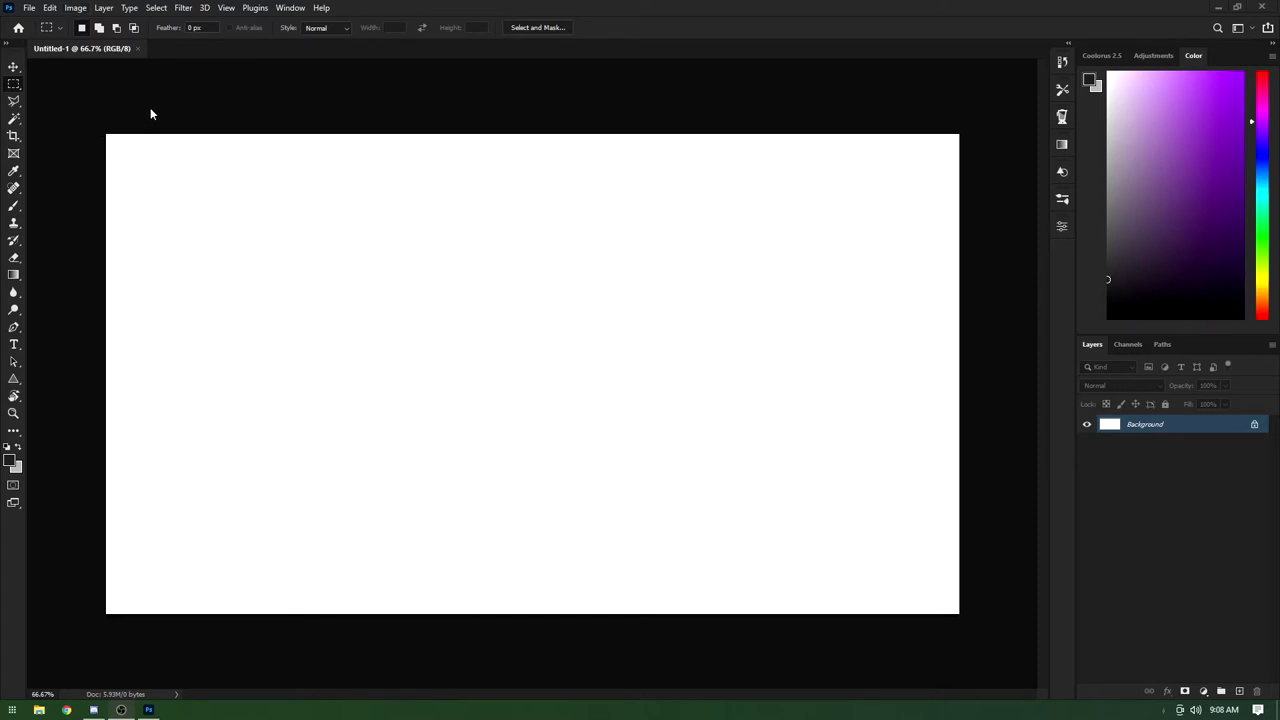
Step: Start a new document from the 1920 x 1080 px preset and name it "Render tutorial"
click(33, 7)
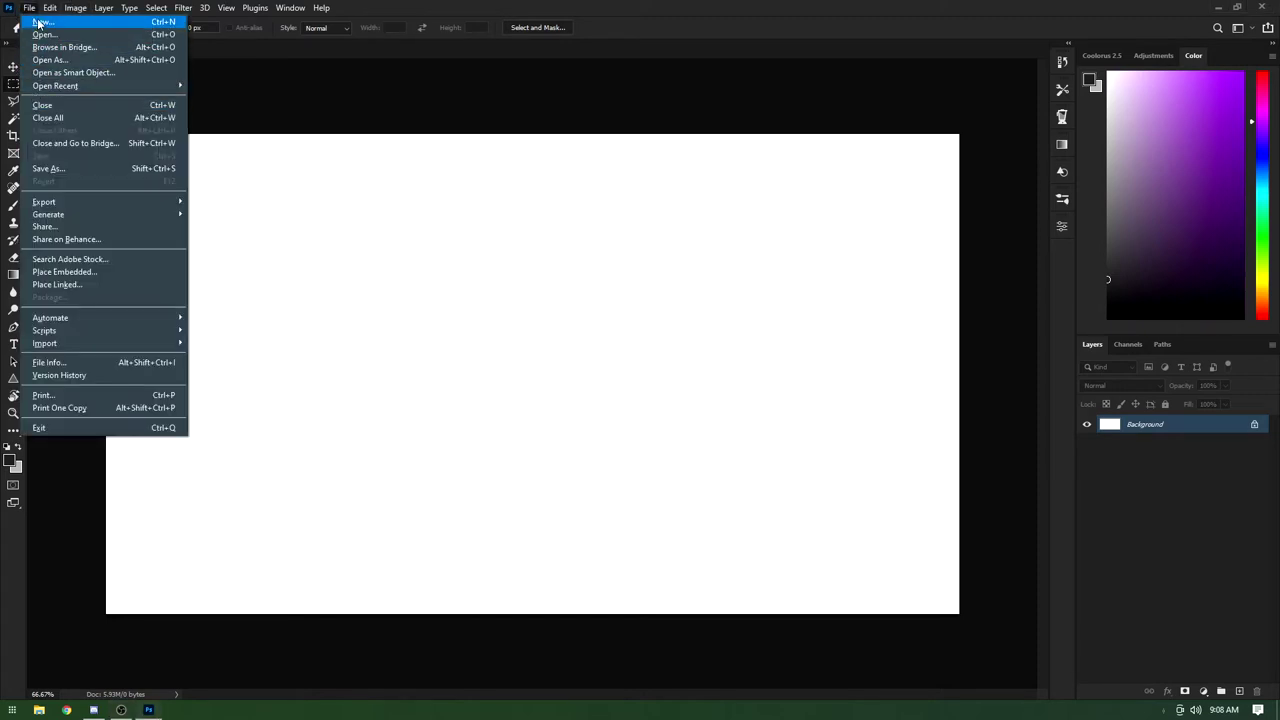
click(40, 21)
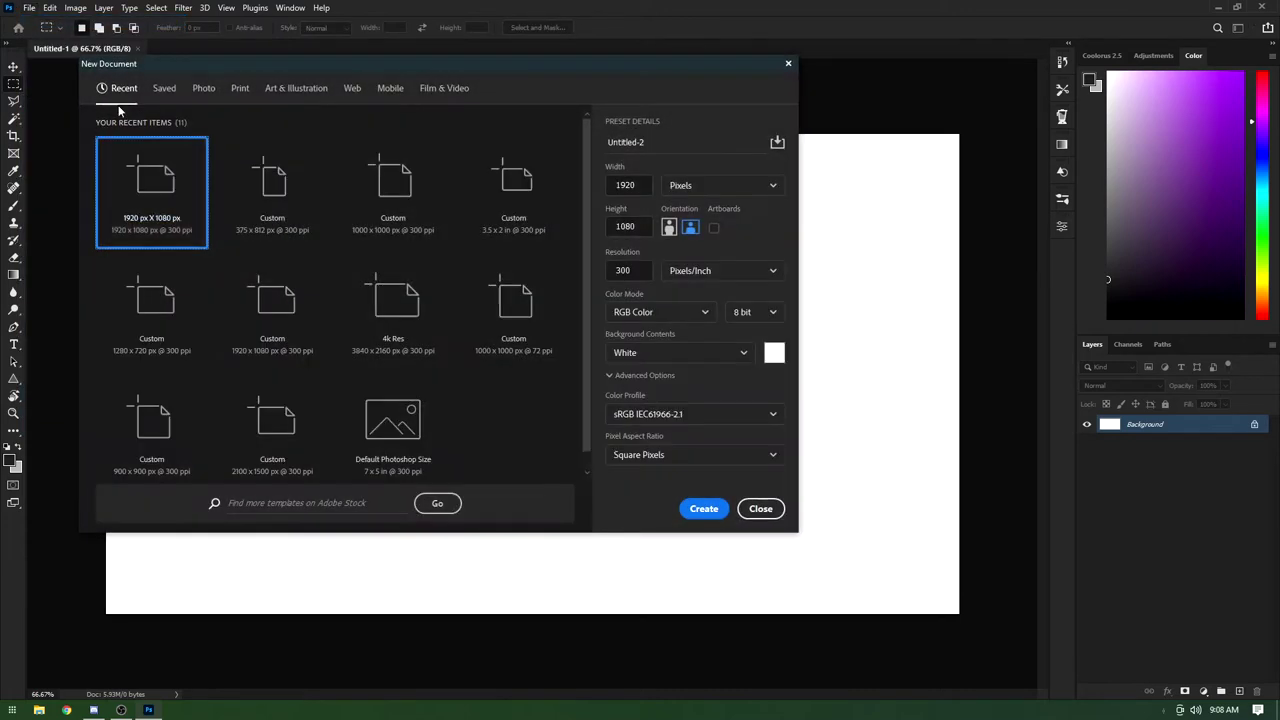
drag(136, 61, 247, 117)
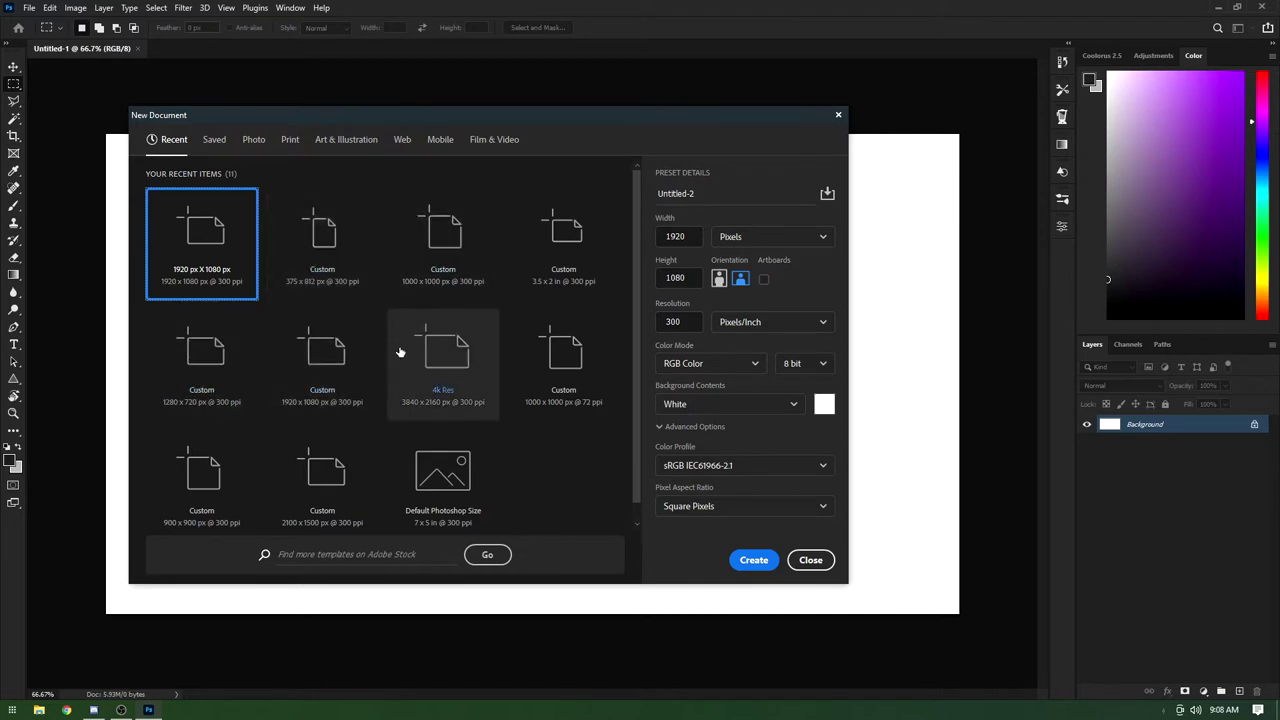
drag(281, 118, 239, 115)
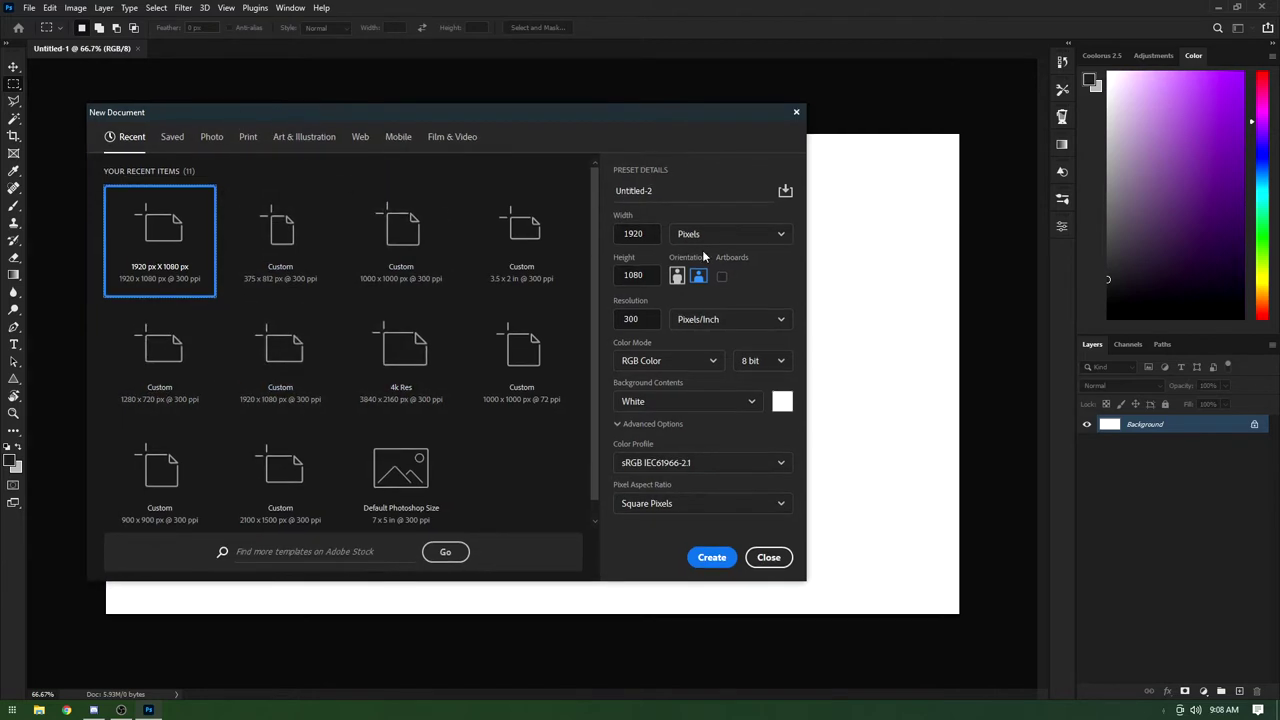
double_click(634, 233)
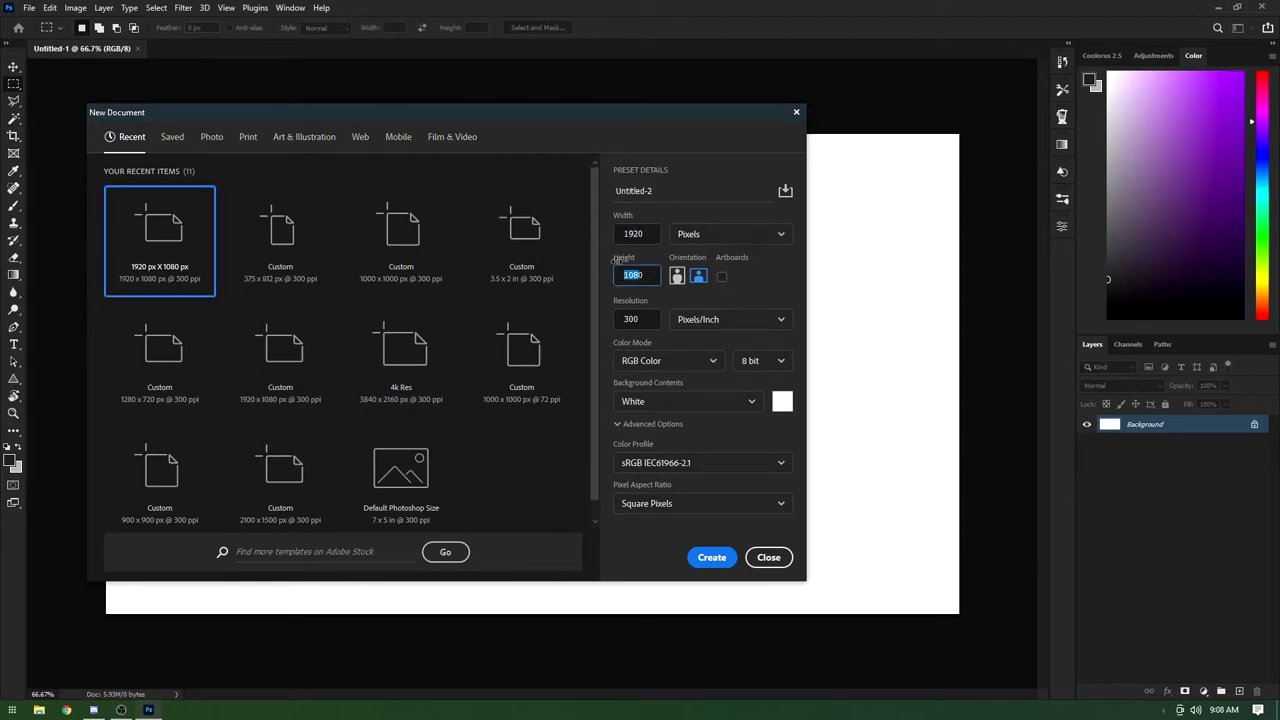
key(Tab)
key(shift+Tab)
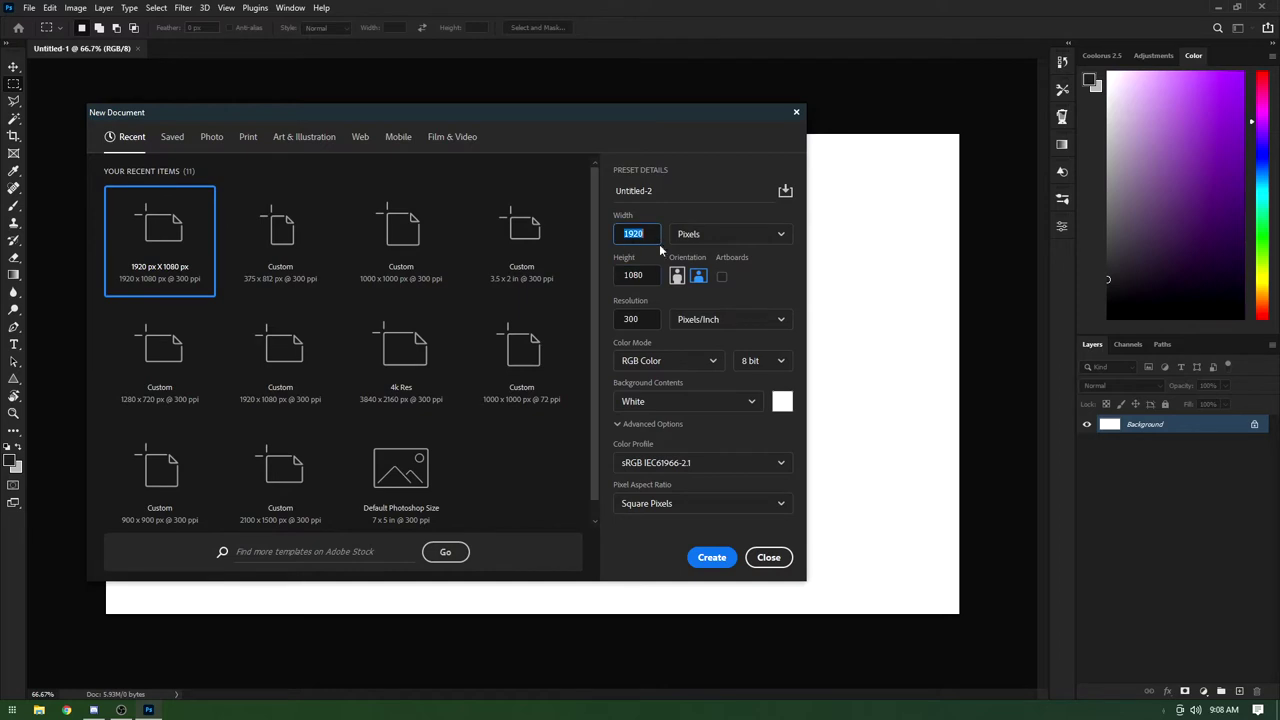
key(shift+Tab)
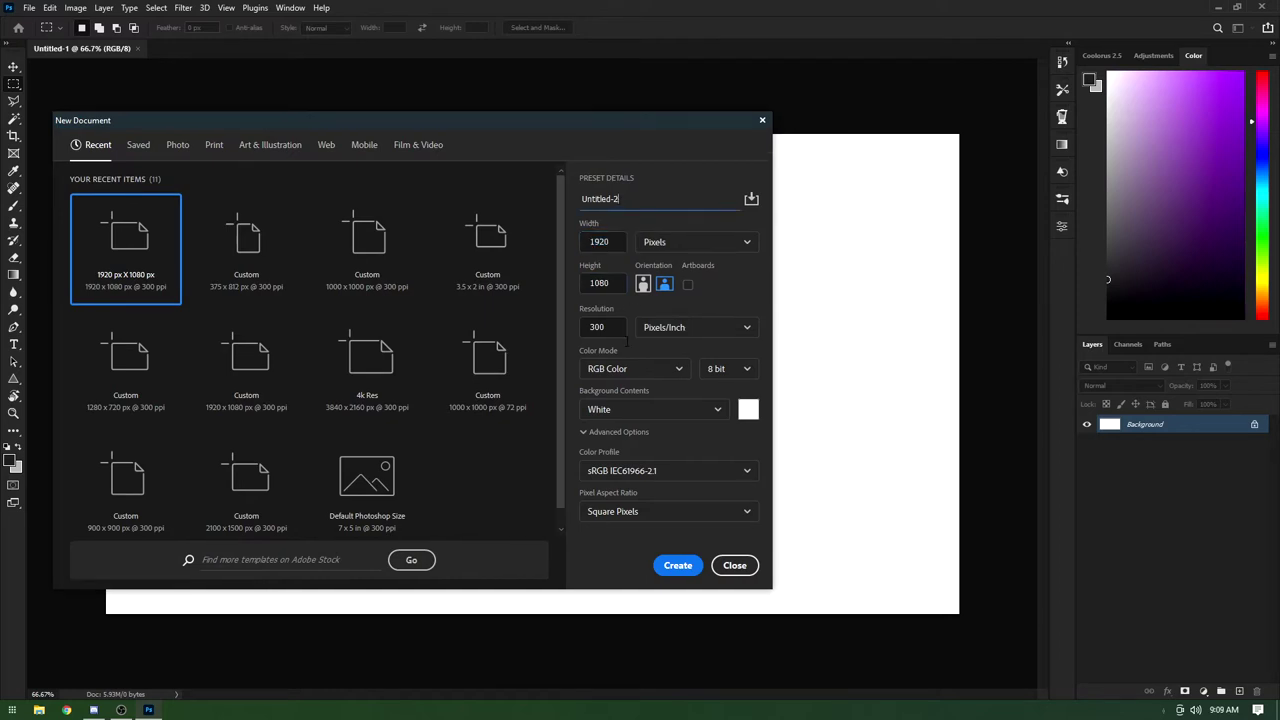
drag(633, 202, 579, 206)
text(Render tutorial)
Step: Review the new document's width, height, measurement unit choices and resolution
click(600, 241)
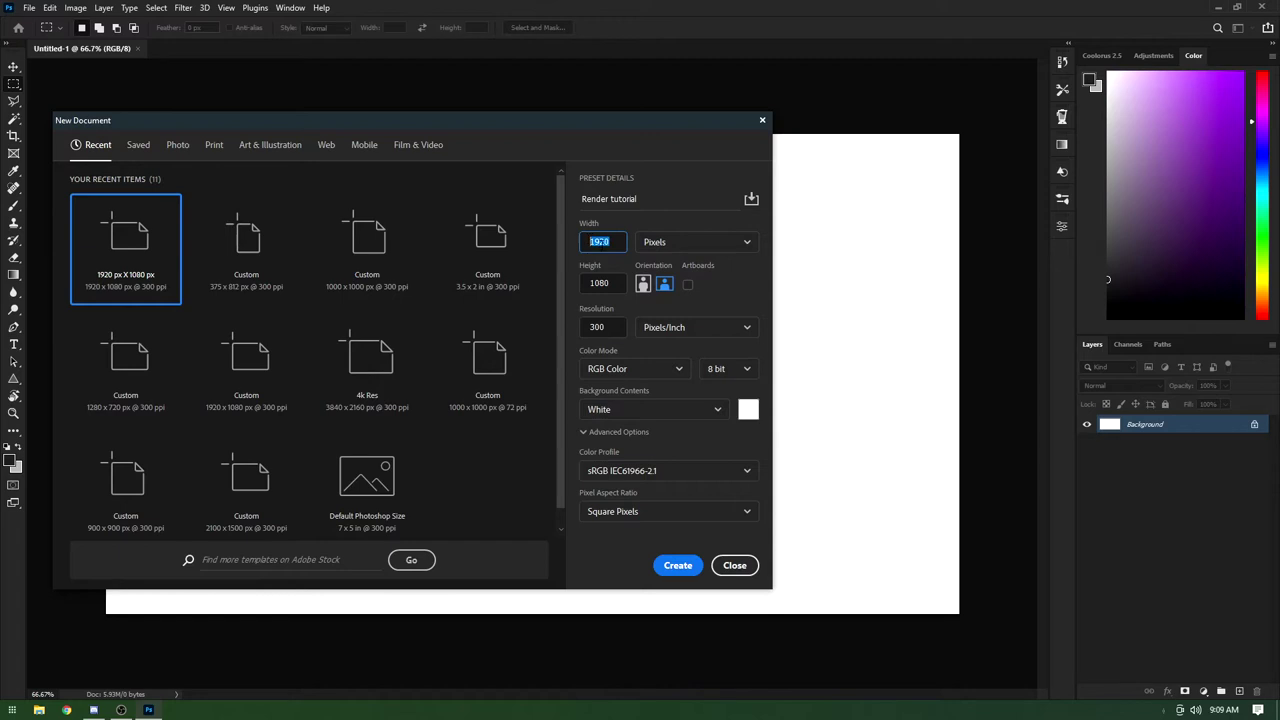
click(611, 241)
double_click(614, 244)
key(Tab)
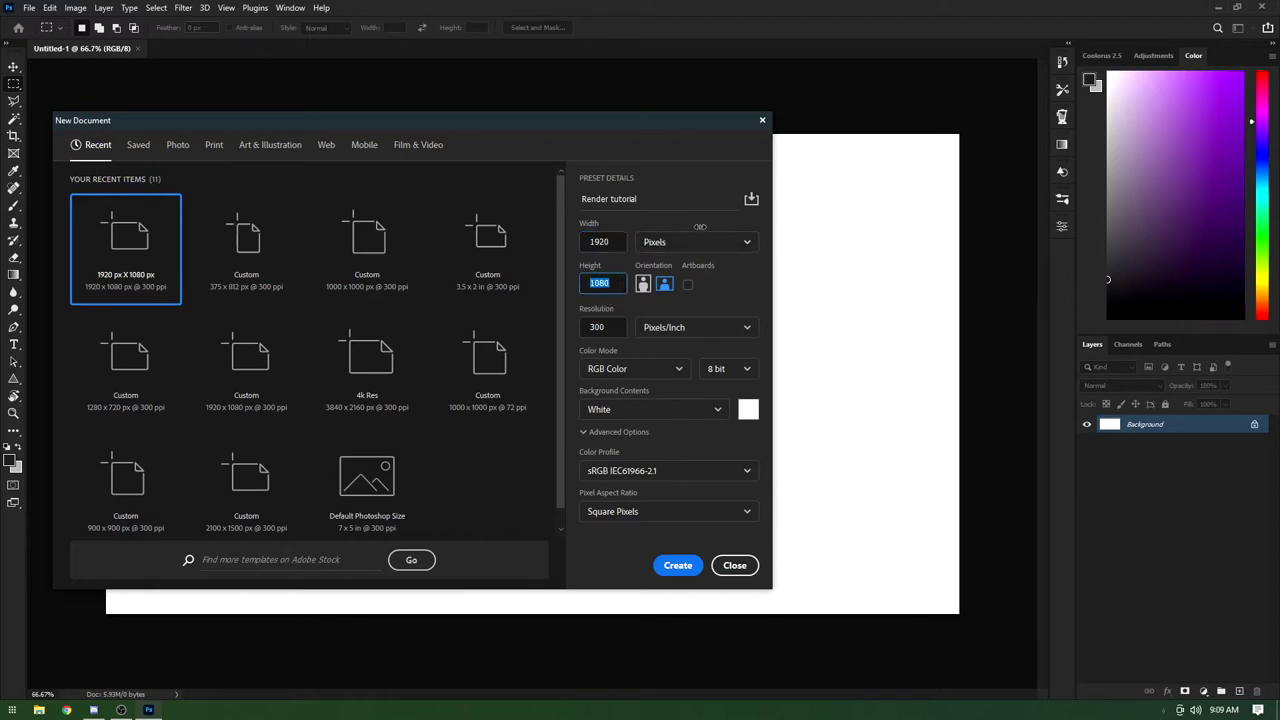
click(658, 248)
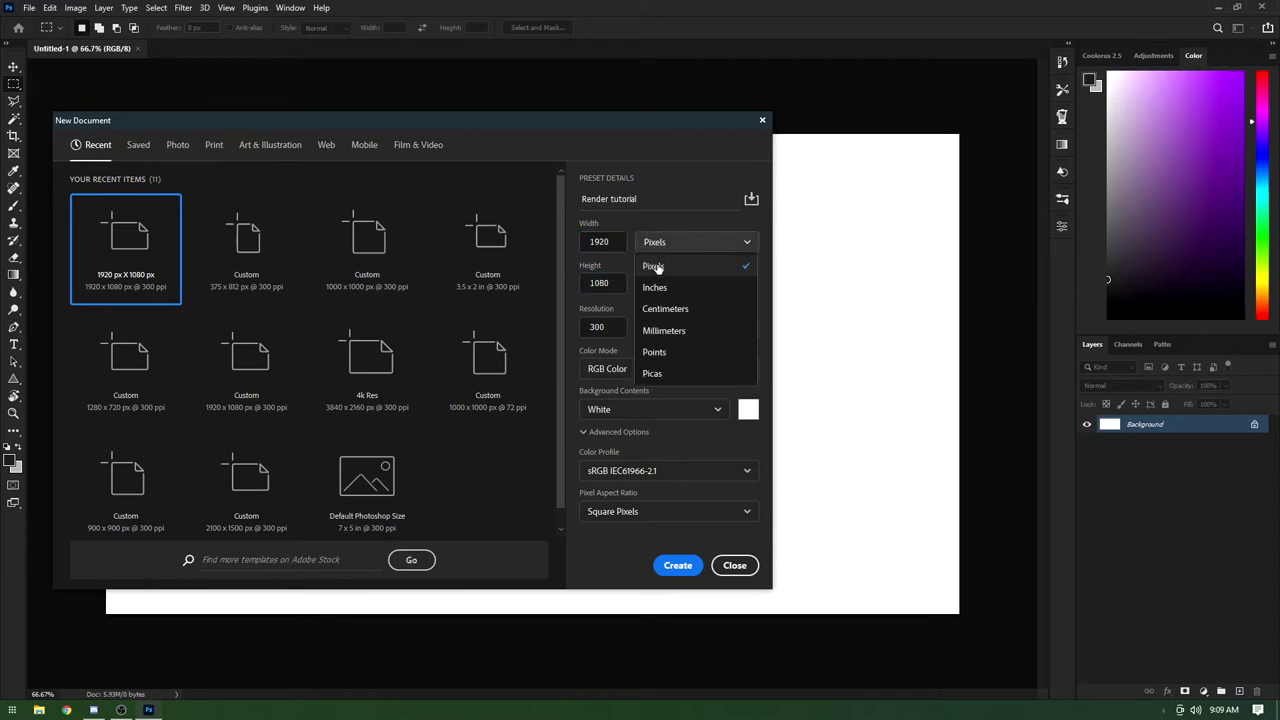
click(668, 240)
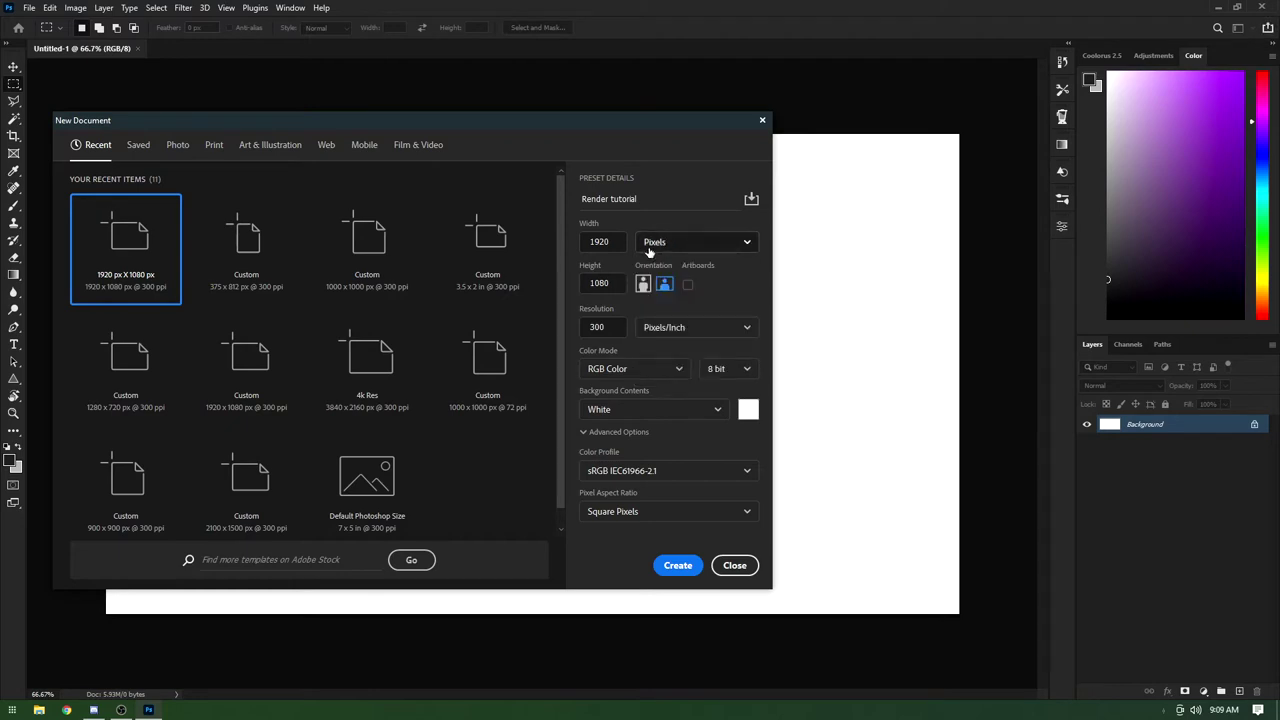
click(652, 248)
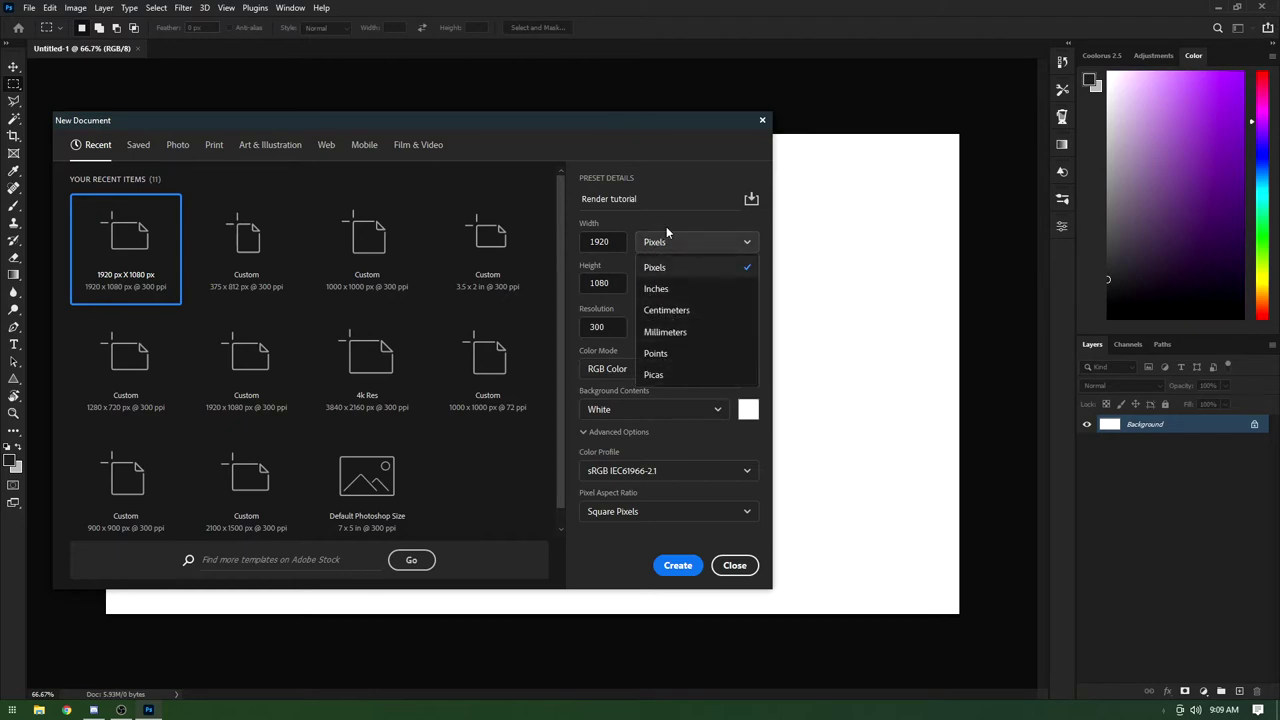
click(658, 249)
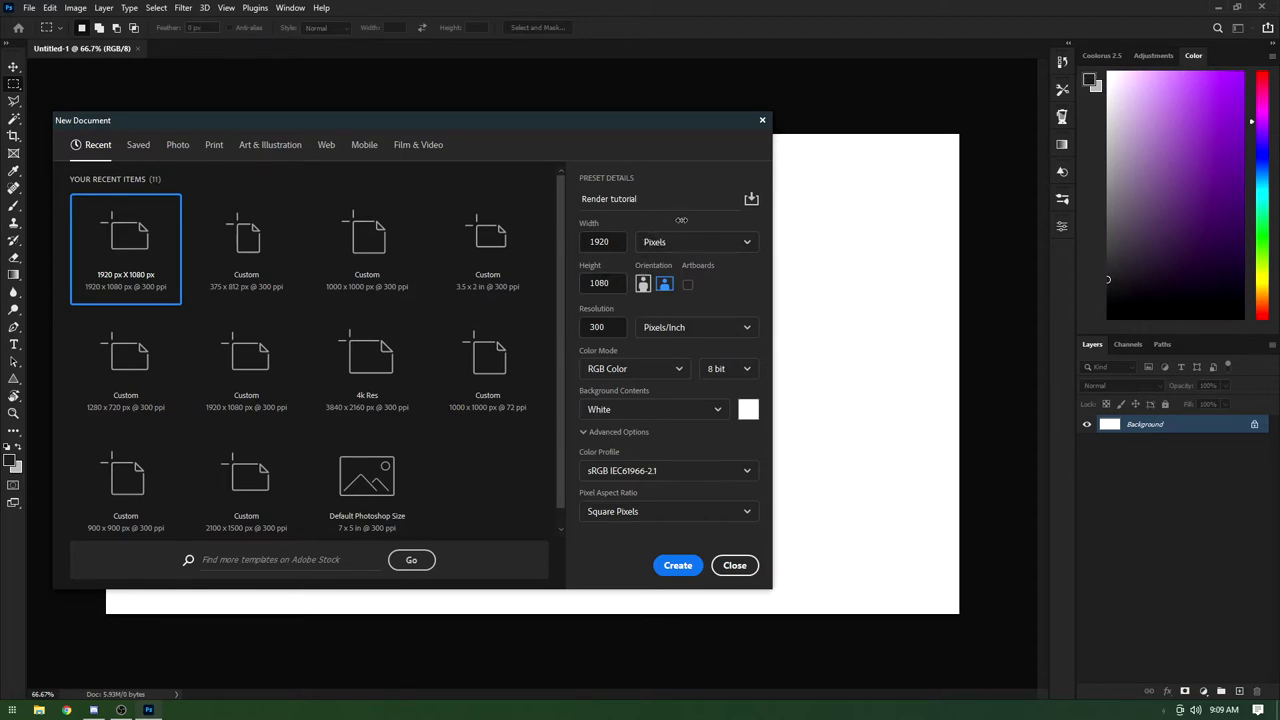
double_click(597, 327)
click(601, 327)
click(601, 327)
double_click(601, 327)
click(605, 327)
double_click(609, 329)
click(609, 329)
click(619, 328)
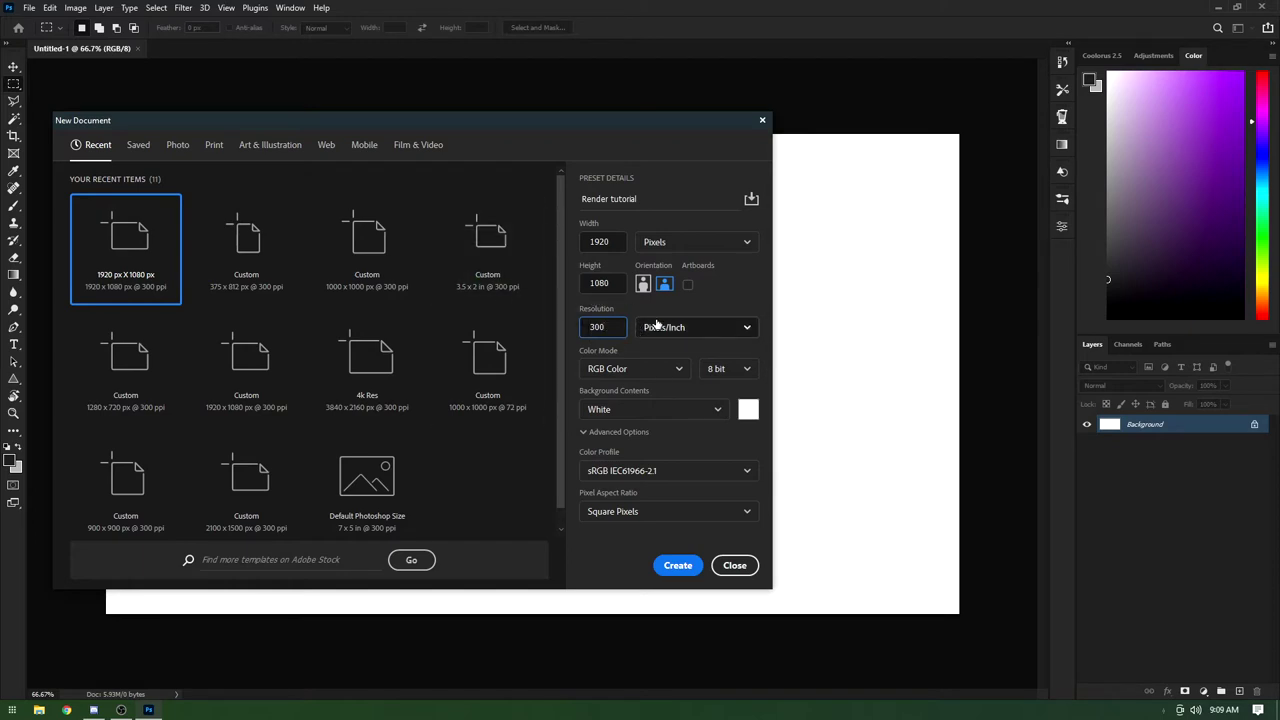
Step: Choose RGB Color as the color mode and keep the bit depth at 8 bit
click(618, 368)
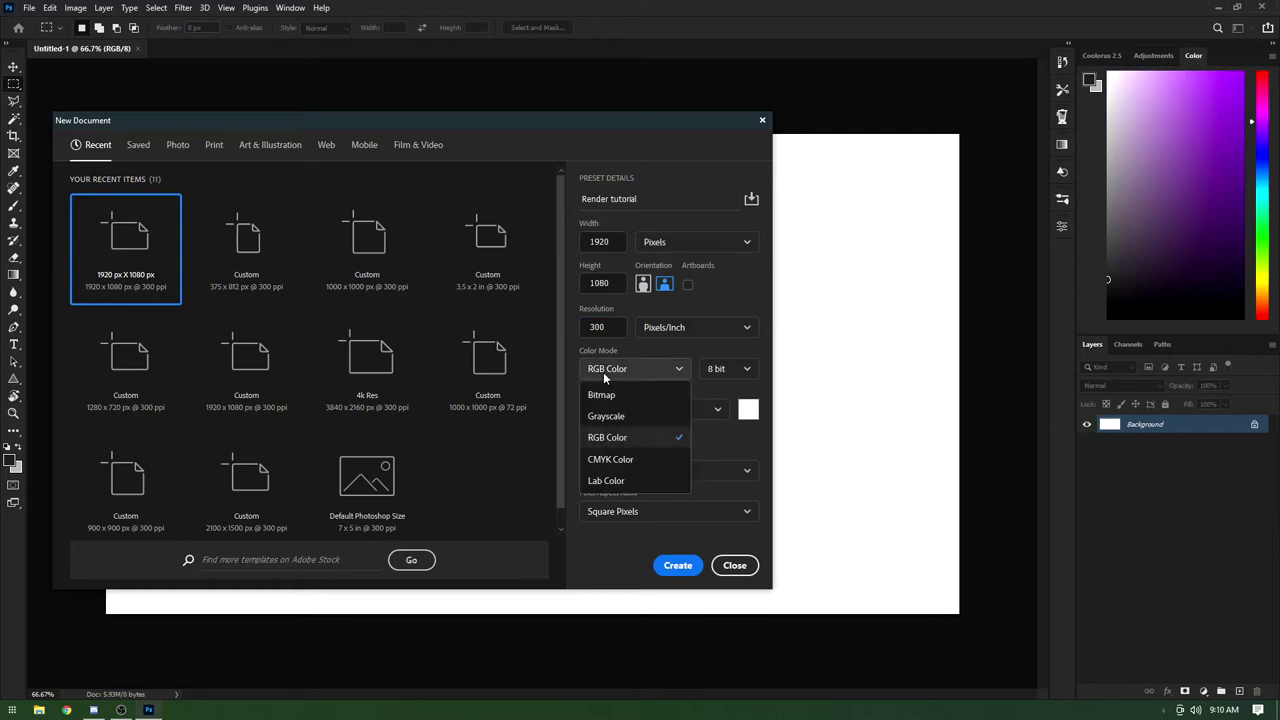
click(611, 440)
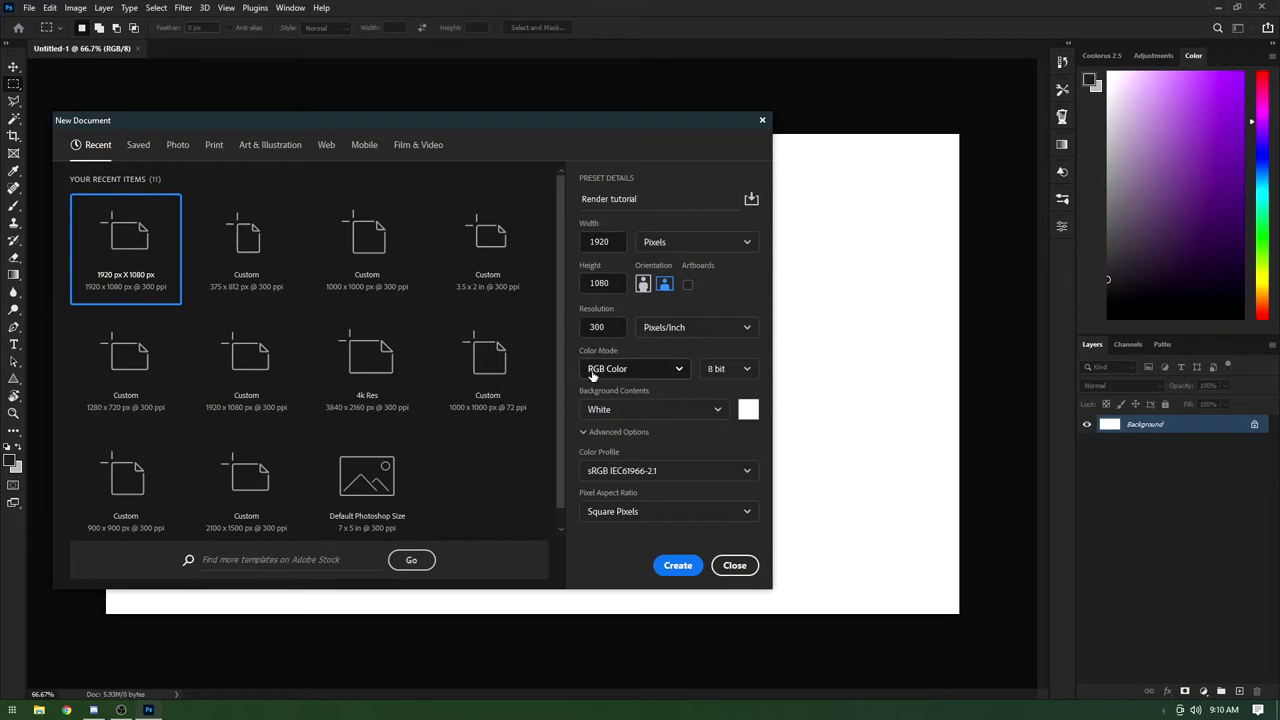
click(726, 368)
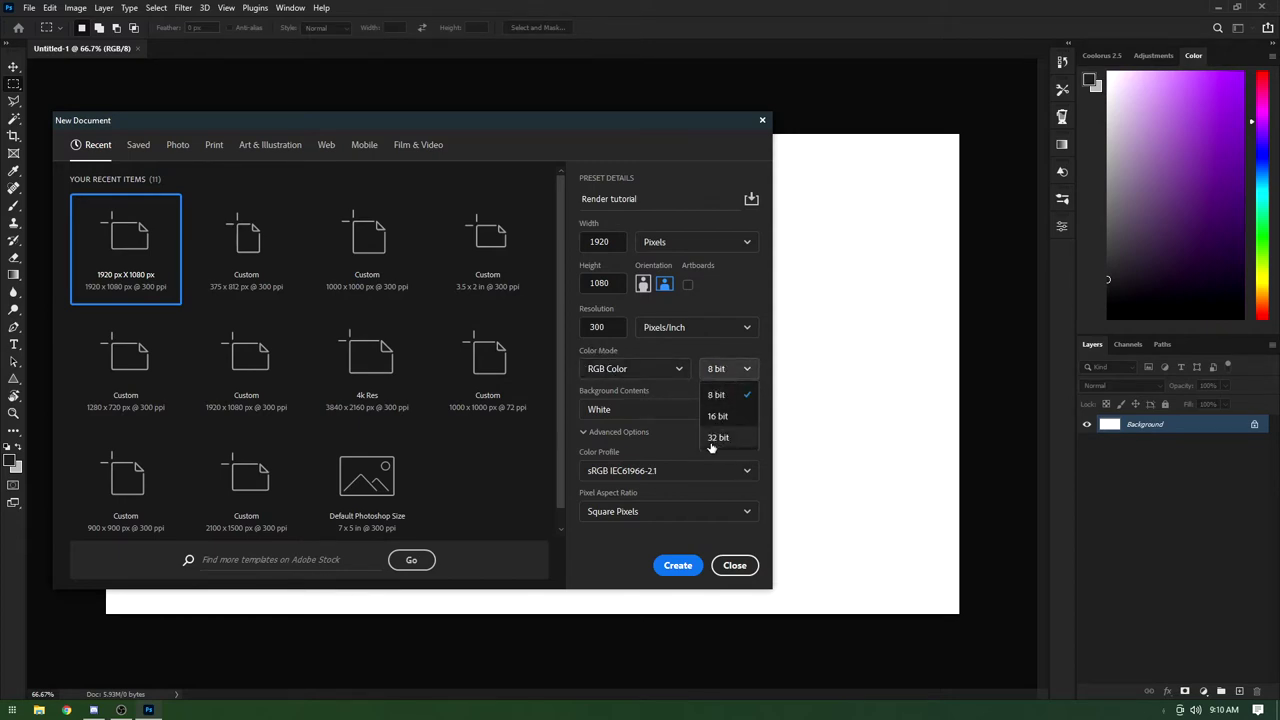
click(712, 369)
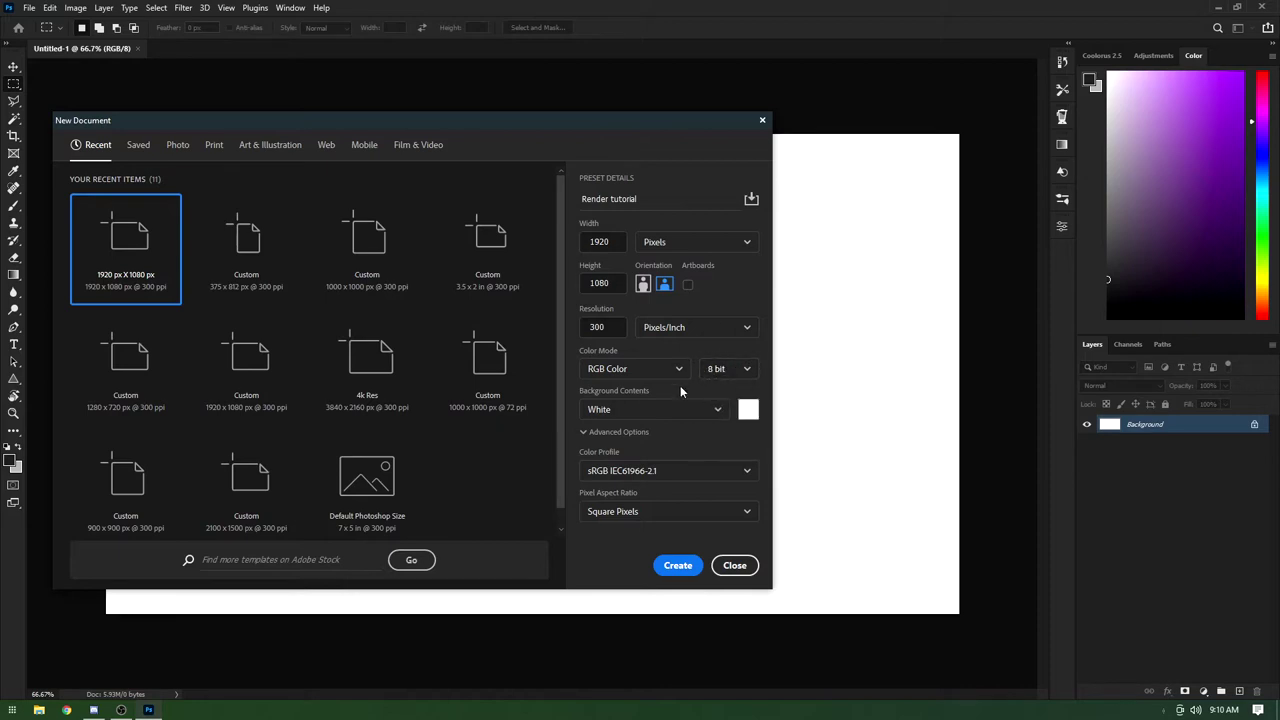
Step: Set the new document's background contents to Transparent
click(600, 412)
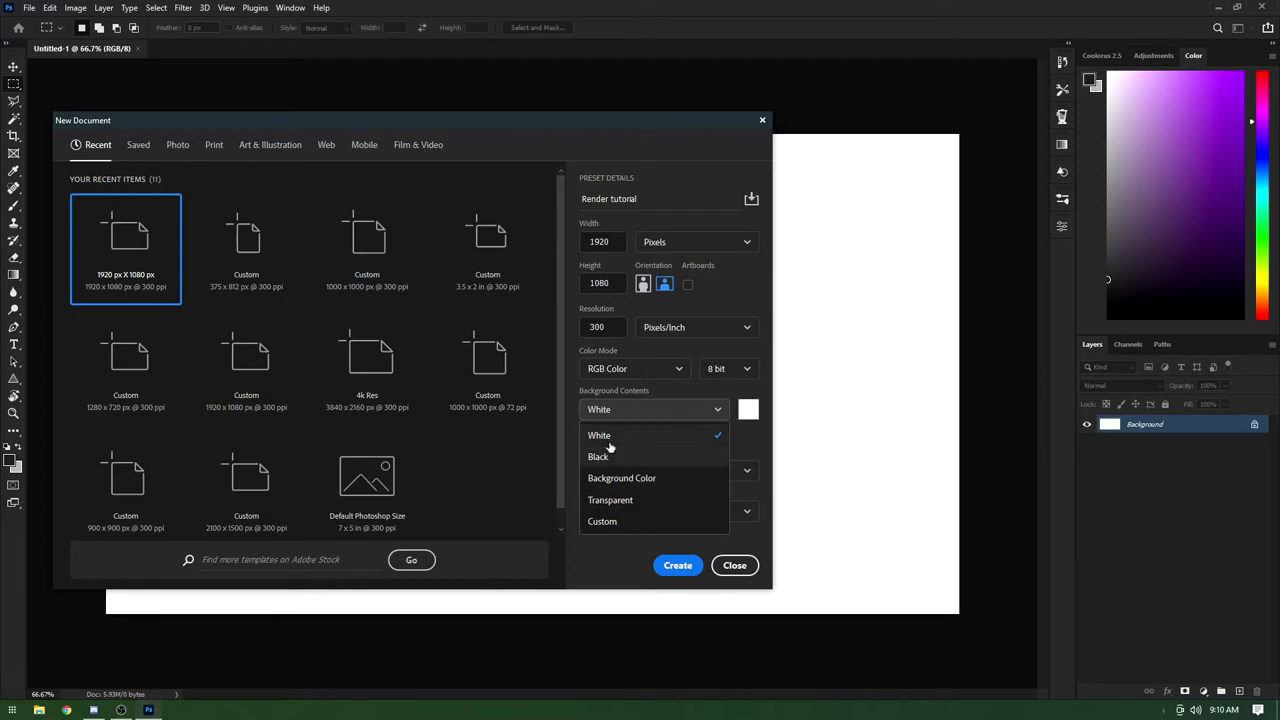
click(612, 480)
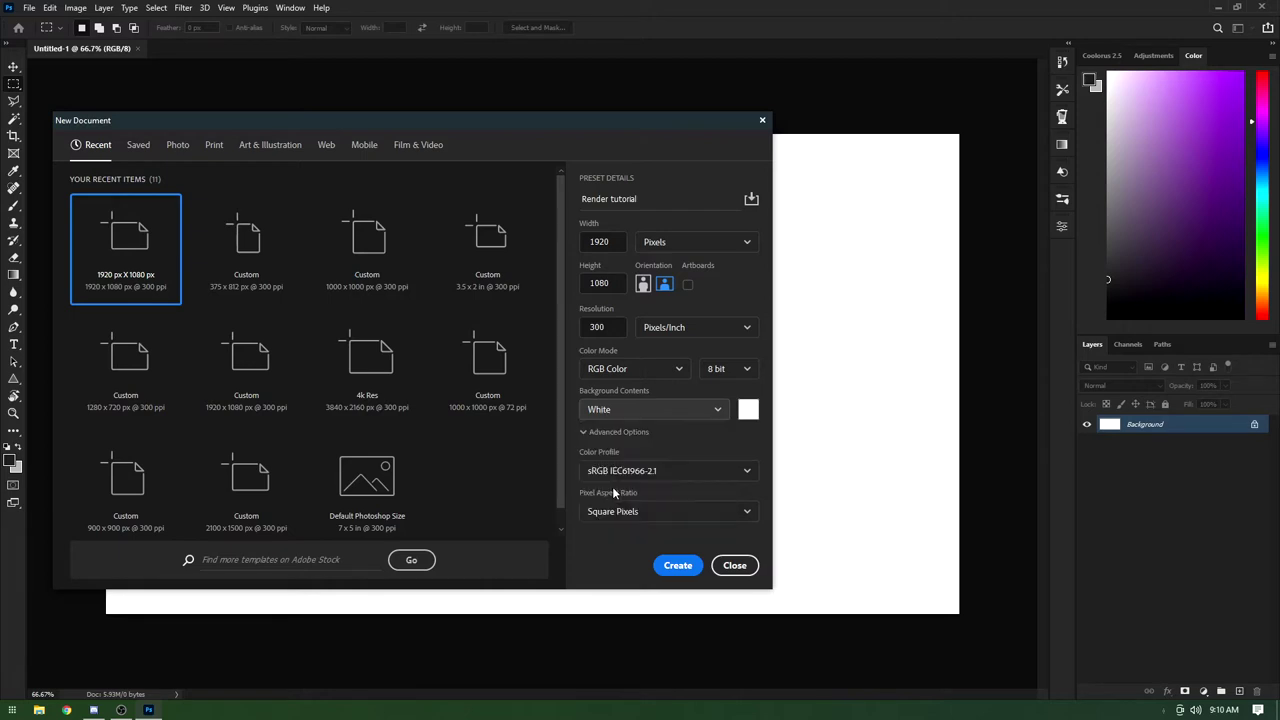
click(622, 414)
click(610, 499)
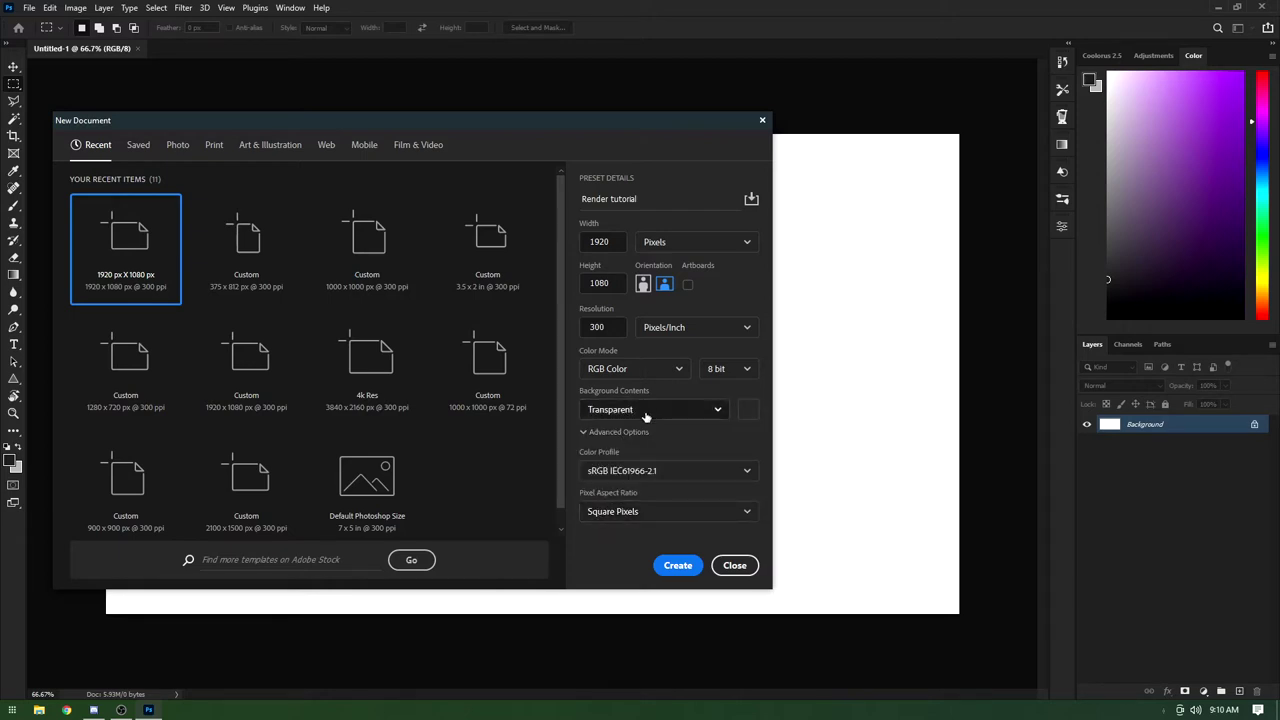
Step: Collapse the advanced options and create the "Render tutorial" document
click(612, 432)
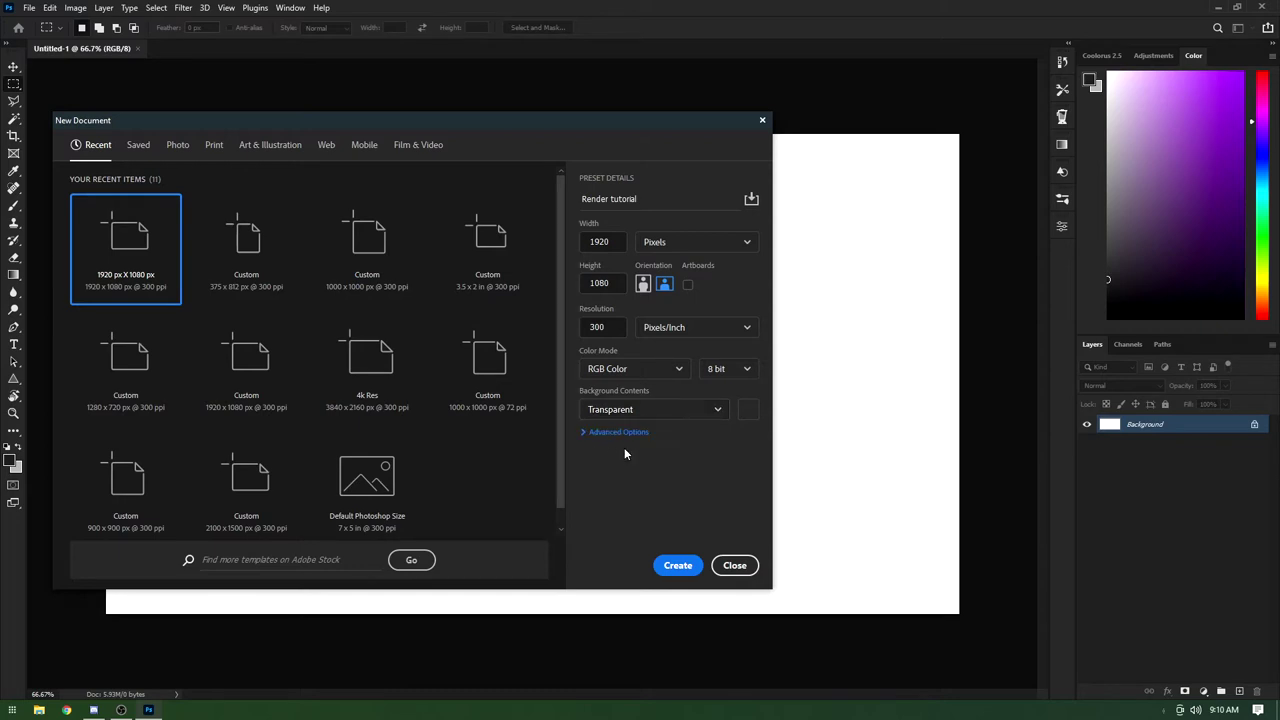
click(603, 433)
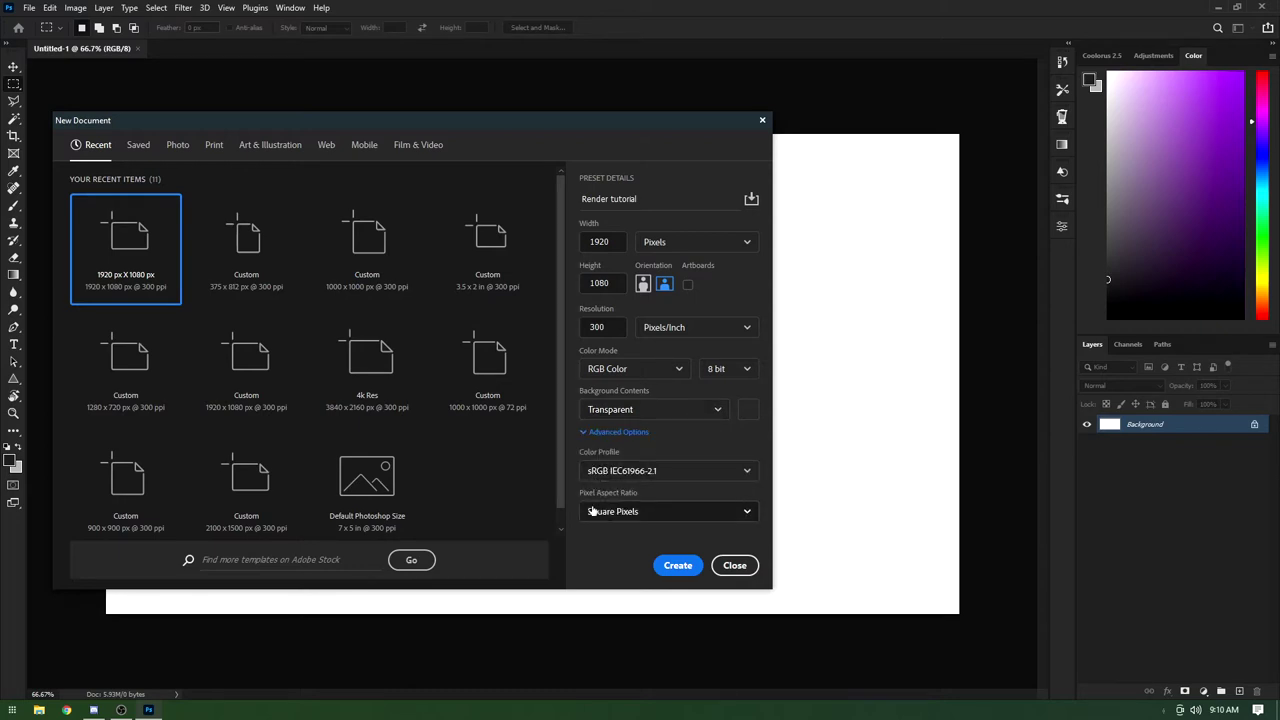
click(606, 436)
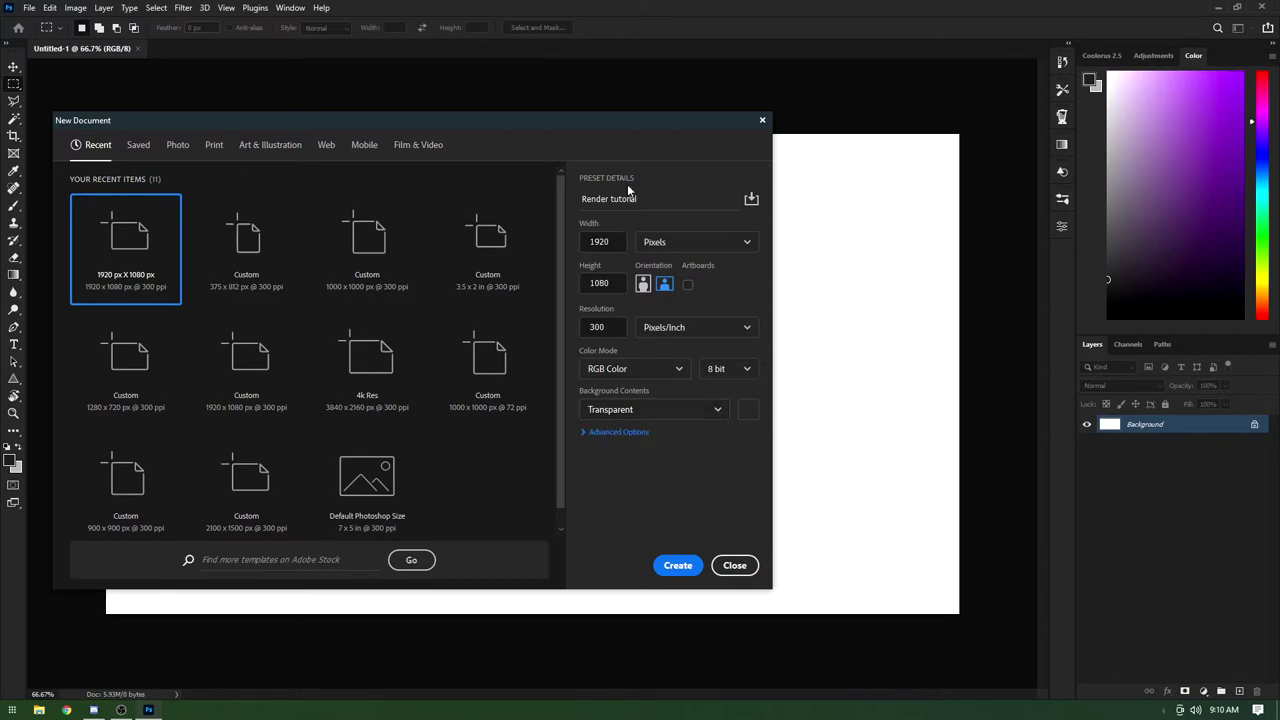
drag(610, 126, 674, 163)
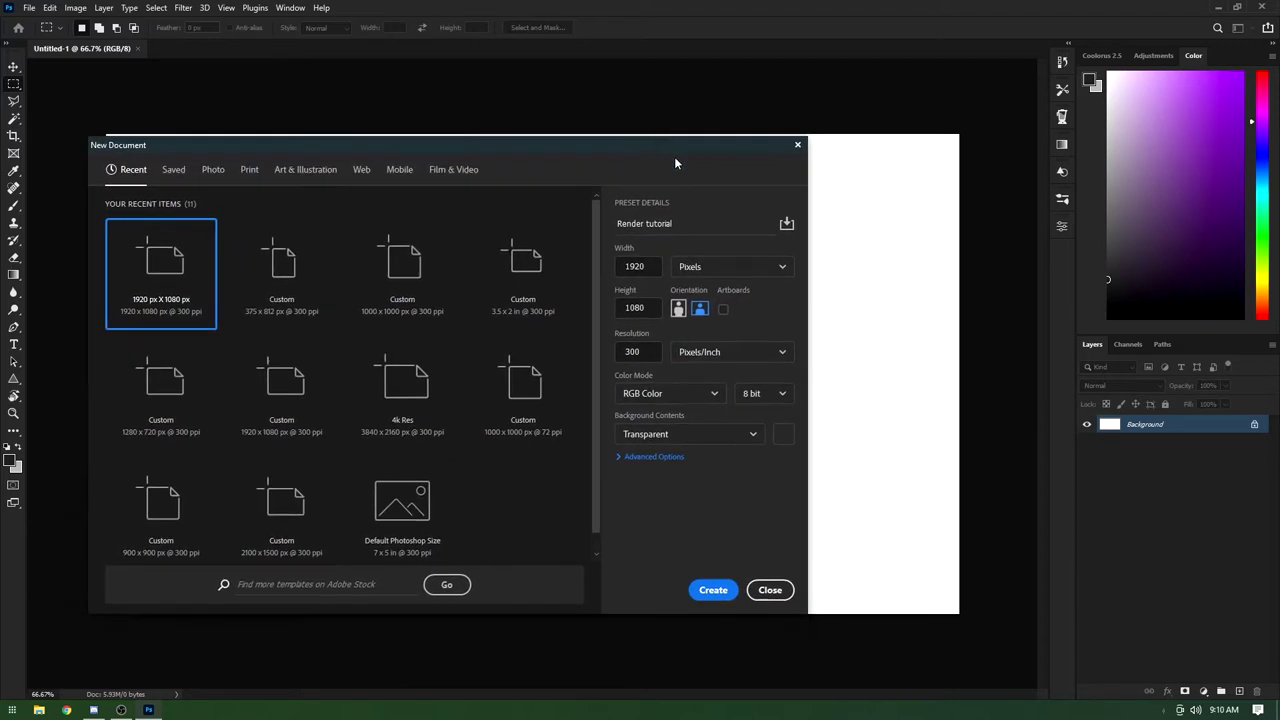
click(710, 588)
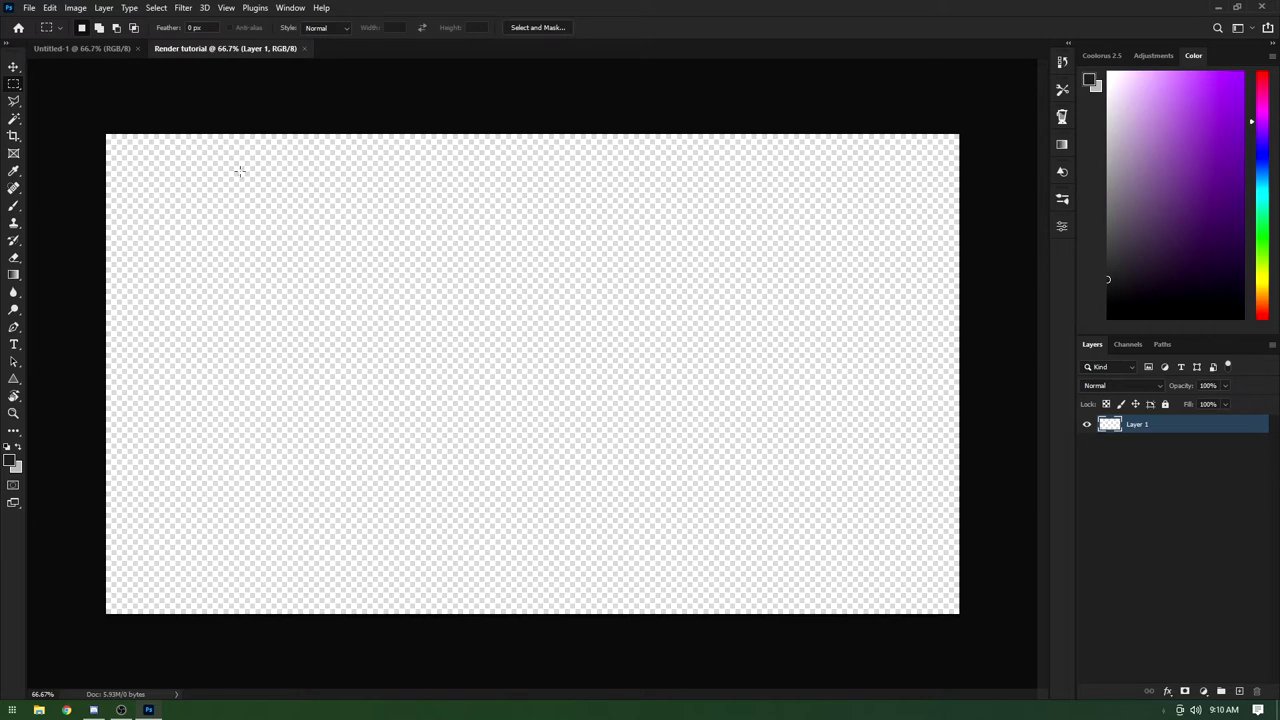
Step: Activate the Move tool and close the Untitled-1 document
key(v)
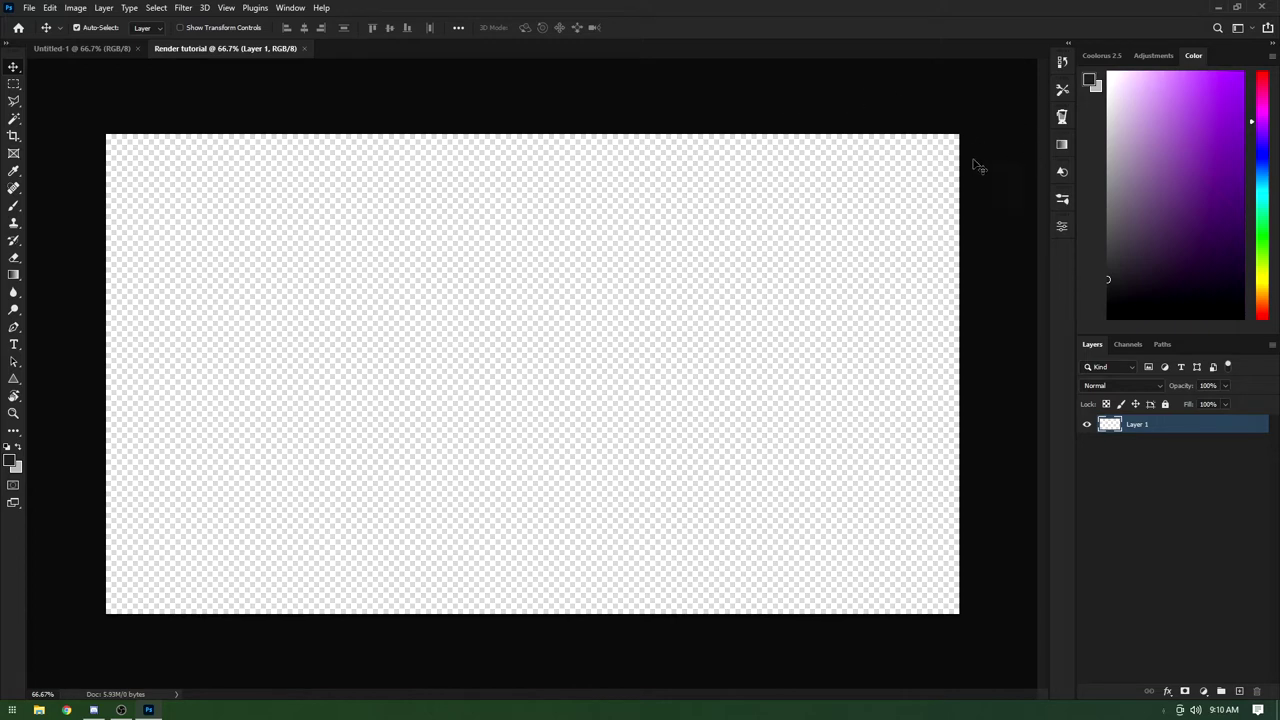
click(138, 48)
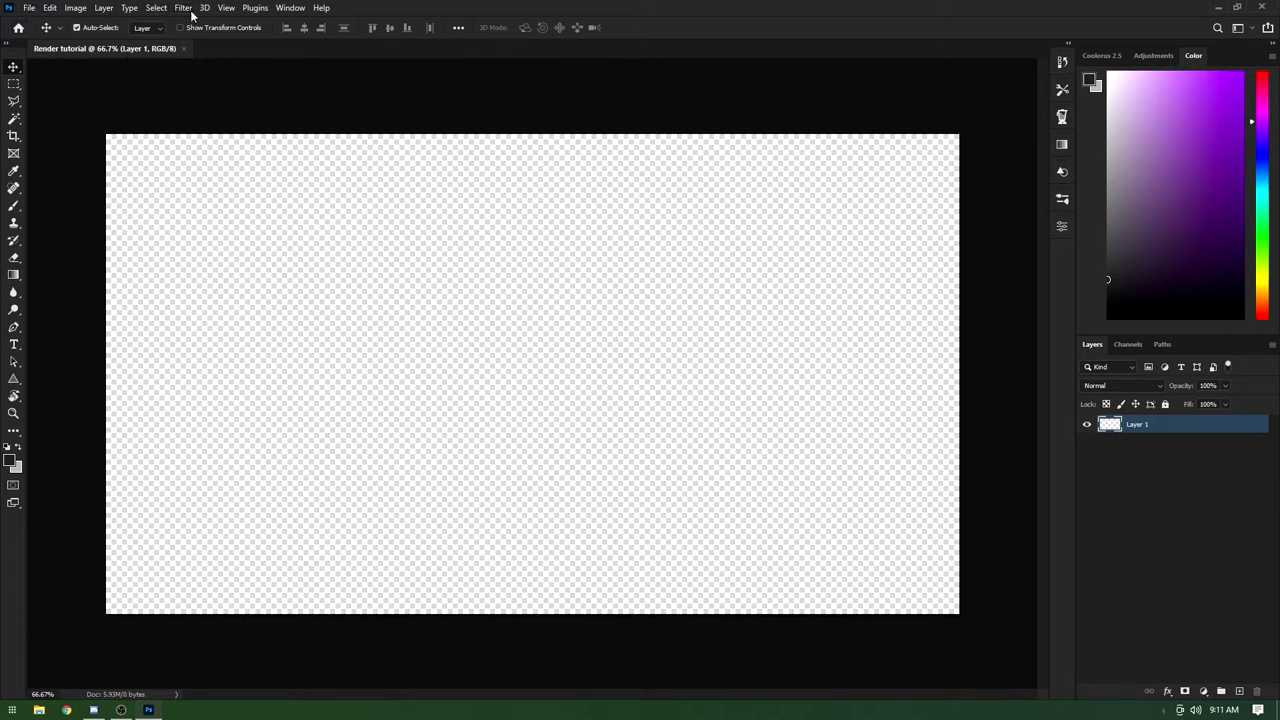
click(29, 9)
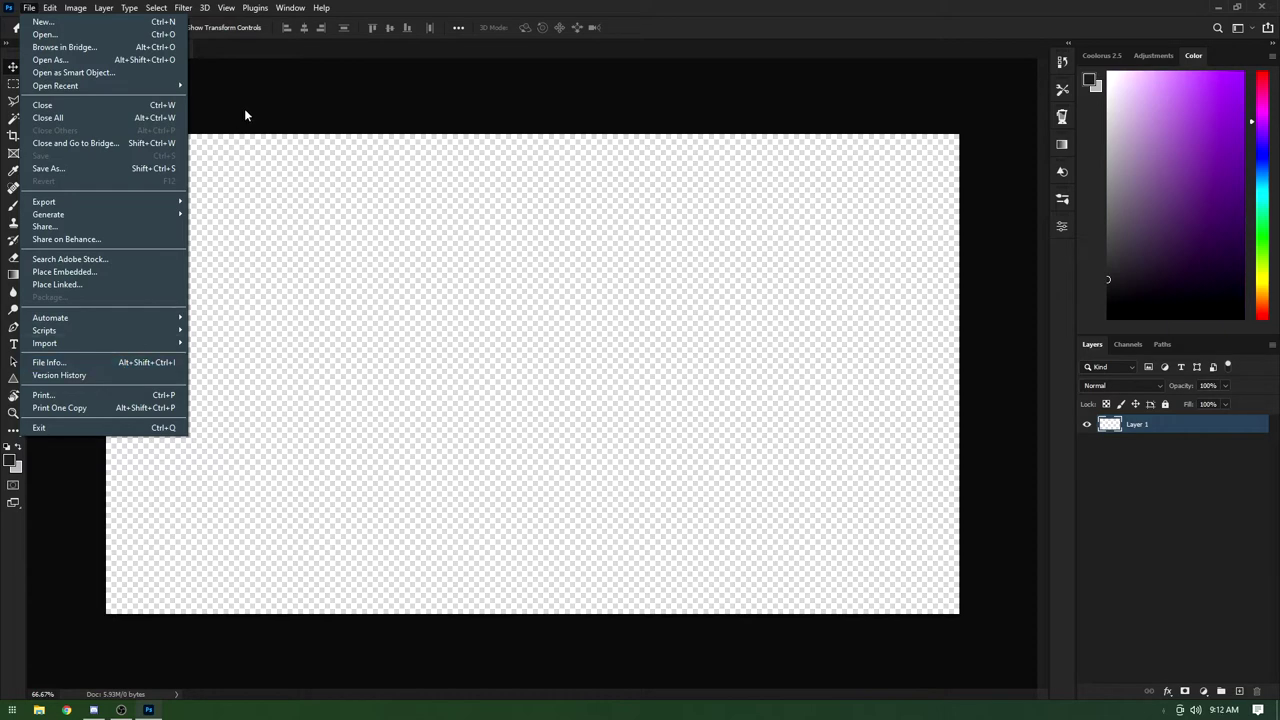
mouse_move(49, 8)
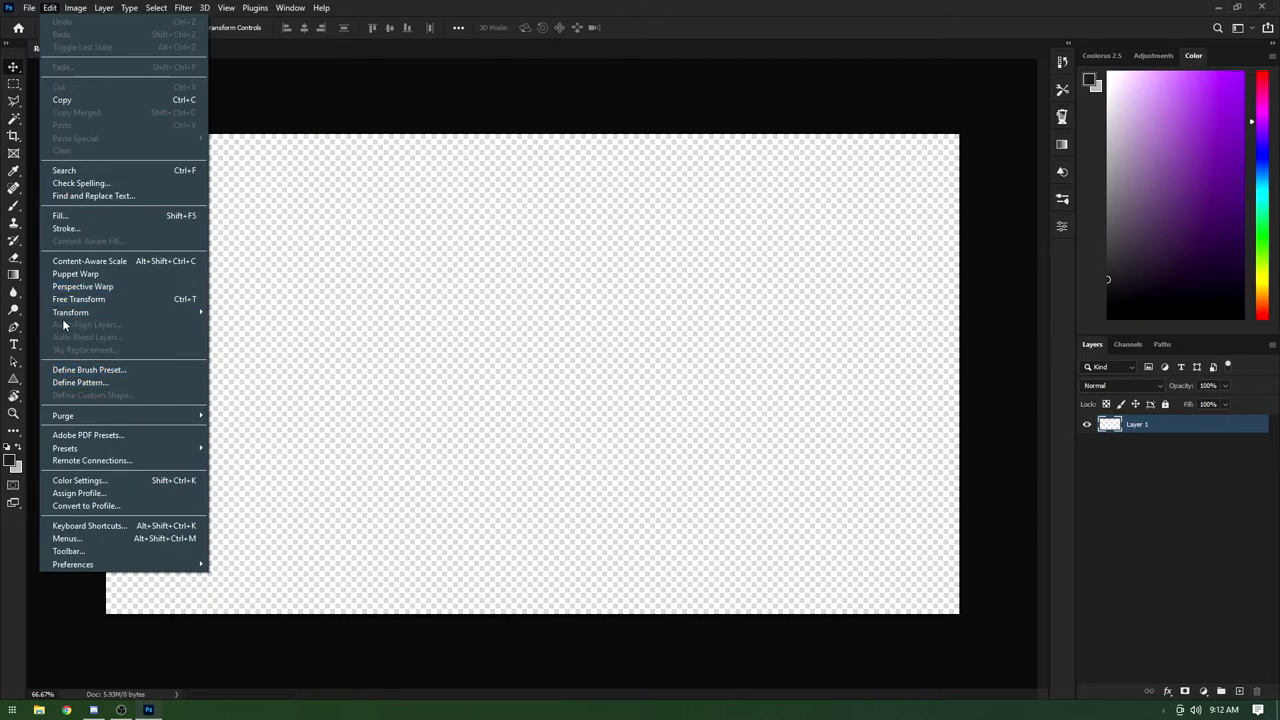
mouse_move(100, 312)
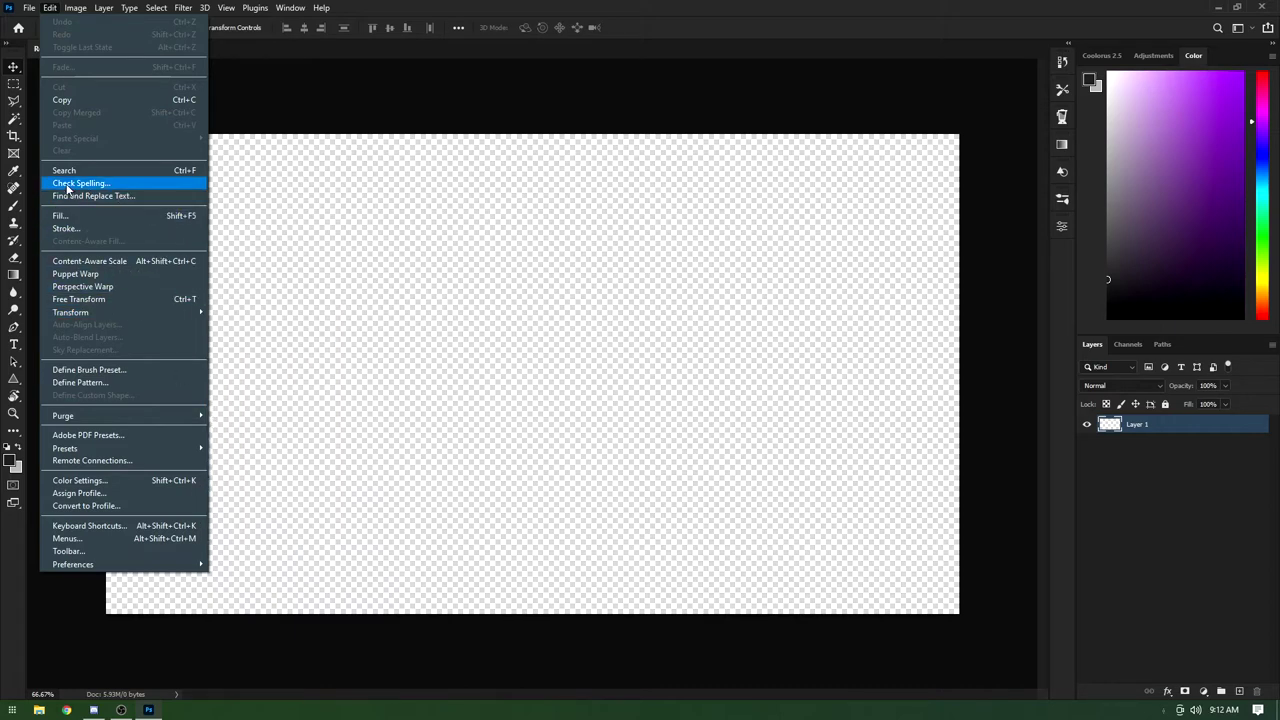
mouse_move(122, 8)
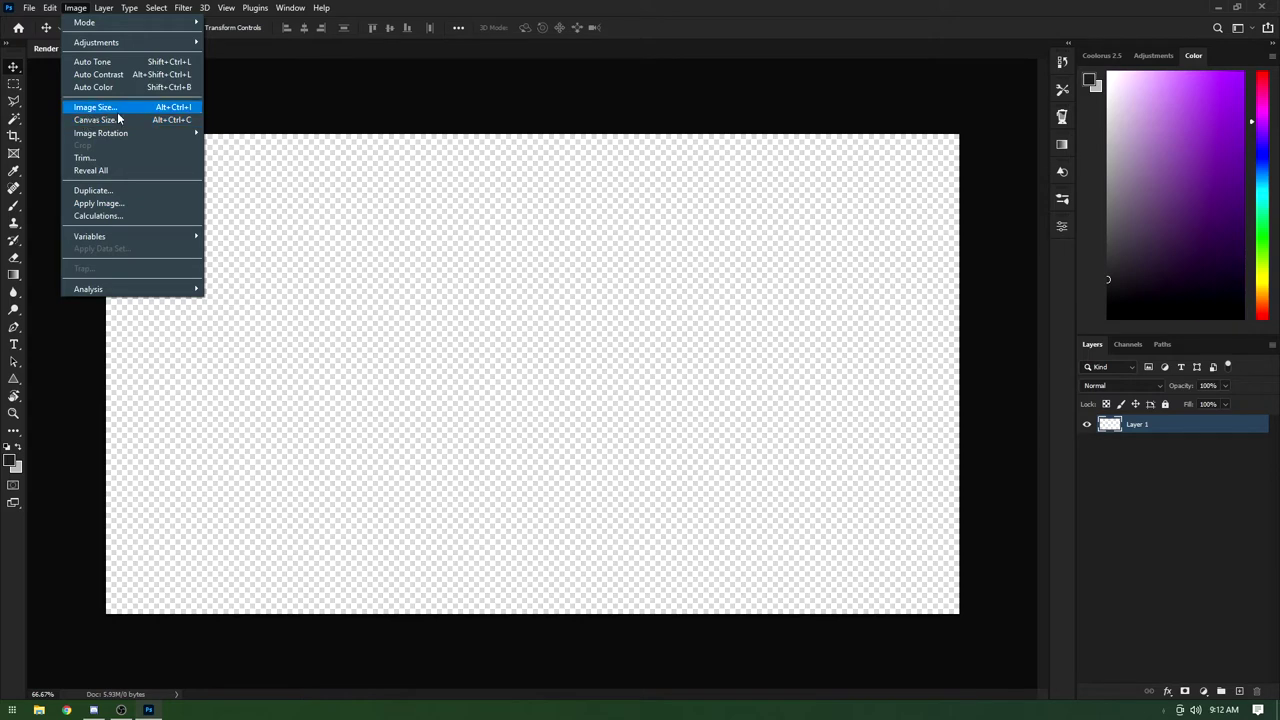
mouse_move(112, 44)
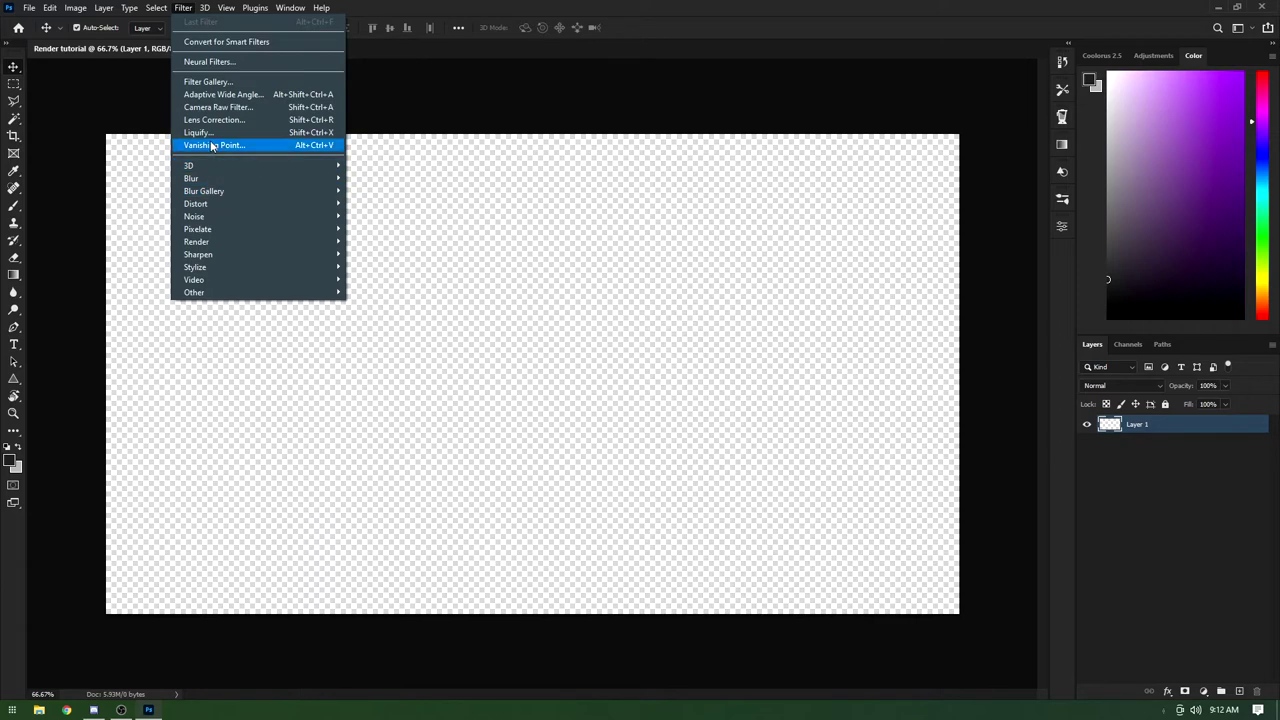
mouse_move(205, 179)
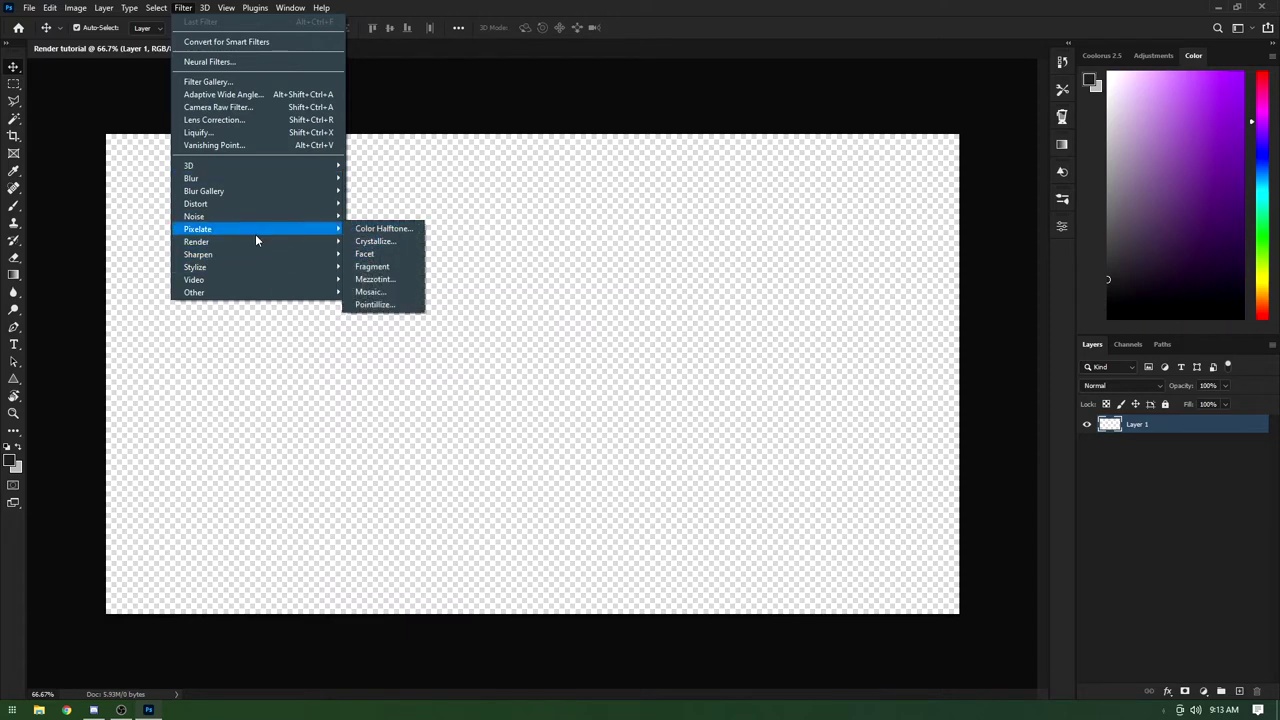
mouse_move(207, 270)
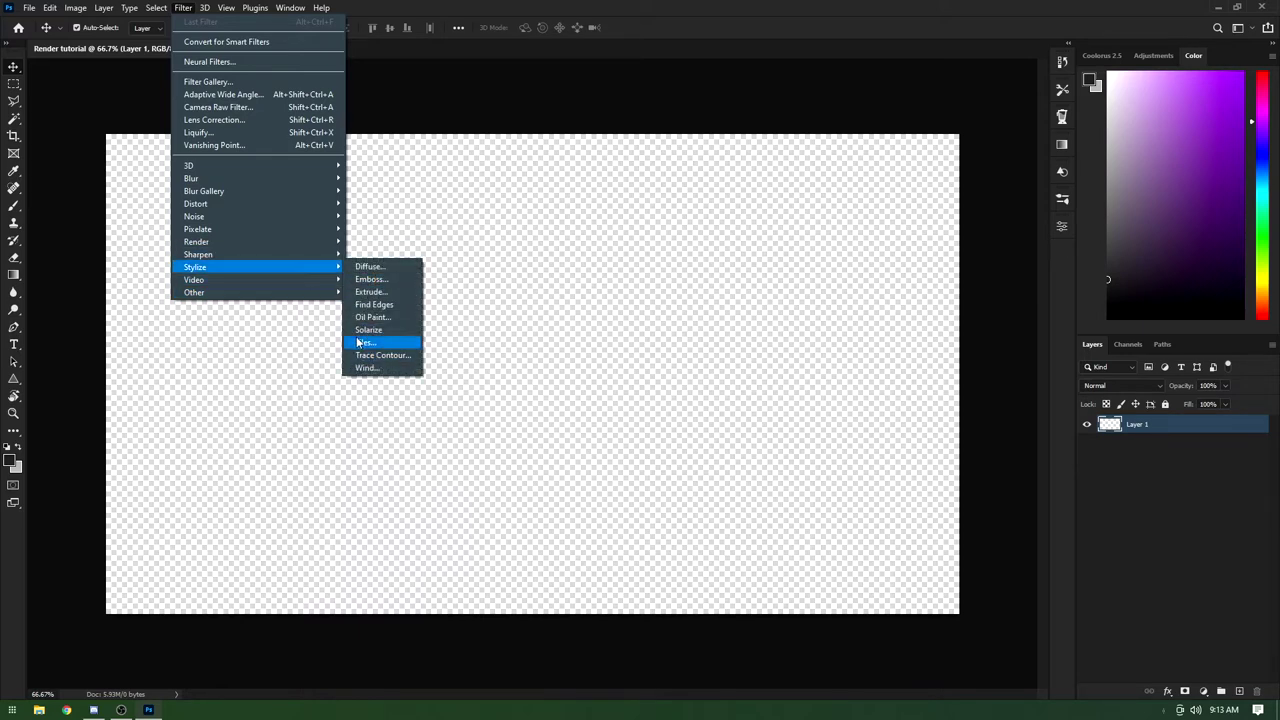
Step: Try to open the Filter Gallery for the empty Layer 1
click(206, 88)
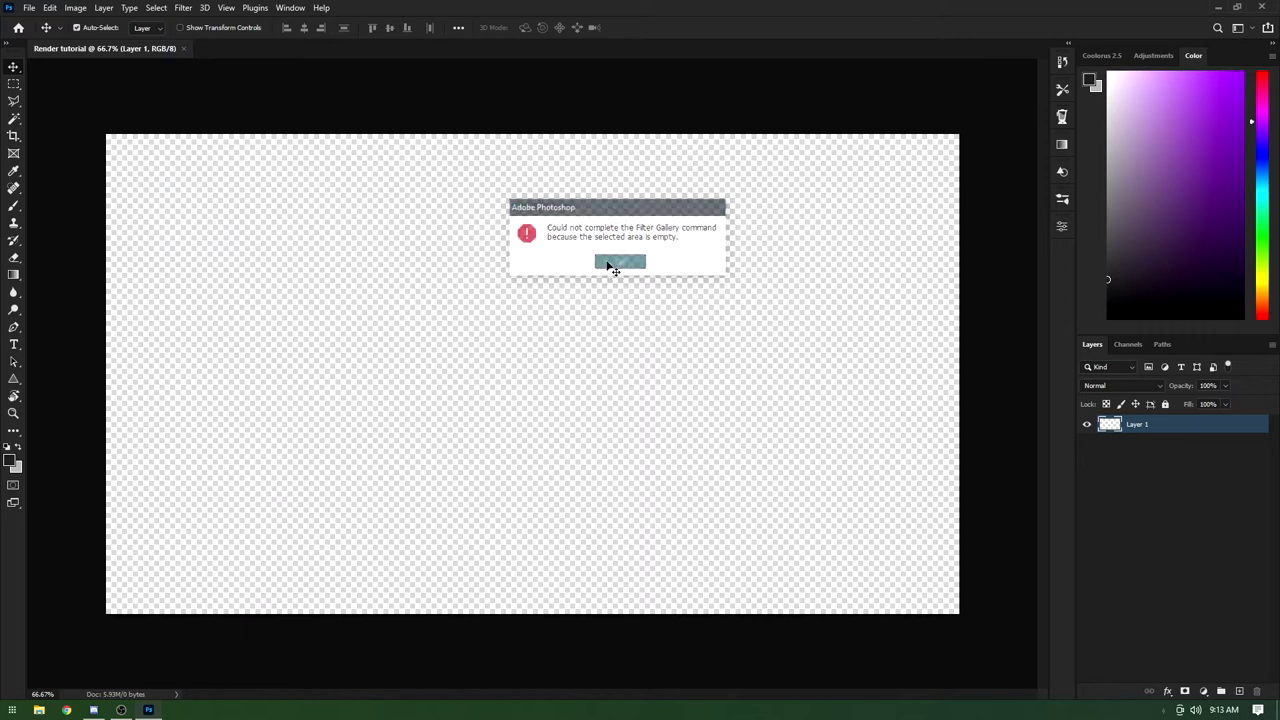
click(613, 263)
click(183, 8)
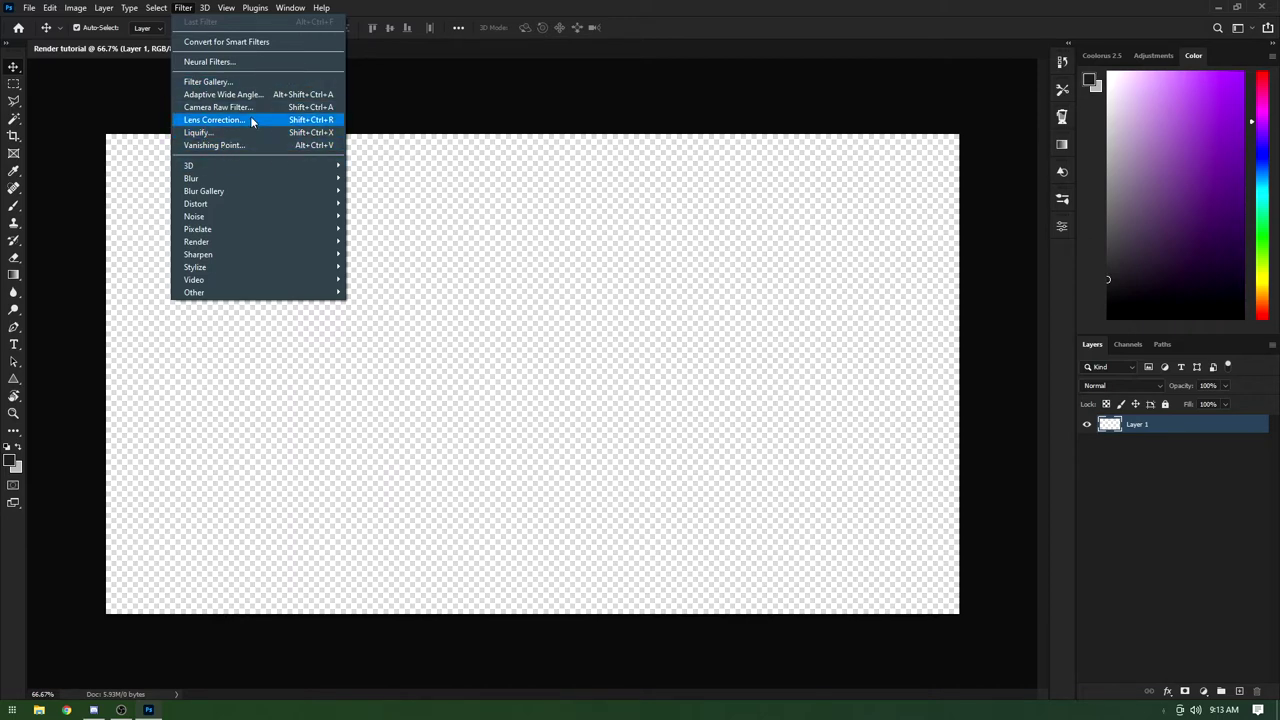
mouse_move(205, 8)
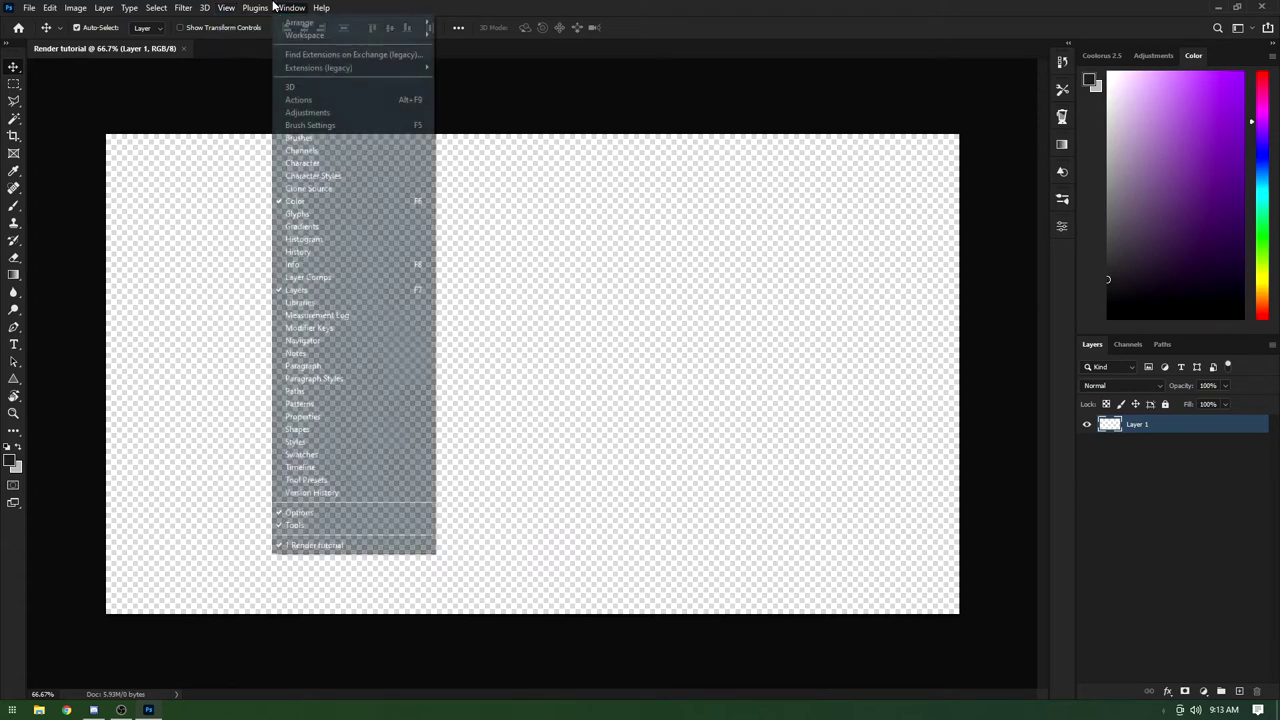
mouse_move(291, 10)
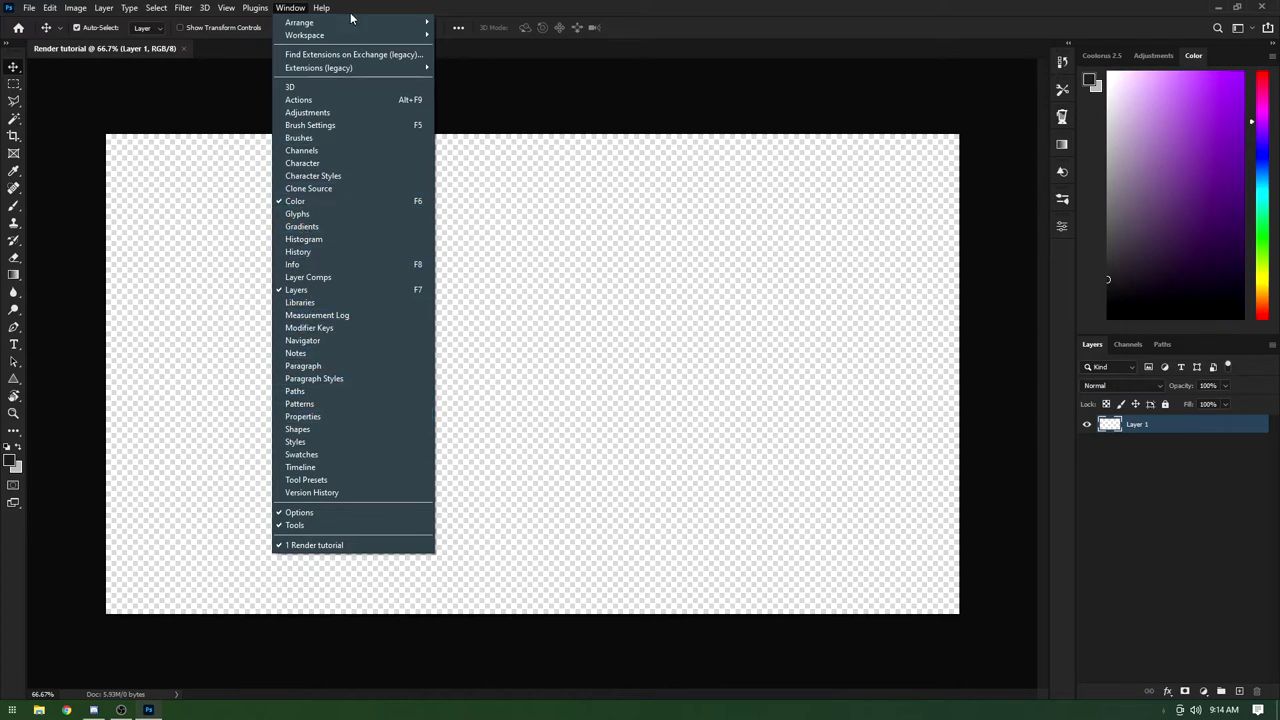
click(235, 99)
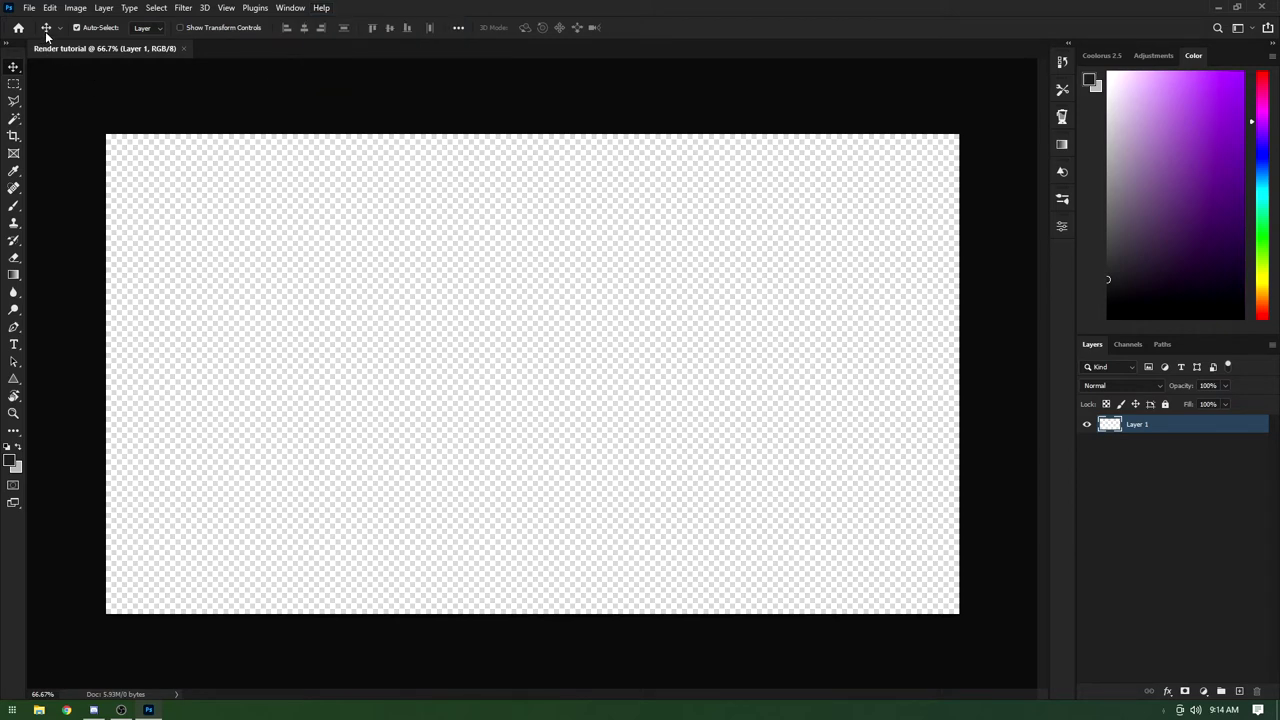
Step: Check the Move tool's presets, then activate the Brush tool and check its presets as well
click(47, 34)
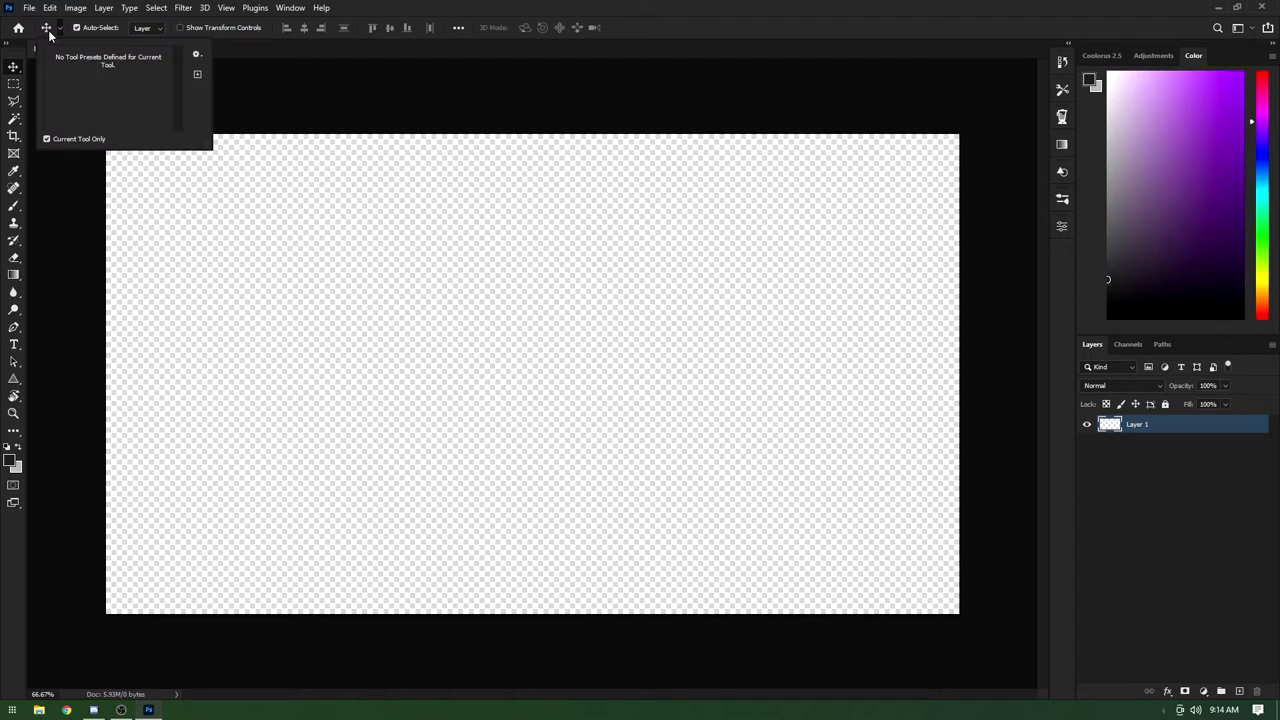
click(58, 32)
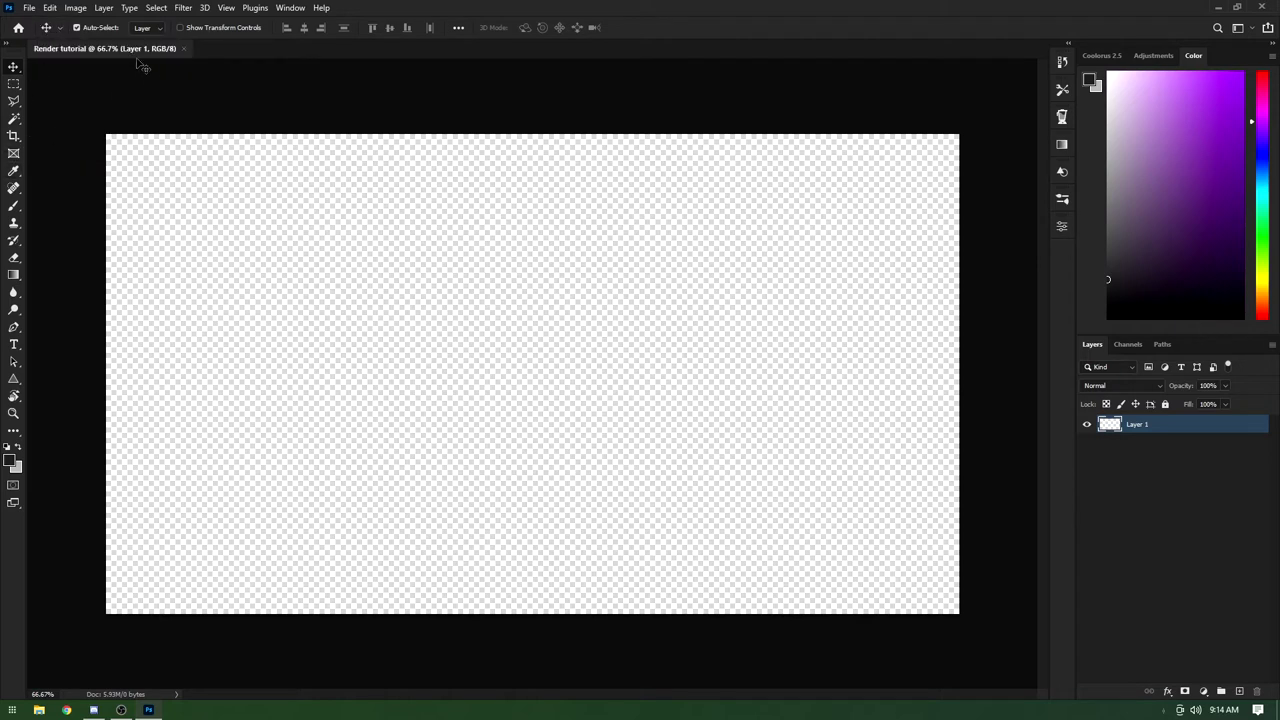
key(b)
click(56, 30)
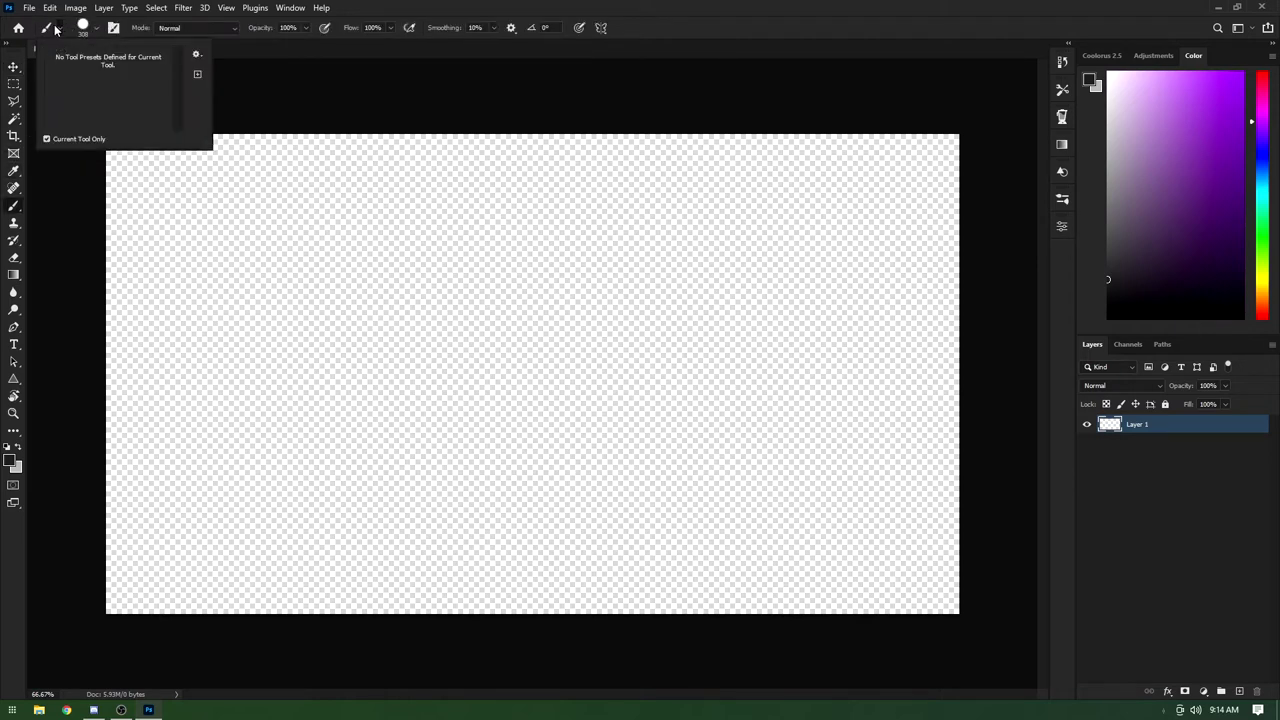
click(56, 30)
Step: Set the Hard Round brush's size to 243 px and keep its blending mode at Normal
click(97, 28)
scroll(75, 220, down, 3)
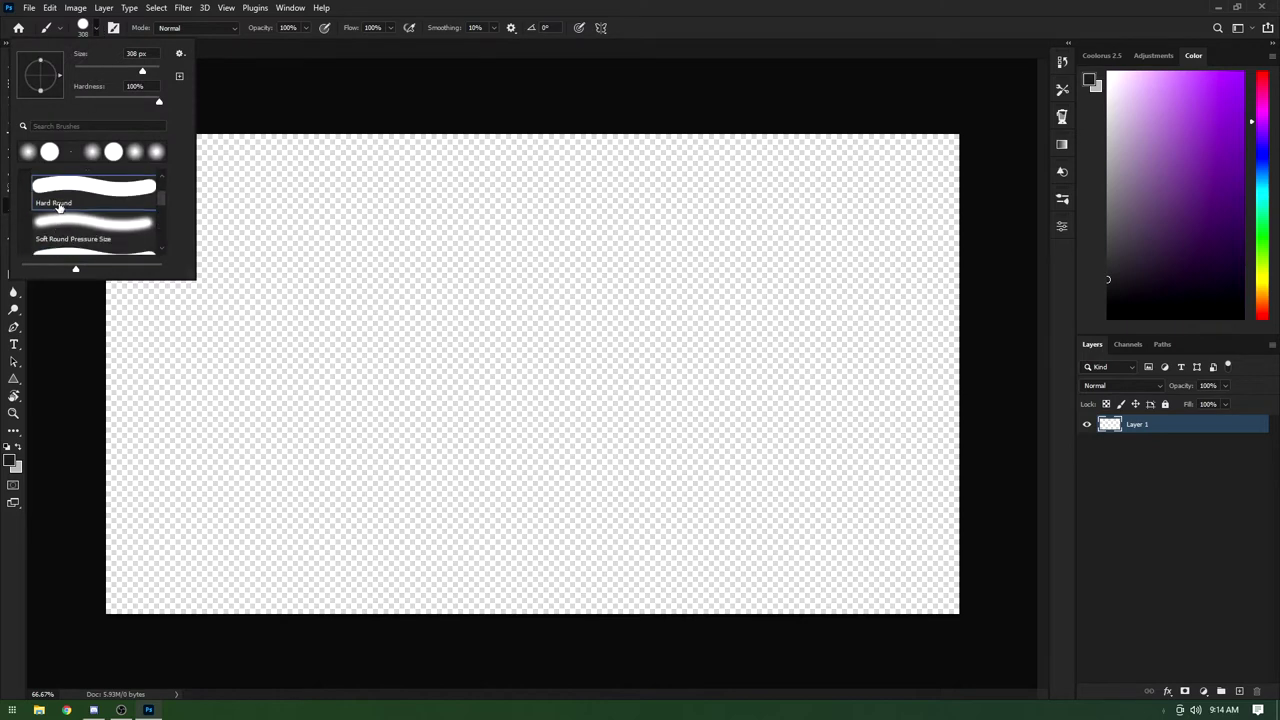
scroll(92, 181, up, 1)
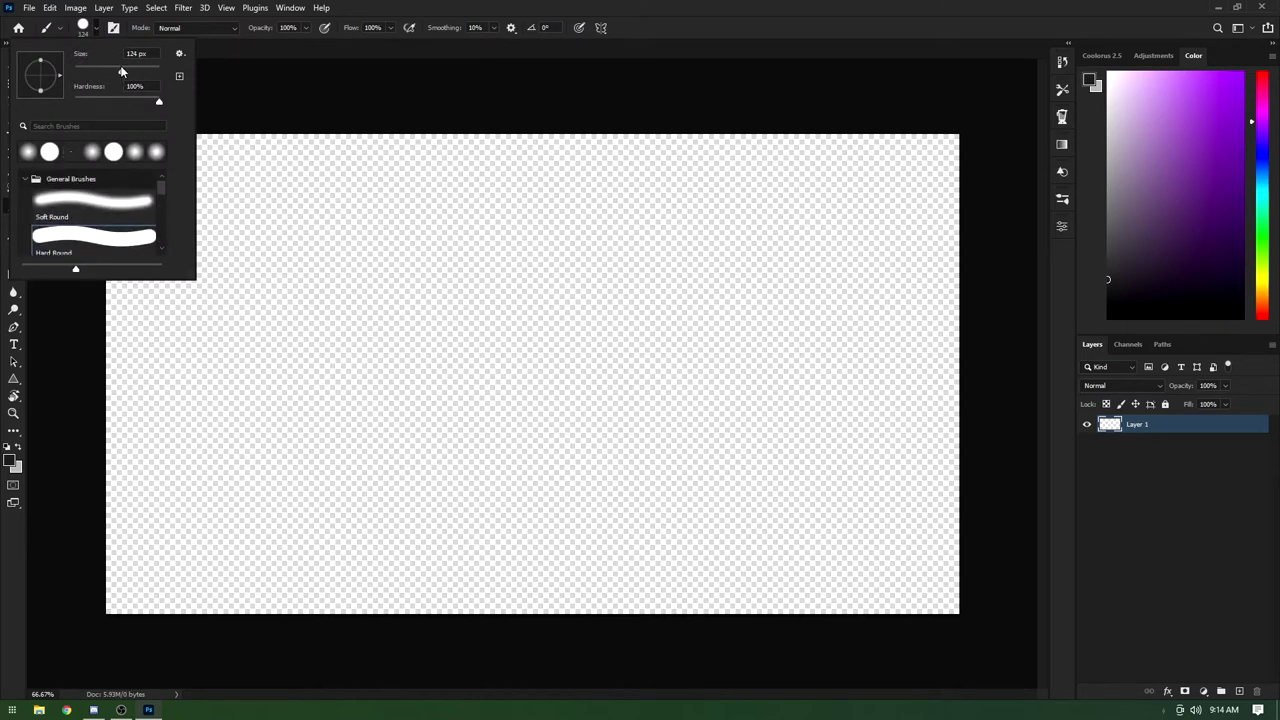
drag(121, 69, 139, 70)
click(95, 30)
click(96, 30)
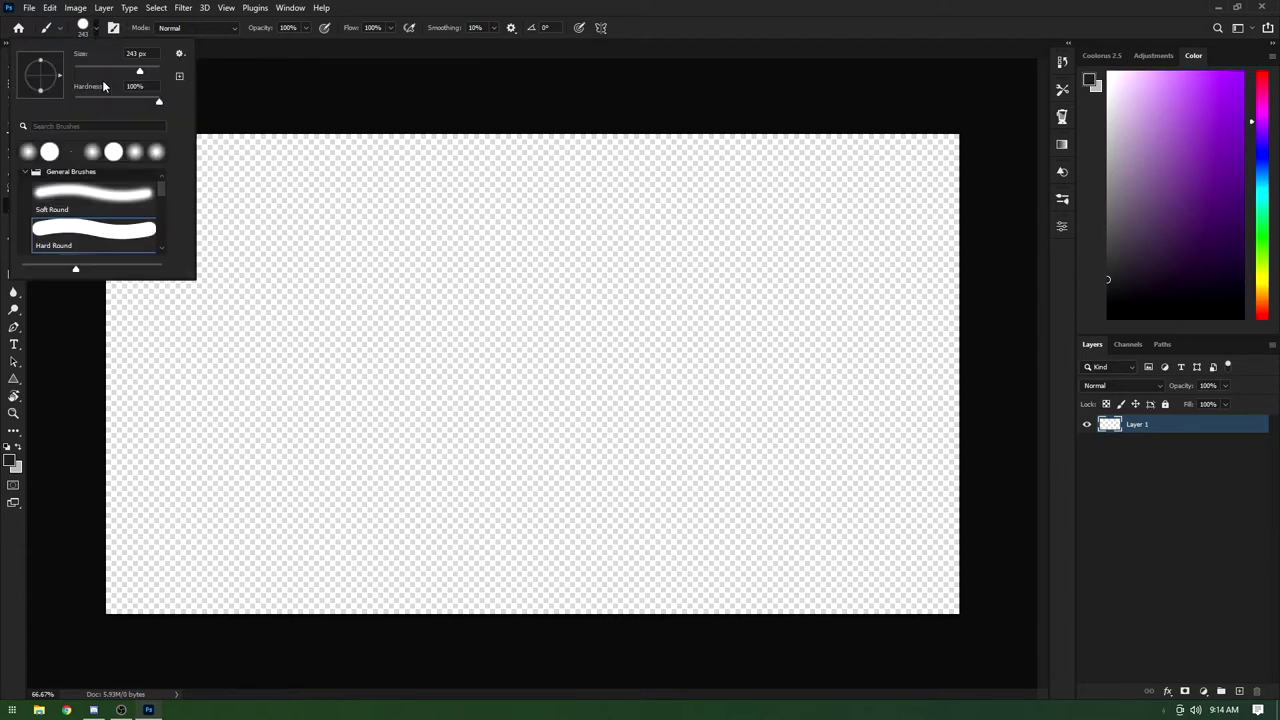
click(97, 32)
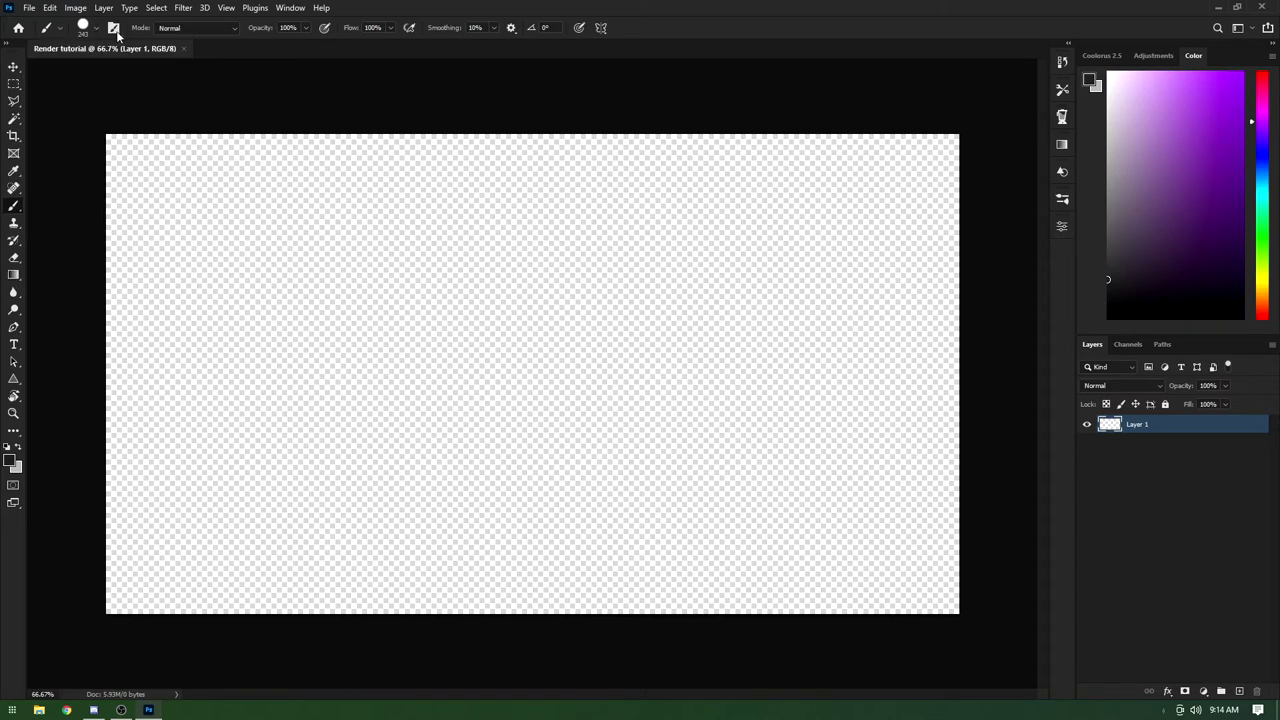
click(191, 29)
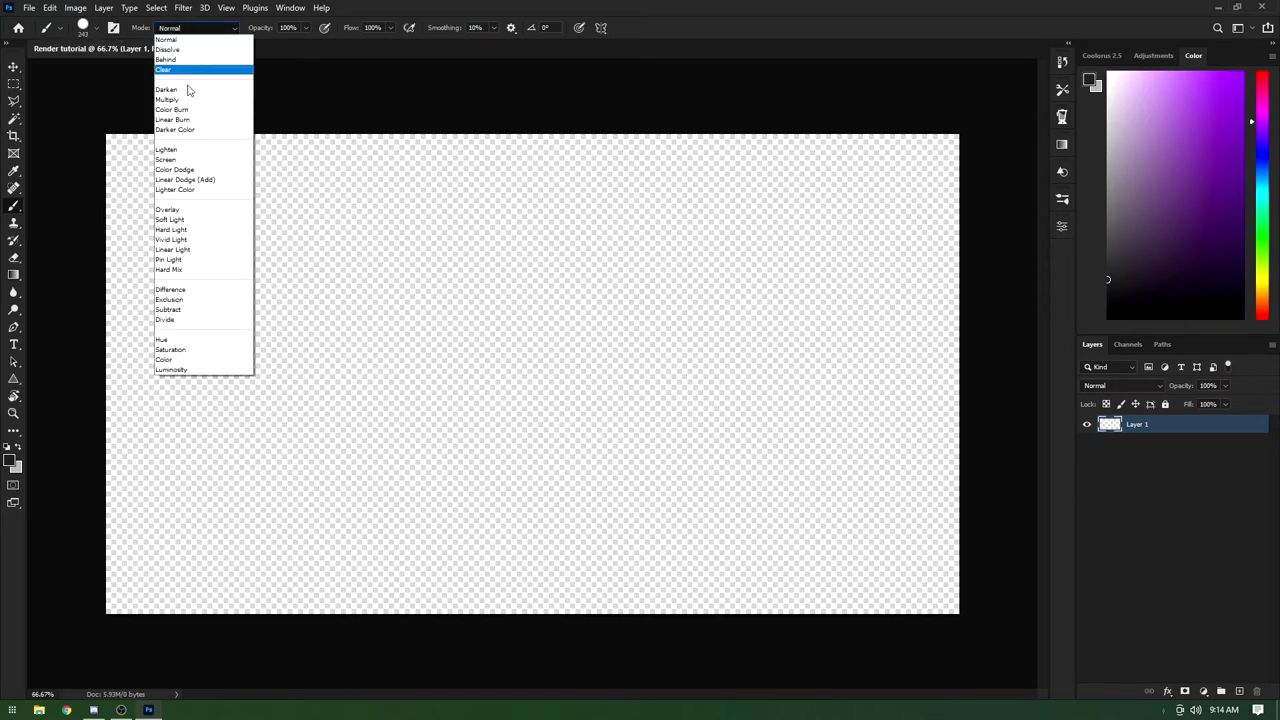
click(183, 38)
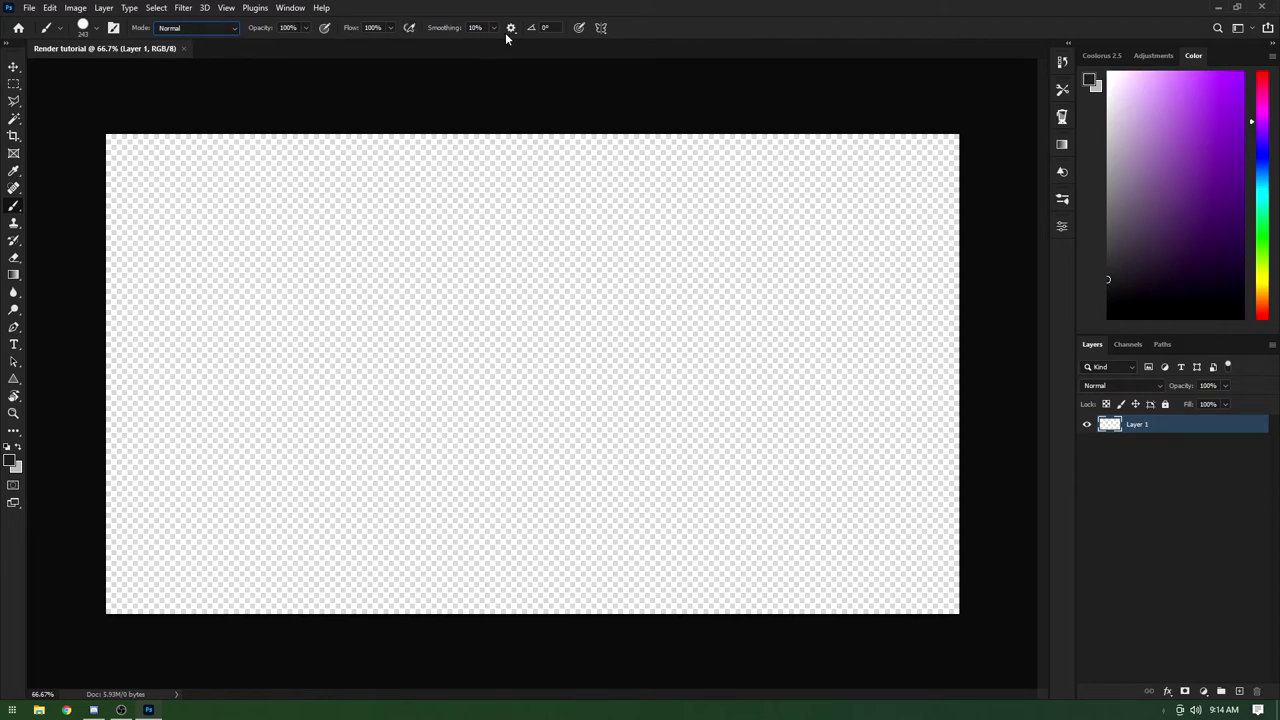
Step: Paint a freehand test blob on the left half of the canvas and undo it
click(601, 27)
click(619, 31)
drag(286, 372, 323, 326)
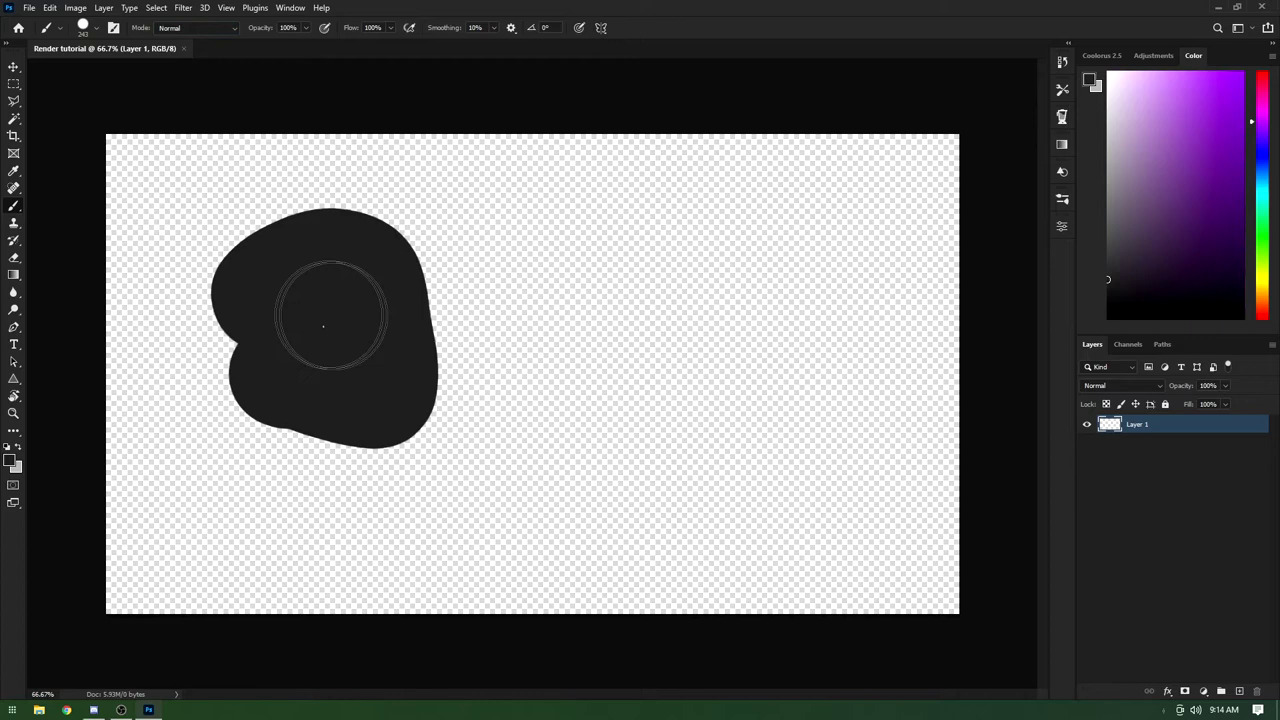
key(ctrl+z)
Step: Apply a vertical paint symmetry axis at the canvas centre, then paint a mirrored test stroke and undo it
click(601, 27)
click(621, 79)
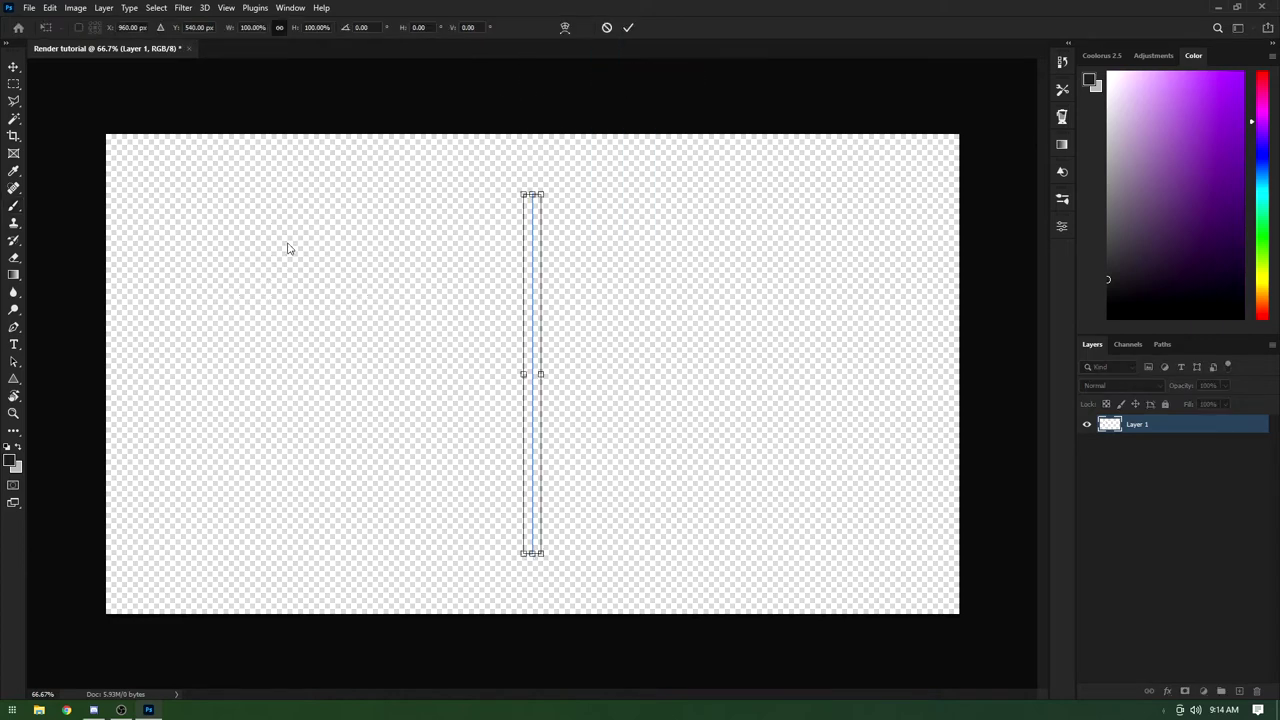
key(Return)
mouse_move(363, 249)
mouse_down()
mouse_move(294, 457)
mouse_move(305, 418)
mouse_move(228, 405)
mouse_up()
key(ctrl+z)
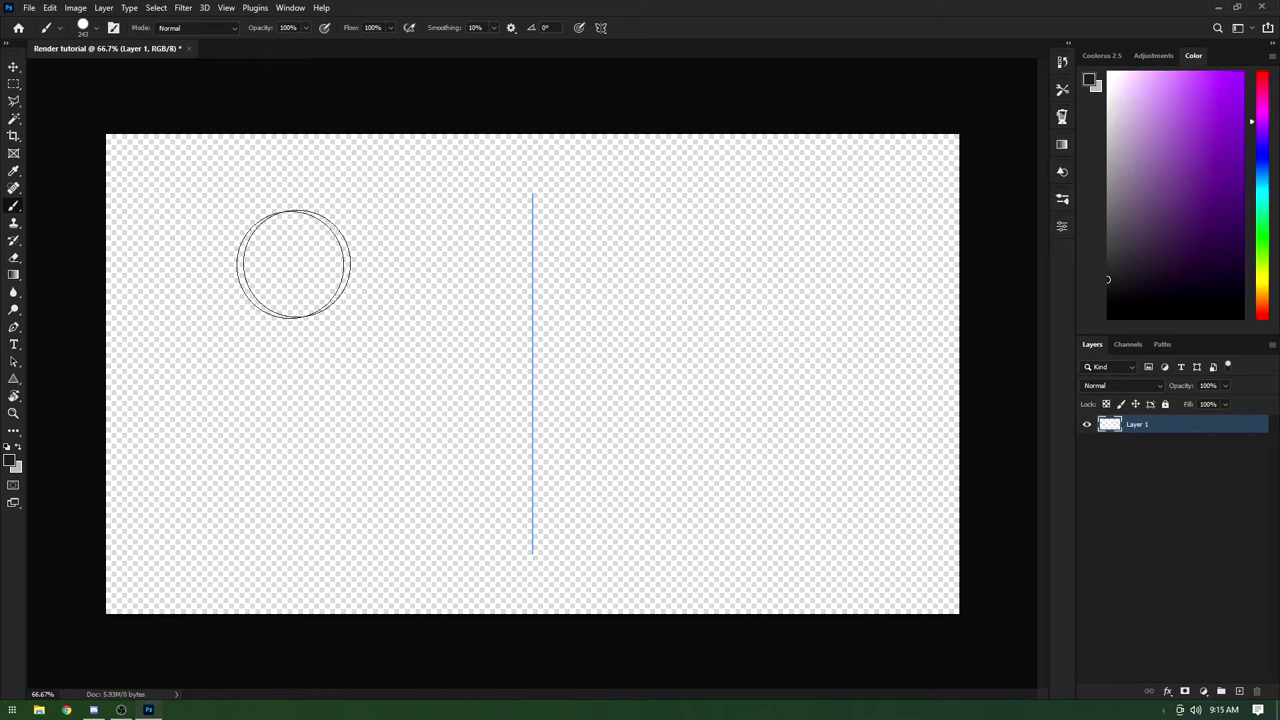
Step: Shrink the brush tip in several increments, then paint a small mirrored test stroke and undo it
key(bracketleft)
key(bracketleft)
key(bracketleft)
key(bracketleft)
key(bracketleft)
key(bracketleft)
key(bracketleft)
key(bracketleft)
mouse_move(337, 278)
mouse_down()
mouse_move(261, 280)
mouse_move(178, 360)
mouse_move(292, 235)
mouse_move(326, 326)
mouse_up()
key(ctrl+z)
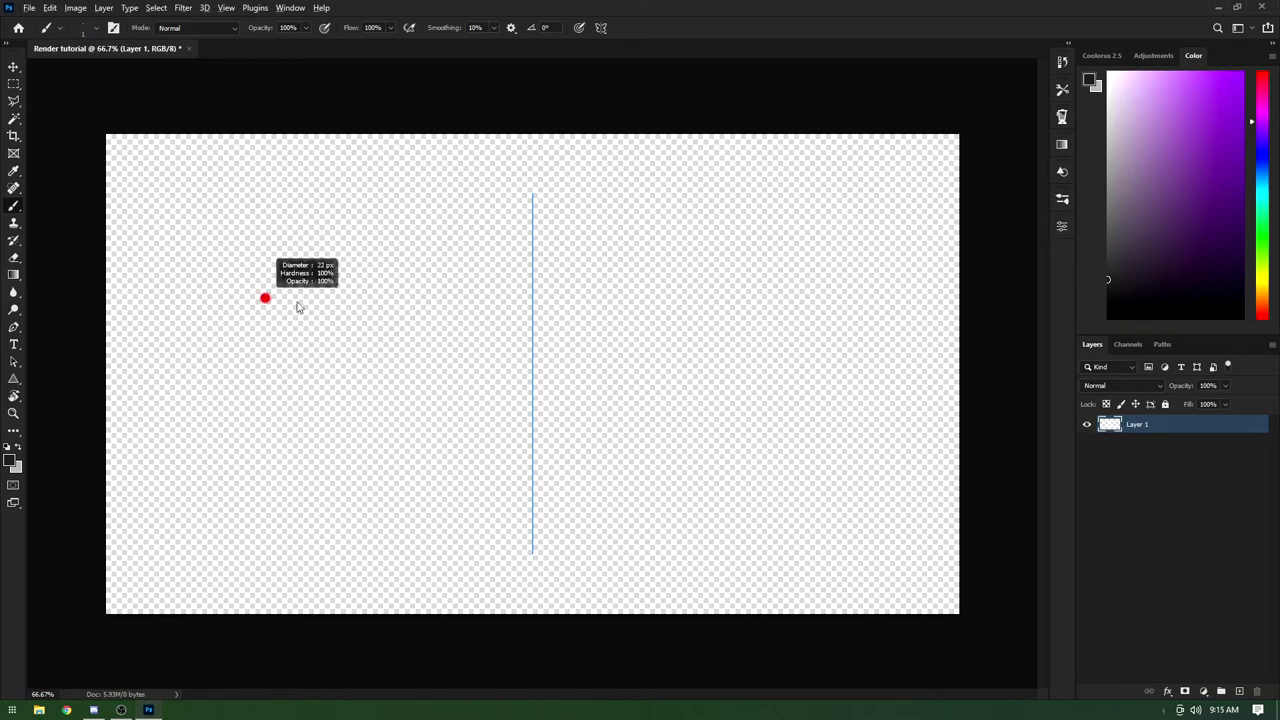
Step: Enlarge the brush to 214 px and undo the vertical symmetry axis
mouse_move(315, 265)
mouse_down()
mouse_move(270, 245)
mouse_move(350, 225)
mouse_up()
key(ctrl+z)
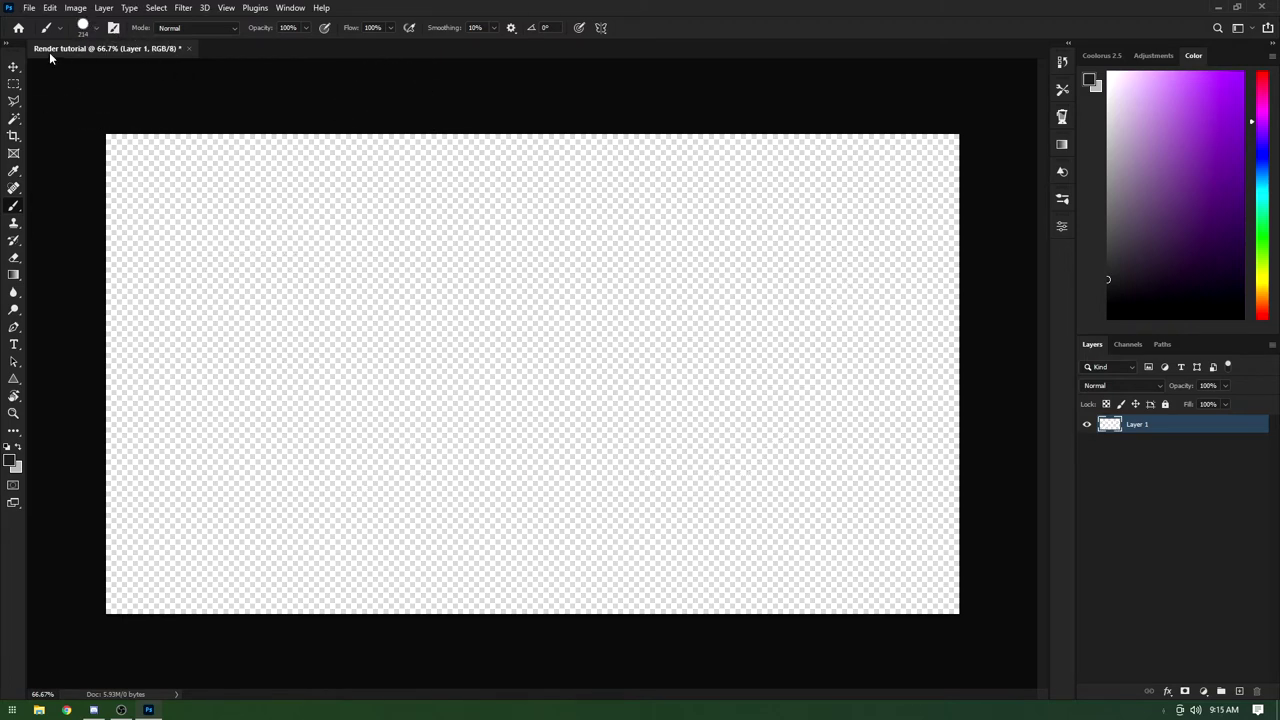
Step: Create a second transparent 1920 x 1080 px document at 300 ppi and return to the Render tutorial document
drag(71, 50, 116, 50)
click(29, 8)
click(45, 31)
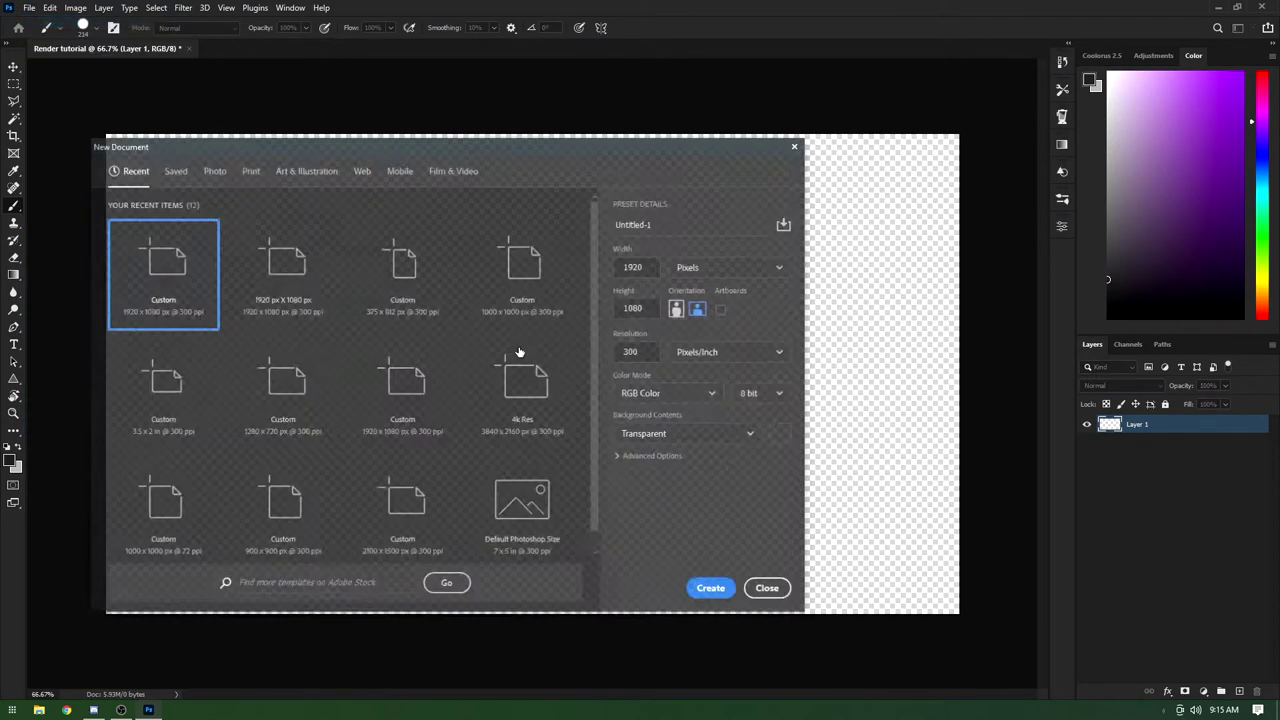
click(707, 585)
click(212, 50)
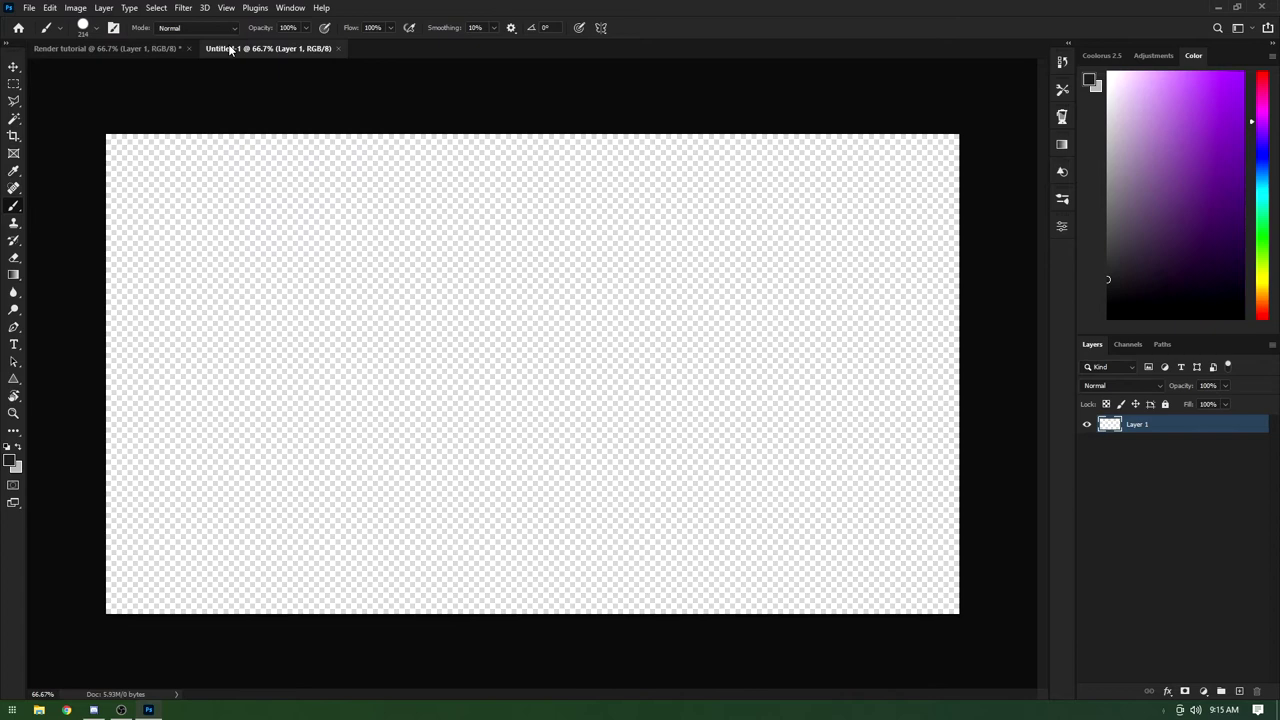
click(169, 48)
Step: Paint a freehand test blob in Render tutorial and a few test strokes in Untitled-1
drag(338, 306, 380, 271)
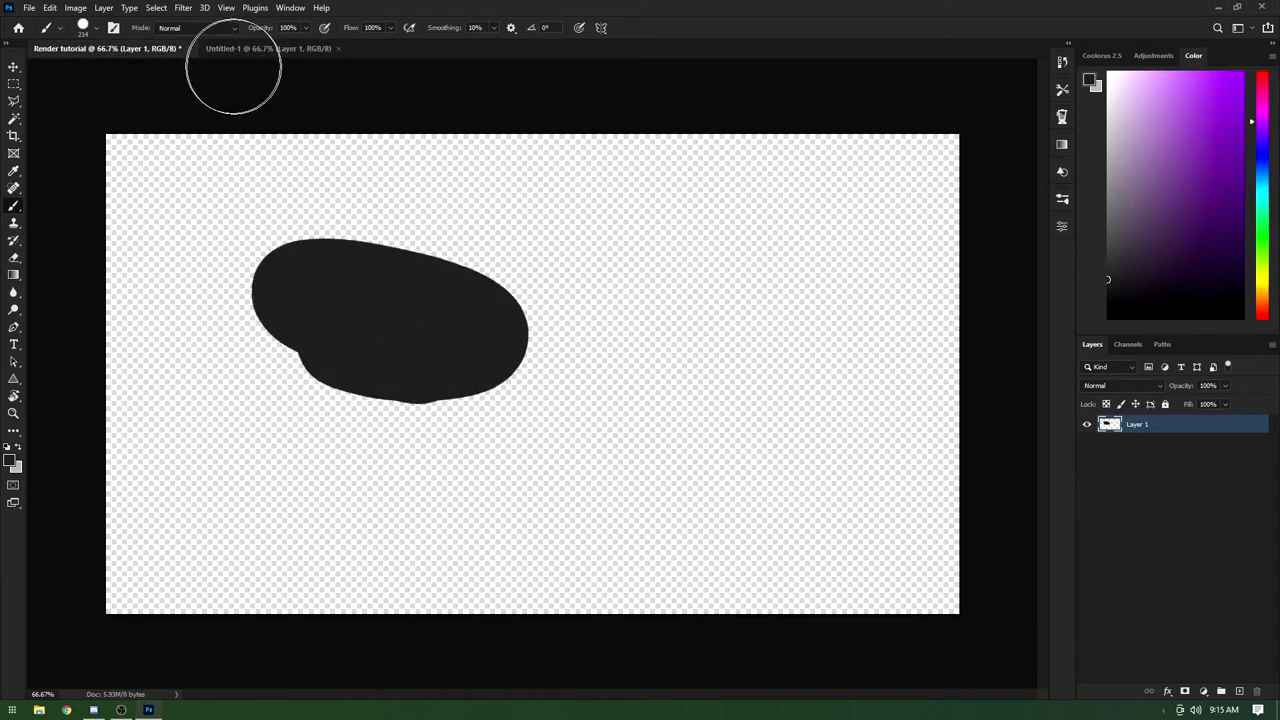
click(215, 51)
mouse_move(245, 240)
mouse_down()
mouse_move(325, 297)
mouse_move(495, 245)
mouse_up()
mouse_move(730, 285)
mouse_down()
mouse_move(829, 549)
mouse_move(940, 530)
mouse_up()
Step: Switch back and forth between the two open documents to compare them, then close Untitled-1
click(141, 47)
click(238, 48)
click(150, 48)
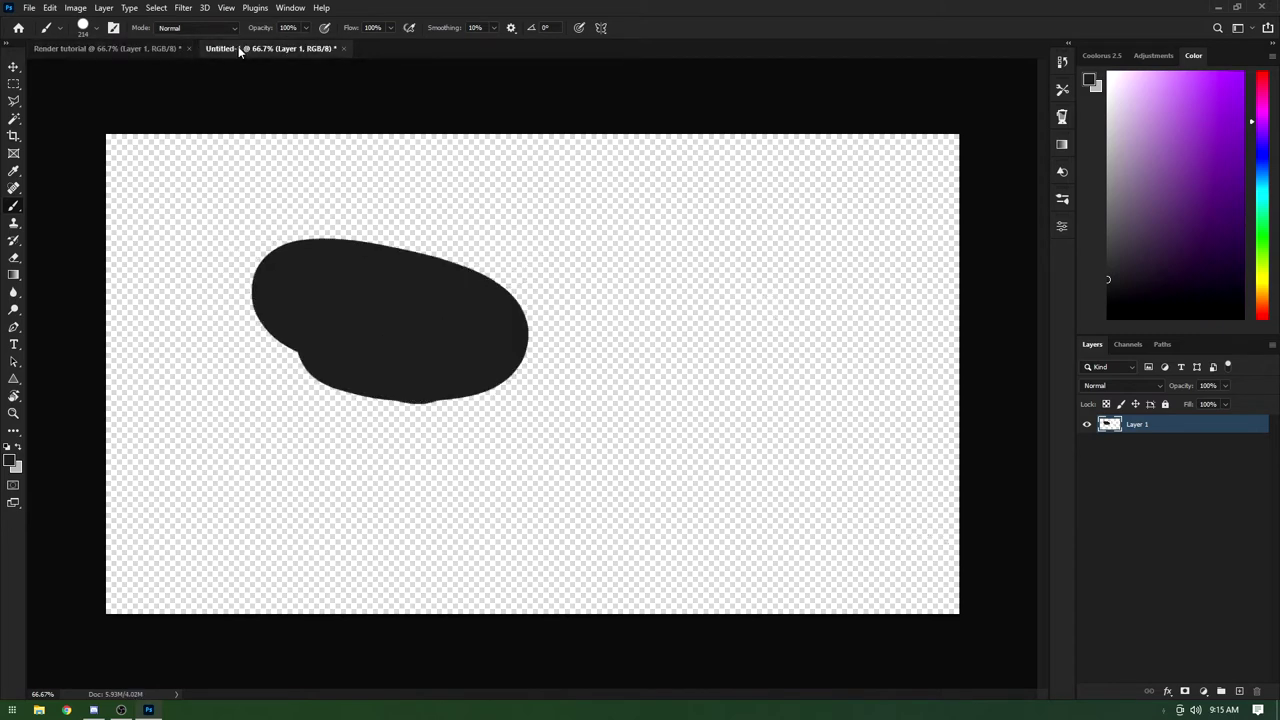
click(238, 46)
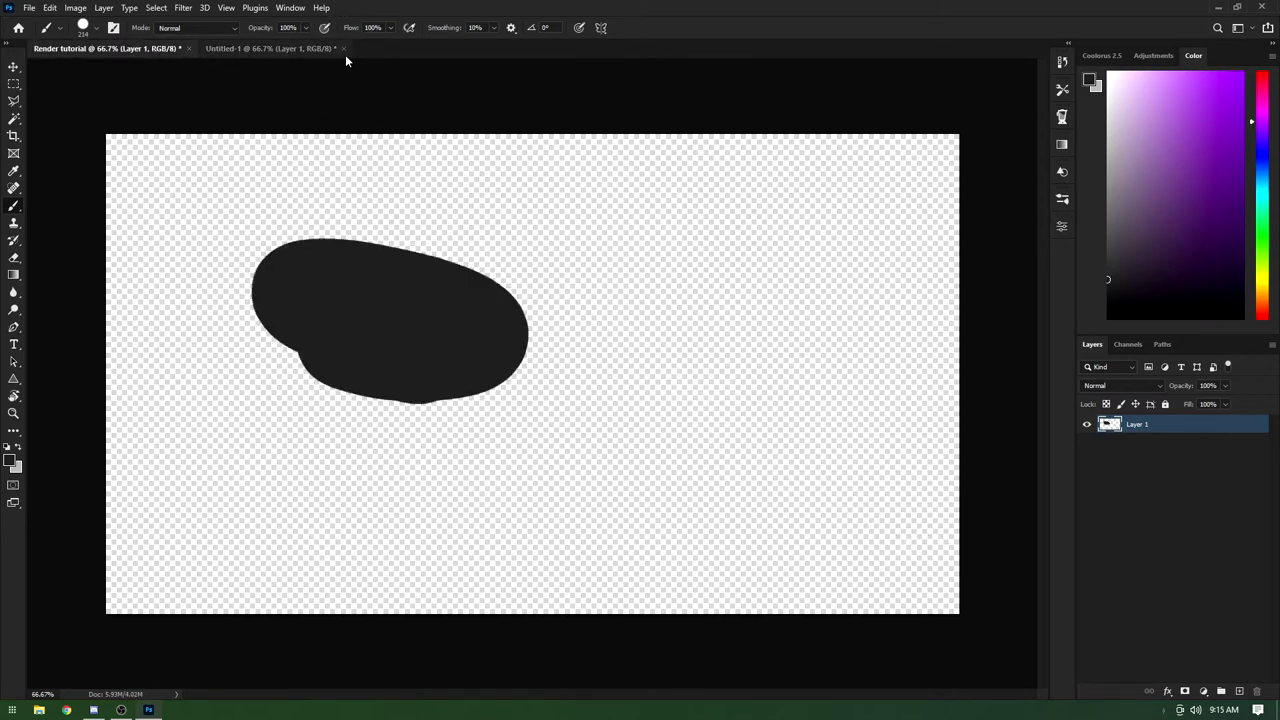
click(344, 48)
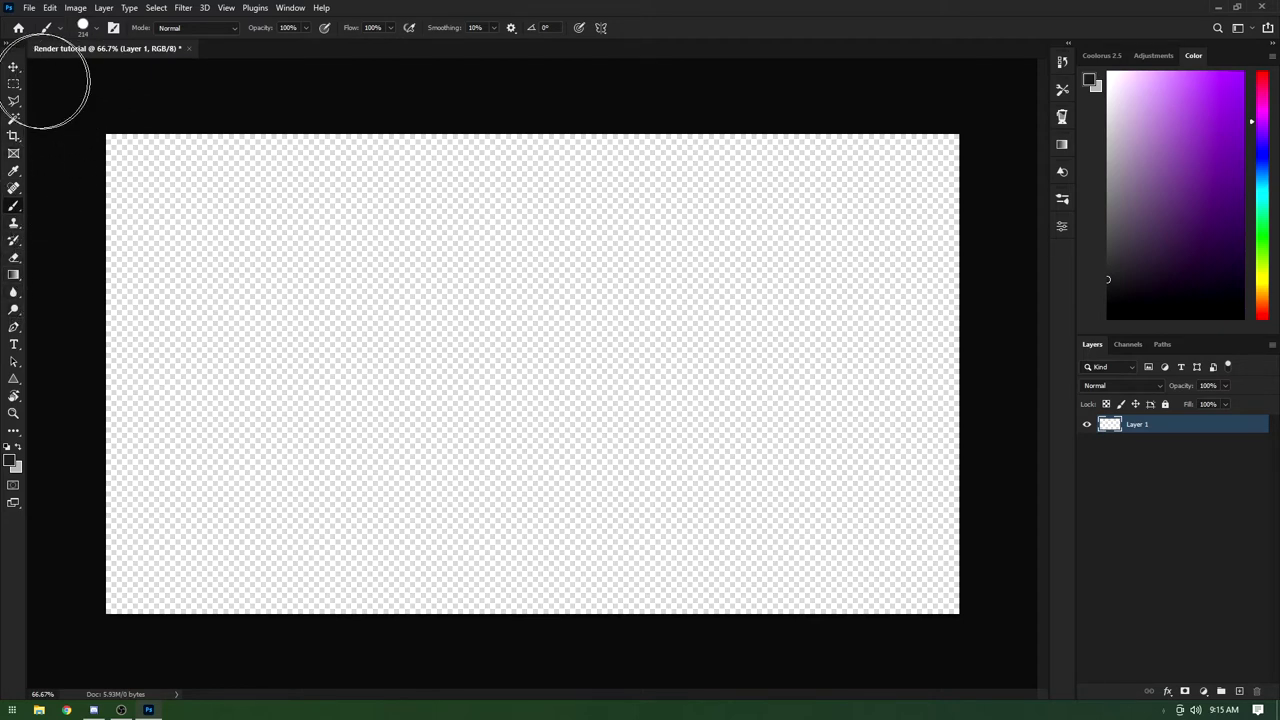
Step: Paint a test stroke with the Brush on a new layer and delete that layer
key(v)
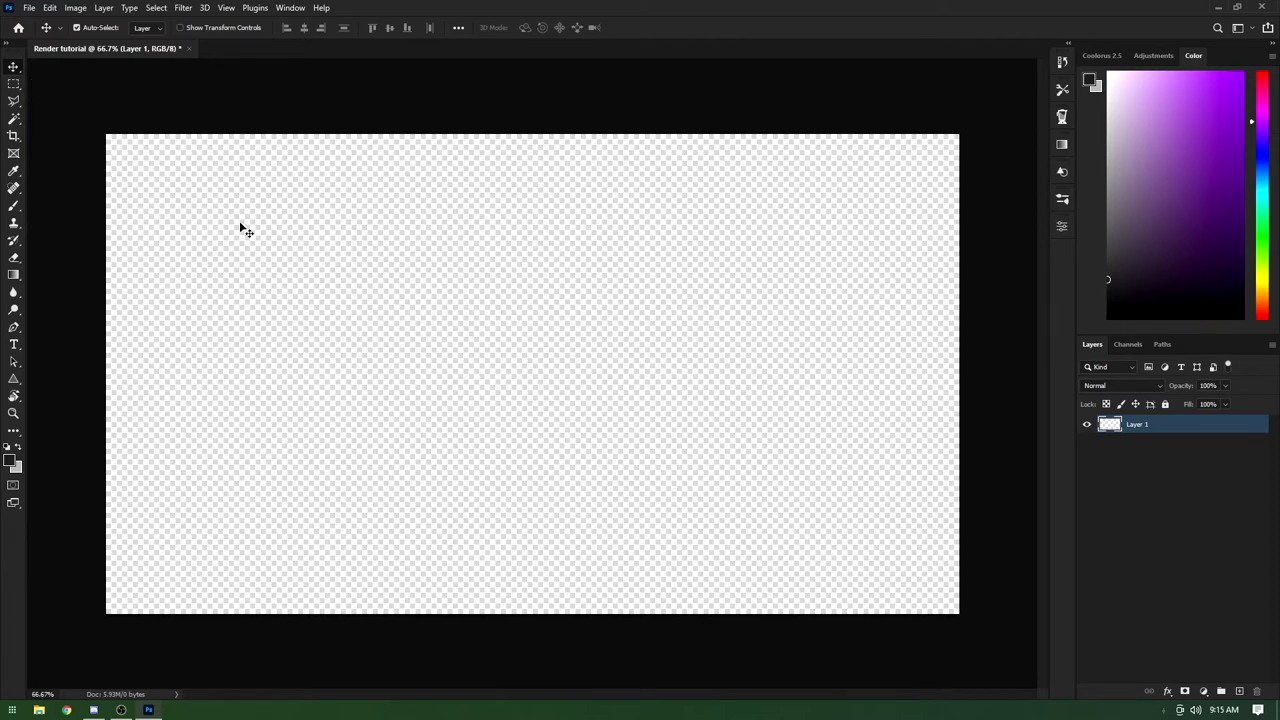
key(b)
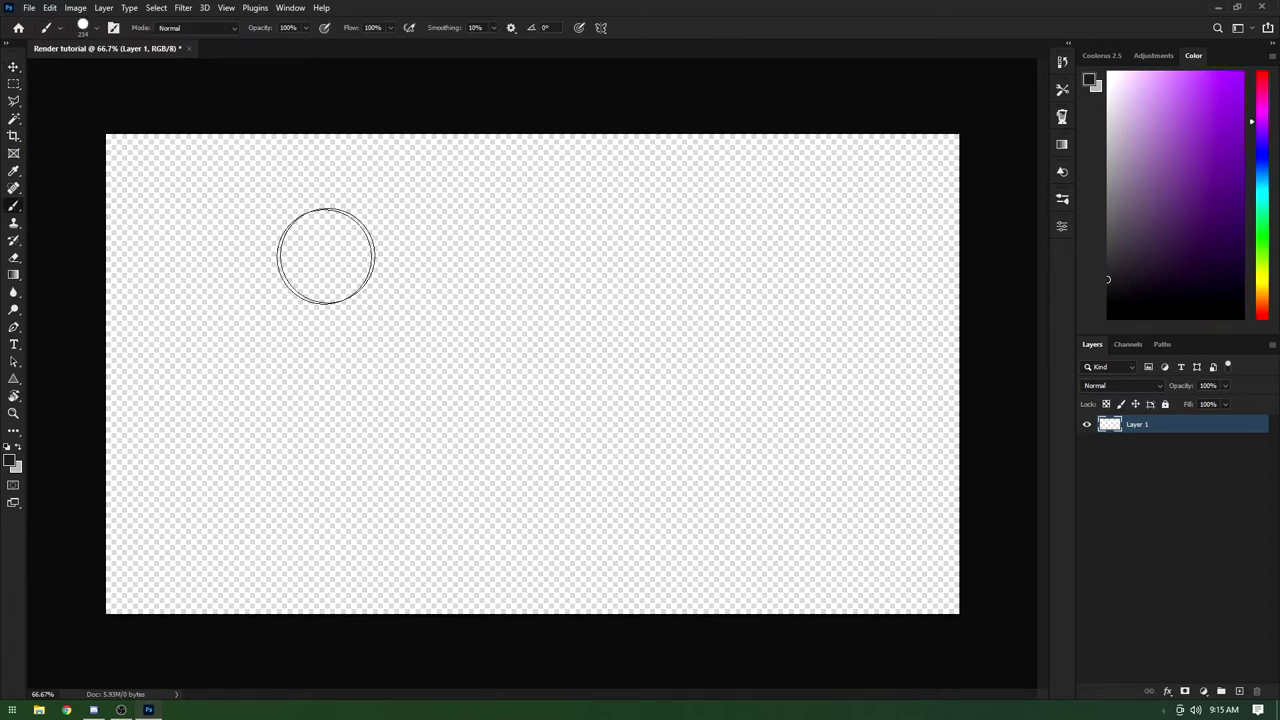
click(1239, 691)
mouse_move(543, 345)
mouse_down()
mouse_move(443, 371)
mouse_move(380, 294)
mouse_move(460, 380)
mouse_move(515, 327)
mouse_move(406, 315)
mouse_move(651, 306)
mouse_move(411, 326)
mouse_move(588, 385)
mouse_move(534, 323)
mouse_move(346, 329)
mouse_up()
key(v)
key(Delete)
Step: Draw a rectangular marquee selection about 3.04 in wide and 1.61 in high, then shift it slightly right and down
click(13, 86)
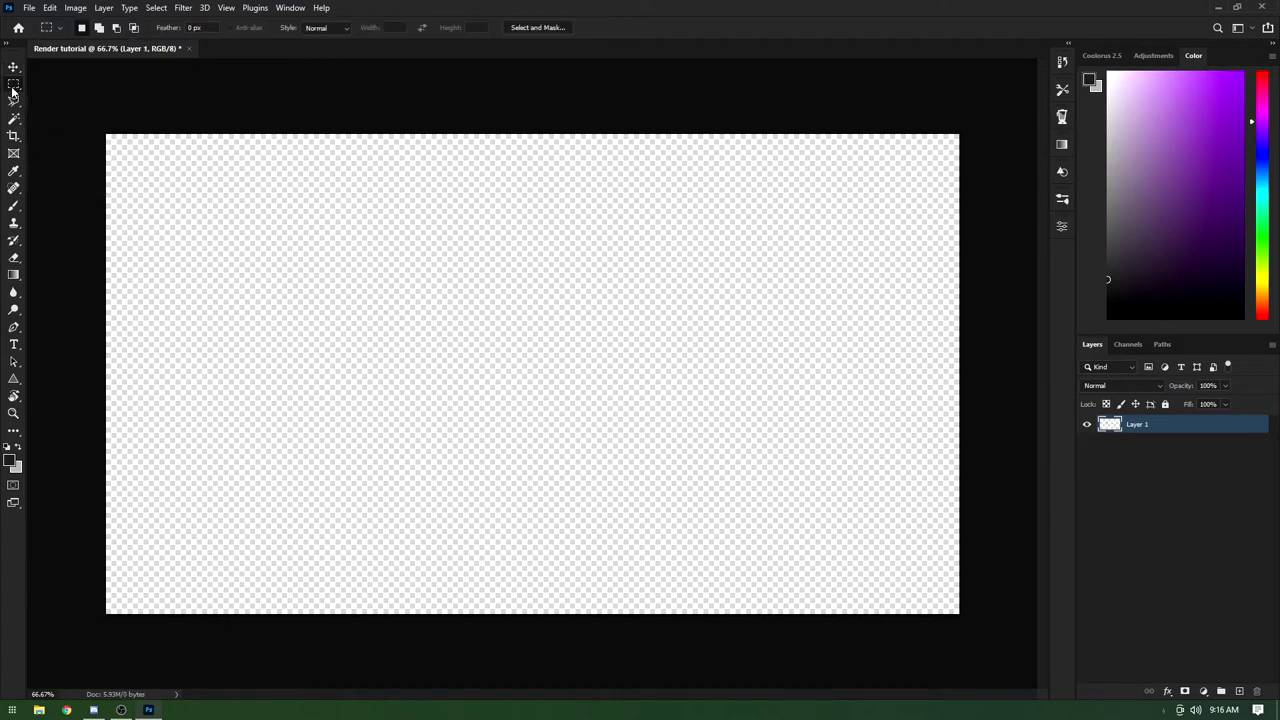
right_click(17, 89)
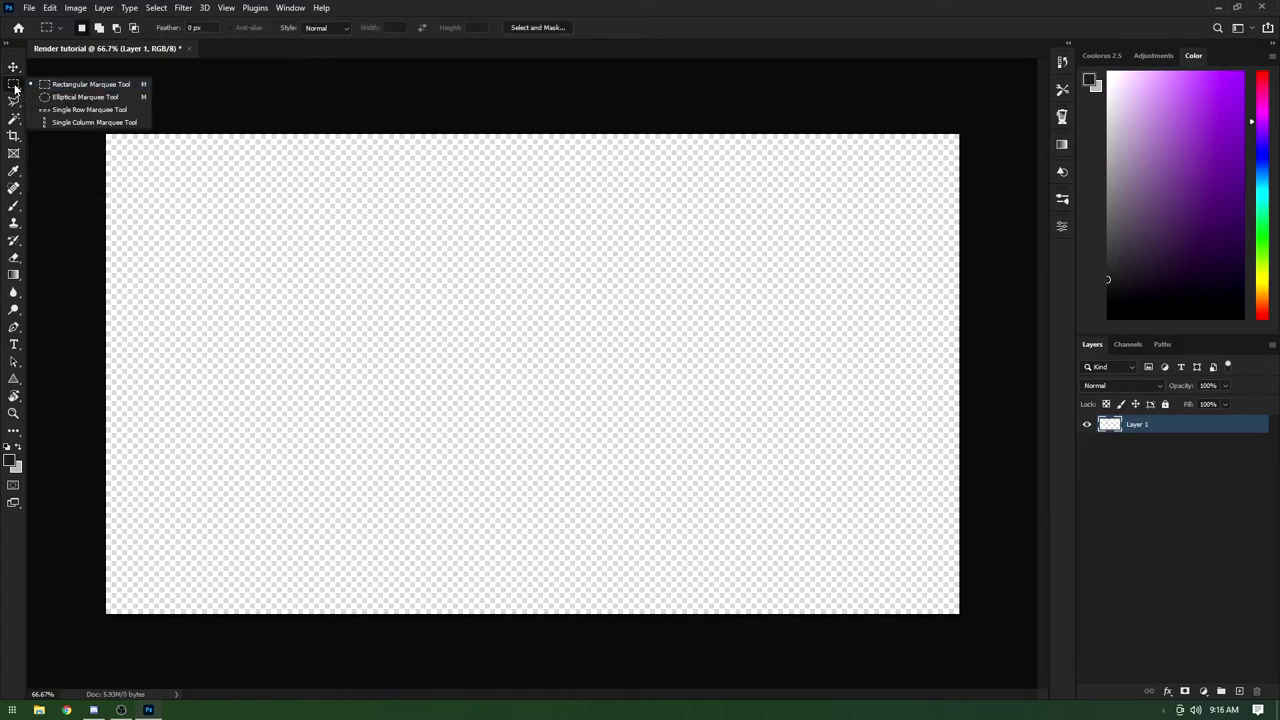
click(15, 88)
right_click(15, 88)
click(60, 86)
drag(177, 209, 583, 421)
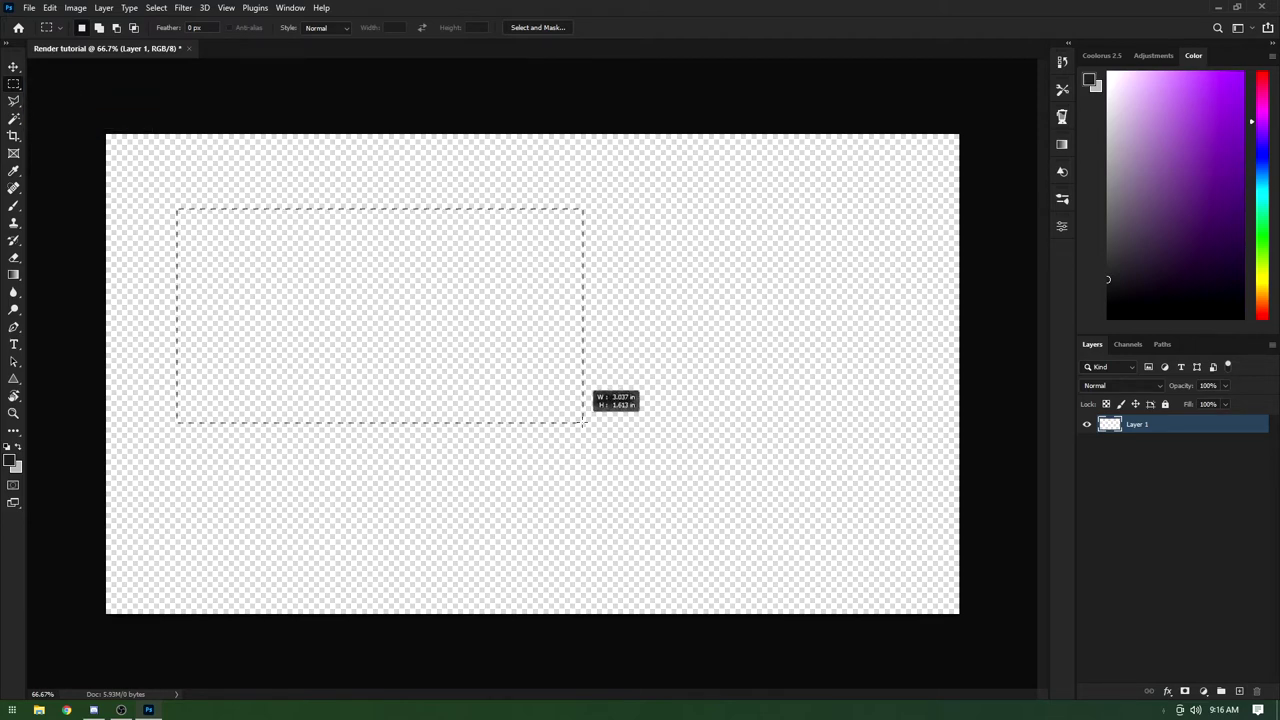
drag(303, 289, 362, 310)
Step: Deselect the rectangular selection and try out another marquee across the upper canvas
right_click(311, 288)
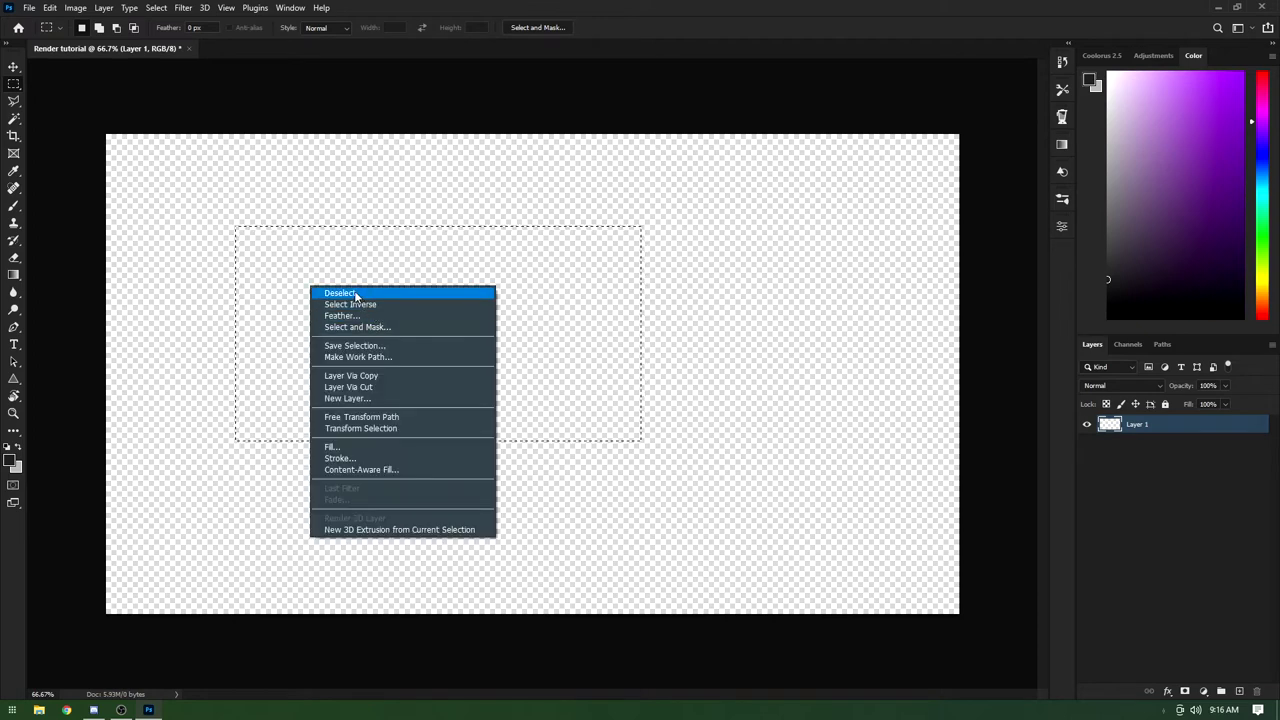
click(354, 292)
drag(286, 234, 716, 205)
Step: Draw a freehand selection on the left half of the canvas with the Lasso Tool and deselect it
click(16, 103)
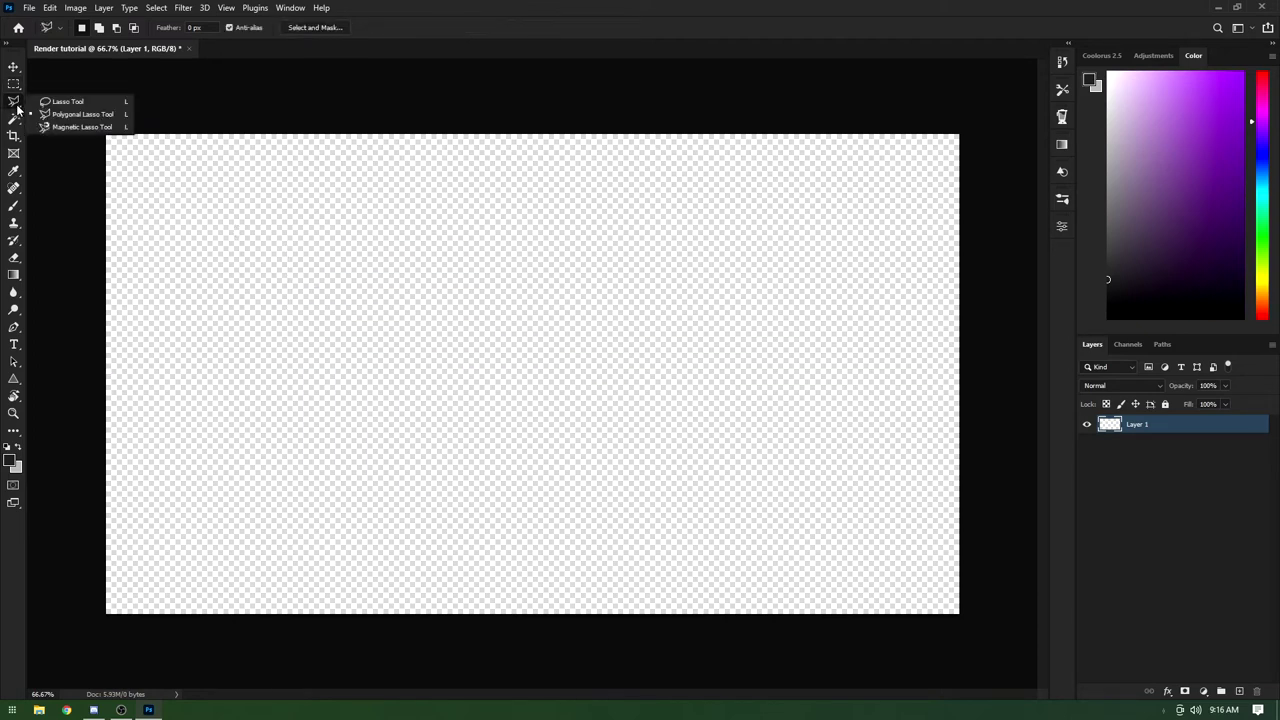
click(67, 102)
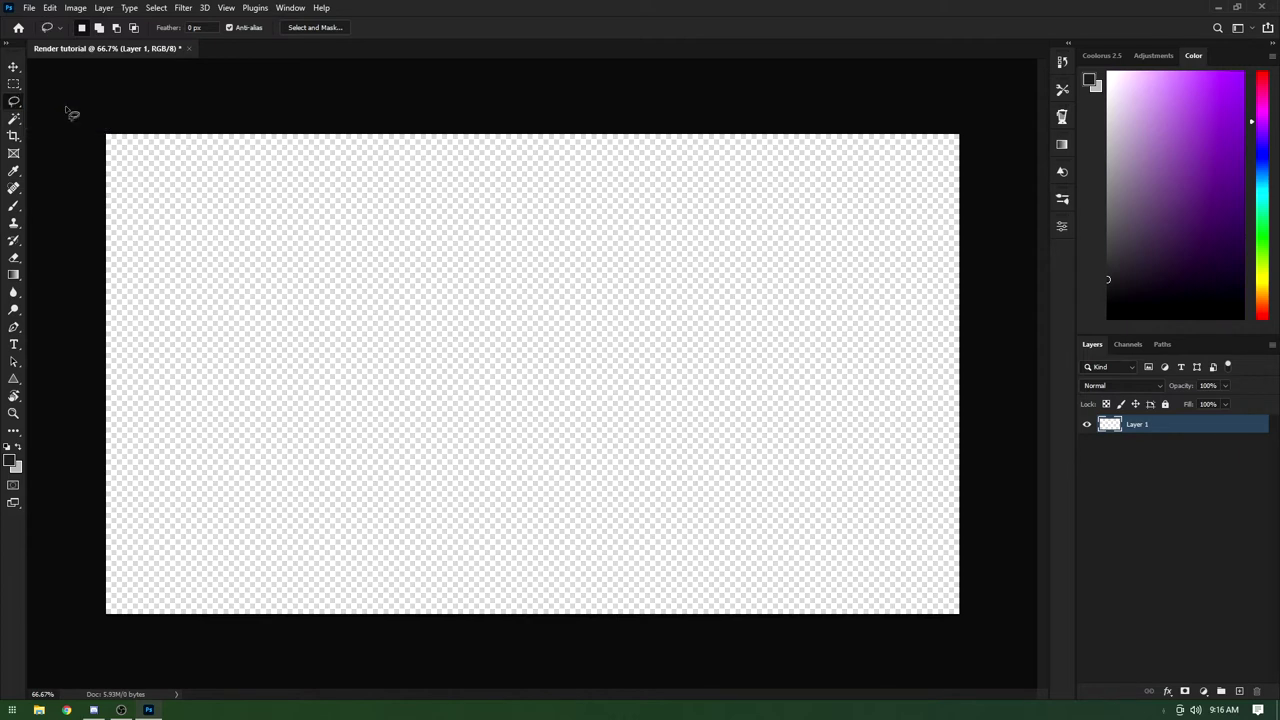
mouse_move(287, 203)
mouse_down()
mouse_move(299, 262)
mouse_move(350, 355)
mouse_move(279, 348)
mouse_move(369, 344)
mouse_move(476, 399)
mouse_move(566, 324)
mouse_move(569, 304)
mouse_move(746, 394)
mouse_move(789, 296)
mouse_move(512, 193)
mouse_move(318, 206)
mouse_up()
right_click(368, 272)
click(380, 279)
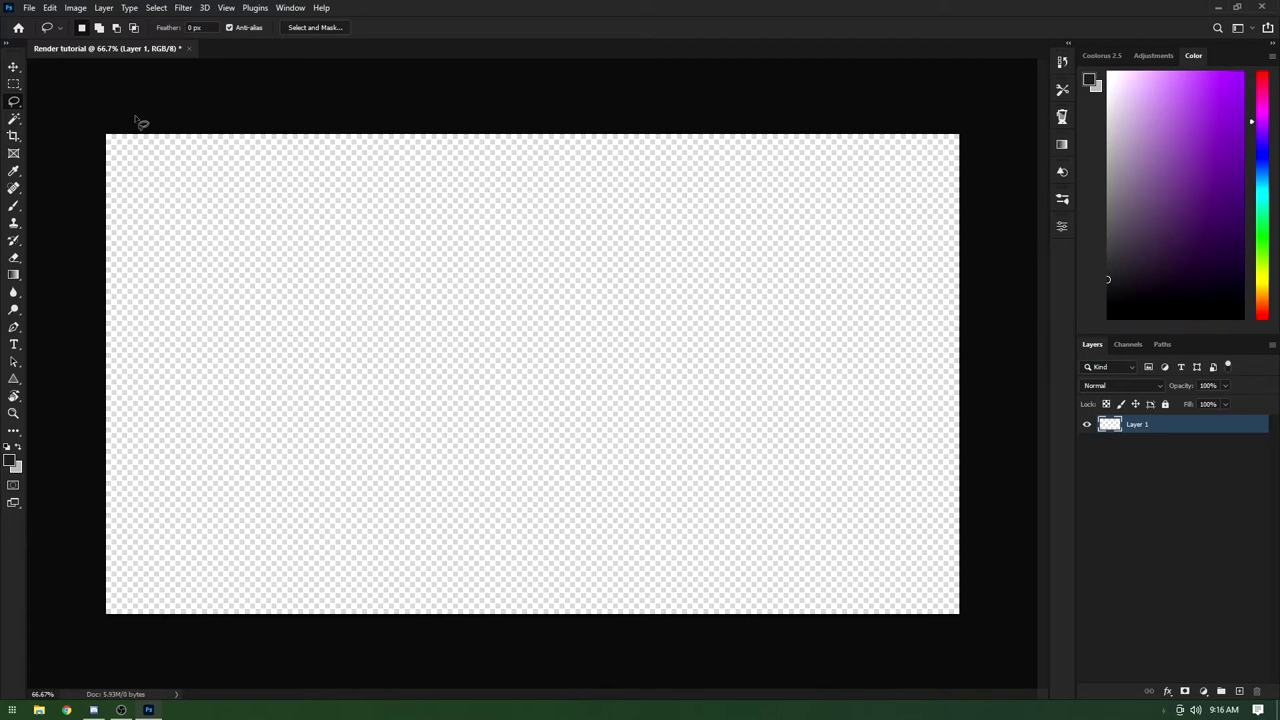
Step: Outline a many-sided selection across the upper and middle canvas with the Polygonal Lasso Tool, closing it at its starting point, and deselect it
right_click(14, 101)
click(70, 114)
click(225, 184)
click(229, 262)
click(395, 320)
click(637, 355)
click(640, 447)
click(800, 444)
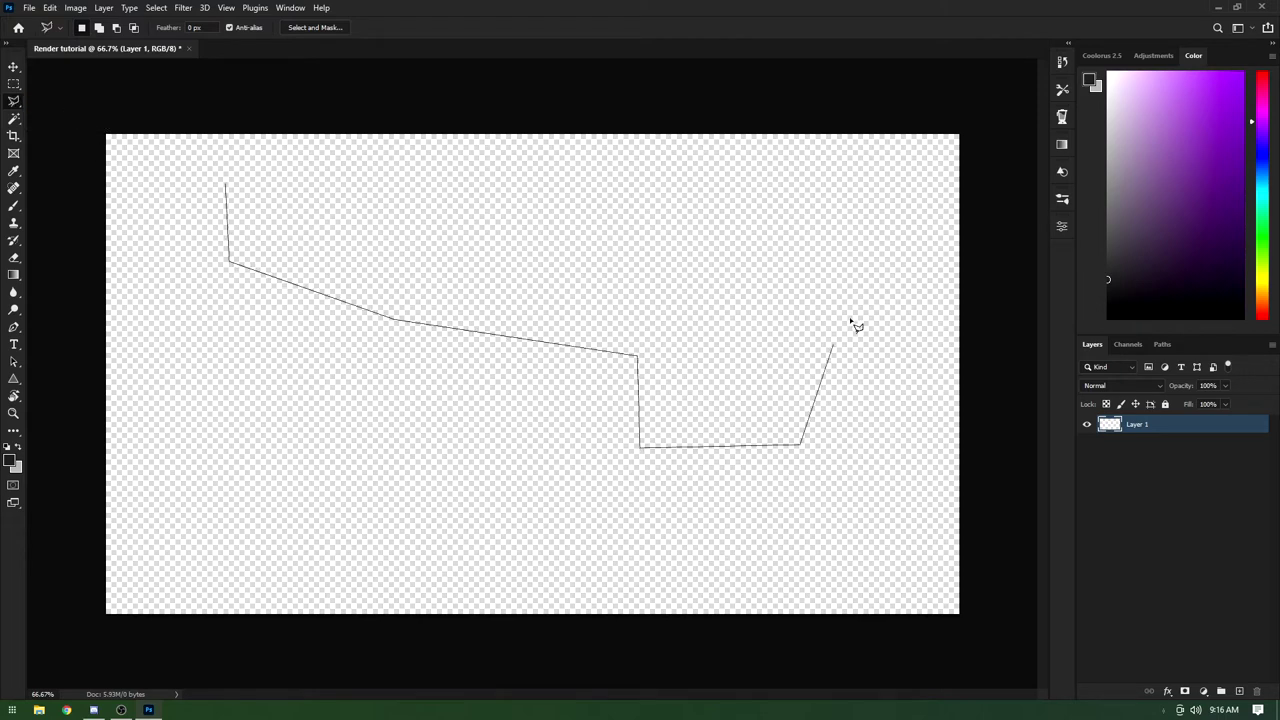
click(853, 310)
click(778, 214)
click(375, 222)
click(295, 162)
click(243, 150)
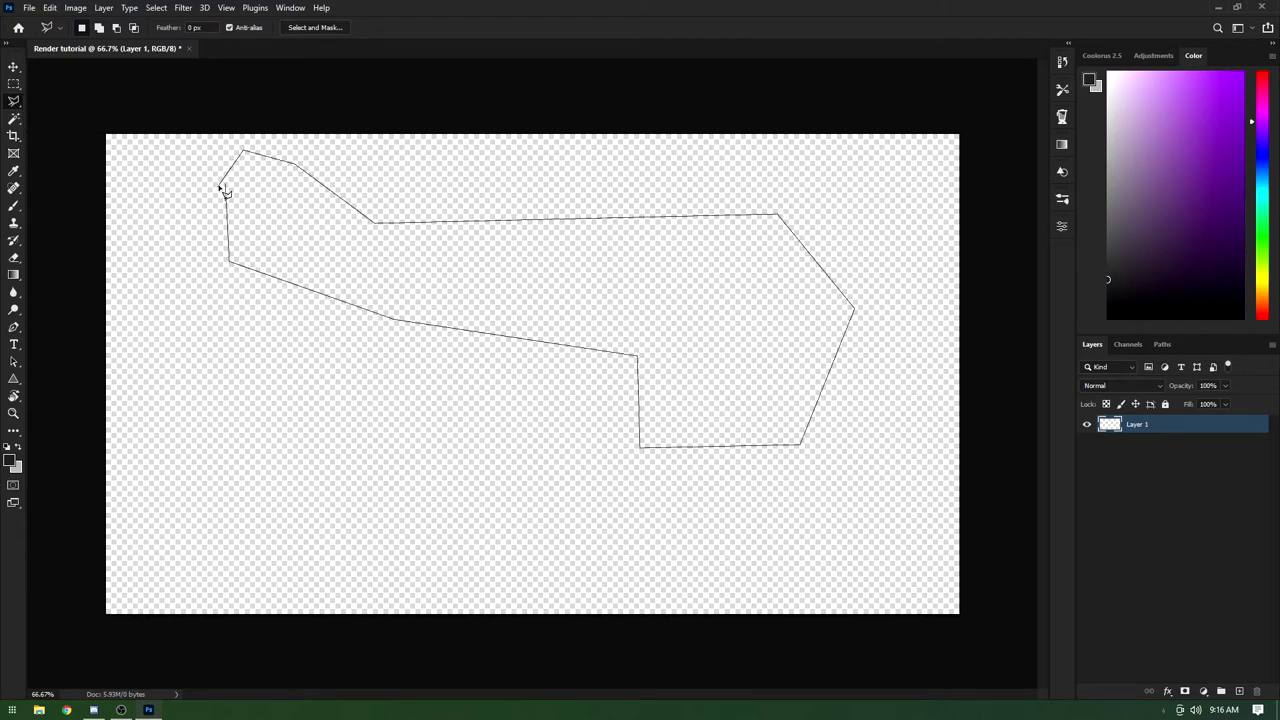
click(226, 186)
right_click(268, 208)
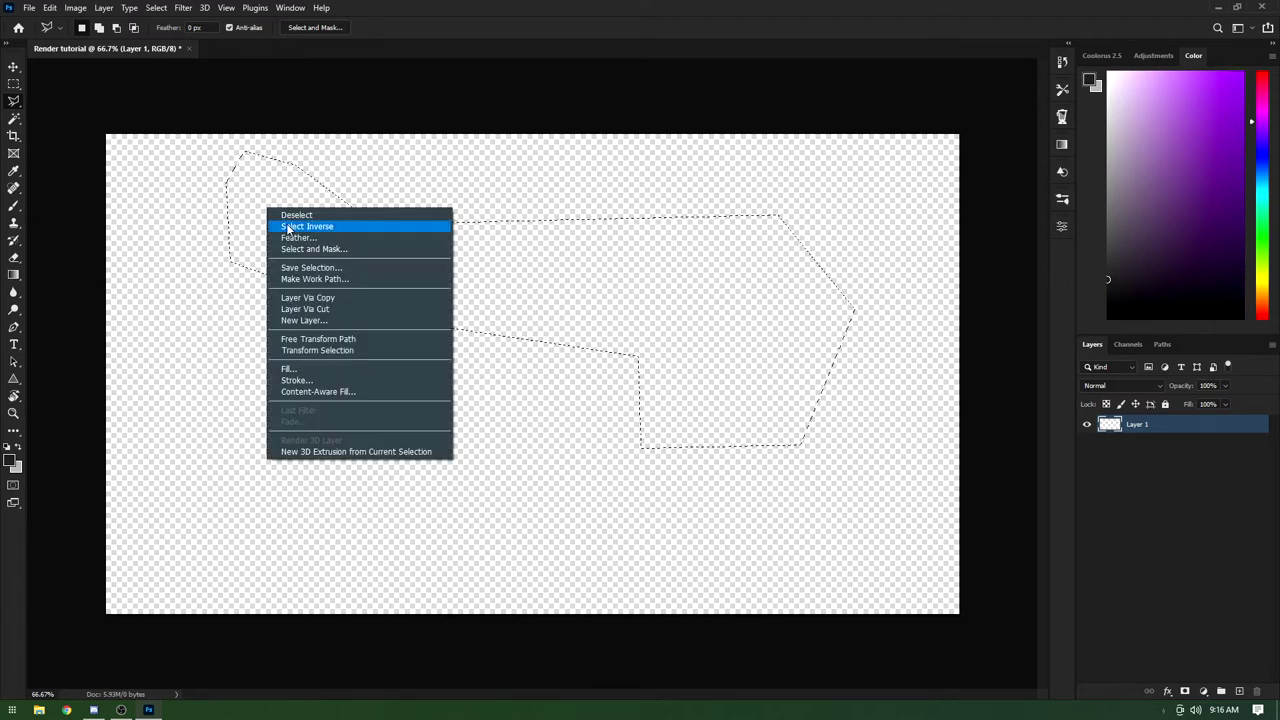
click(290, 215)
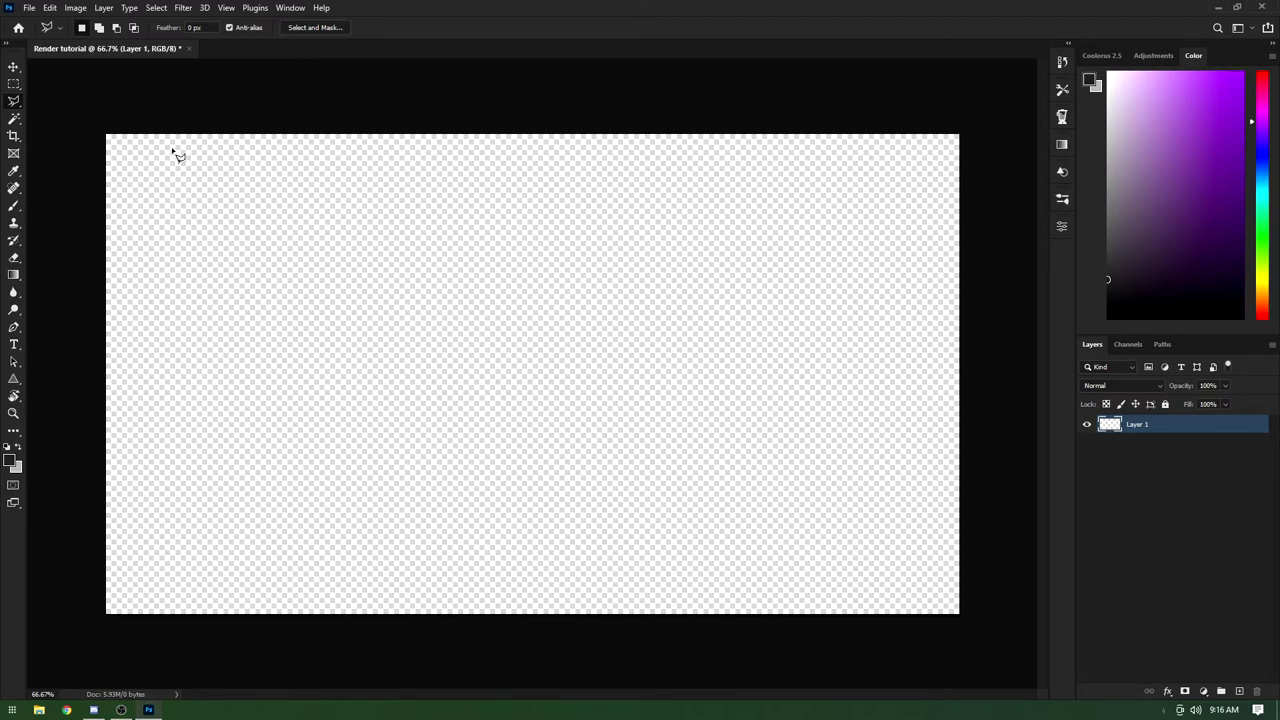
Step: Try out the Crop Tool by pulling in the canvas's upper-left corner, restore the crop box to the full canvas and commit it
click(14, 119)
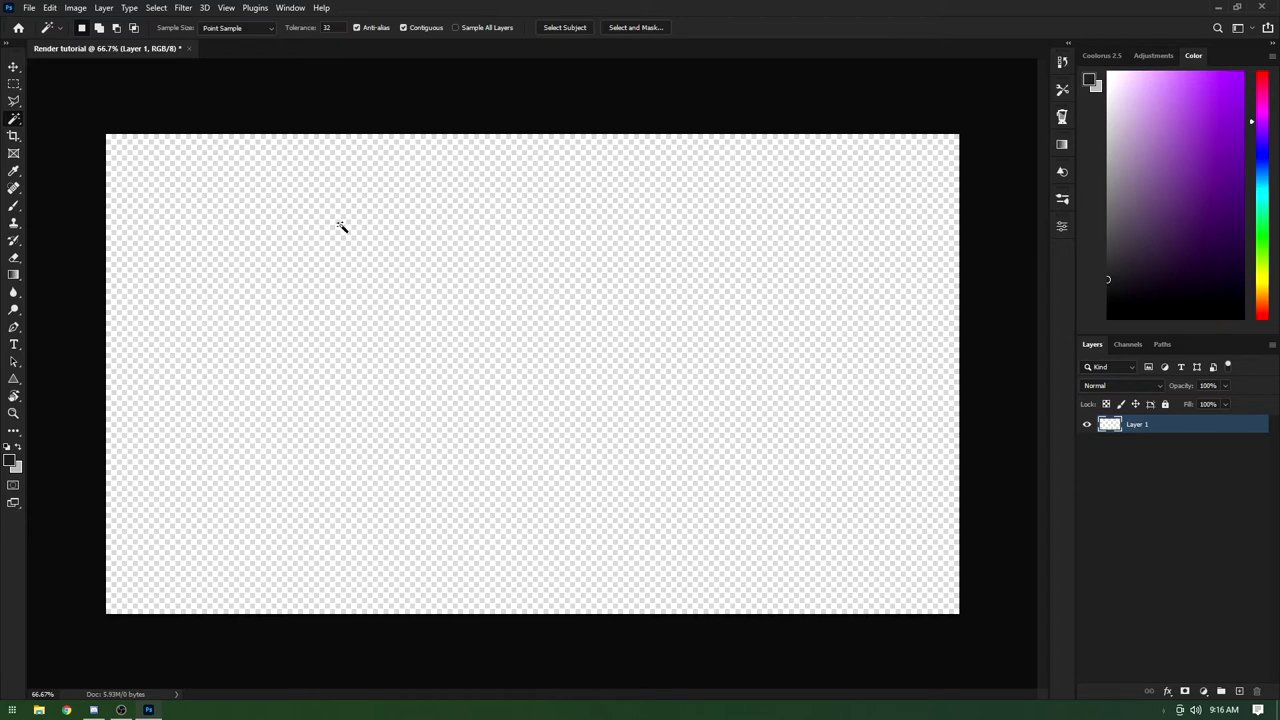
click(13, 137)
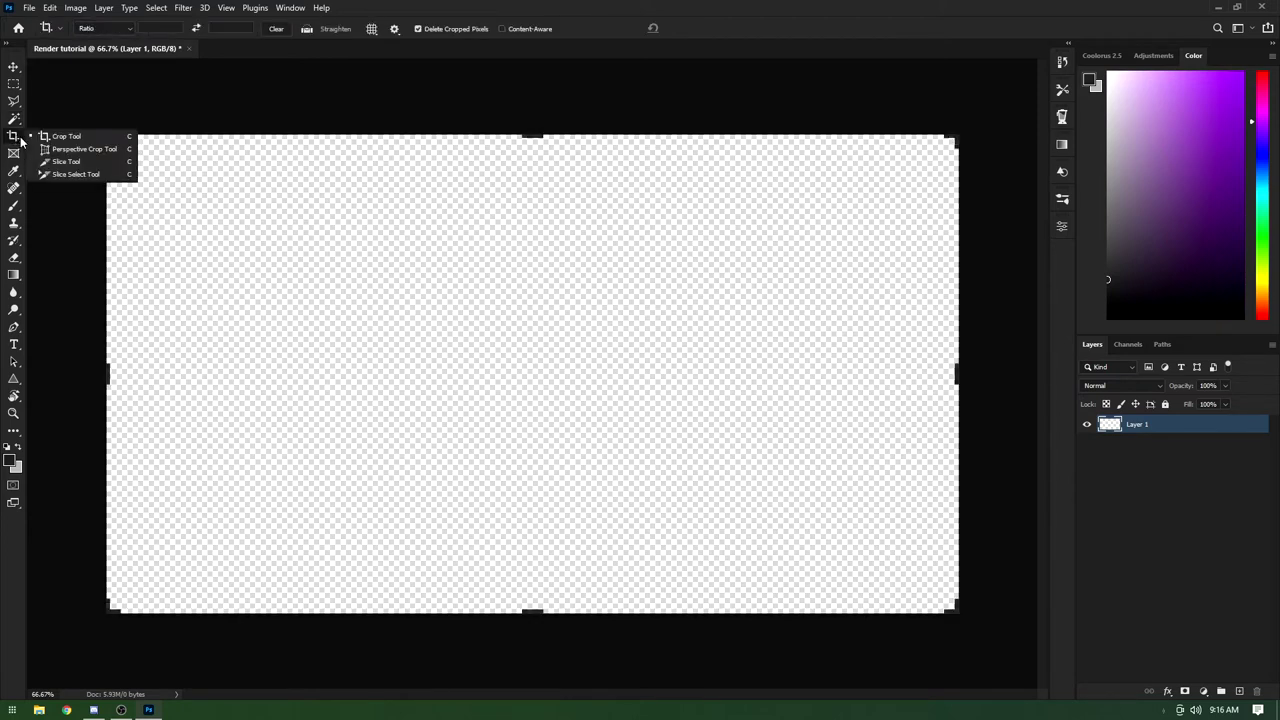
click(17, 141)
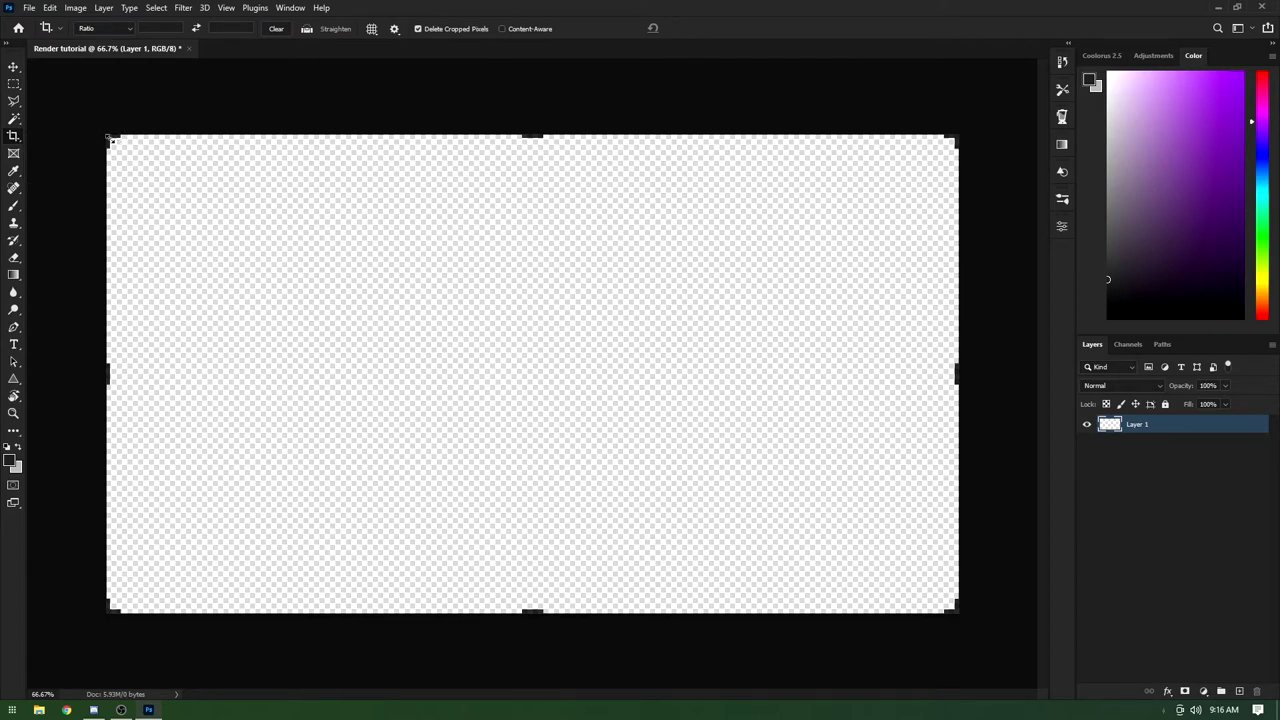
drag(110, 138, 150, 146)
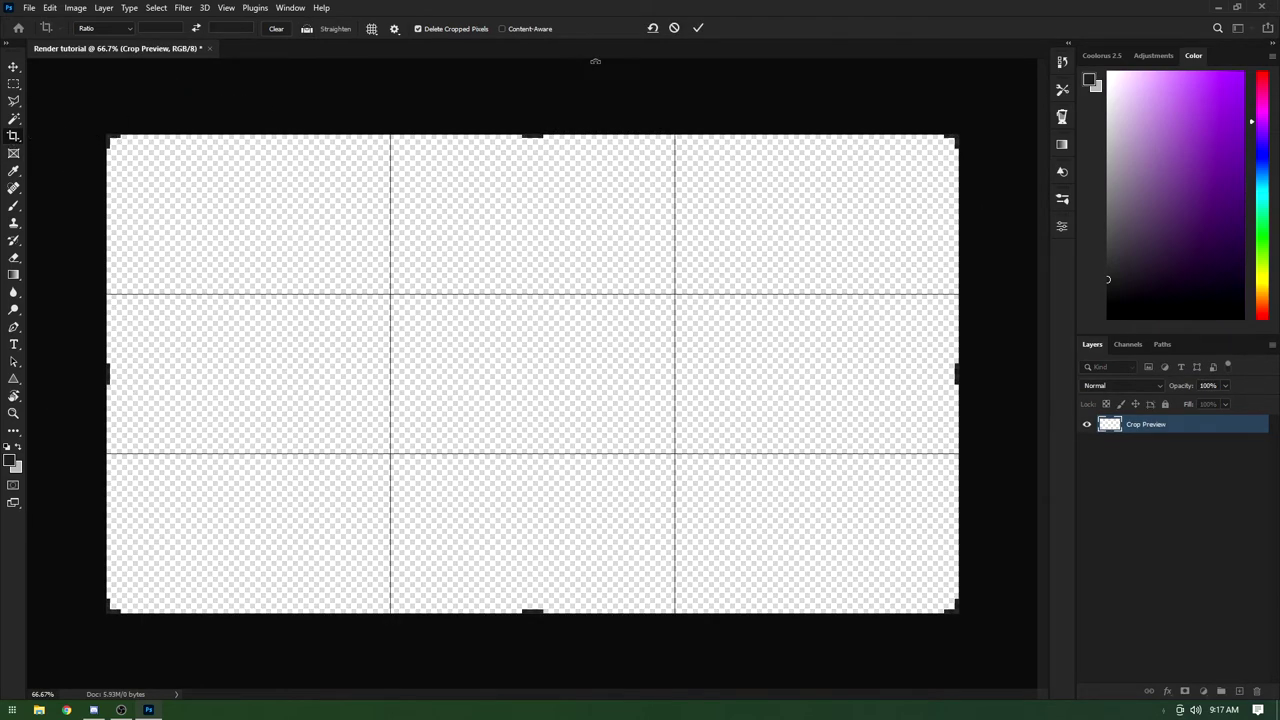
click(698, 28)
Step: Draw a rectangular placeholder in the canvas's upper-left area with the Frame Tool and delete it
click(14, 153)
mouse_move(164, 182)
mouse_down()
mouse_move(237, 263)
mouse_move(344, 298)
mouse_up()
right_click(310, 246)
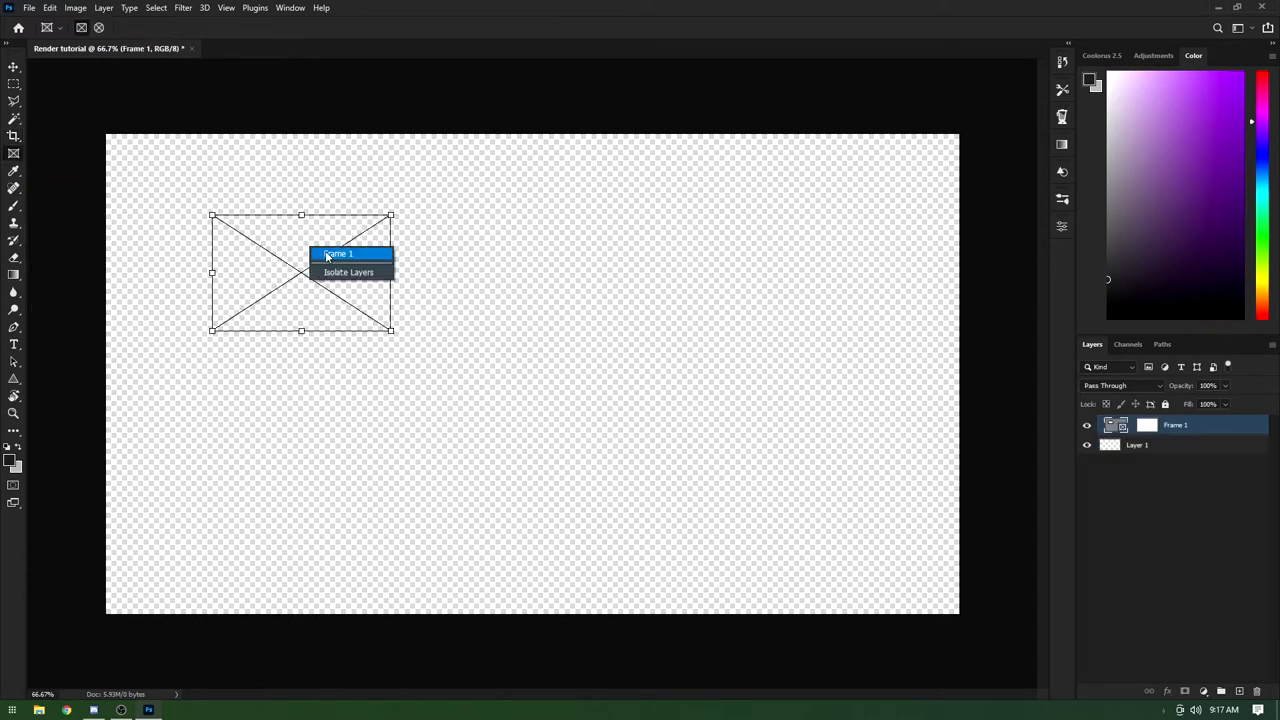
key(Escape)
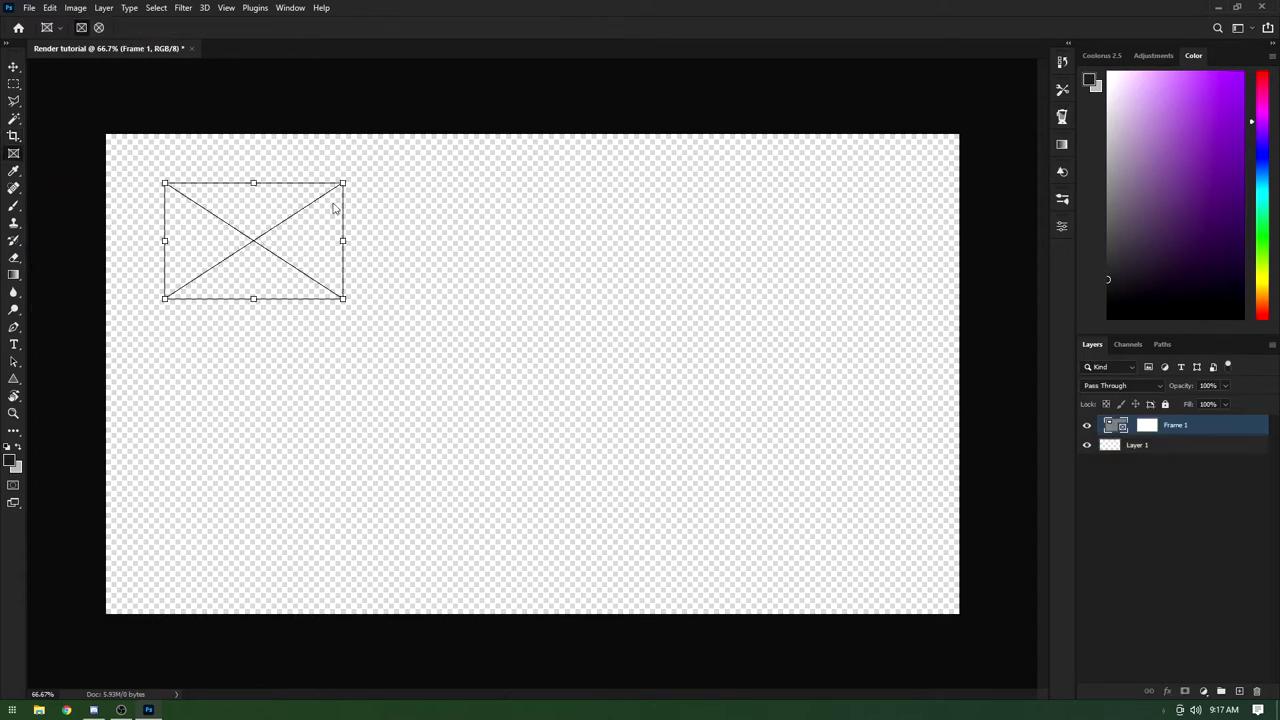
key(Delete)
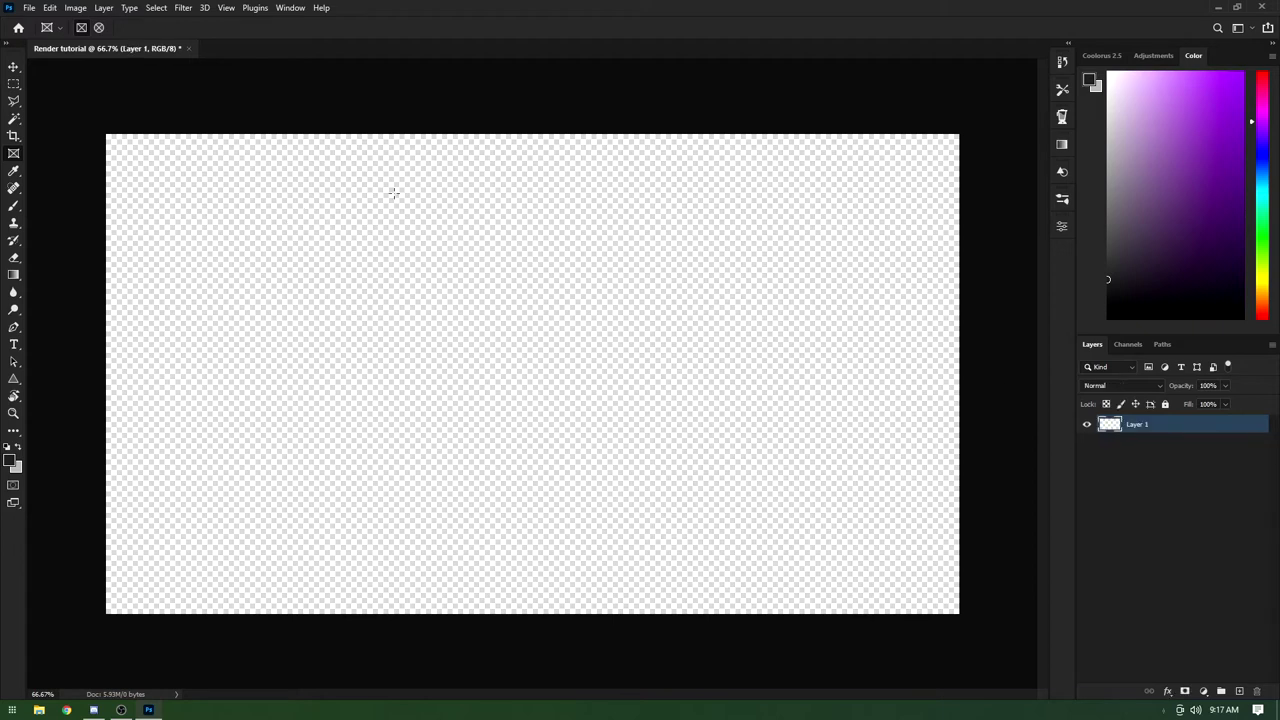
Step: Examine the Eyedropper Tool, the Spot Healing Brush Tool and the other healing tools grouped with it
click(12, 172)
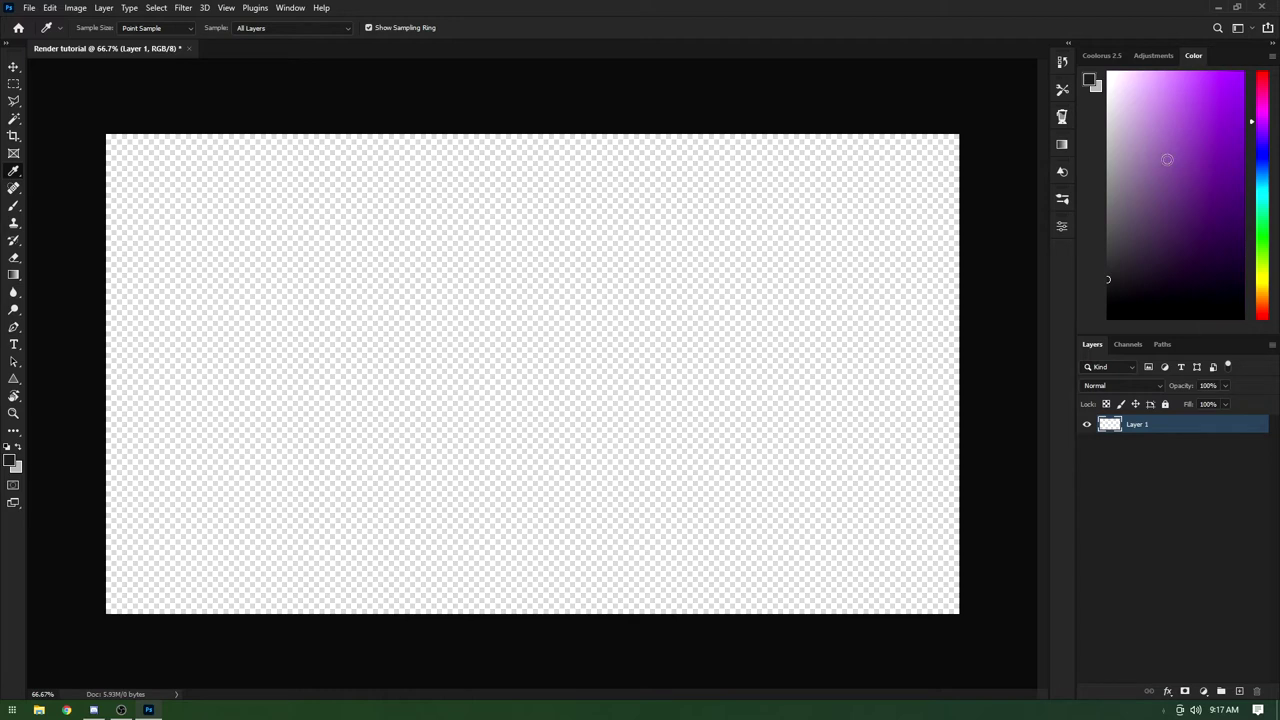
drag(726, 178, 328, 258)
drag(234, 211, 218, 226)
click(13, 189)
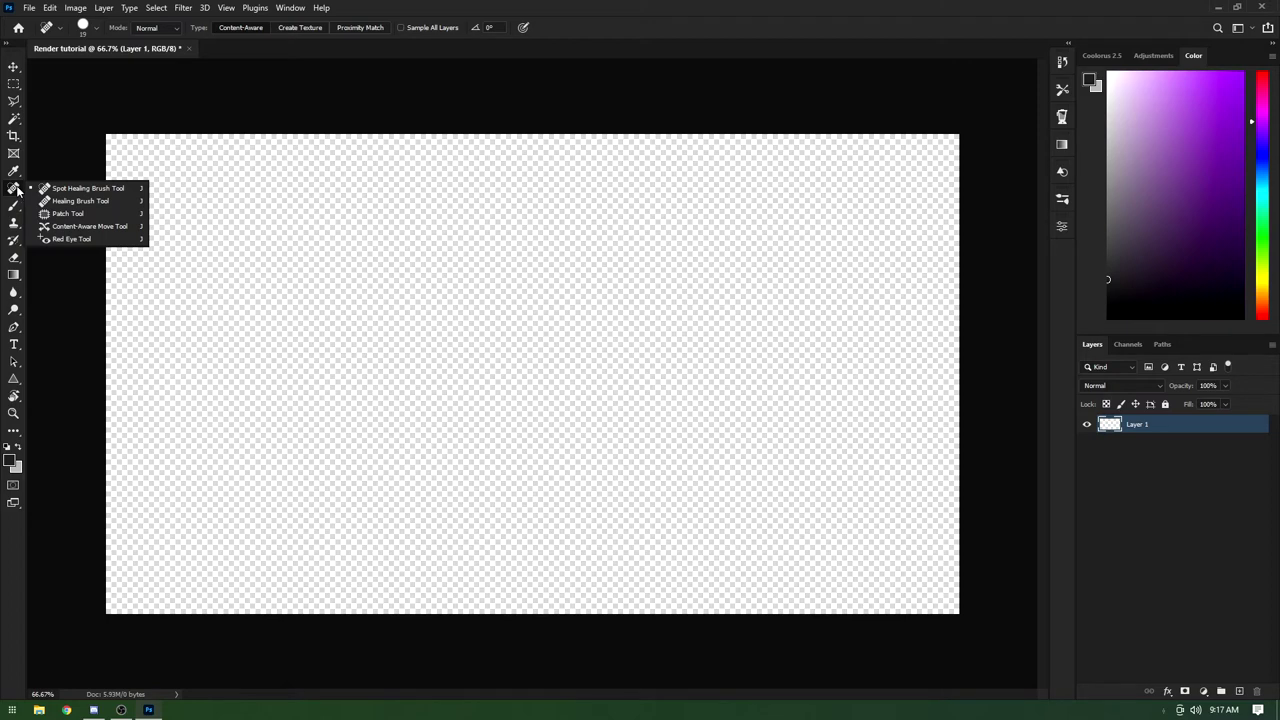
click(13, 190)
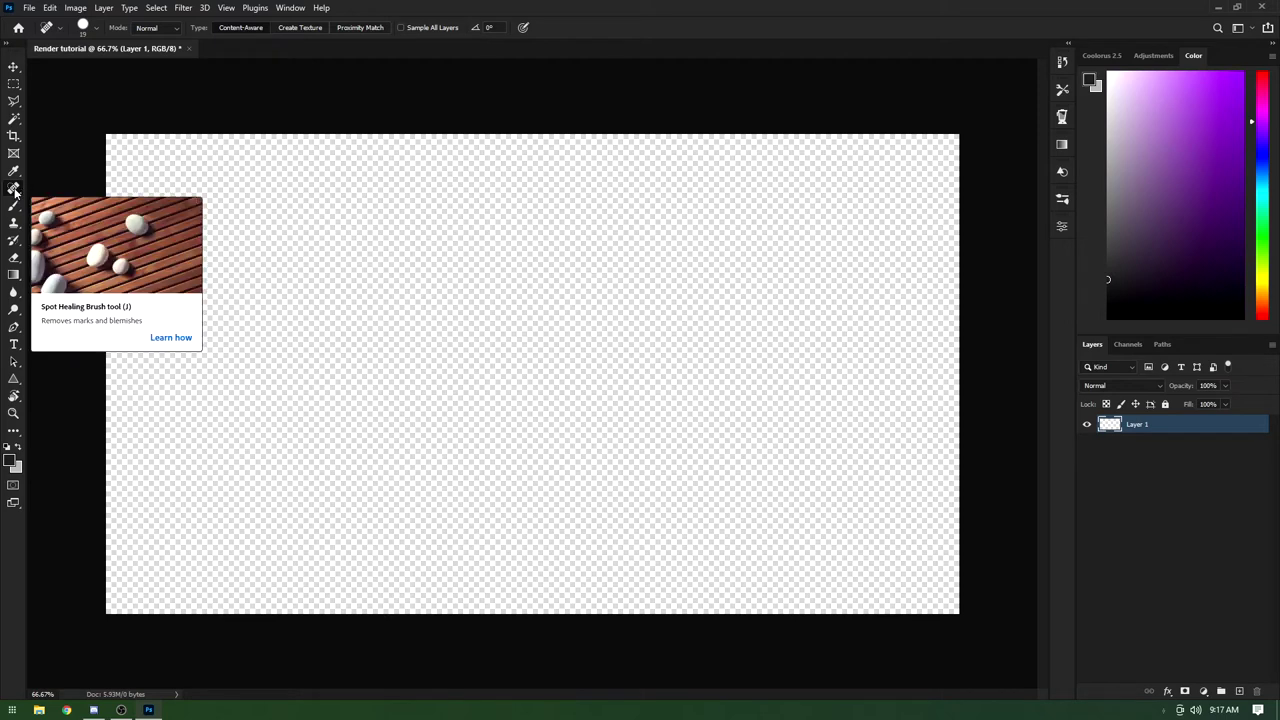
Step: Paint broad dark test strokes across Layer 1 with the Brush Tool and undo them
click(13, 206)
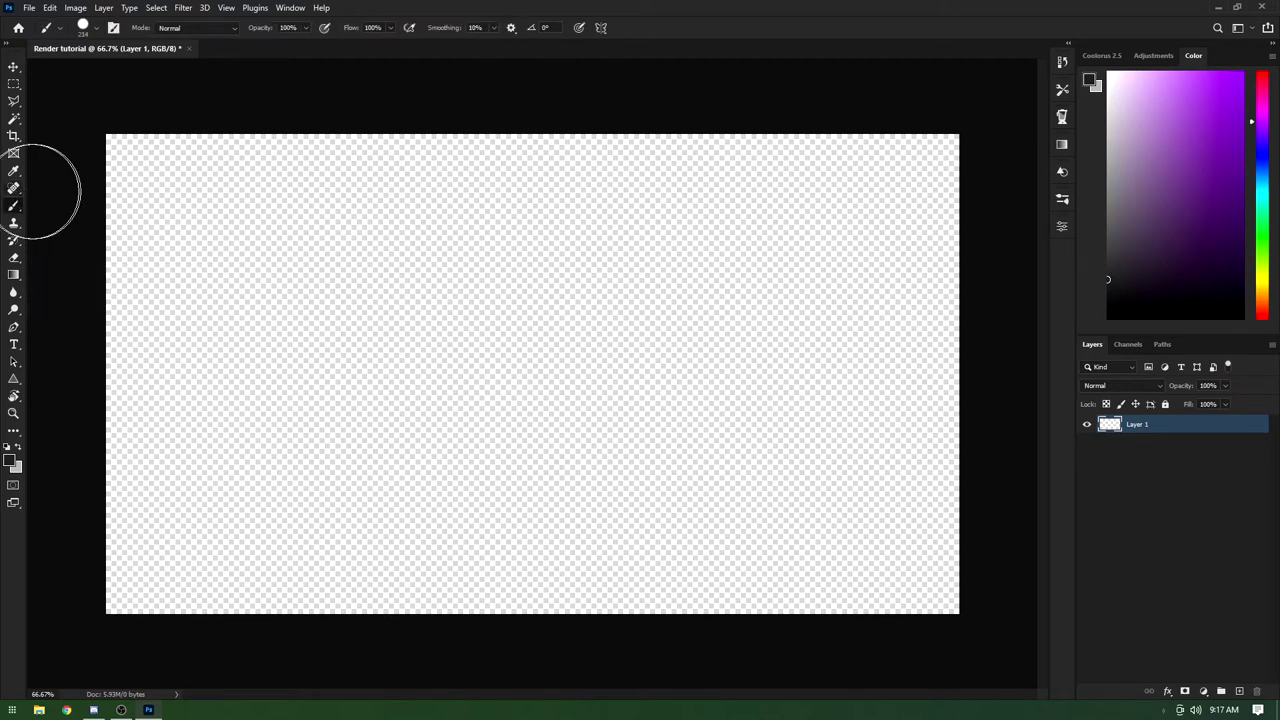
right_click(16, 210)
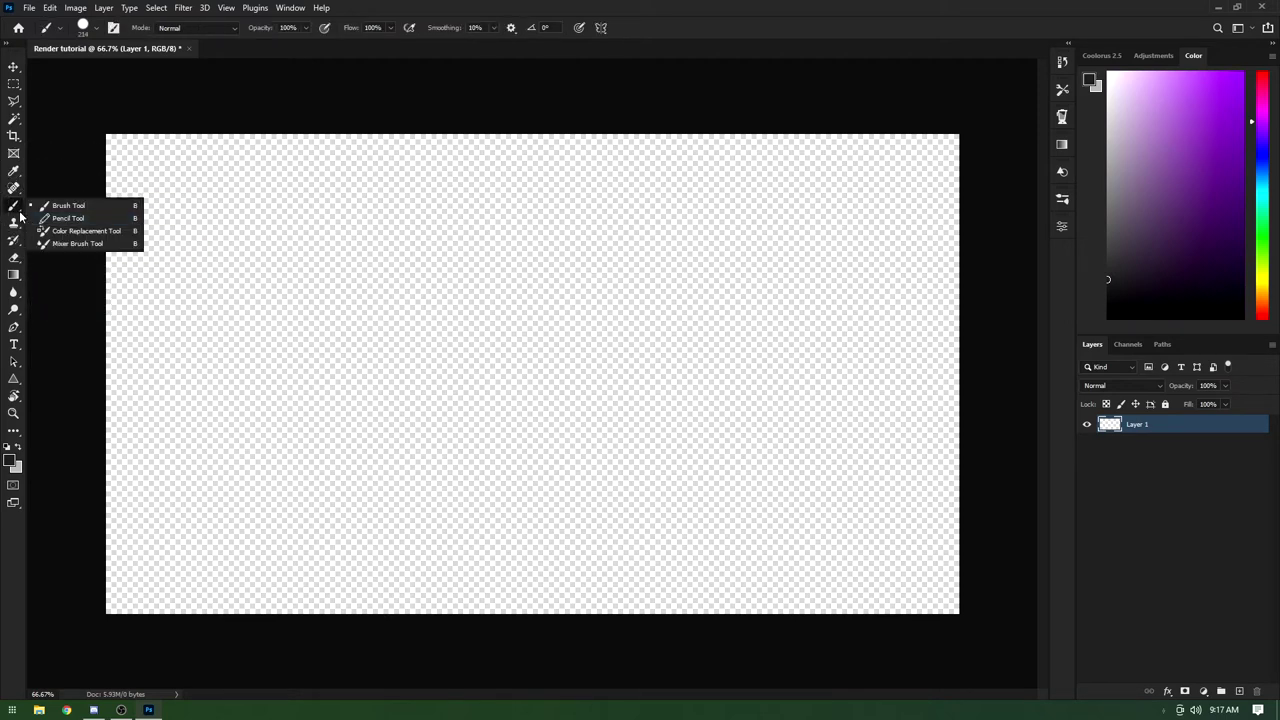
click(66, 205)
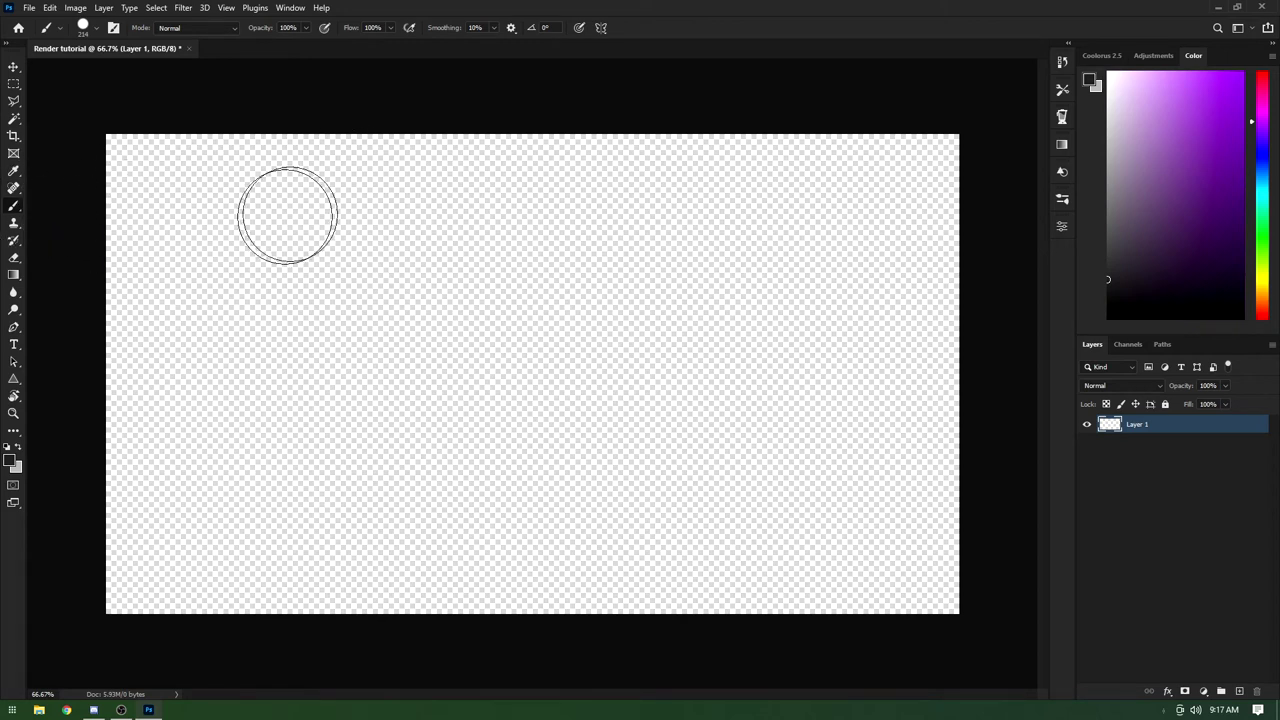
mouse_move(270, 205)
mouse_down()
mouse_move(514, 329)
mouse_move(643, 223)
mouse_move(740, 287)
mouse_move(546, 251)
mouse_up()
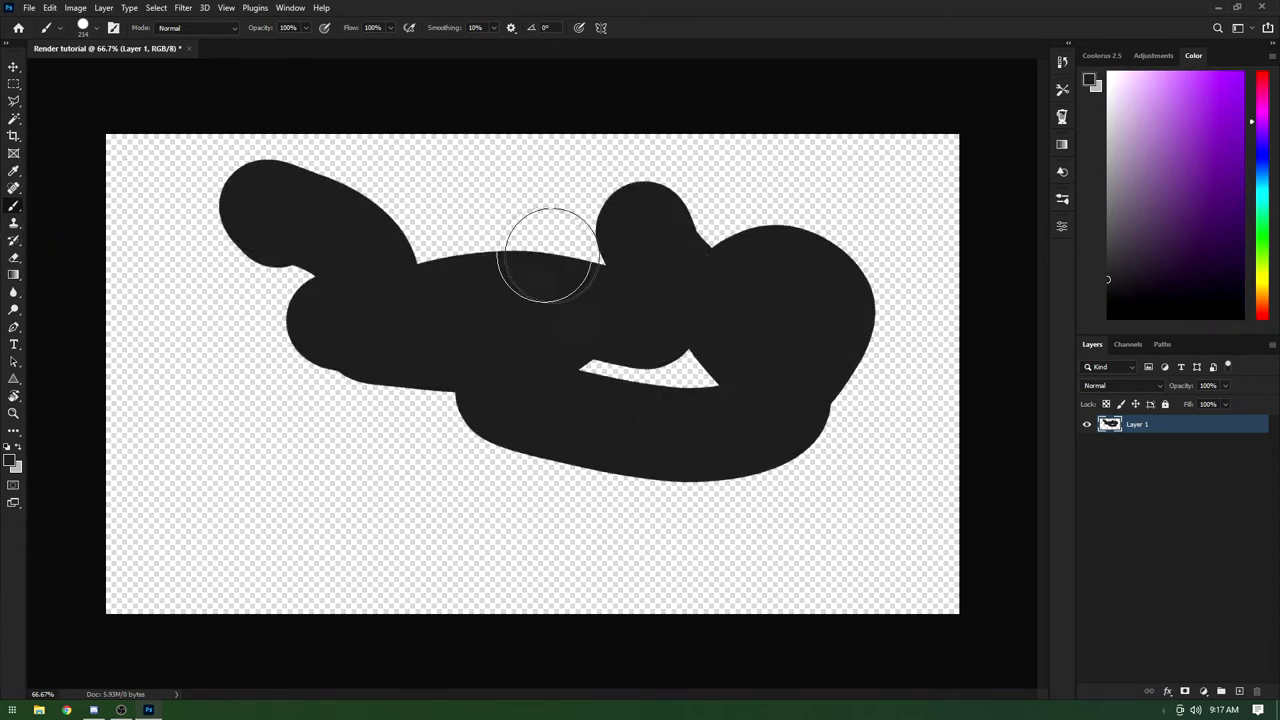
key(ctrl+z)
mouse_move(451, 274)
mouse_down()
mouse_move(314, 297)
mouse_move(740, 287)
mouse_move(646, 497)
mouse_move(686, 366)
mouse_move(531, 334)
mouse_move(385, 258)
mouse_up()
key(ctrl+z)
Step: Examine the Clone Stamp Tool with its Pattern Stamp variant and the History Brush Tool
click(14, 222)
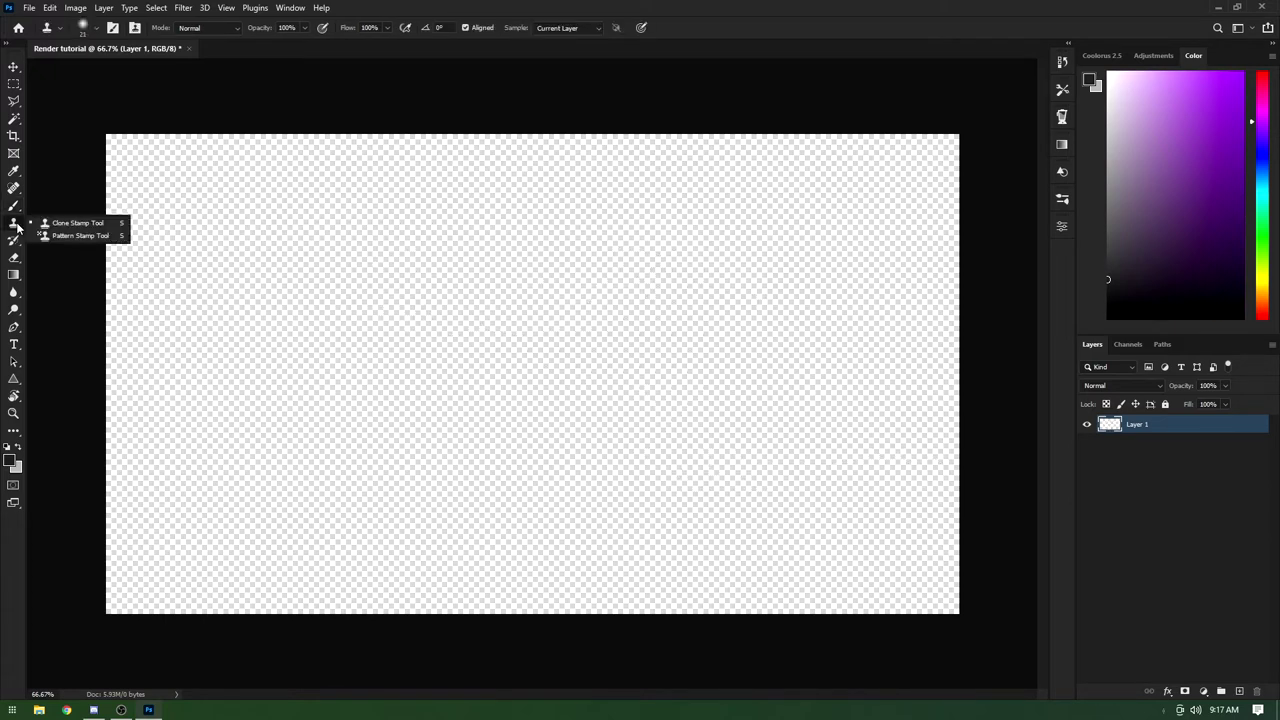
click(13, 227)
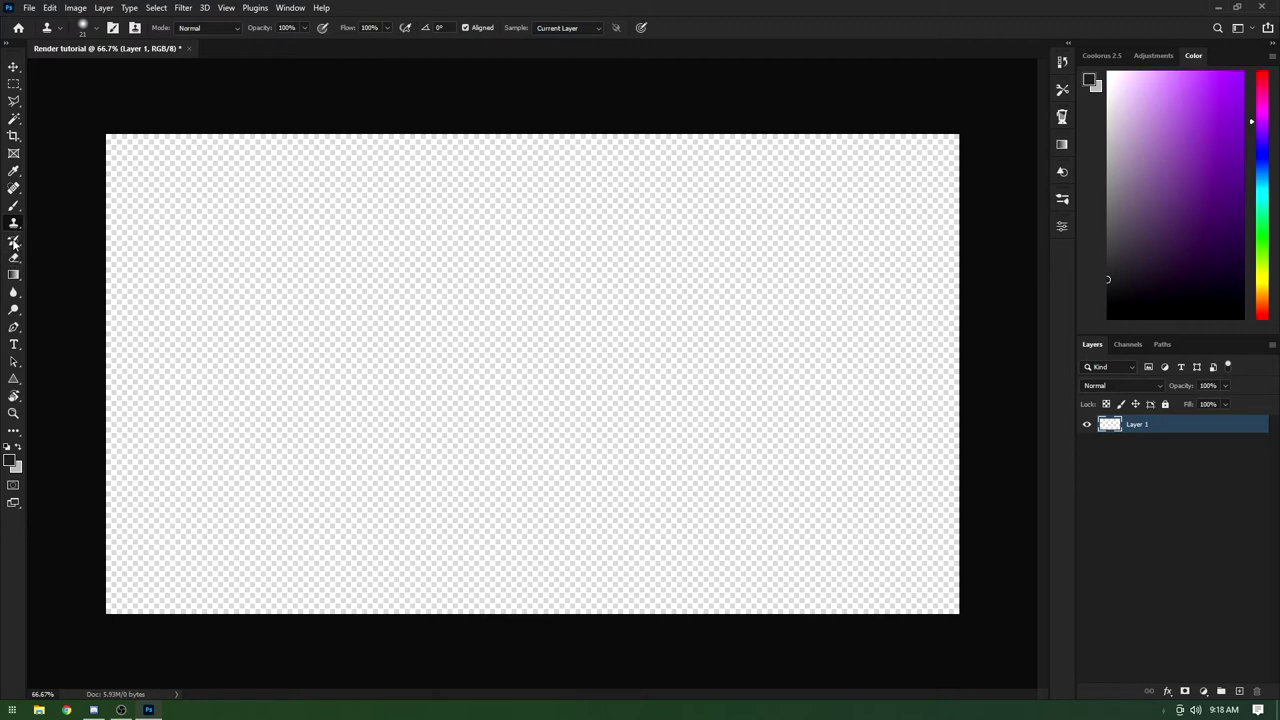
click(14, 243)
click(17, 246)
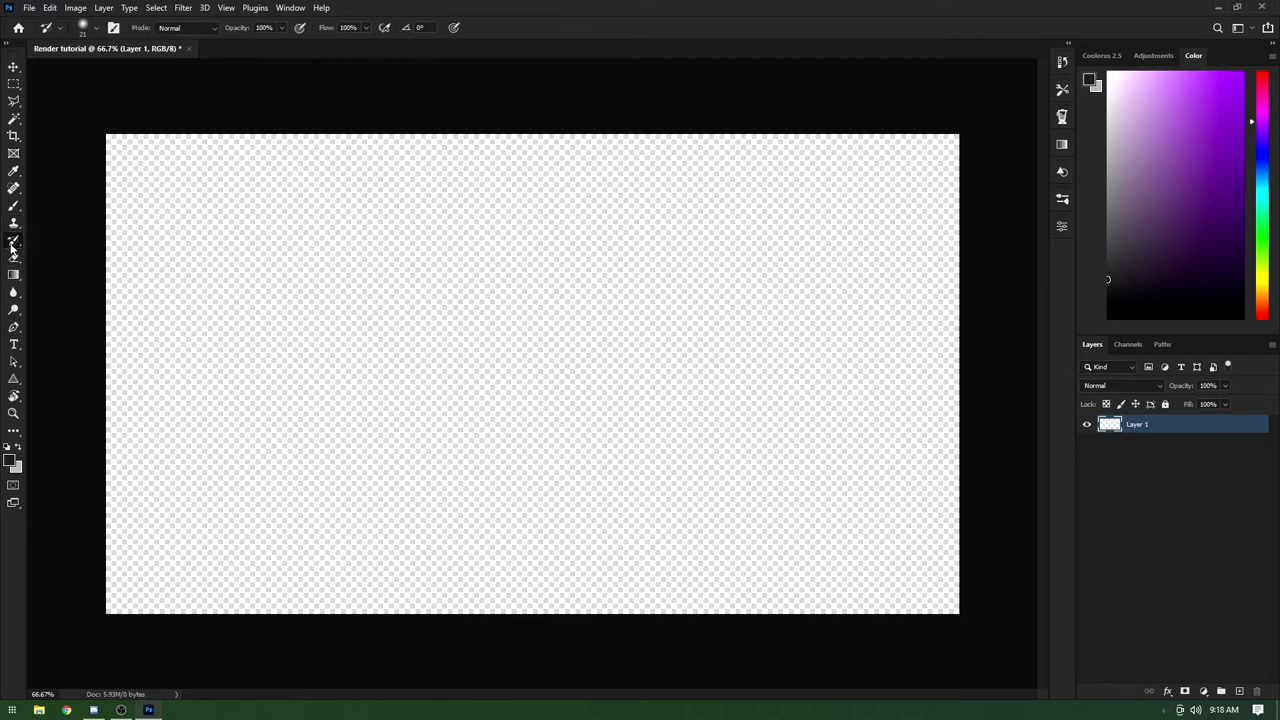
Step: Paint a dark test patch on Layer 1 and rub it out completely with the Eraser Tool
click(15, 259)
alt+right_click(203, 256)
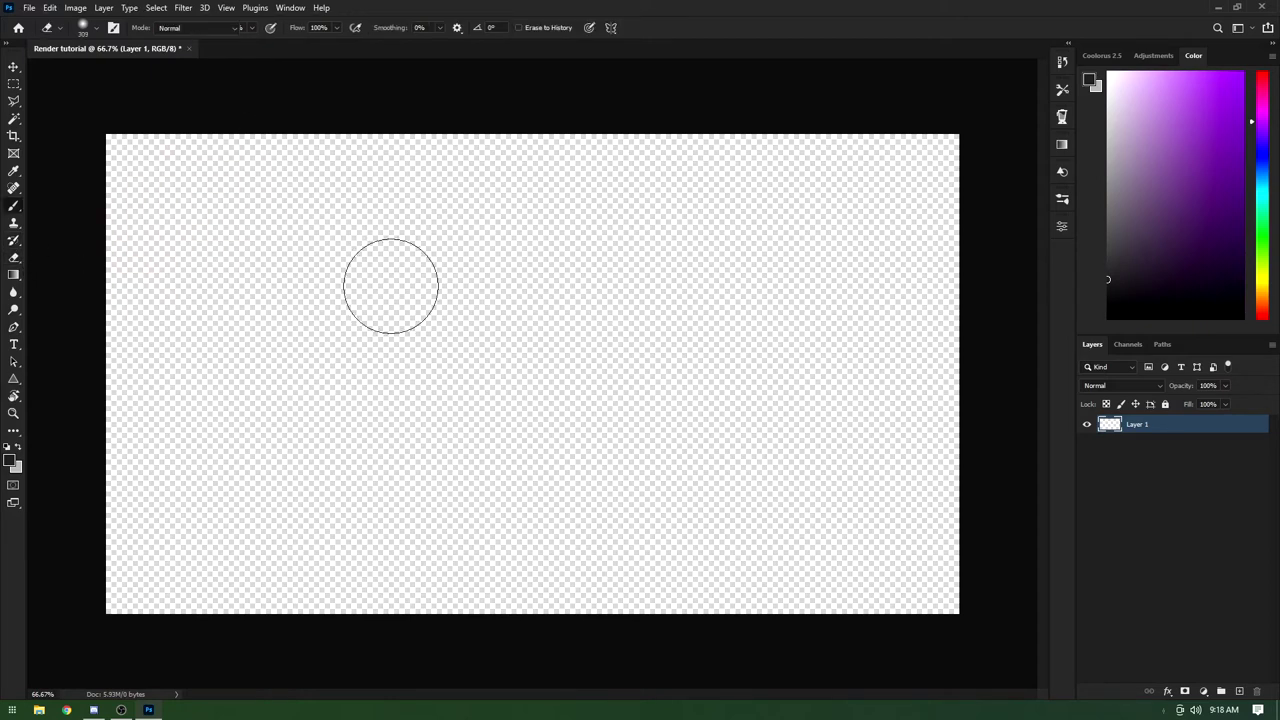
mouse_move(391, 286)
mouse_down()
mouse_move(524, 299)
mouse_move(268, 369)
mouse_move(308, 283)
mouse_move(486, 301)
mouse_move(456, 401)
mouse_move(386, 409)
mouse_move(501, 289)
mouse_move(721, 354)
mouse_move(438, 283)
mouse_move(661, 326)
mouse_move(568, 313)
mouse_move(365, 407)
mouse_up()
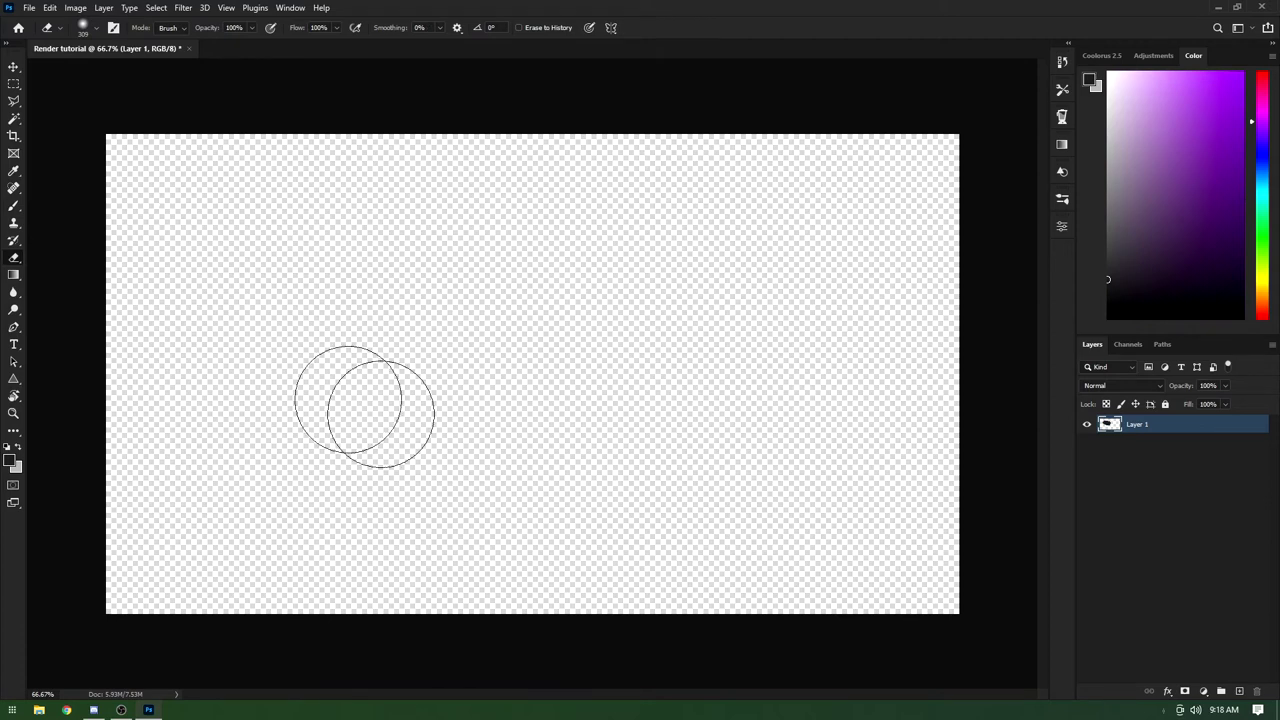
right_click(15, 259)
Step: Load the first preset of the Pinks group as the Gradient Tool's gradient
click(13, 275)
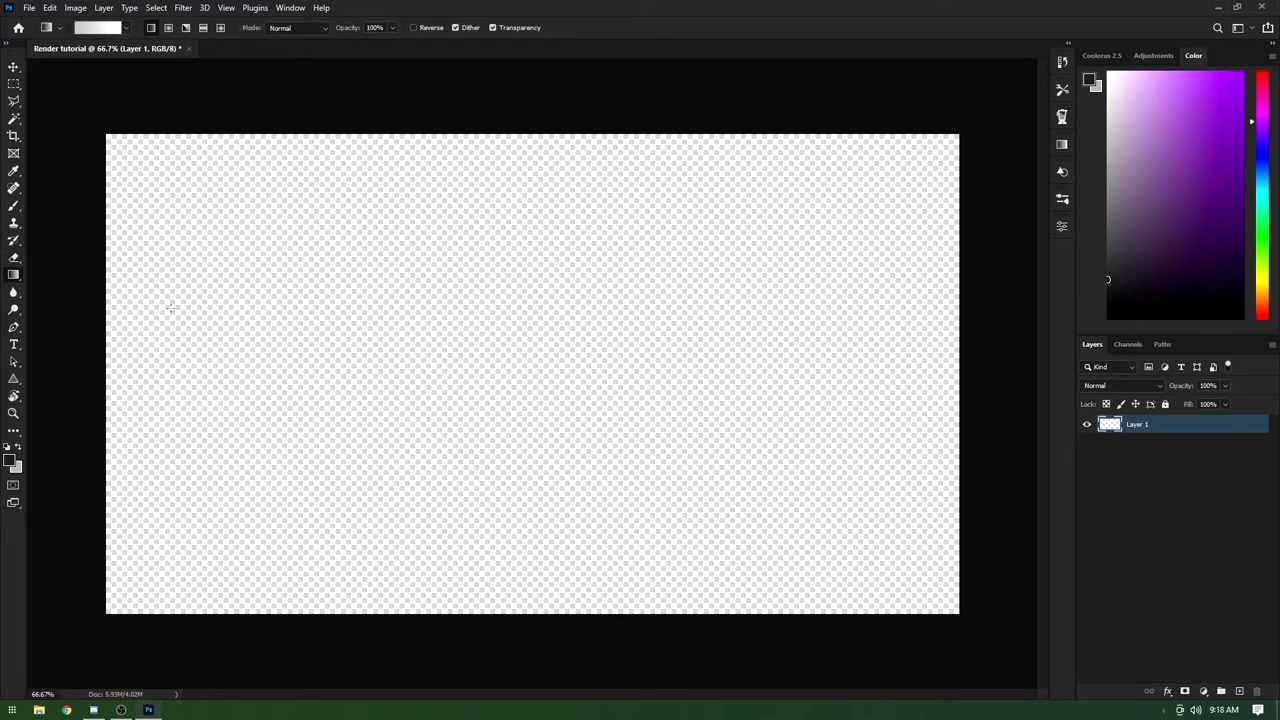
click(99, 29)
drag(664, 104, 455, 91)
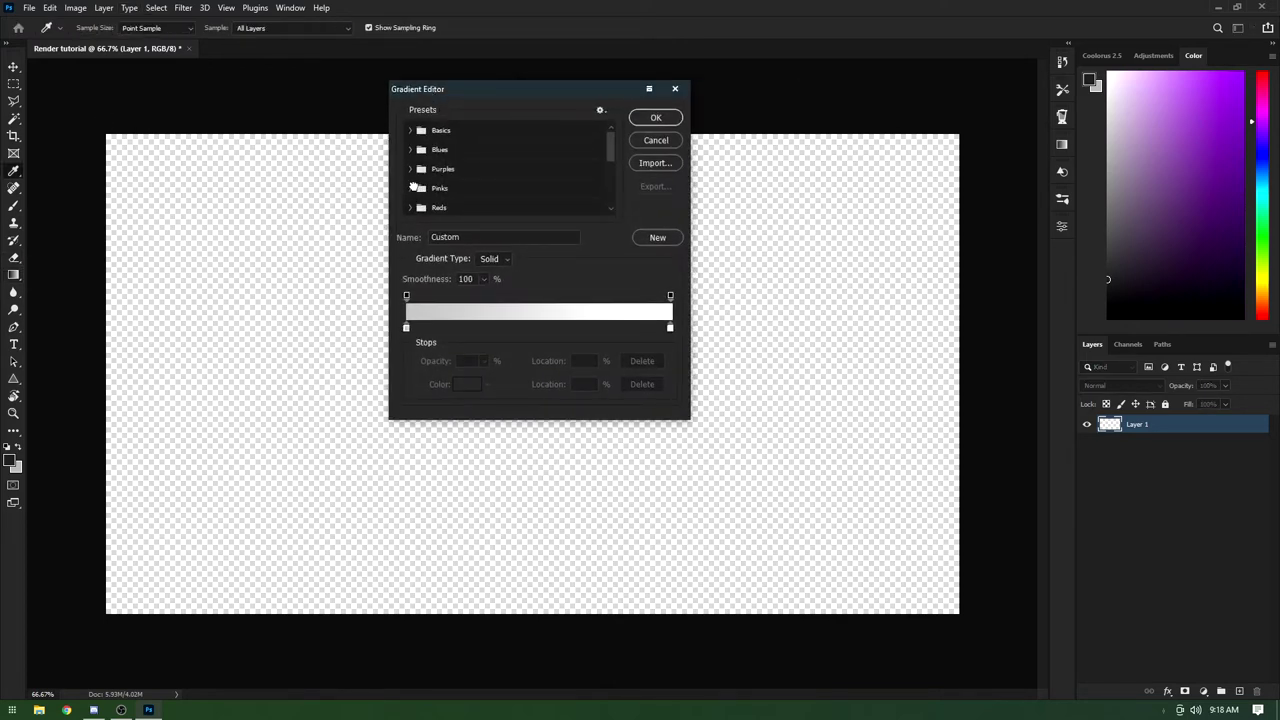
click(411, 188)
click(447, 205)
click(655, 118)
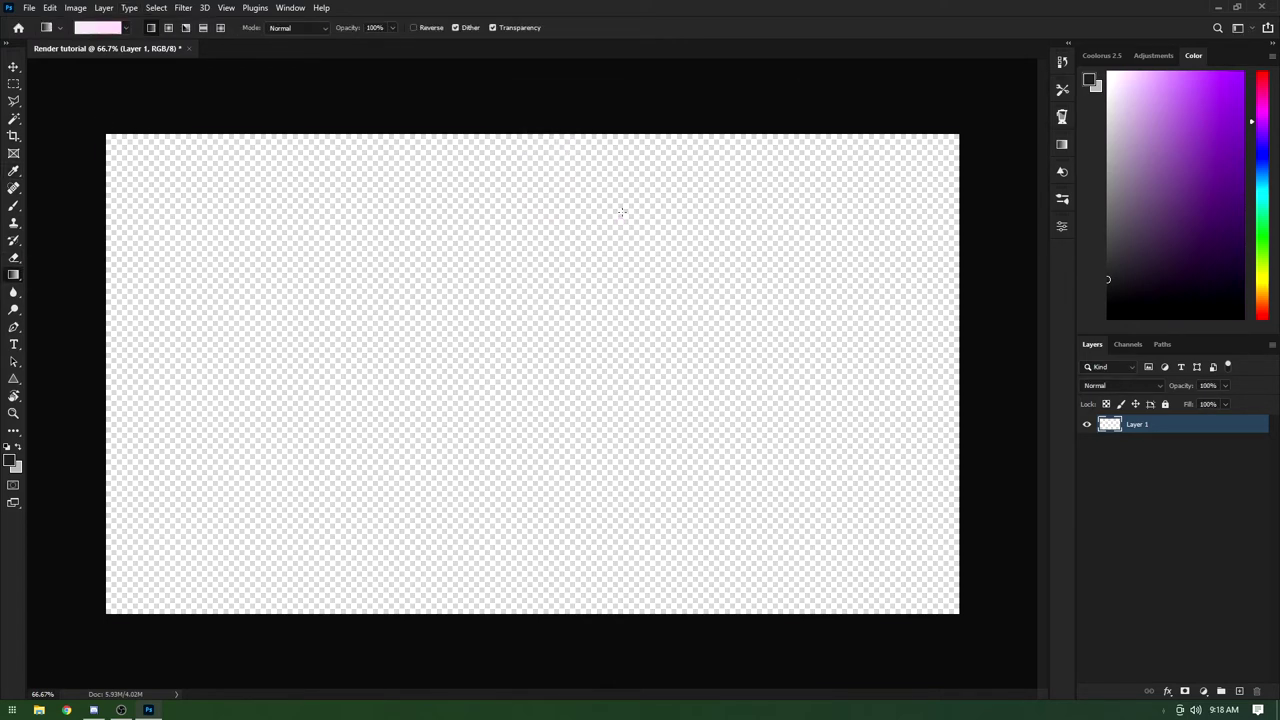
Step: Apply the pink gradient to Layer 1 in several different directions and clear the layer
drag(621, 211, 510, 397)
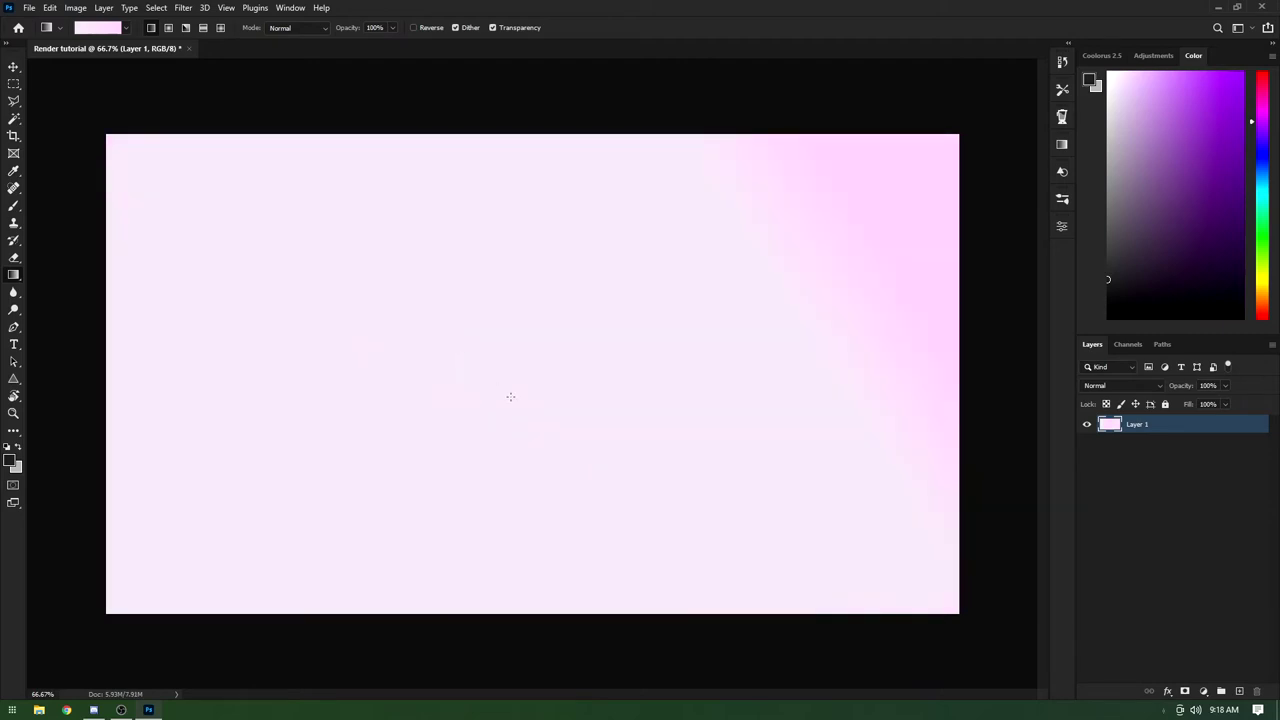
drag(431, 234, 589, 177)
drag(634, 131, 429, 374)
drag(531, 494, 583, 257)
drag(560, 200, 397, 344)
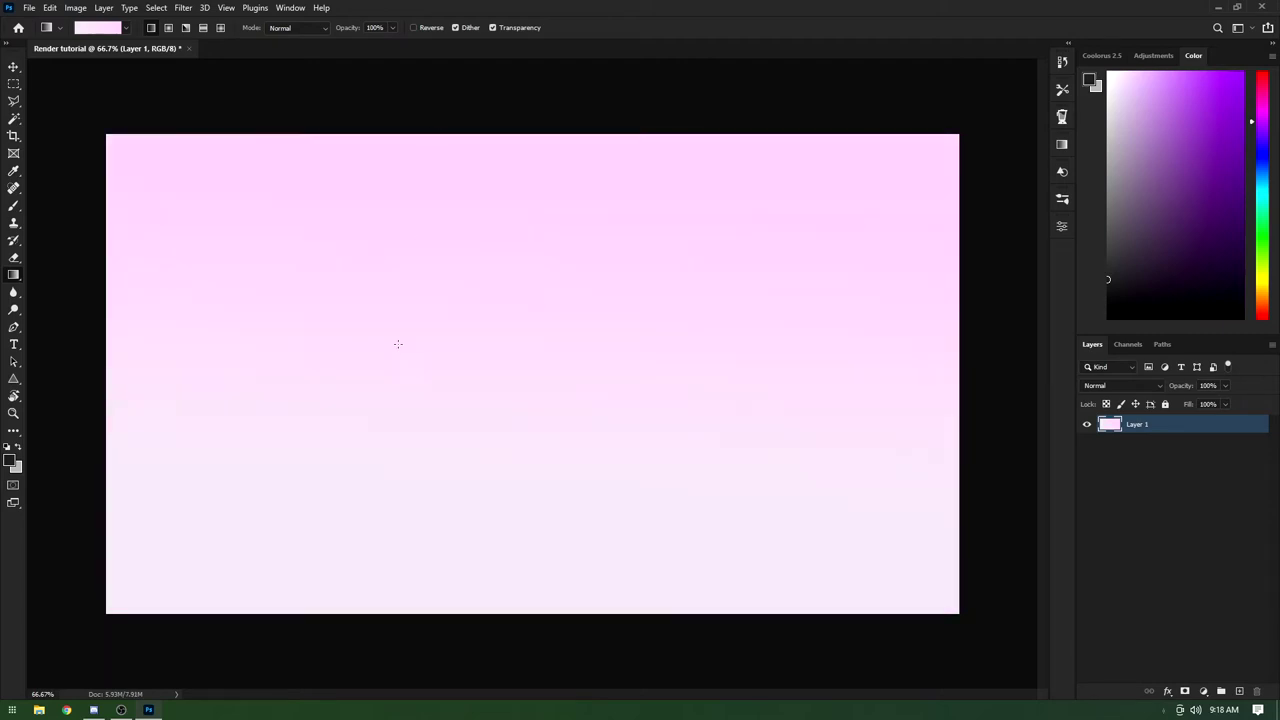
key(Delete)
Step: Examine the options of the Blur Tool and the Dodge Tool
click(14, 292)
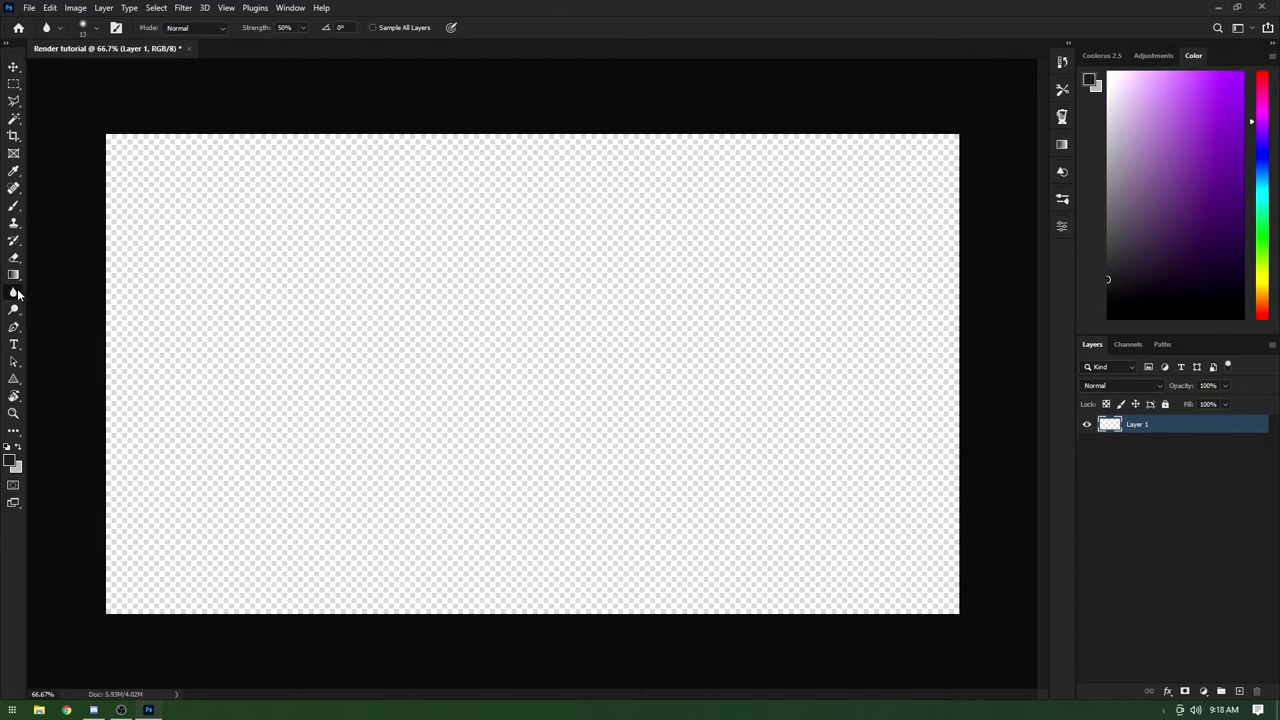
alt+right_click(180, 280)
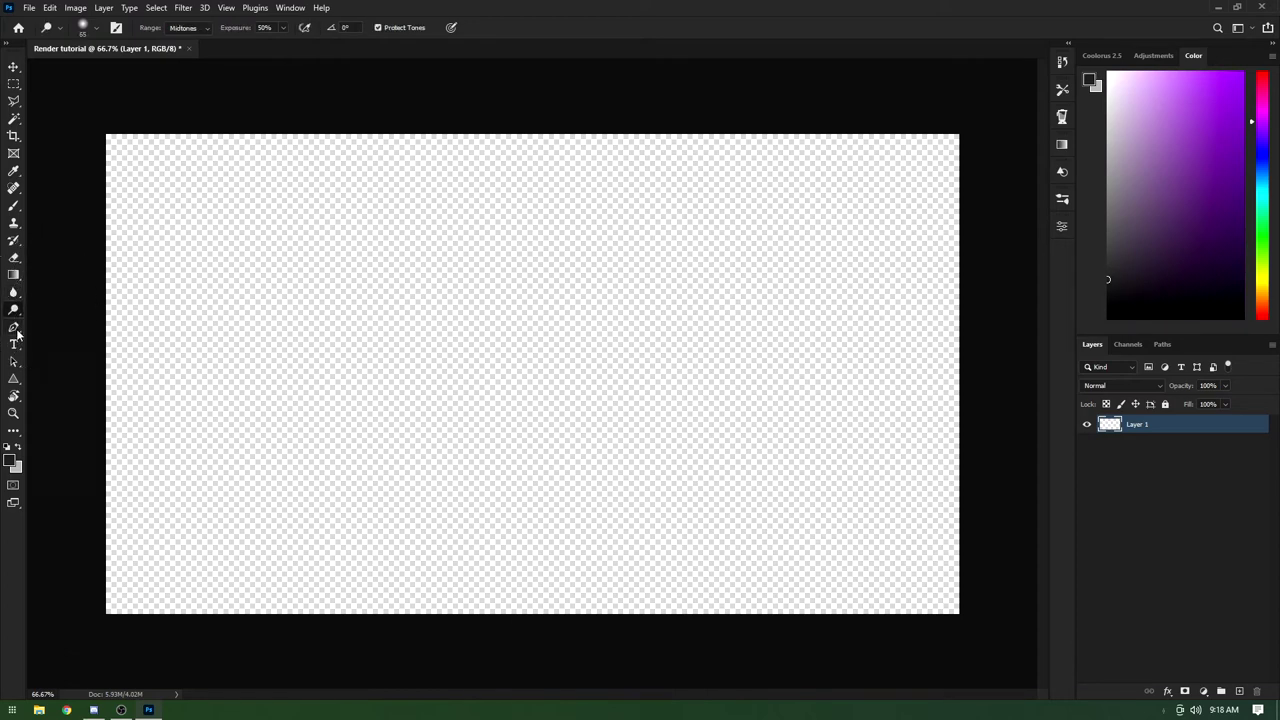
Step: Draw a closed, curved path with six anchor points across the left and middle of the canvas using the Pen Tool
key(p)
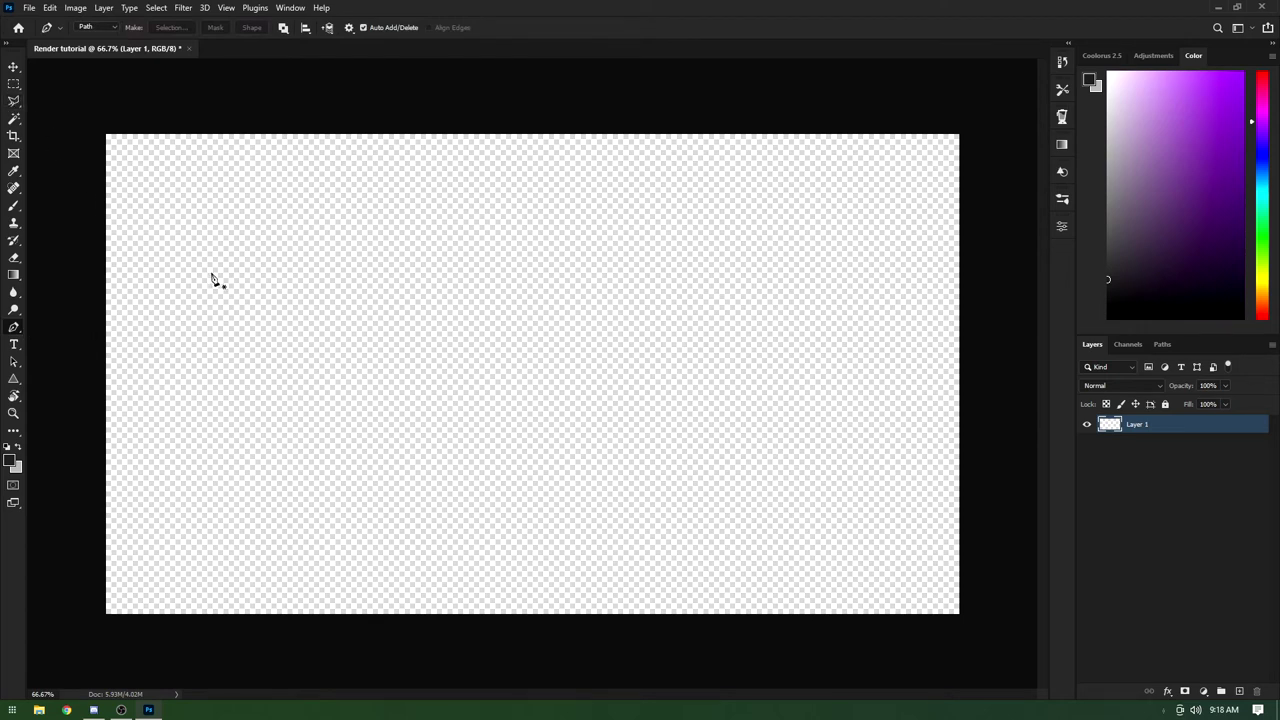
click(256, 276)
drag(397, 230, 474, 257)
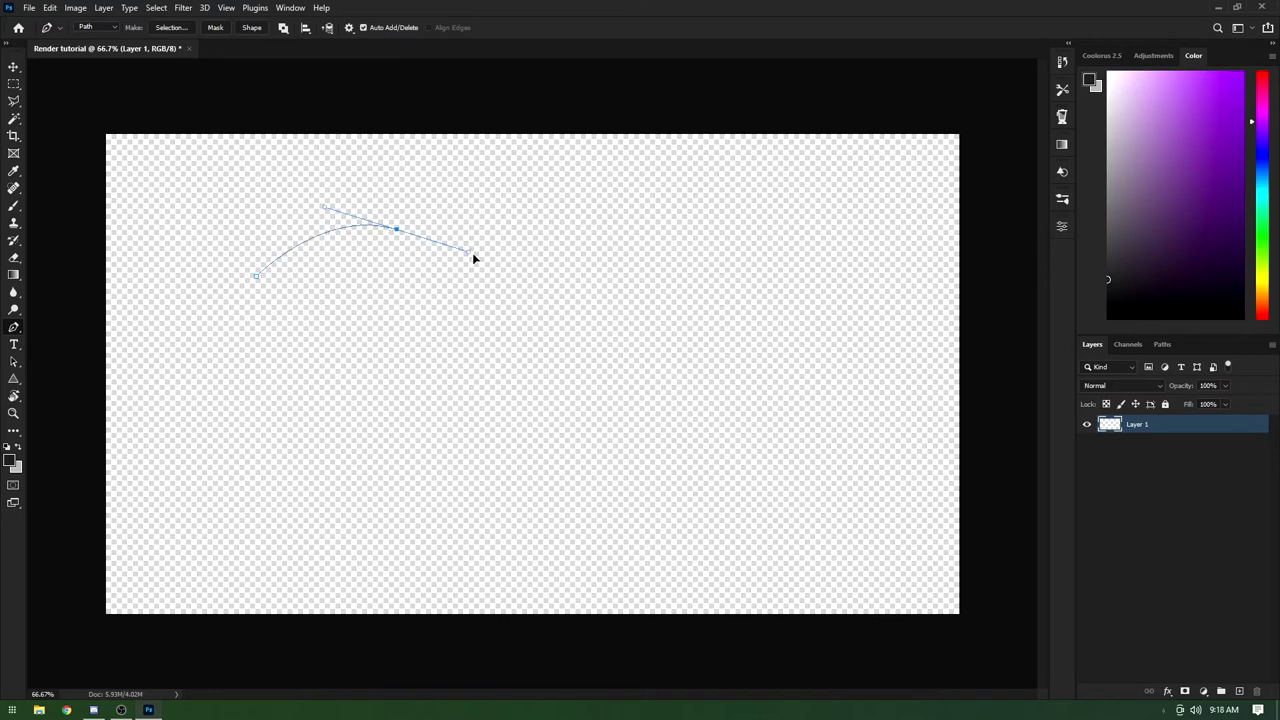
drag(638, 273, 675, 350)
click(638, 404)
drag(631, 410, 491, 420)
drag(397, 440, 365, 465)
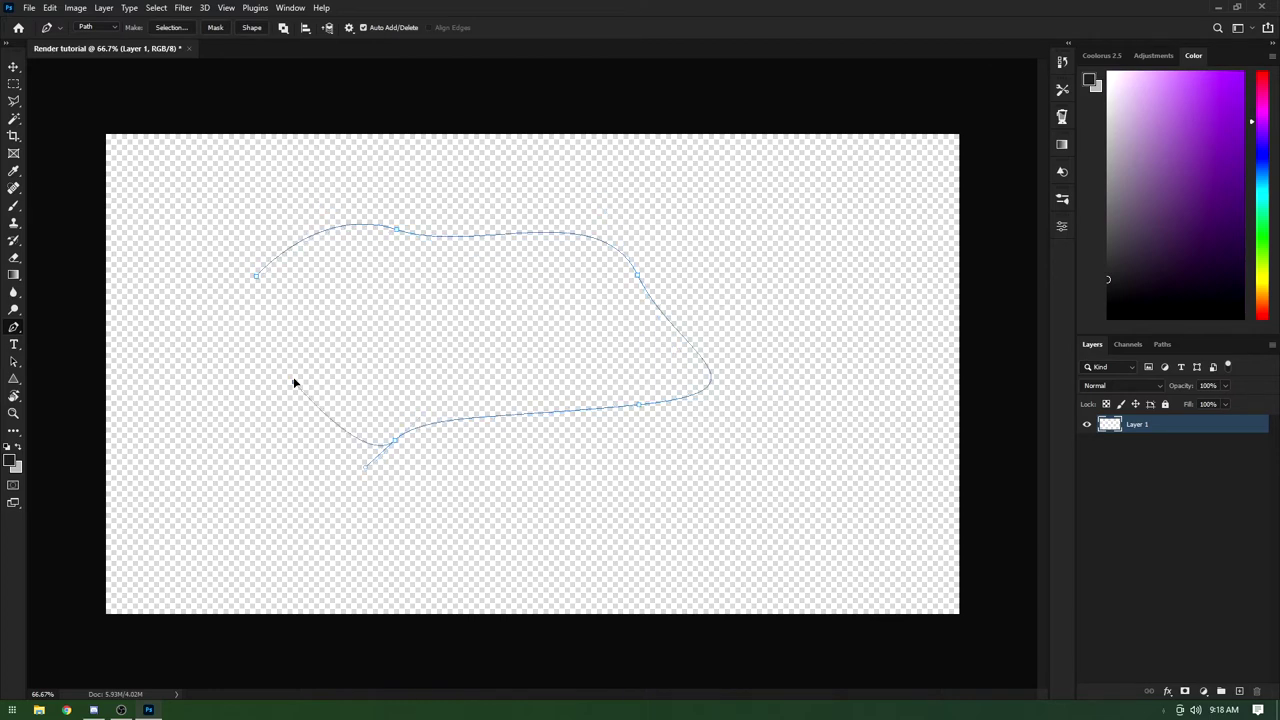
drag(293, 382, 276, 330)
click(256, 279)
key(ctrl+z)
key(ctrl+z)
Step: Convert the closed pen path into a selection
right_click(395, 313)
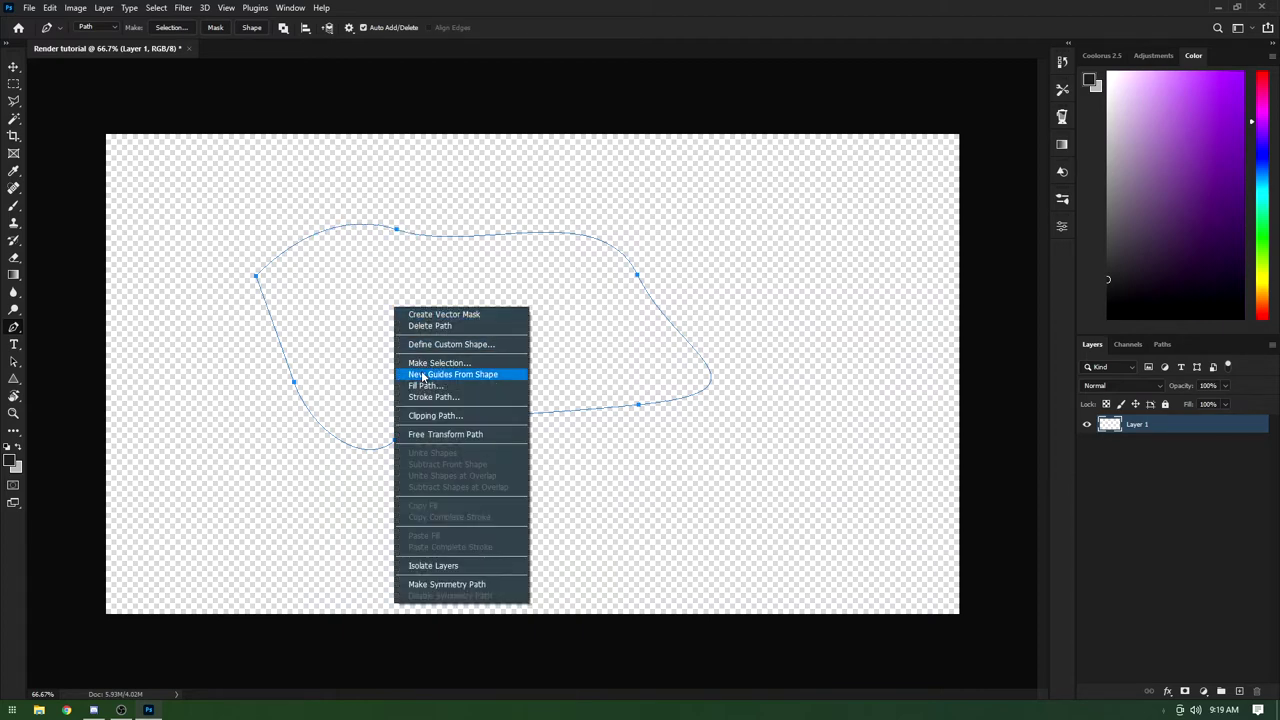
click(428, 375)
click(705, 195)
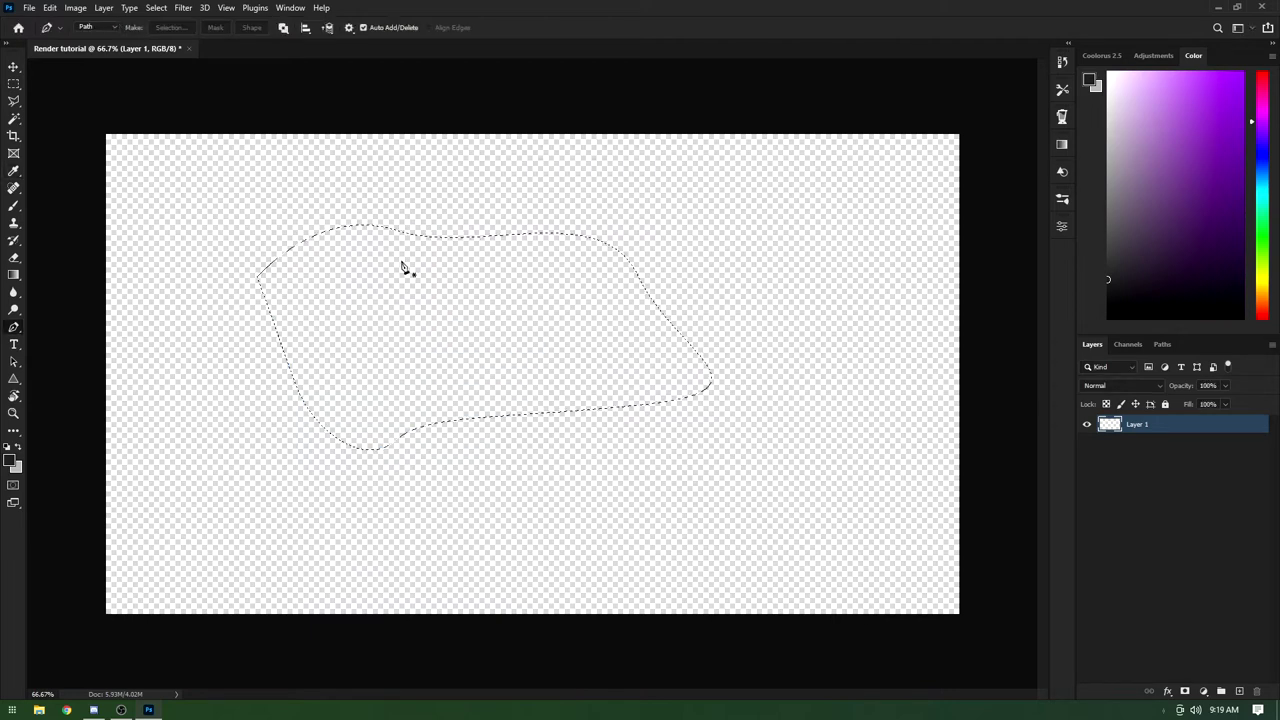
Step: Clear the selection made from the pen path using the Rectangular Marquee Tool
right_click(366, 274)
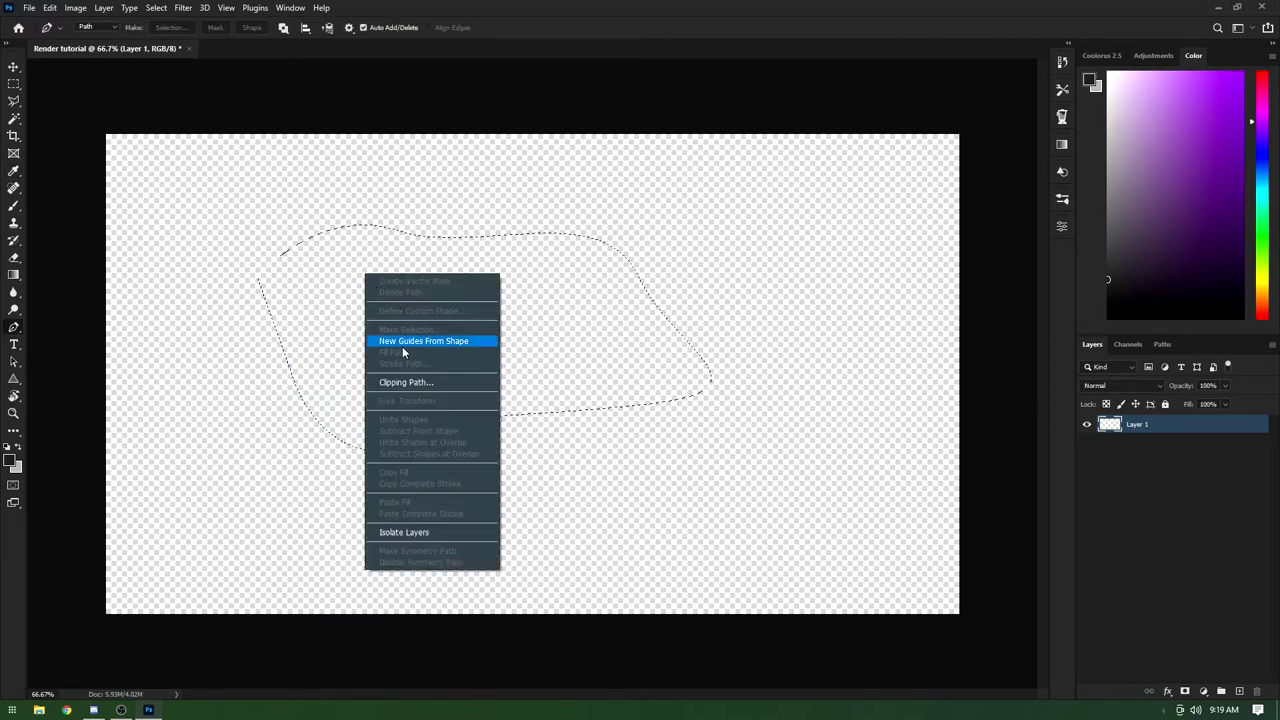
click(347, 314)
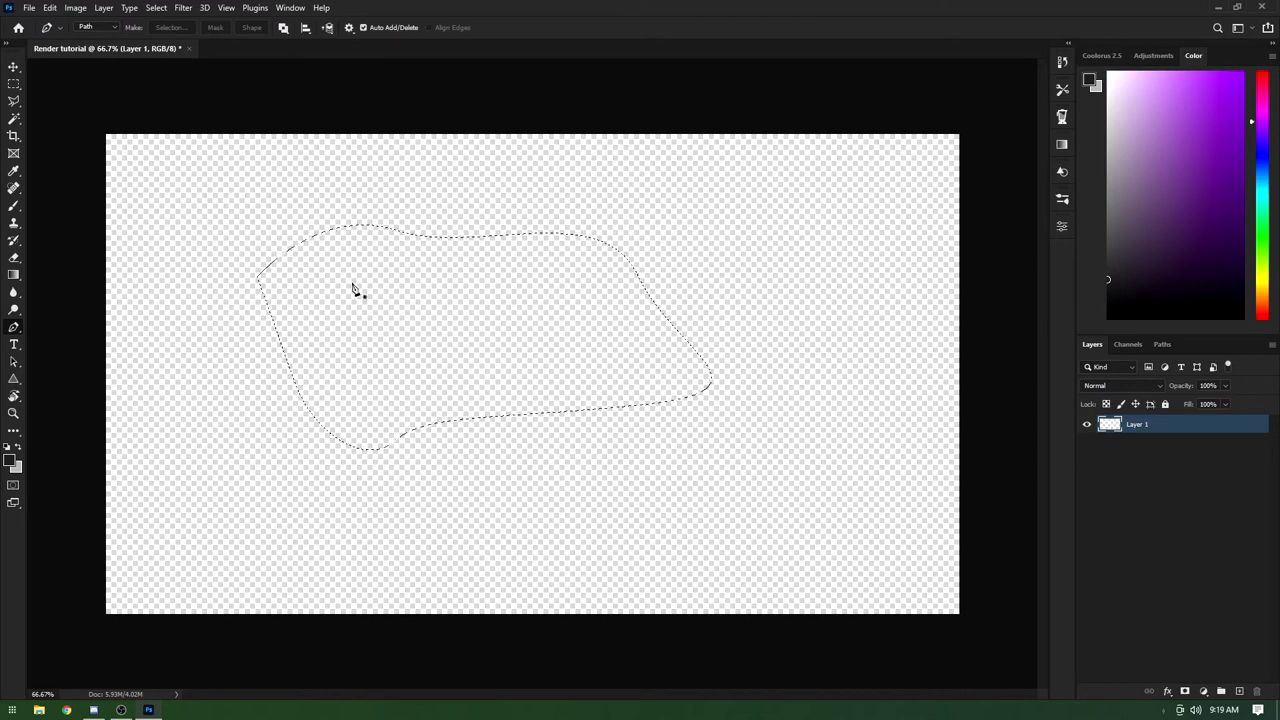
key(m)
right_click(354, 286)
click(380, 288)
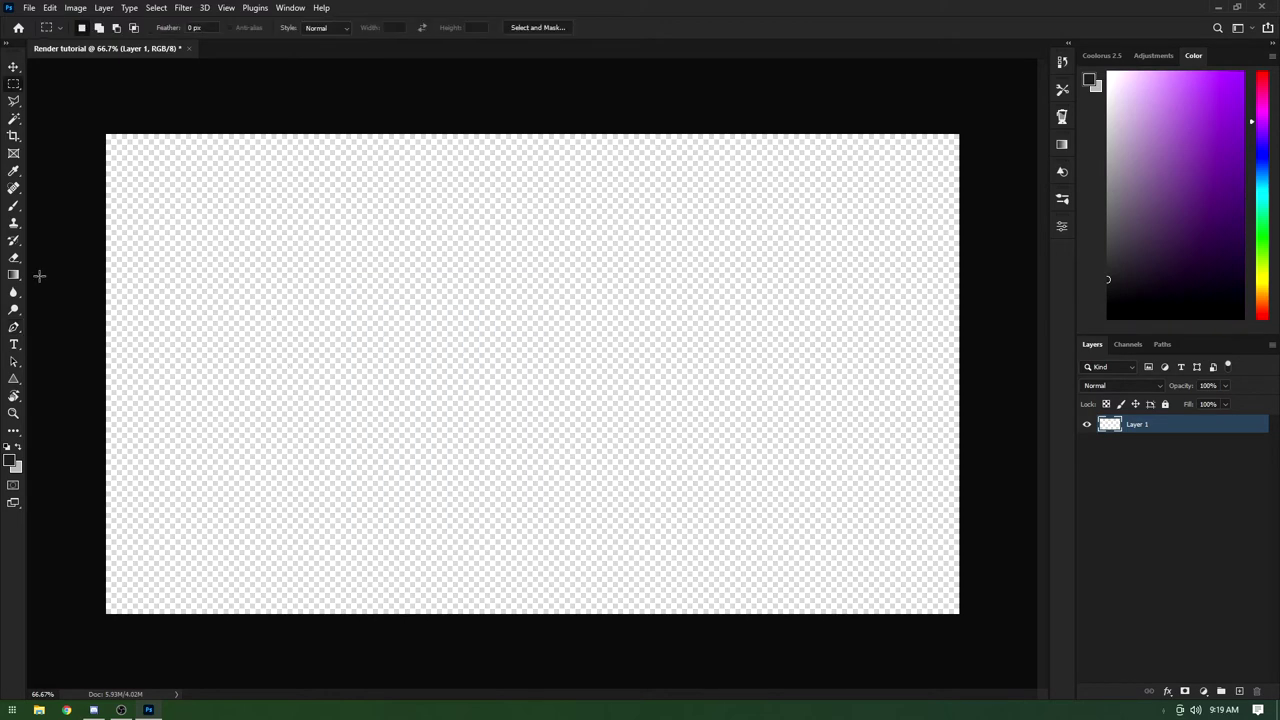
Step: Draw a closed, curved path spanning most of the canvas with the Pen Tool, with a deep dip along its upper edge
click(14, 327)
click(218, 266)
drag(365, 417, 406, 418)
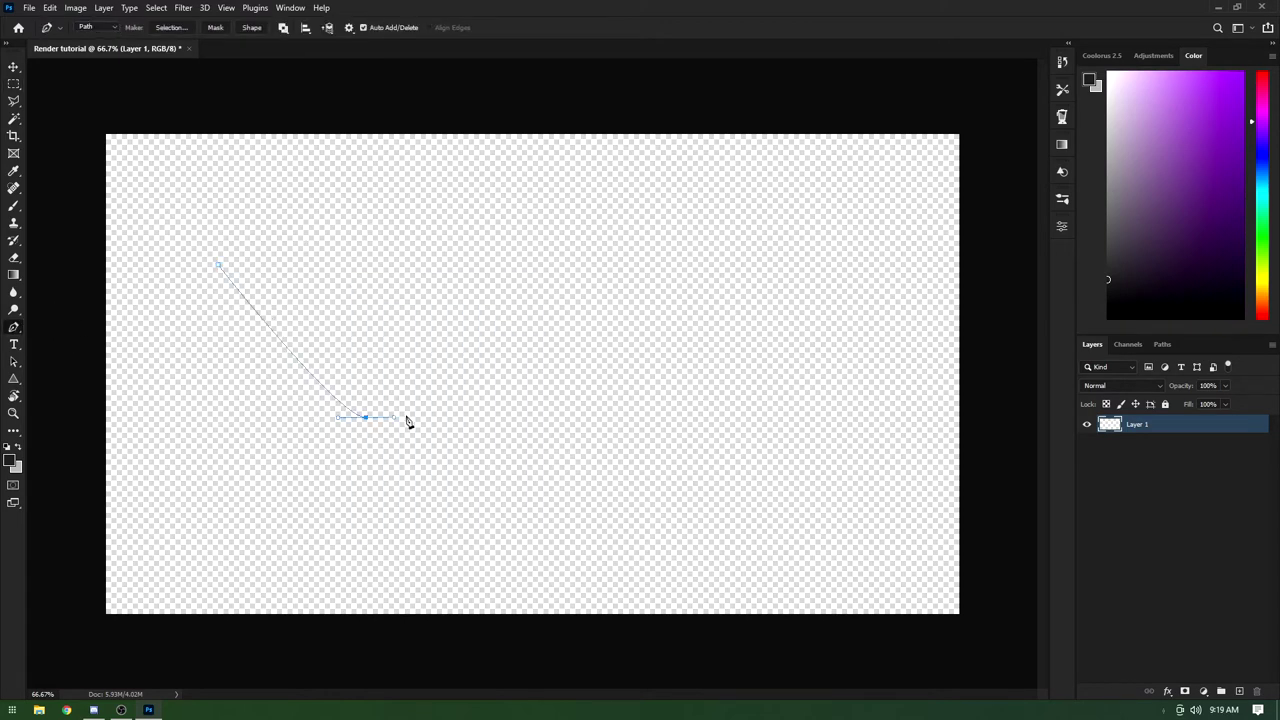
drag(580, 273, 674, 261)
drag(768, 327, 812, 350)
drag(777, 441, 745, 505)
click(352, 501)
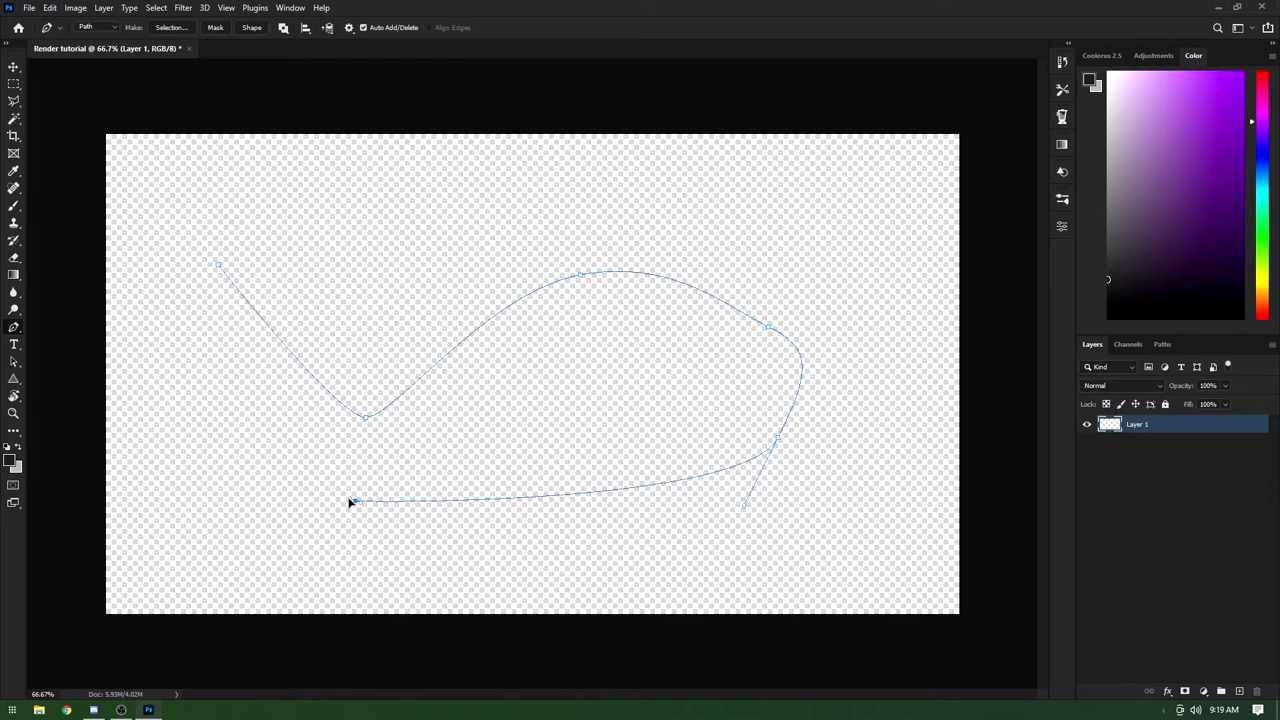
drag(219, 447, 217, 383)
drag(194, 334, 222, 273)
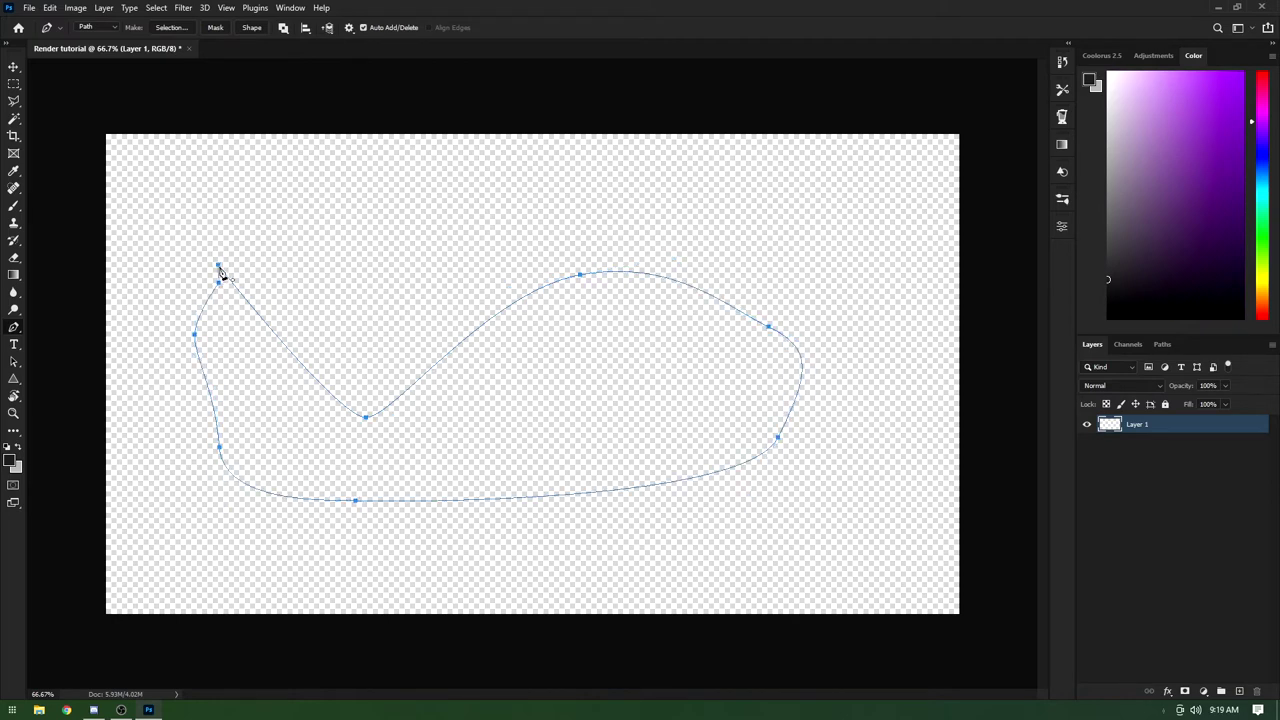
Step: Stroke the closed path on Layer 1 with the dark foreground colour and delete the path
right_click(268, 402)
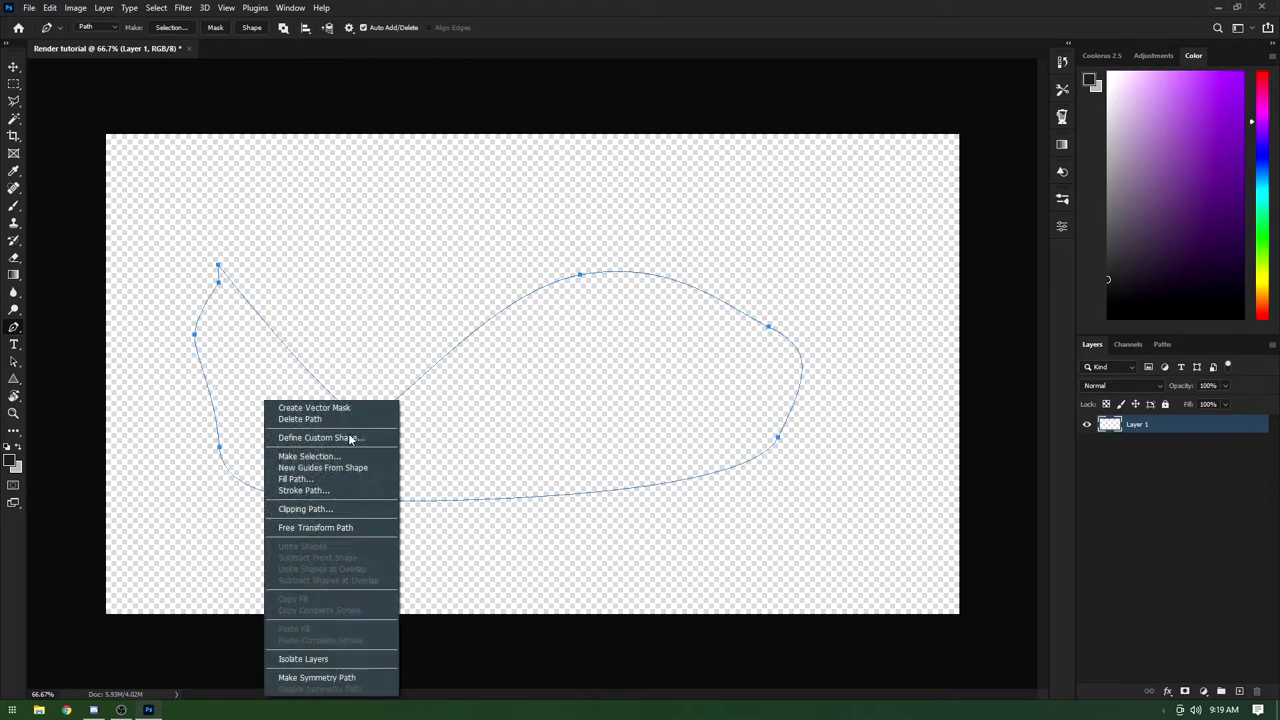
click(308, 491)
click(560, 232)
right_click(487, 313)
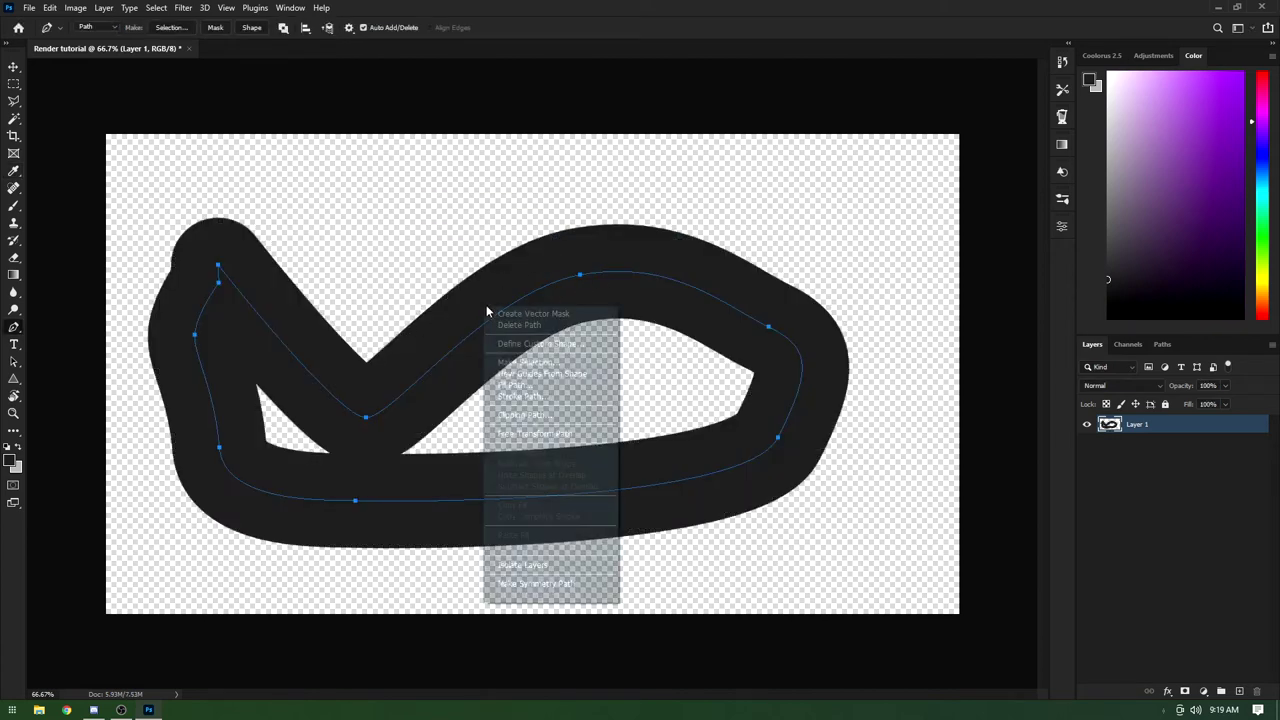
click(531, 326)
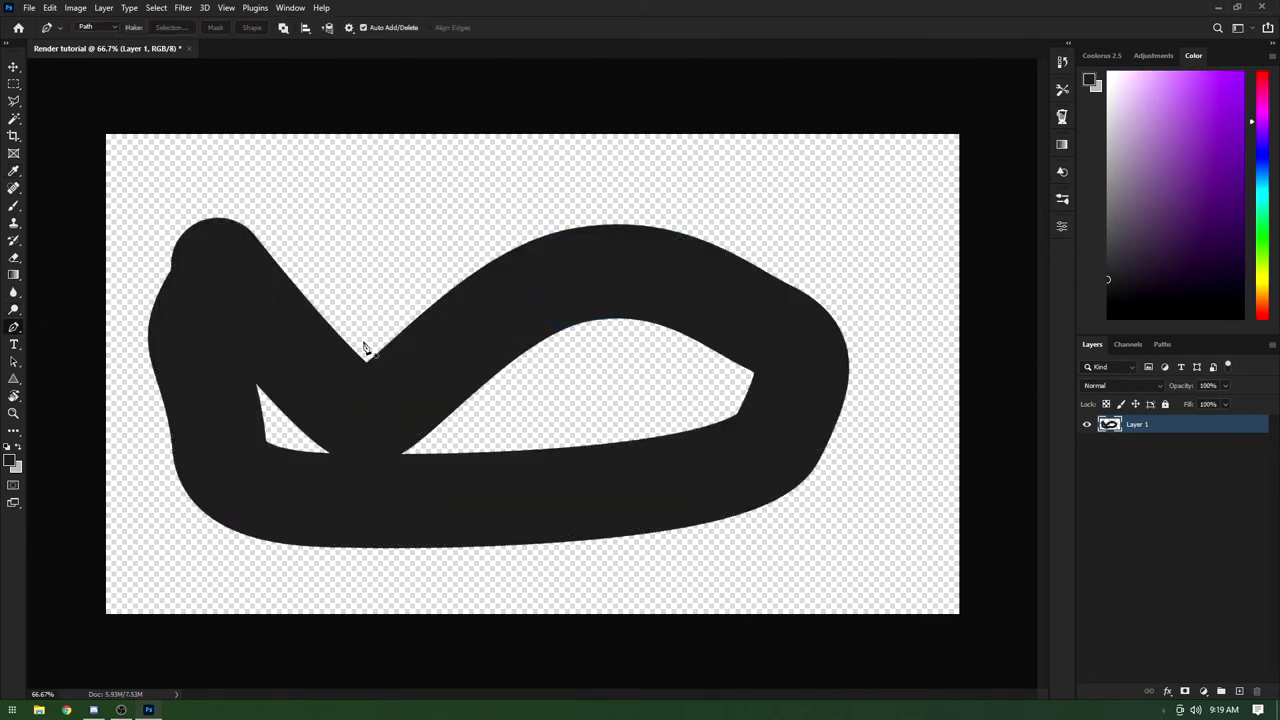
Step: Undo the path deletion and the stroke, leaving Layer 1 empty, and delete the path outline
key(ctrl+z)
key(ctrl+z)
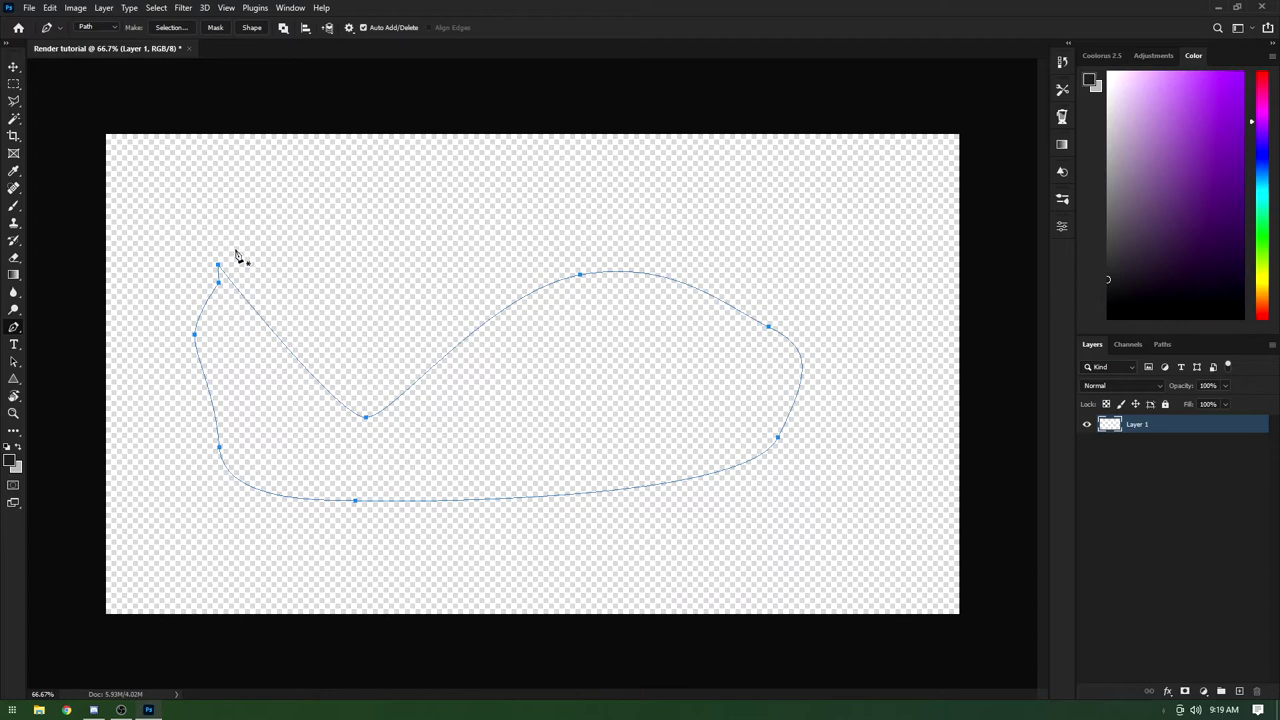
right_click(265, 250)
click(295, 268)
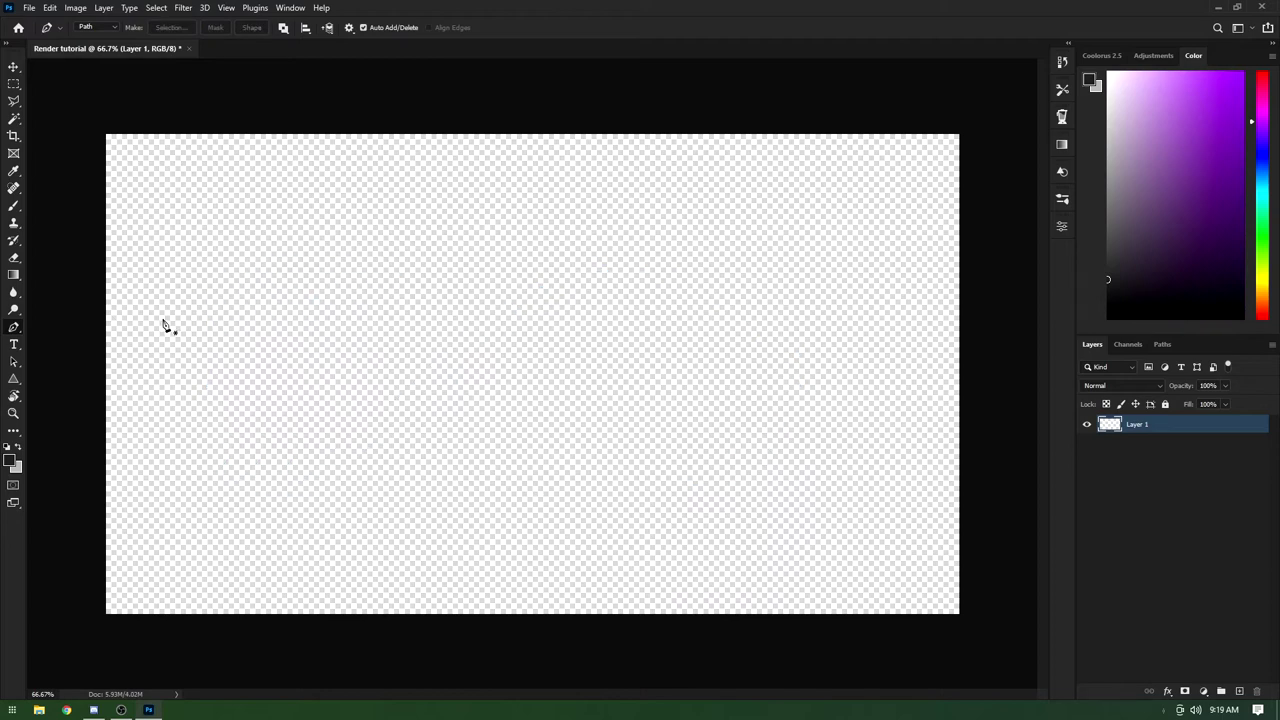
Step: Add the horizontal text "wadawda" in the upper-left area of the canvas using the Horizontal Type Tool
right_click(16, 344)
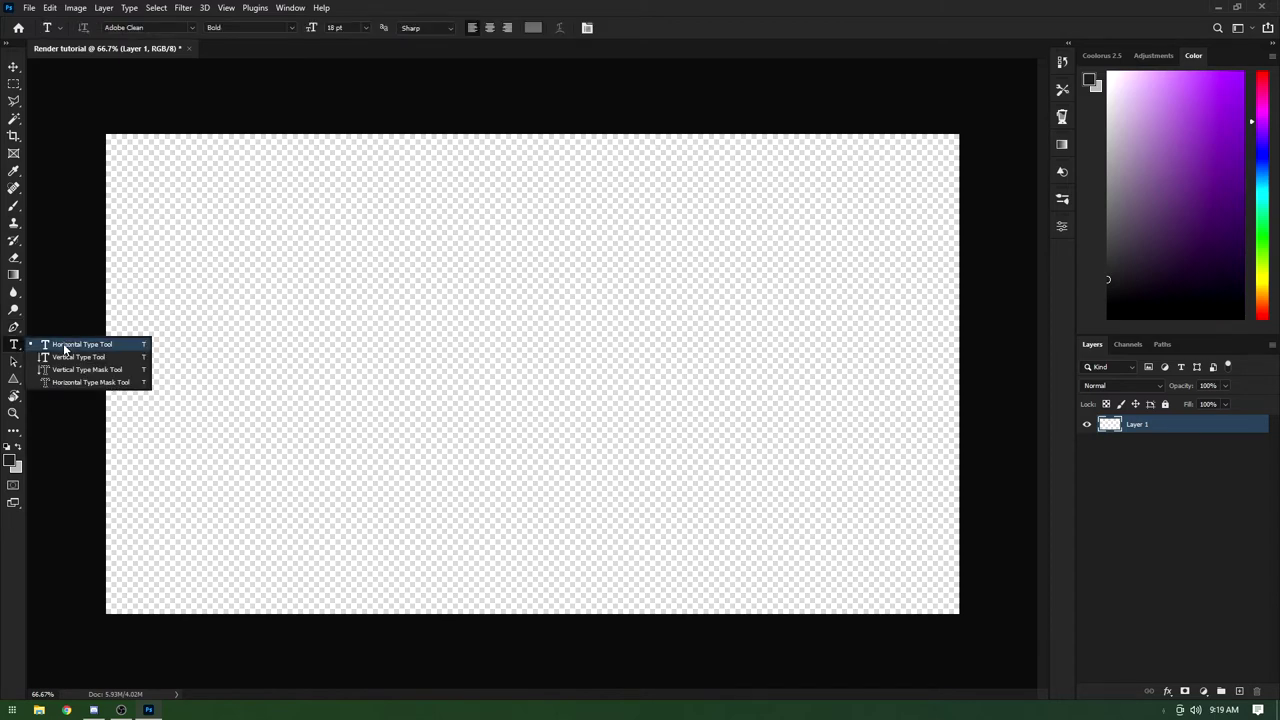
click(66, 346)
click(207, 317)
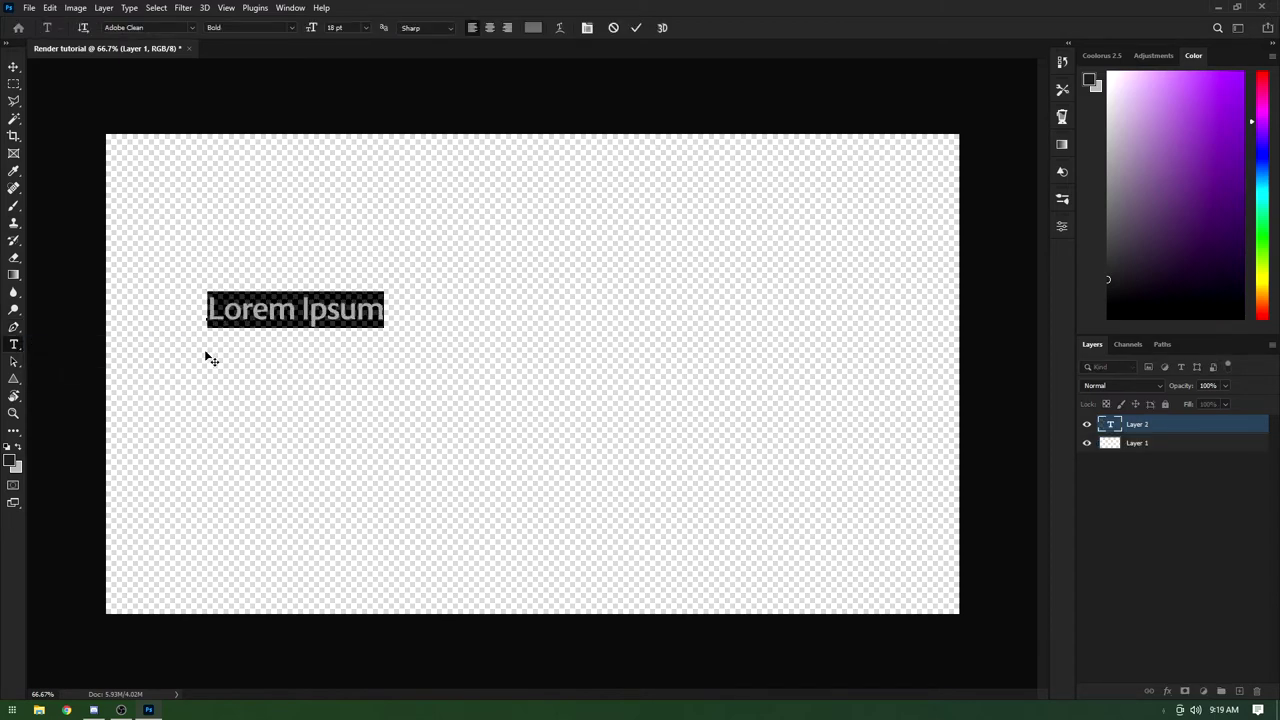
text(wadawda)
Step: Set the font of the whole "wadawda" text to Bauhaus 93
key(ctrl+a)
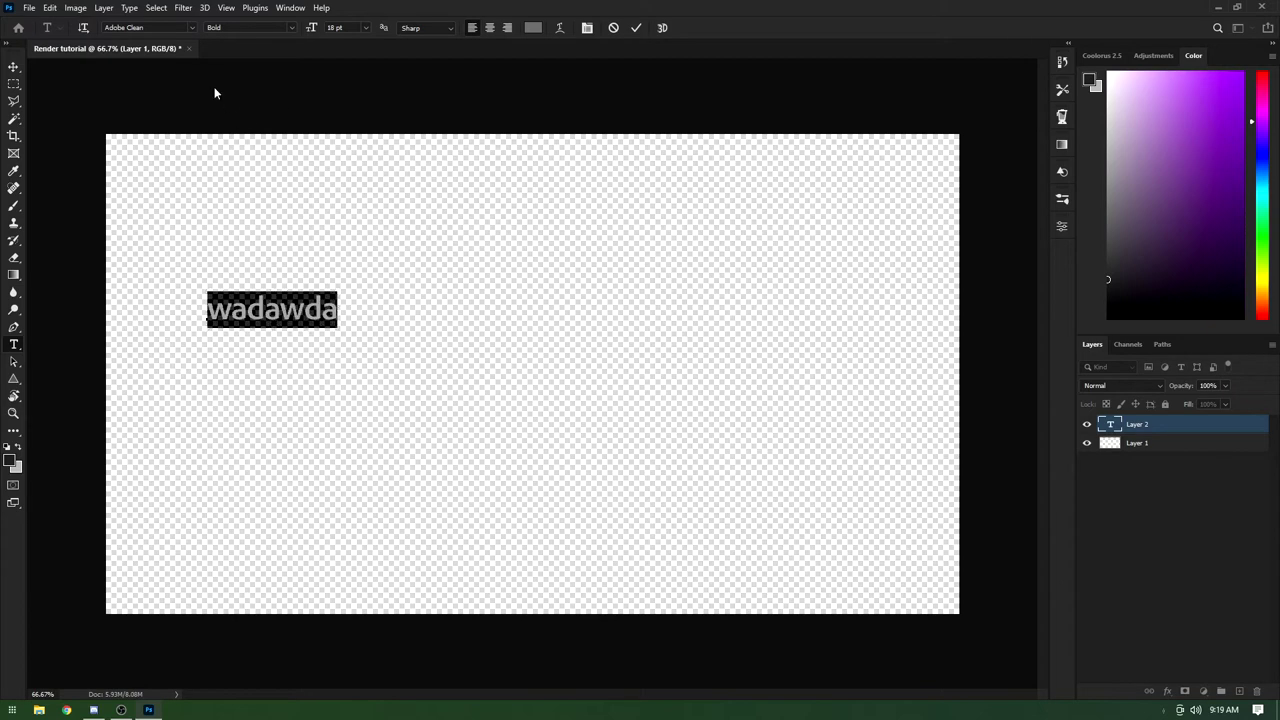
click(194, 28)
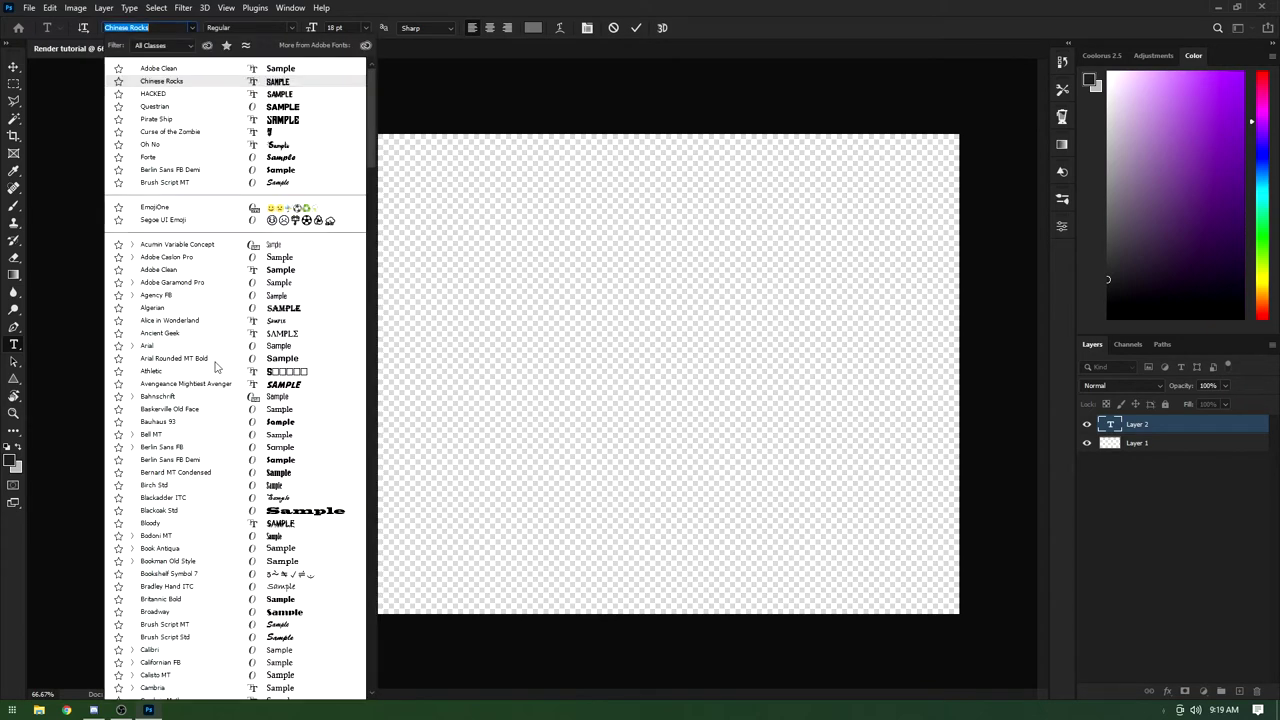
click(466, 91)
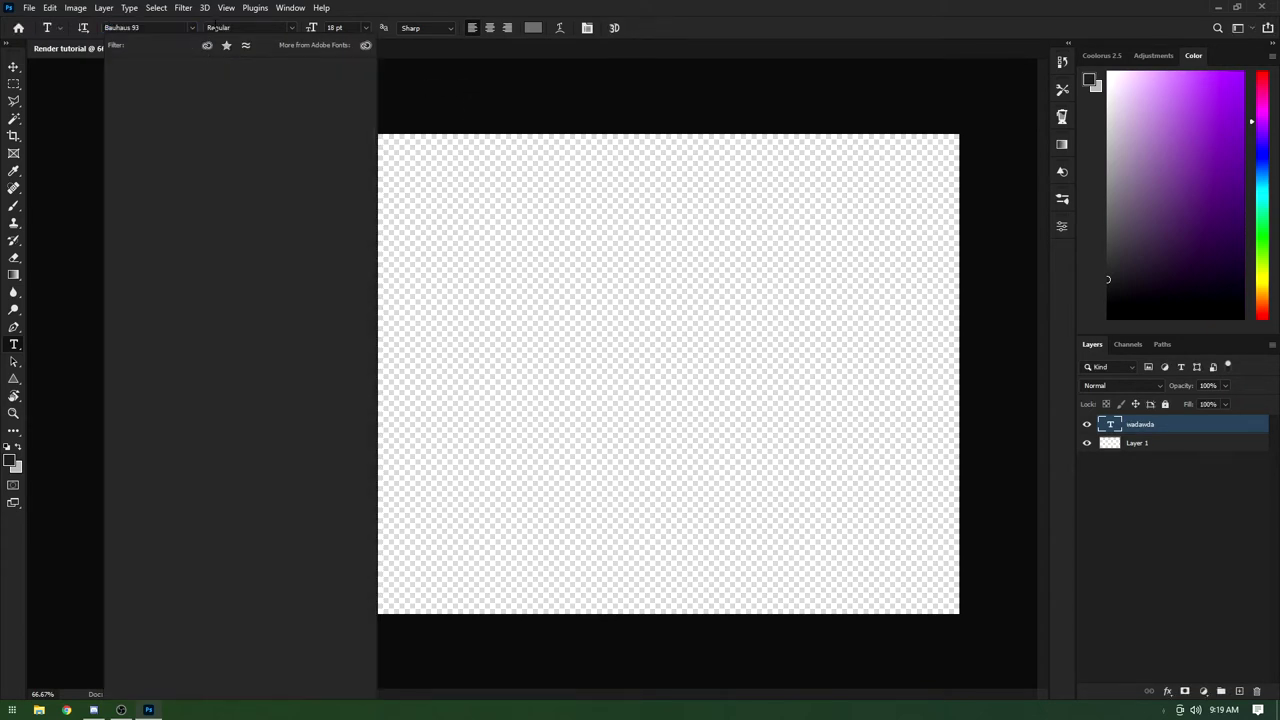
Step: Try centre and right alignment on the "wadawda" text and return it to left alignment
click(364, 30)
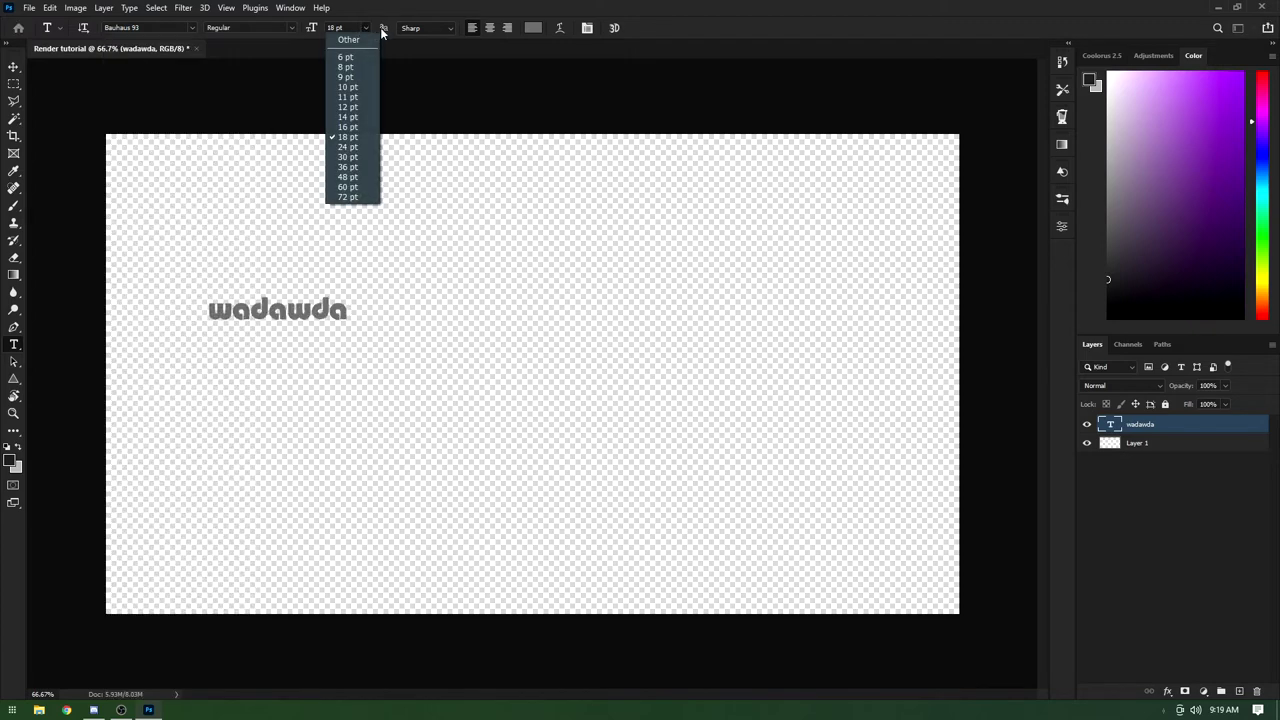
click(491, 28)
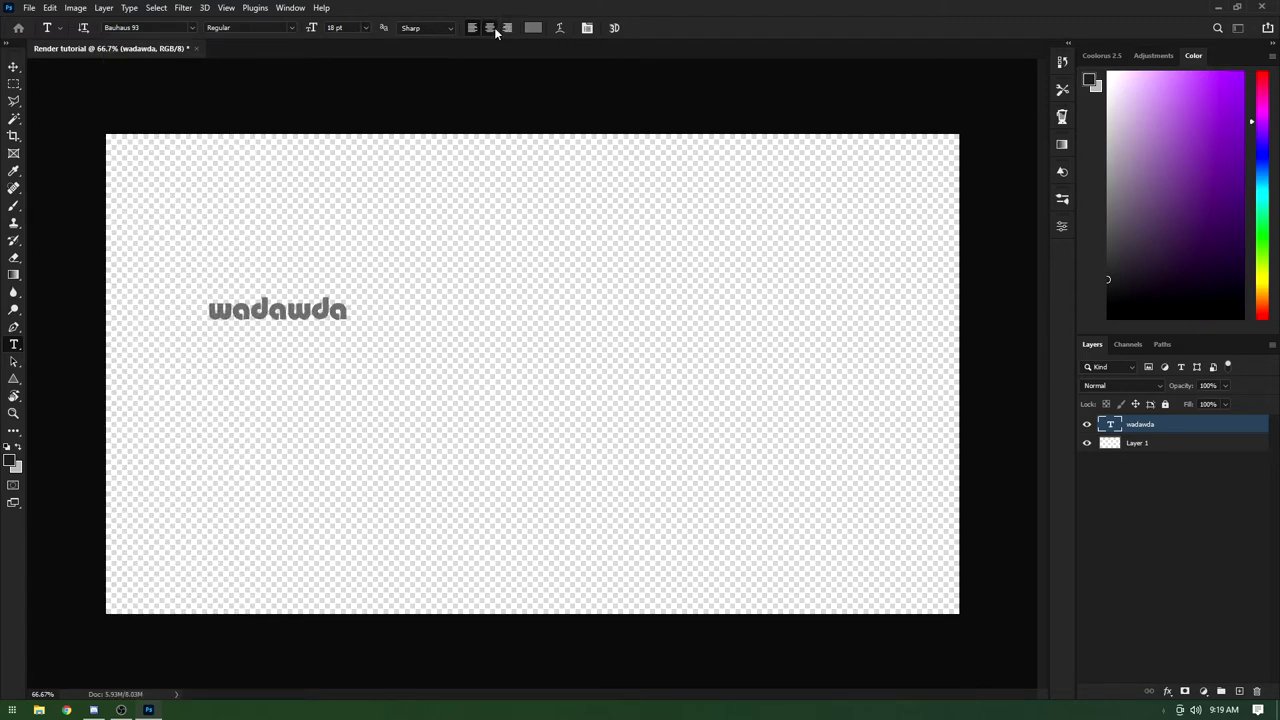
click(490, 28)
click(507, 28)
click(490, 28)
click(472, 28)
Step: Try a horizontal Arc warp with a bend of +52% on the "wadawda" text and cancel it
click(560, 28)
drag(592, 162, 463, 131)
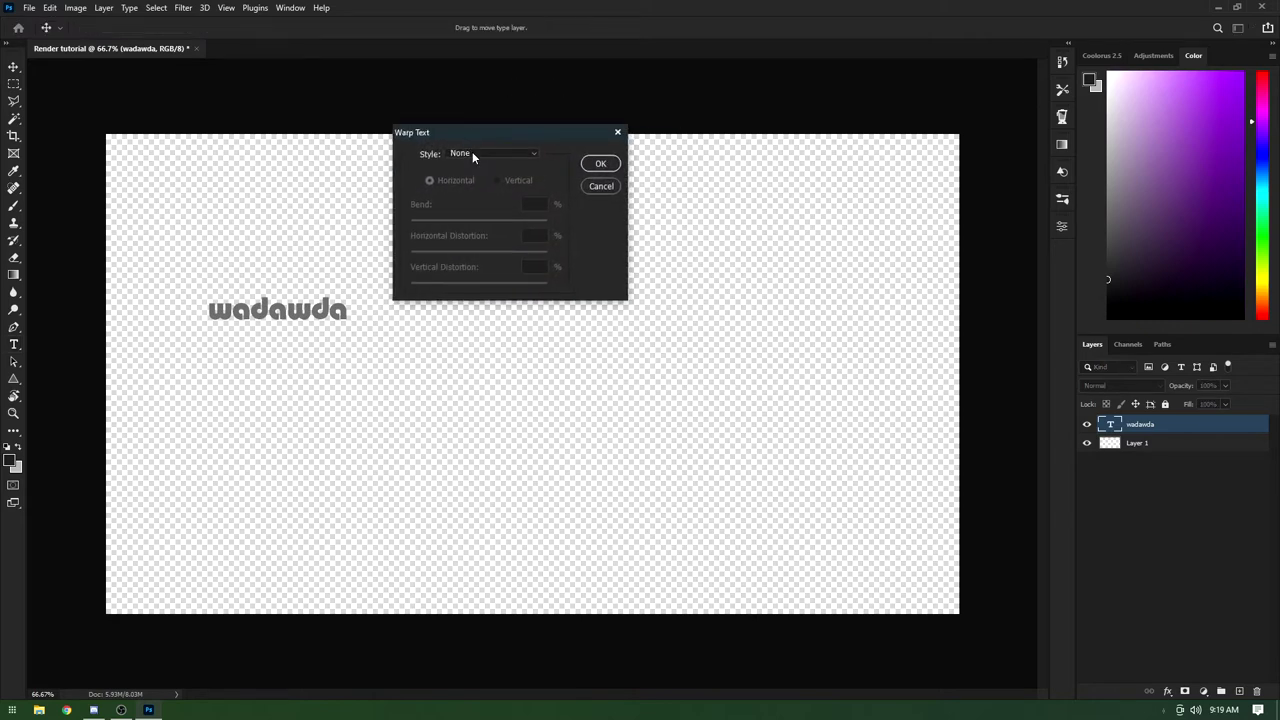
click(475, 153)
click(478, 189)
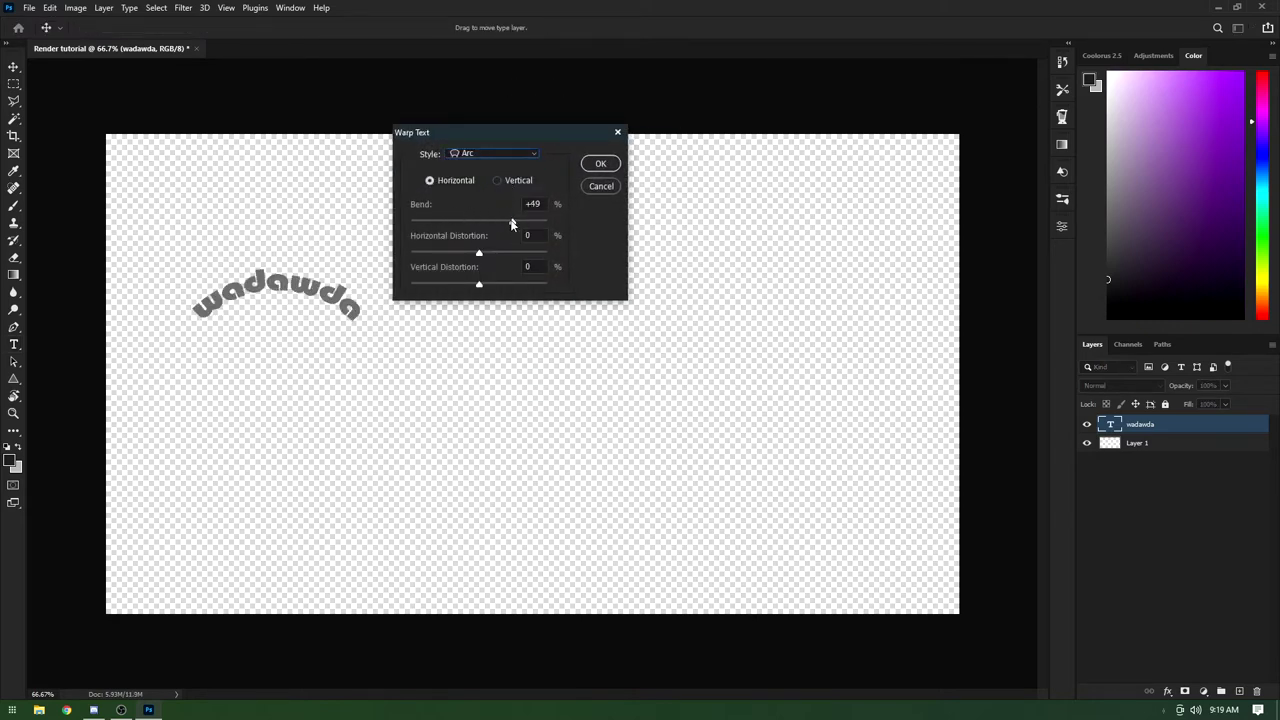
mouse_move(514, 220)
mouse_down()
mouse_move(485, 226)
mouse_move(511, 229)
mouse_up()
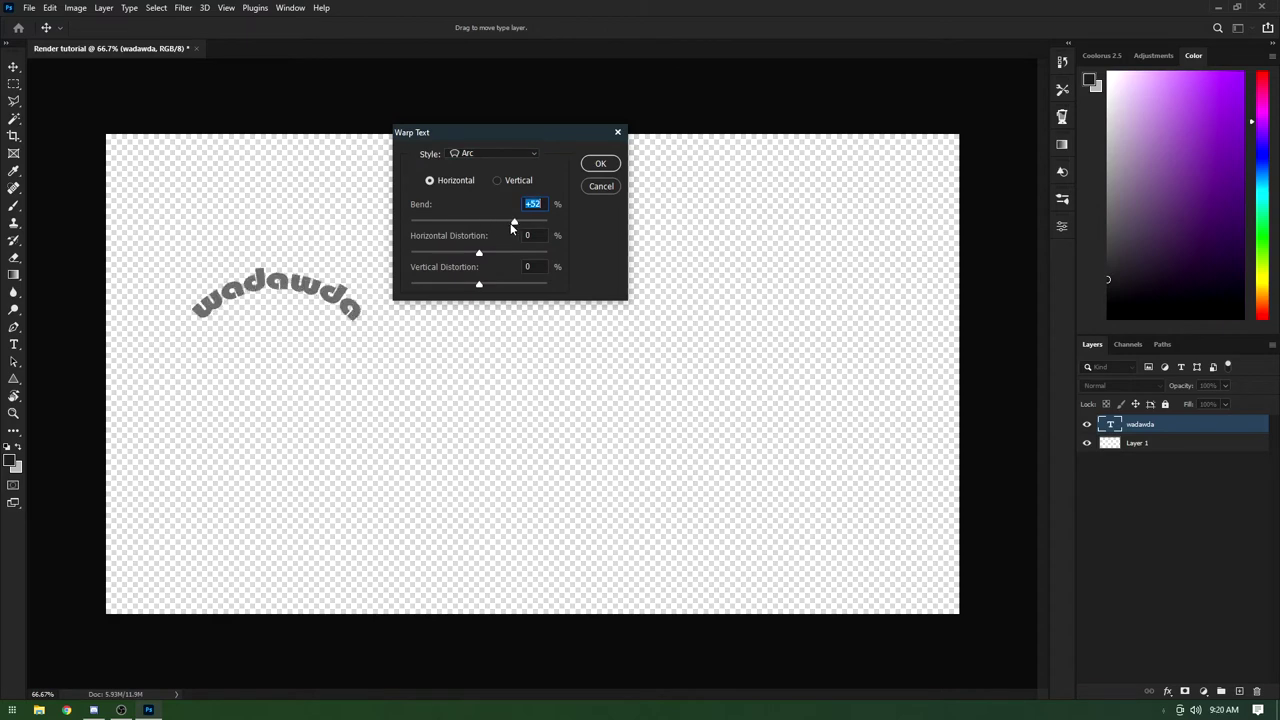
click(594, 187)
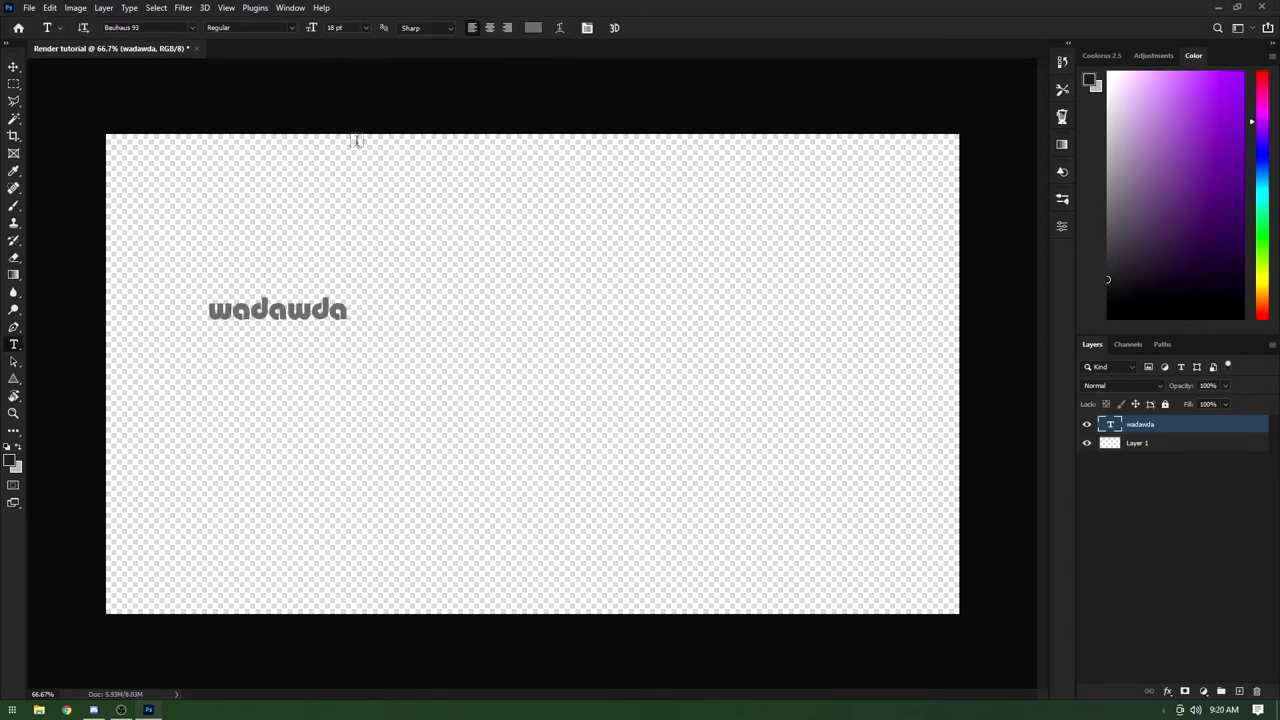
Step: Remove all characters from the "wadawda" text layer and commit the edit
click(312, 296)
key(ctrl+a)
key(BackSpace)
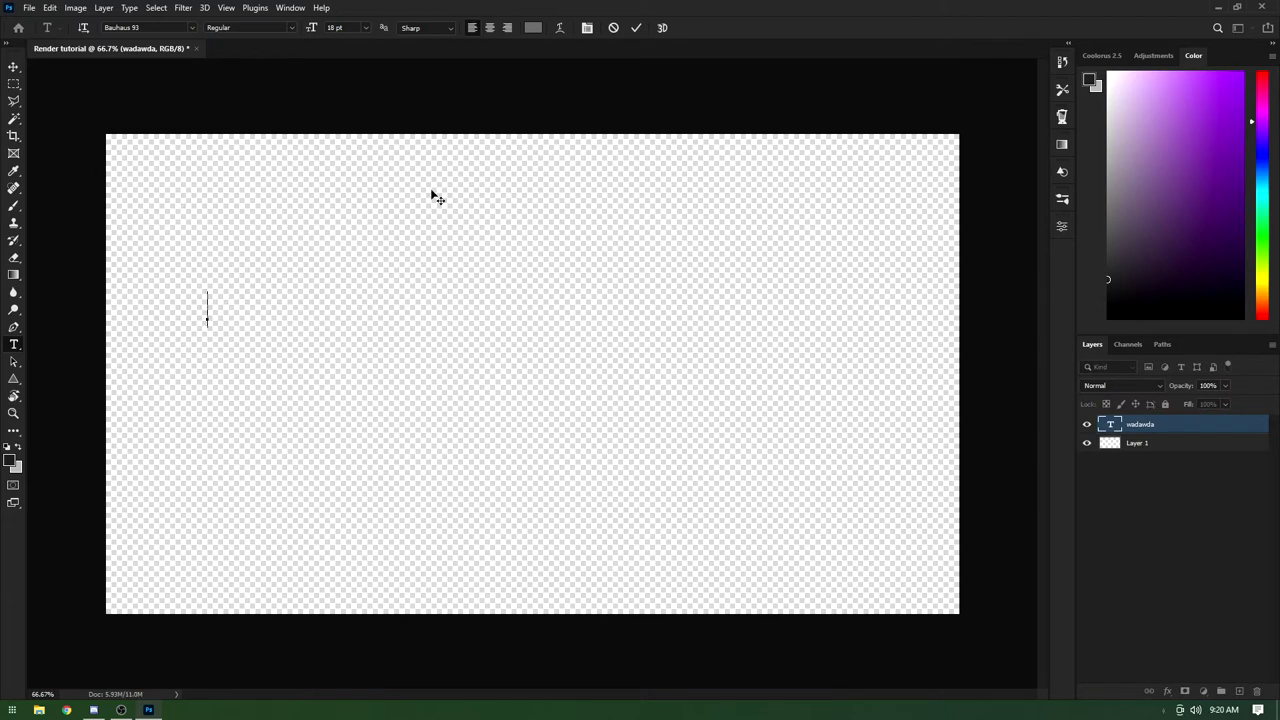
click(638, 28)
Step: Draw an open path with six anchor points across the canvas using the Pen Tool, undoing the extra point
click(15, 364)
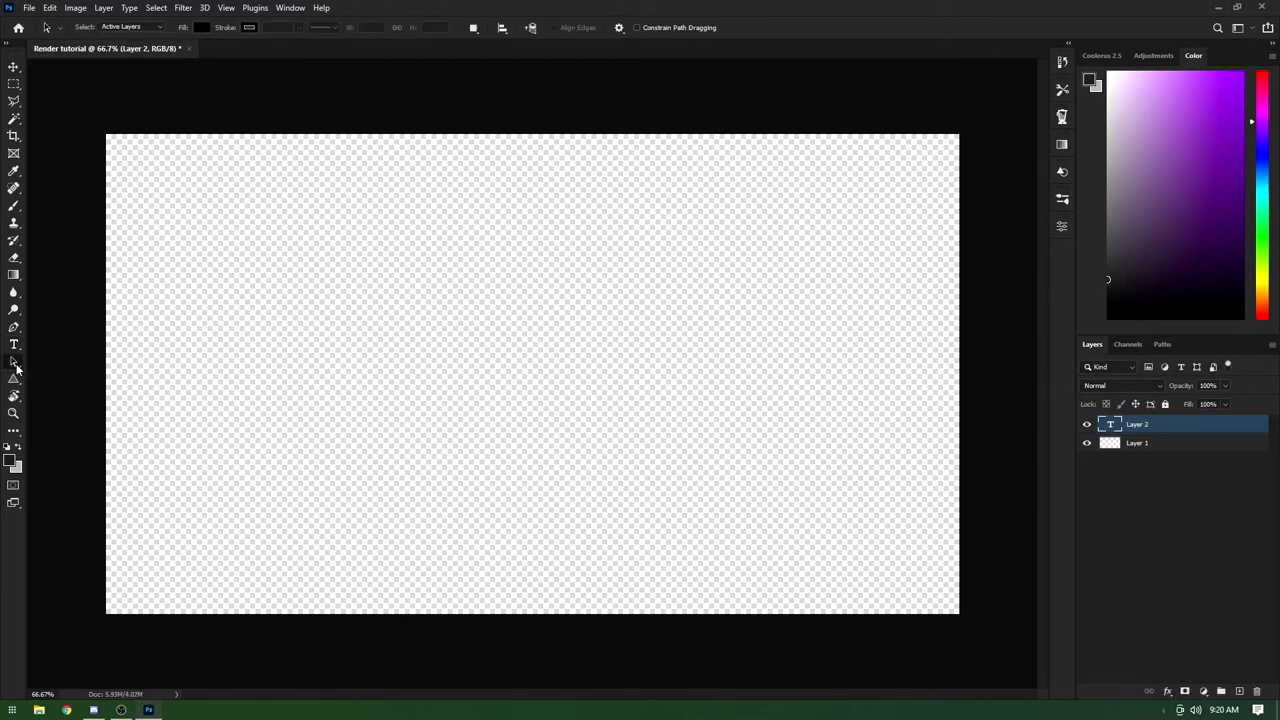
drag(195, 282, 352, 318)
key(p)
click(269, 330)
click(451, 241)
click(708, 240)
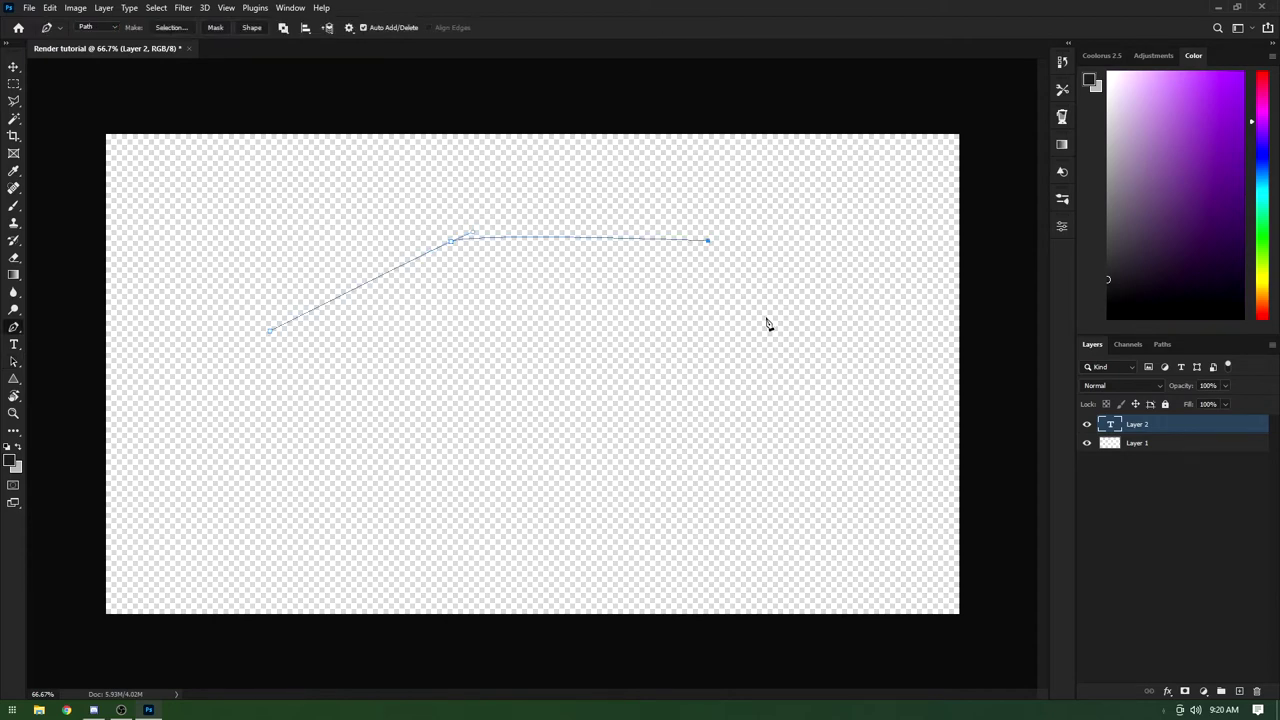
drag(818, 383, 850, 405)
click(709, 463)
drag(522, 530, 504, 534)
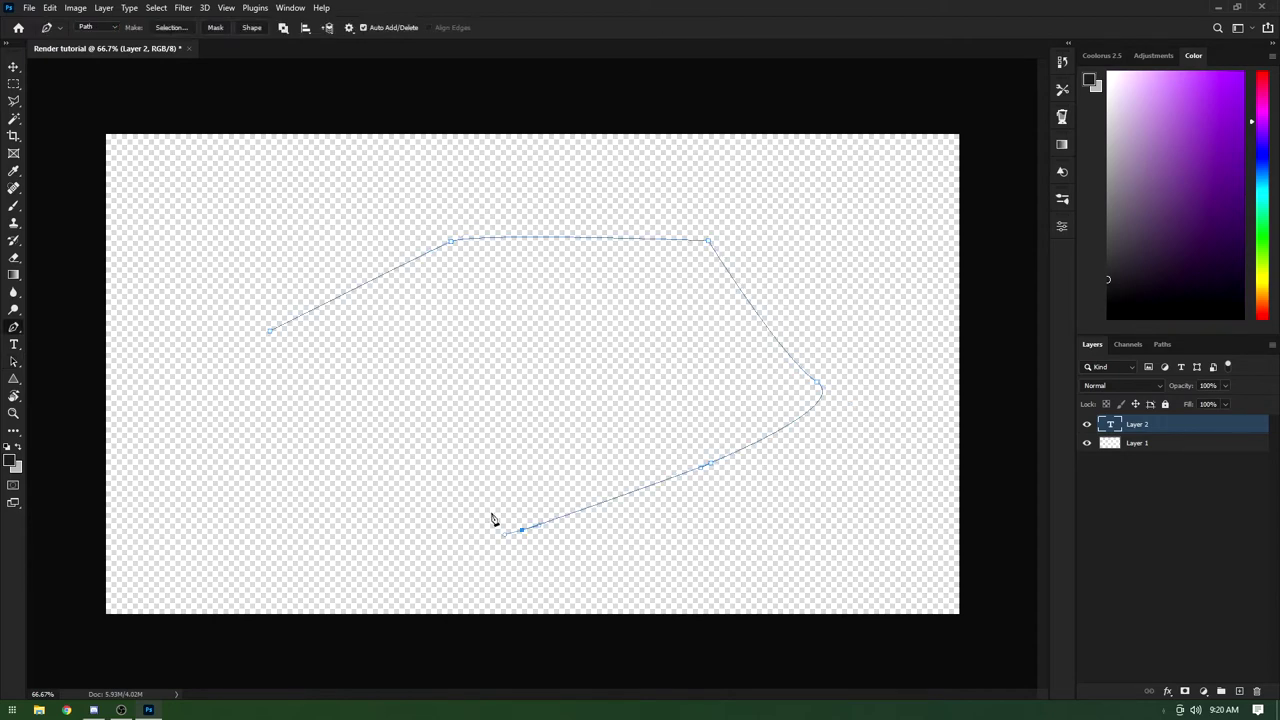
click(424, 253)
key(ctrl+z)
Step: Select the whole open path with the Path Selection Tool and delete it
click(14, 361)
drag(374, 226, 417, 224)
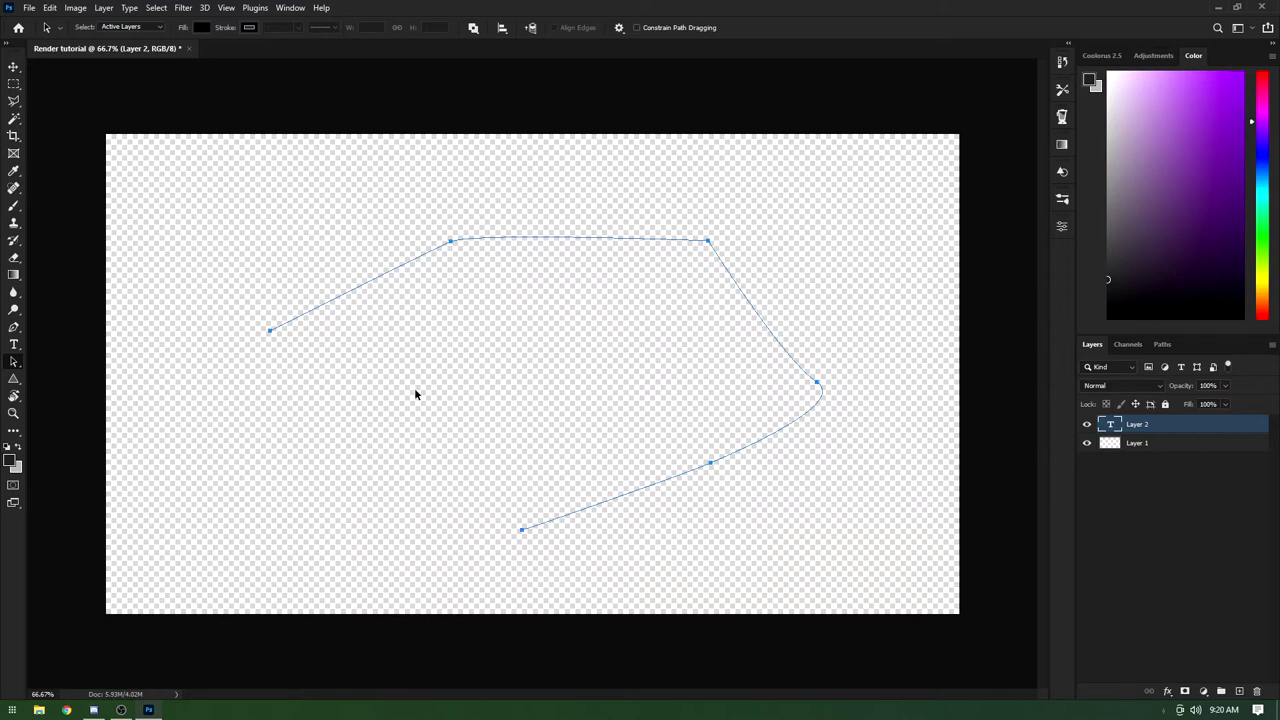
key(p)
right_click(451, 371)
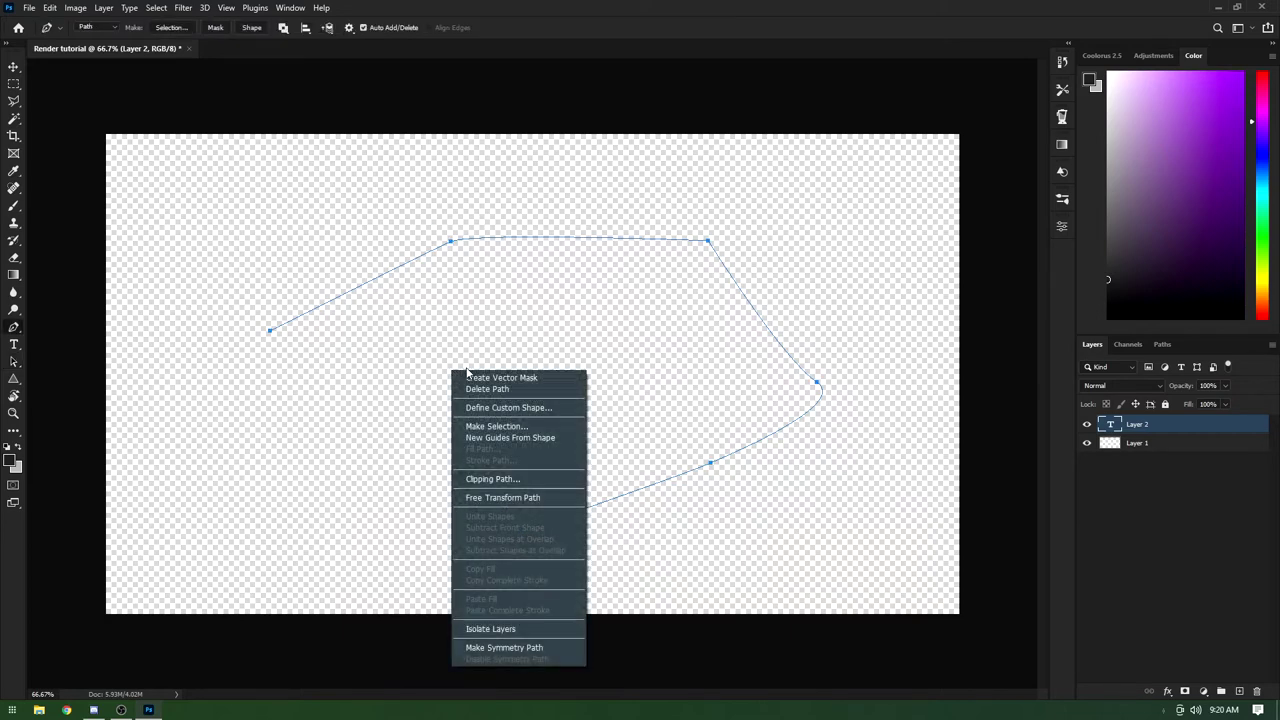
click(486, 389)
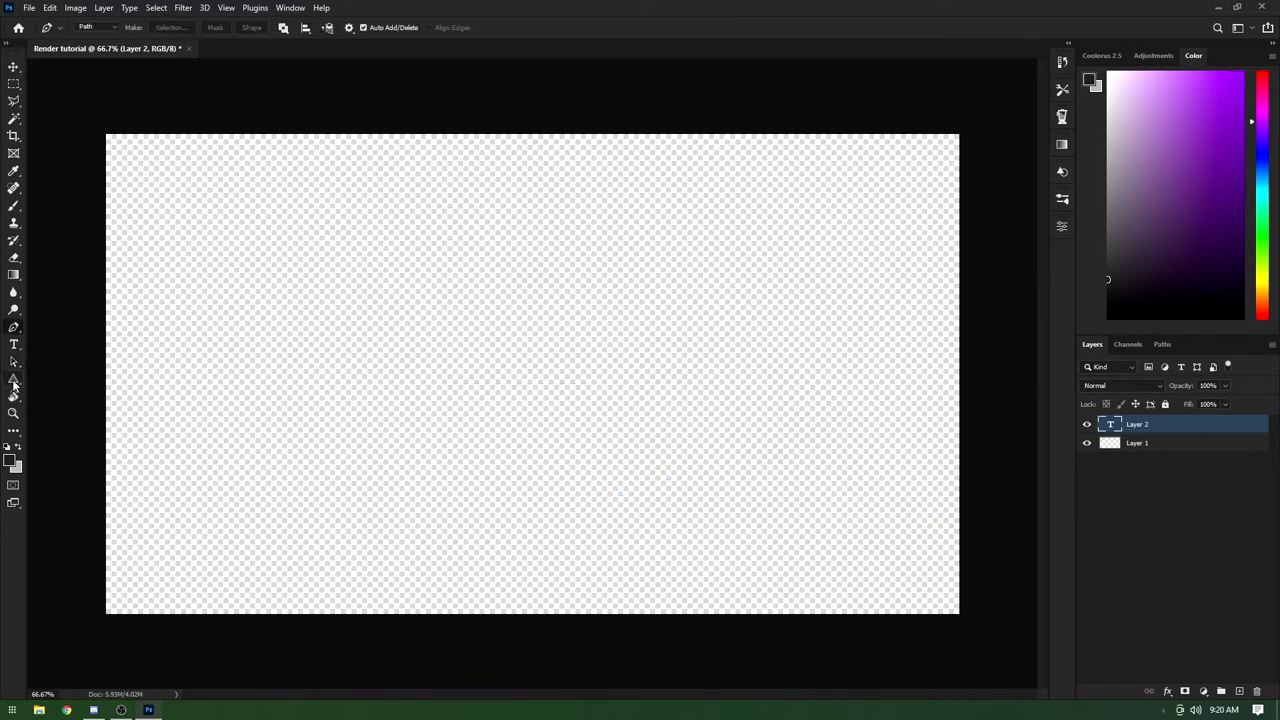
Step: Draw a dark rectangle about 392 by 414 px on the canvas's left half and round its corners to about 0.65 in
click(15, 385)
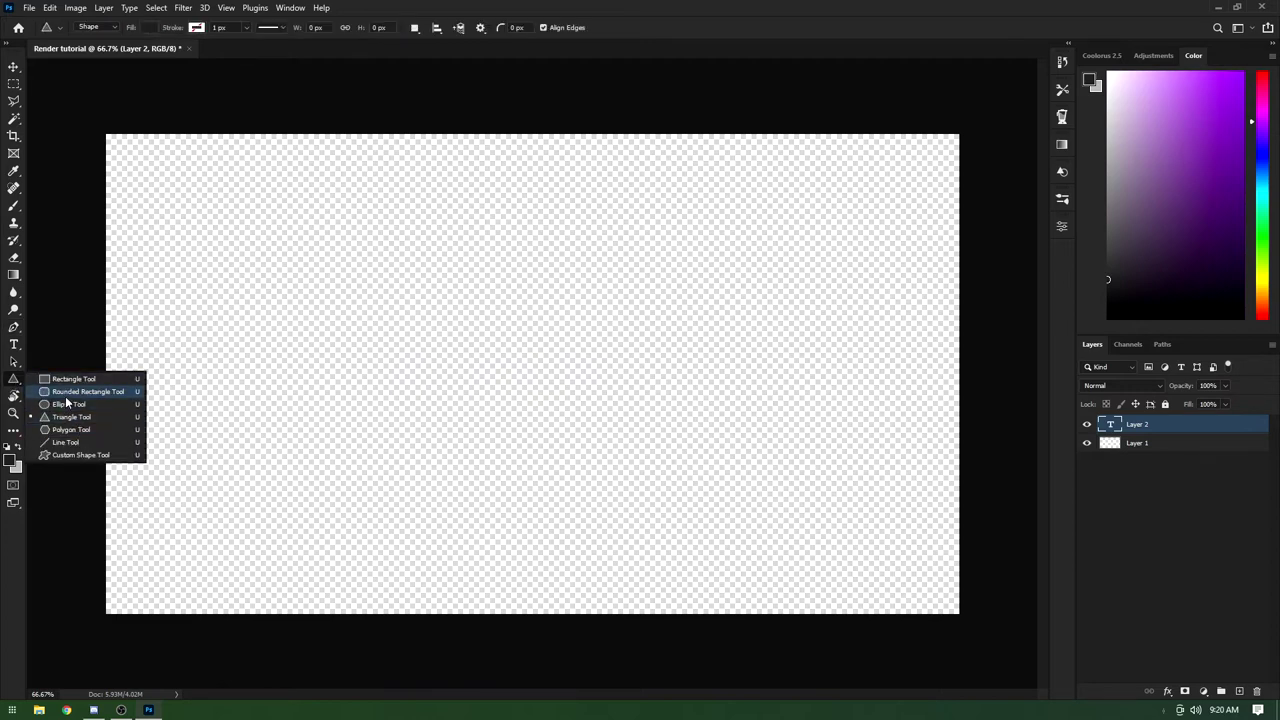
click(72, 384)
drag(252, 283, 427, 467)
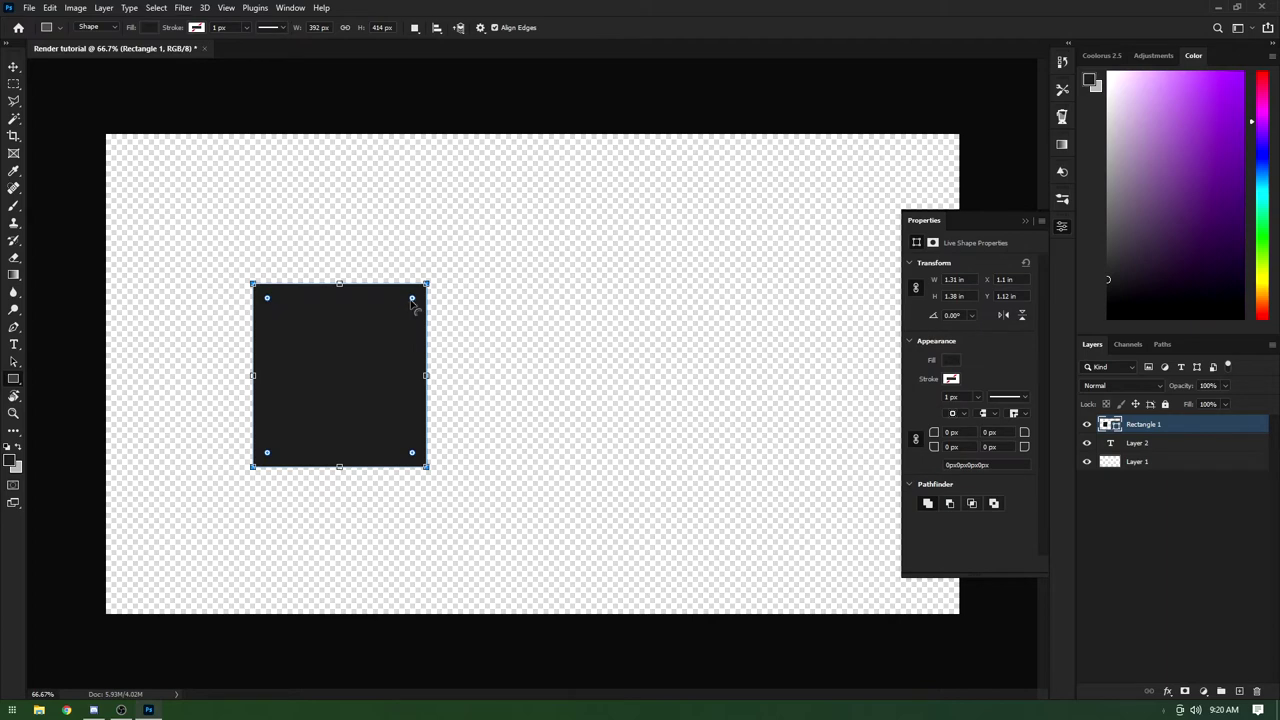
drag(412, 299, 298, 338)
Step: Delete the rounded shape layer and collapse the shape properties
right_click(318, 343)
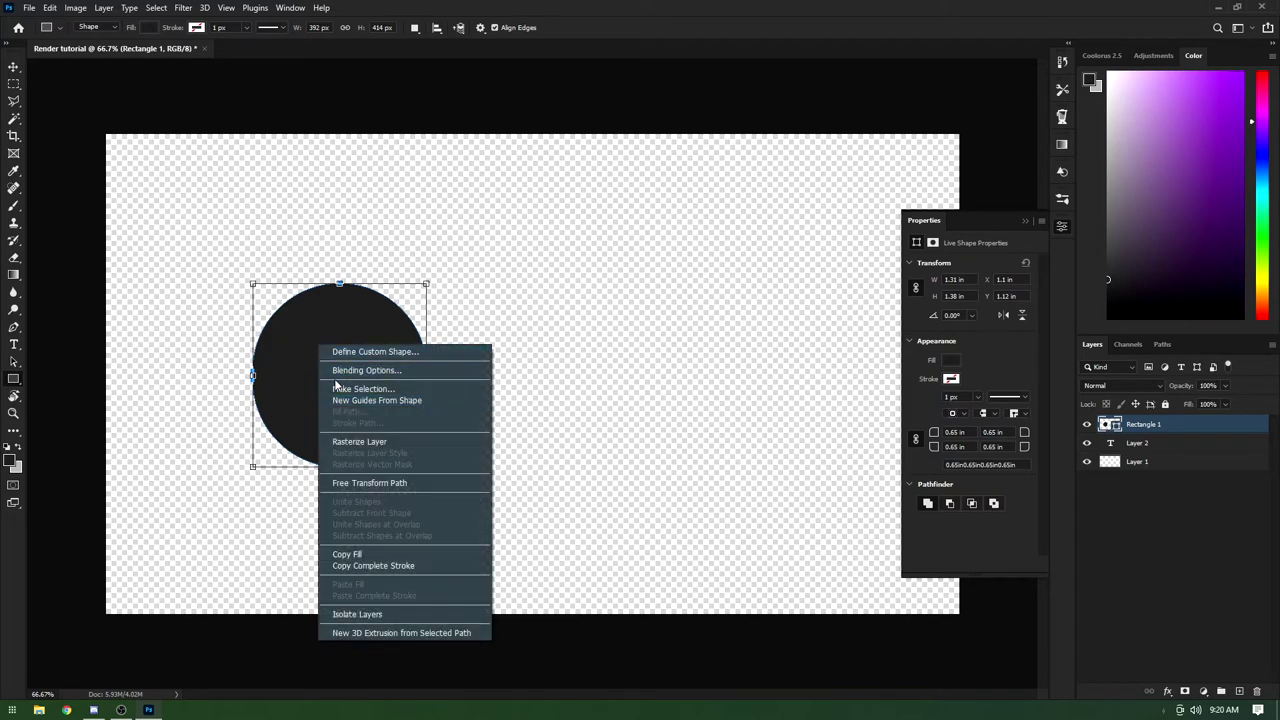
click(299, 333)
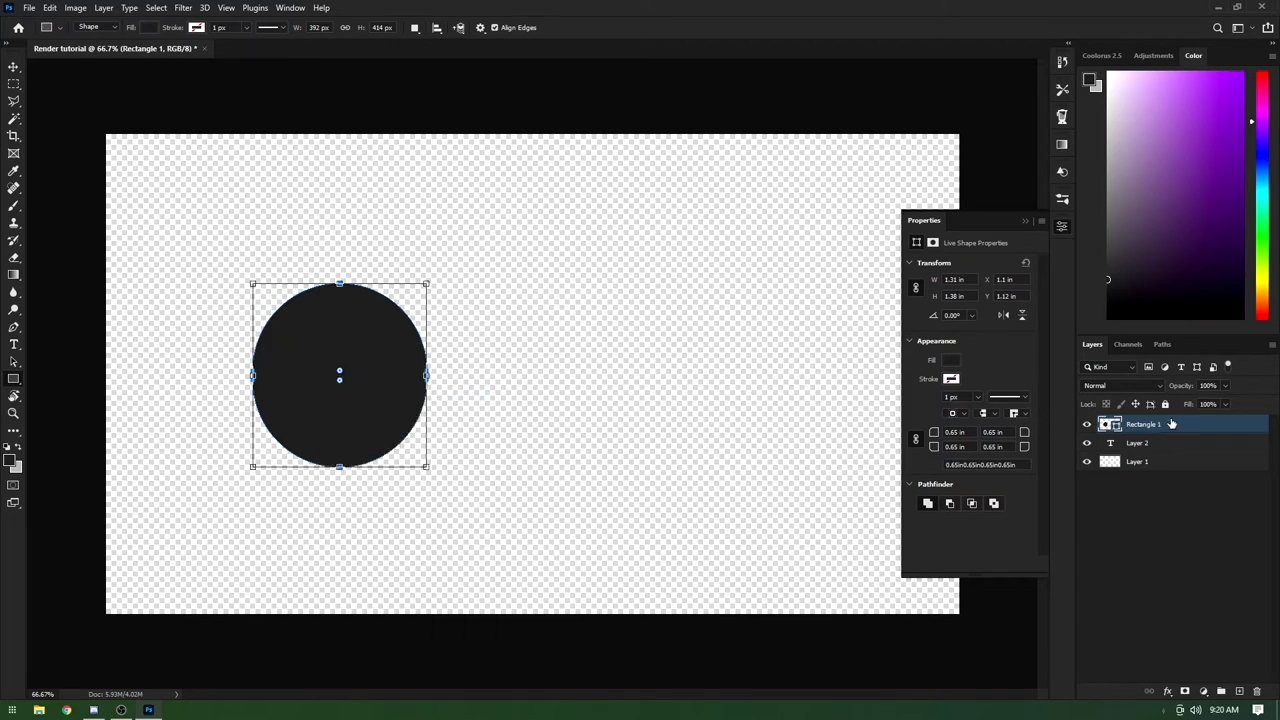
key(Delete)
click(1025, 220)
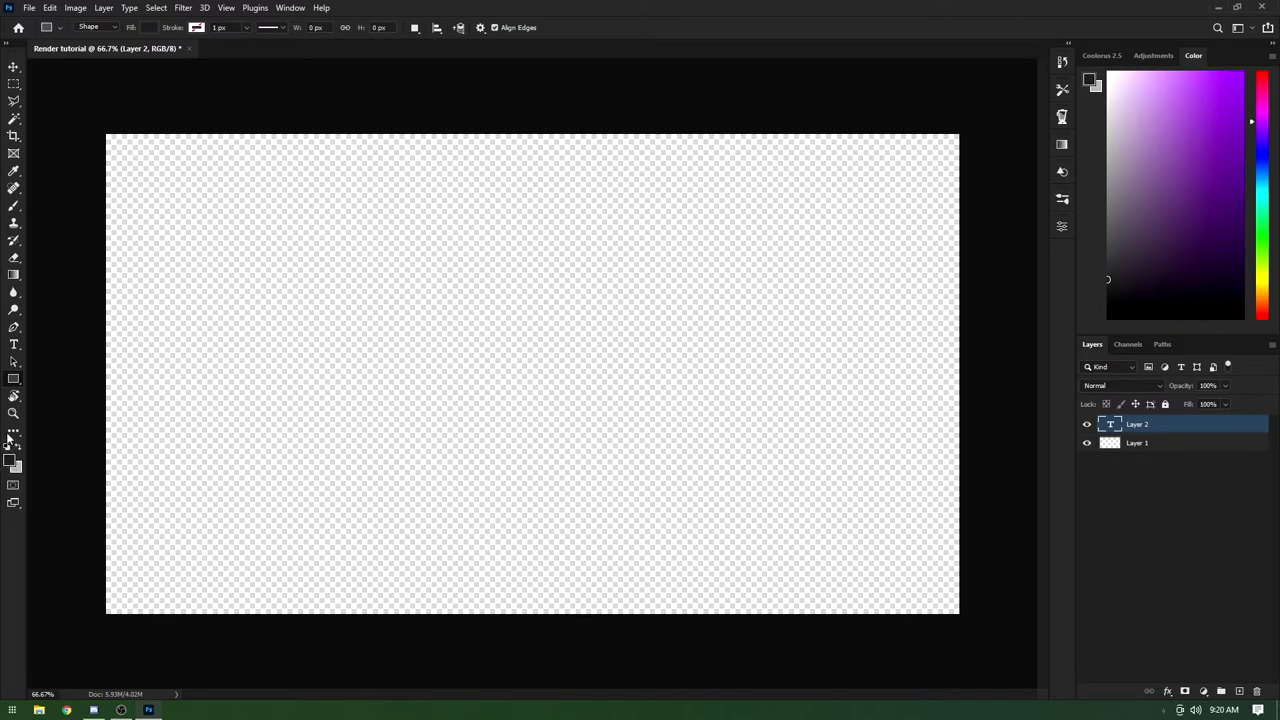
Step: Look at the options of the Edit Toolbar entry
click(13, 431)
click(17, 438)
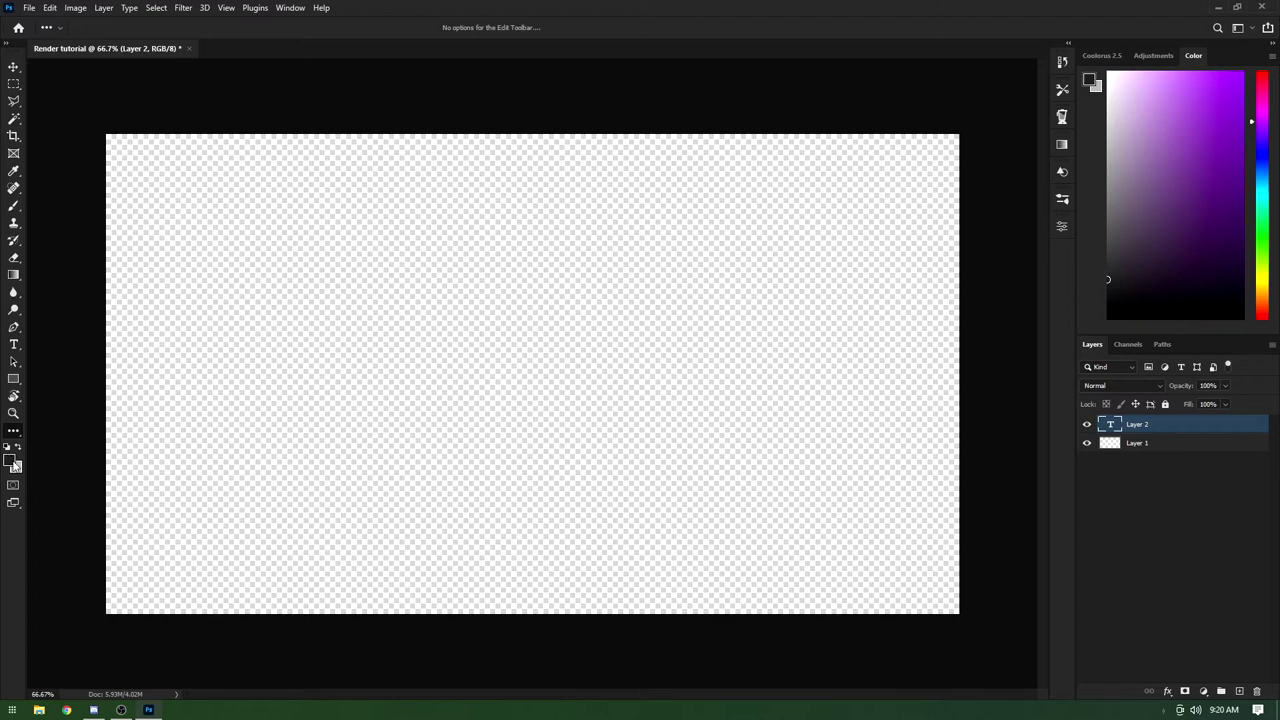
Step: Set the foreground colour to a vivid purple and the background colour to dark yellow baab04
click(12, 461)
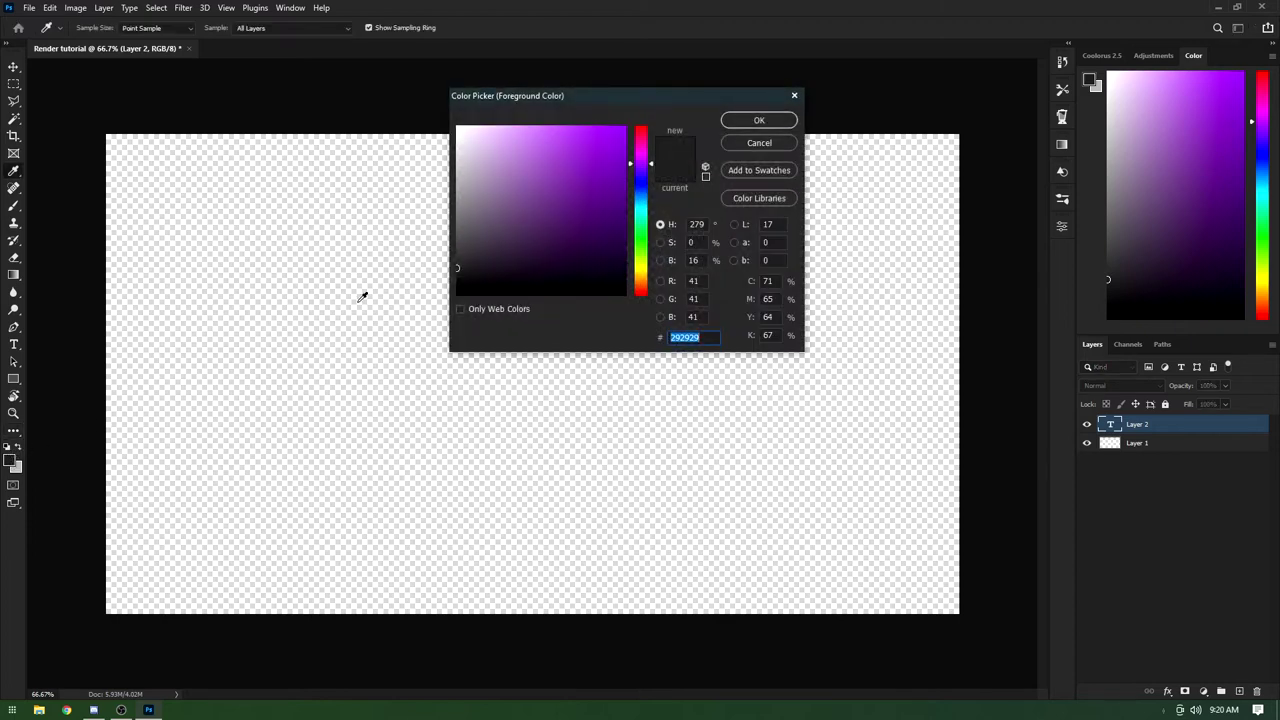
click(543, 211)
click(759, 121)
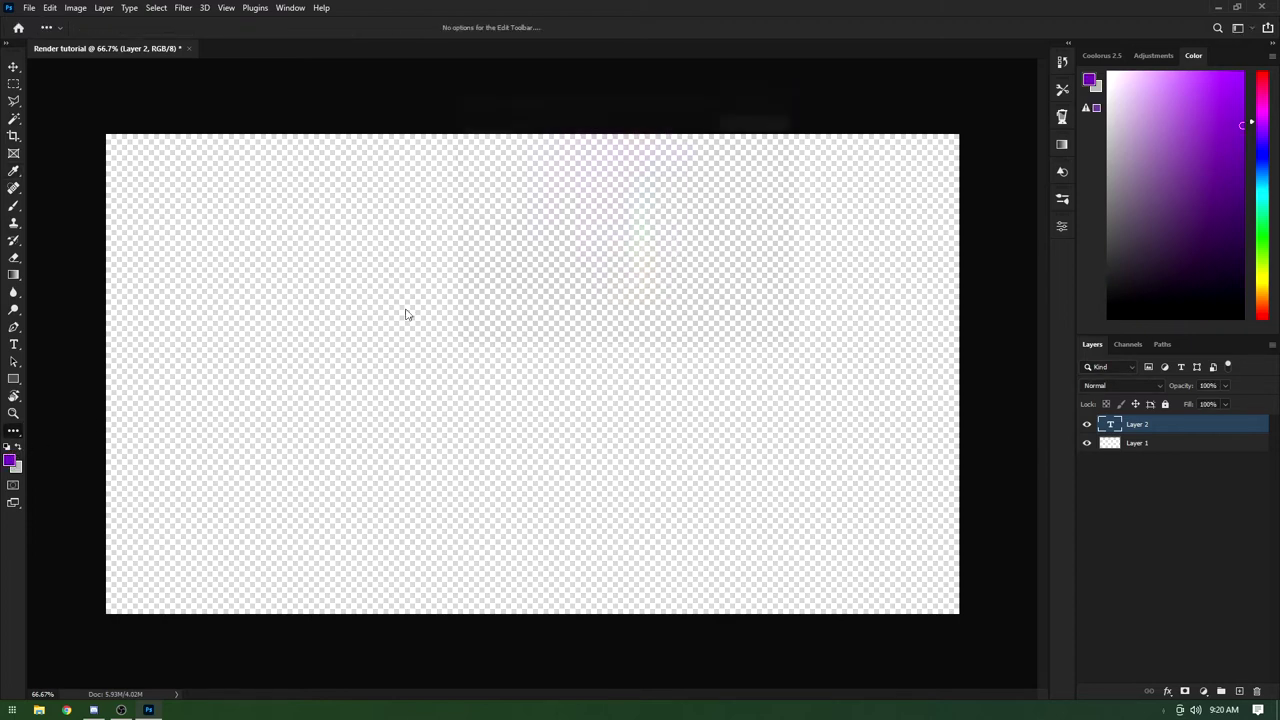
click(15, 466)
text(baab04)
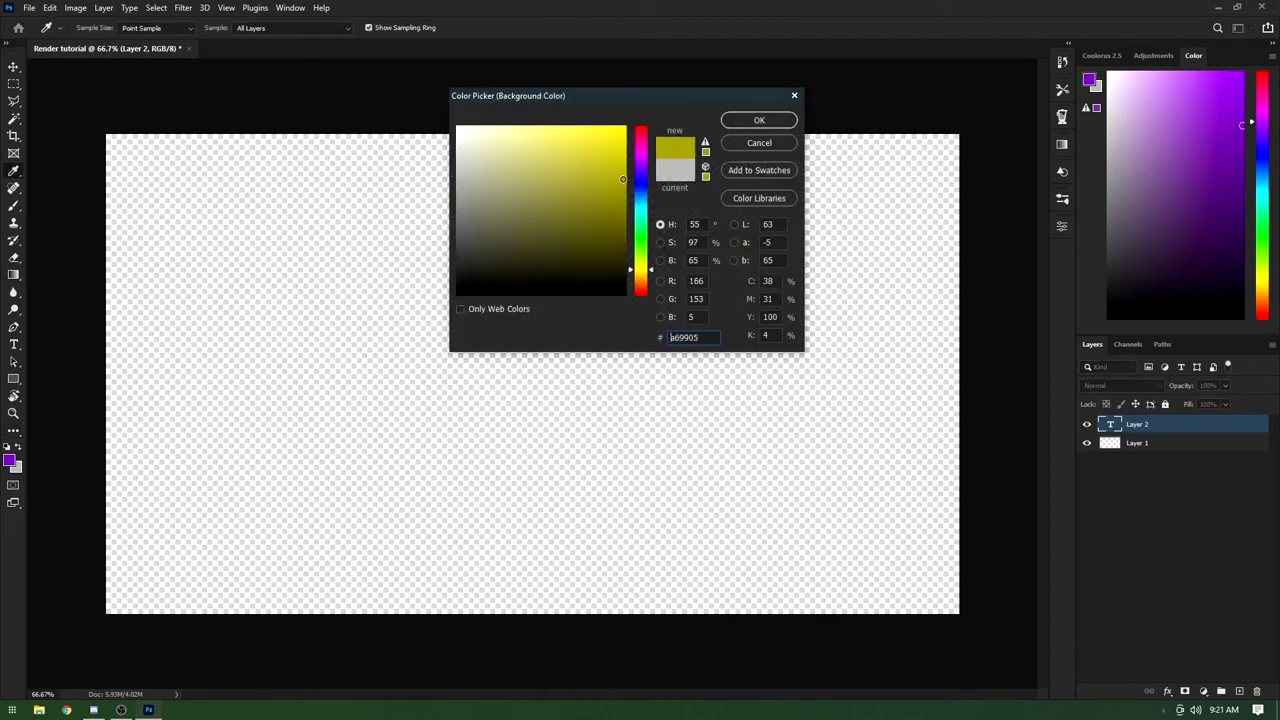
click(764, 124)
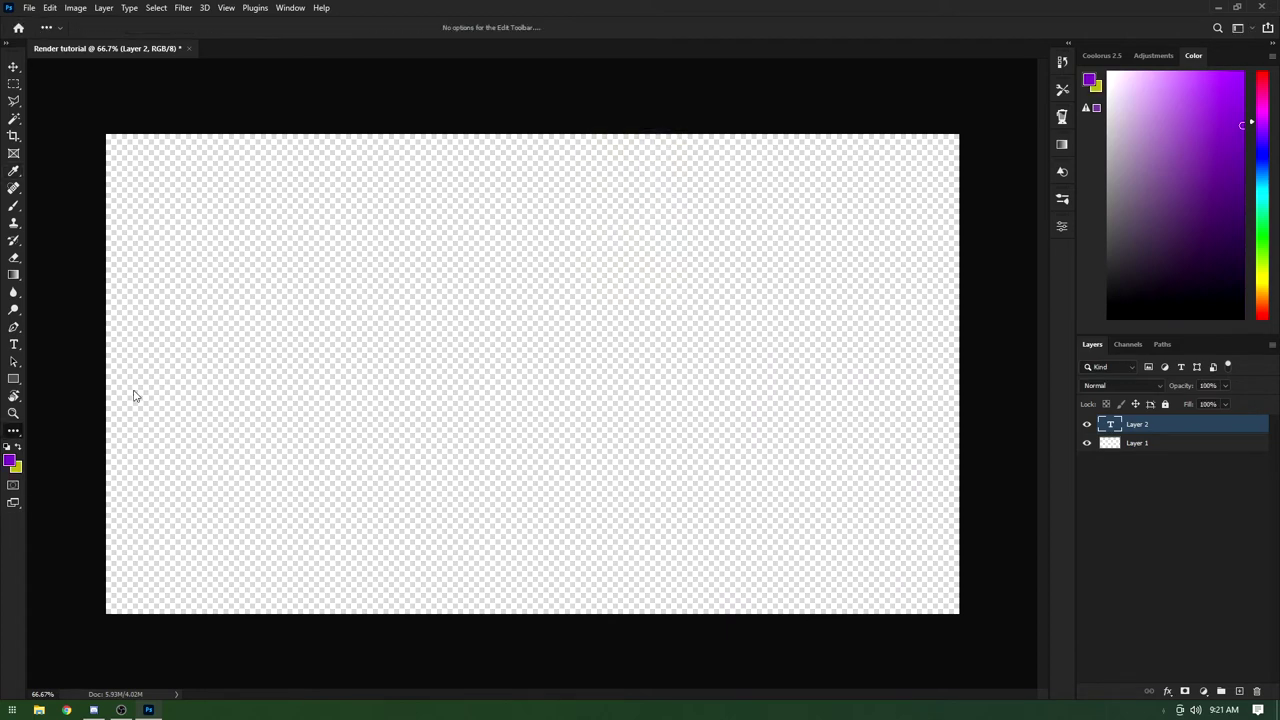
Step: Swap the foreground and background colours back and forth several times
click(16, 450)
click(16, 450)
click(16, 450)
click(16, 450)
click(16, 450)
click(16, 450)
click(16, 450)
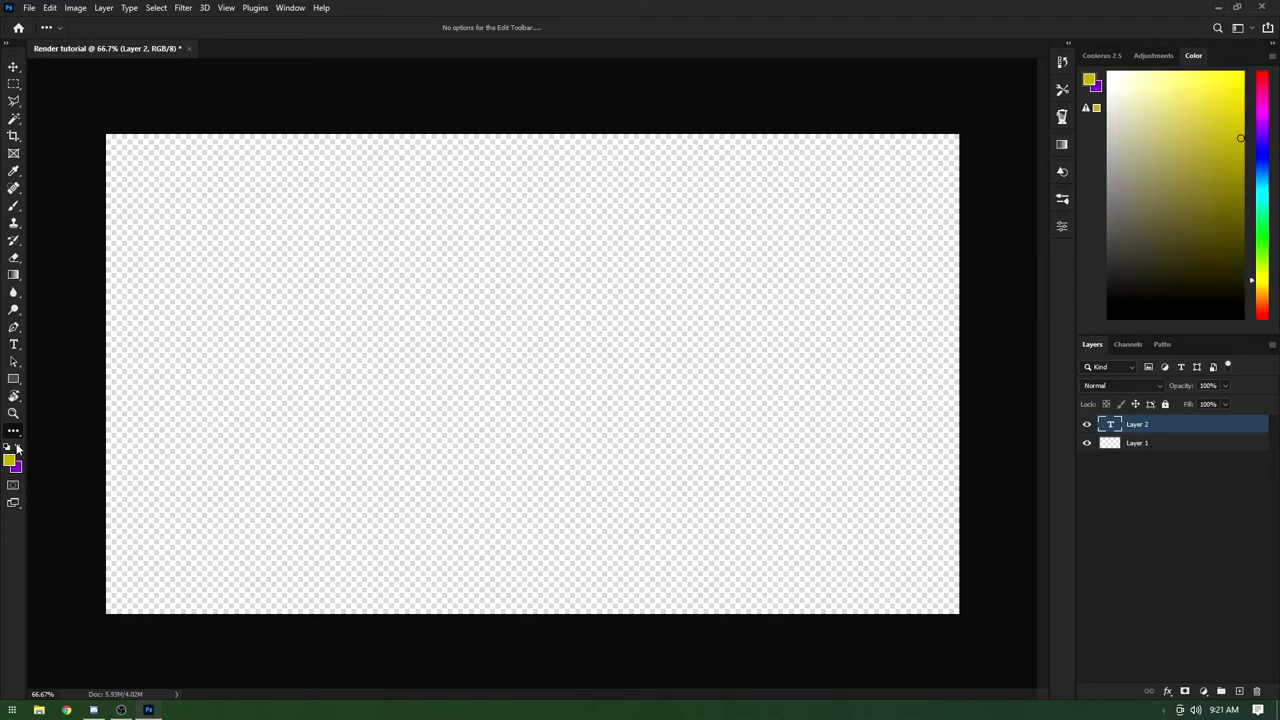
click(16, 450)
click(16, 450)
click(16, 450)
click(16, 450)
Step: Reset the colours to default black and white, try swapping them, and activate the Move Tool
click(7, 447)
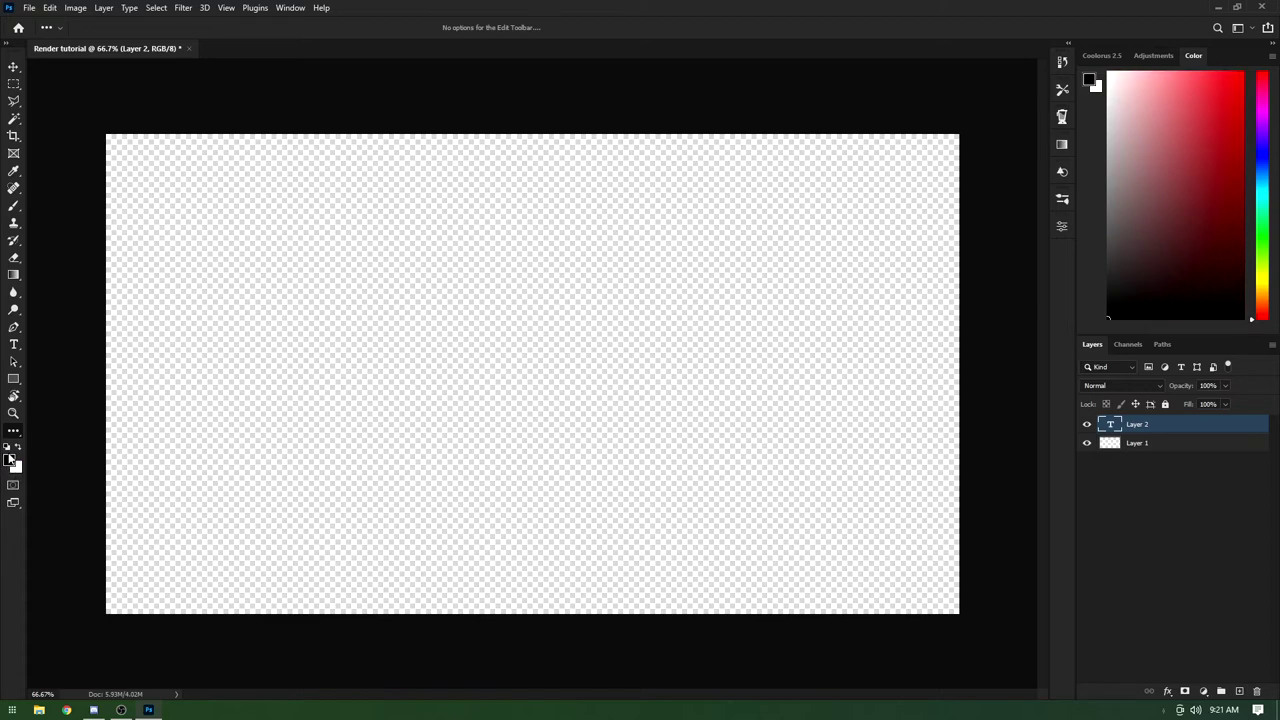
click(16, 450)
click(16, 450)
key(v)
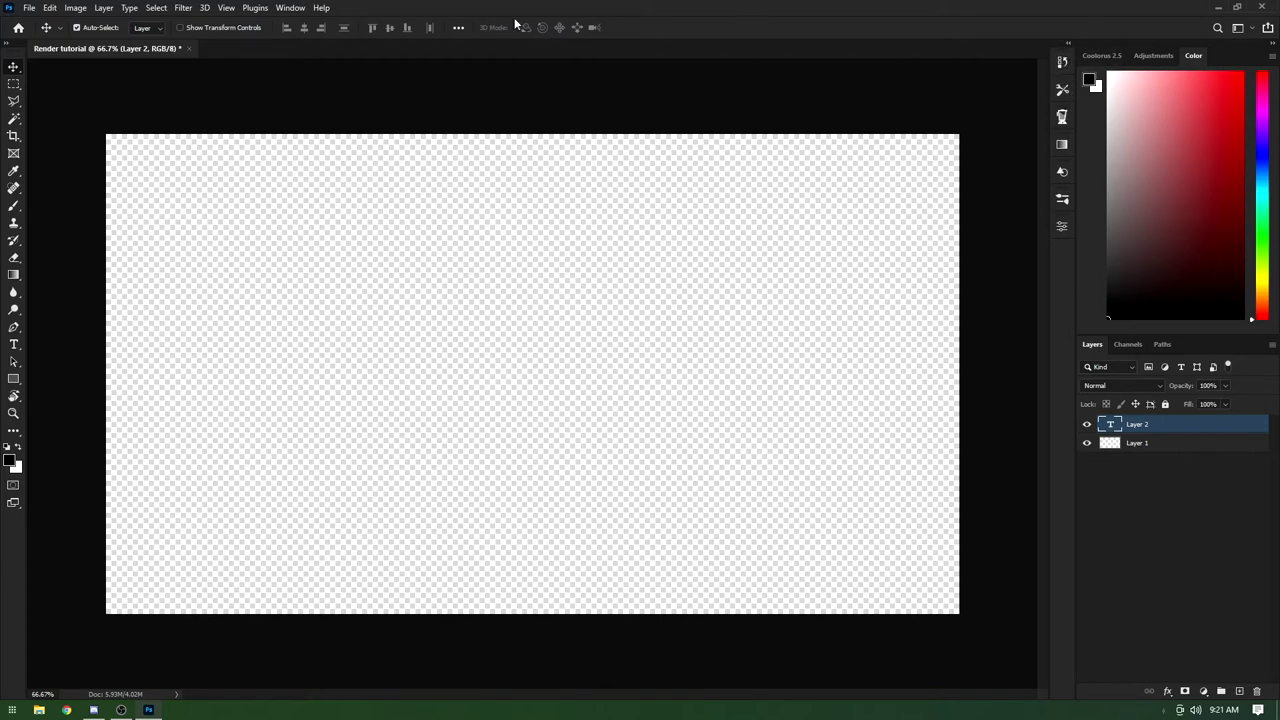
Step: Examine the document's list of recorded history states from newest to oldest and close it again
click(1062, 63)
scroll(960, 180, up, 8)
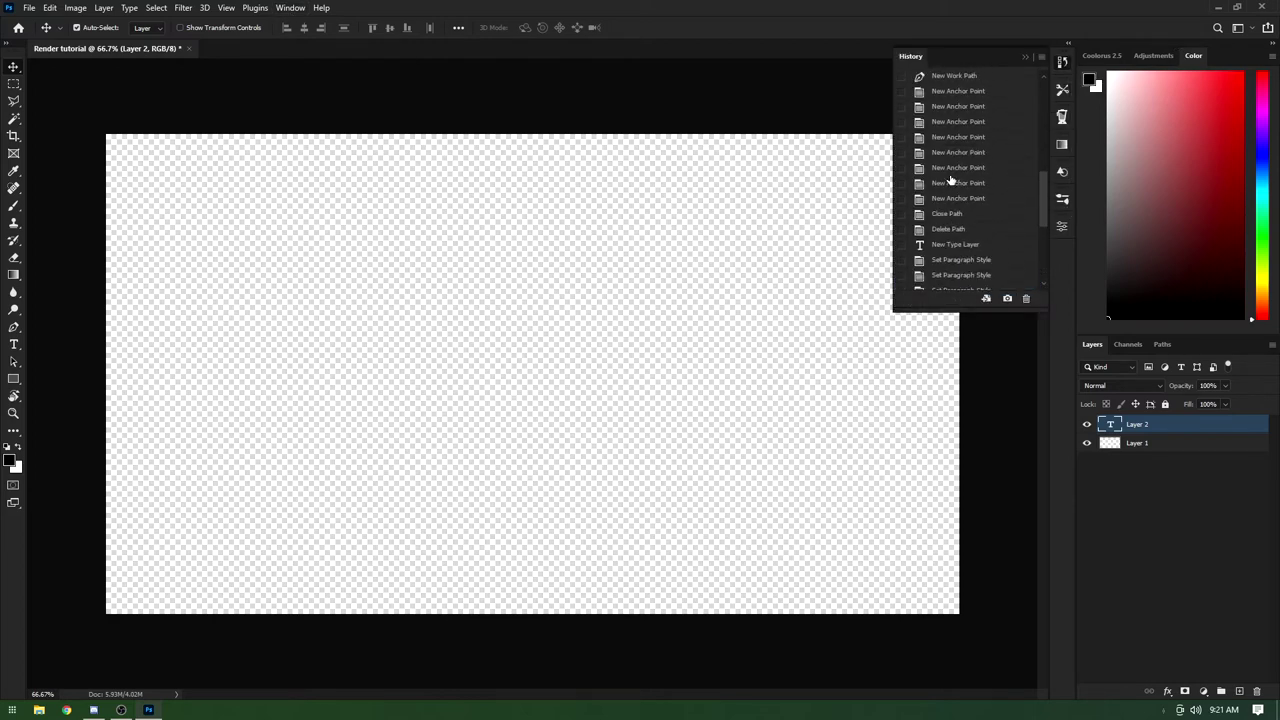
scroll(975, 170, up, 10)
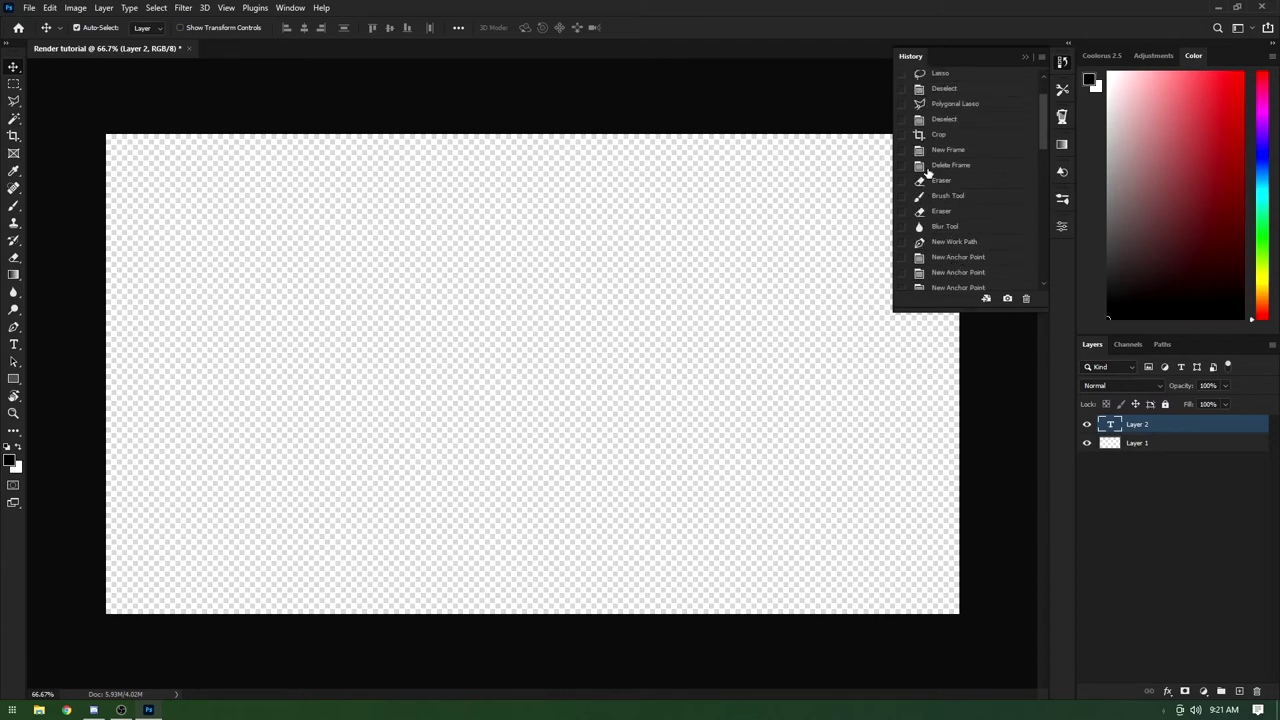
drag(1046, 111, 1048, 258)
click(1024, 57)
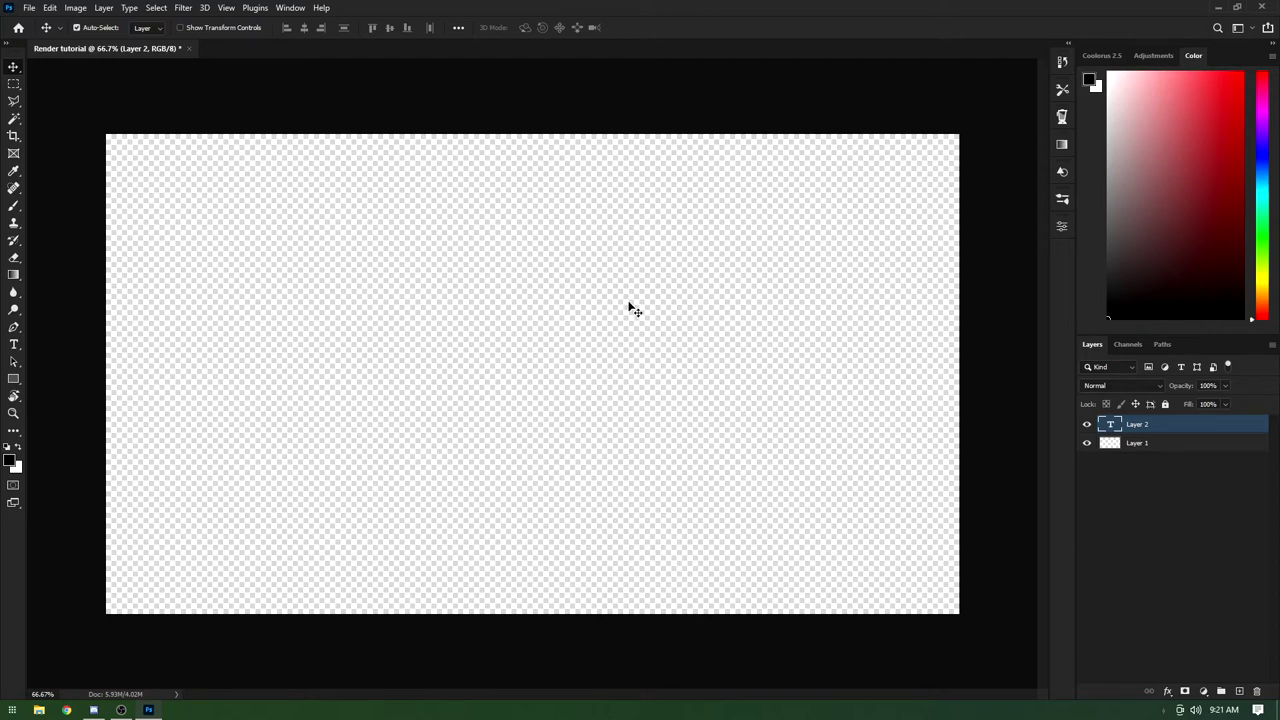
click(1063, 61)
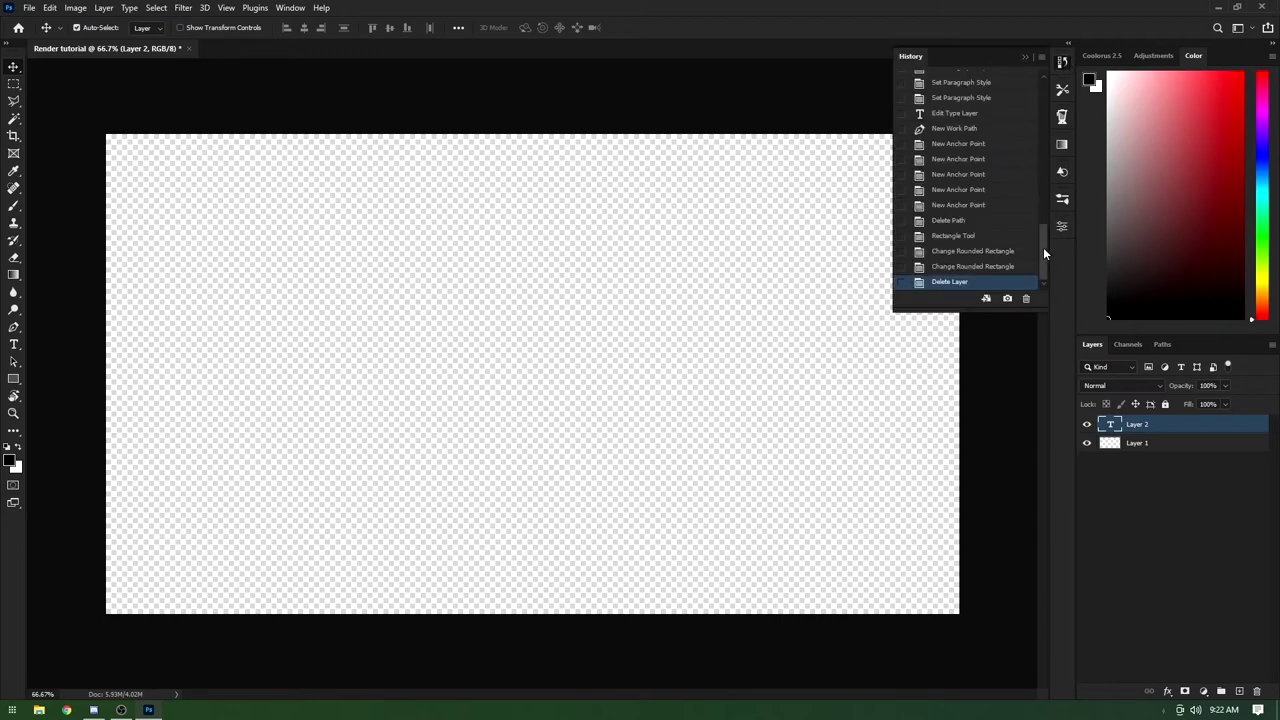
scroll(1000, 200, up, 8)
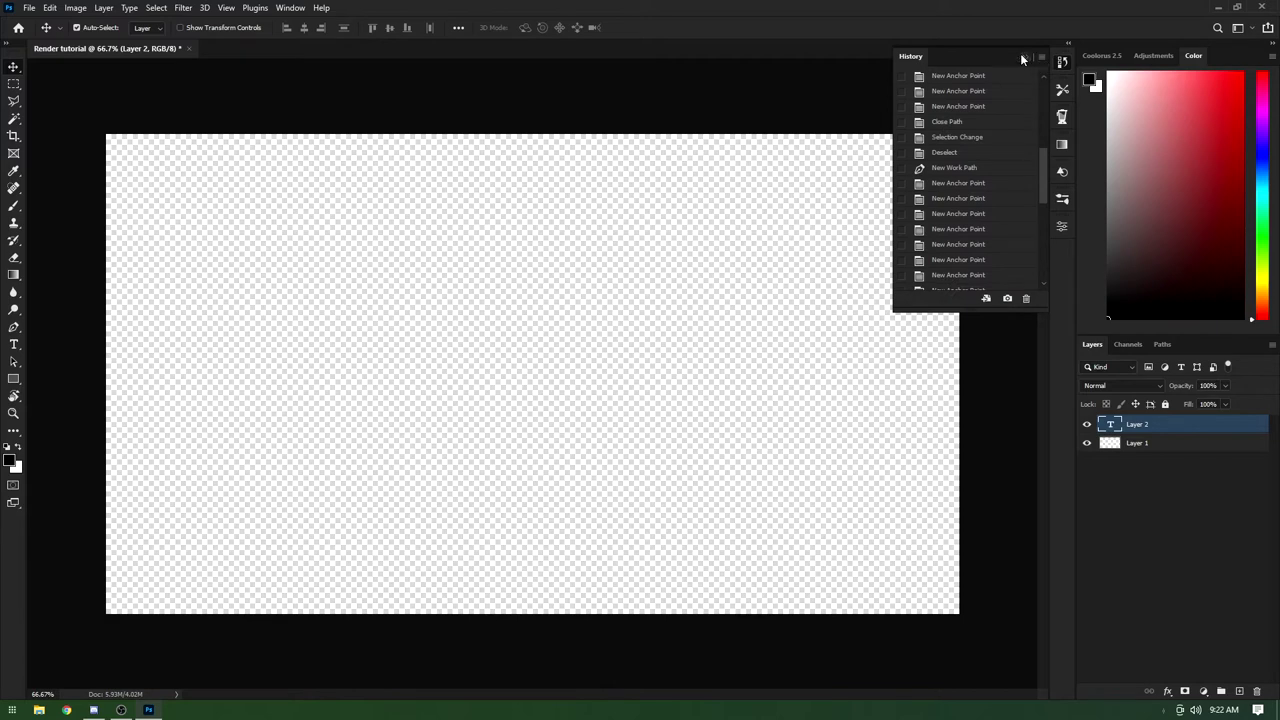
click(1025, 57)
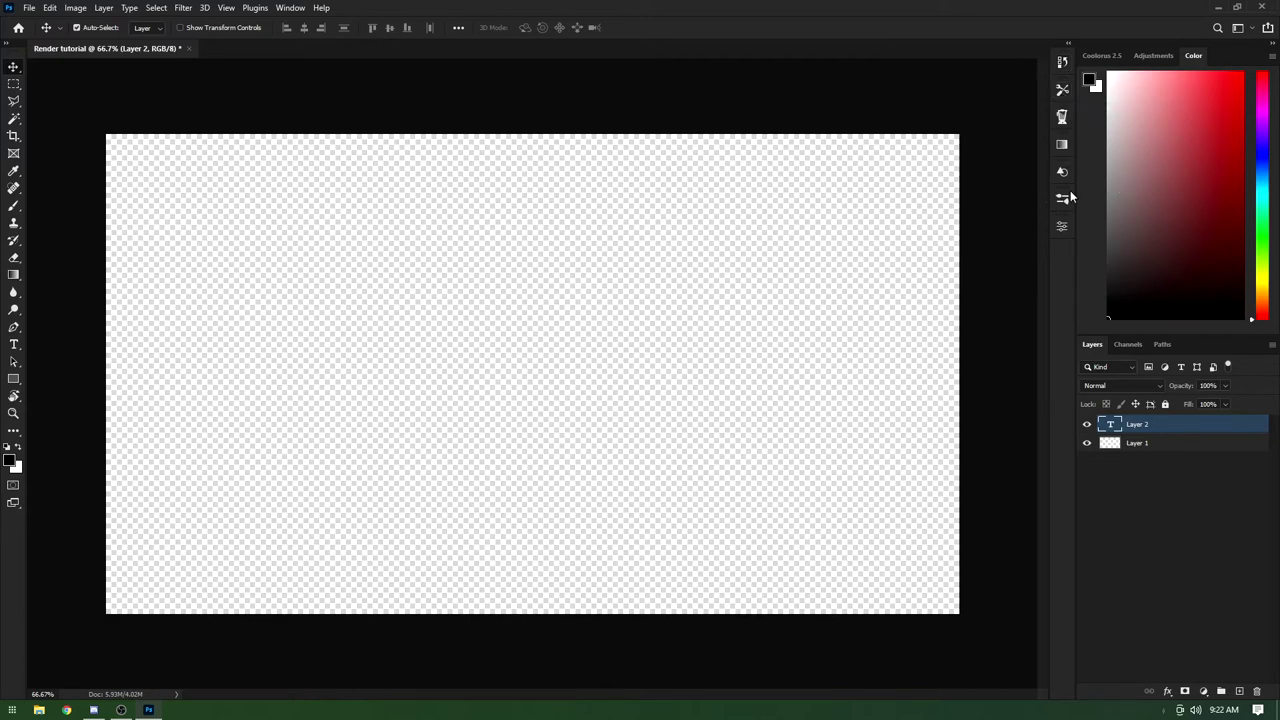
Step: Look through the collapsed side panels, including Properties, Brushes, Shapes and Sblended (Demo), closing each one again
click(1060, 230)
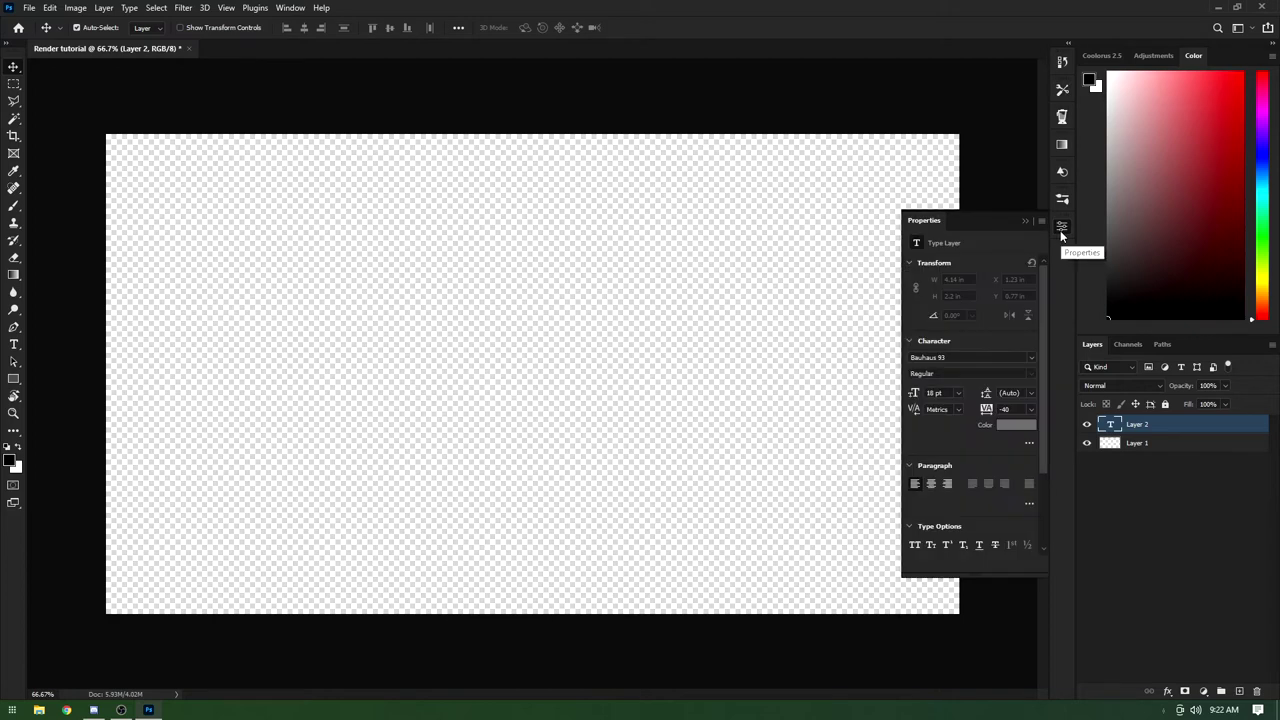
click(1060, 230)
click(1062, 203)
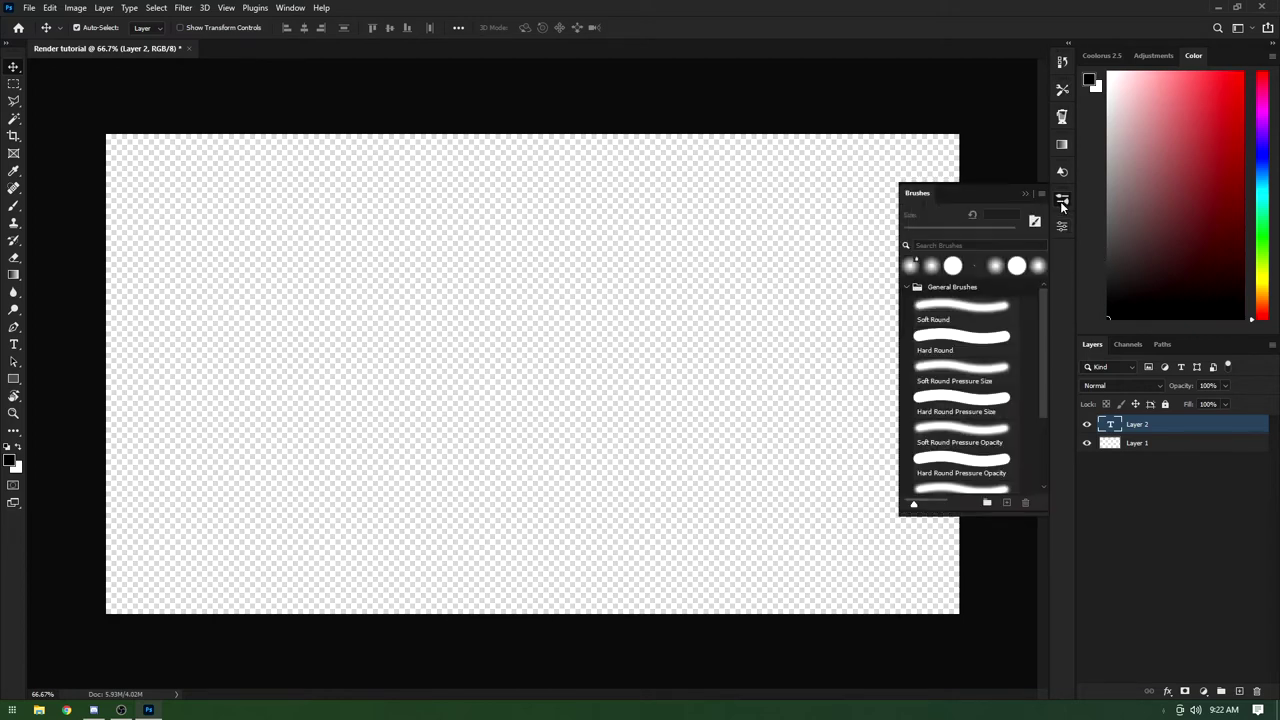
click(1062, 203)
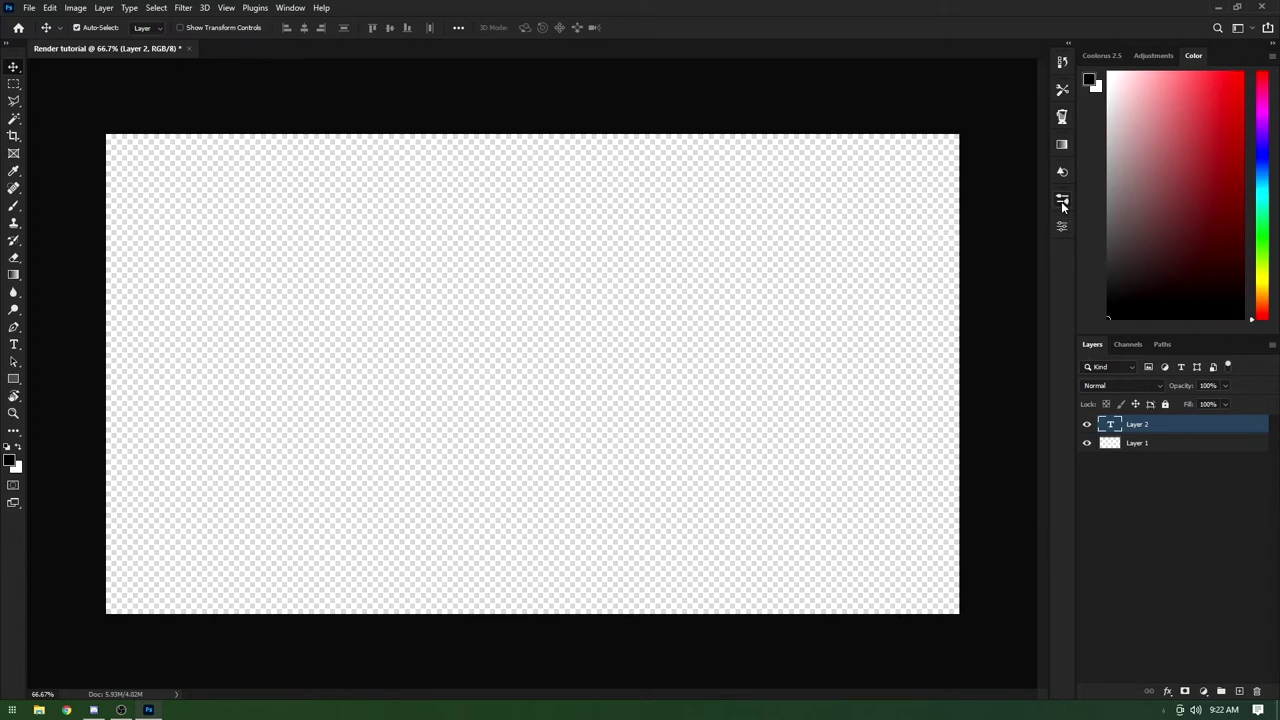
click(1062, 174)
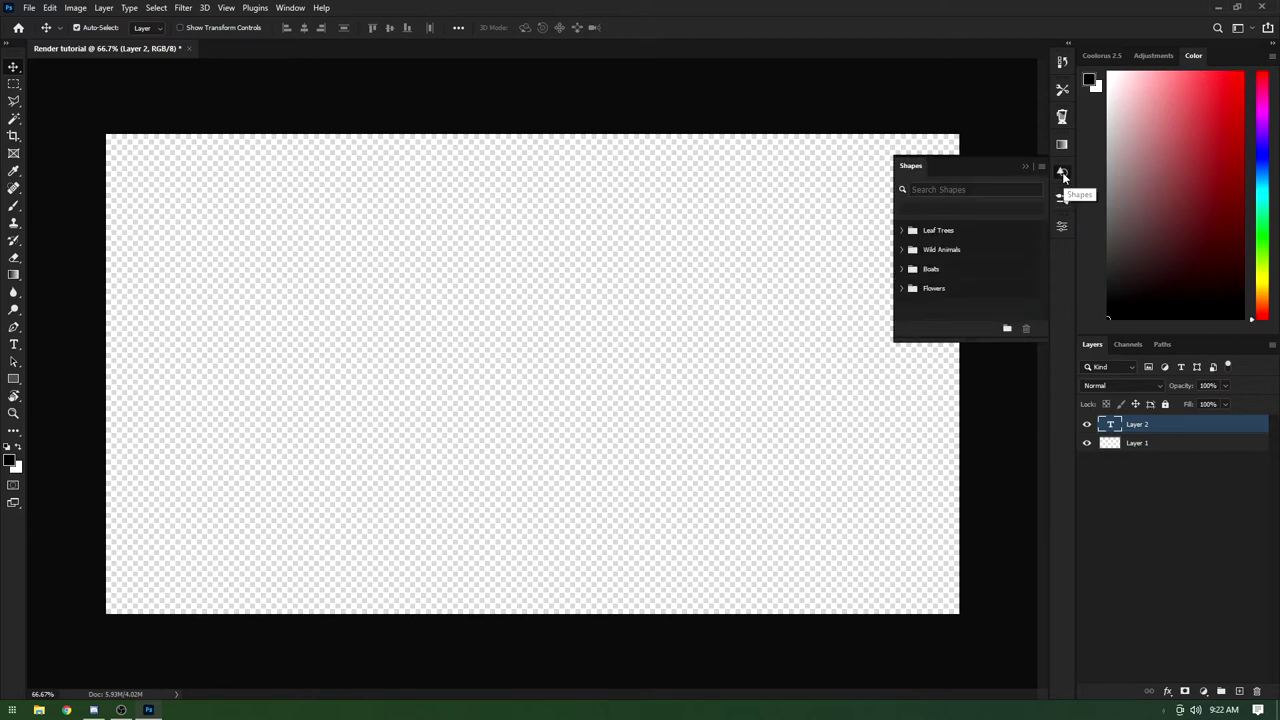
click(1062, 174)
click(1062, 145)
click(1062, 147)
click(1062, 119)
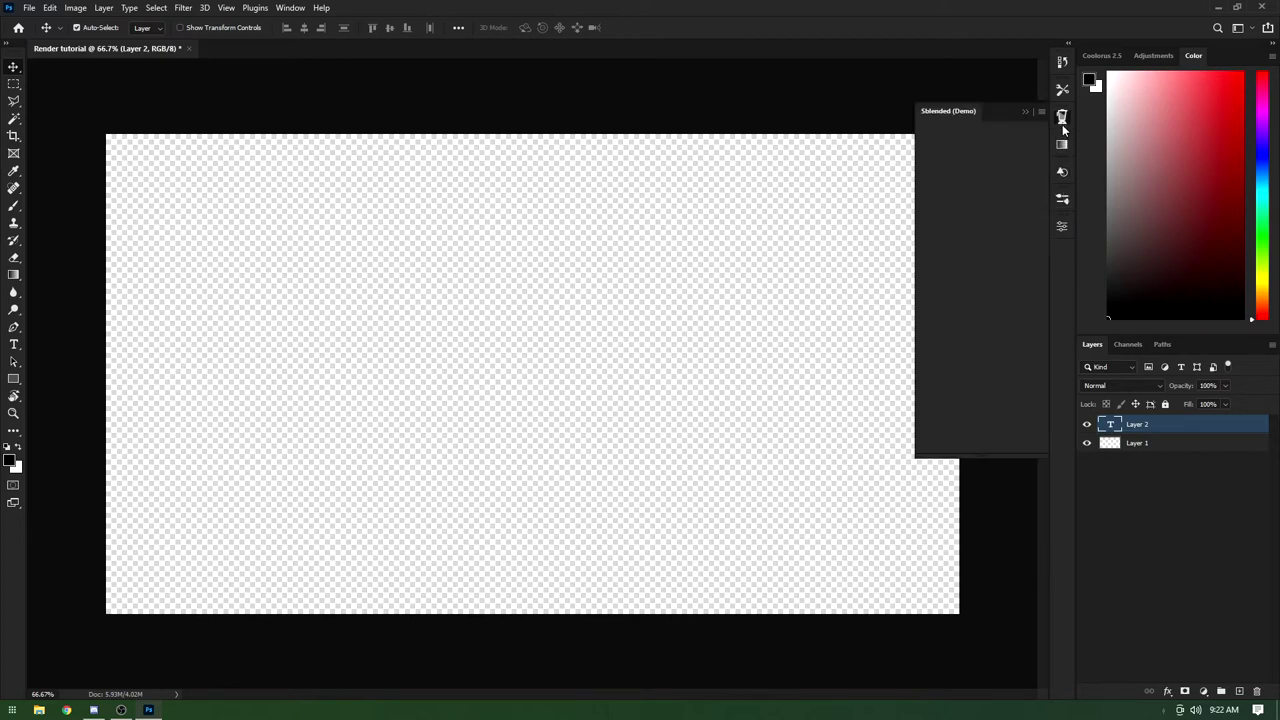
click(1024, 112)
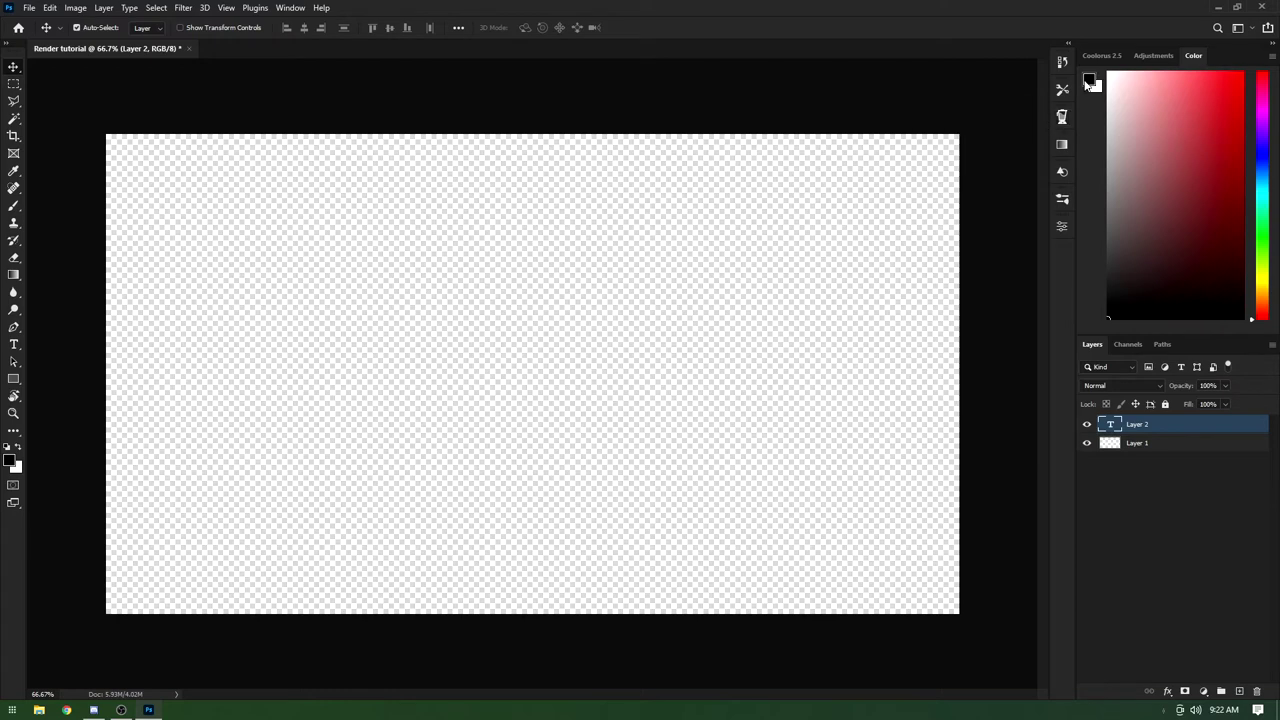
click(1062, 91)
click(1062, 91)
Step: Pick a bright, saturated foreground colour and run its hue through green and magenta to red FF002A
click(1170, 133)
click(1237, 127)
click(1264, 151)
click(1264, 232)
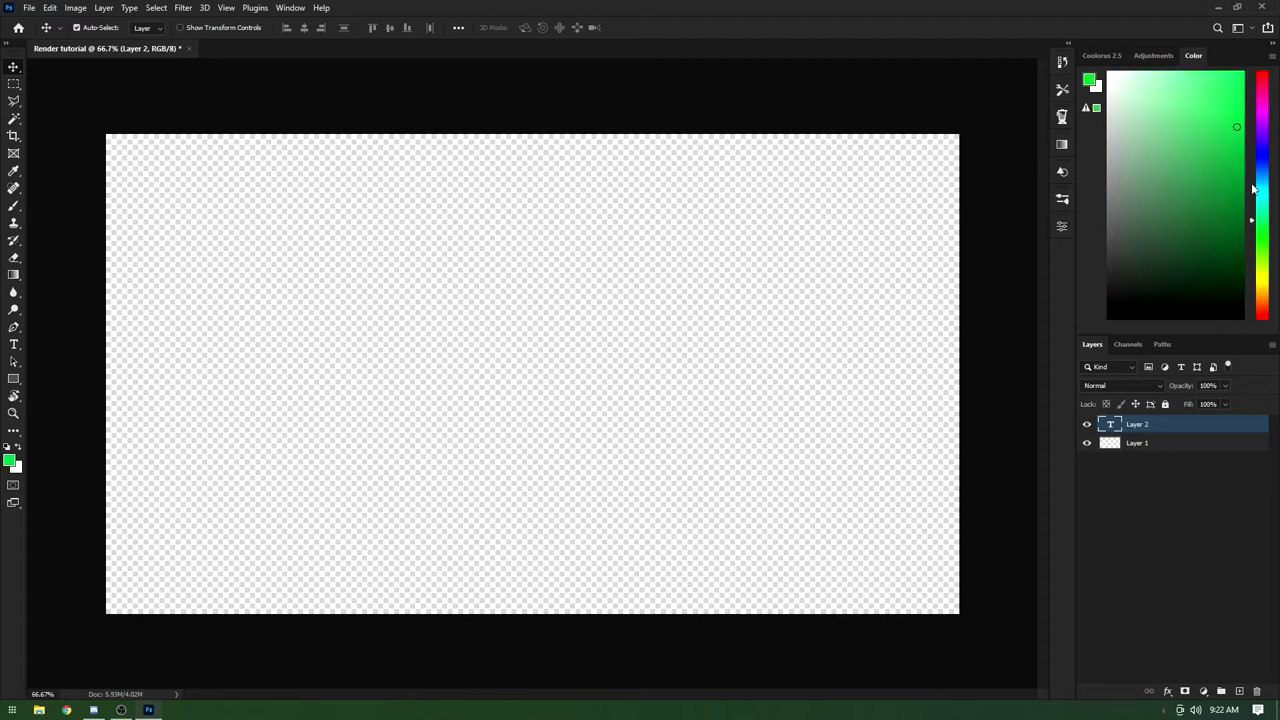
click(1264, 112)
click(1264, 78)
Step: Shift the foreground colour to FF0042 on the Coolorus colour wheel and look at the available adjustments
click(1101, 55)
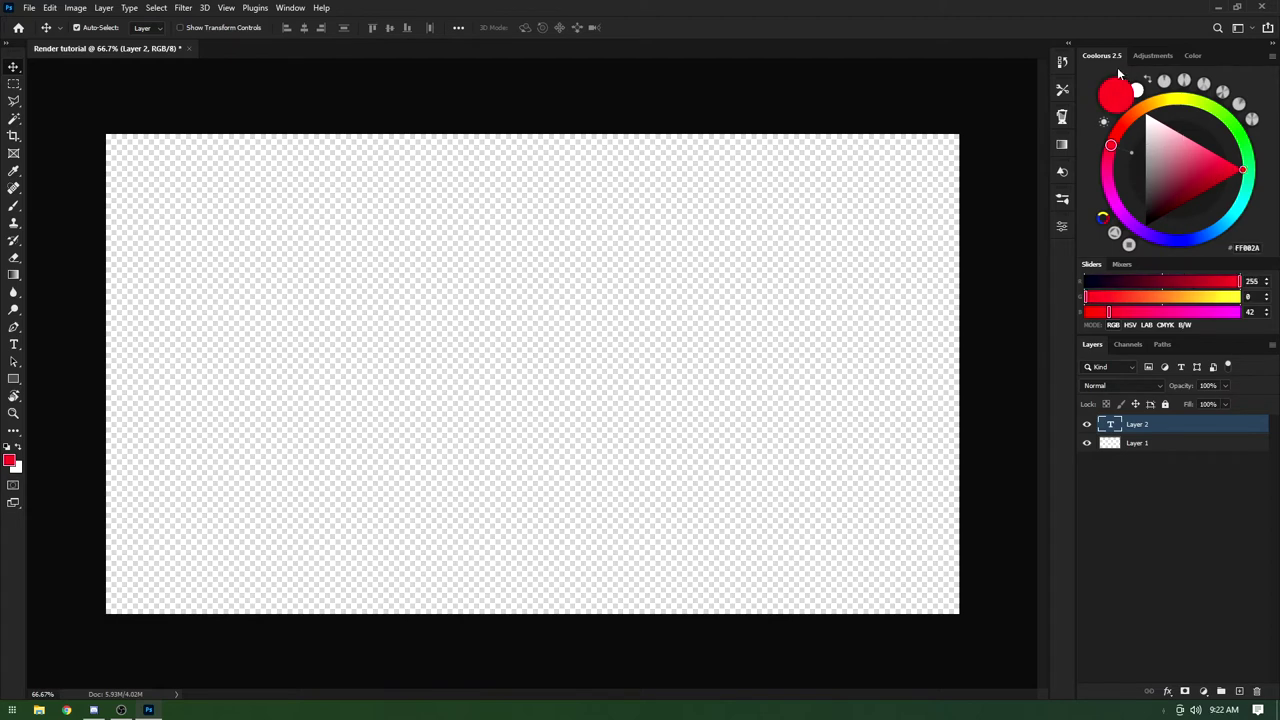
click(1108, 153)
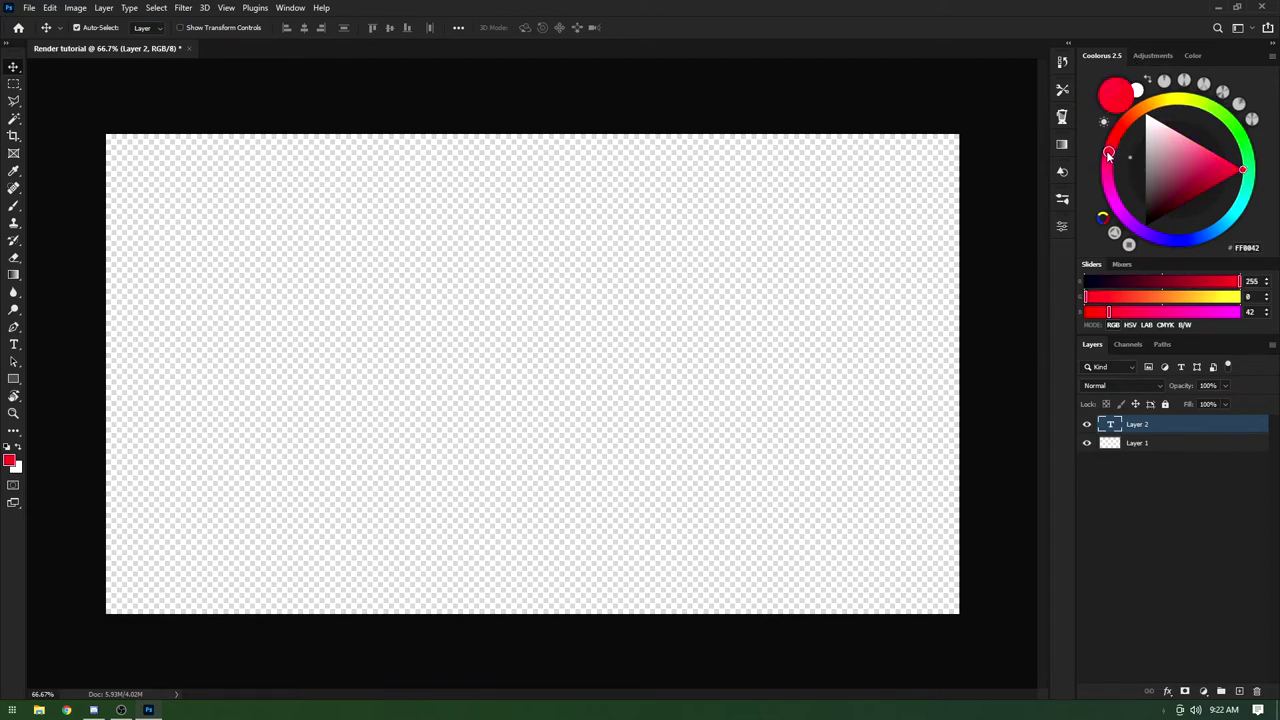
click(1190, 56)
click(1160, 55)
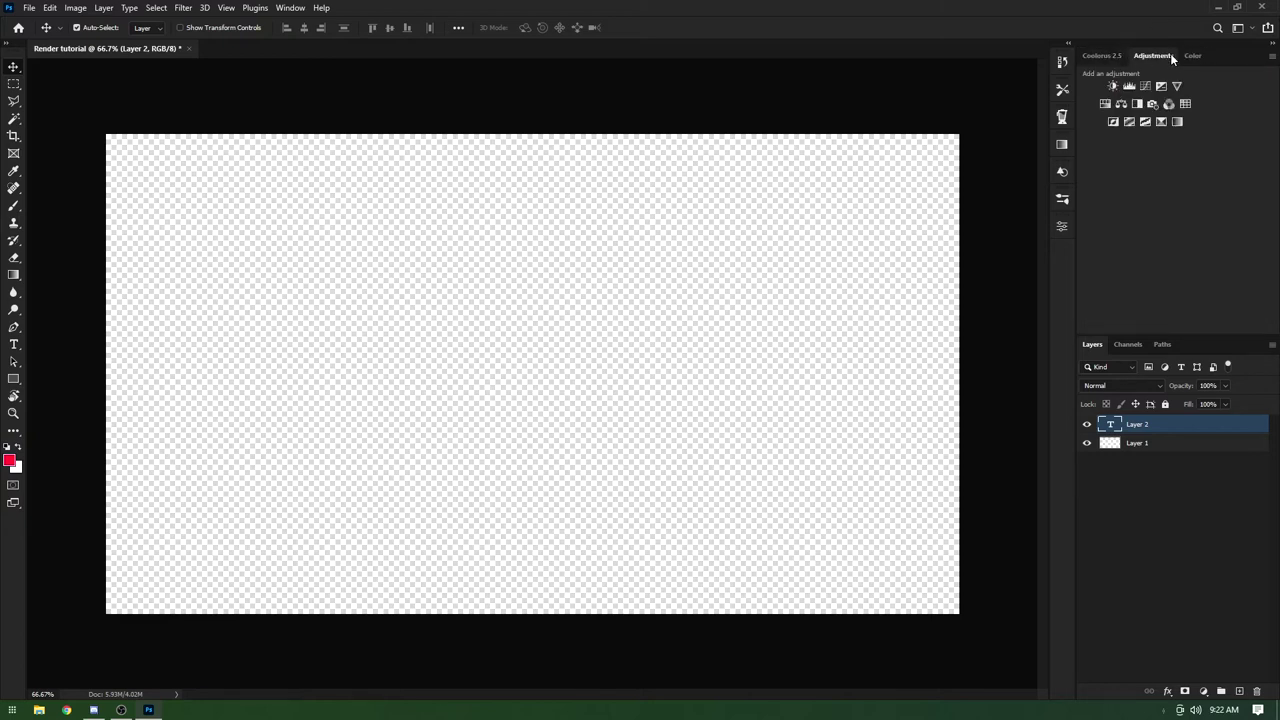
click(1190, 56)
click(1102, 55)
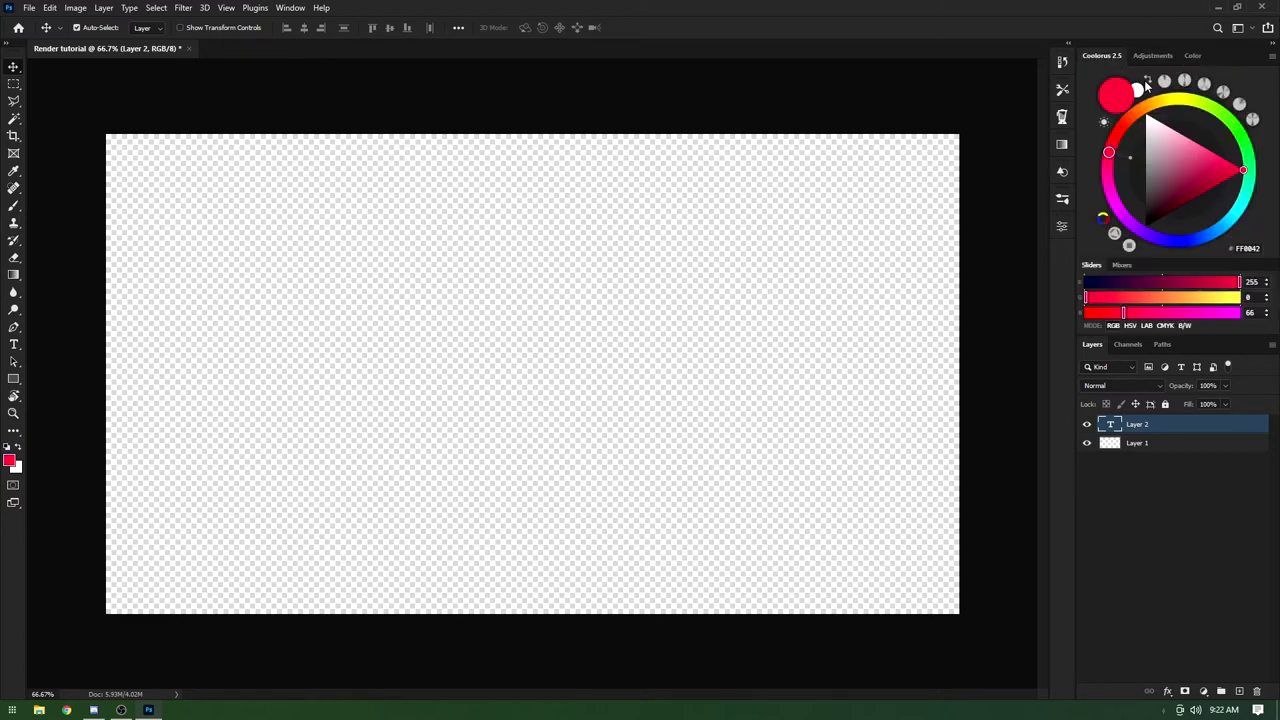
Step: Swap the foreground and background colours, try several hues on the Coolorus wheel, and return to the standard colour picker
click(1148, 81)
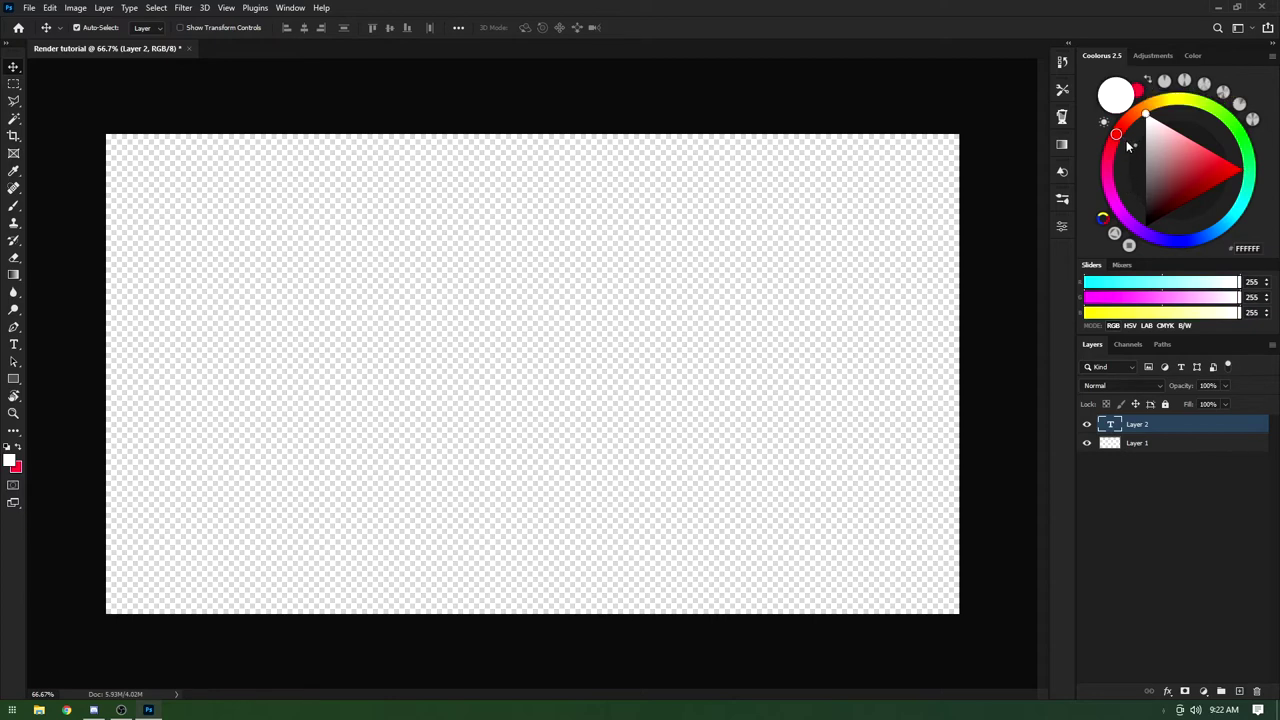
drag(1126, 140, 1112, 203)
mouse_move(1273, 178)
mouse_down()
mouse_move(1205, 135)
mouse_move(1150, 160)
mouse_move(1159, 173)
mouse_move(1180, 160)
mouse_move(1162, 153)
mouse_move(1188, 228)
mouse_move(1205, 186)
mouse_up()
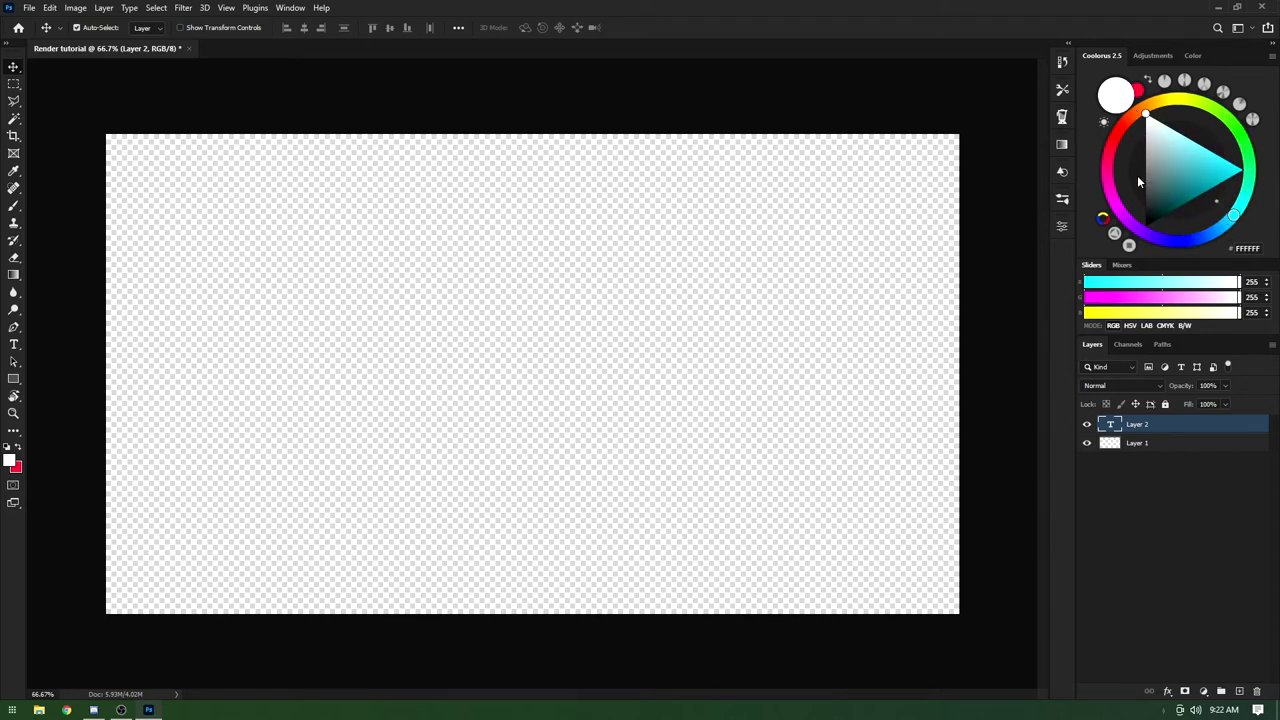
mouse_move(1143, 123)
mouse_down()
mouse_move(1125, 178)
mouse_move(1195, 128)
mouse_move(1210, 200)
mouse_move(1118, 180)
mouse_move(1113, 197)
mouse_move(1249, 174)
mouse_up()
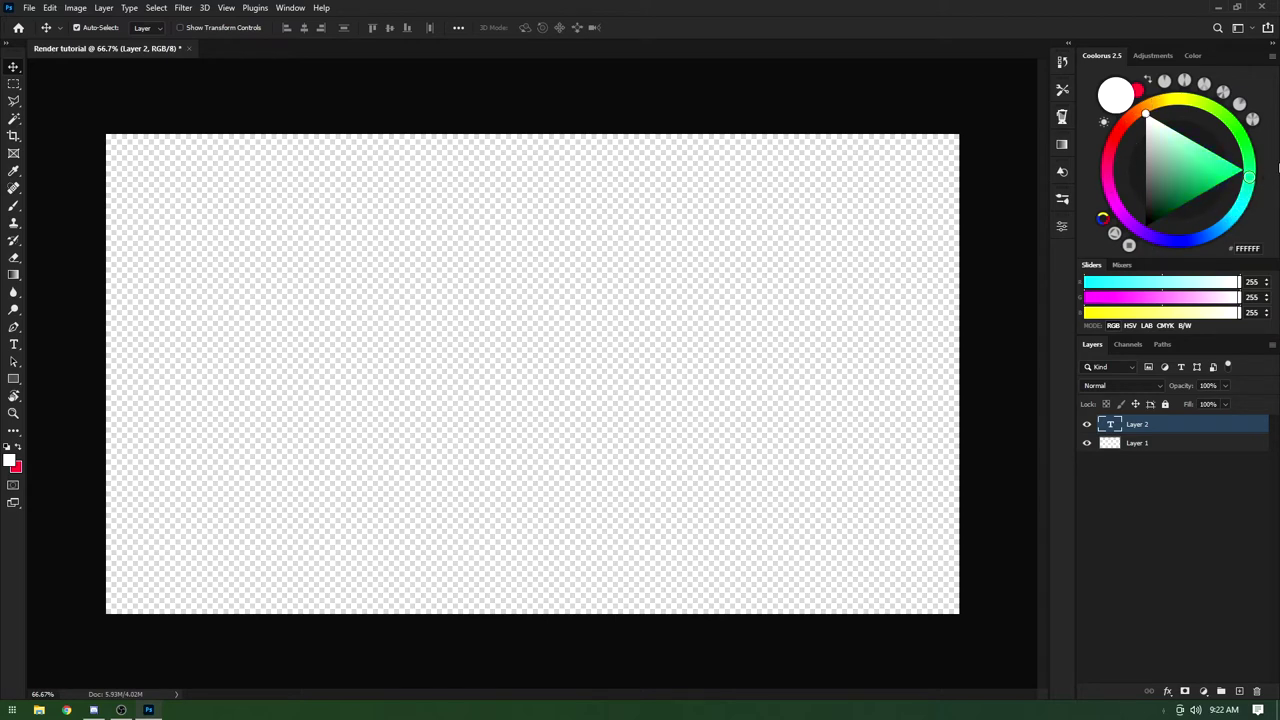
key(F6)
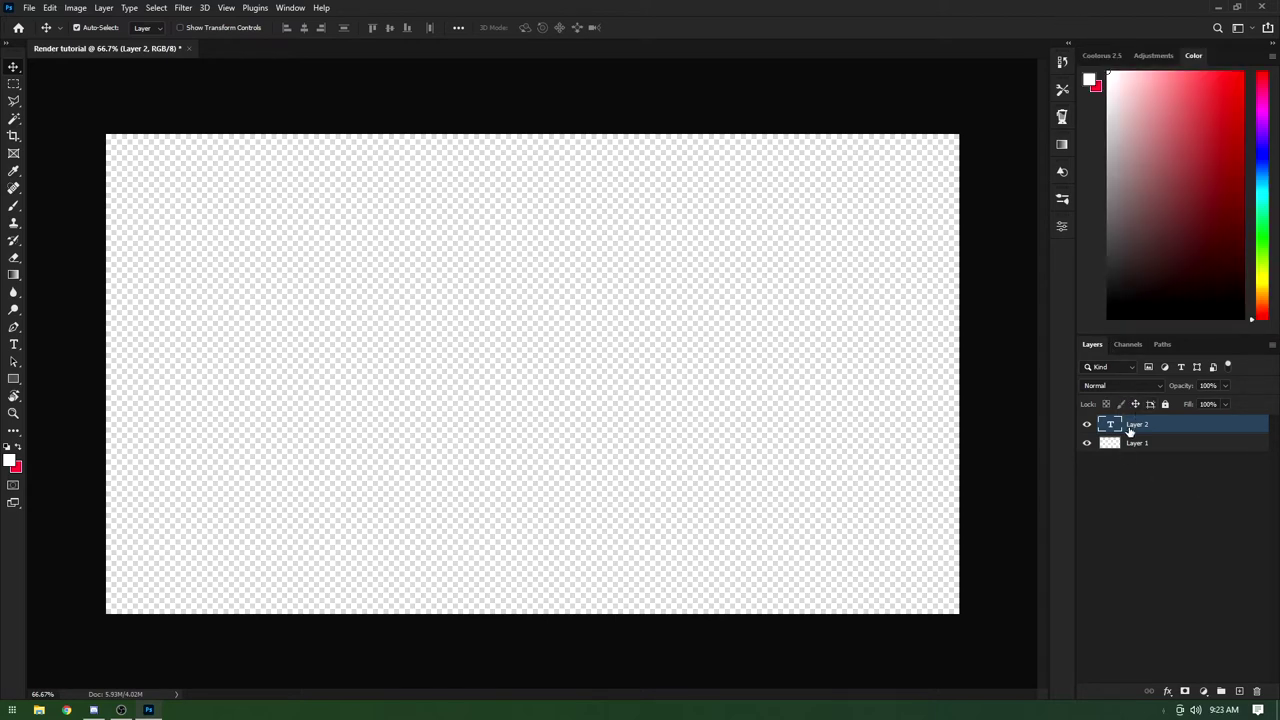
Step: Deselect all layers and select the text layer Layer 2 again
click(1157, 512)
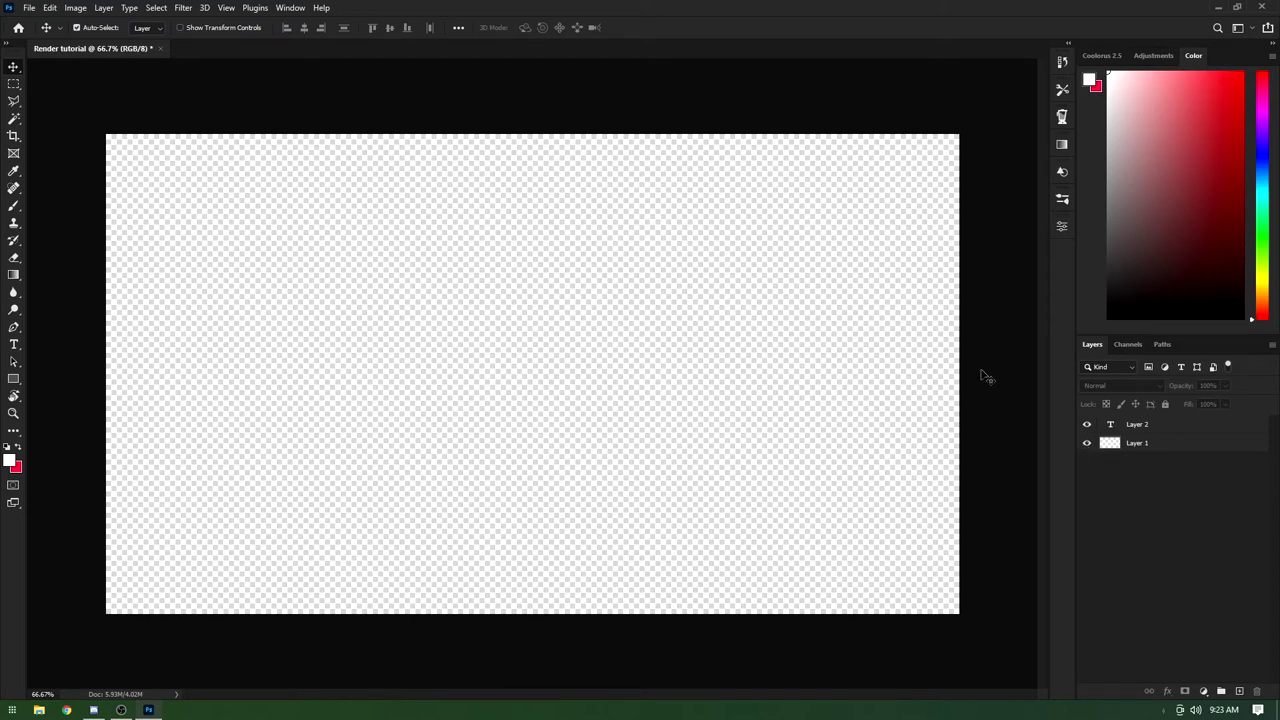
click(1144, 425)
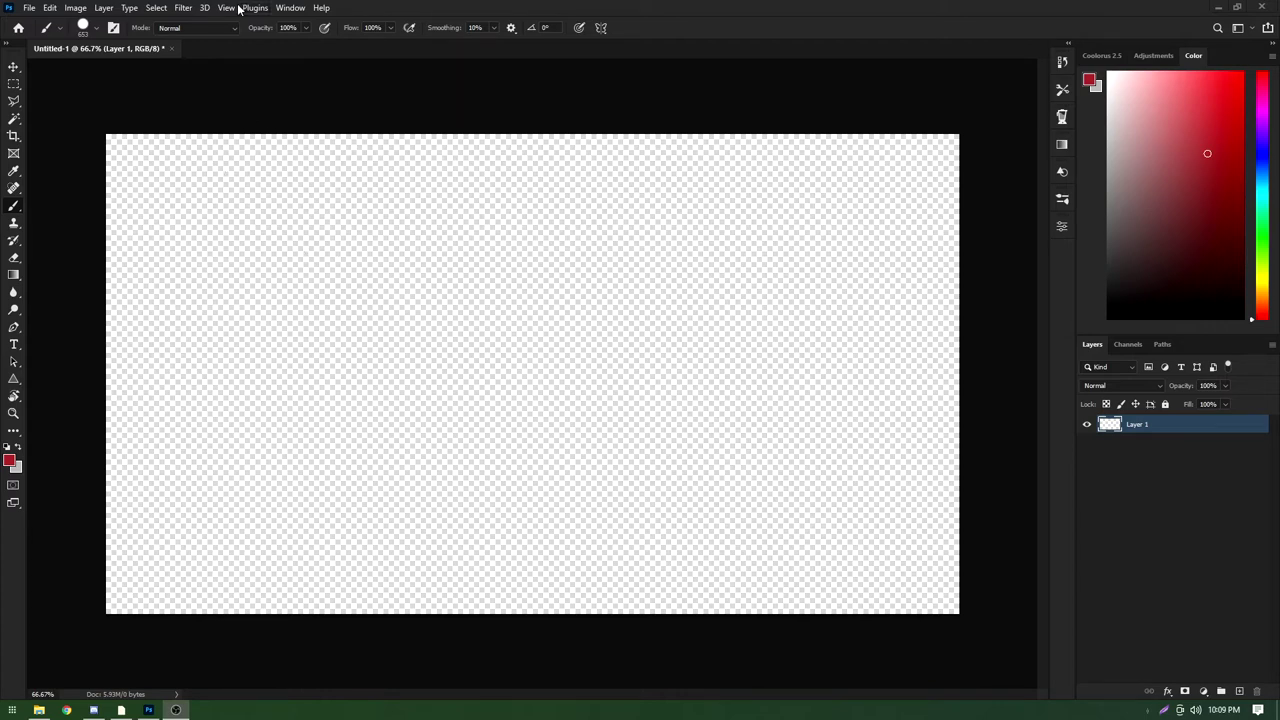
Step: Try to open the Filter Gallery on the empty Layer 1 of Untitled-1
click(185, 8)
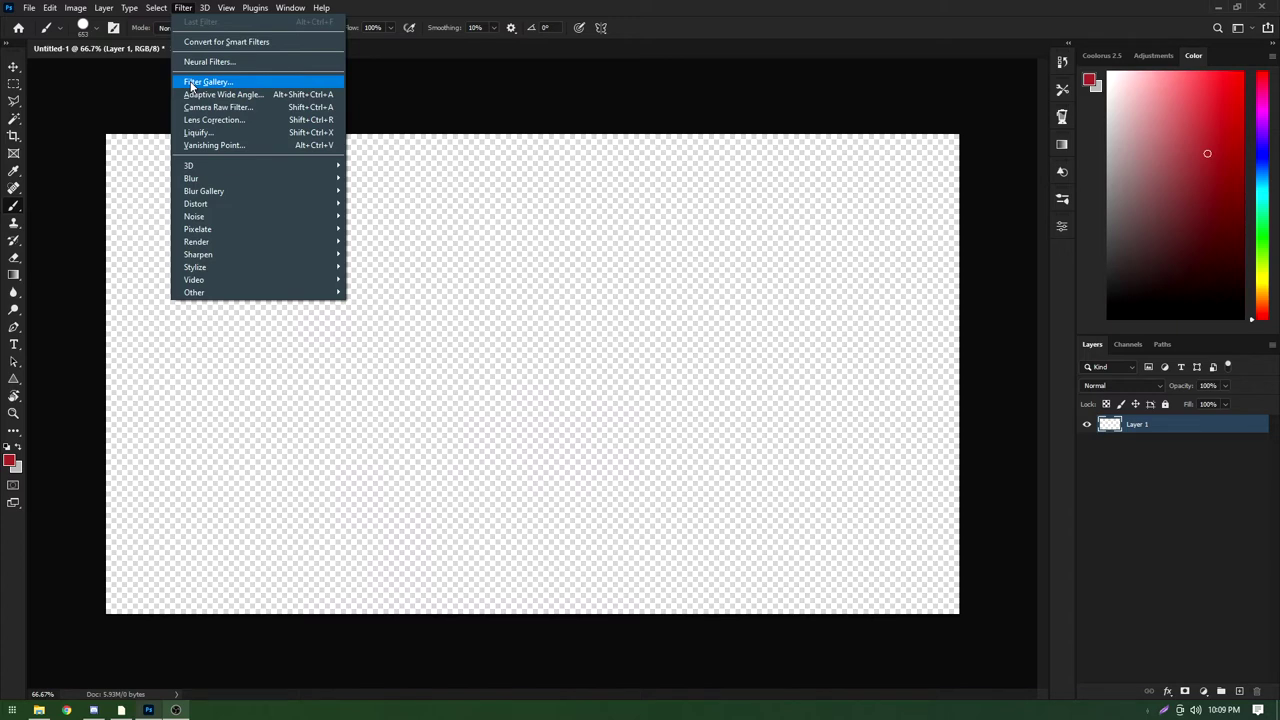
click(191, 84)
click(607, 265)
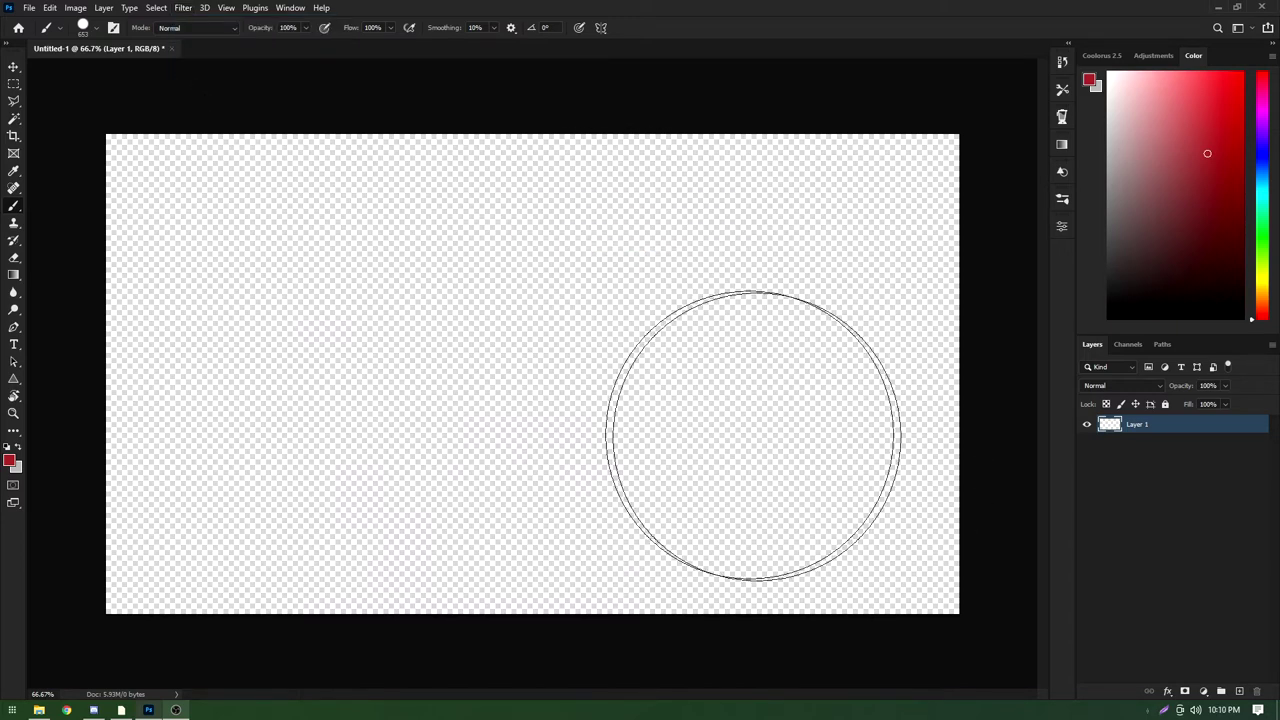
Step: Paint a large red blob on Layer 1 and open the Filter Gallery for it
drag(540, 405, 500, 380)
click(183, 8)
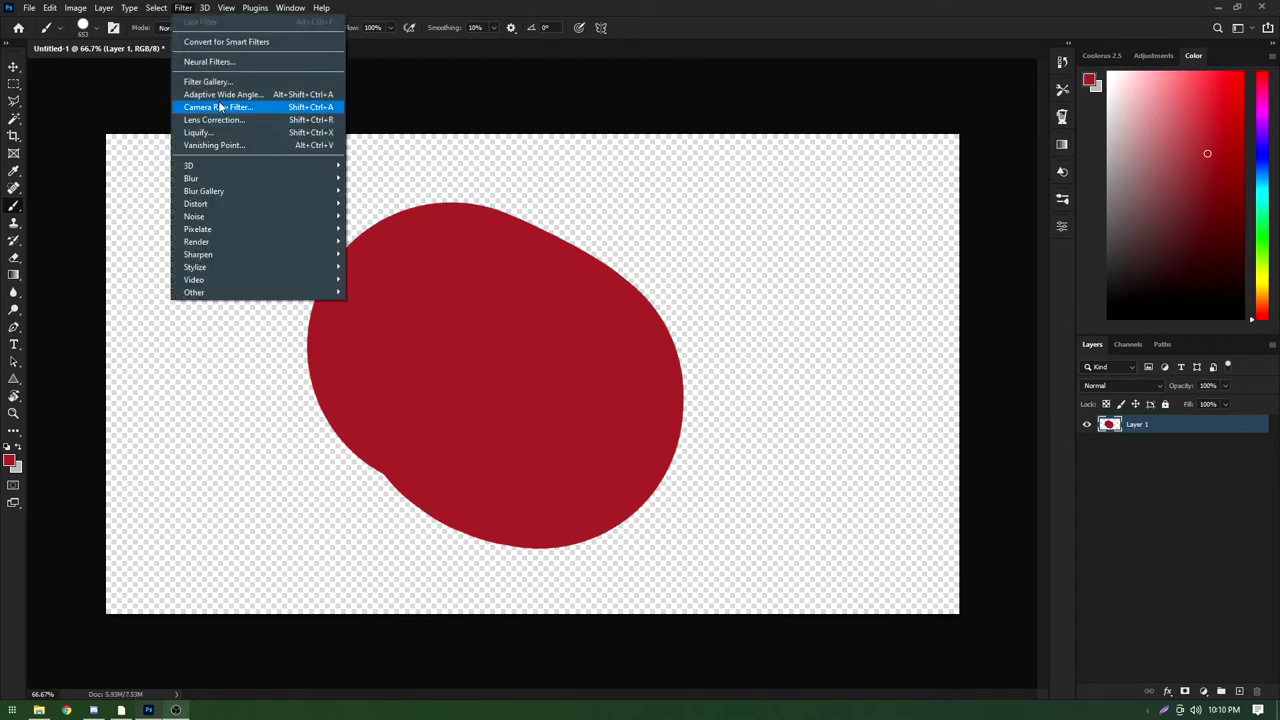
key(Escape)
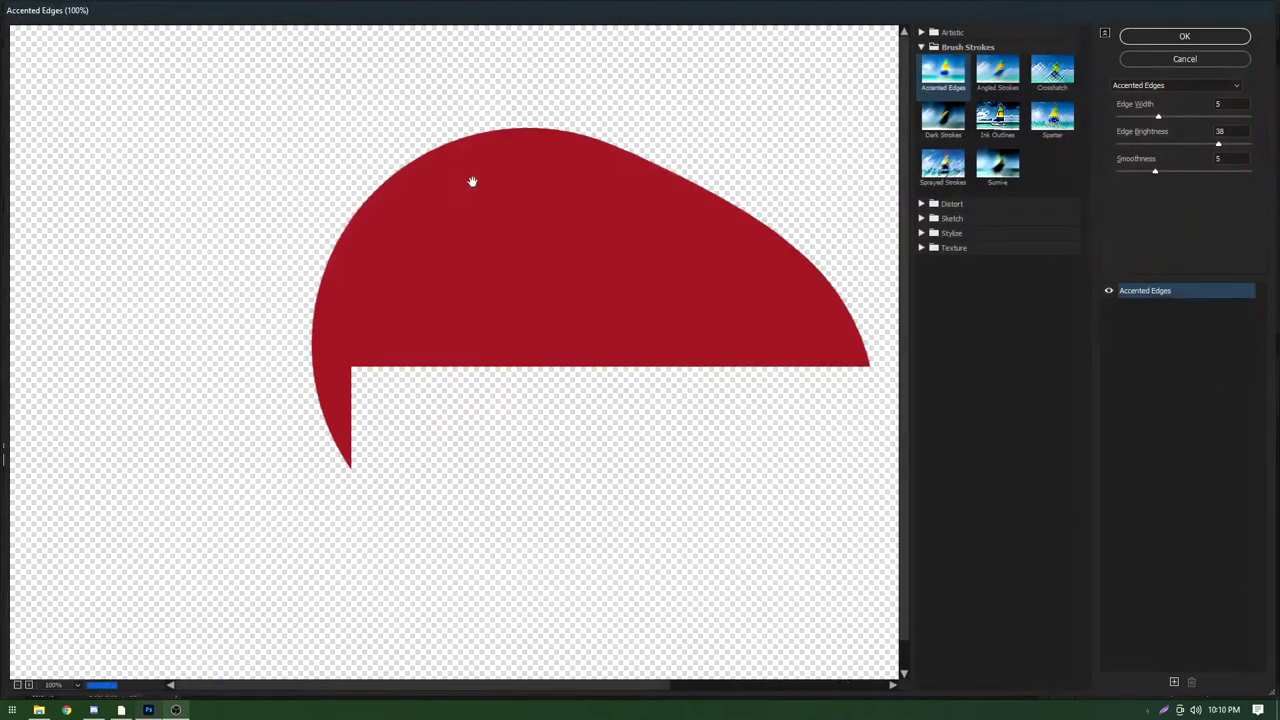
Step: Preview the Brush Strokes filters on the red blob, including Angled Strokes, Crosshatch, Ink Outlines, Dark Strokes, Sprayed Strokes, Sumi-e and Spatter
click(997, 72)
click(1052, 72)
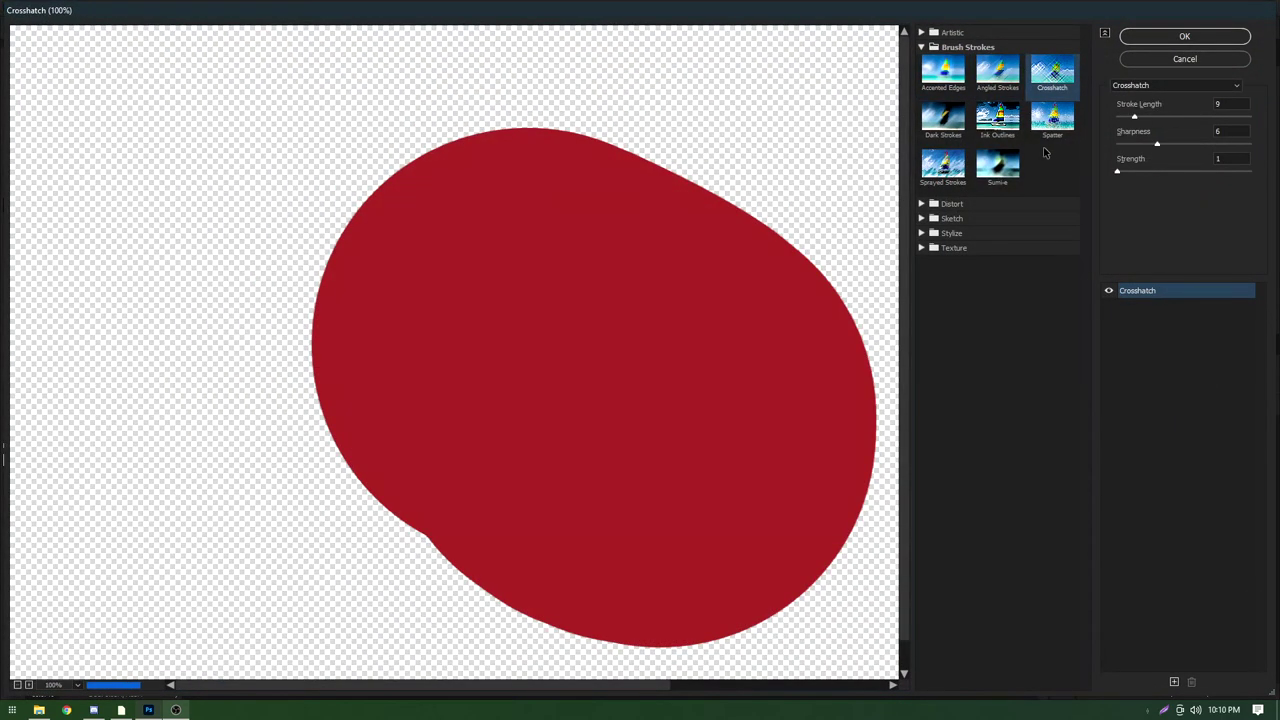
click(997, 117)
click(943, 117)
click(943, 164)
click(997, 164)
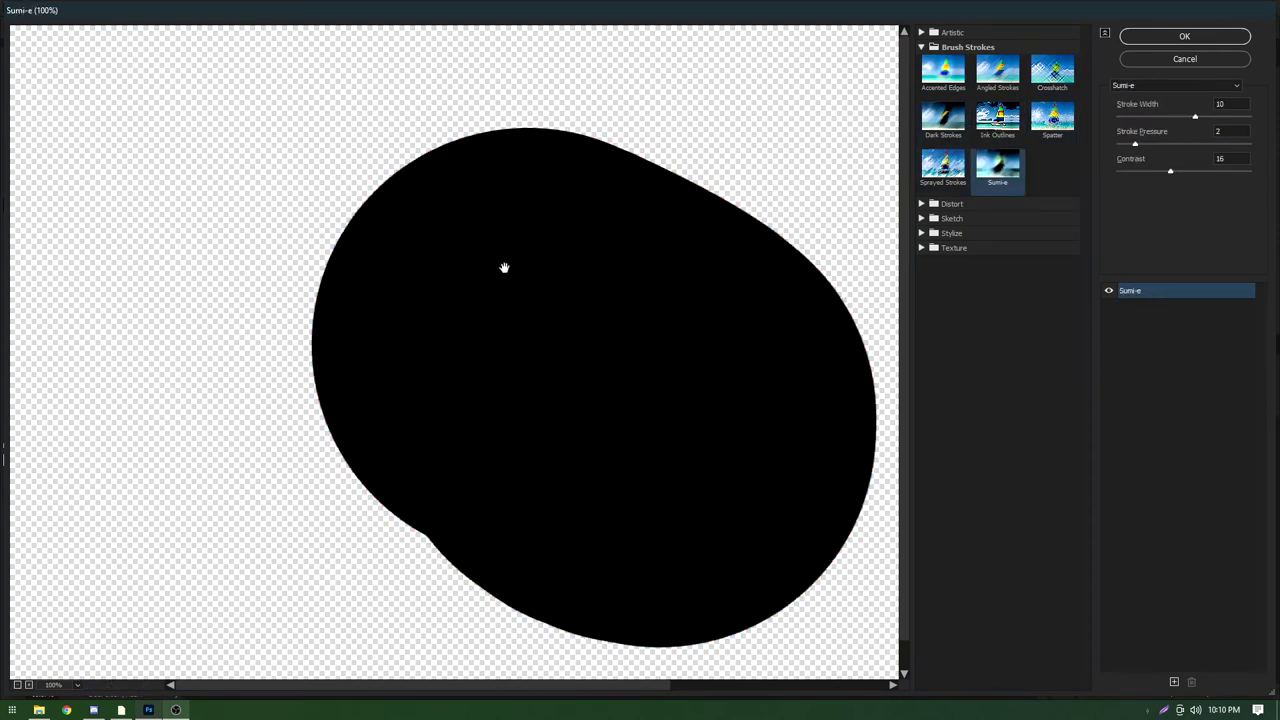
click(952, 166)
click(997, 117)
click(1052, 117)
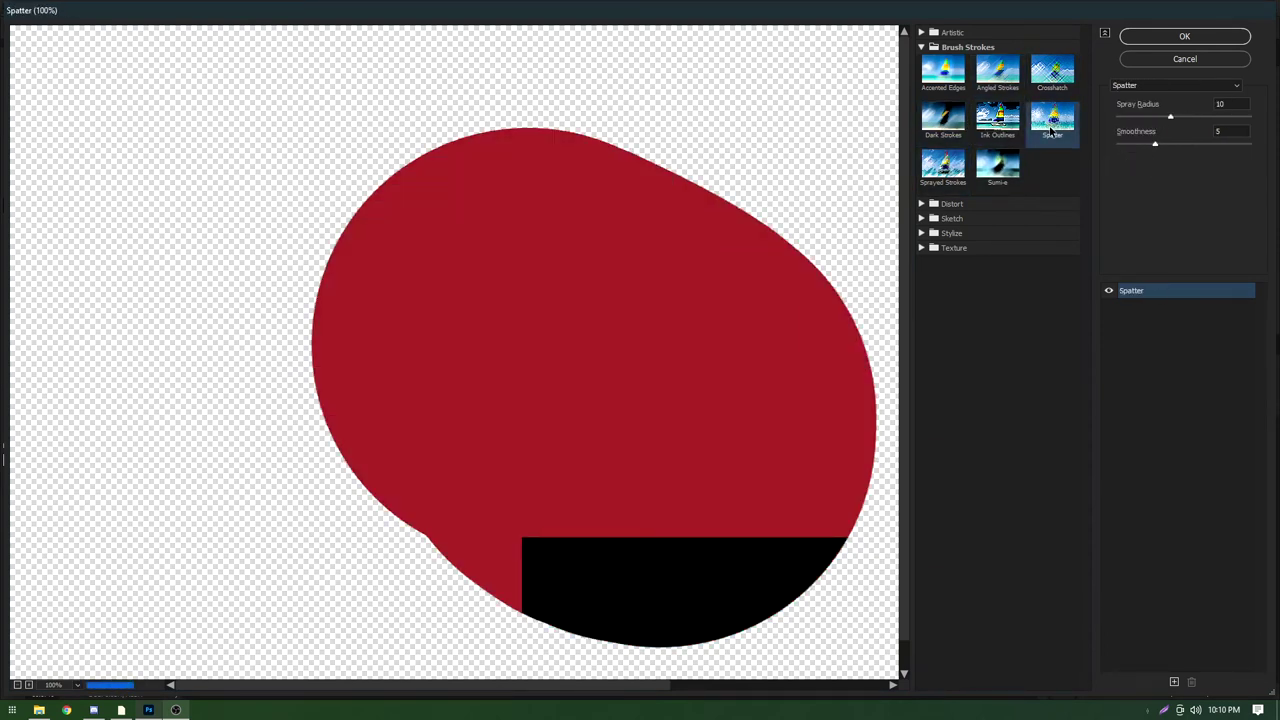
click(993, 73)
Step: Show the Distort filters and preview Sketch filters on the blob, such as Graphic Pen, Reticulation and Water Paper
click(922, 204)
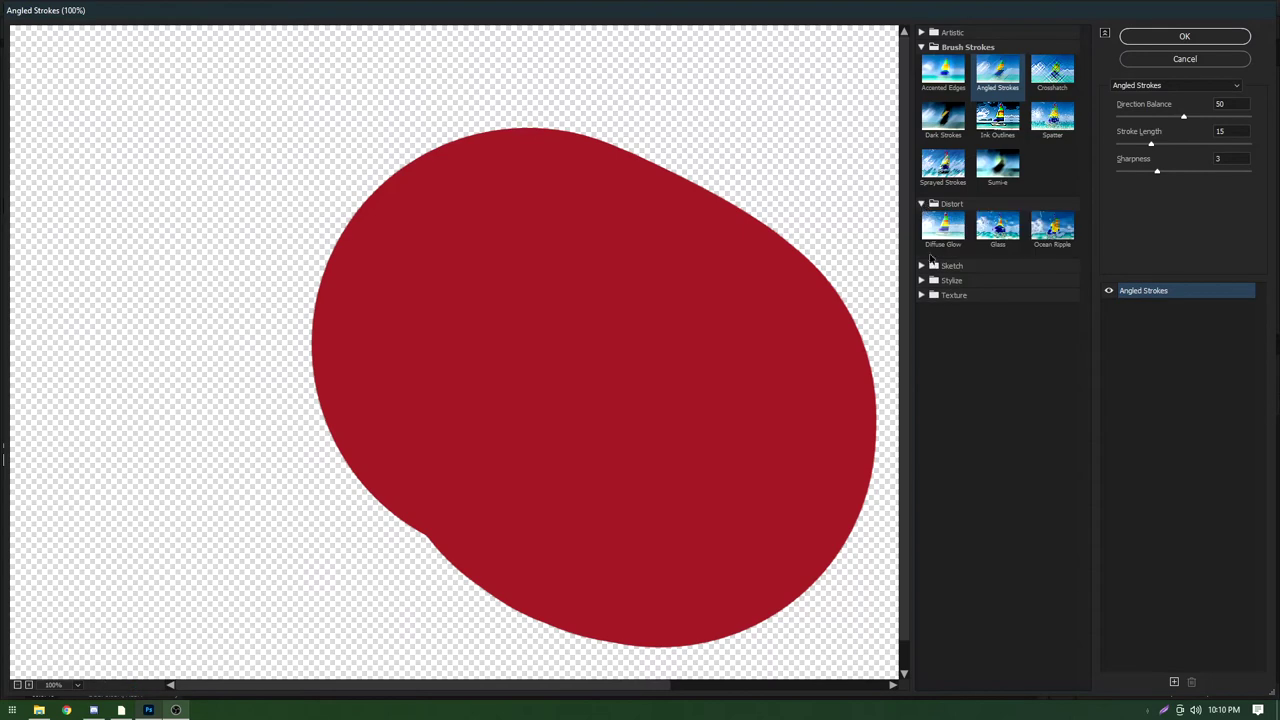
click(922, 266)
click(943, 290)
click(1052, 335)
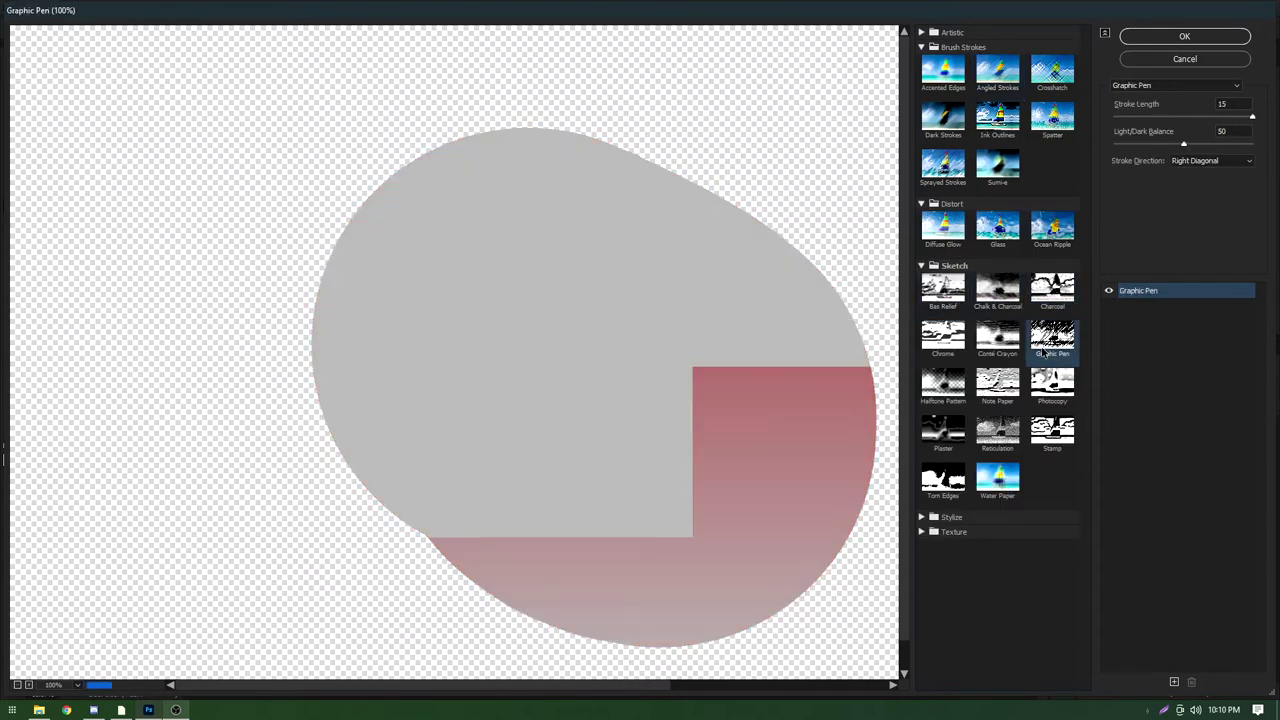
click(997, 335)
click(997, 383)
click(1052, 383)
click(997, 430)
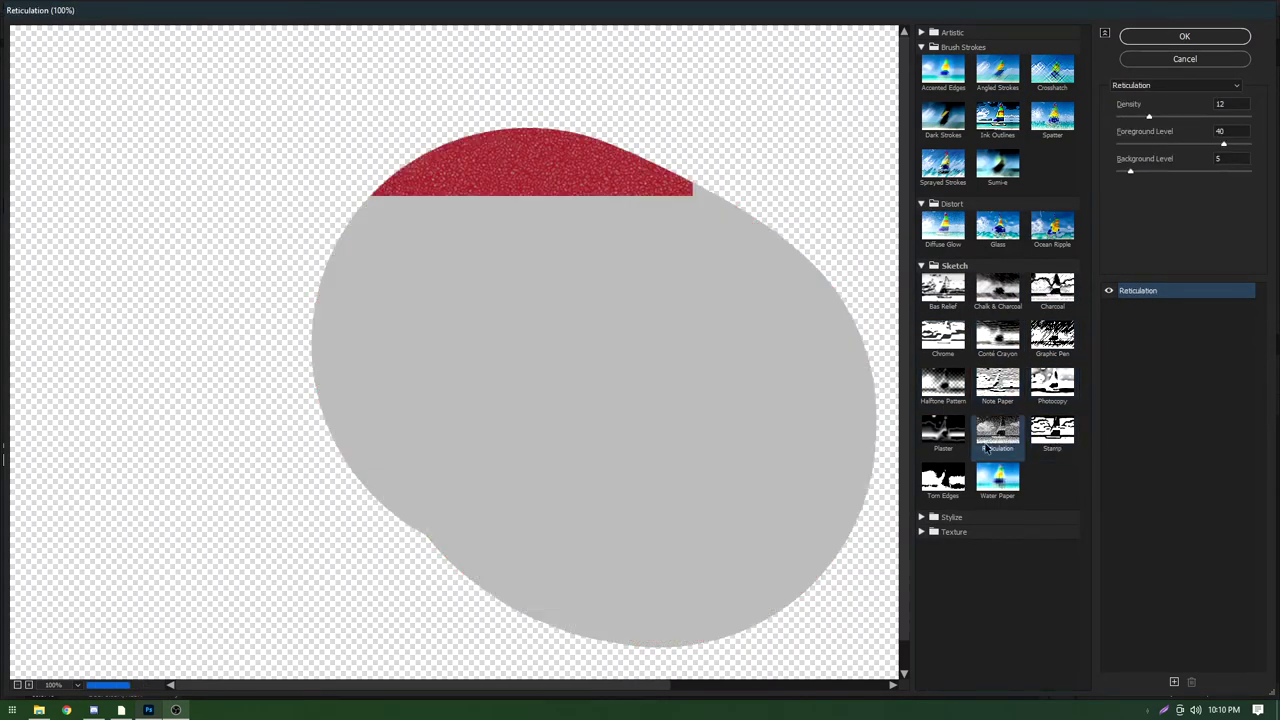
click(943, 430)
click(993, 483)
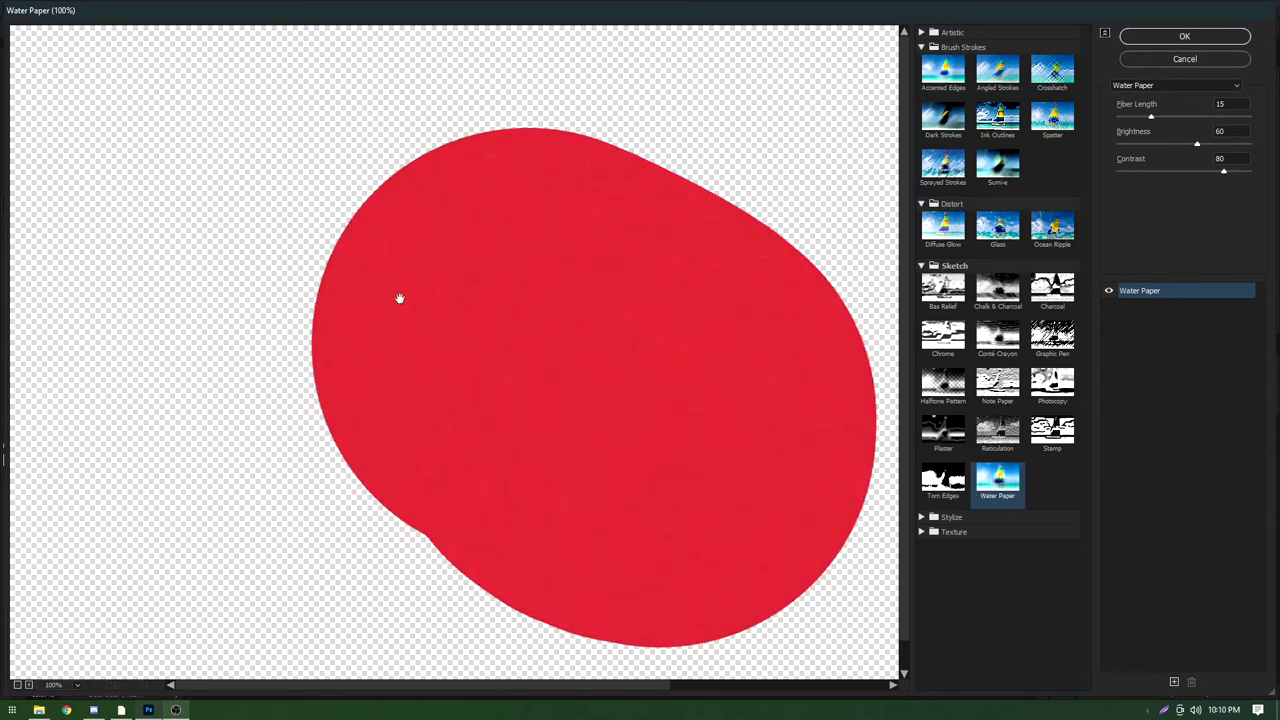
drag(472, 304, 380, 294)
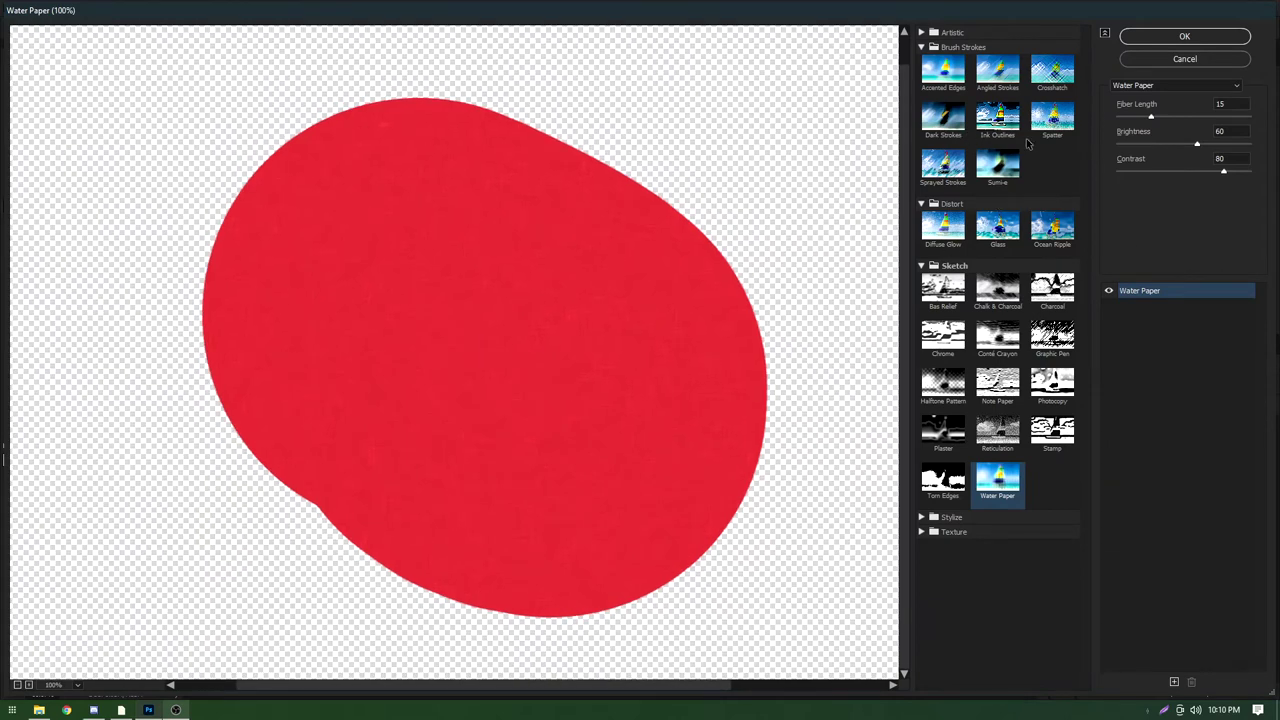
Step: Try the Ink Outlines filter with different stroke length, dark intensity and light intensity, and leave the Filter Gallery without applying it
click(992, 125)
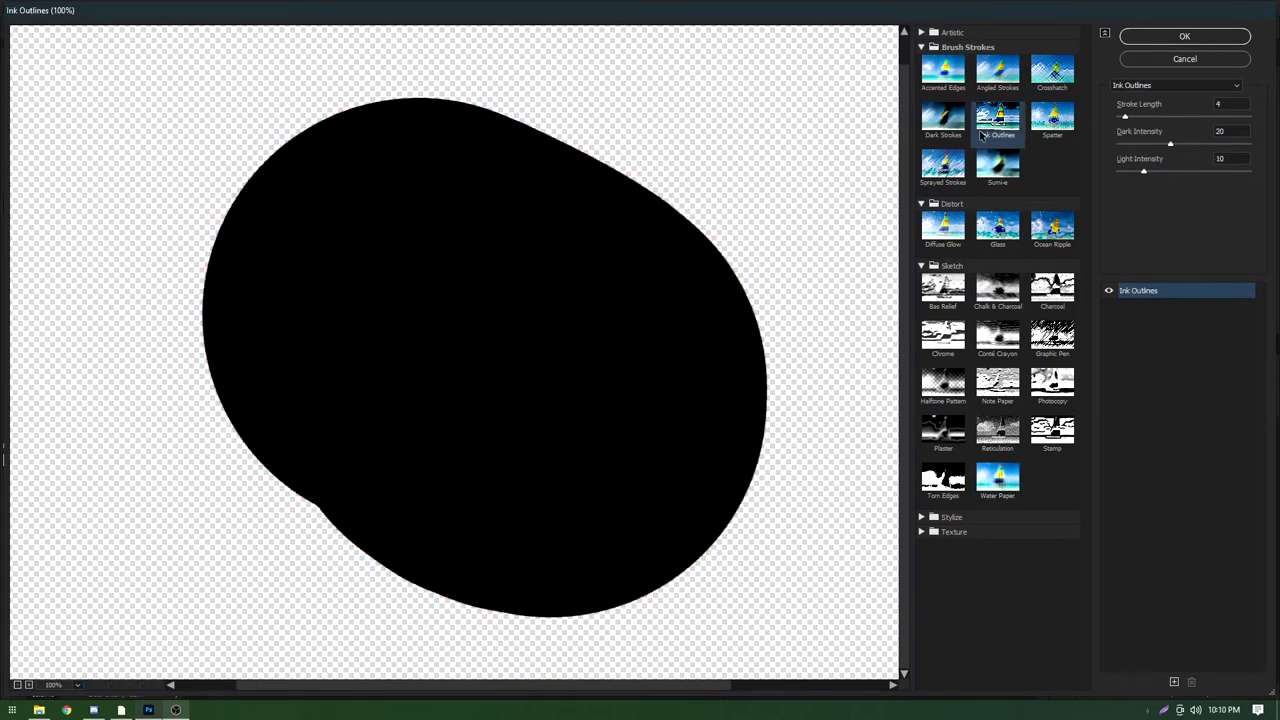
click(1133, 116)
click(1149, 143)
click(1156, 171)
click(1163, 172)
click(1144, 44)
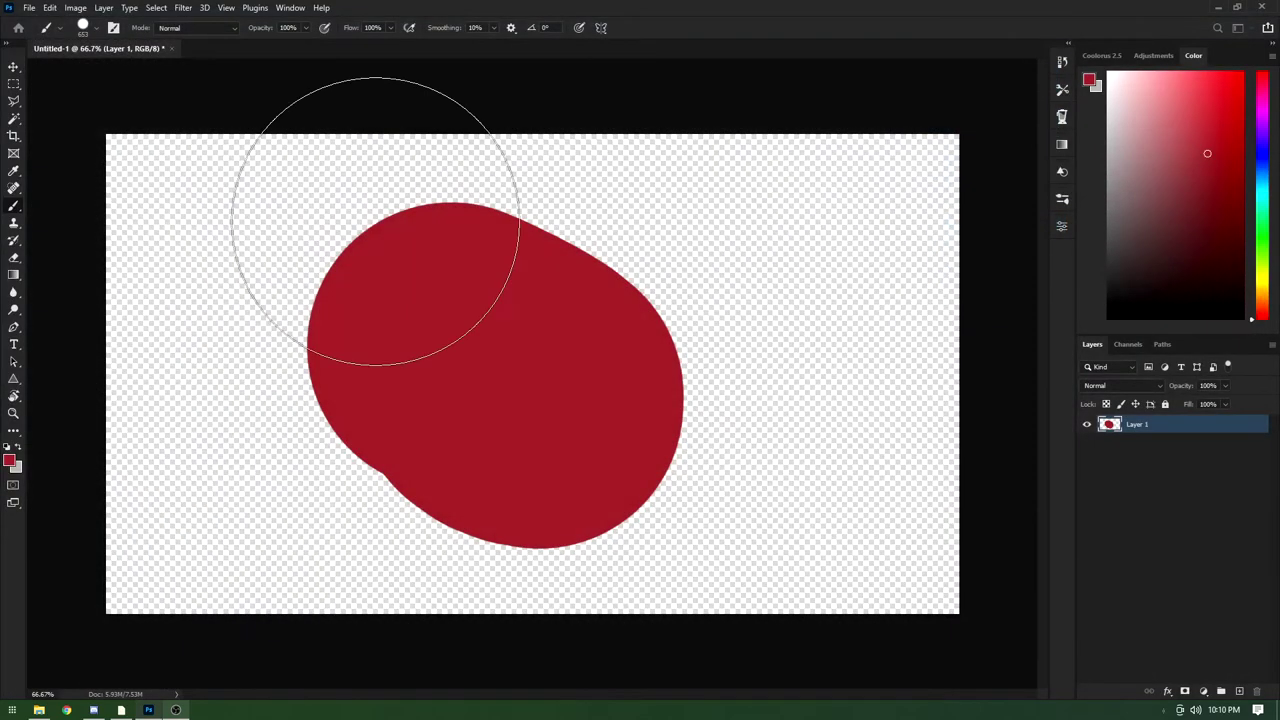
Step: Erase the red blob completely from Layer 1 with a resized eraser
key(e)
mouse_move(369, 303)
mouse_down()
mouse_move(439, 277)
mouse_move(390, 345)
mouse_move(479, 421)
mouse_move(362, 385)
mouse_move(313, 402)
mouse_up()
alt+right_click(334, 297)
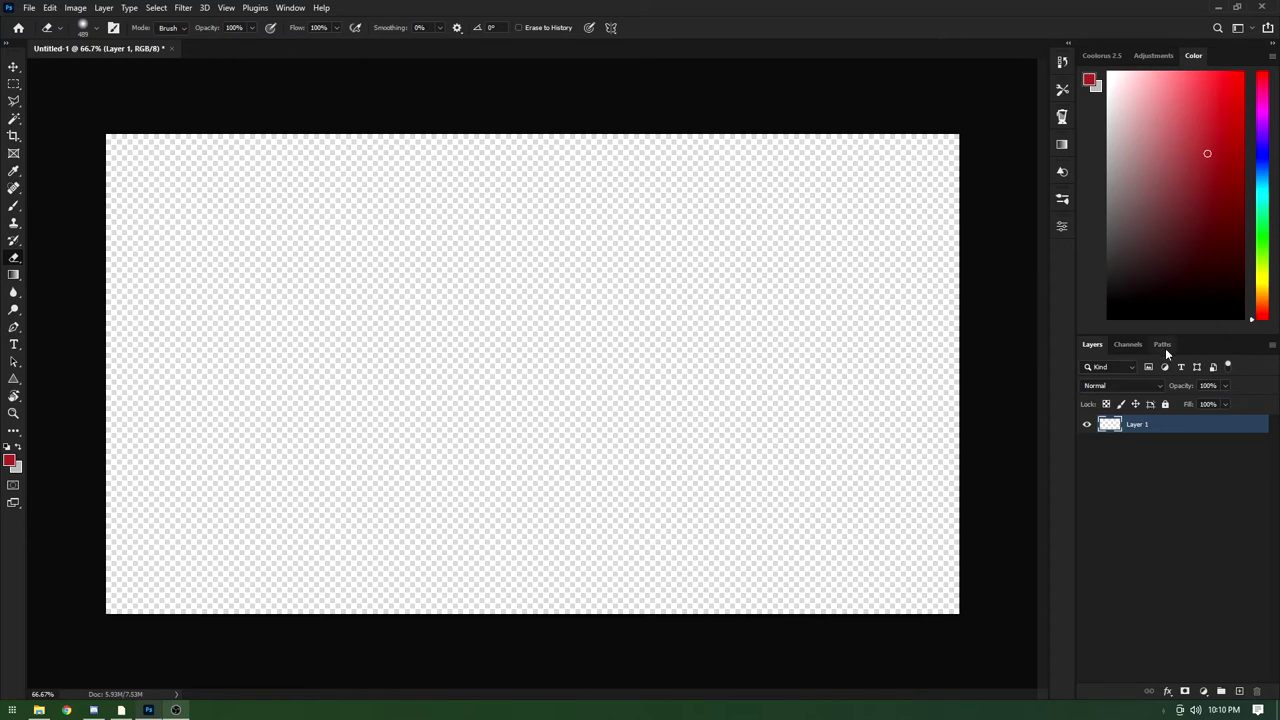
Step: Paint a large red shape over the canvas's left half and a large green shape over its right half
click(1207, 143)
key(b)
mouse_move(330, 365)
mouse_down()
mouse_move(268, 378)
mouse_move(320, 400)
mouse_up()
click(1257, 247)
click(695, 279)
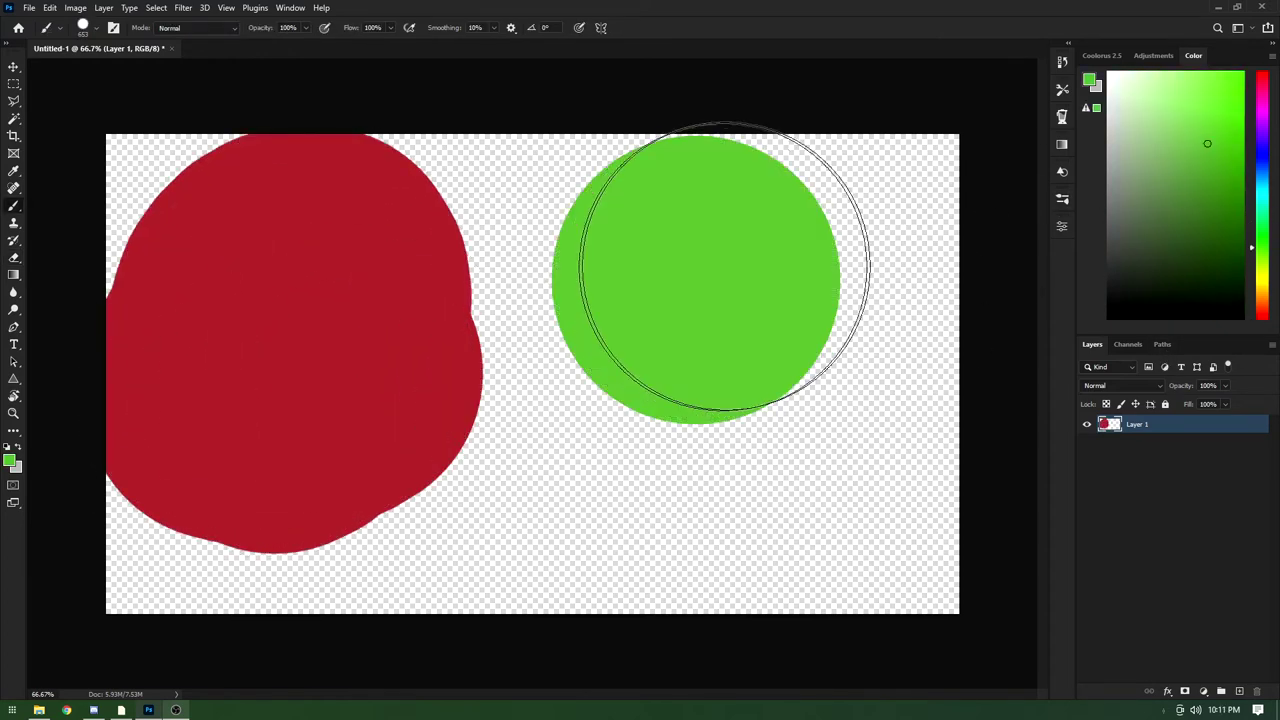
mouse_move(725, 266)
mouse_down()
mouse_move(935, 366)
mouse_move(835, 357)
mouse_move(749, 423)
mouse_up()
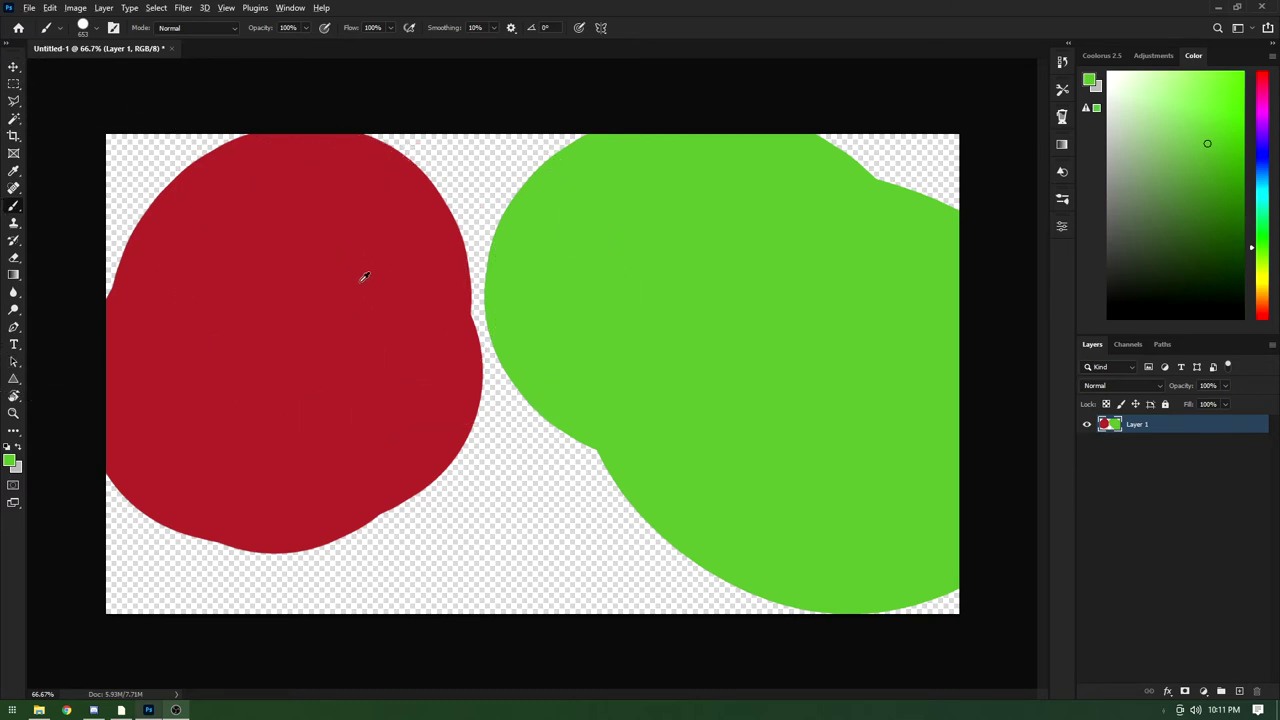
Step: Sample the red and green from the canvas in turn and paint overlapping strokes where the two shapes meet
mouse_move(364, 277)
alt+mouse_down()
mouse_move(317, 266)
mouse_move(280, 277)
mouse_move(281, 337)
mouse_move(263, 277)
mouse_move(289, 289)
mouse_move(274, 294)
mouse_move(296, 329)
alt+mouse_up()
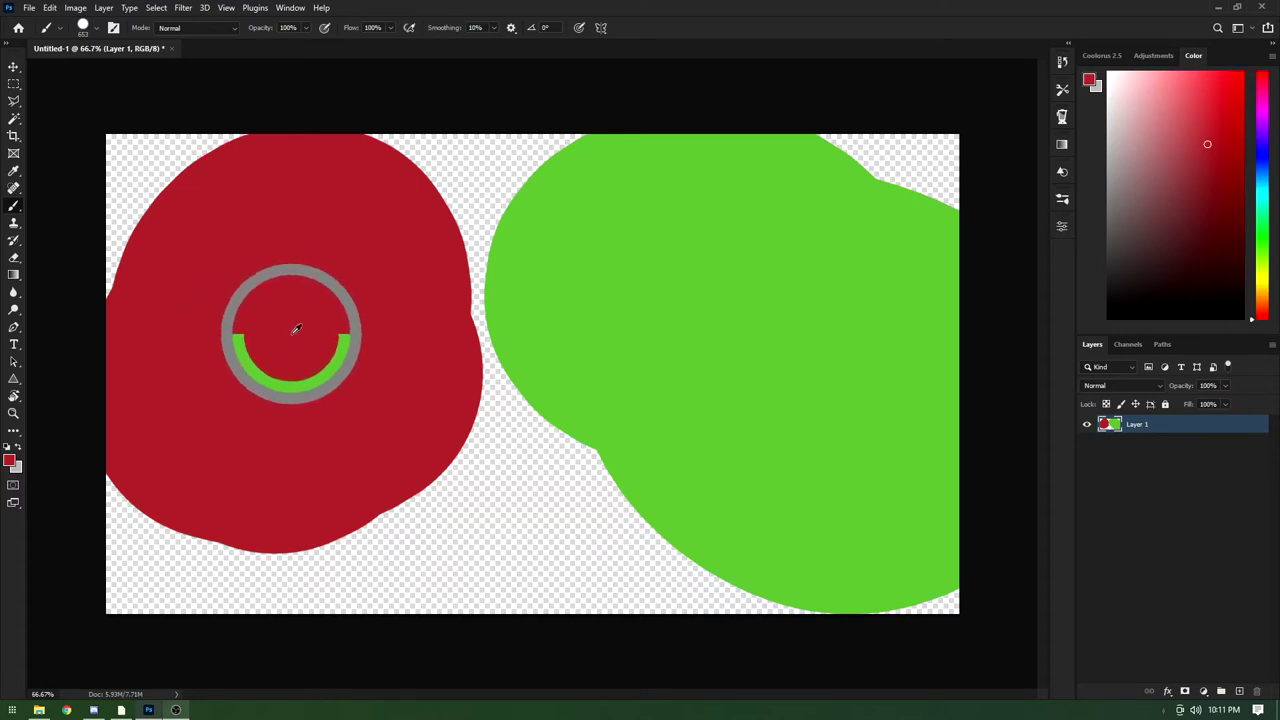
mouse_move(484, 335)
mouse_down()
mouse_move(291, 251)
mouse_move(211, 307)
mouse_up()
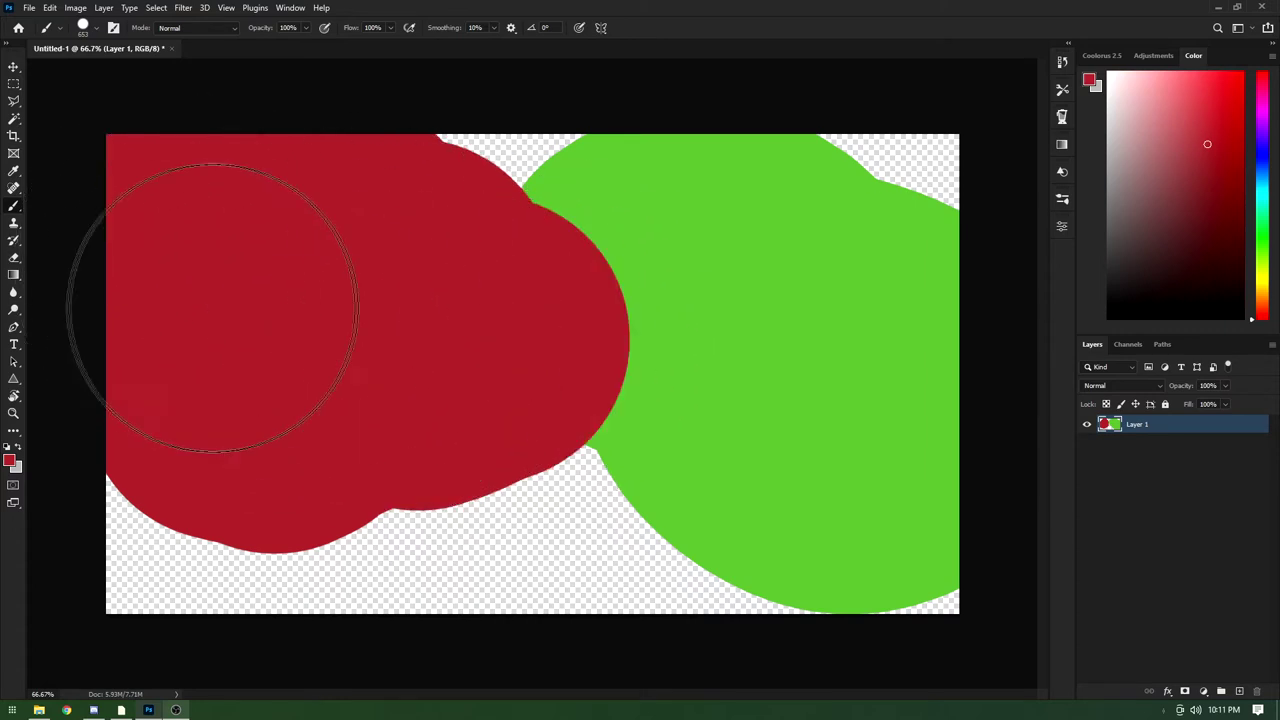
alt+click(706, 220)
mouse_move(560, 330)
mouse_down()
mouse_move(603, 363)
mouse_move(409, 260)
mouse_move(386, 300)
mouse_up()
alt+click(316, 224)
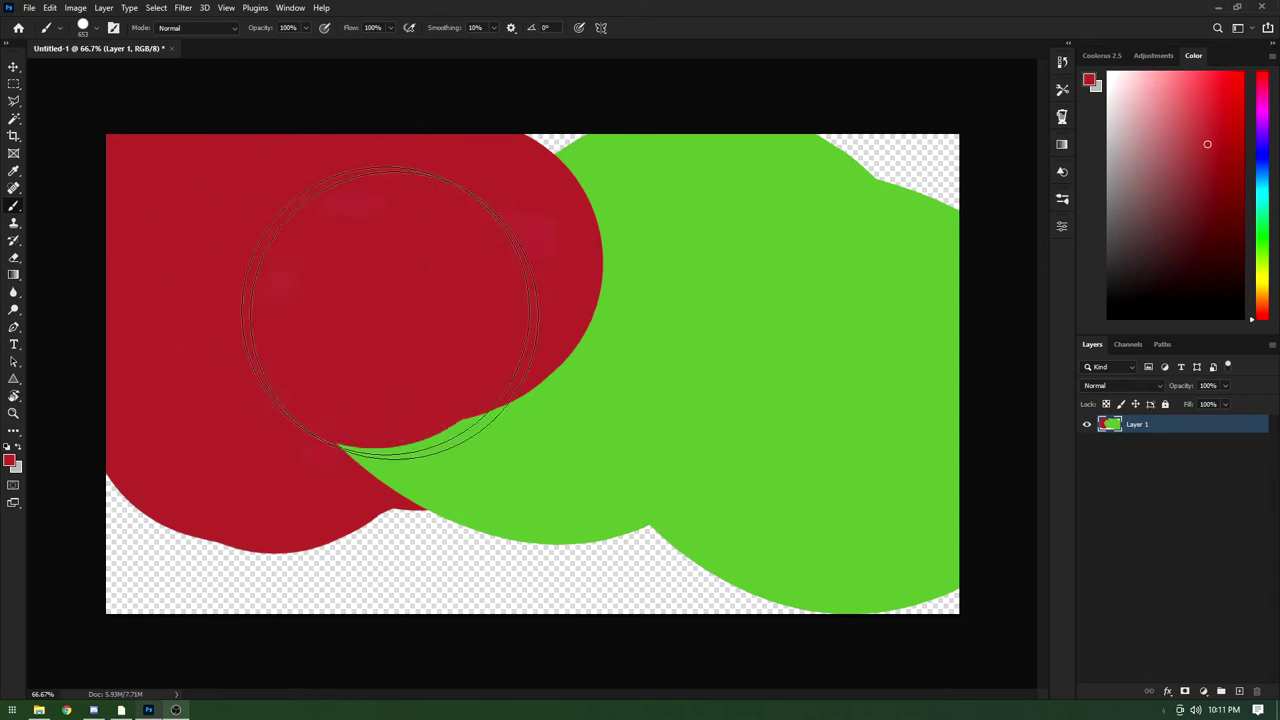
alt+click(397, 548)
alt+click(395, 547)
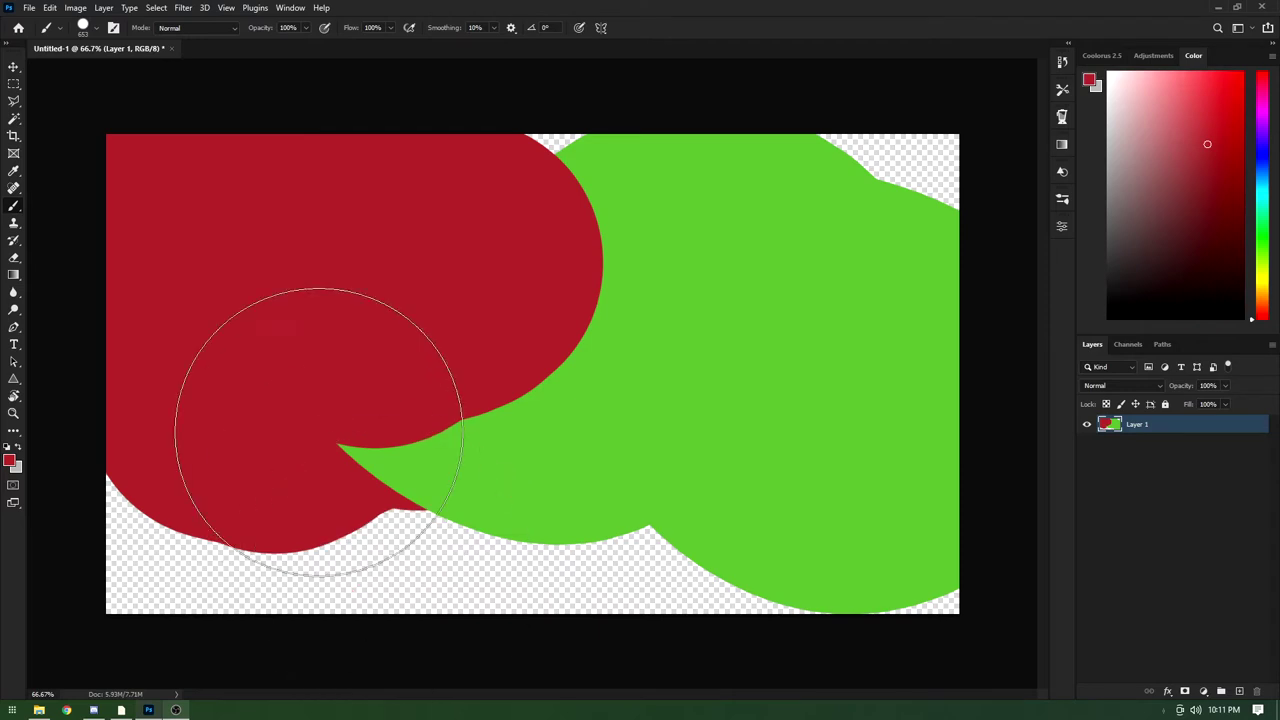
drag(317, 436, 350, 462)
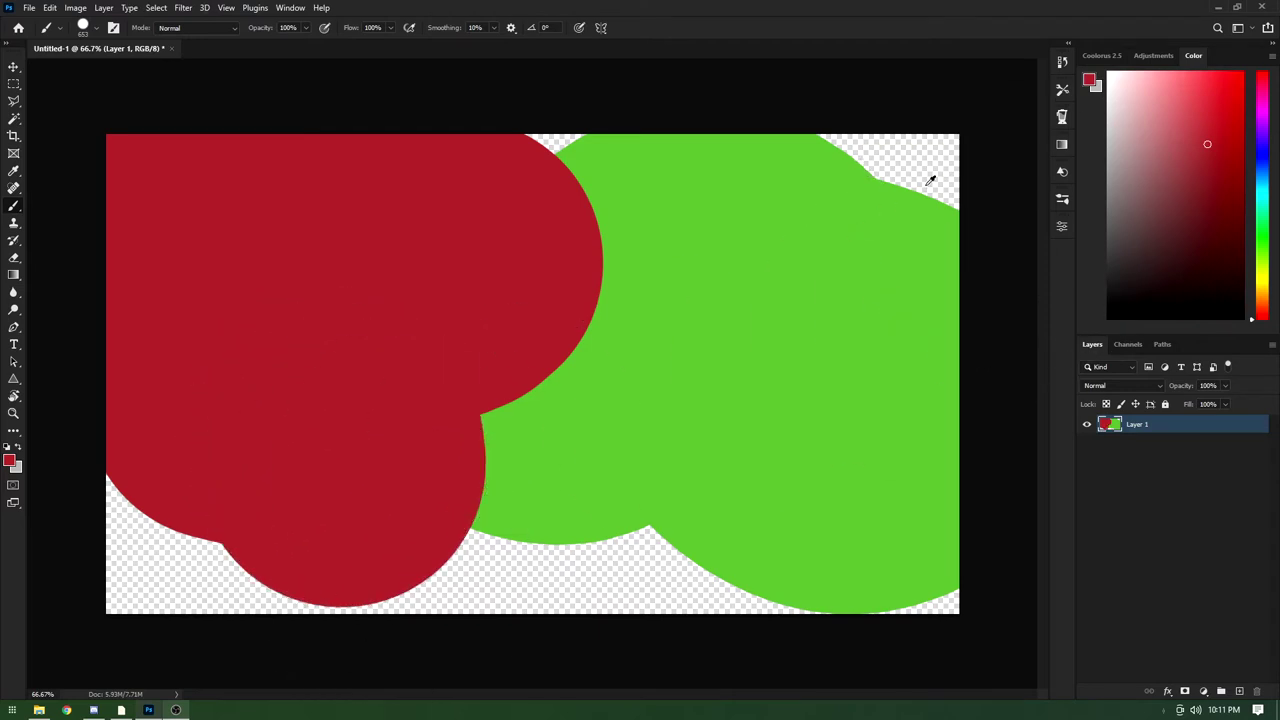
Step: Paint white areas over the green and red shapes, repaint part with sampled red, and add a white circle on the red shape
drag(930, 180, 620, 250)
click(900, 238)
mouse_move(700, 286)
mouse_down()
mouse_move(590, 270)
mouse_move(504, 350)
mouse_up()
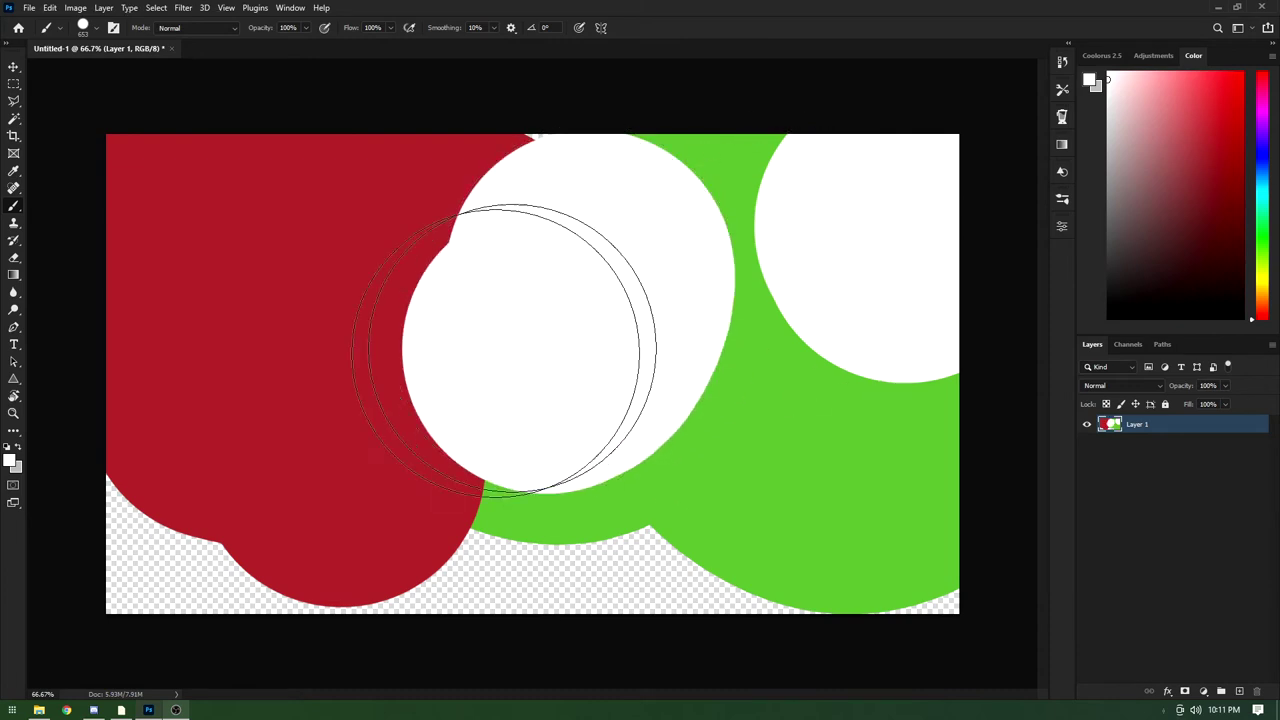
alt+click(223, 251)
drag(229, 380, 406, 385)
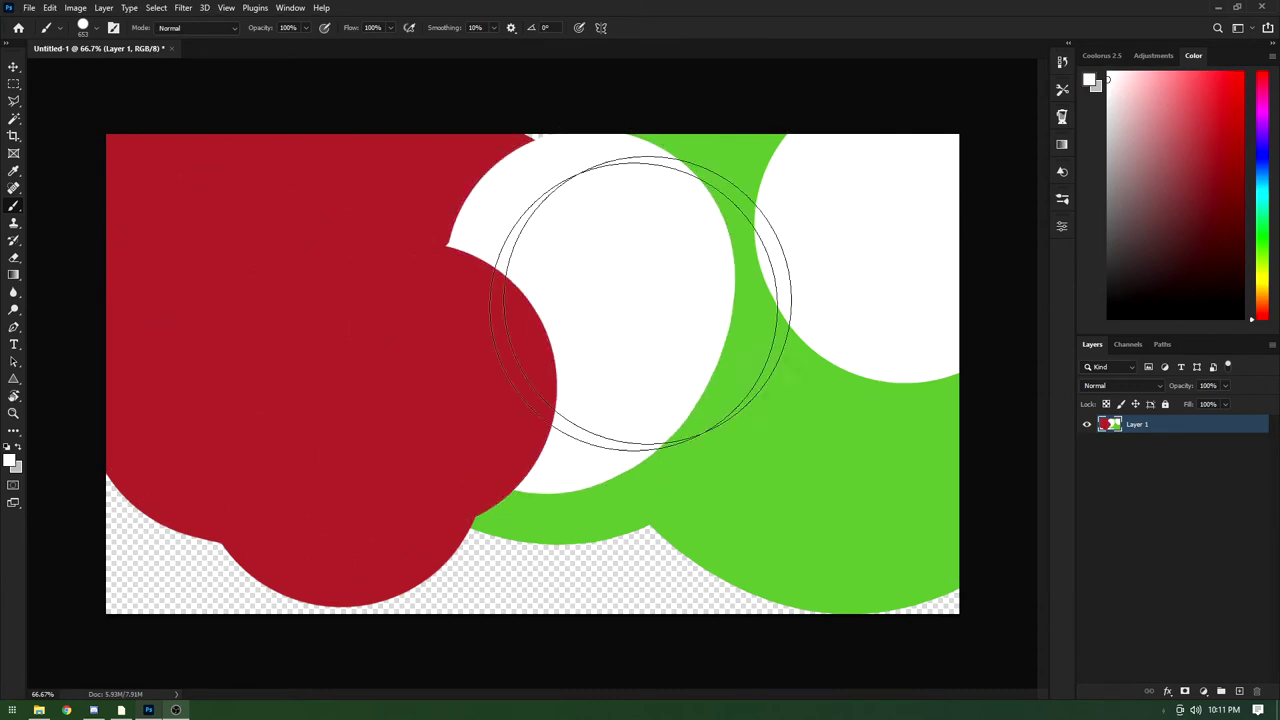
click(380, 270)
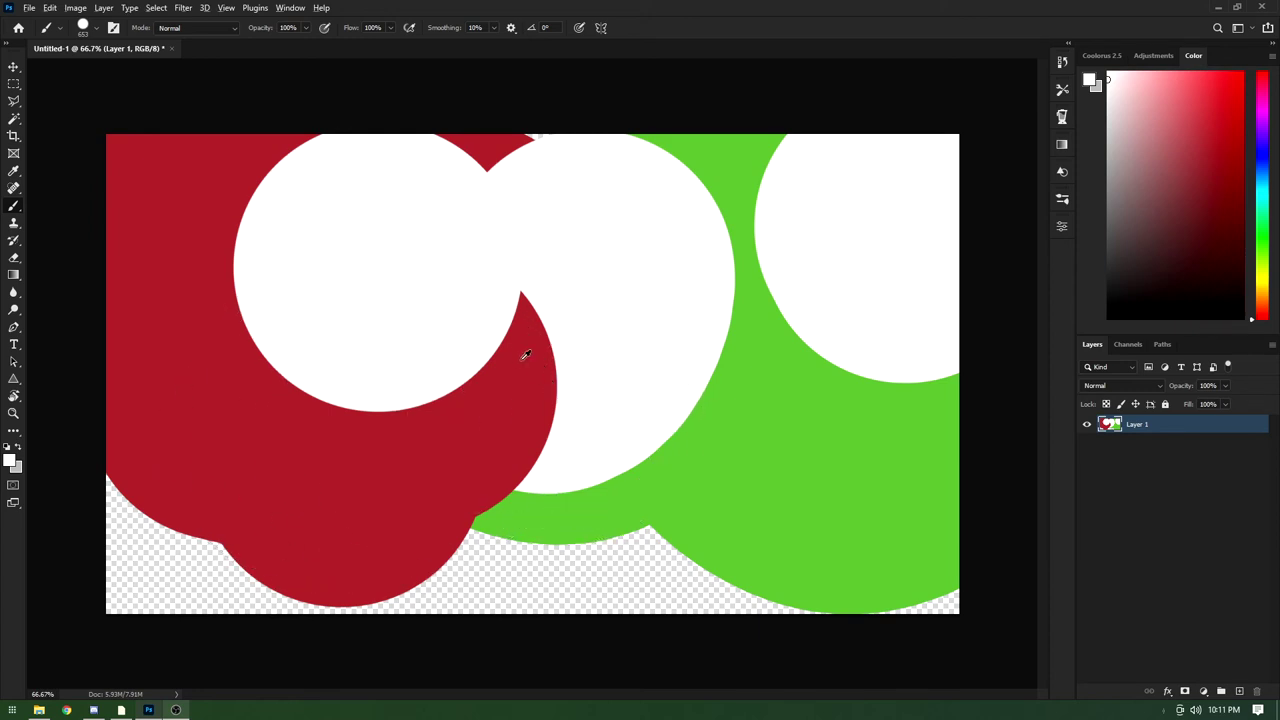
Step: Try different brush sizes by resizing the brush tip interactively over the canvas
mouse_move(460, 351)
mouse_down()
mouse_move(546, 341)
mouse_move(405, 363)
mouse_move(563, 351)
mouse_move(519, 353)
mouse_move(517, 337)
mouse_move(544, 341)
mouse_up()
mouse_move(460, 373)
mouse_down()
mouse_move(447, 403)
mouse_move(591, 431)
mouse_move(391, 431)
mouse_up()
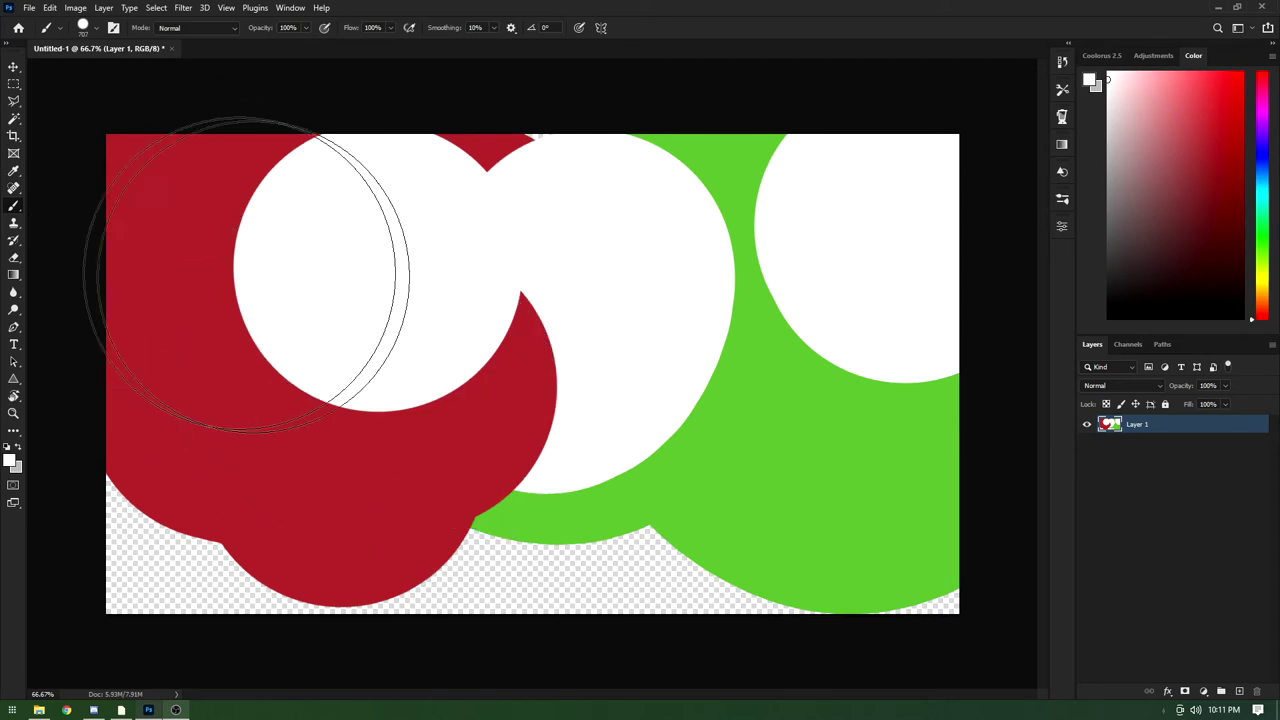
mouse_move(385, 354)
mouse_down()
mouse_move(500, 351)
mouse_move(366, 351)
mouse_move(506, 357)
mouse_move(334, 357)
mouse_move(395, 361)
mouse_move(397, 129)
mouse_move(374, 334)
mouse_move(390, 182)
mouse_move(376, 240)
mouse_move(493, 277)
mouse_move(413, 333)
mouse_move(346, 258)
mouse_move(414, 351)
mouse_move(300, 371)
mouse_move(380, 400)
mouse_move(491, 415)
mouse_move(315, 410)
mouse_move(368, 398)
mouse_move(370, 346)
mouse_move(350, 530)
mouse_up()
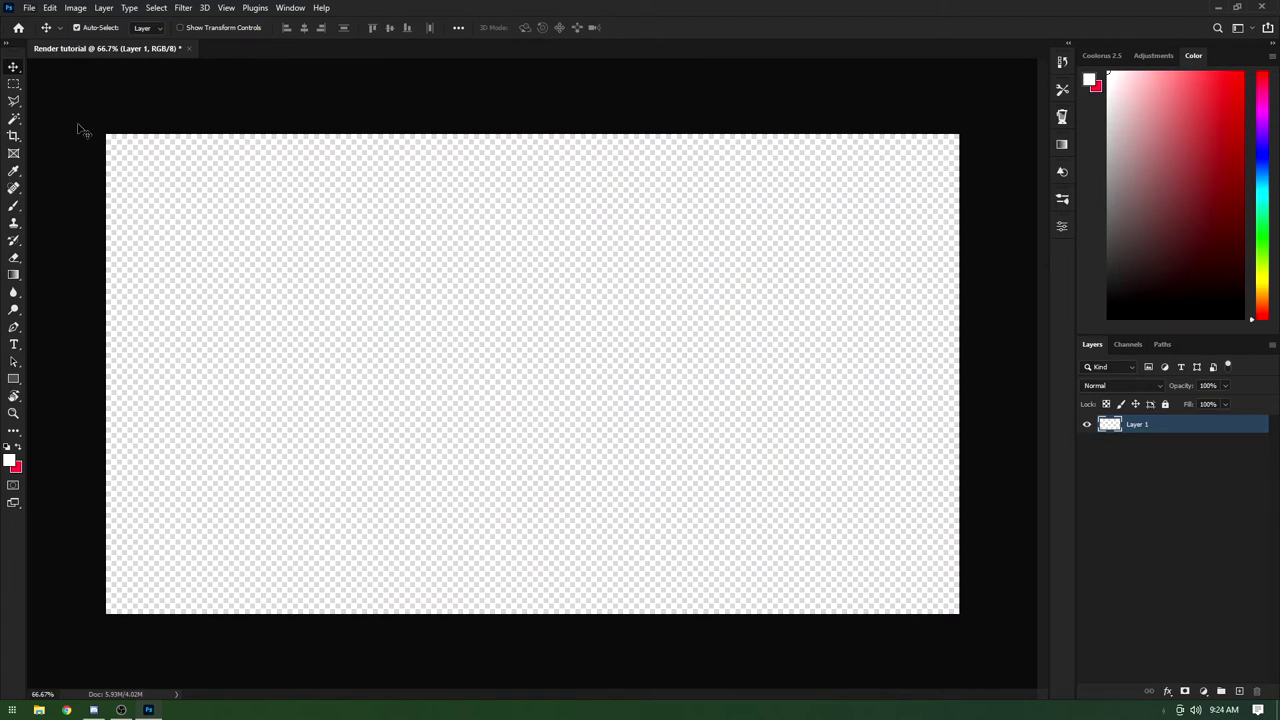
Step: Place the "render tutorial" character image as a linked layer in the Render tutorial document and commit the placement
click(30, 9)
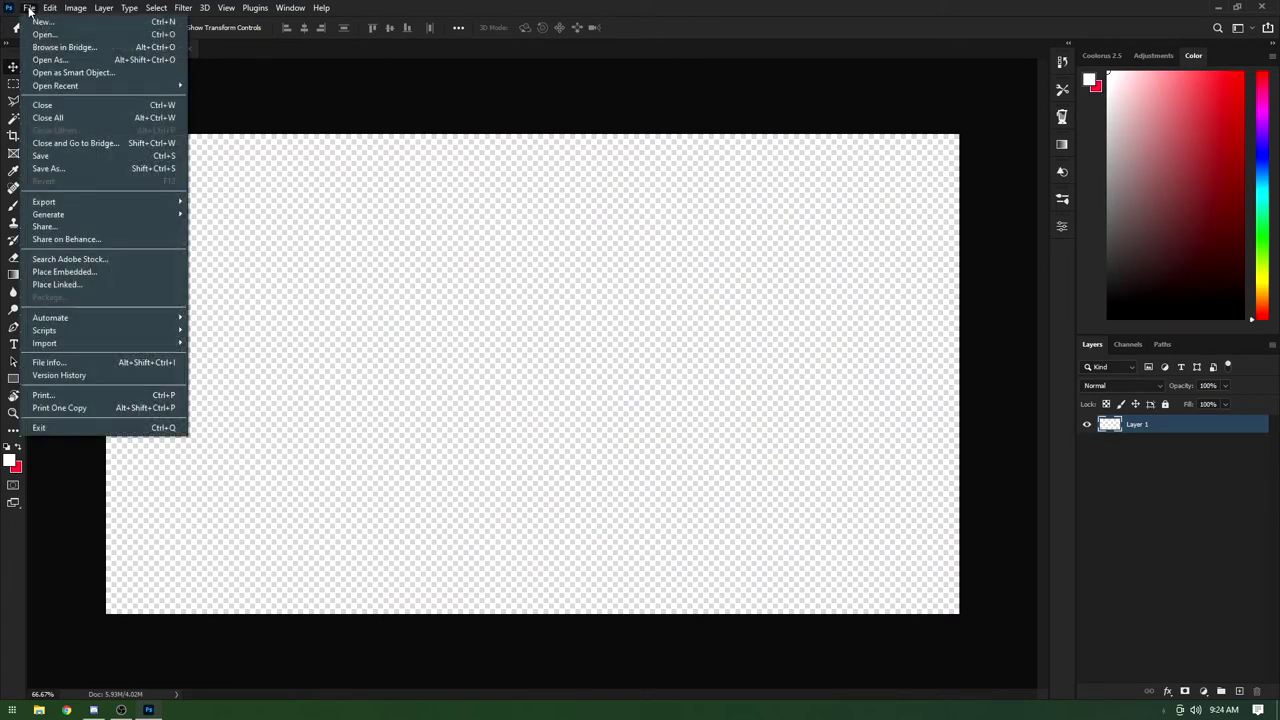
click(70, 286)
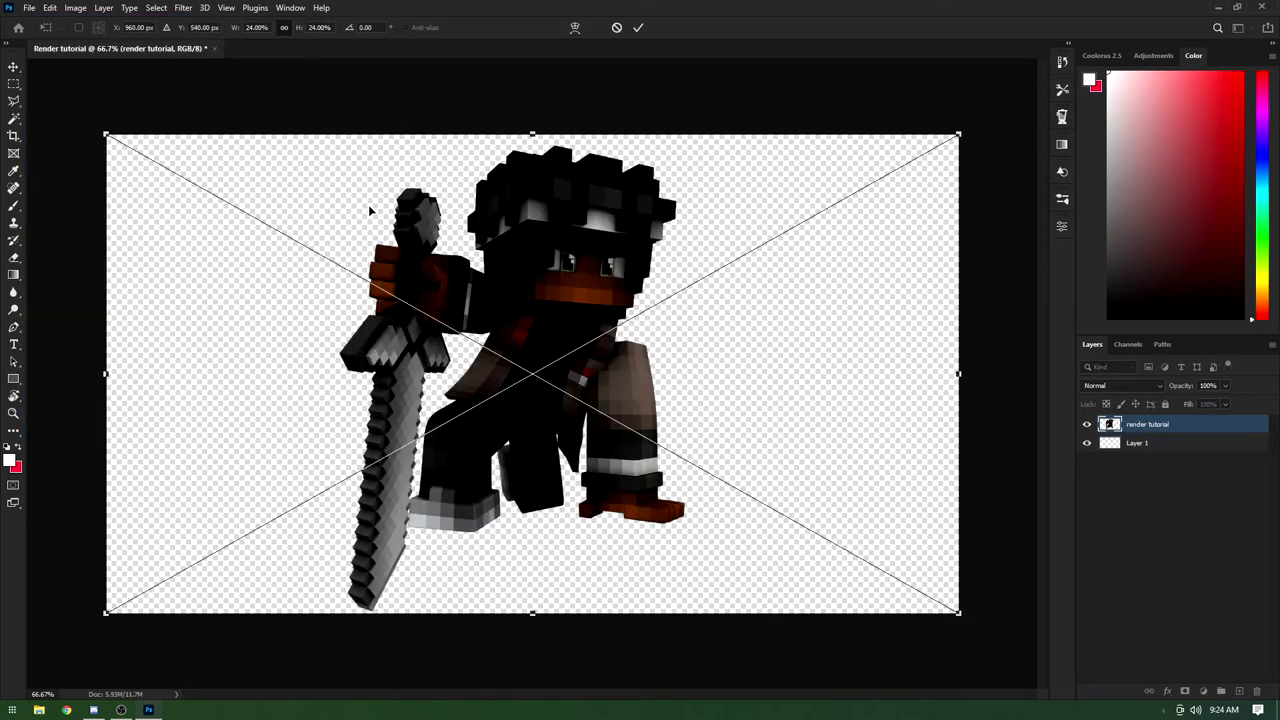
mouse_move(532, 270)
mouse_down()
mouse_move(456, 293)
mouse_move(604, 384)
mouse_move(532, 270)
mouse_up()
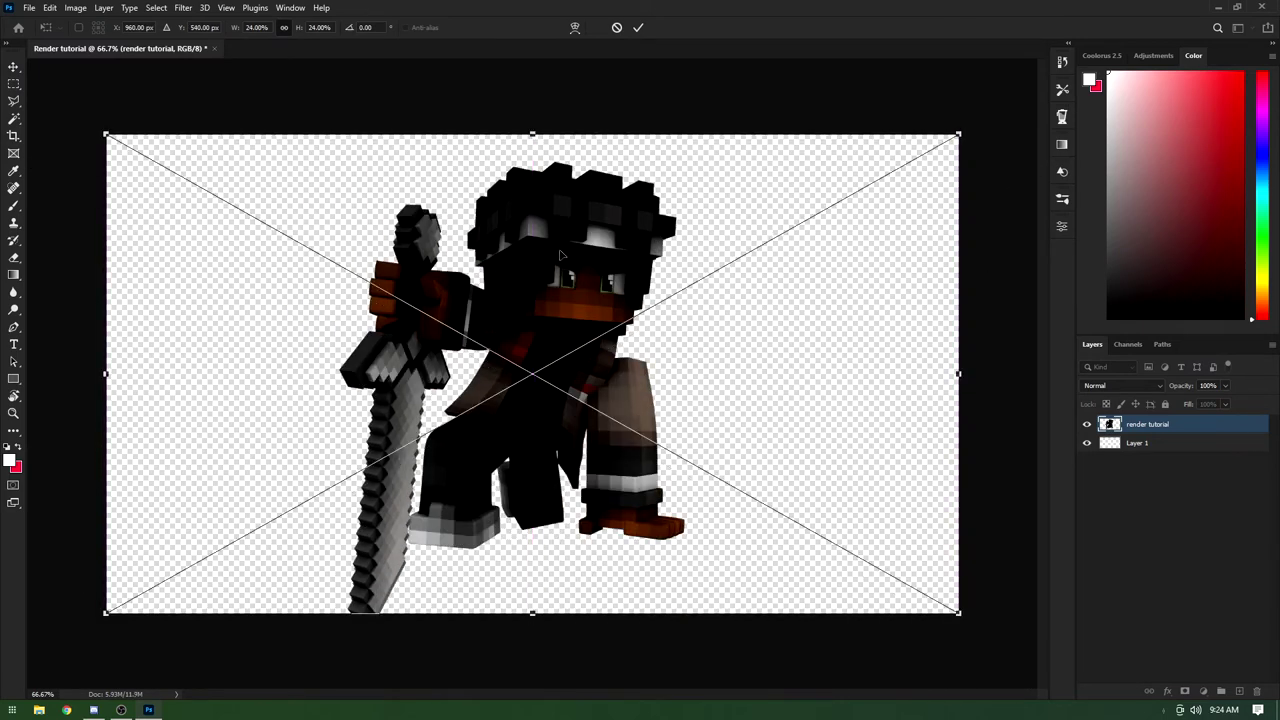
click(640, 28)
drag(548, 276, 489, 270)
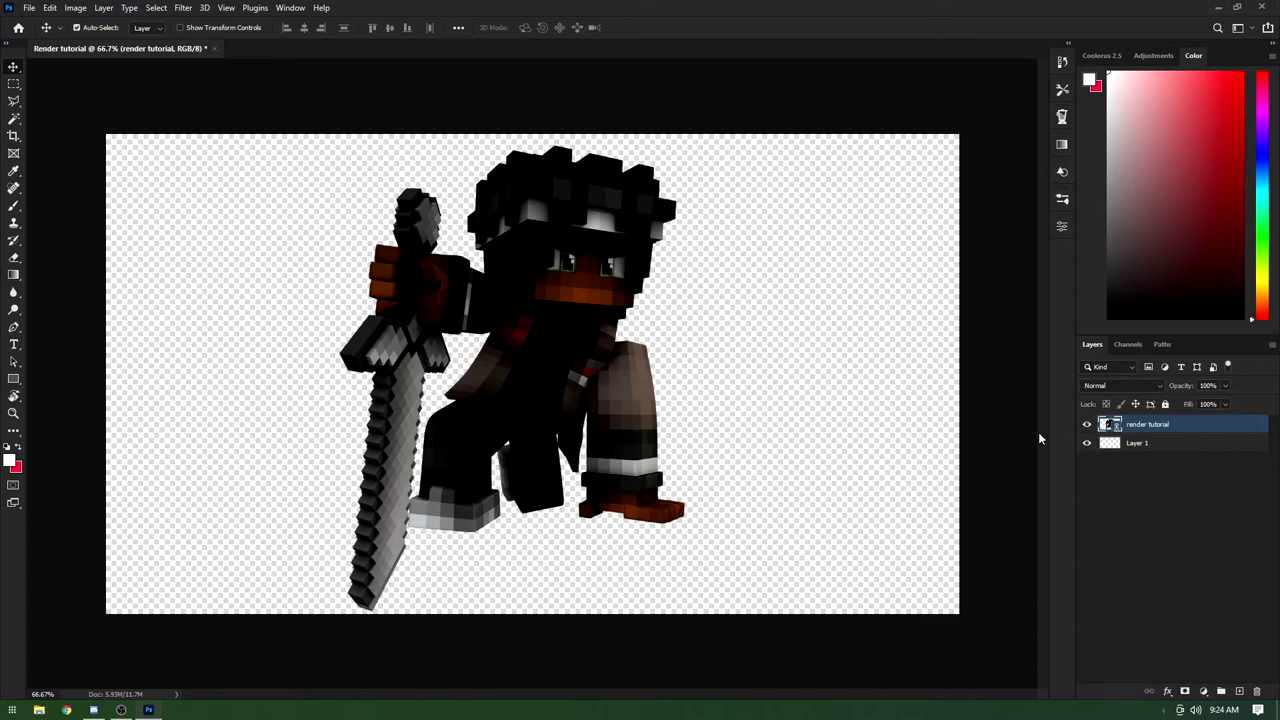
Step: Scale the character render to about 21.55%, apply the transform, and position it slightly left of the canvas centre
key(ctrl+t)
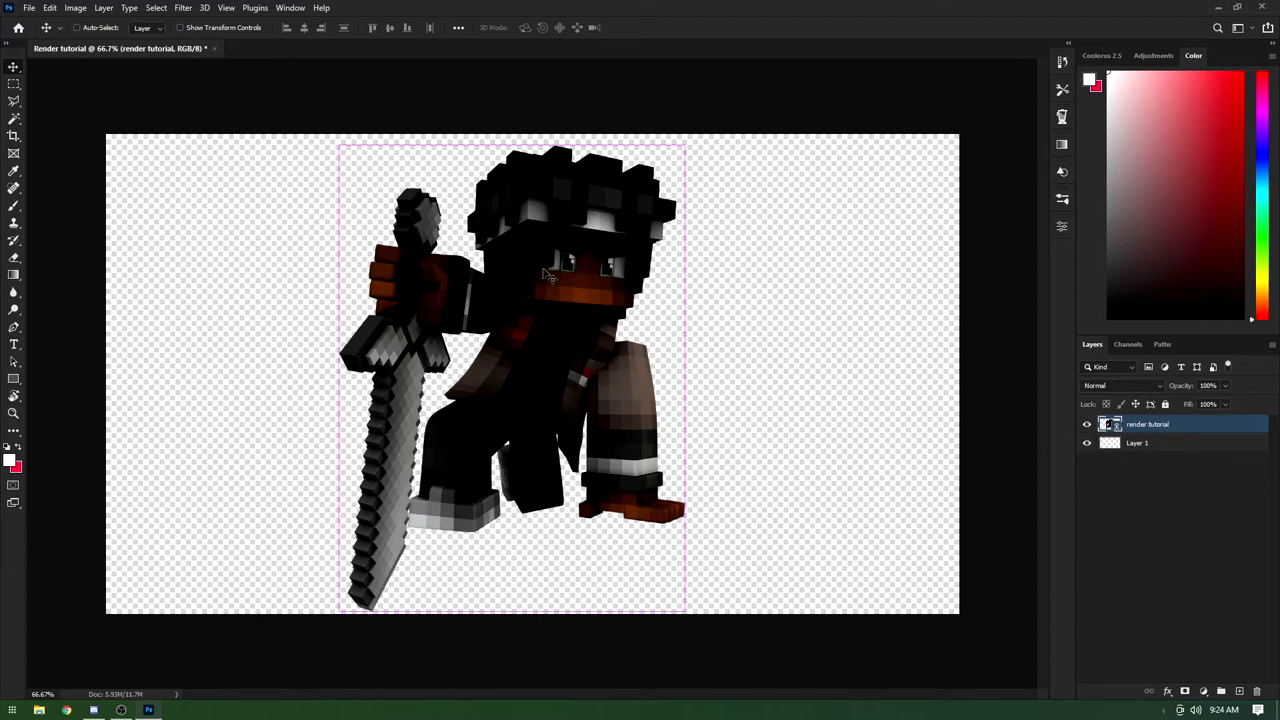
drag(114, 131, 192, 183)
drag(454, 301, 349, 263)
right_click(378, 268)
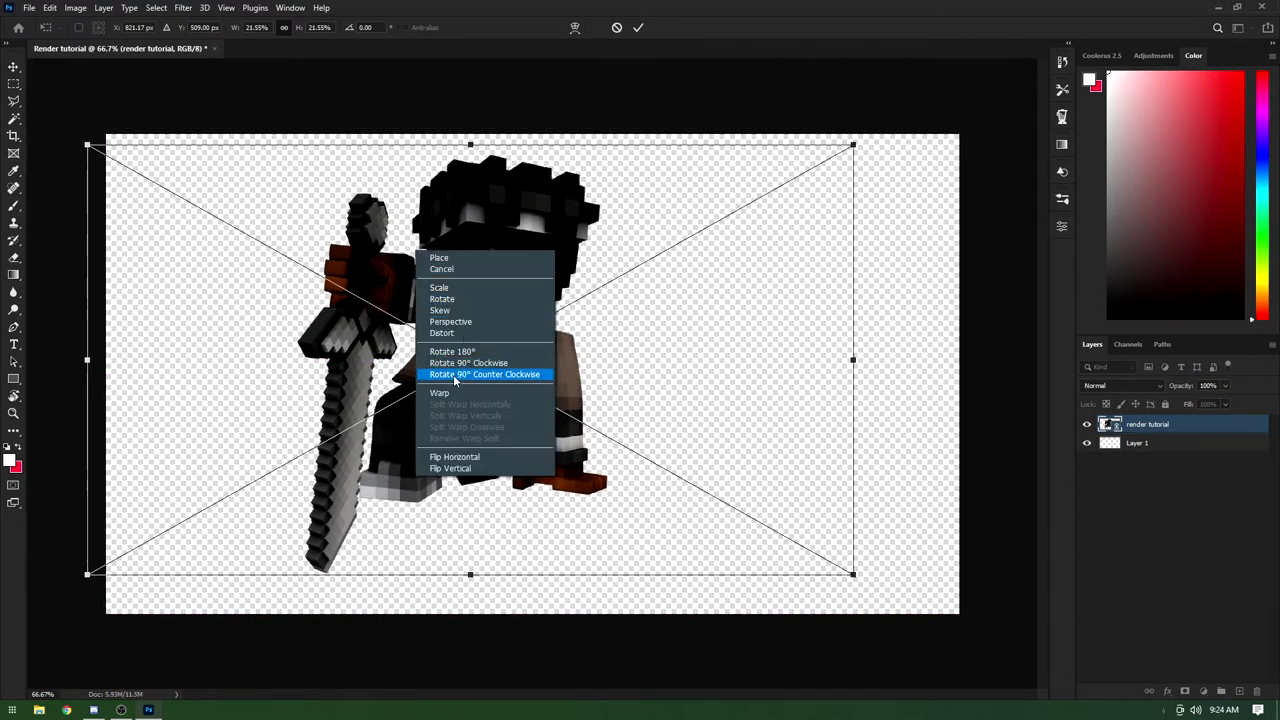
click(439, 393)
drag(495, 338, 537, 333)
key(Return)
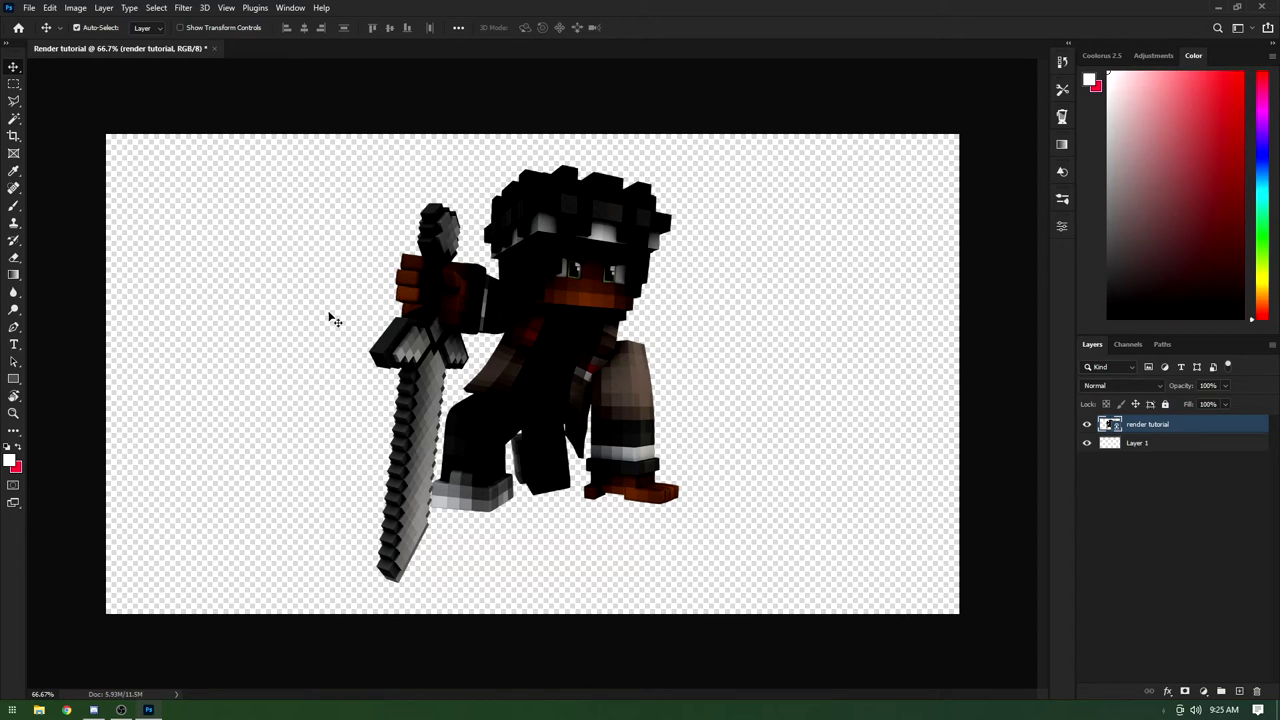
drag(558, 319, 537, 319)
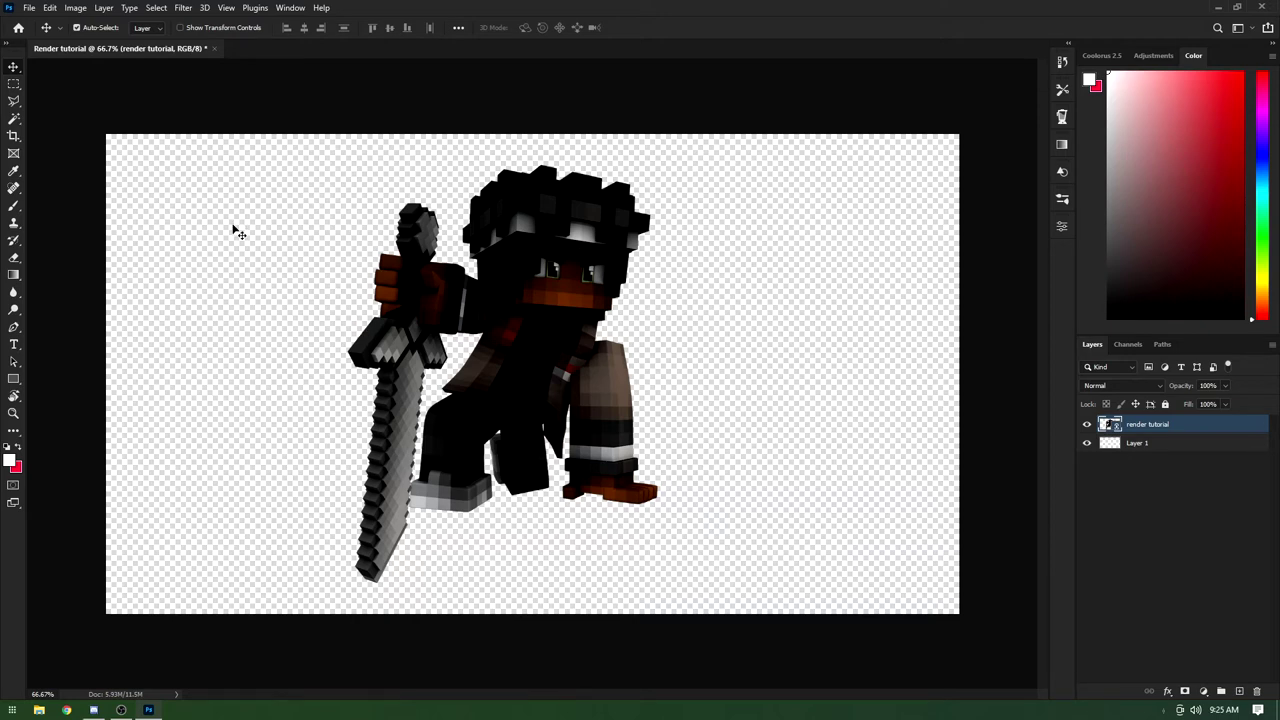
Step: Open the screenshots folder inside .minecraft in File Explorer, starting from the %appdata% location
key(super+r)
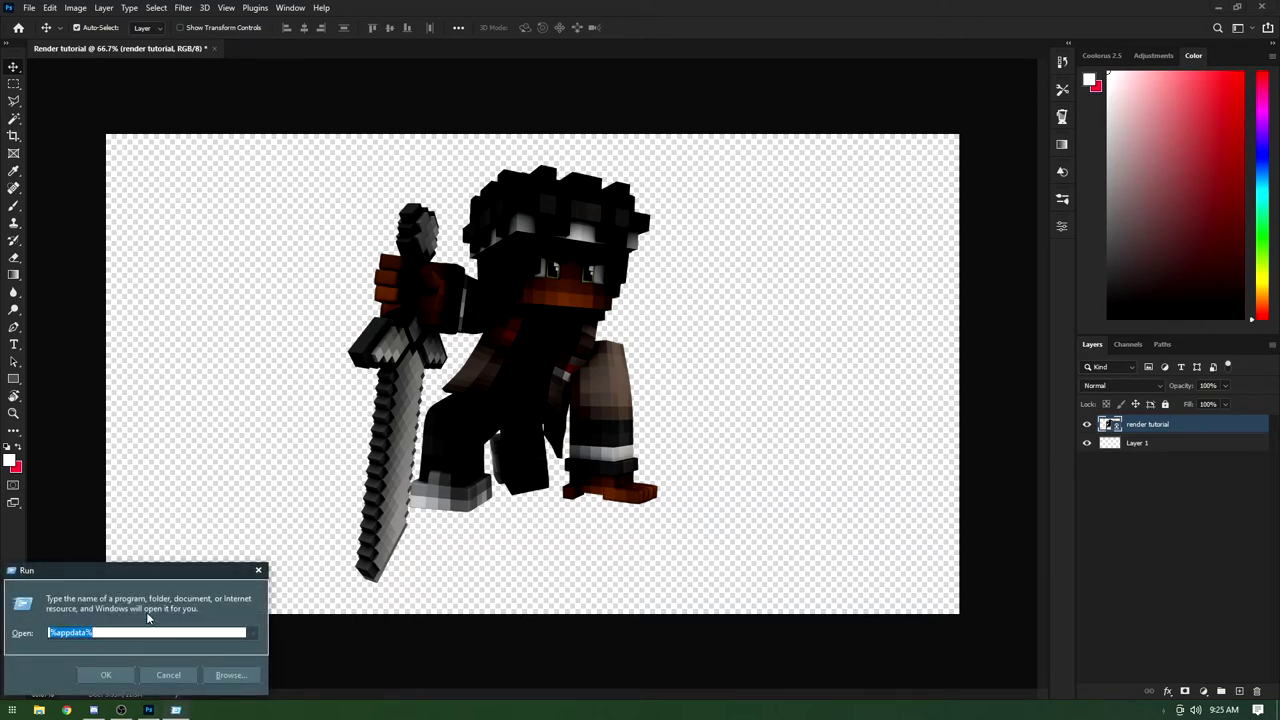
drag(128, 576, 250, 325)
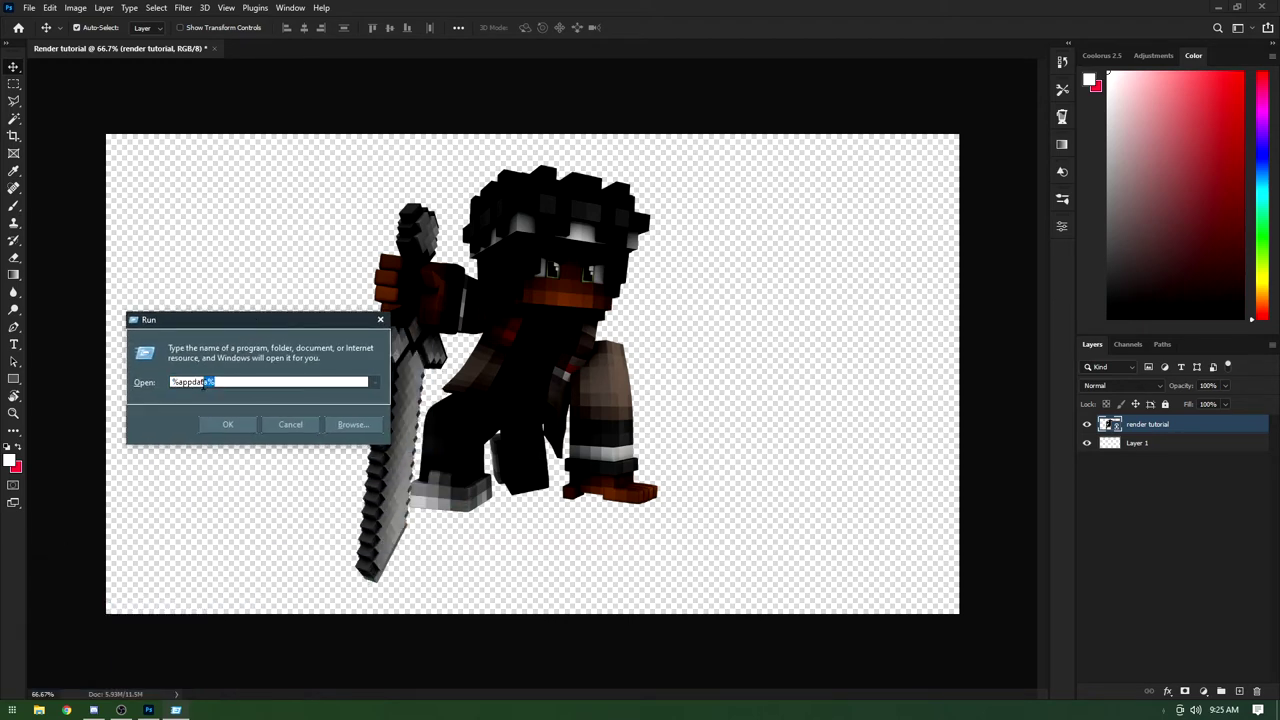
drag(204, 383, 168, 391)
click(221, 424)
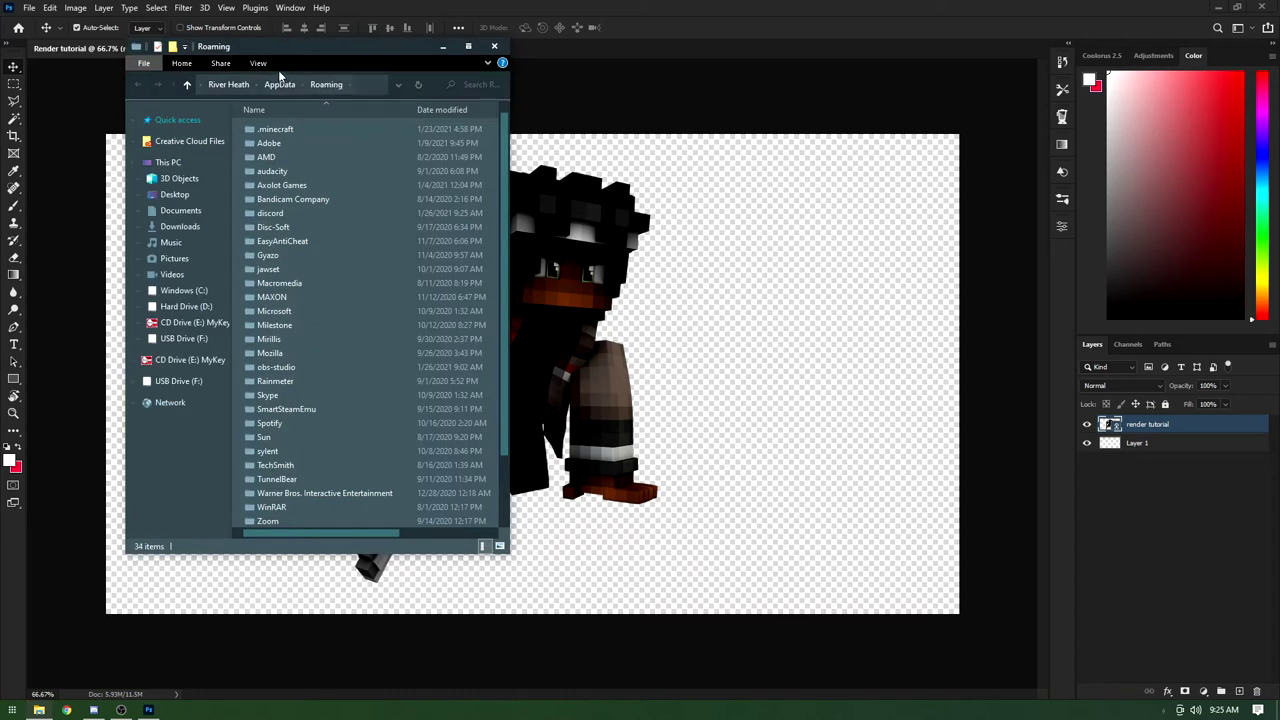
click(230, 175)
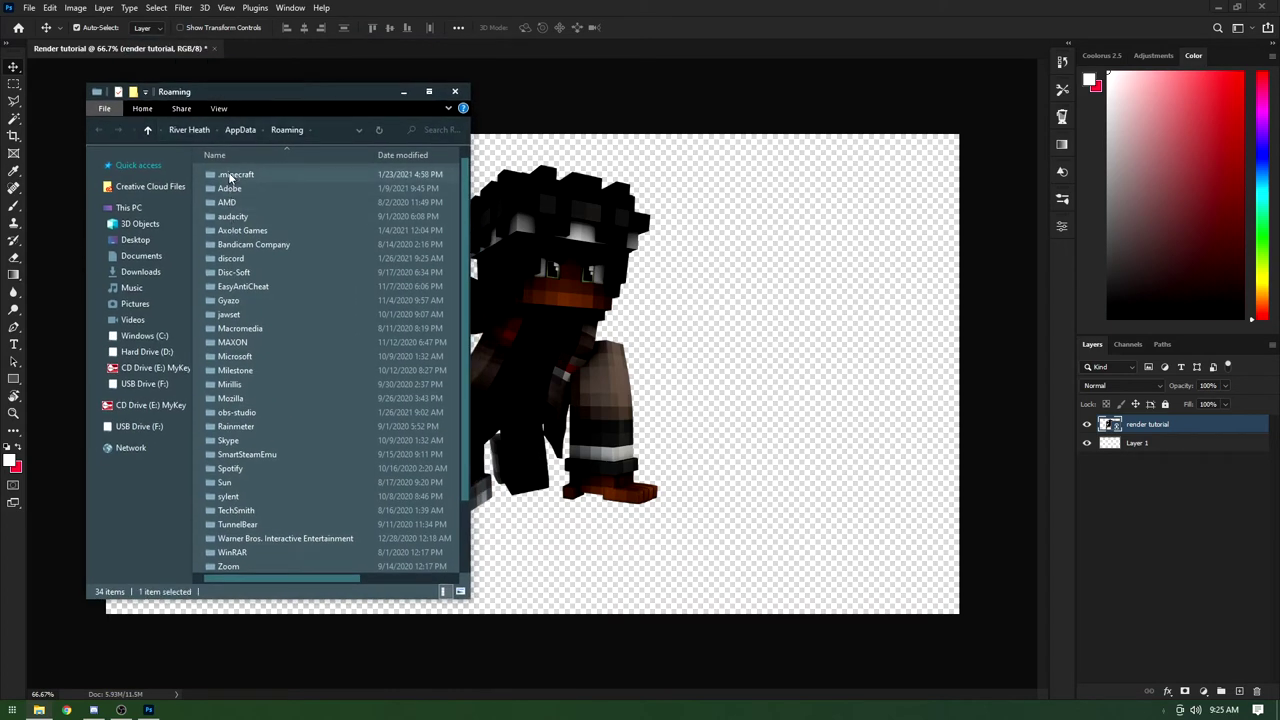
double_click(230, 175)
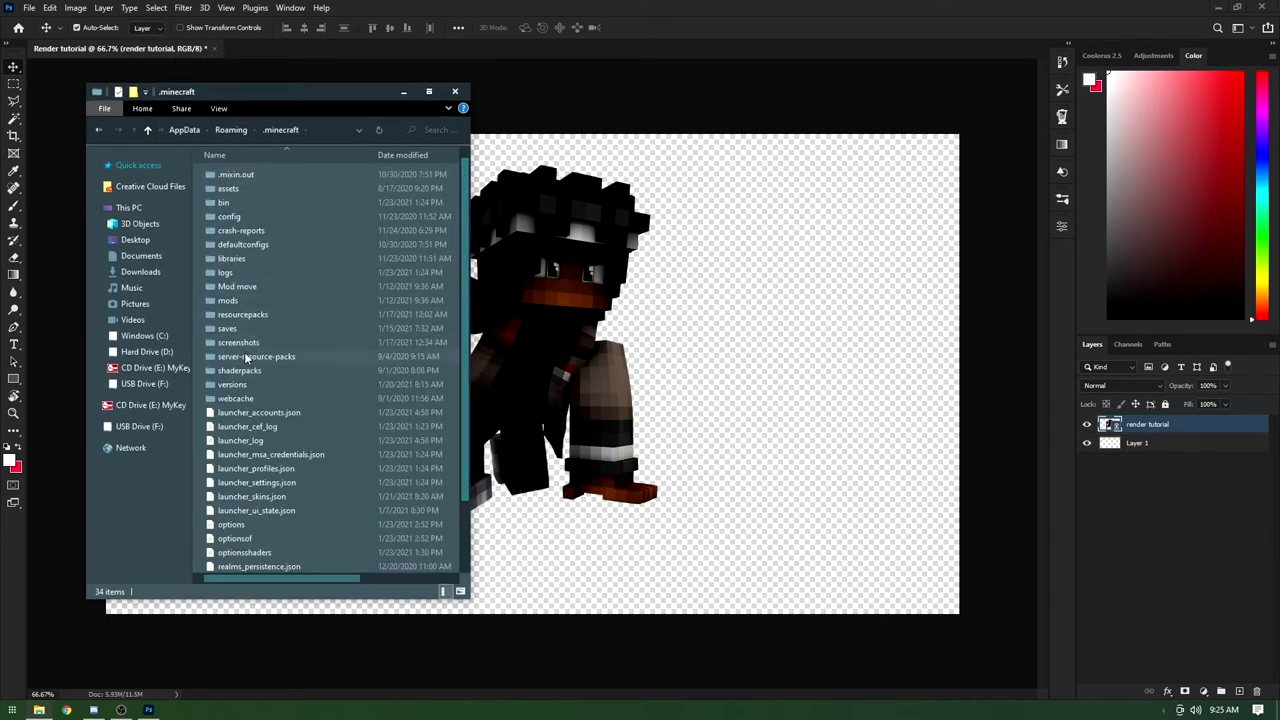
double_click(236, 343)
Step: Place the forest screenshot 2021-01-12_22.14.00 in the Render tutorial document, enlarge it to about 26.84% to cover the canvas, and commit it
drag(458, 203, 450, 580)
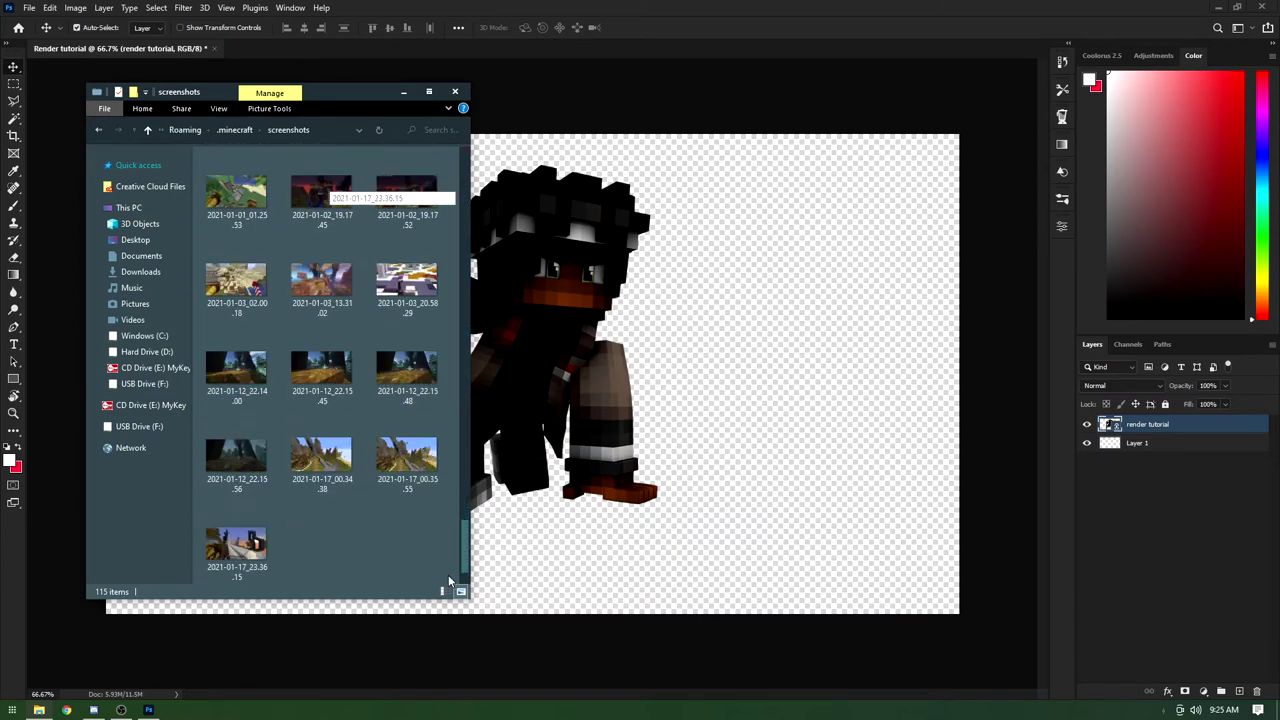
click(406, 385)
drag(399, 372, 617, 362)
key(Return)
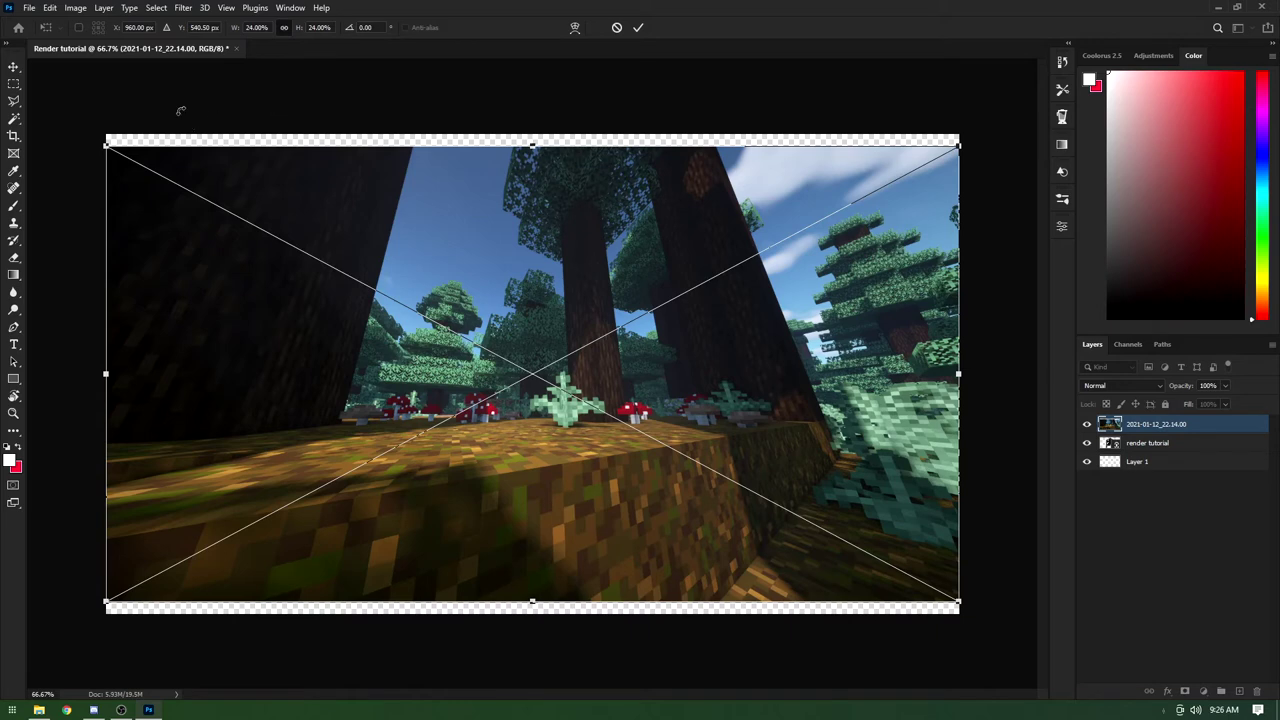
drag(106, 146, 34, 107)
drag(958, 601, 988, 617)
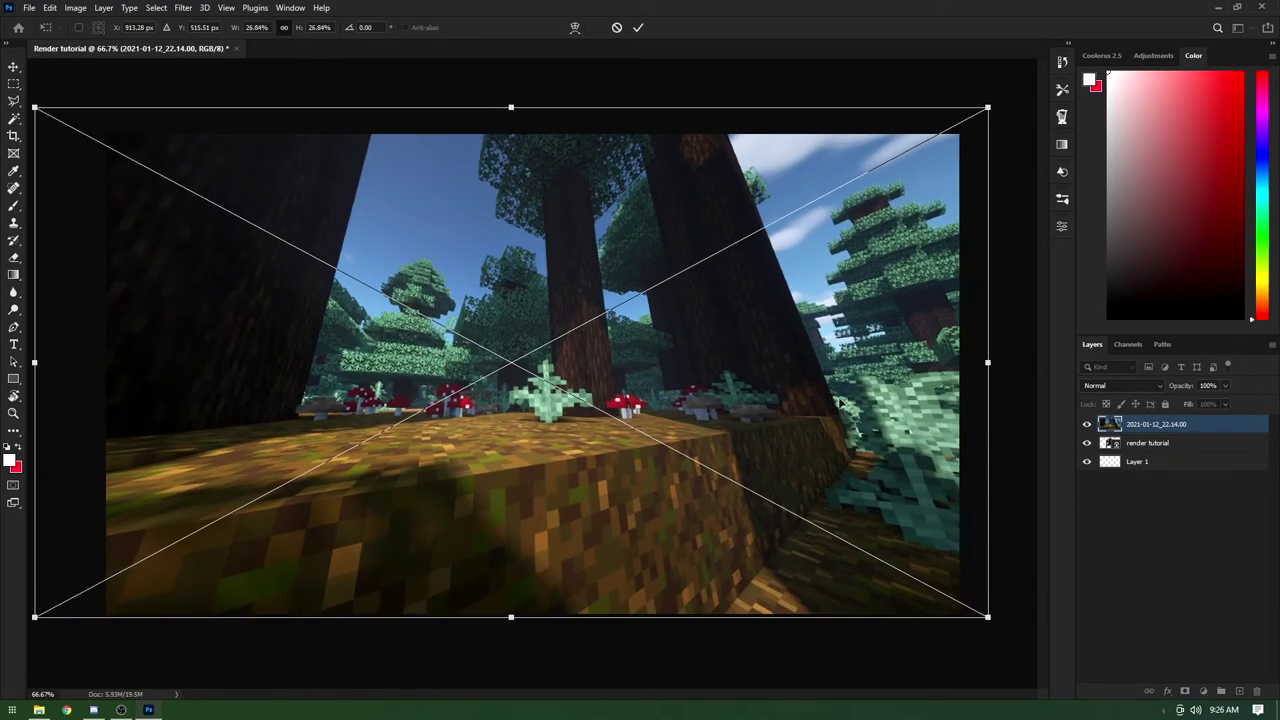
click(640, 28)
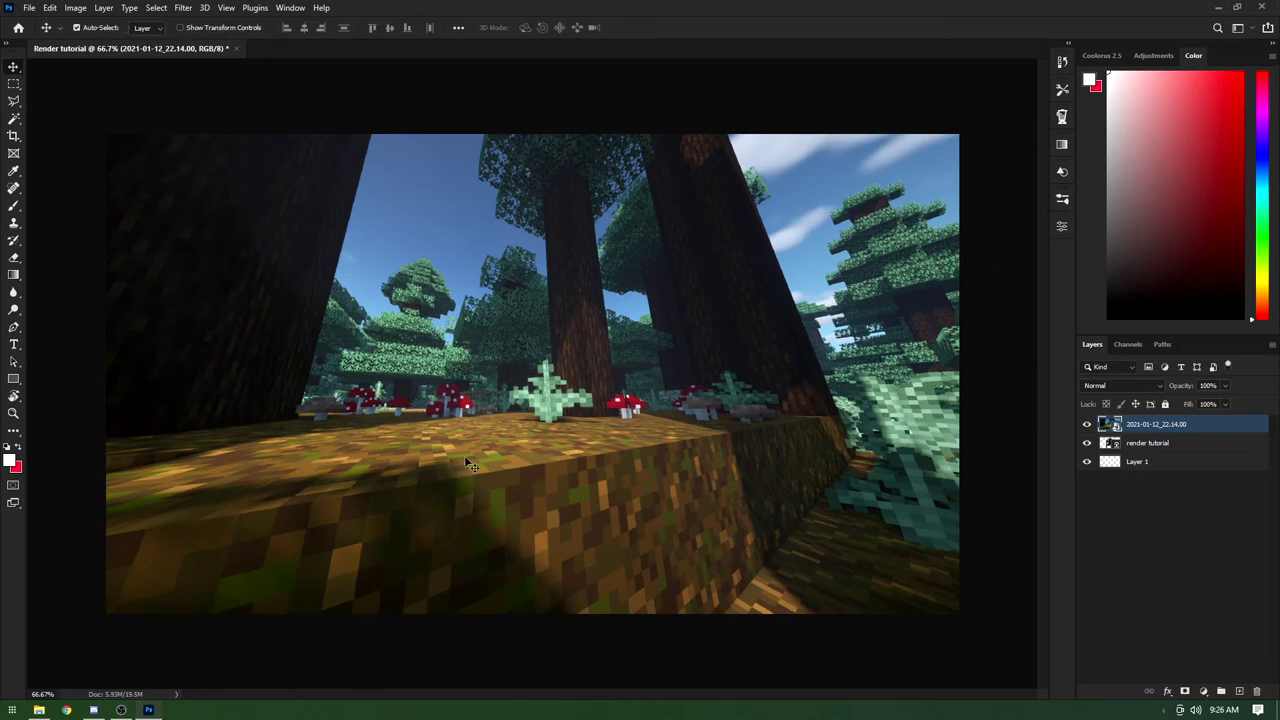
Step: Transform the forest screenshot by enlarging it to about 29.4%, slightly distorting its lower-left corner and shifting it right
key(ctrl+t)
right_click(344, 432)
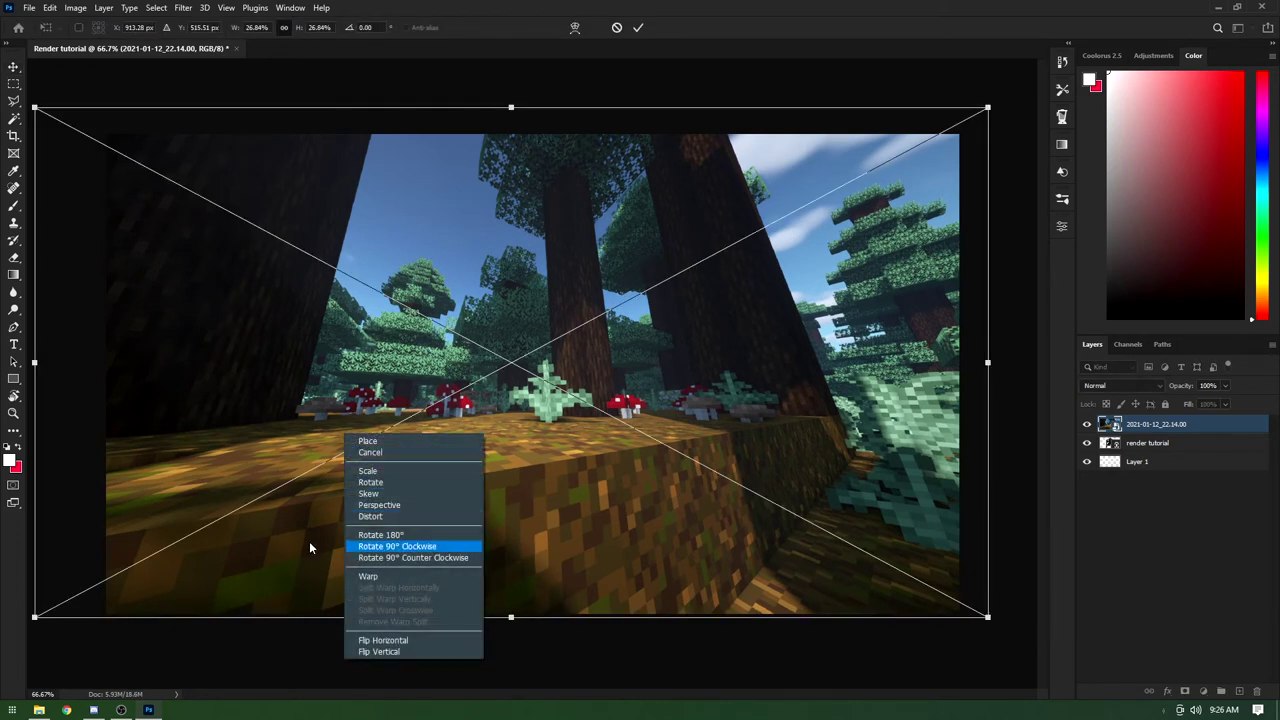
click(218, 530)
mouse_move(35, 618)
mouse_down()
mouse_move(77, 571)
mouse_move(14, 614)
mouse_up()
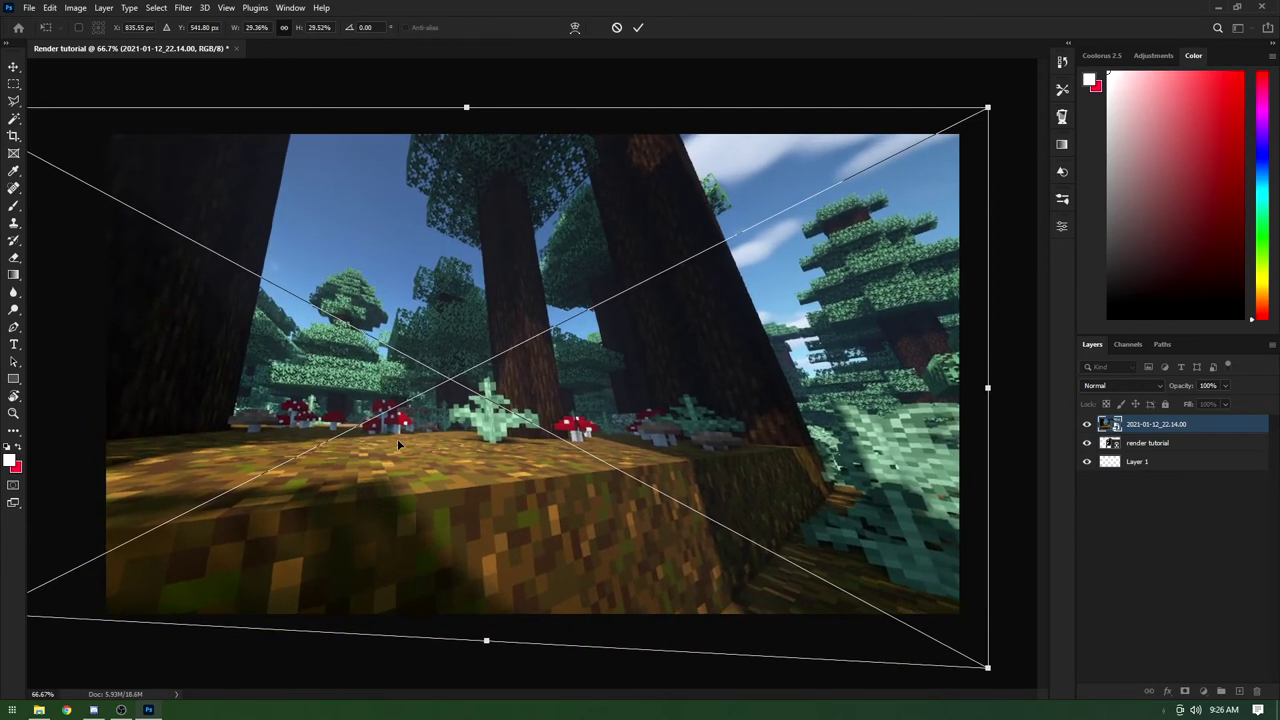
drag(458, 430, 507, 437)
key(Return)
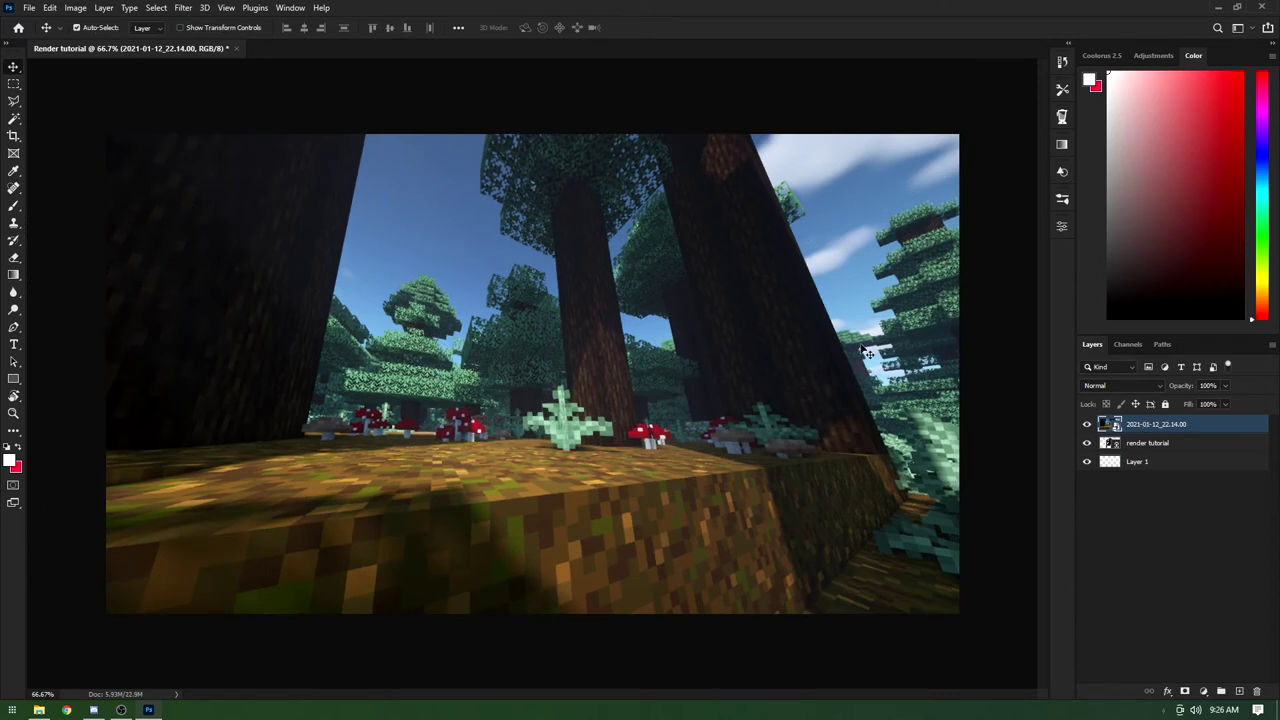
Step: Move the forest screenshot layer beneath the render tutorial layer and nudge the character slightly left
drag(1158, 428, 1117, 450)
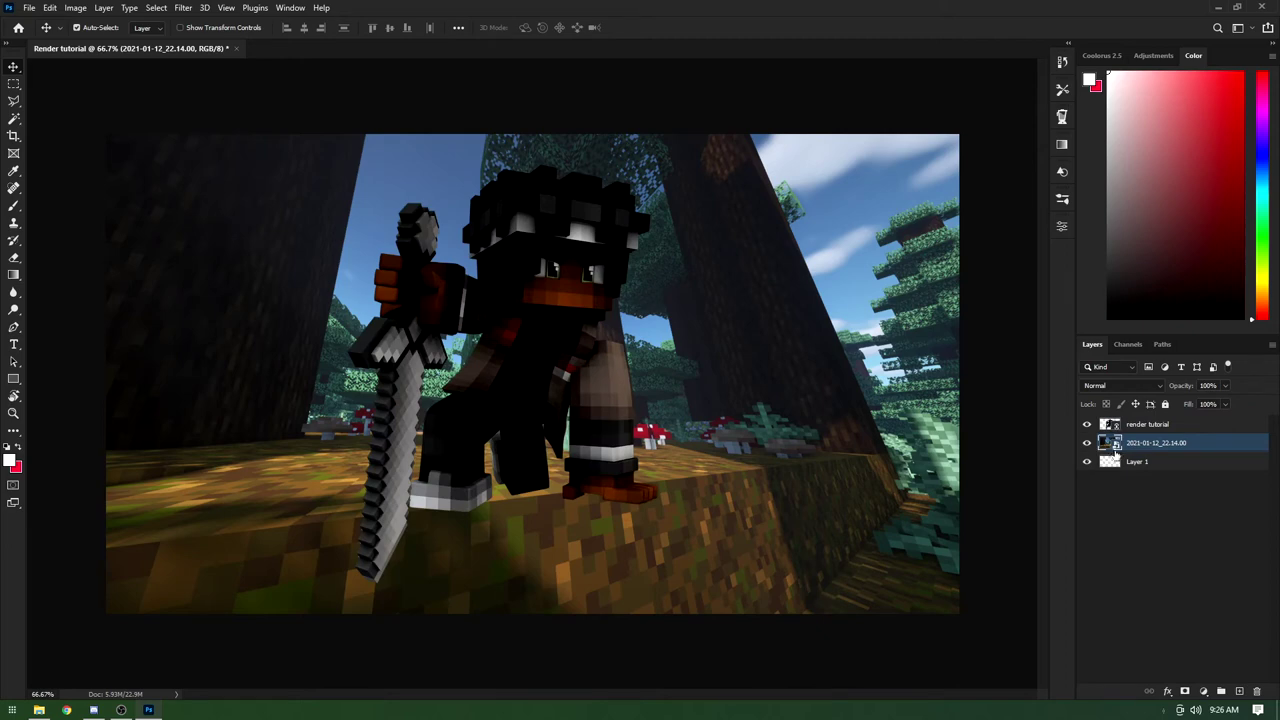
click(1160, 427)
drag(540, 387, 507, 360)
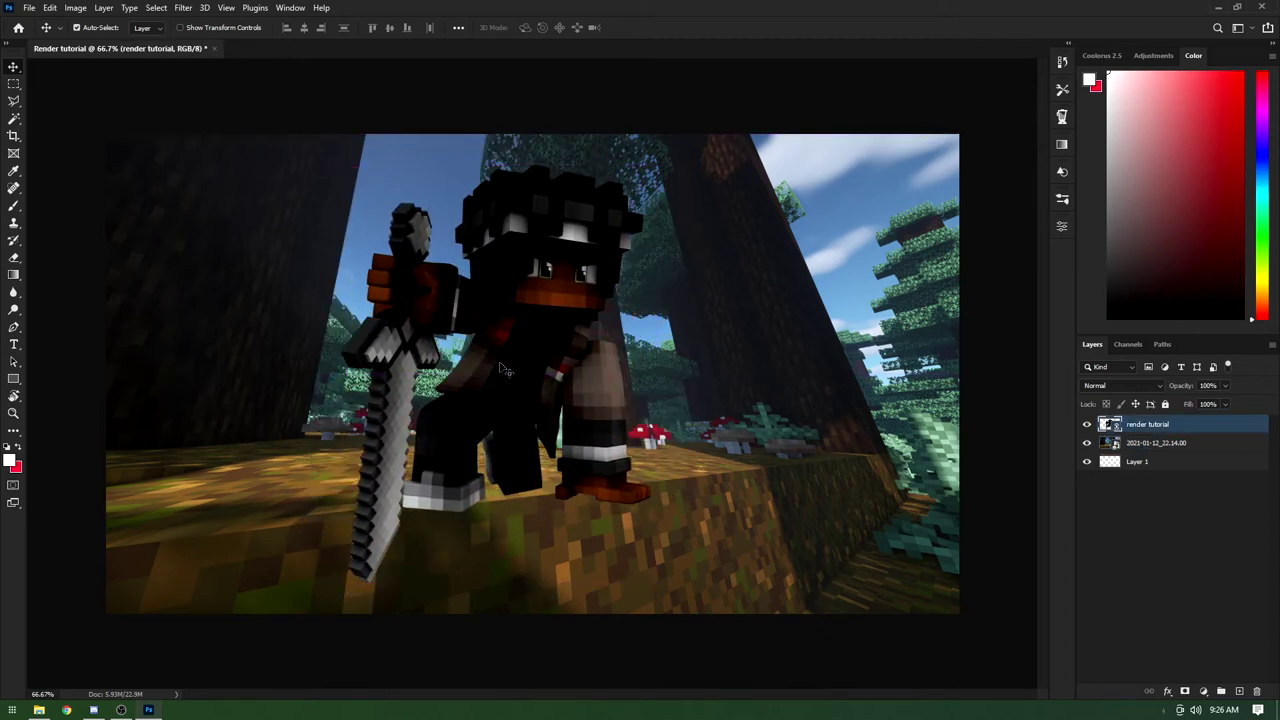
Step: Shrink the character render to about 18% width, skew its top edge left, and raise its upper-right corner to match the ledge's perspective
key(ctrl+t)
drag(130, 157, 251, 220)
drag(608, 445, 519, 416)
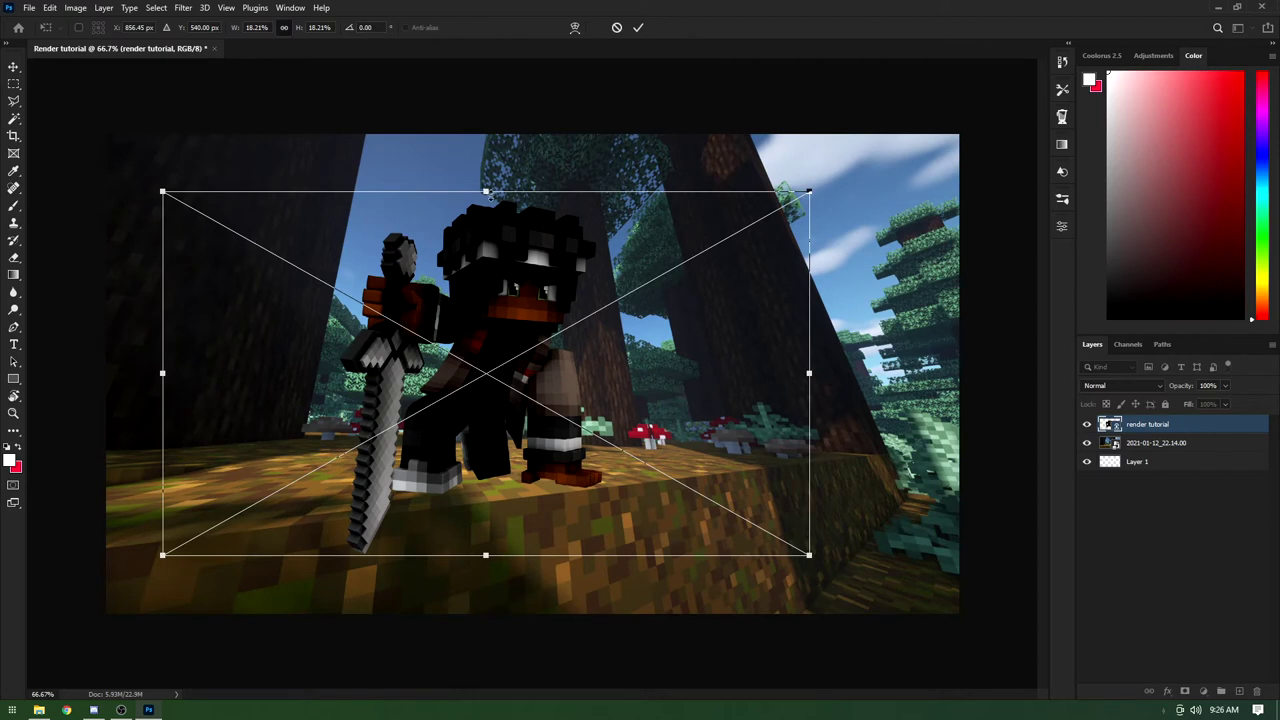
drag(486, 198, 462, 197)
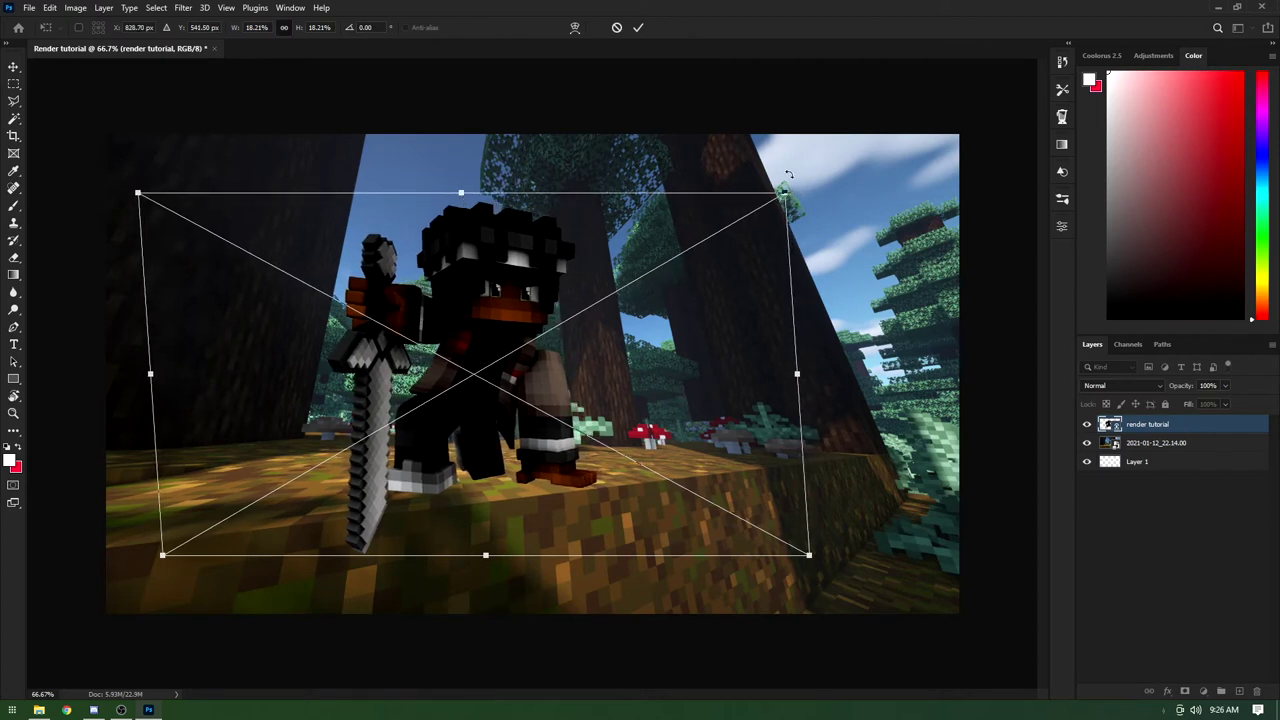
mouse_move(782, 195)
mouse_down()
mouse_move(786, 170)
mouse_move(776, 175)
mouse_up()
mouse_move(500, 345)
mouse_down()
mouse_move(546, 336)
mouse_move(510, 337)
mouse_move(496, 359)
mouse_up()
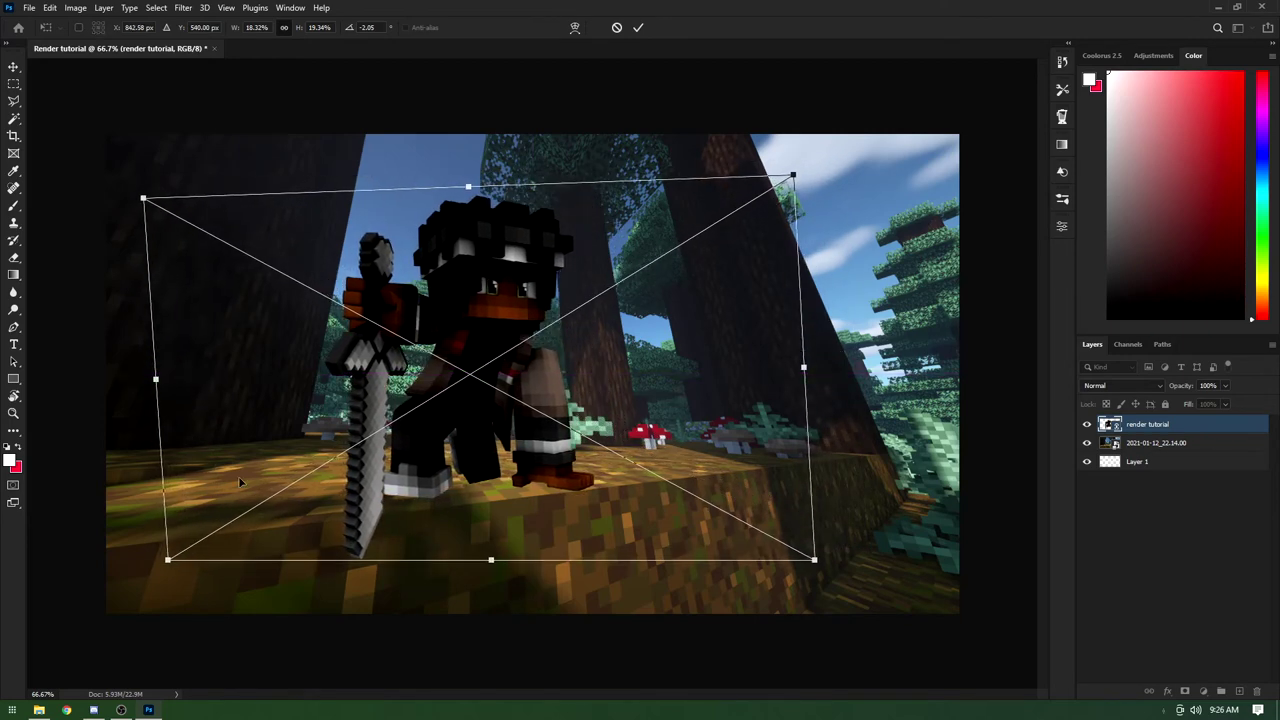
Step: Reduce the character render to about 15.56% width and 16.92% height, skew it further left, stand it on the ledge, and apply the transform
drag(168, 560, 268, 497)
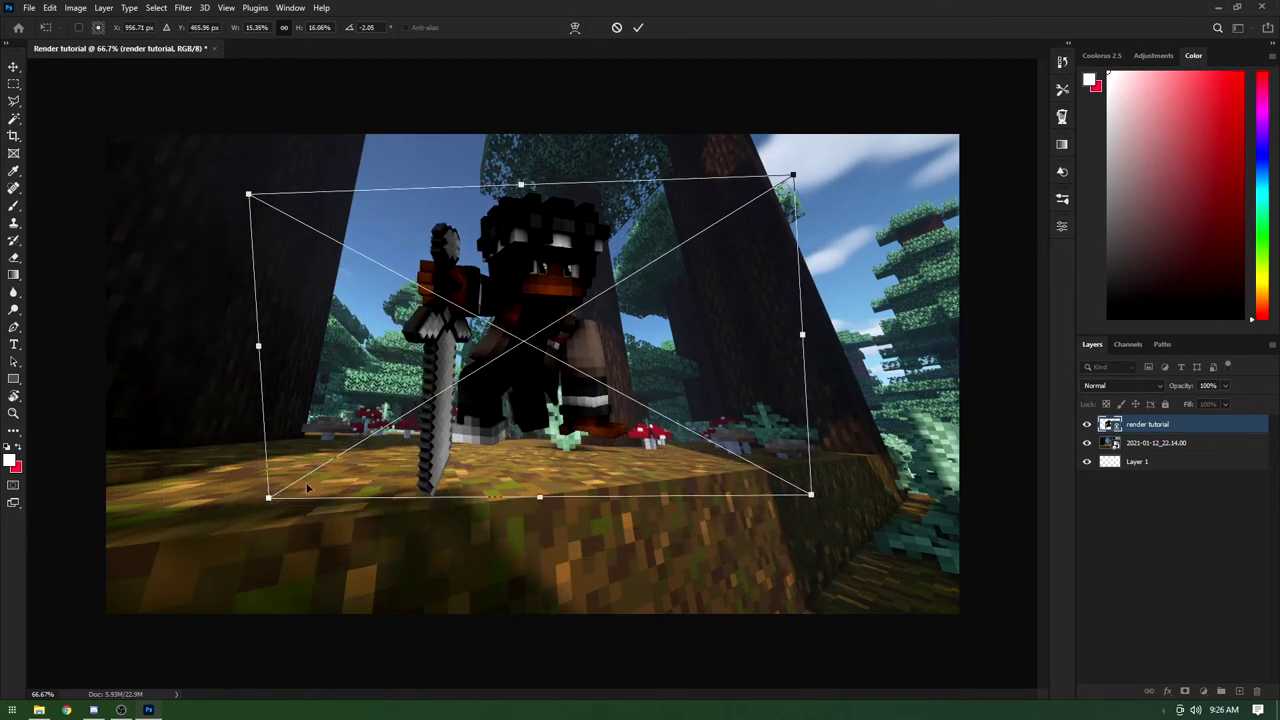
drag(543, 298, 485, 332)
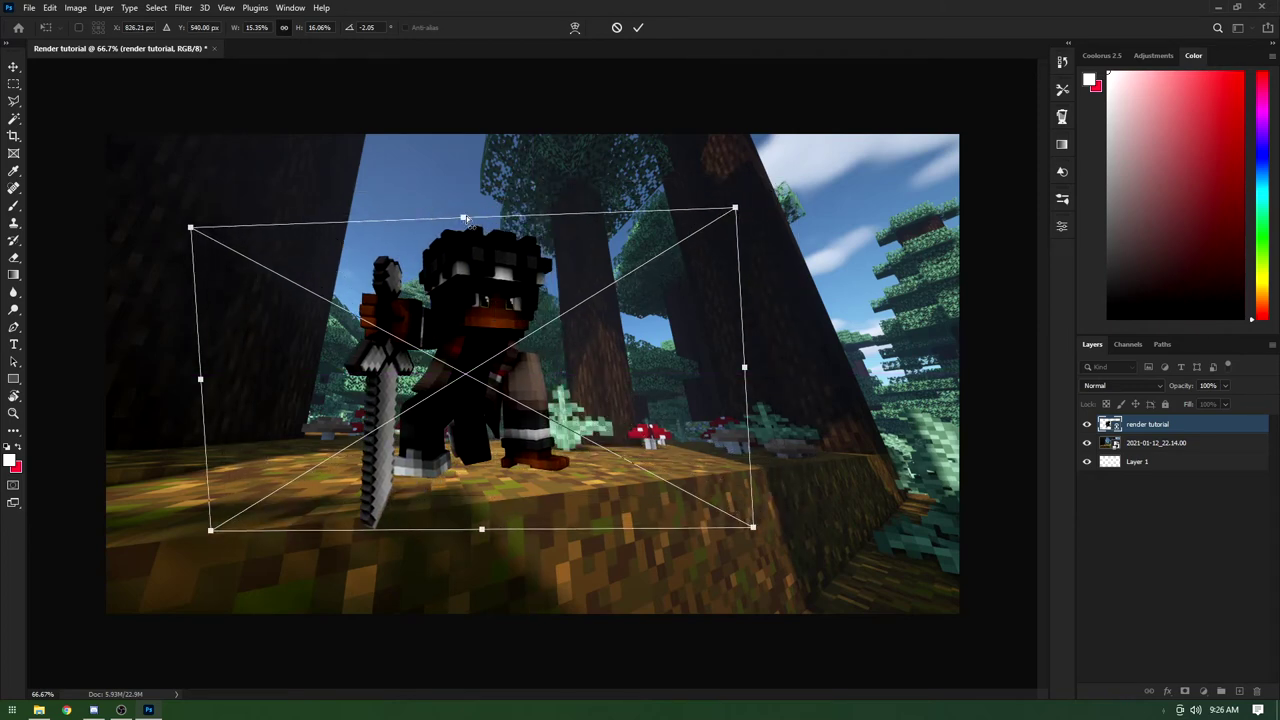
drag(465, 219, 443, 206)
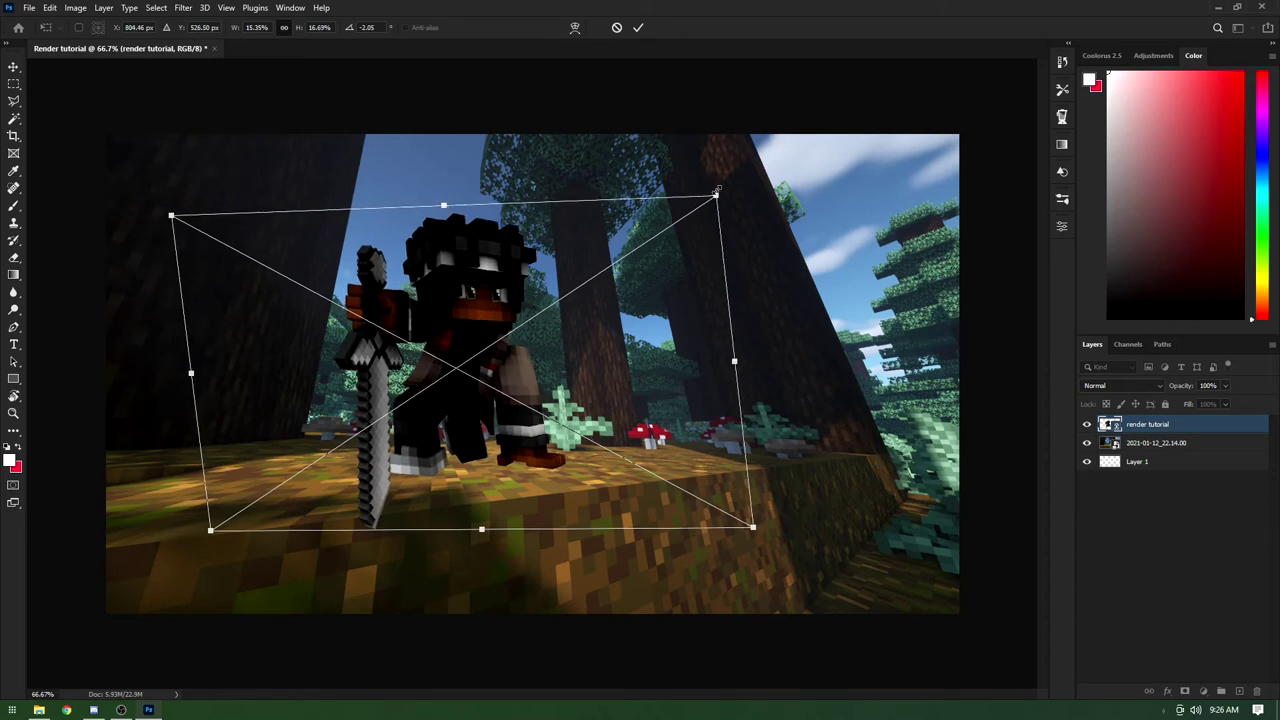
drag(716, 190, 726, 188)
mouse_move(553, 290)
mouse_down()
mouse_move(579, 292)
mouse_move(570, 297)
mouse_up()
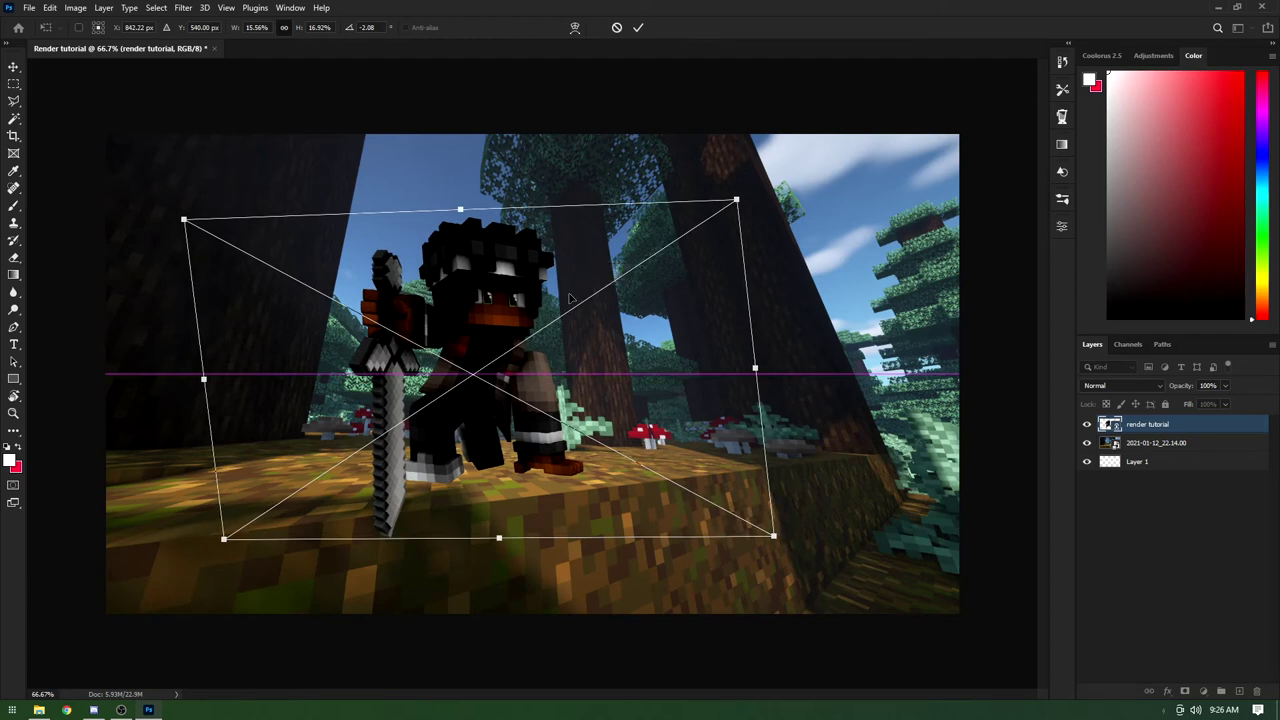
key(Return)
Step: Check how the character sits against the forest background at several zoom levels between 33.3% and 100%
key(ctrl+minus)
key(ctrl+minus)
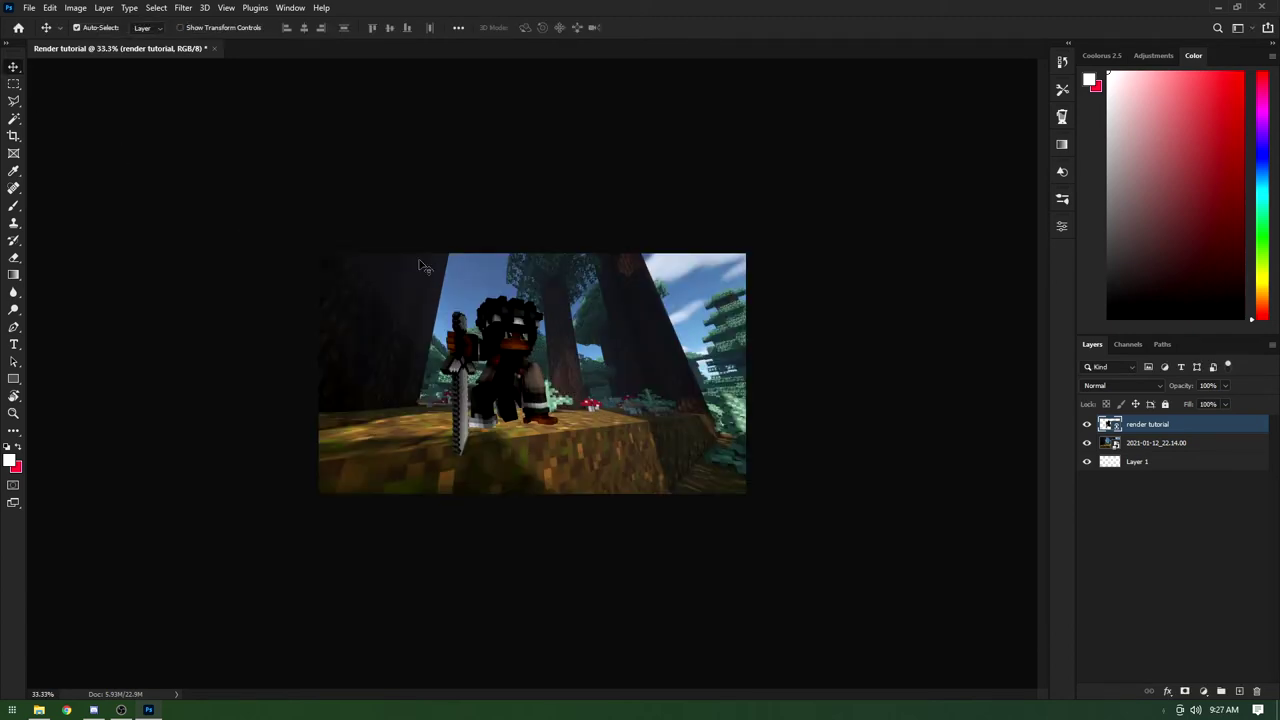
click(365, 151)
key(ctrl+plus)
key(ctrl+plus)
key(ctrl+plus)
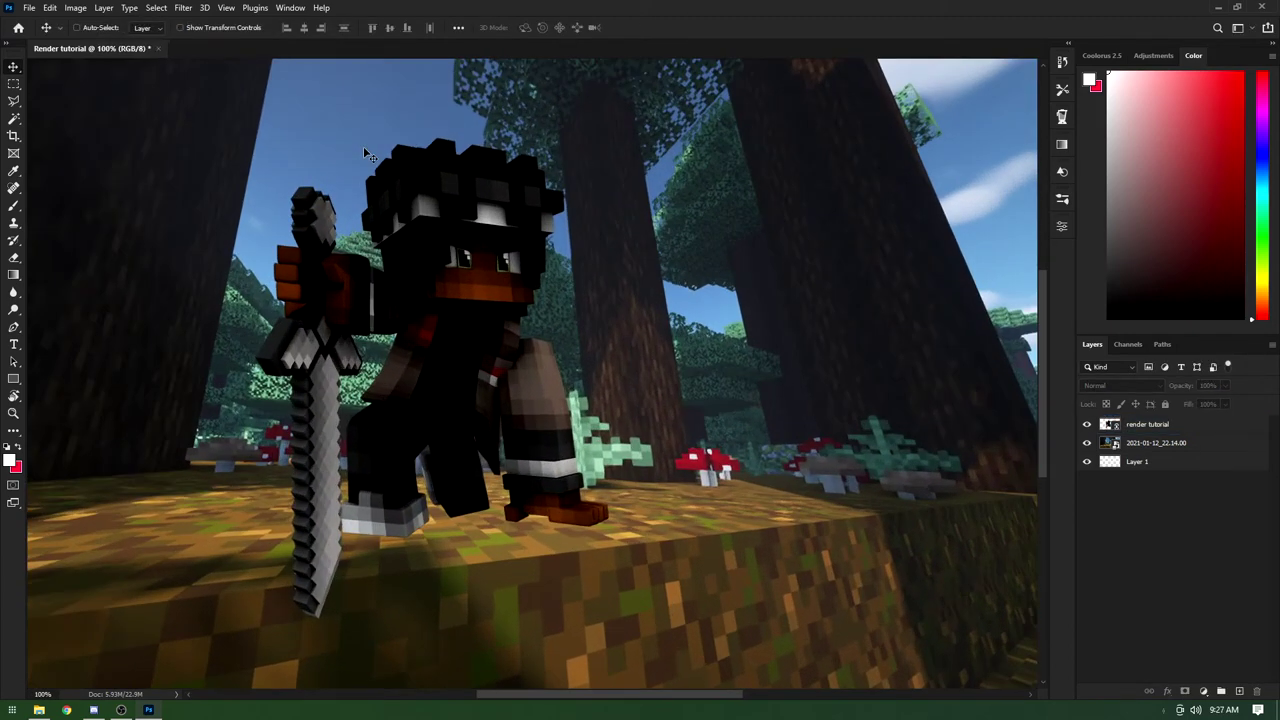
key(ctrl+minus)
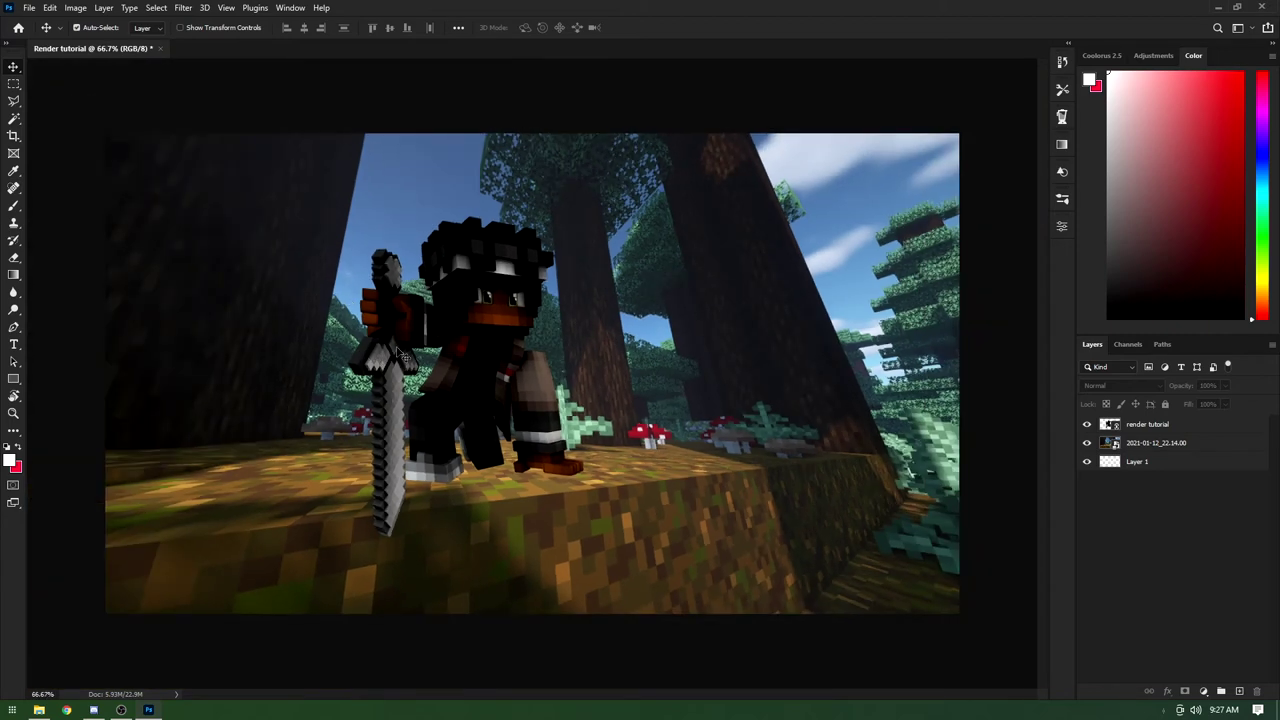
click(463, 370)
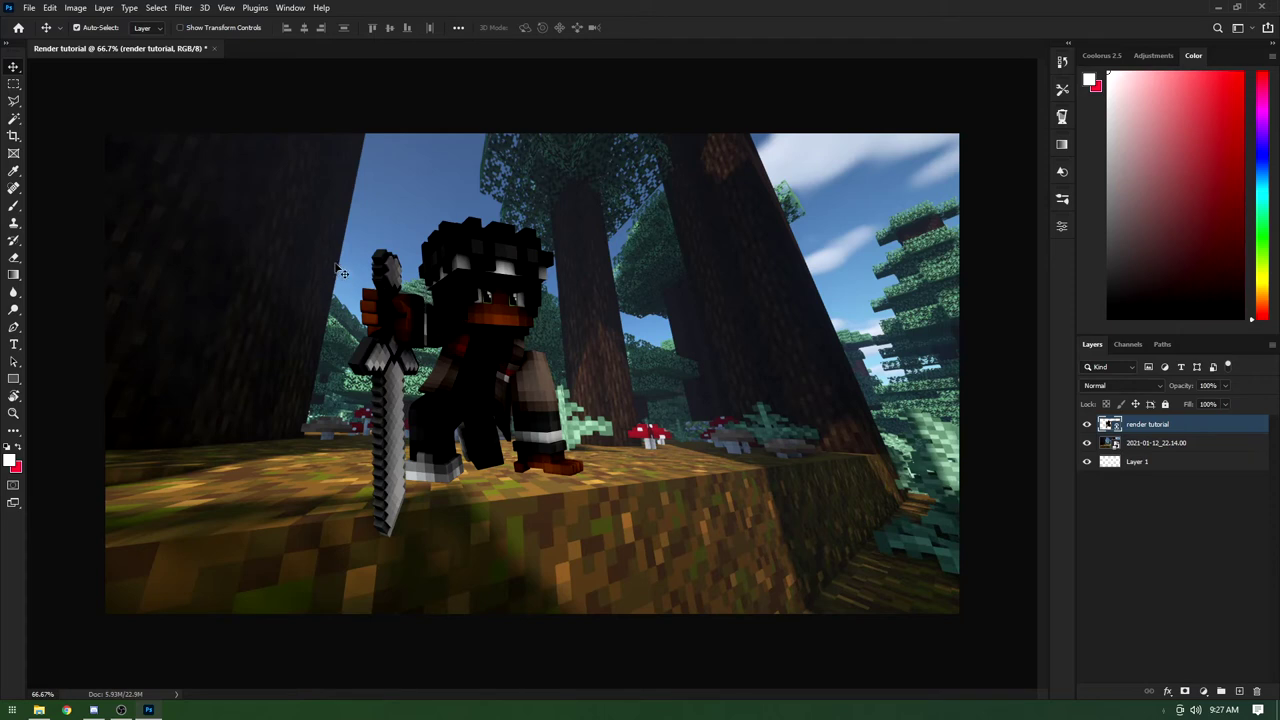
key(ctrl)
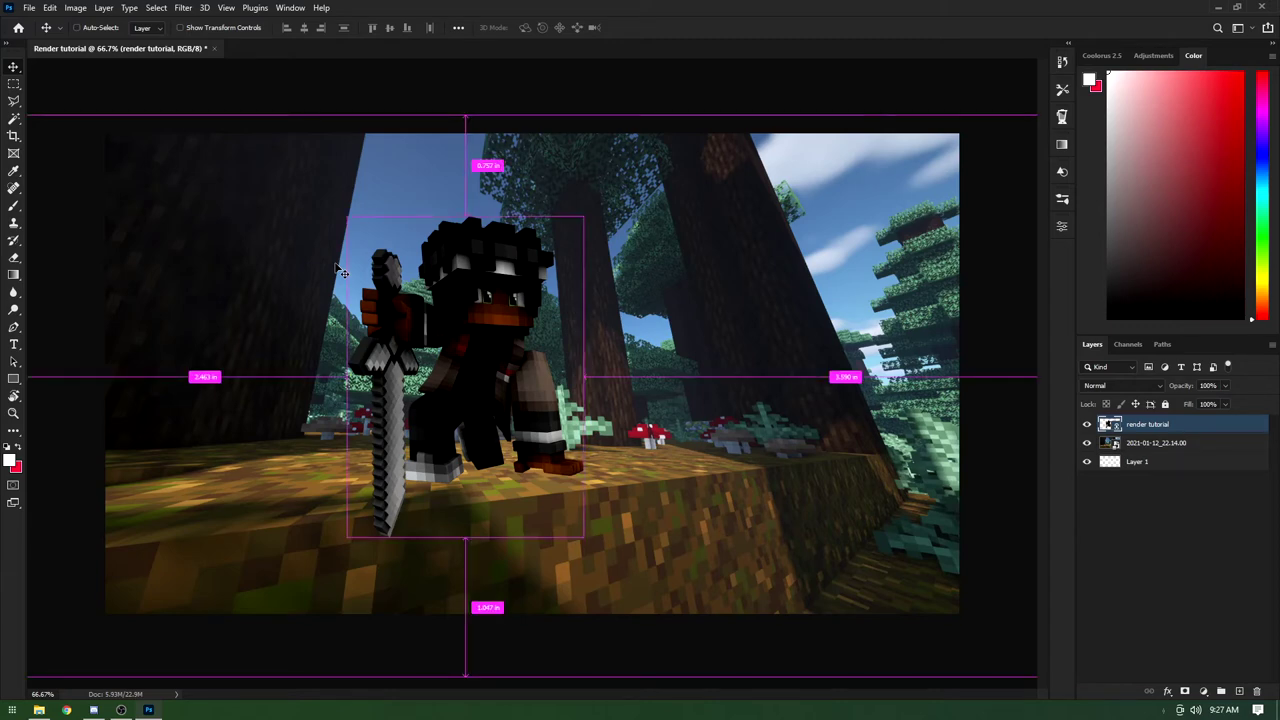
key(ctrl+plus)
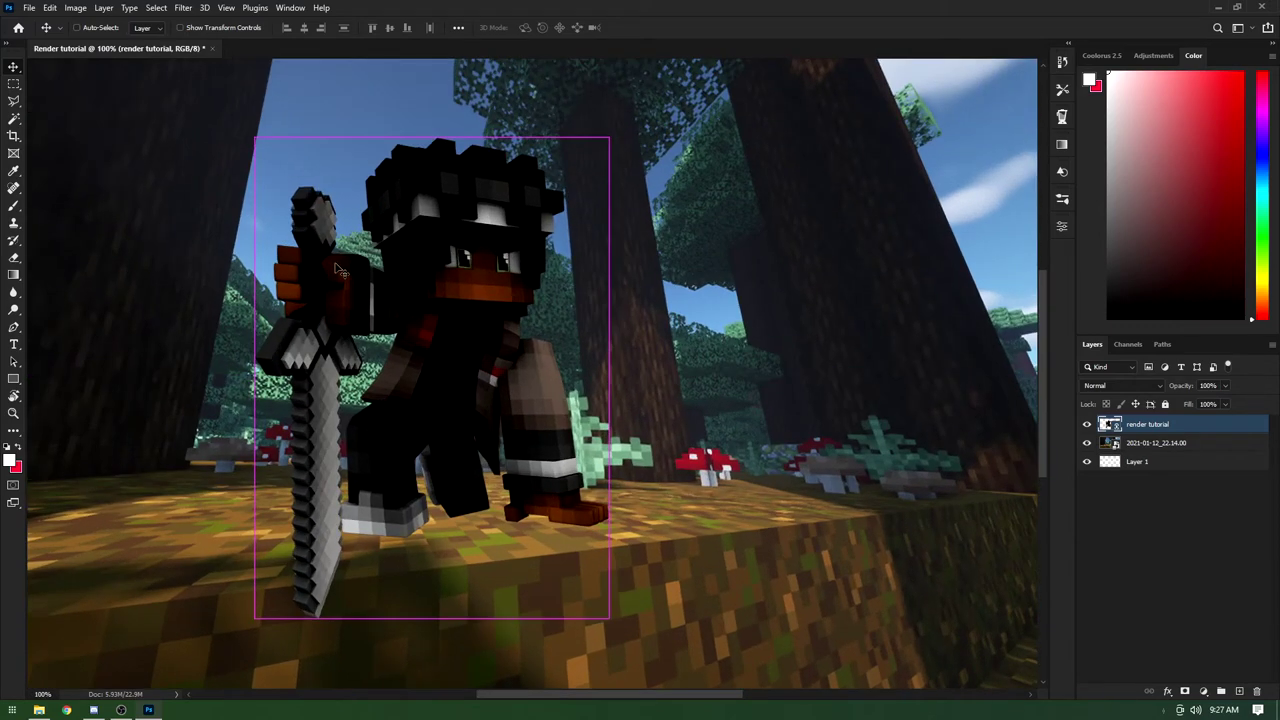
key(ctrl+minus)
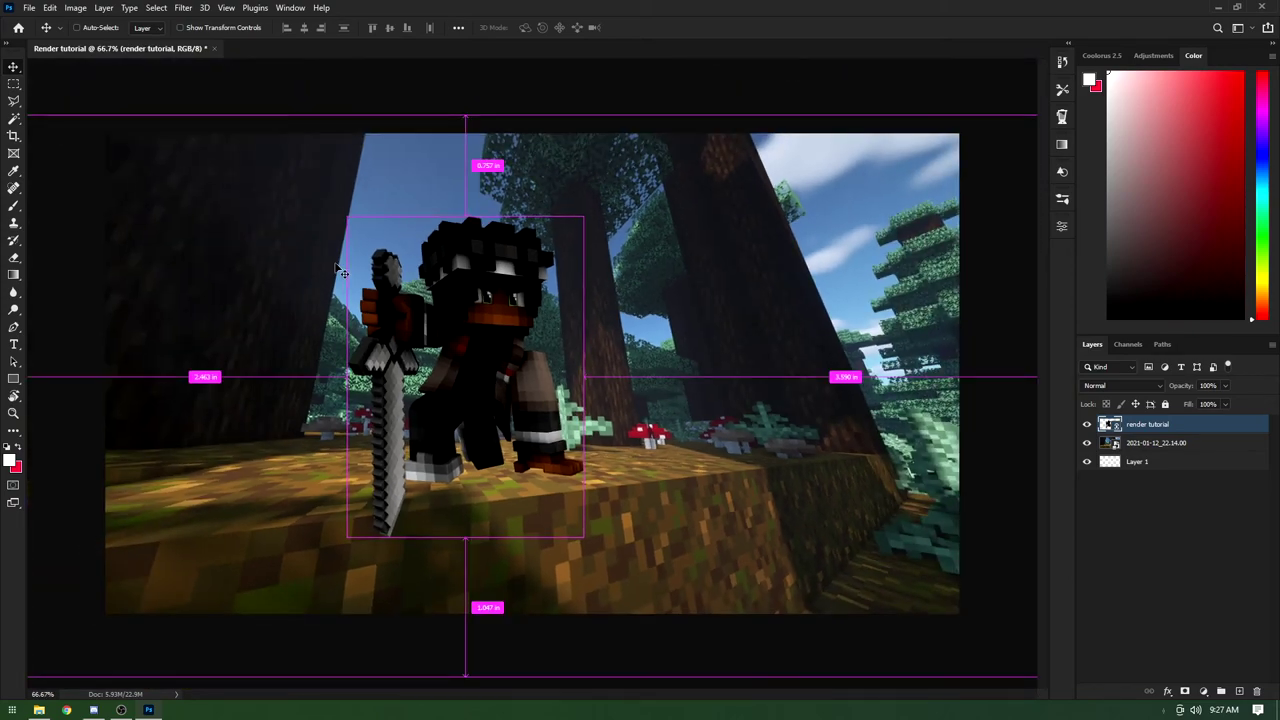
key(ctrl+plus)
key(ctrl+minus)
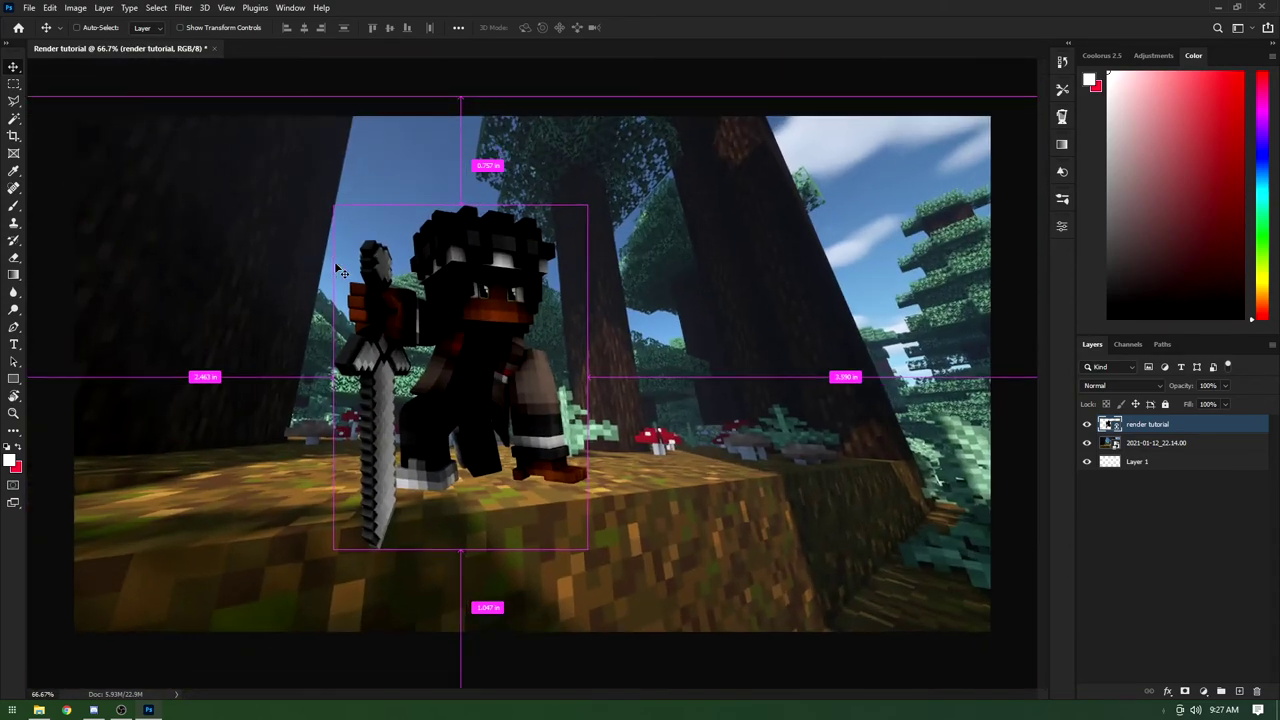
key(ctrl+plus)
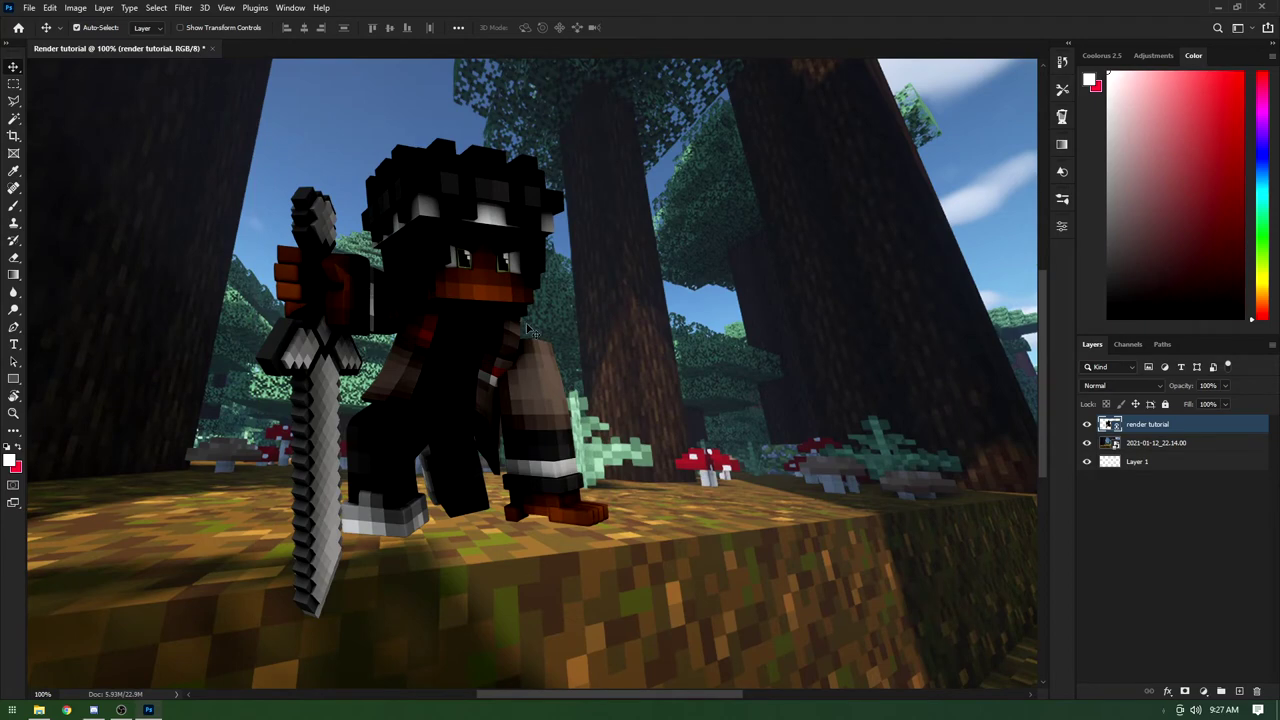
Step: Pan vertically and horizontally across the composition at 100% zoom to examine the character, forest and canvas edges
drag(517, 697, 548, 706)
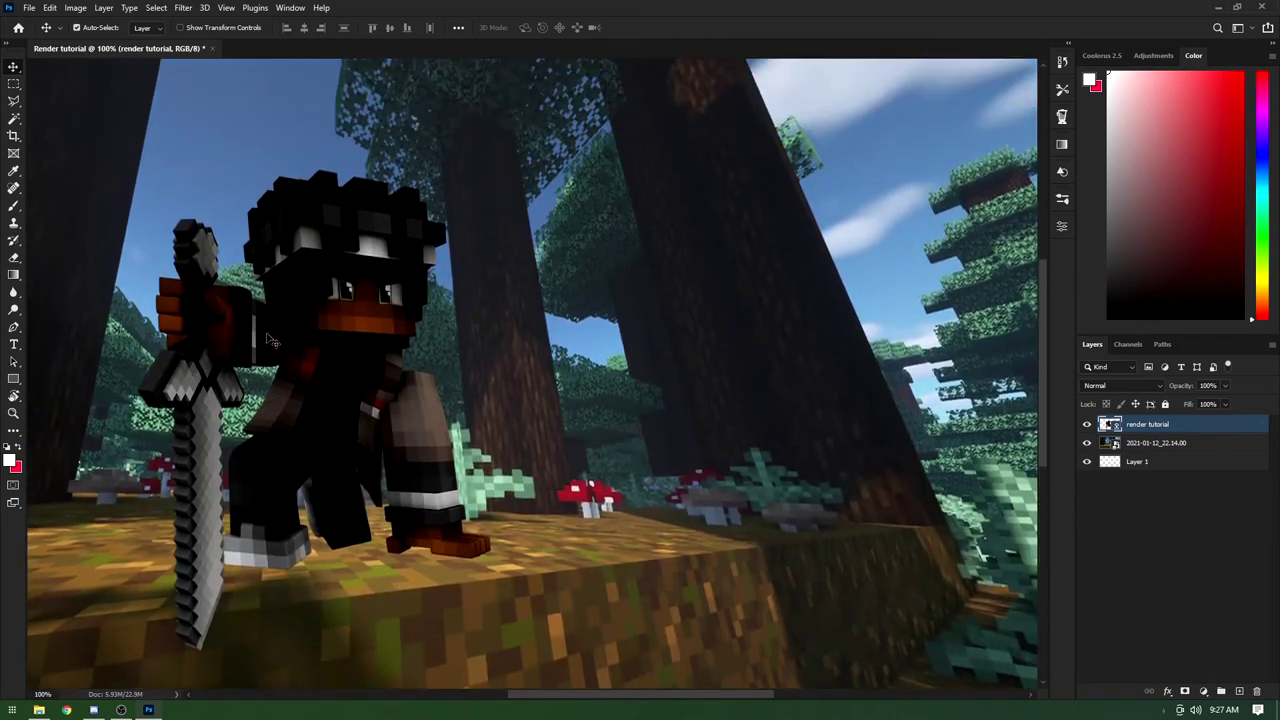
key(ctrl)
scroll(472, 503, down, 10)
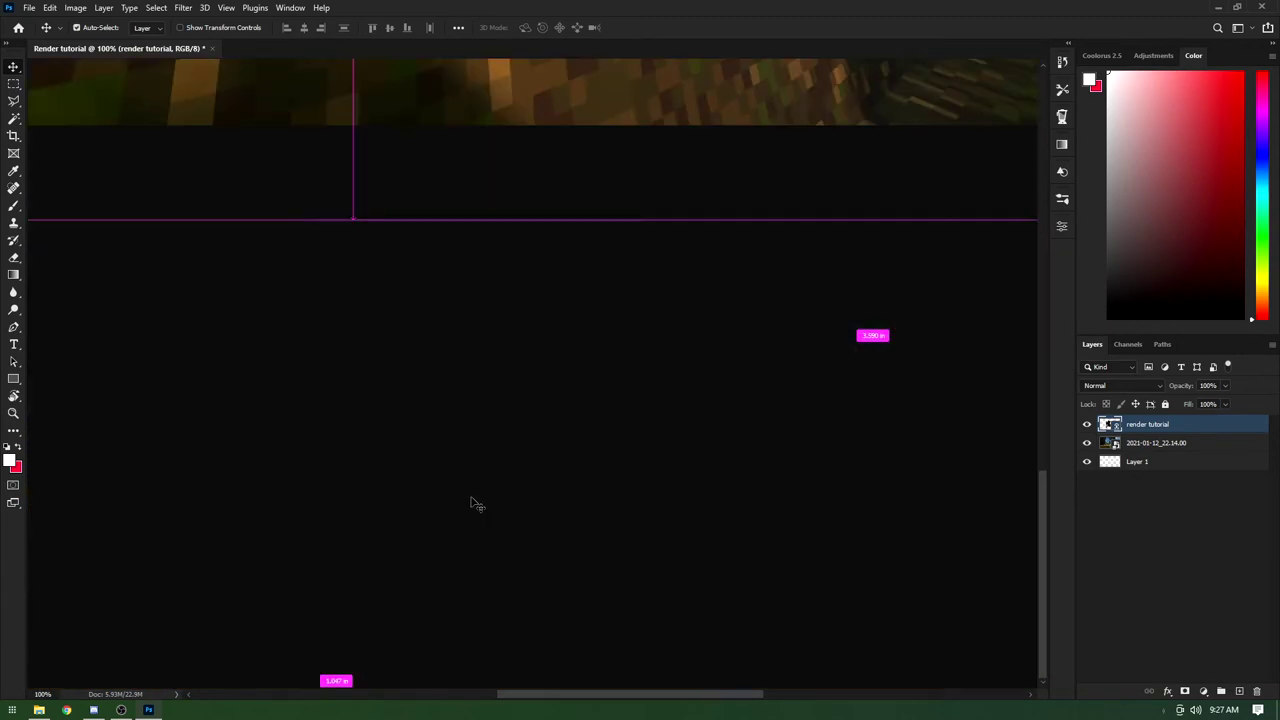
scroll(472, 503, up, 10)
scroll(470, 502, down, 5)
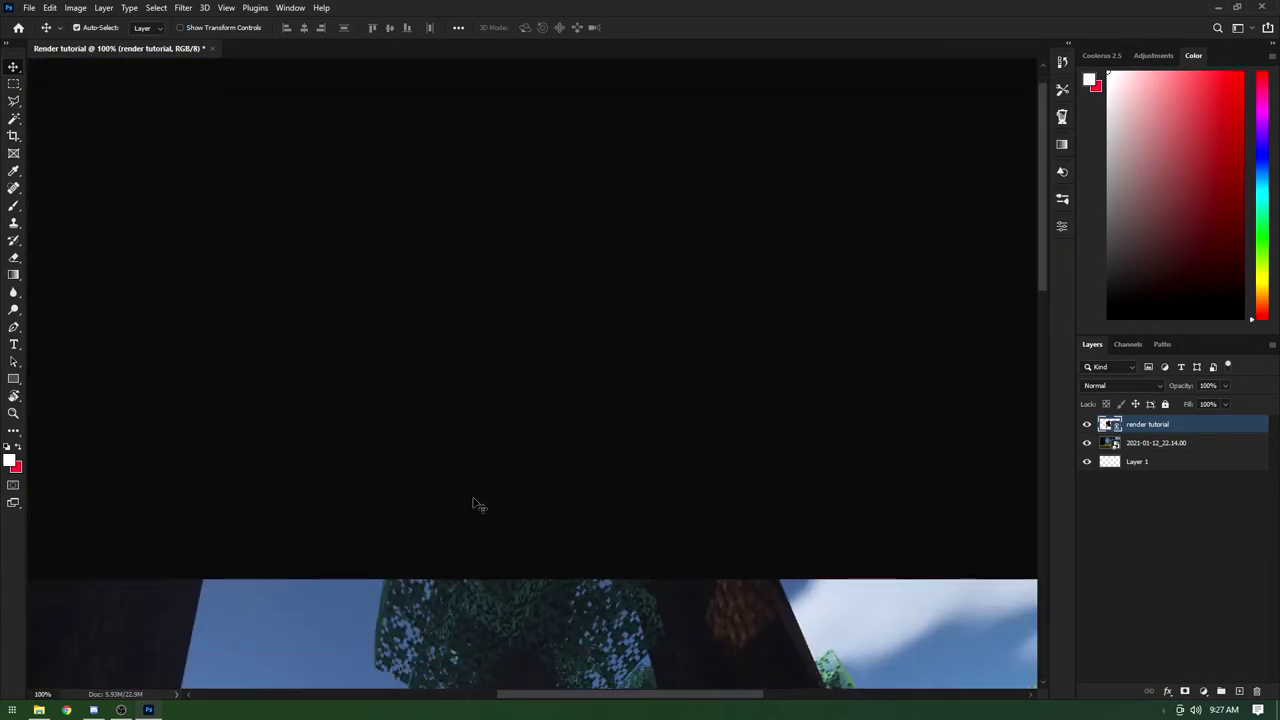
scroll(436, 497, down, 5)
key(ctrl)
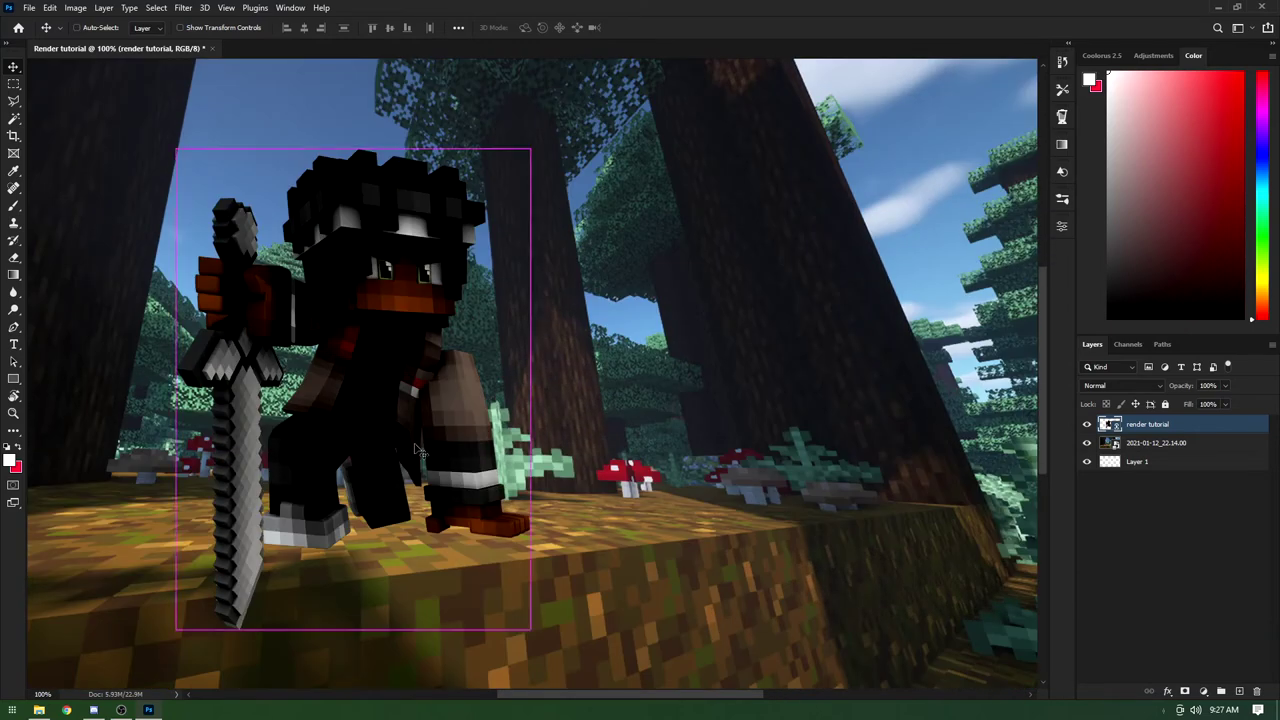
scroll(420, 450, right, 2)
scroll(423, 455, left, 5)
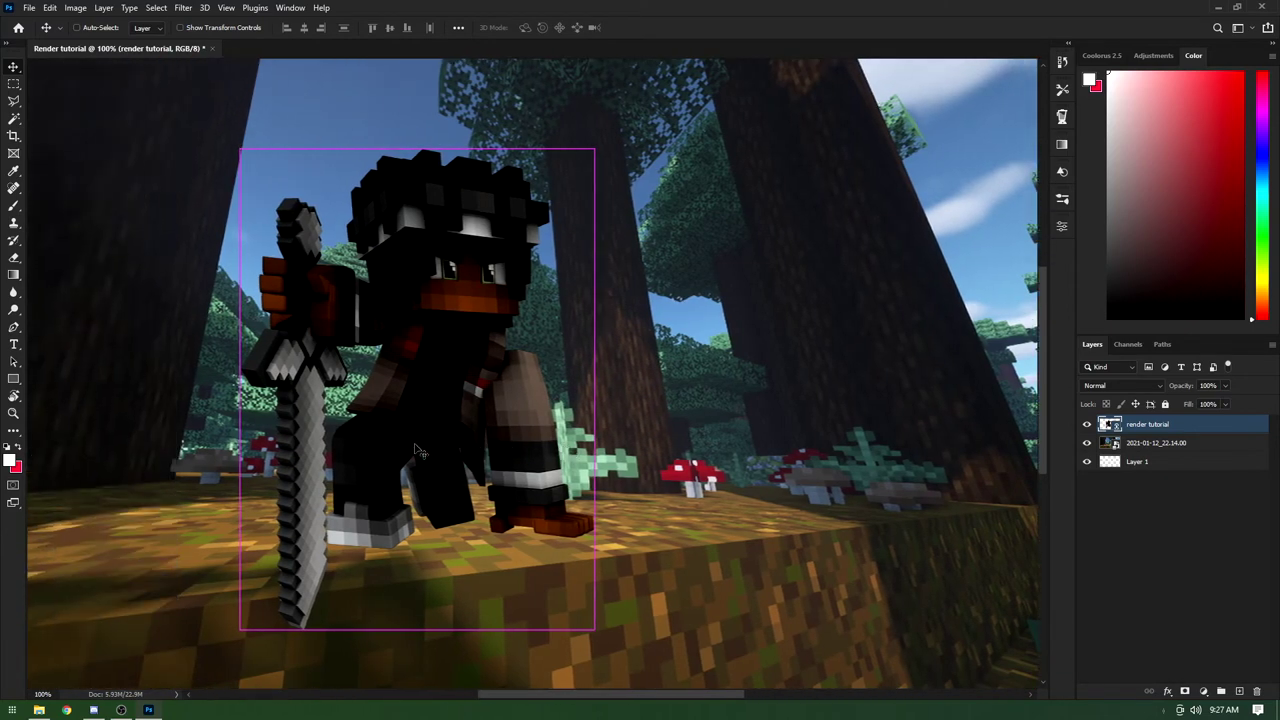
Step: Examine the character's placement on the mossy ledge against the surrounding trees and mushrooms at 100% zoom
scroll(428, 455, left, 2)
scroll(432, 452, right, 2)
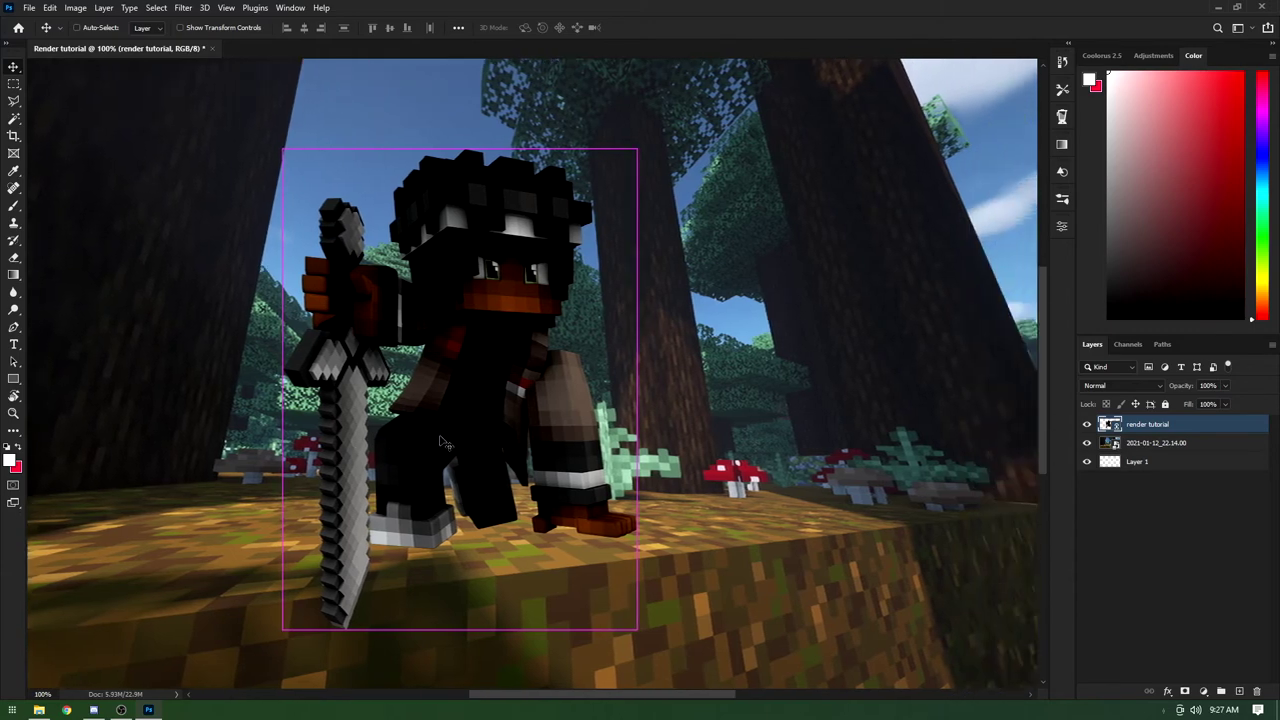
scroll(438, 448, left, 1)
scroll(444, 446, right, 1)
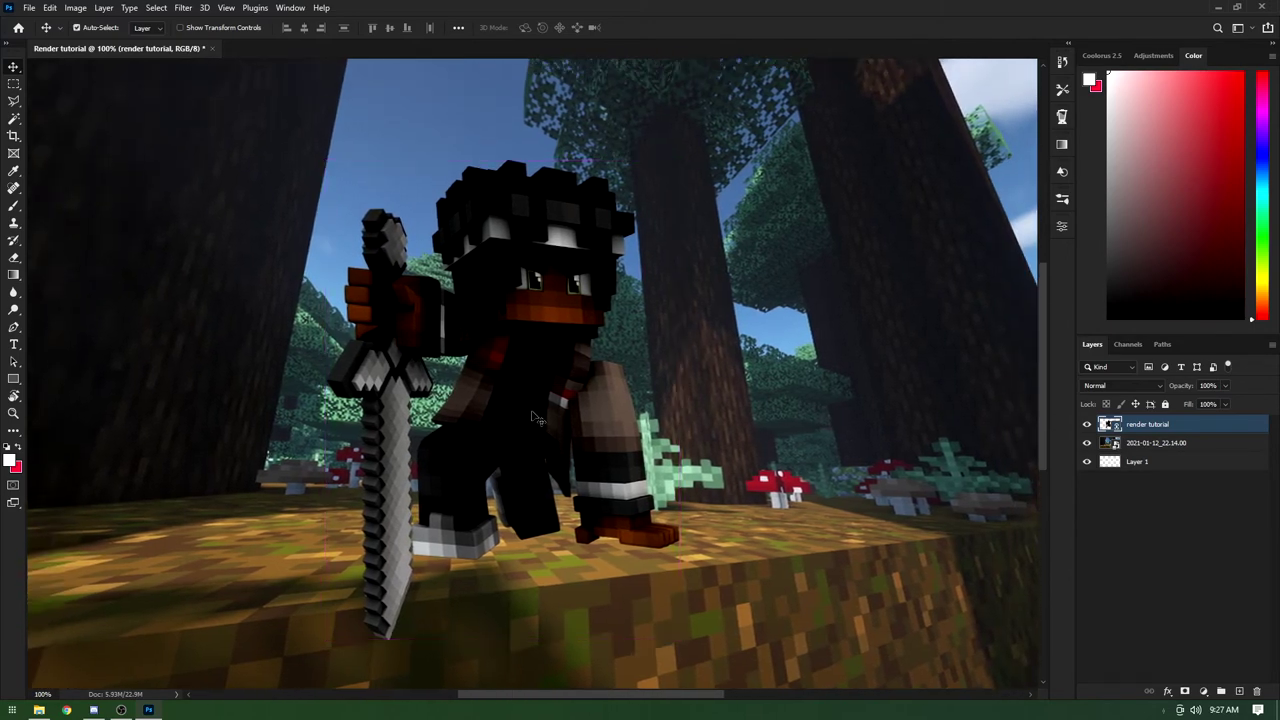
scroll(533, 425, down, 2)
scroll(533, 425, up, 5)
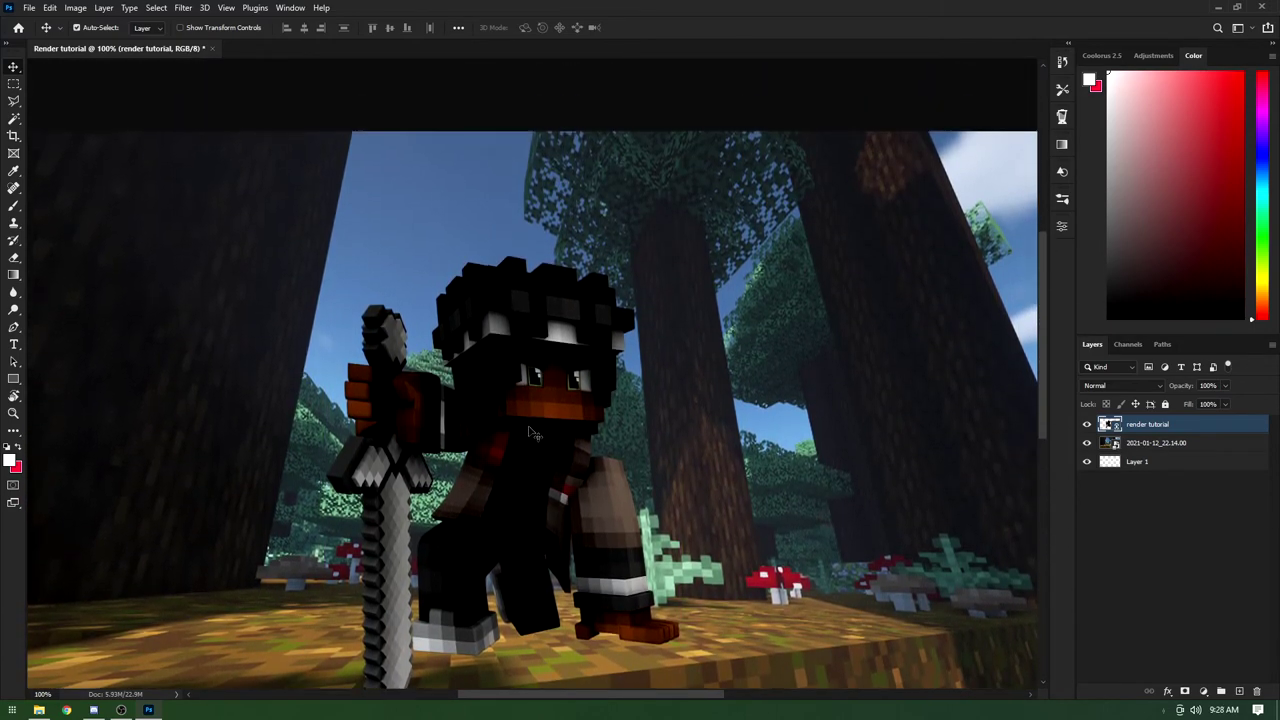
scroll(533, 434, down, 2)
key(ctrl)
scroll(533, 433, right, 1)
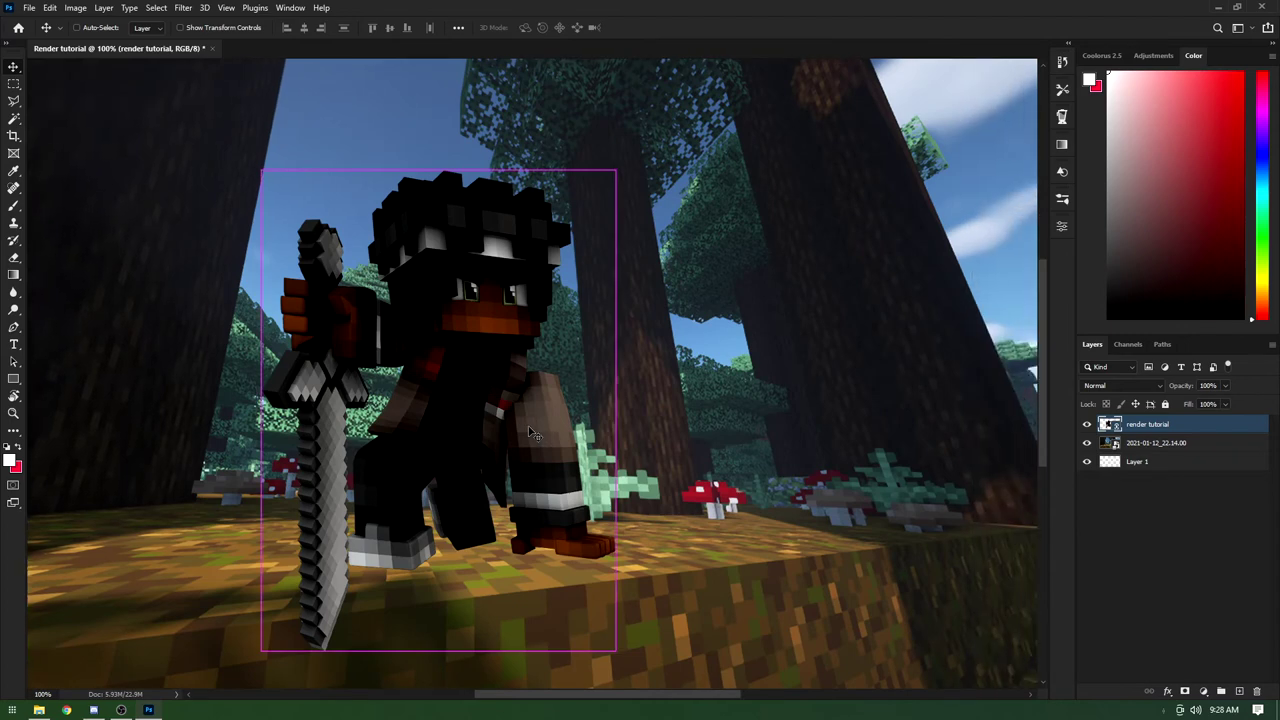
scroll(560, 520, left, 2)
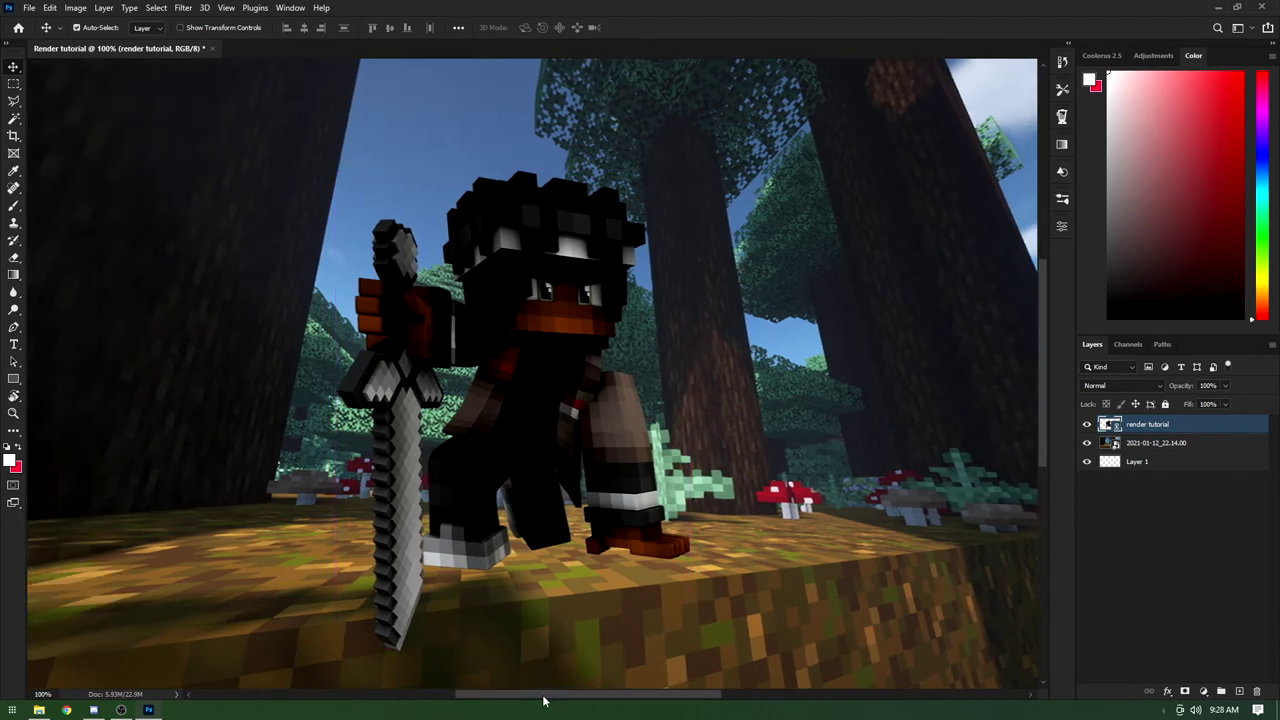
scroll(543, 694, left, 2)
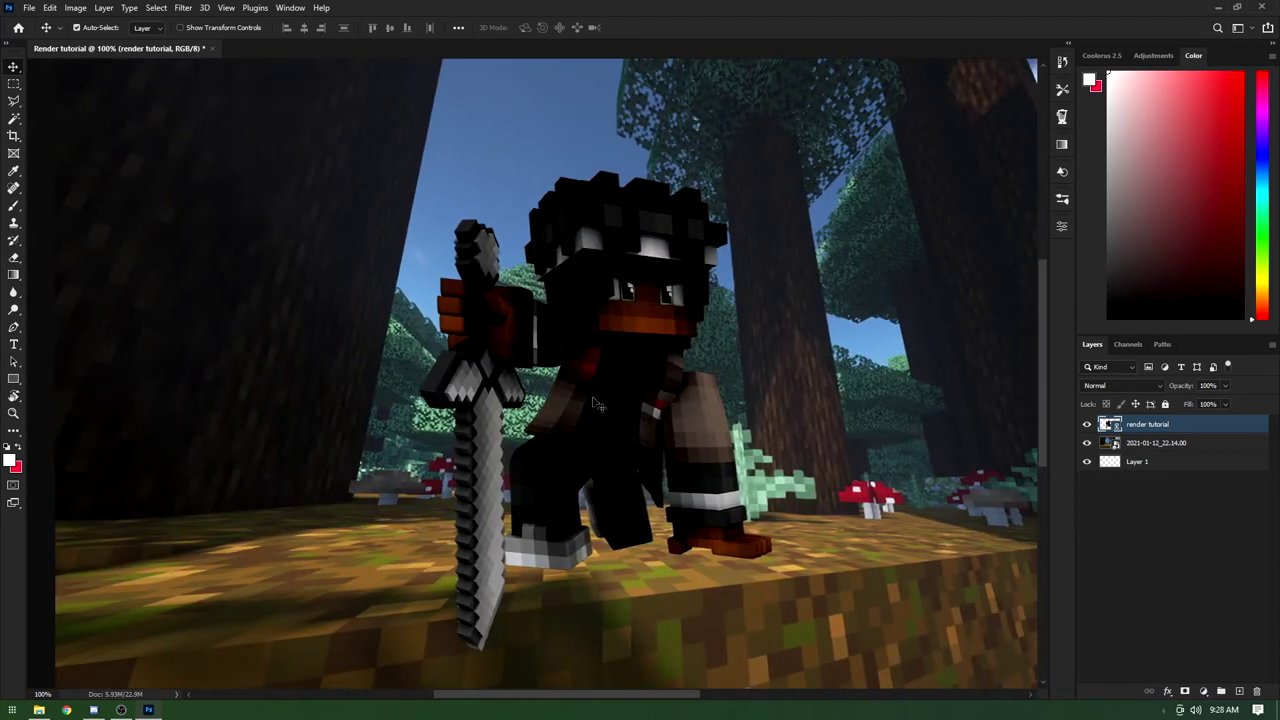
drag(544, 695, 568, 655)
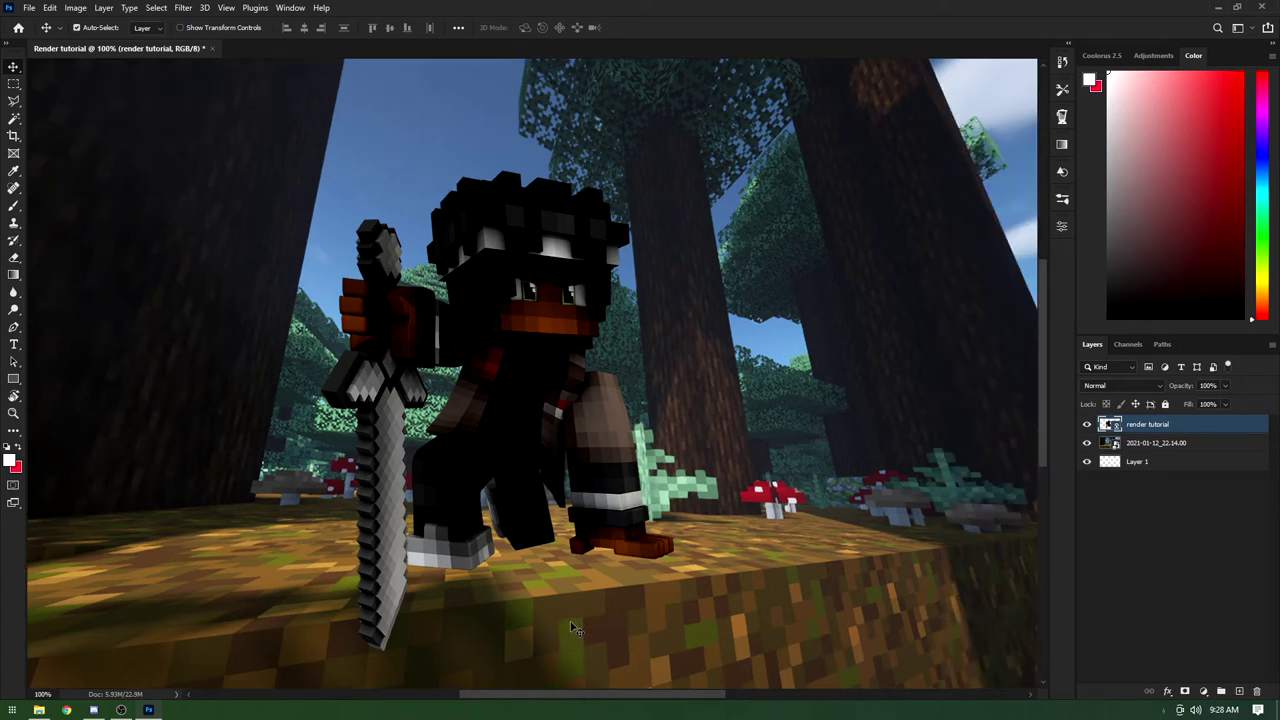
Step: Rasterize the "render tutorial" smart object layer so it can be painted on directly
right_click(1148, 425)
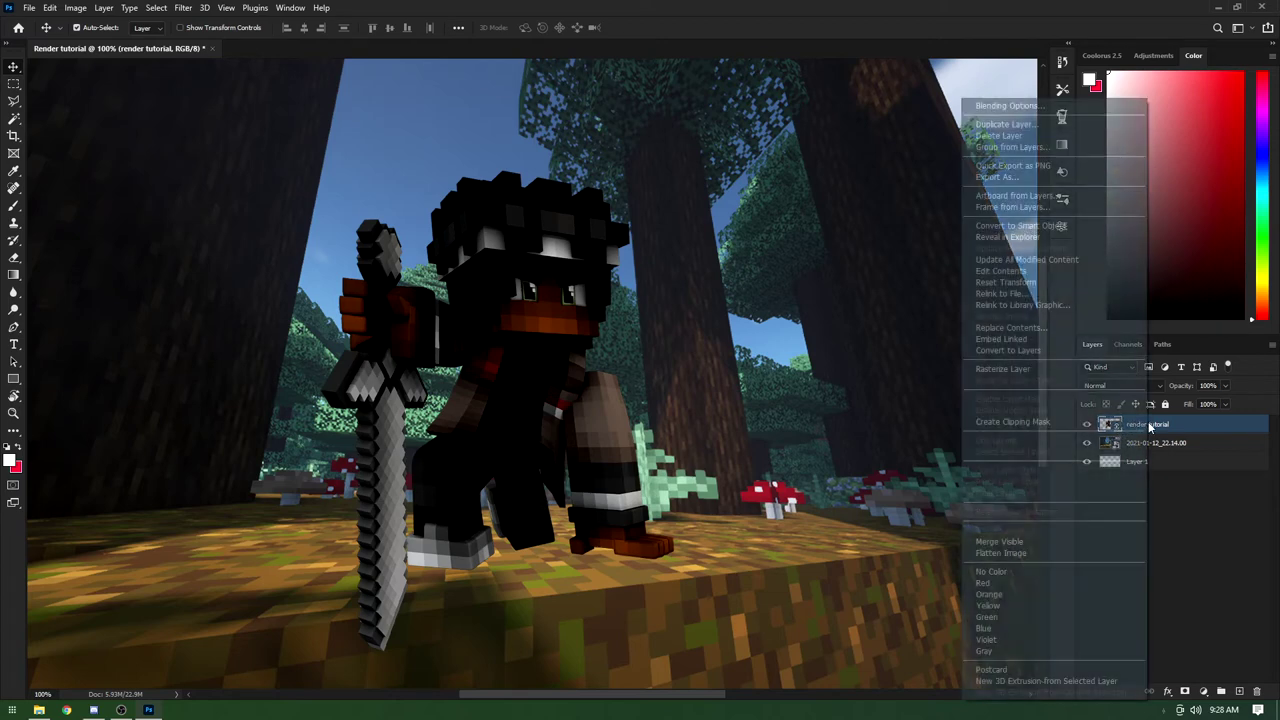
click(1191, 446)
right_click(1156, 427)
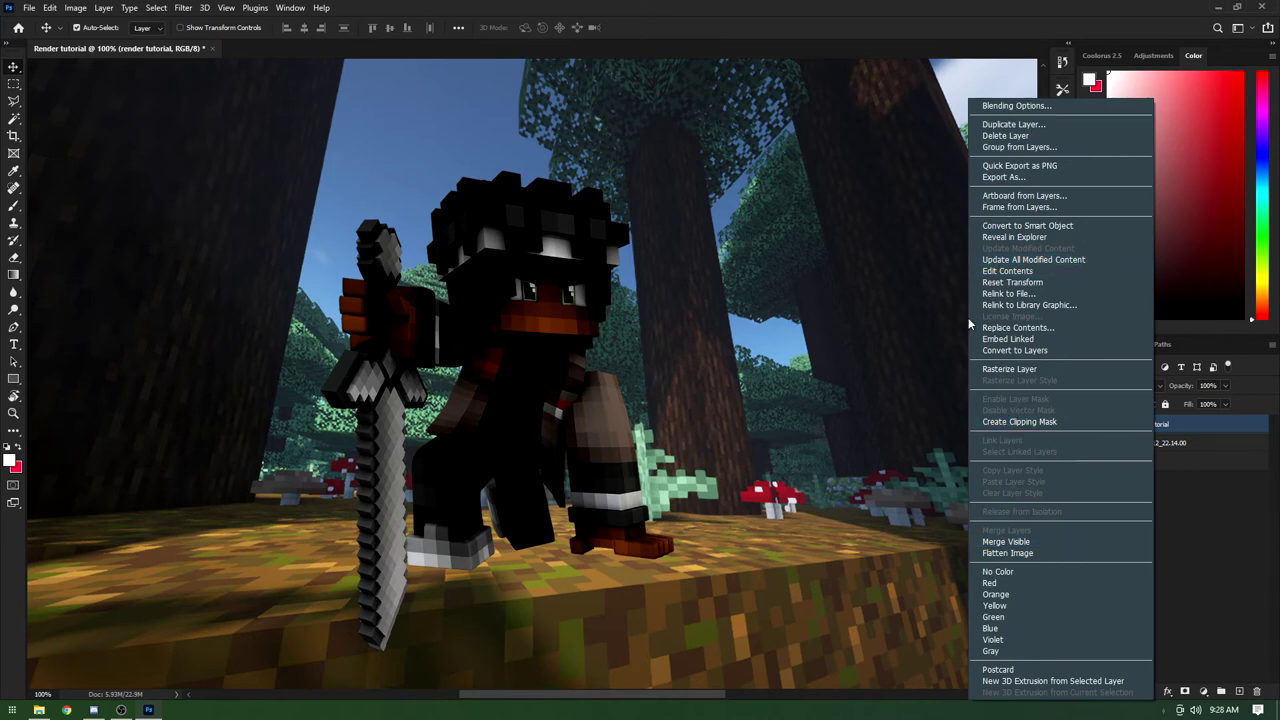
click(1043, 372)
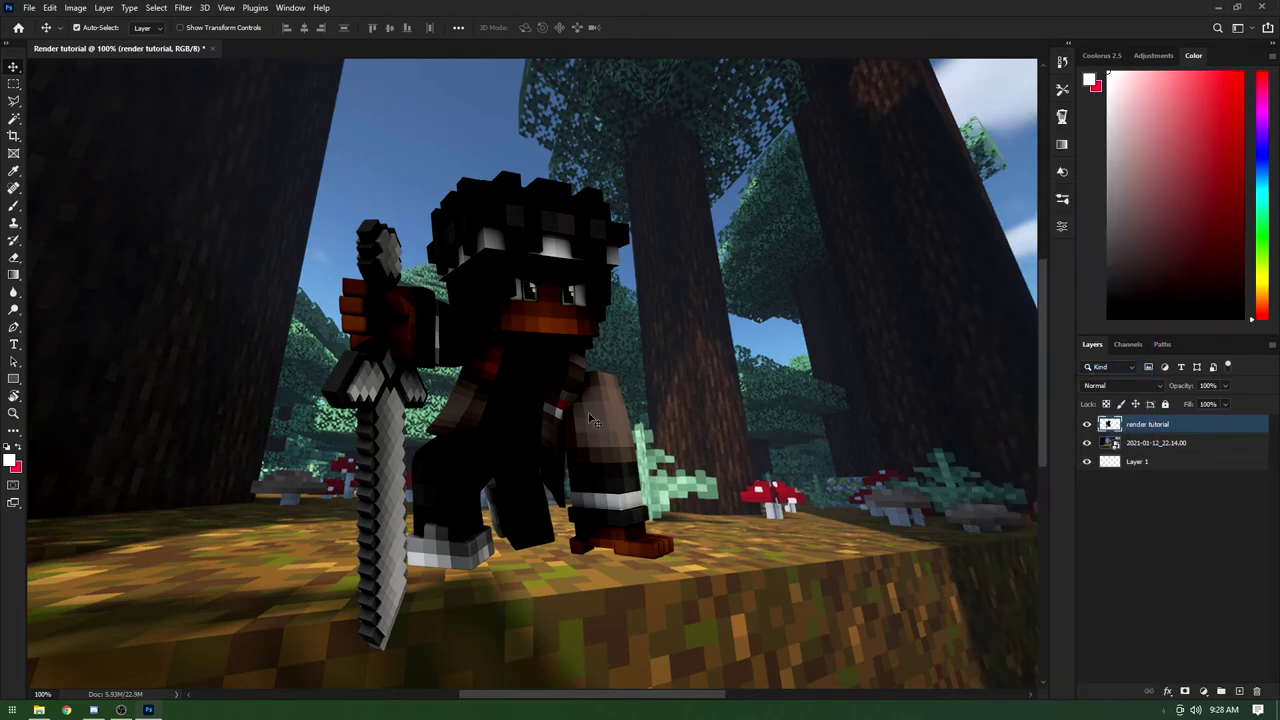
Step: Paint a single white test dab over the character's face with the Brush tool and undo it
mouse_move(511, 335)
mouse_down()
mouse_move(518, 347)
mouse_move(511, 335)
mouse_up()
key(b)
click(530, 335)
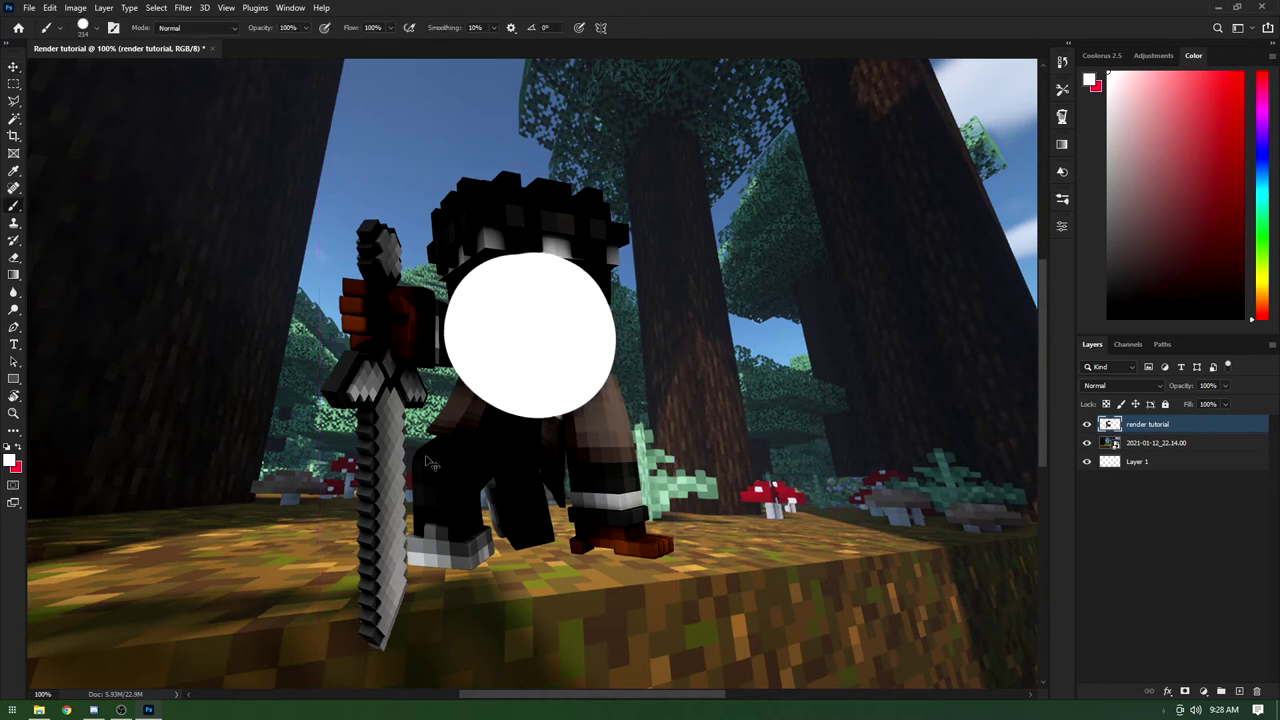
key(ctrl+z)
Step: Try to paint with the Brush tool on the unrasterized 2021-01-12_22.14.00 background layer
click(1150, 443)
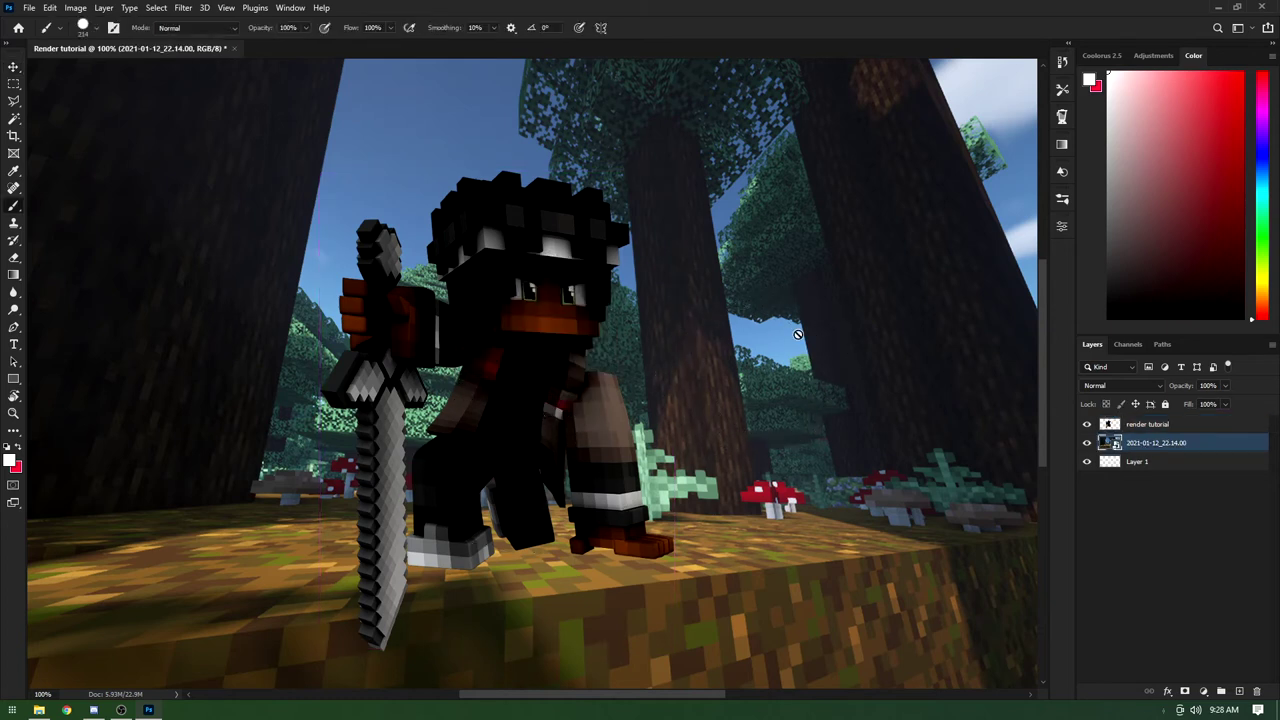
click(798, 335)
drag(535, 208, 245, 250)
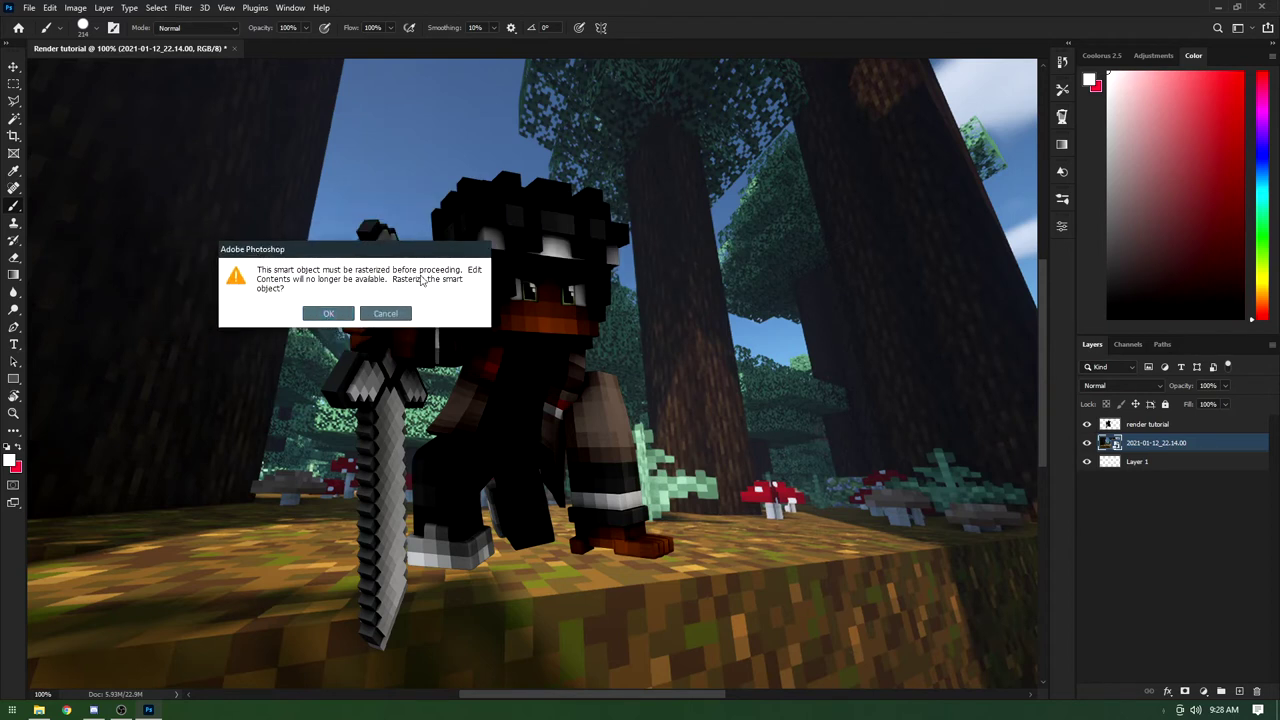
Step: Rasterize the forest background smart object layer
click(318, 314)
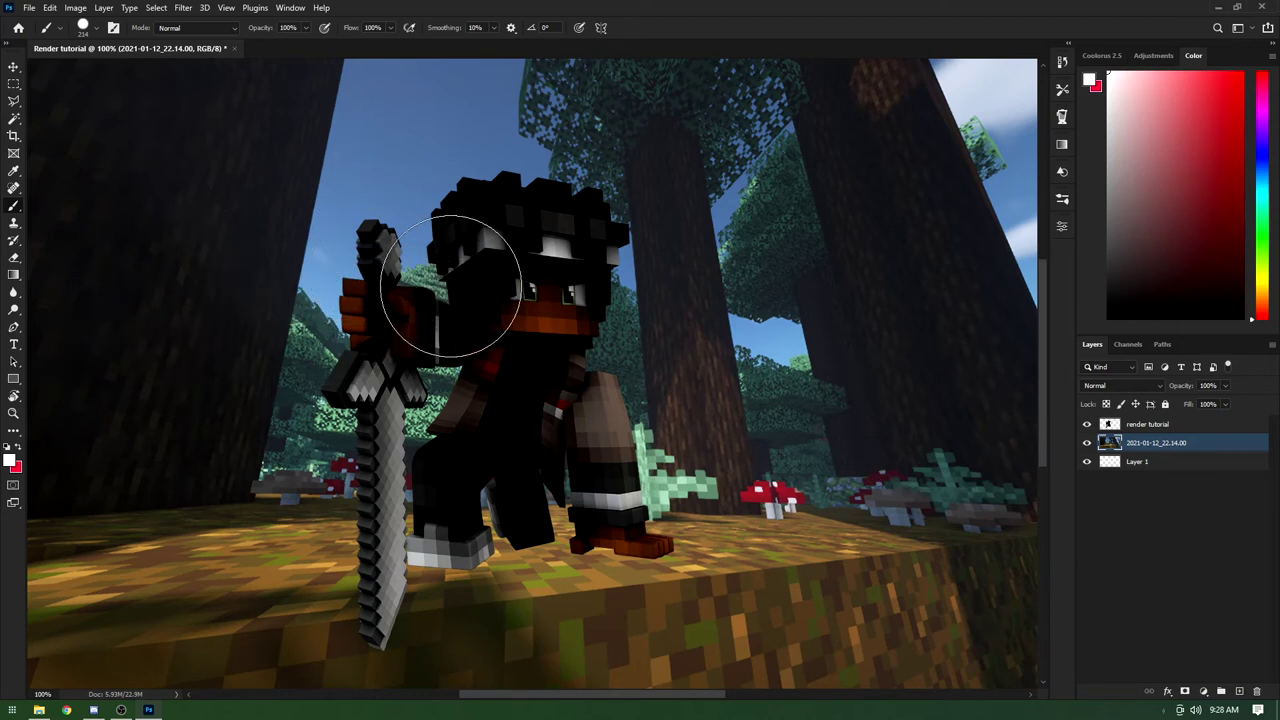
key(v)
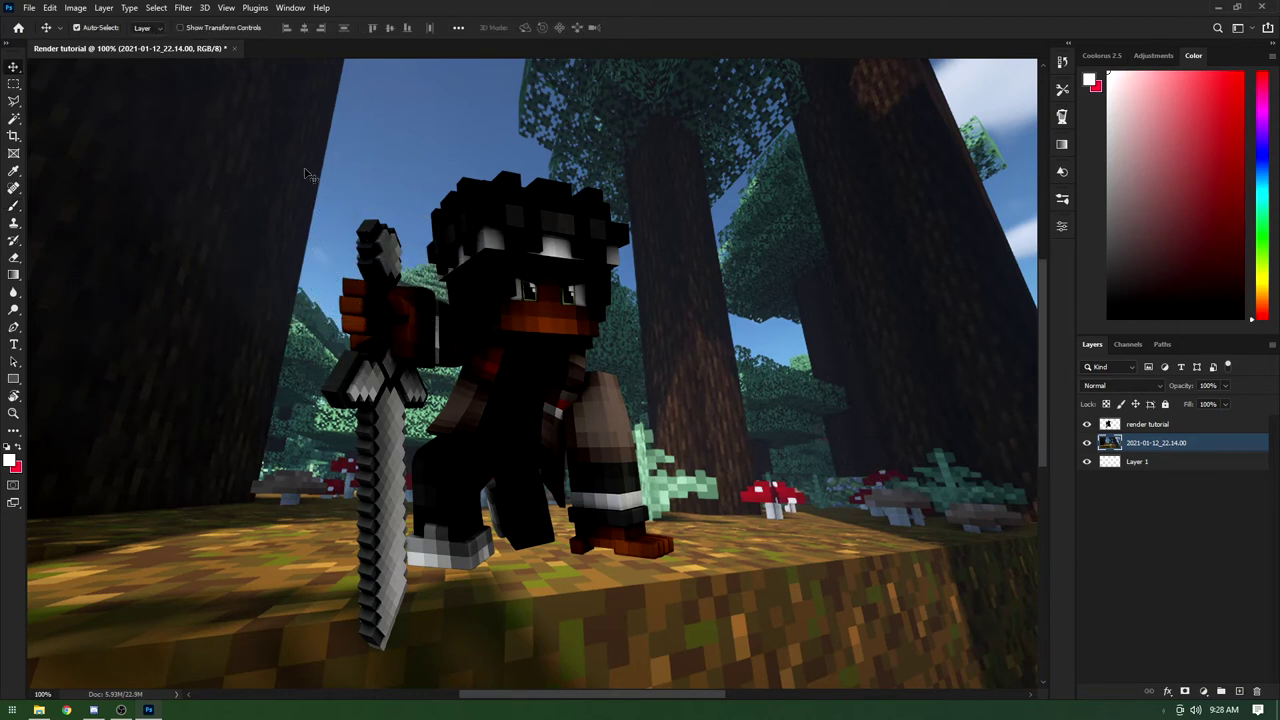
Step: Add a Gradient Overlay to the render tutorial layer with Overlay blend mode and 77% opacity
click(1132, 428)
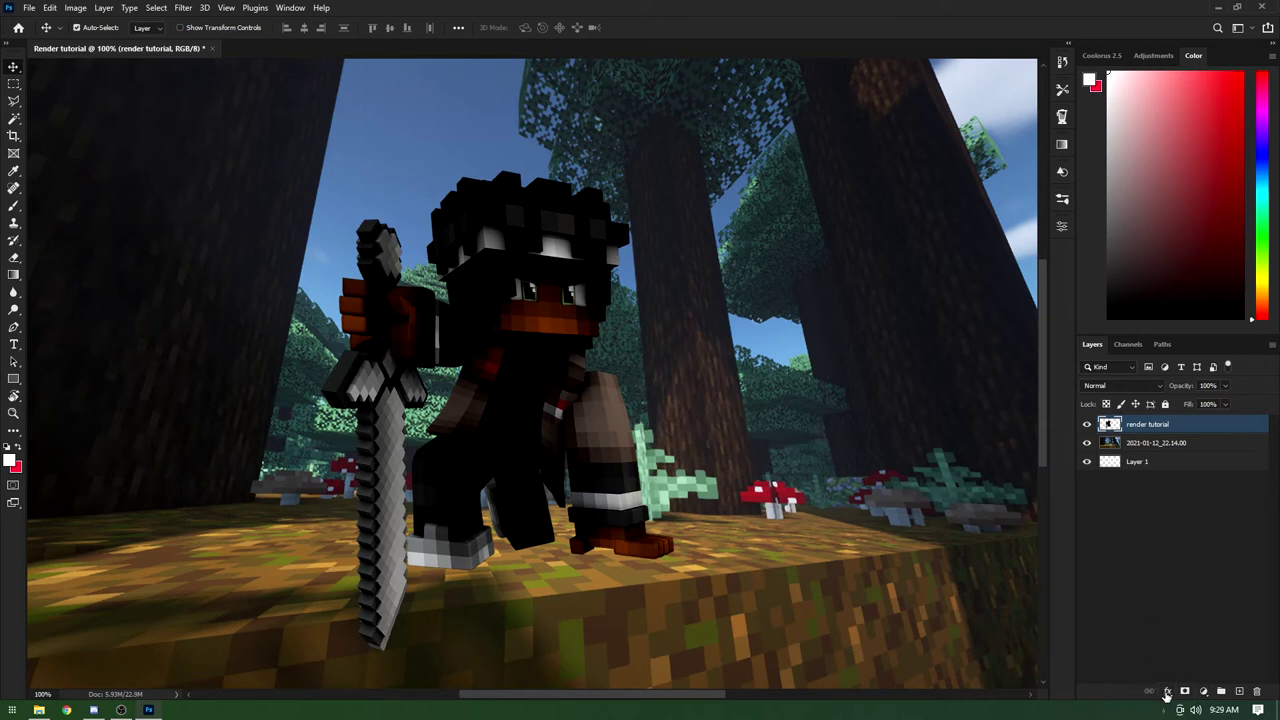
click(1167, 691)
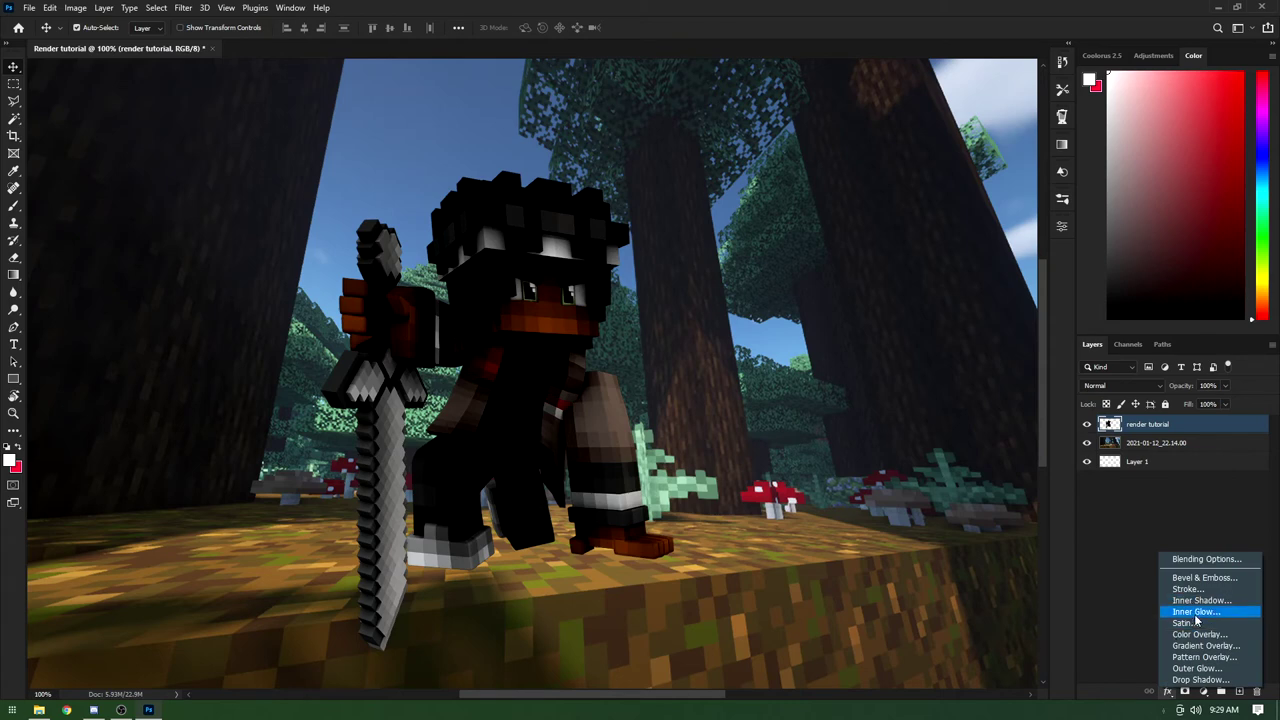
click(1203, 646)
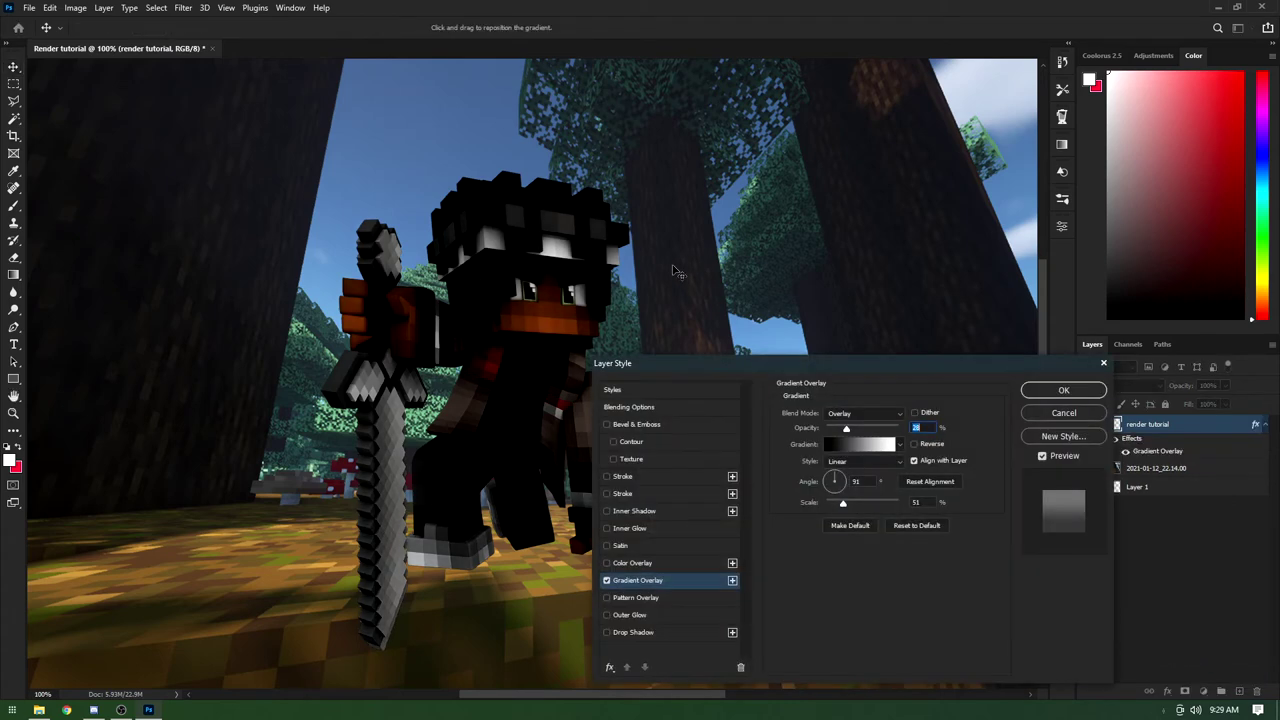
drag(687, 358, 805, 152)
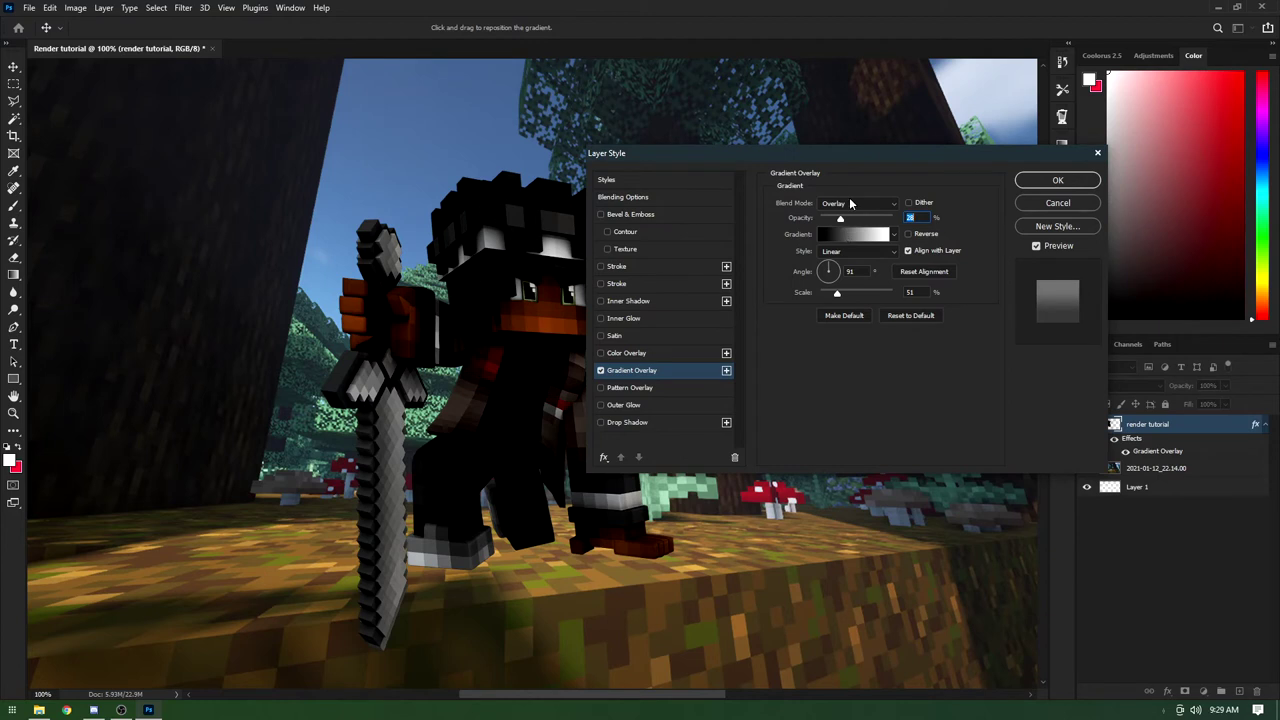
click(850, 203)
click(838, 205)
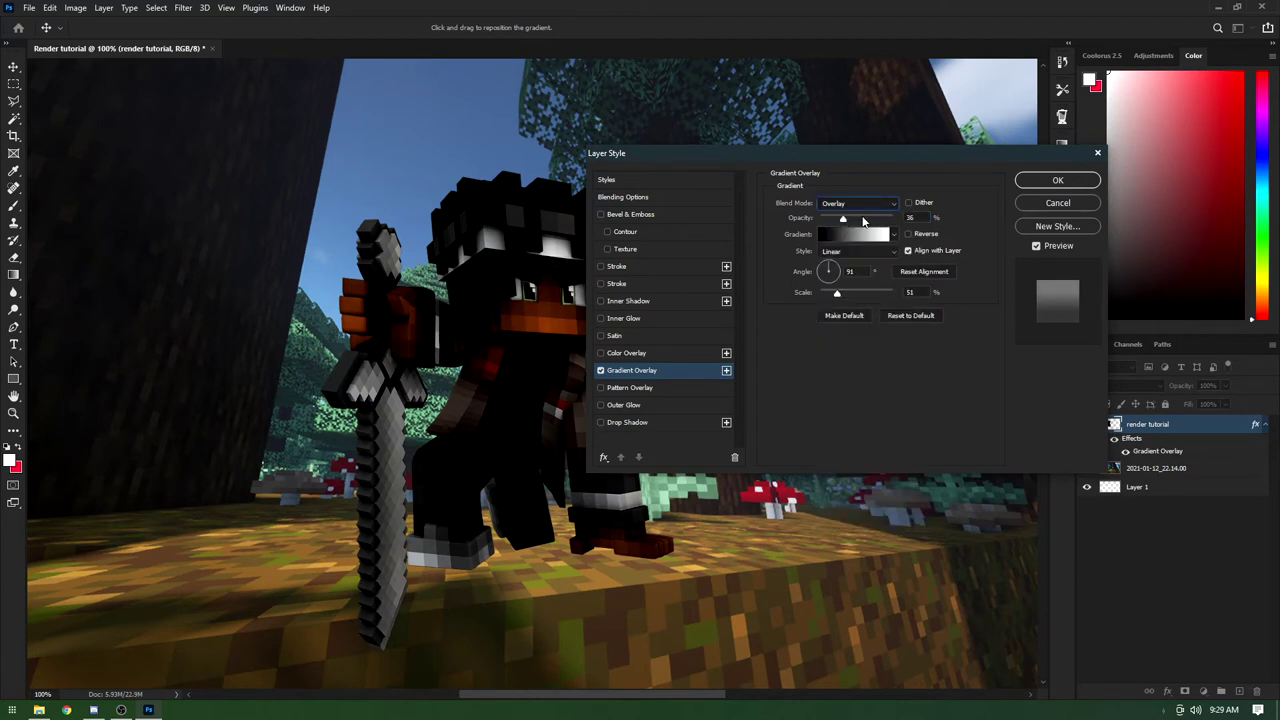
drag(838, 219, 869, 243)
Step: Change the black stop of the overlay gradient to dark grey 272727 and accept the gradient
click(828, 234)
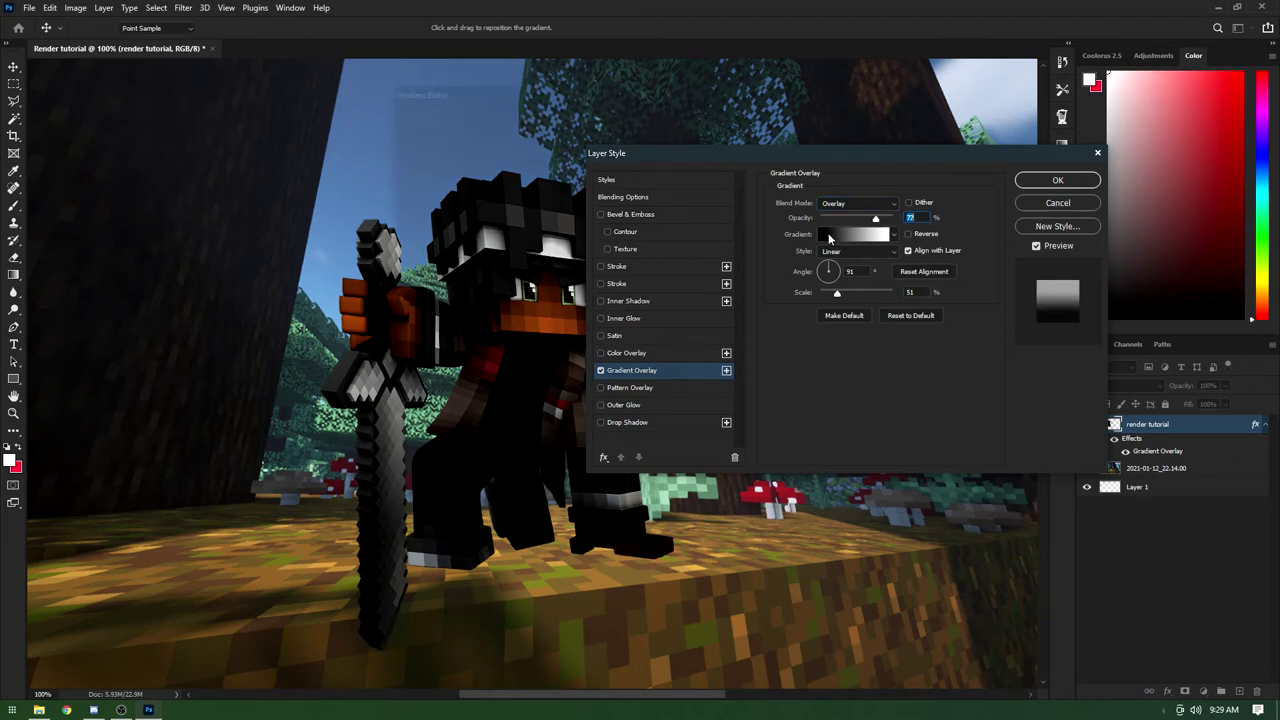
drag(473, 94, 688, 110)
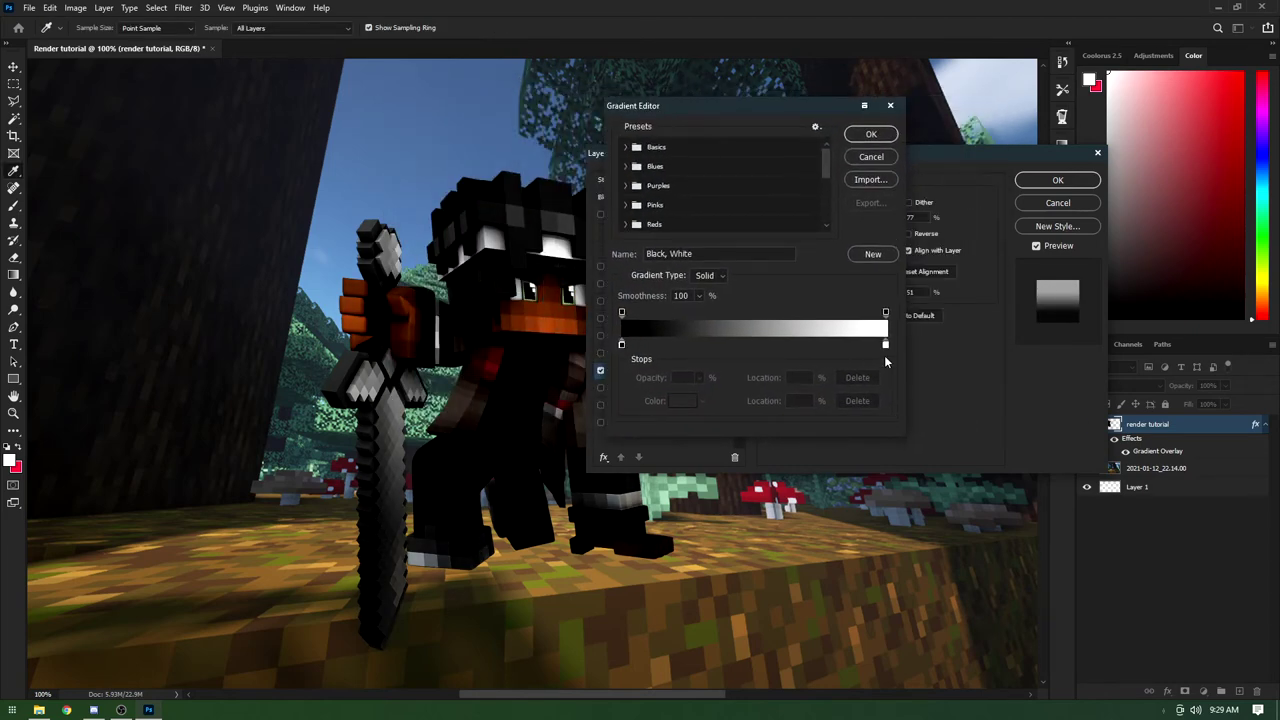
click(621, 344)
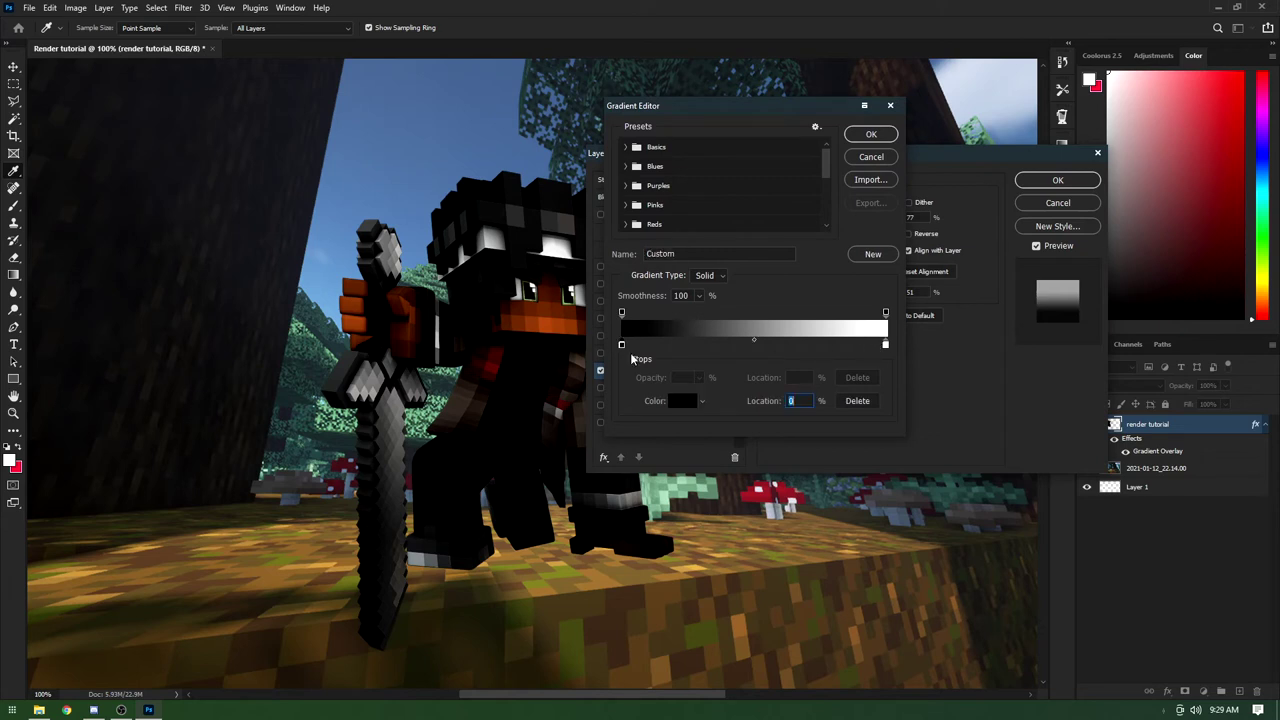
click(677, 401)
drag(537, 260, 459, 270)
click(759, 120)
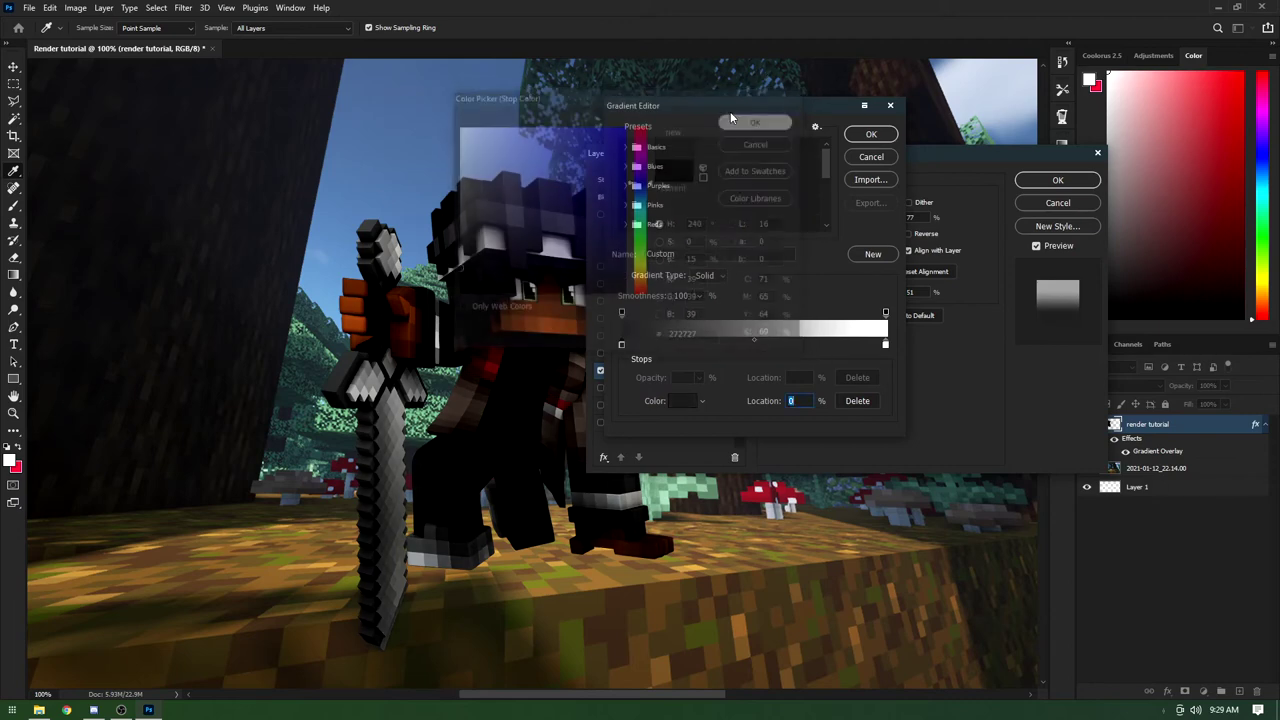
click(871, 134)
Step: Set the Gradient Overlay's angle to 98°, its scale to 97% and its opacity to 100%
drag(826, 150, 806, 135)
drag(812, 262, 775, 170)
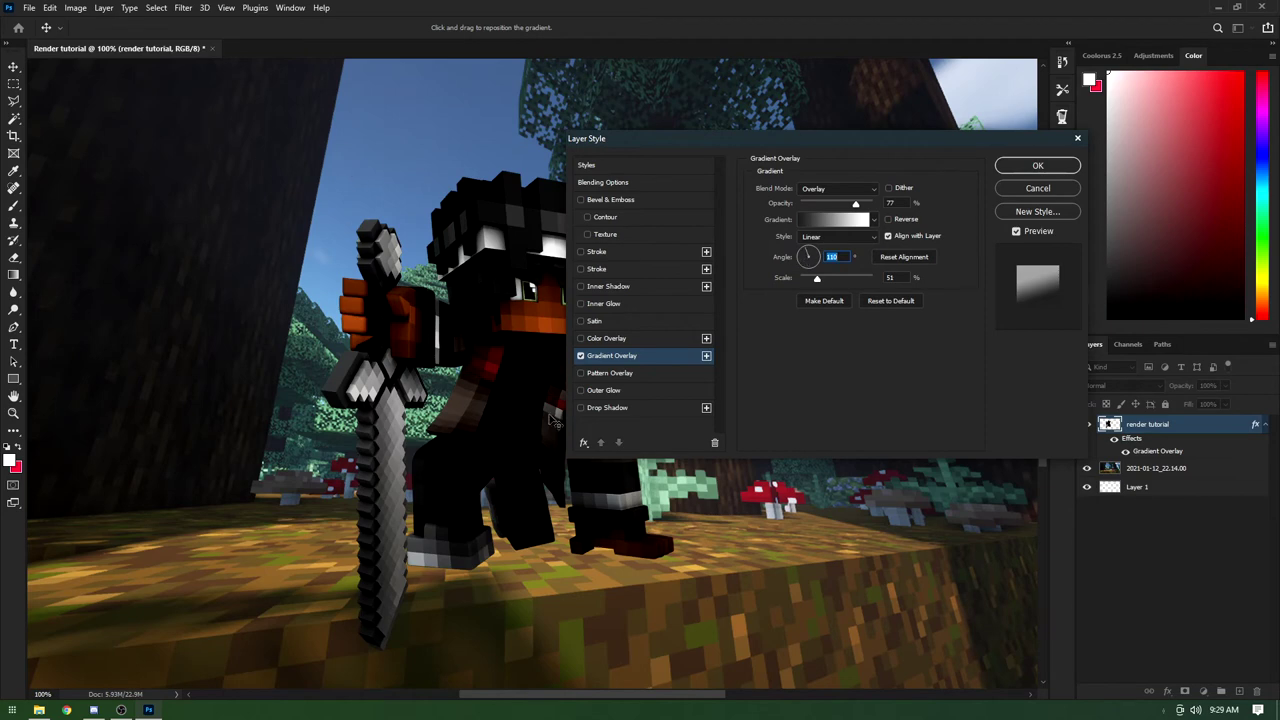
drag(662, 143, 566, 111)
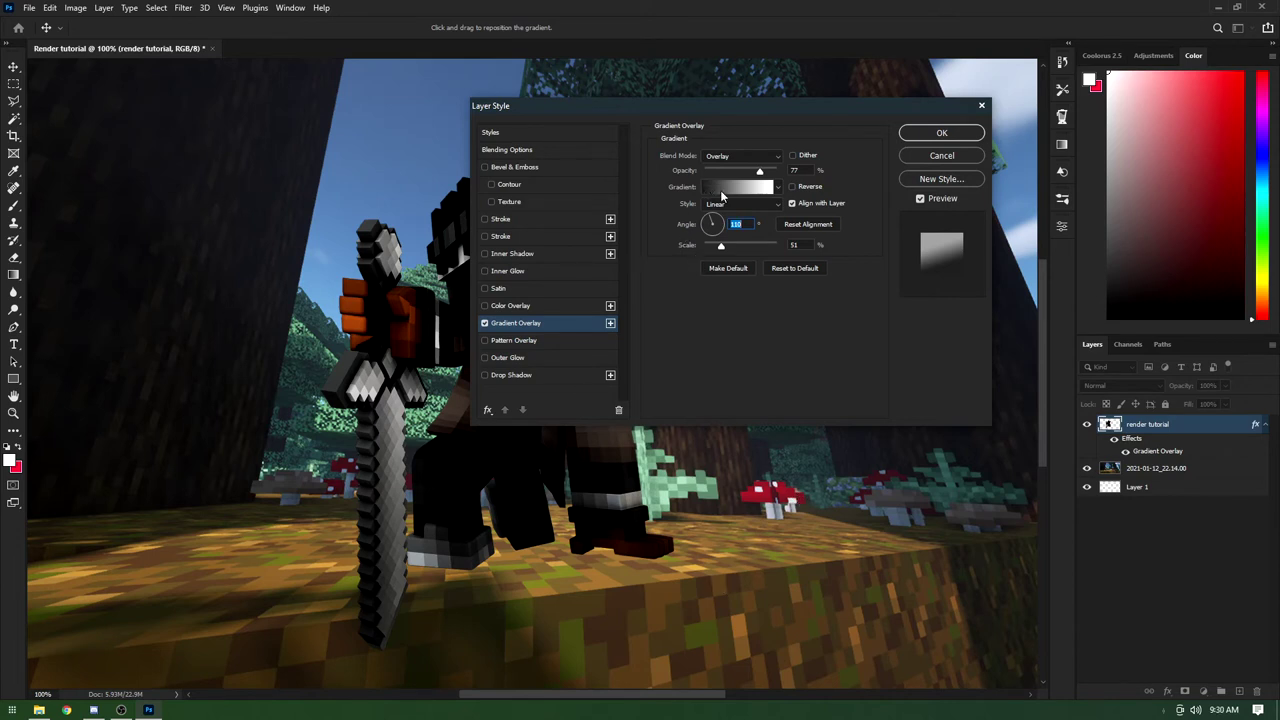
drag(710, 224, 744, 248)
drag(680, 107, 893, 99)
drag(974, 163, 1000, 165)
drag(1052, 105, 1000, 103)
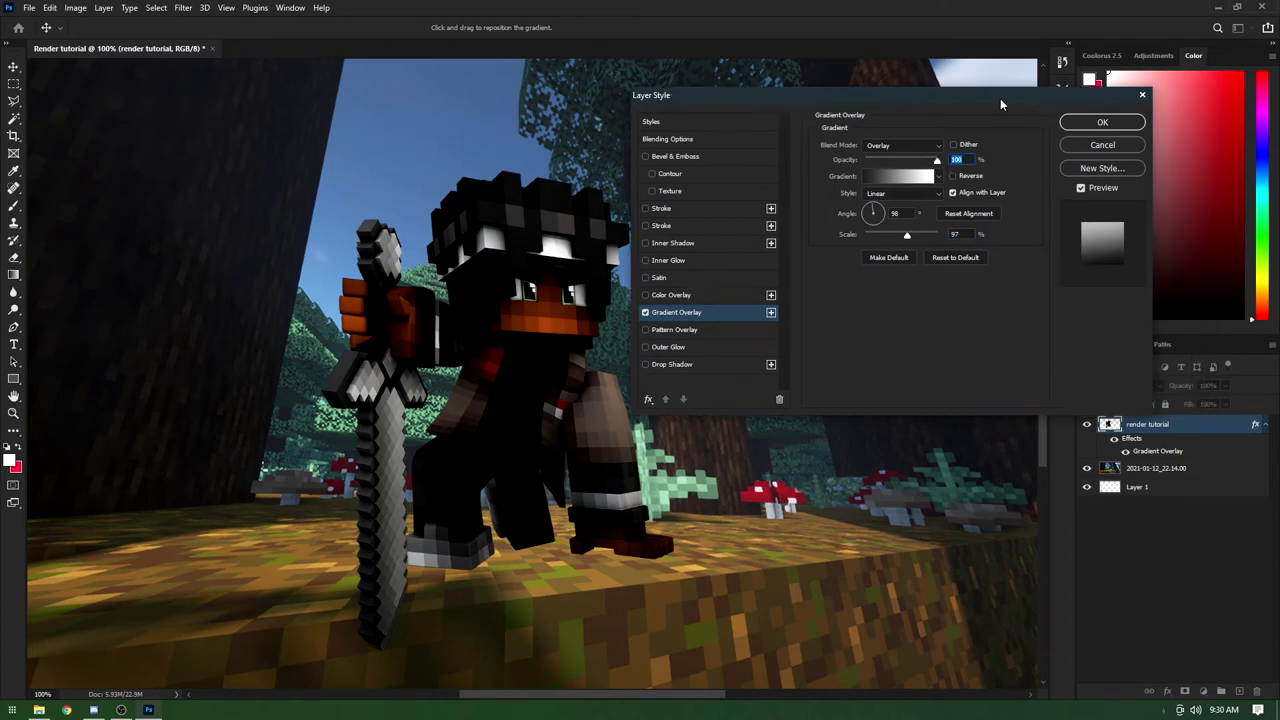
Step: Enable Inner Glow on the character layer and change its glow colour to pale yellow
click(646, 261)
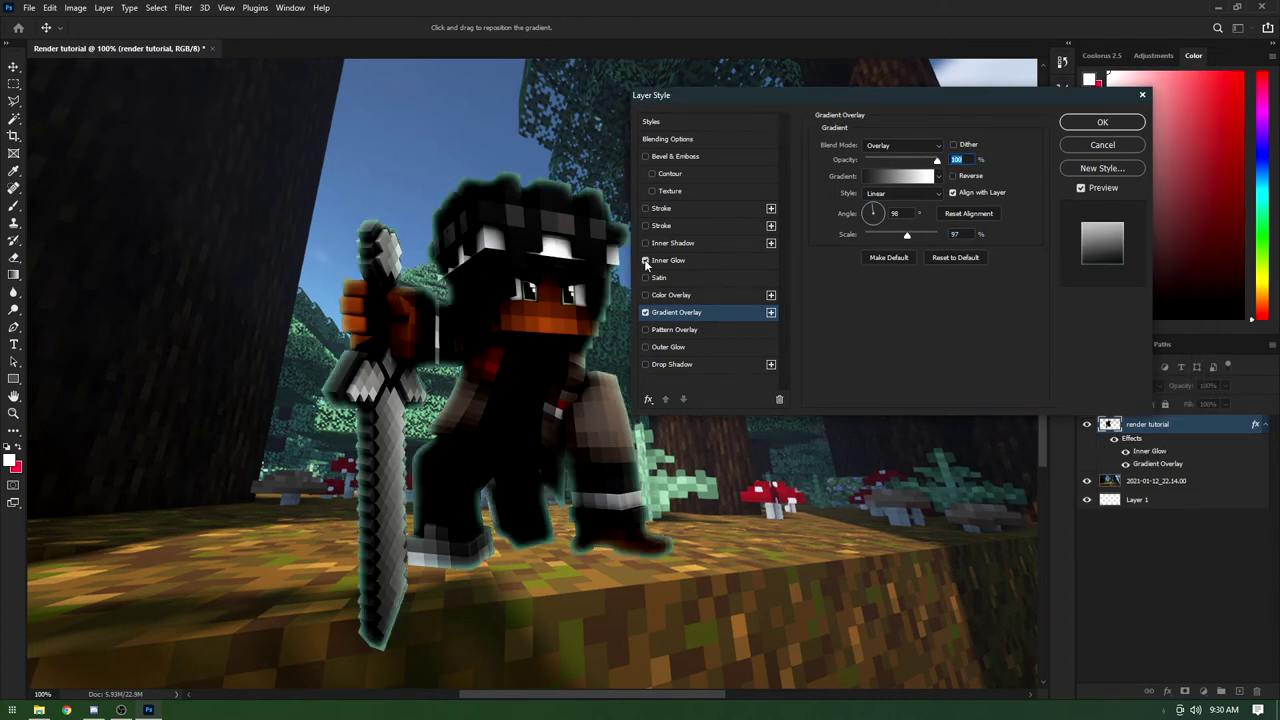
click(668, 260)
click(849, 191)
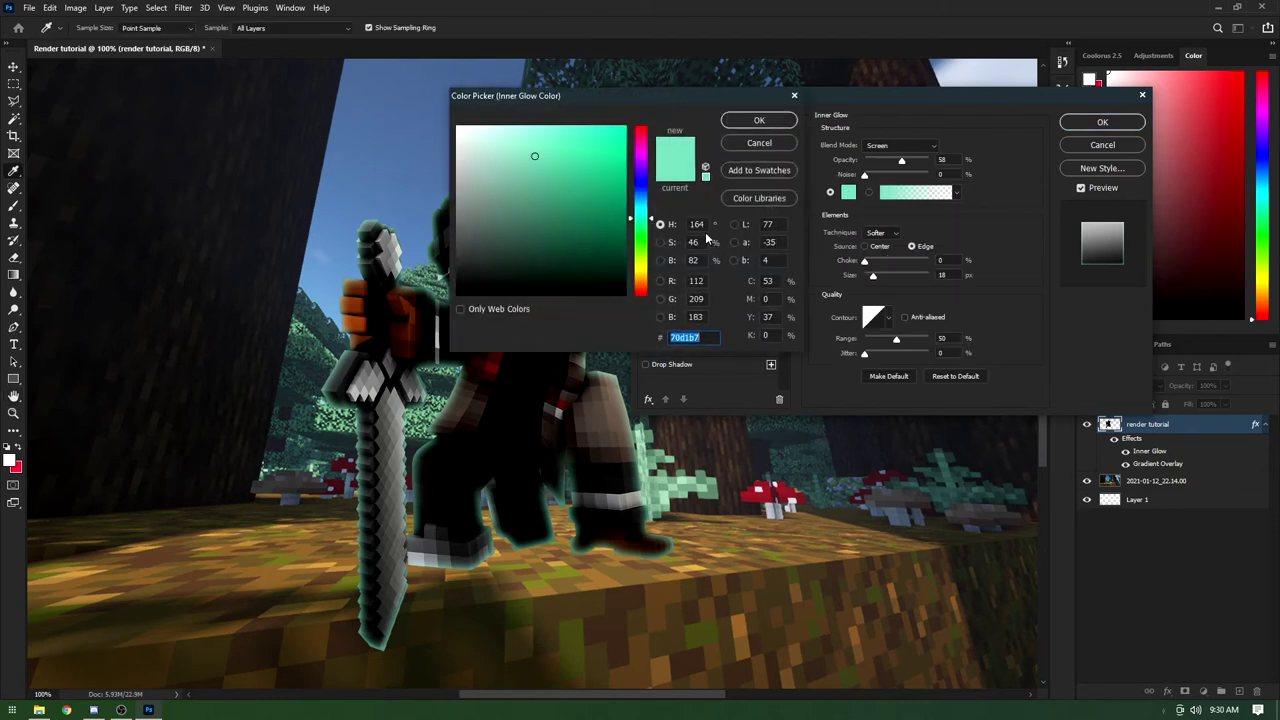
click(587, 269)
mouse_move(587, 269)
mouse_down()
mouse_move(514, 200)
mouse_move(491, 131)
mouse_up()
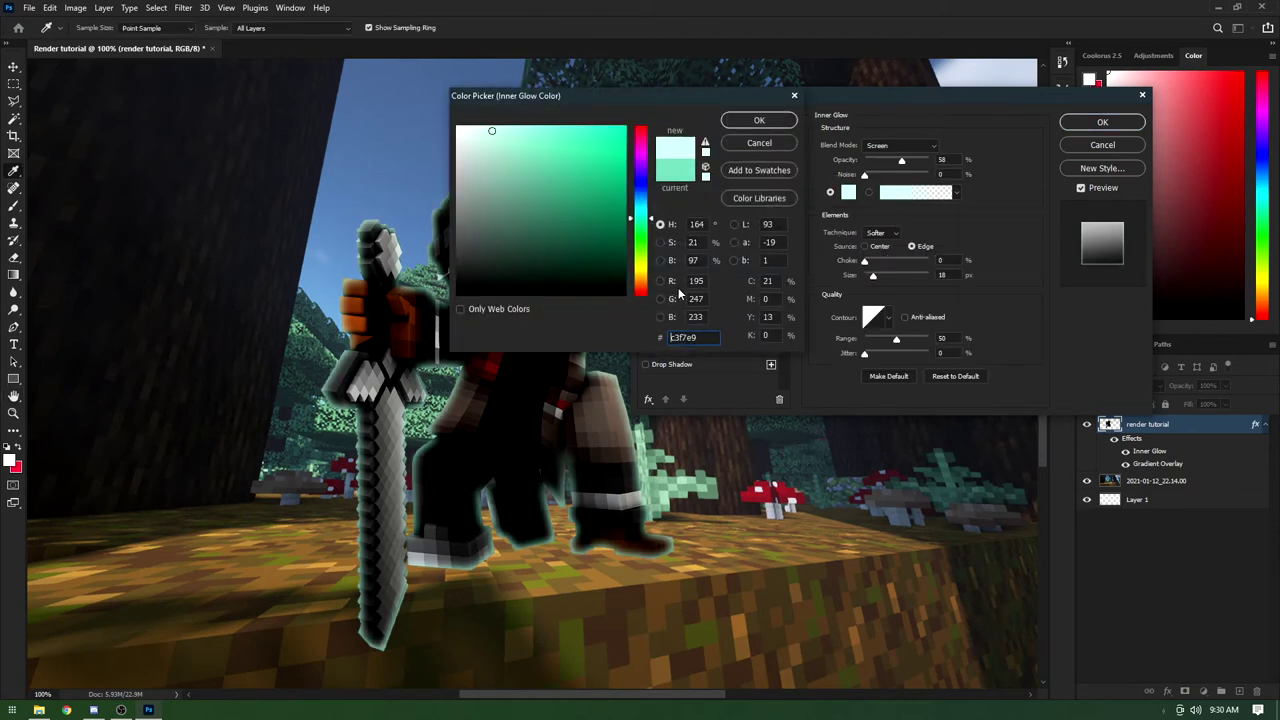
drag(645, 243, 647, 259)
drag(520, 166, 512, 131)
click(738, 123)
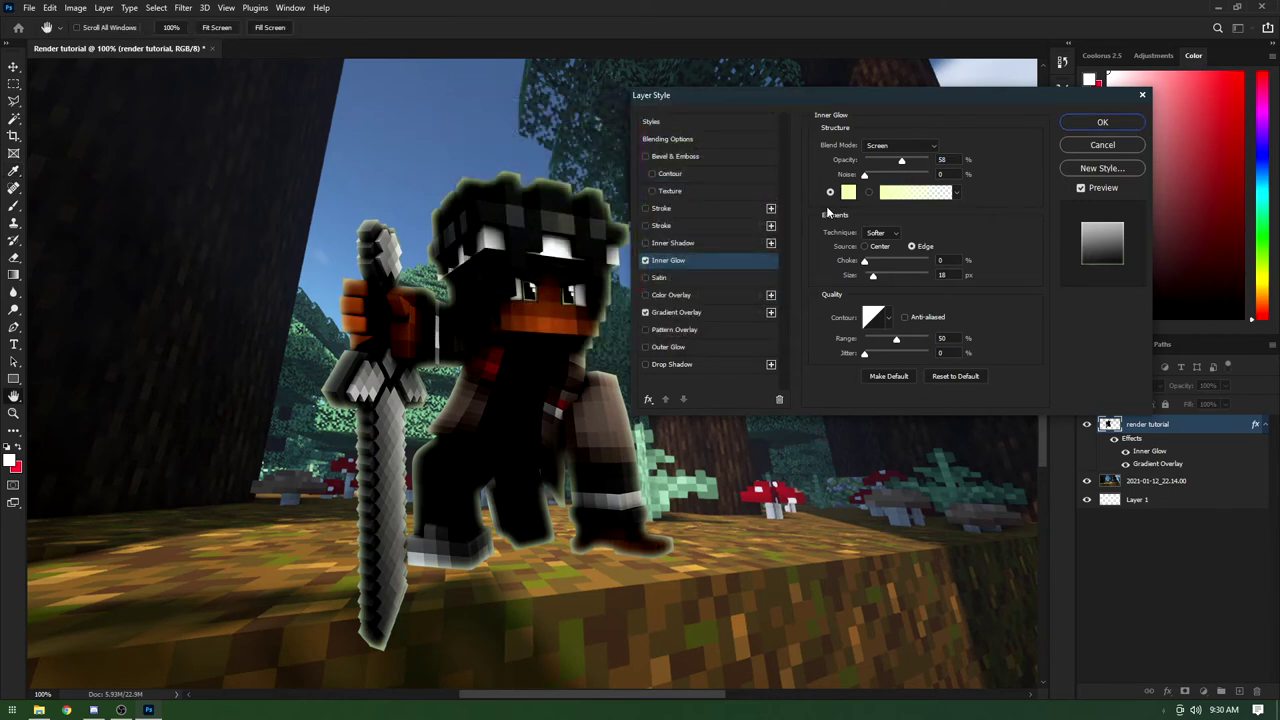
Step: Switch off Inner Glow and Drop Shadow, and apply the layer style with only Gradient Overlay enabled
click(645, 260)
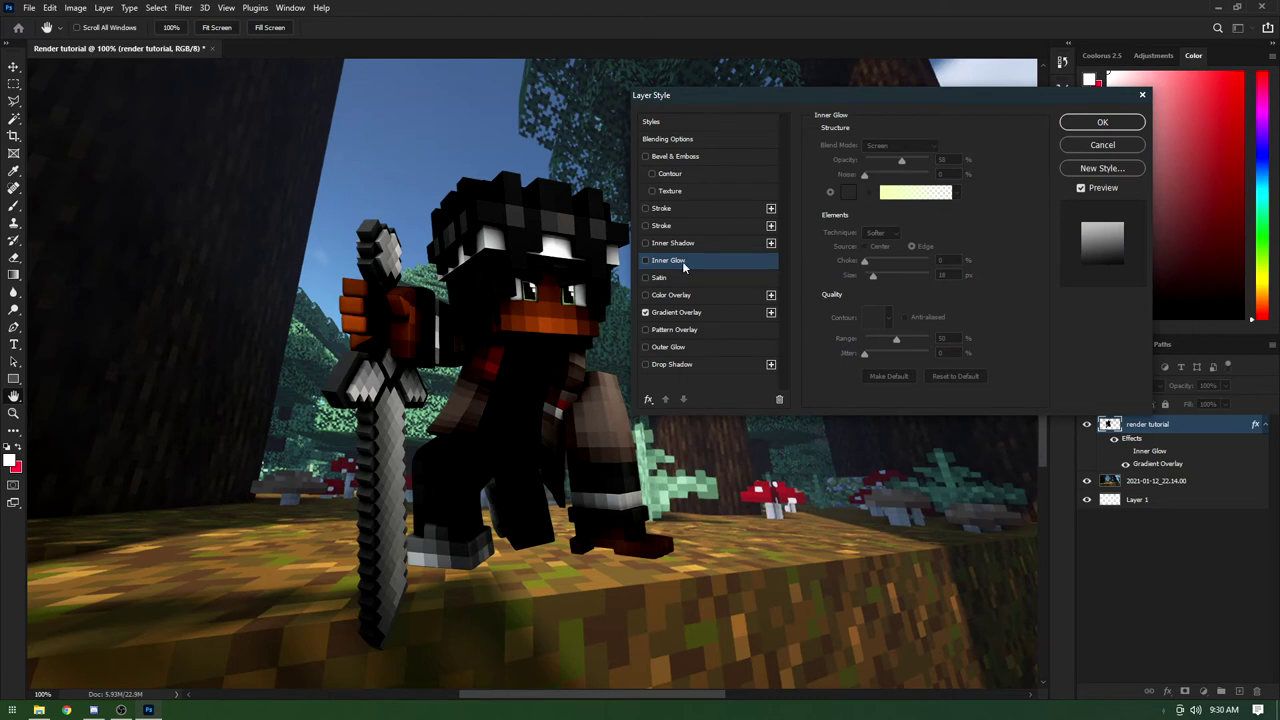
click(646, 365)
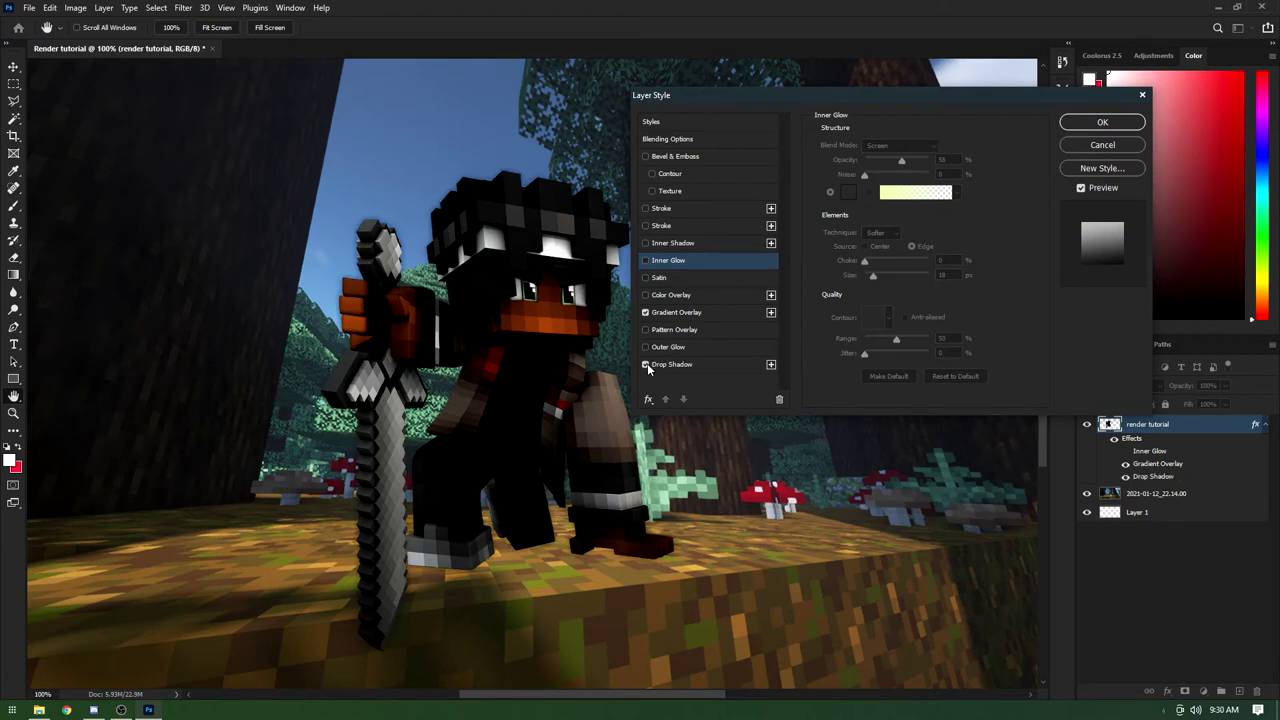
click(646, 365)
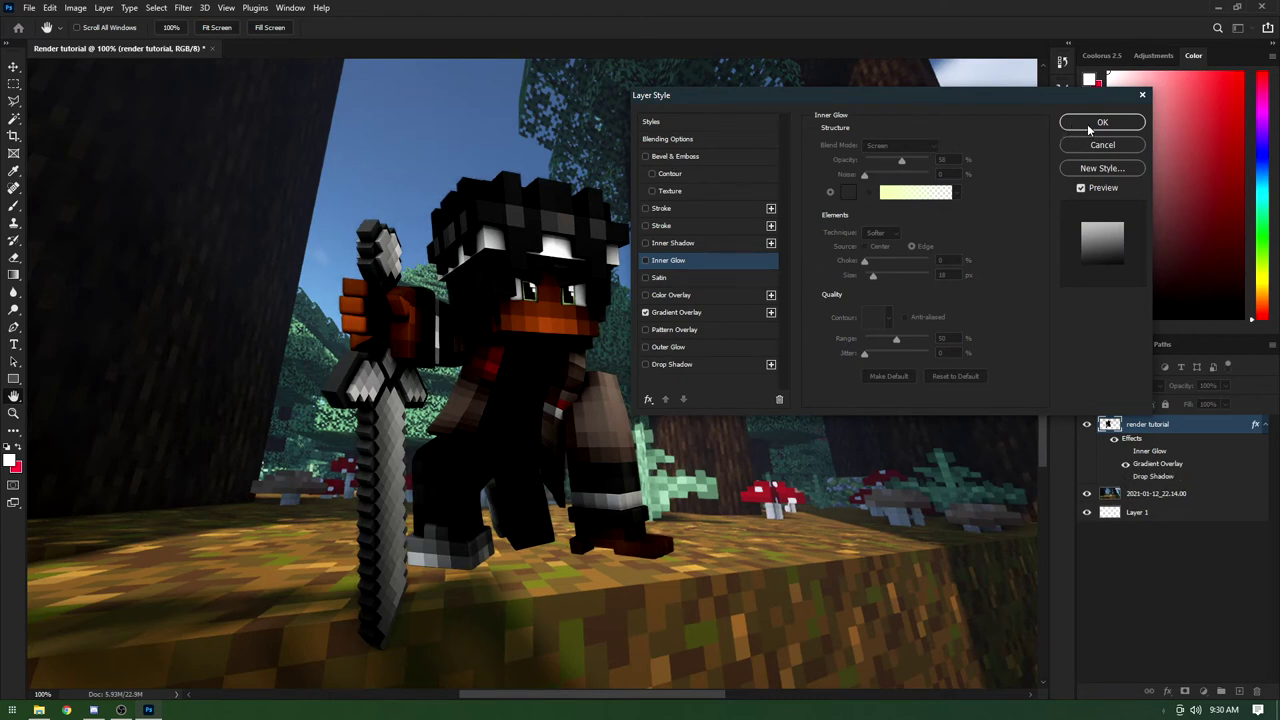
click(676, 312)
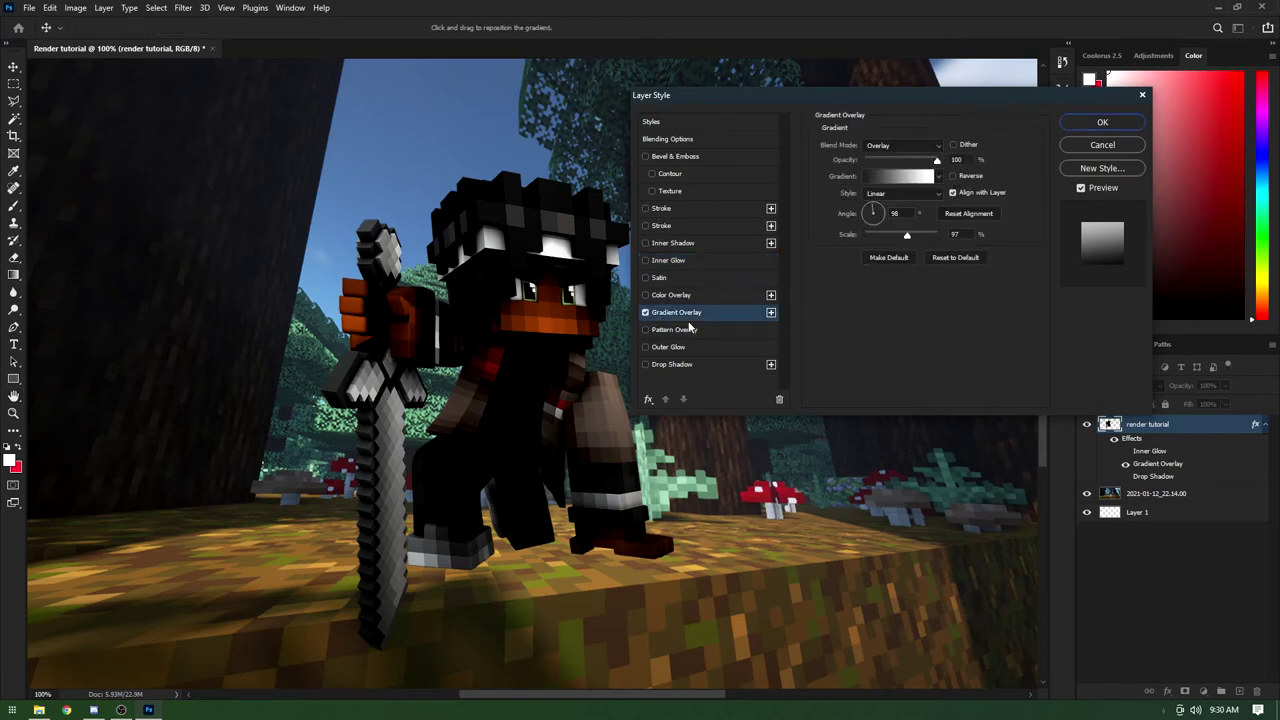
click(1100, 123)
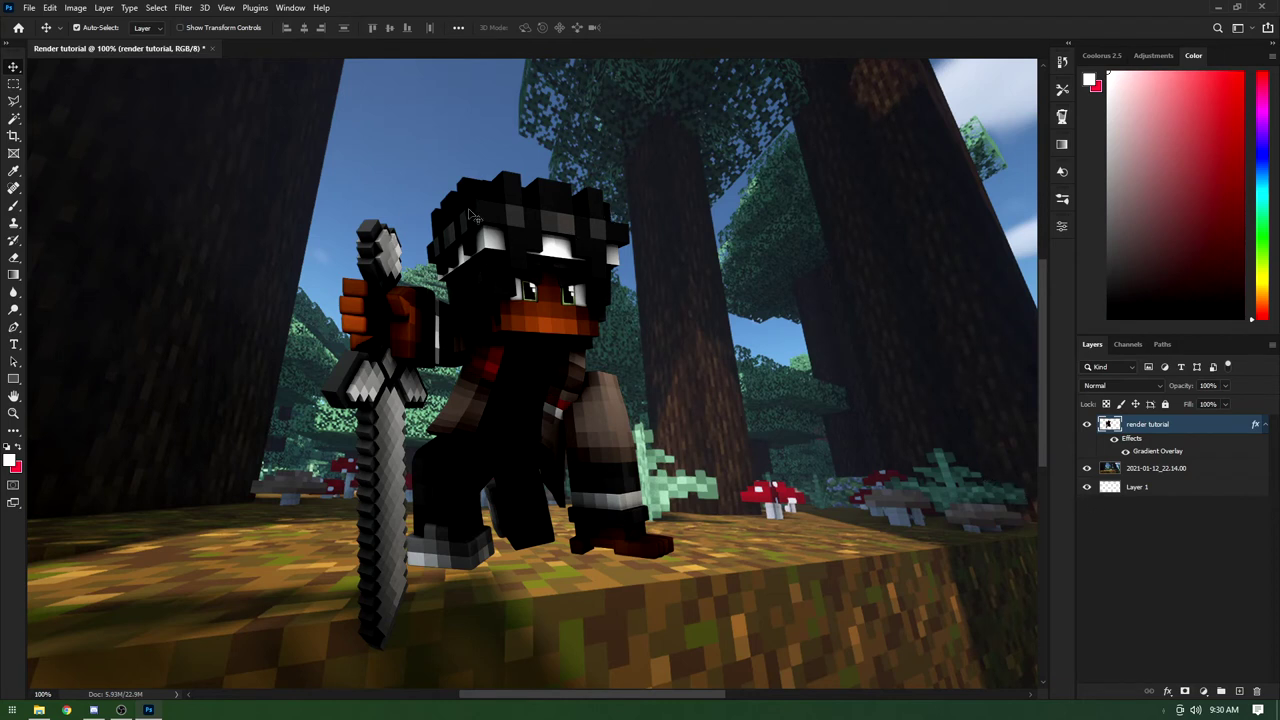
Step: Create a new layer clipped to the render tutorial layer and prepare a soft white brush of size 320
click(1240, 691)
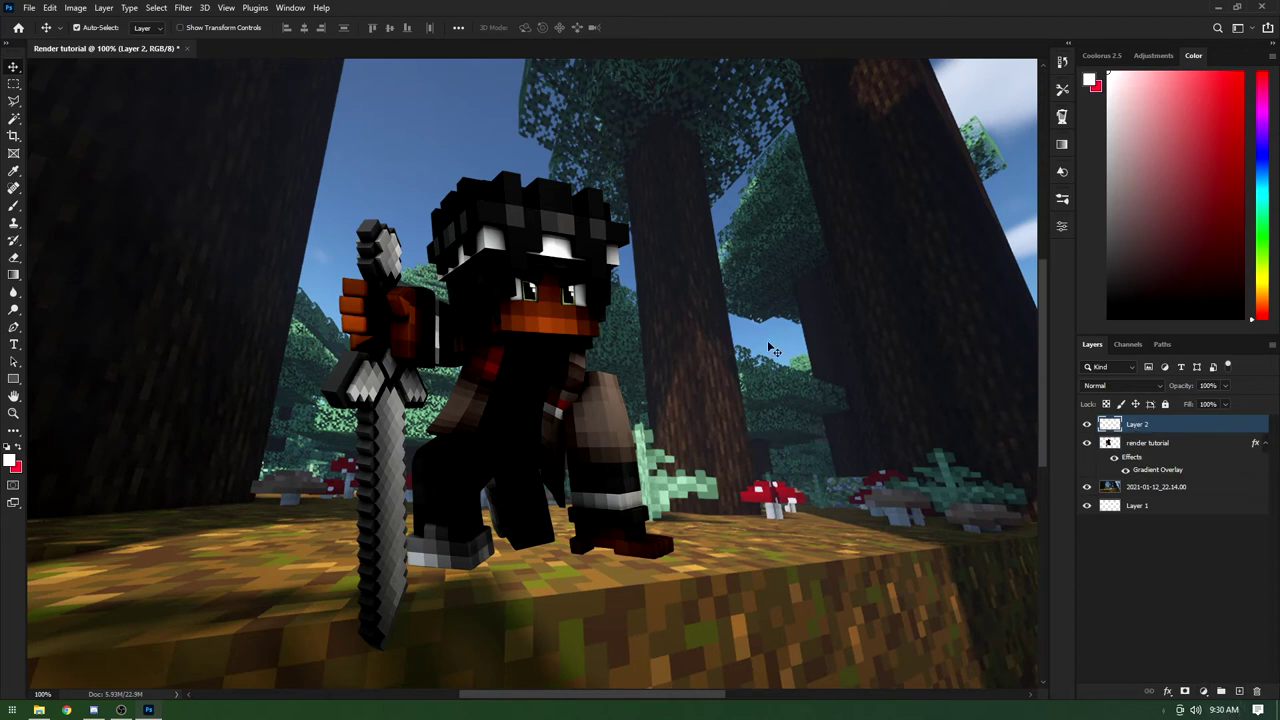
key(b)
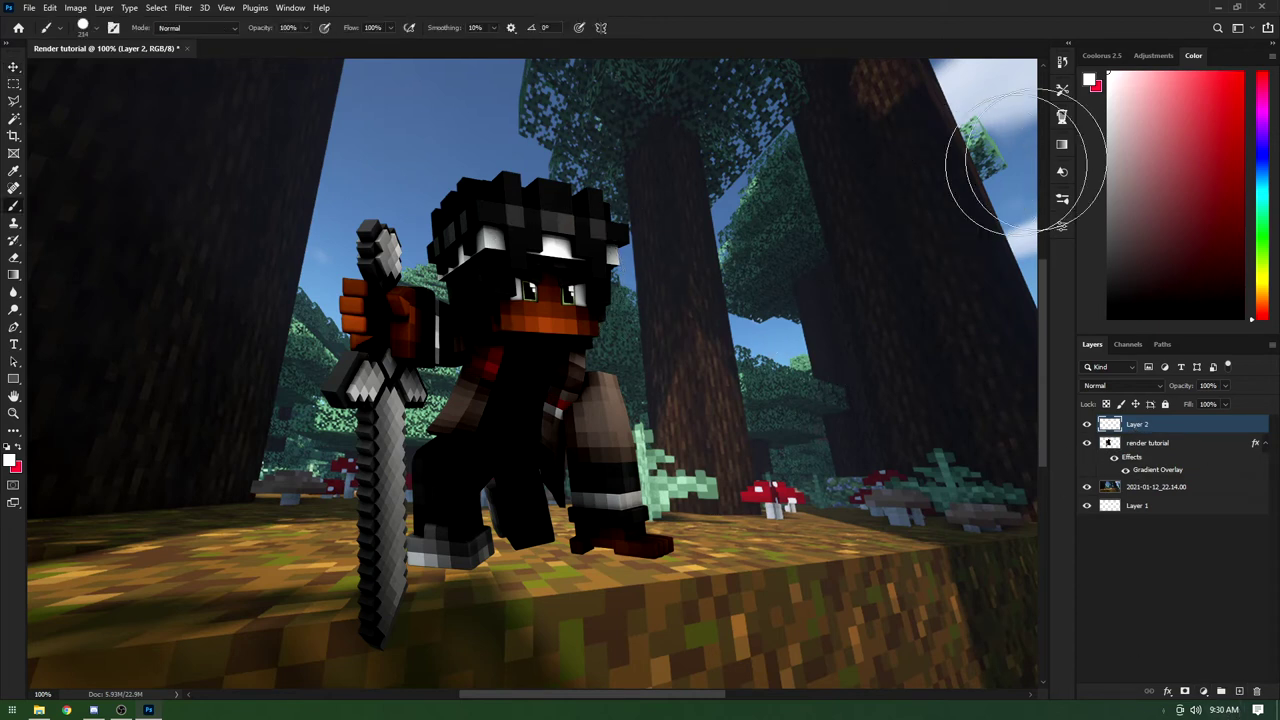
click(1112, 80)
click(1093, 76)
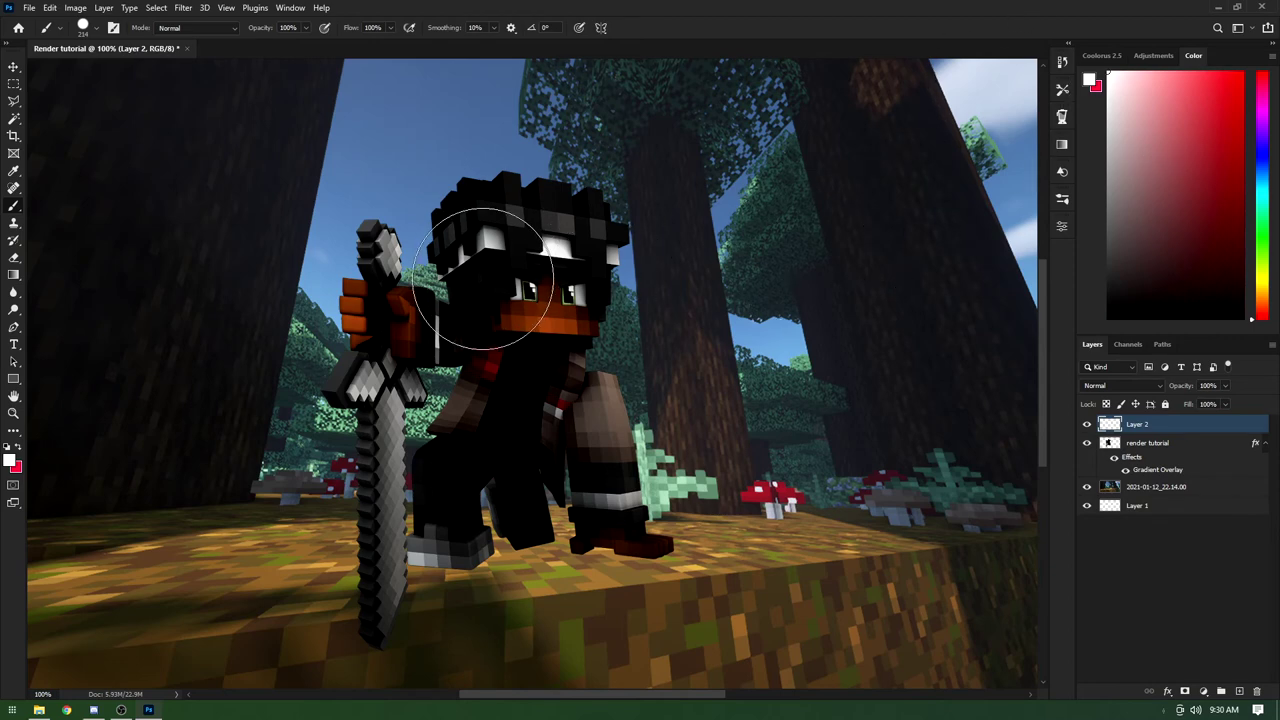
mouse_move(643, 296)
mouse_down()
mouse_move(727, 294)
mouse_move(733, 309)
mouse_move(534, 314)
mouse_move(786, 326)
mouse_move(603, 323)
mouse_move(629, 316)
mouse_move(585, 329)
mouse_move(737, 326)
mouse_move(806, 300)
mouse_move(864, 315)
mouse_move(686, 323)
mouse_move(648, 309)
mouse_move(789, 309)
mouse_move(651, 317)
mouse_move(586, 343)
mouse_move(600, 346)
mouse_move(600, 116)
mouse_move(574, 418)
mouse_move(574, 264)
mouse_move(597, 245)
mouse_move(606, 110)
mouse_move(591, 185)
mouse_move(594, 159)
mouse_move(633, 170)
mouse_move(536, 175)
mouse_up()
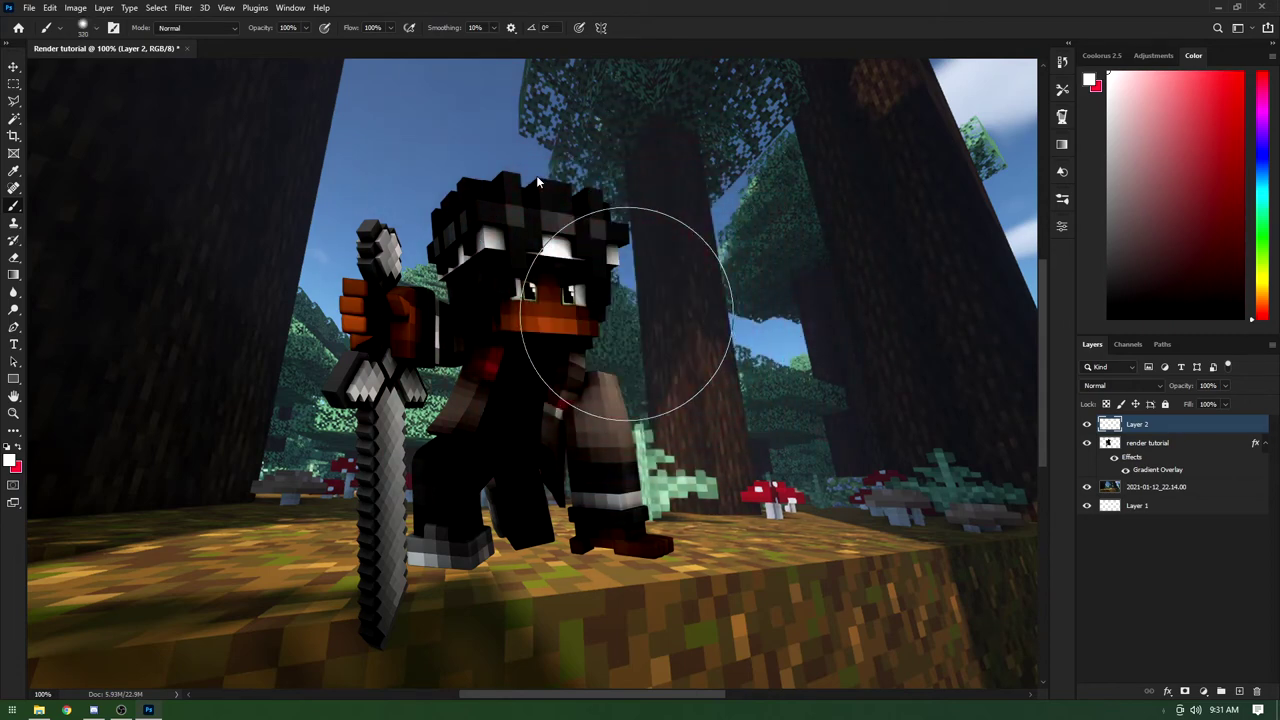
drag(1139, 433, 1133, 428)
alt+click(1134, 428)
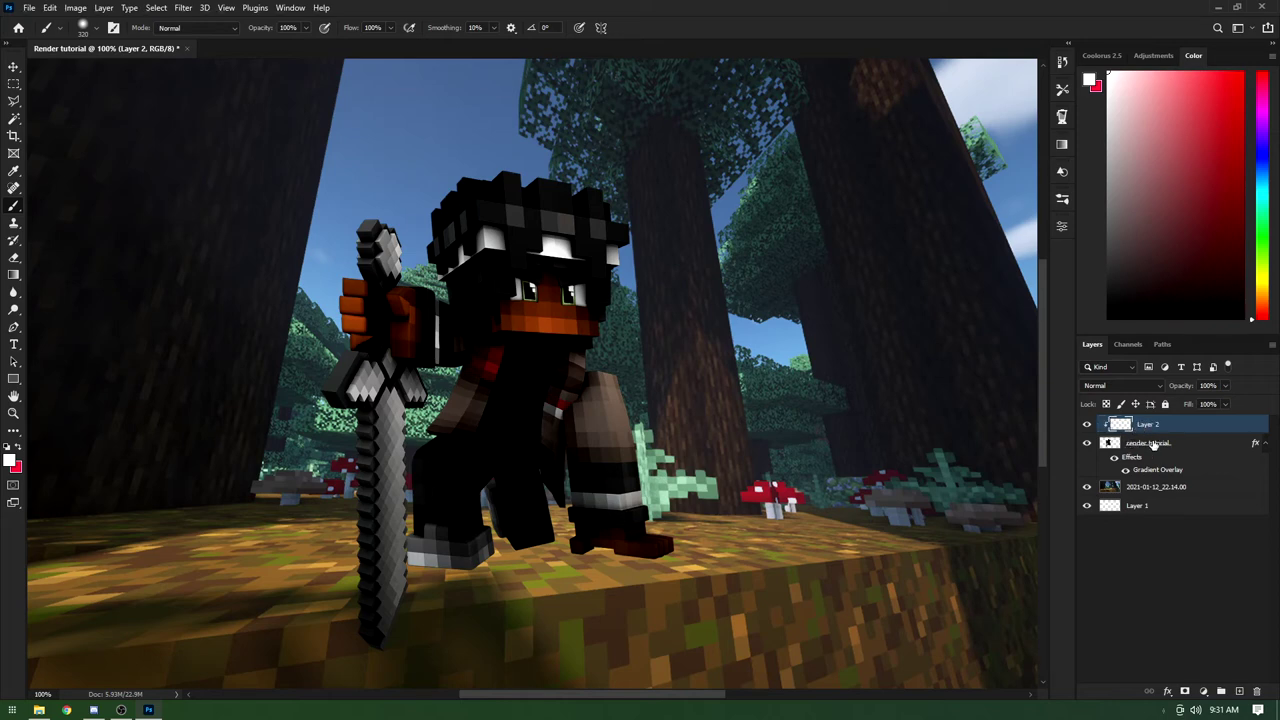
Step: Release the new layer's clipping mask and create it again on the character layer
right_click(1150, 422)
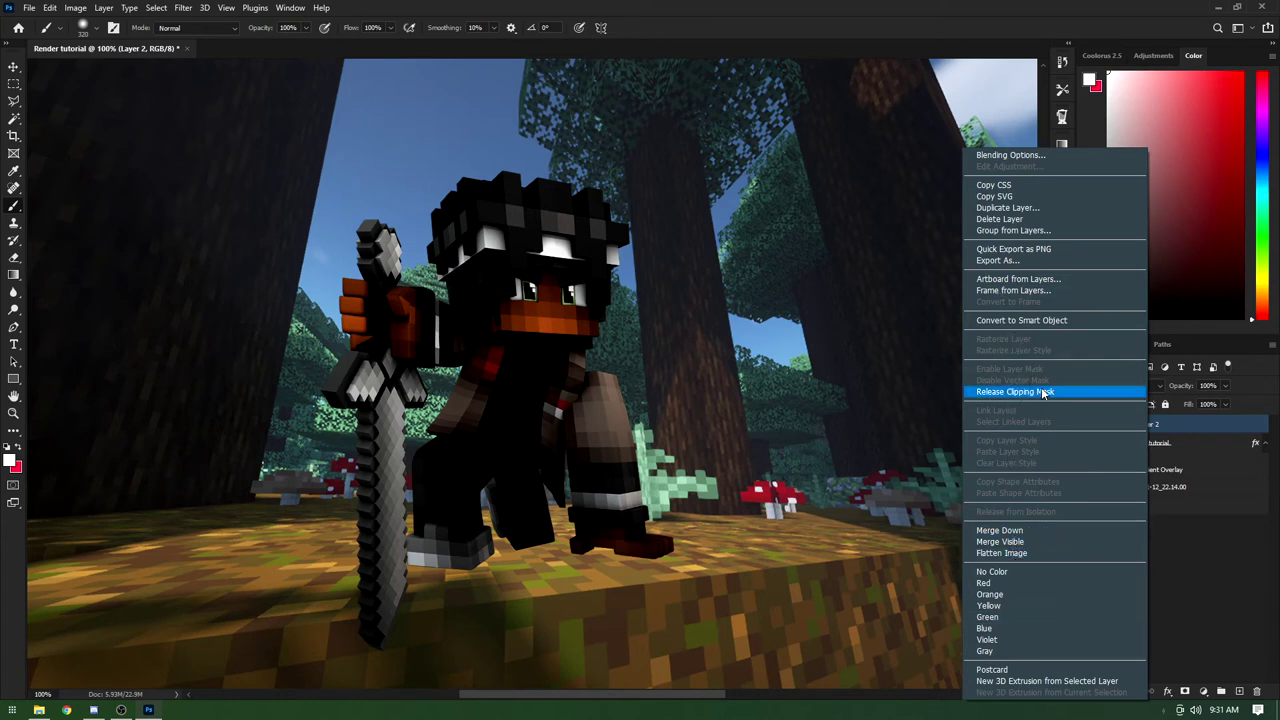
click(1185, 434)
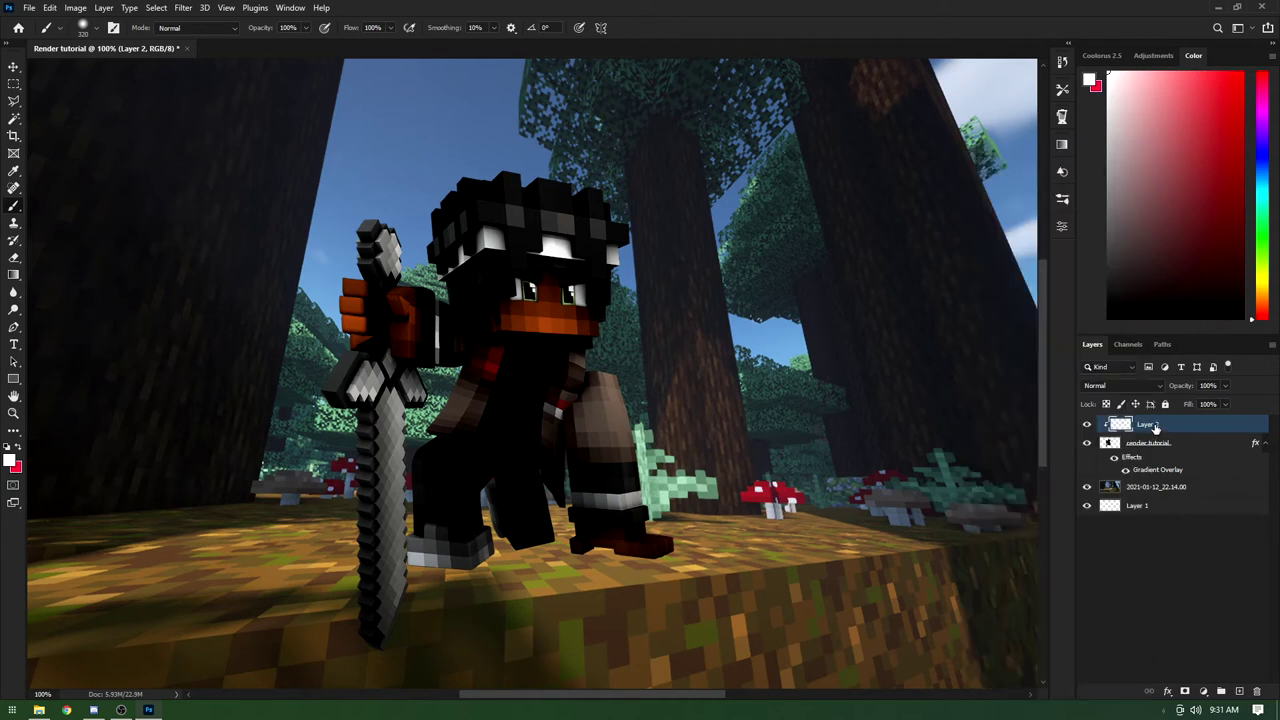
right_click(1150, 428)
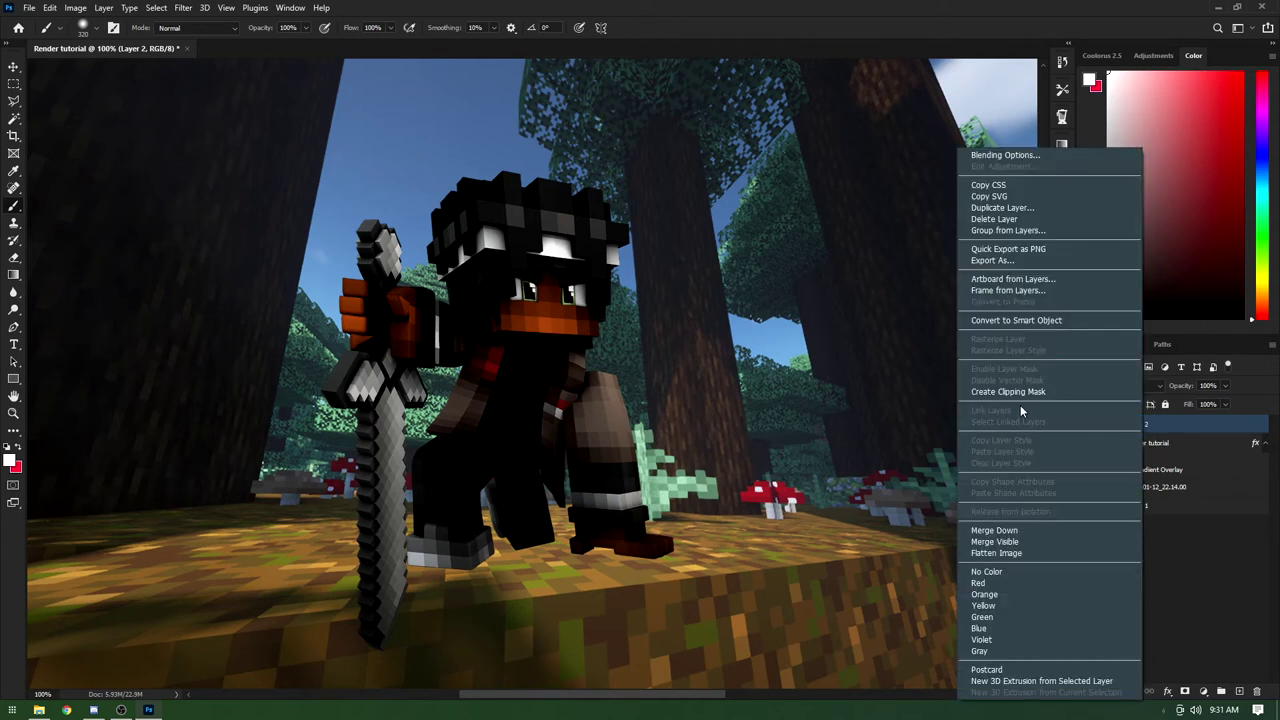
click(1008, 391)
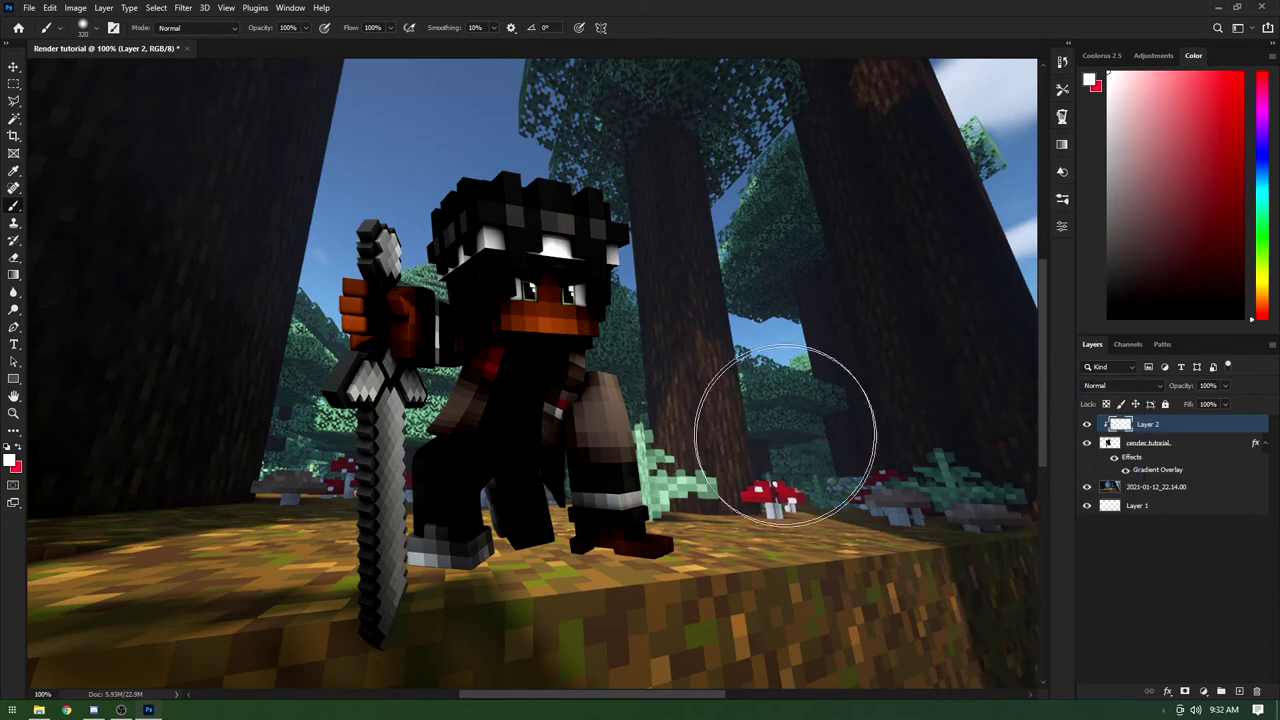
Step: Try white brush strokes over the character's head and sword handle on the clipped layer, undoing each one
mouse_move(540, 210)
mouse_down()
mouse_move(320, 208)
mouse_move(640, 110)
mouse_move(320, 180)
mouse_move(343, 234)
mouse_move(265, 295)
mouse_up()
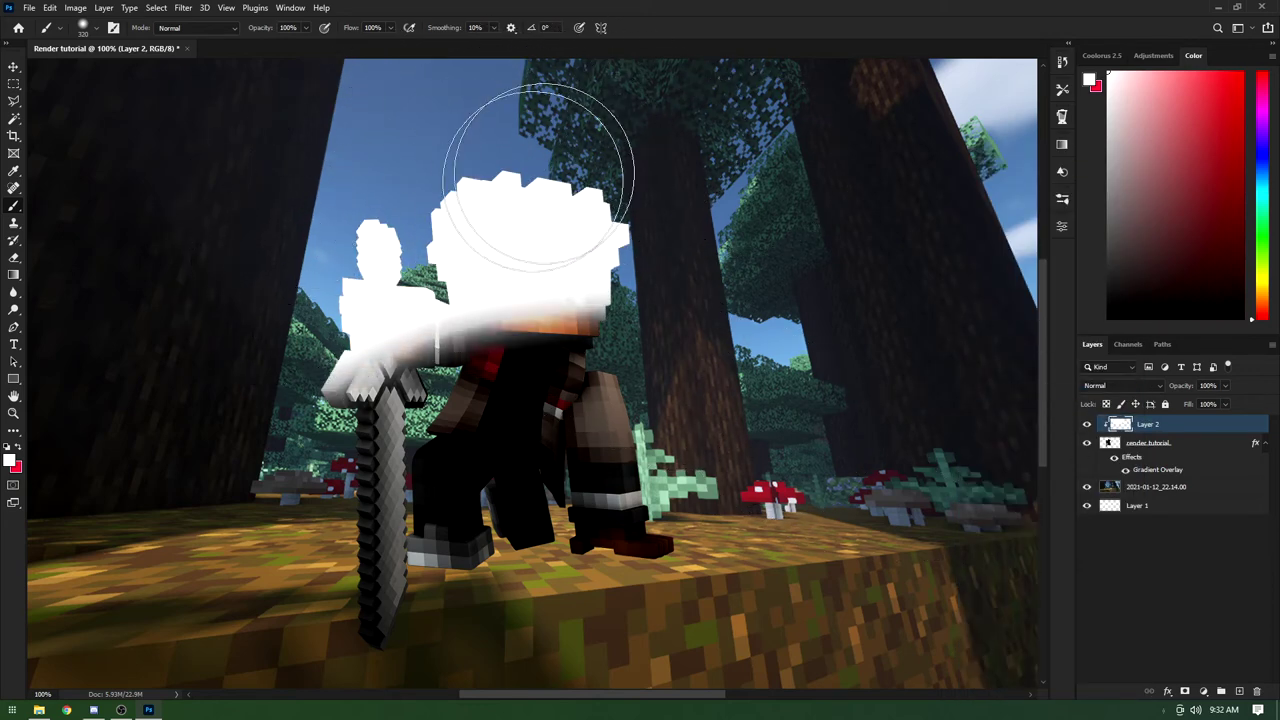
key(ctrl+z)
mouse_move(507, 167)
mouse_down()
mouse_move(481, 119)
mouse_move(398, 131)
mouse_move(347, 181)
mouse_move(621, 80)
mouse_move(414, 86)
mouse_up()
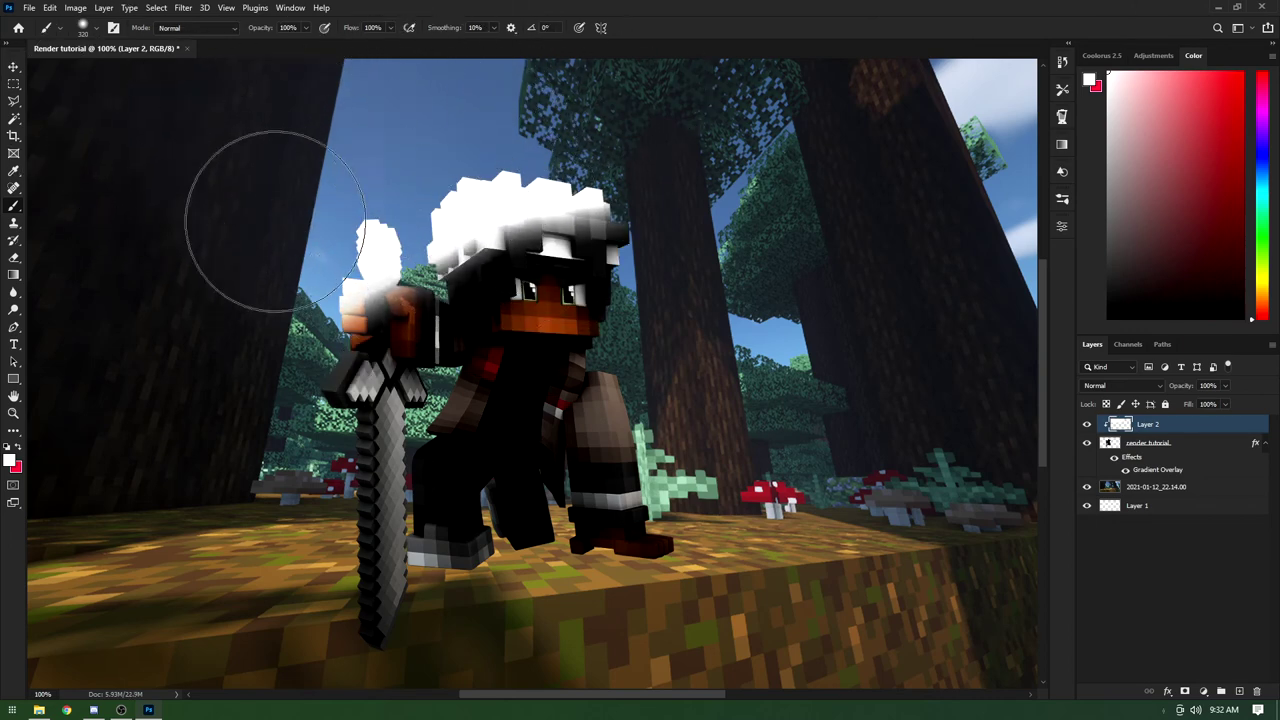
key(ctrl+z)
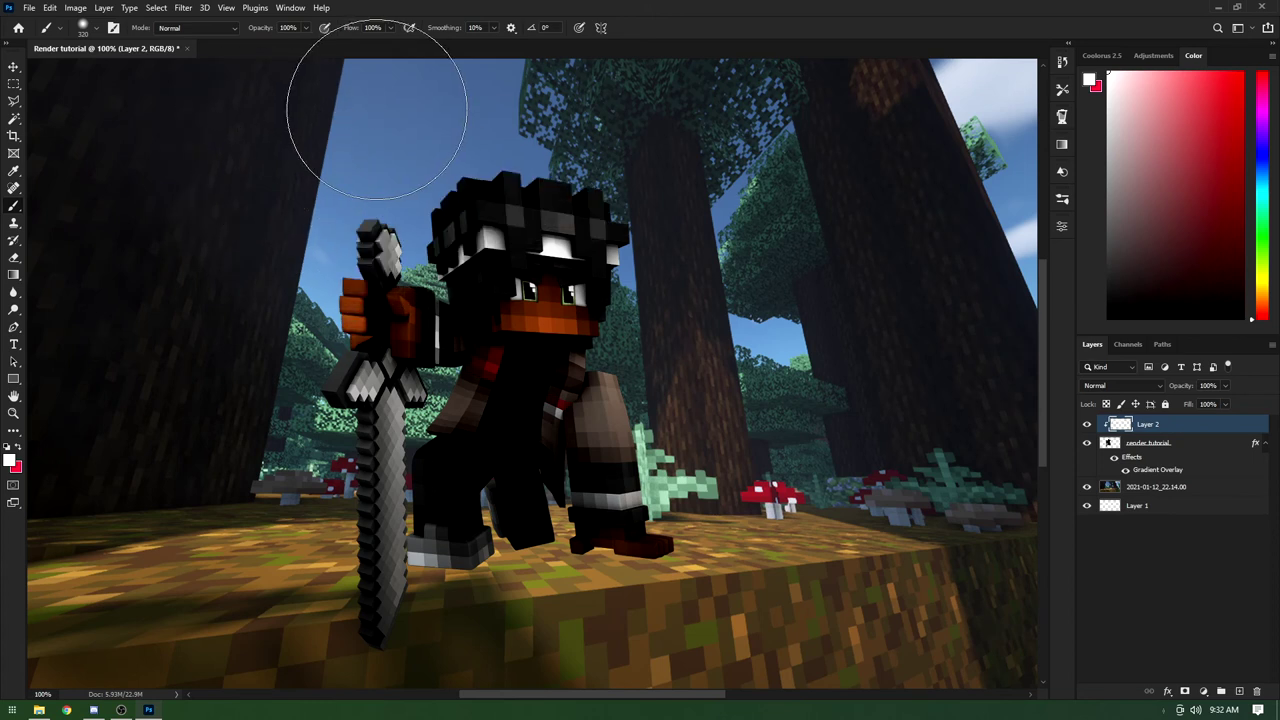
Step: Try white brush strokes across the top of the character's hair on the clipped layer, undoing them
drag(677, 120, 490, 100)
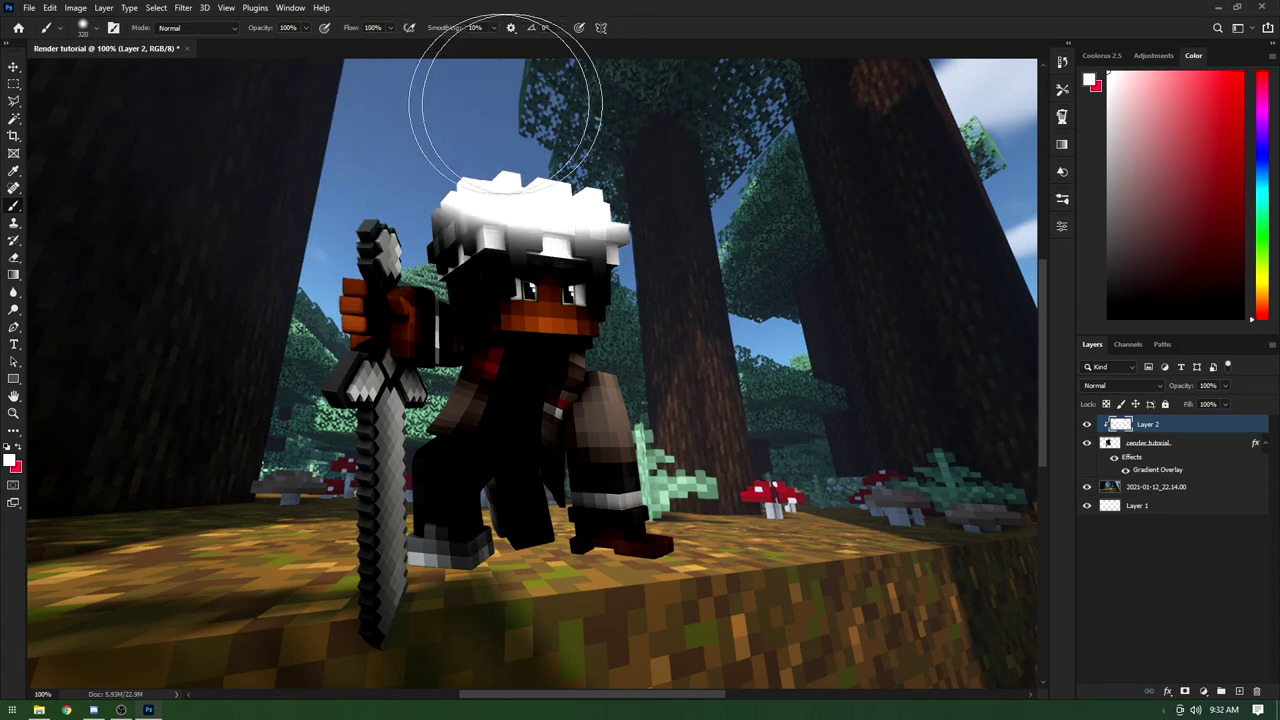
key(ctrl+z)
mouse_move(587, 155)
mouse_down()
mouse_move(577, 196)
mouse_move(582, 70)
mouse_move(591, 95)
mouse_up()
key(ctrl+shift+z)
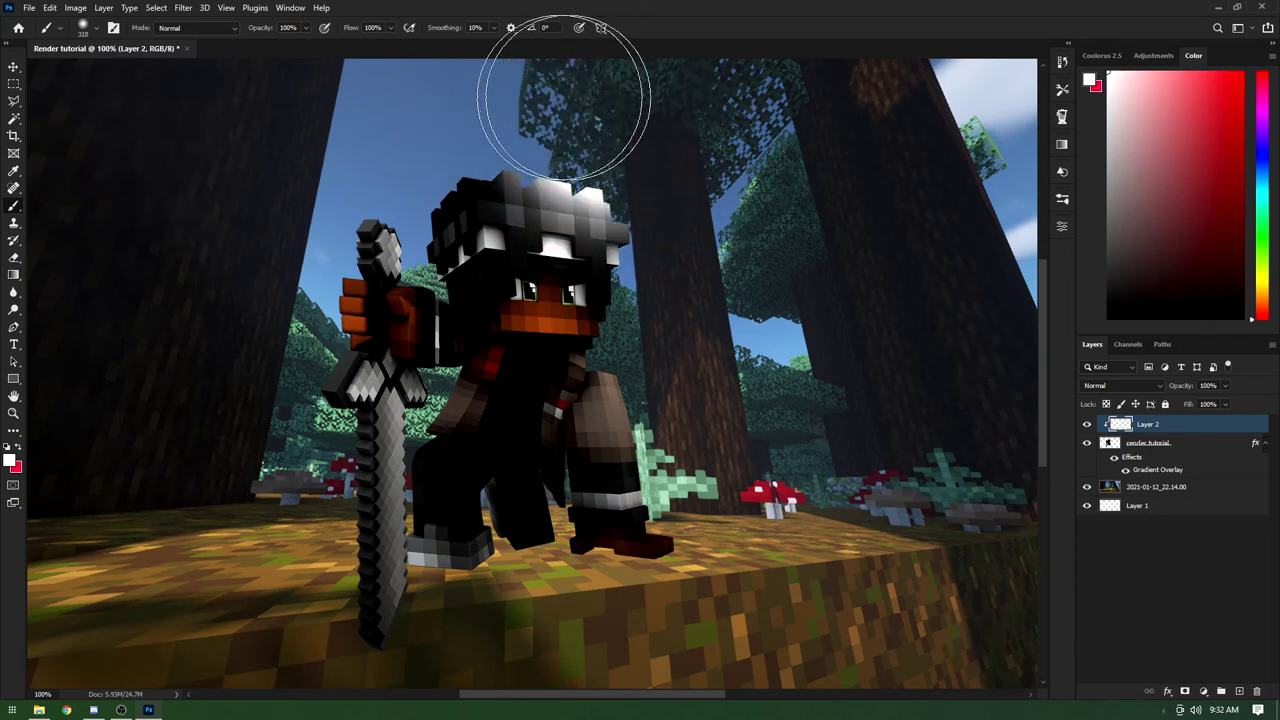
key(ctrl+z)
Step: Choose the Soft Round brush and paint white over the character's hair, the sword handle and the hand gripping it
click(87, 28)
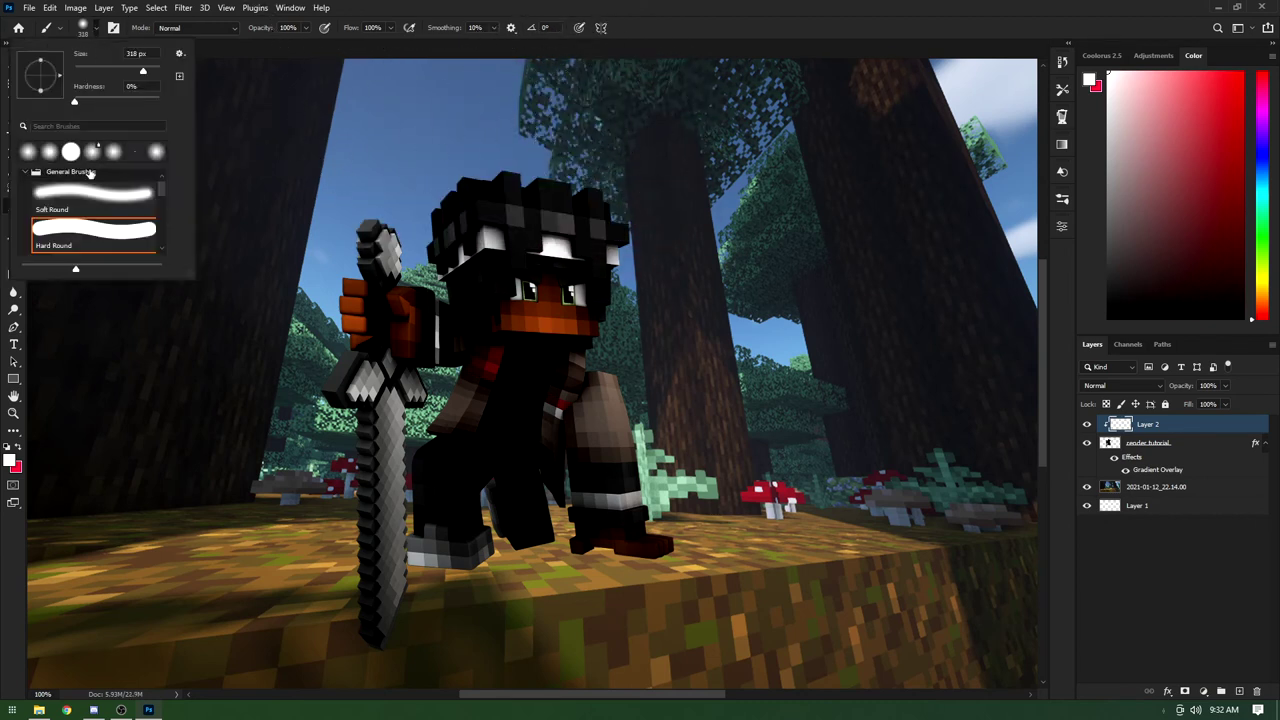
scroll(72, 206, up, 1)
click(80, 205)
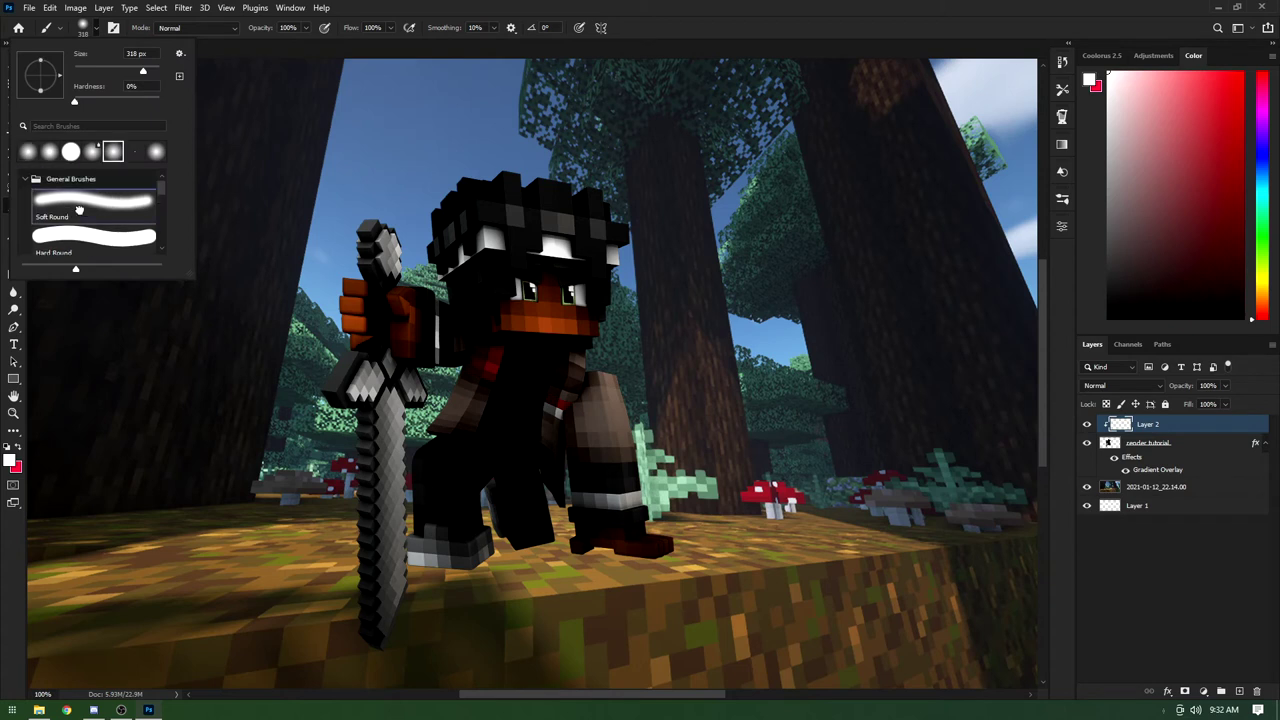
click(83, 28)
mouse_move(457, 143)
mouse_down()
mouse_move(392, 142)
mouse_move(547, 117)
mouse_move(657, 117)
mouse_move(427, 113)
mouse_move(302, 215)
mouse_move(290, 203)
mouse_move(234, 333)
mouse_move(240, 377)
mouse_move(255, 302)
mouse_move(254, 443)
mouse_move(267, 252)
mouse_move(278, 300)
mouse_up()
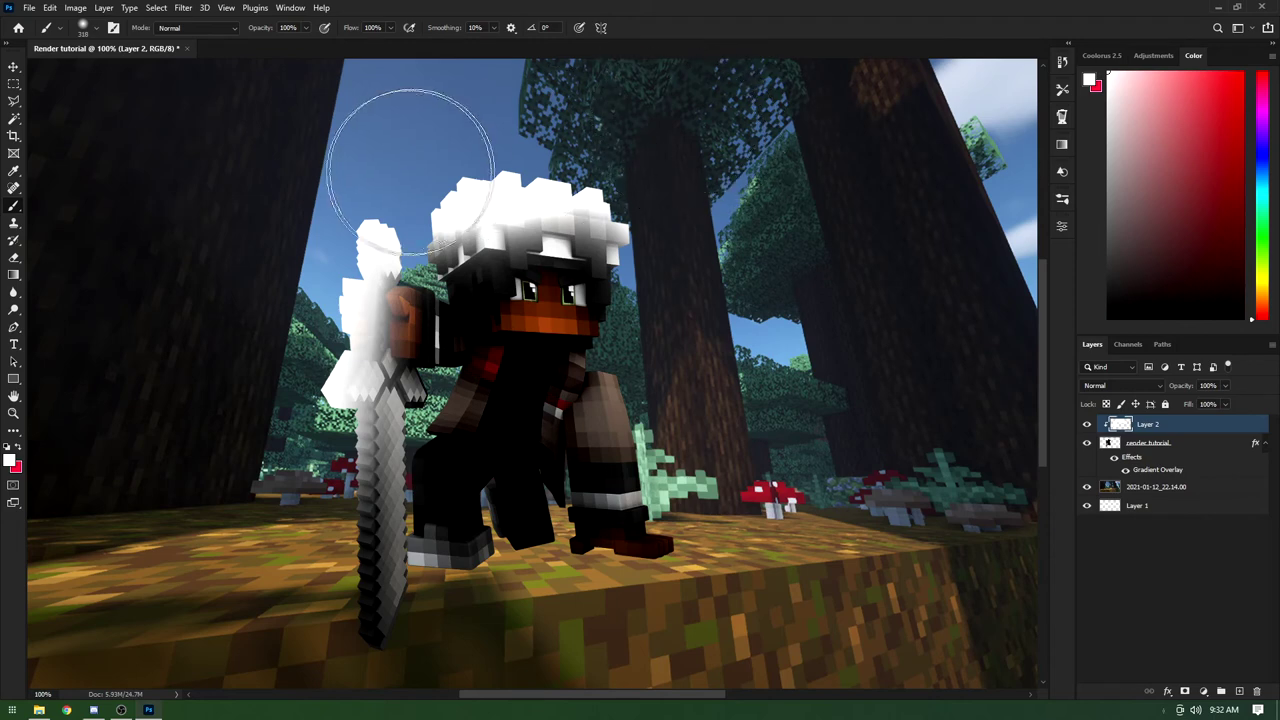
Step: Set the blend mode of Layer 2 to Overlay
click(1095, 386)
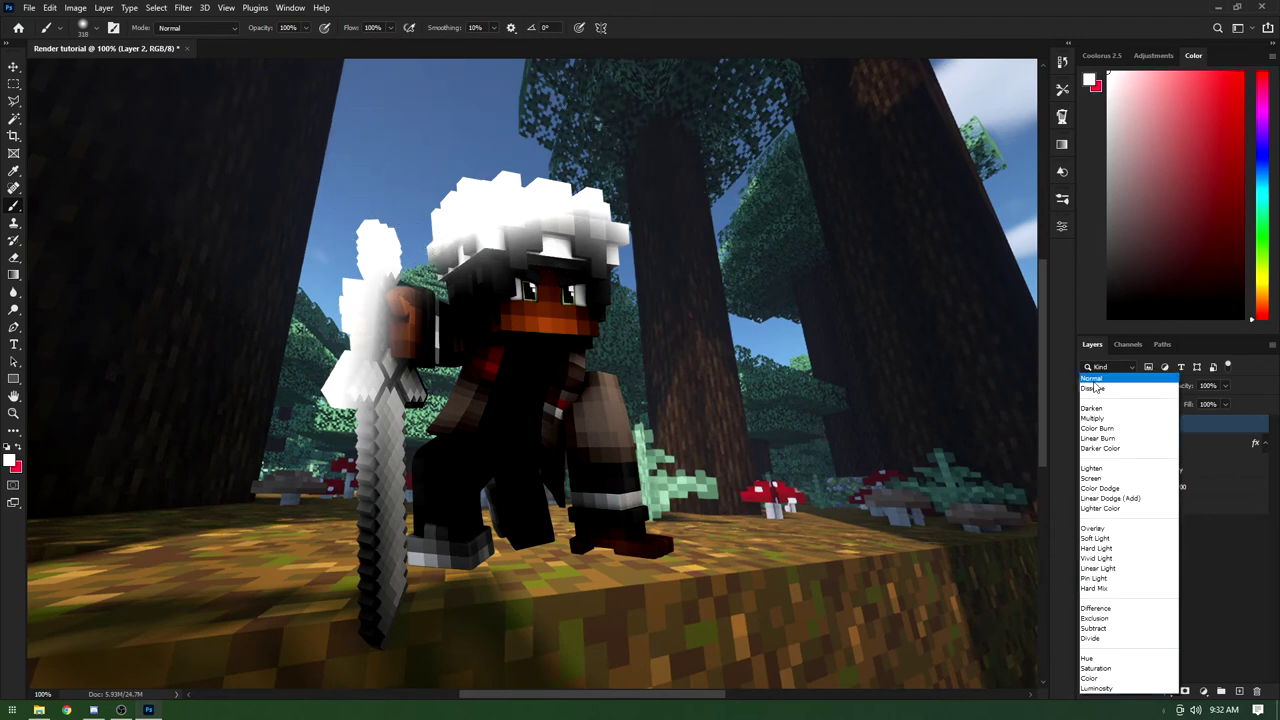
click(1095, 381)
click(1100, 386)
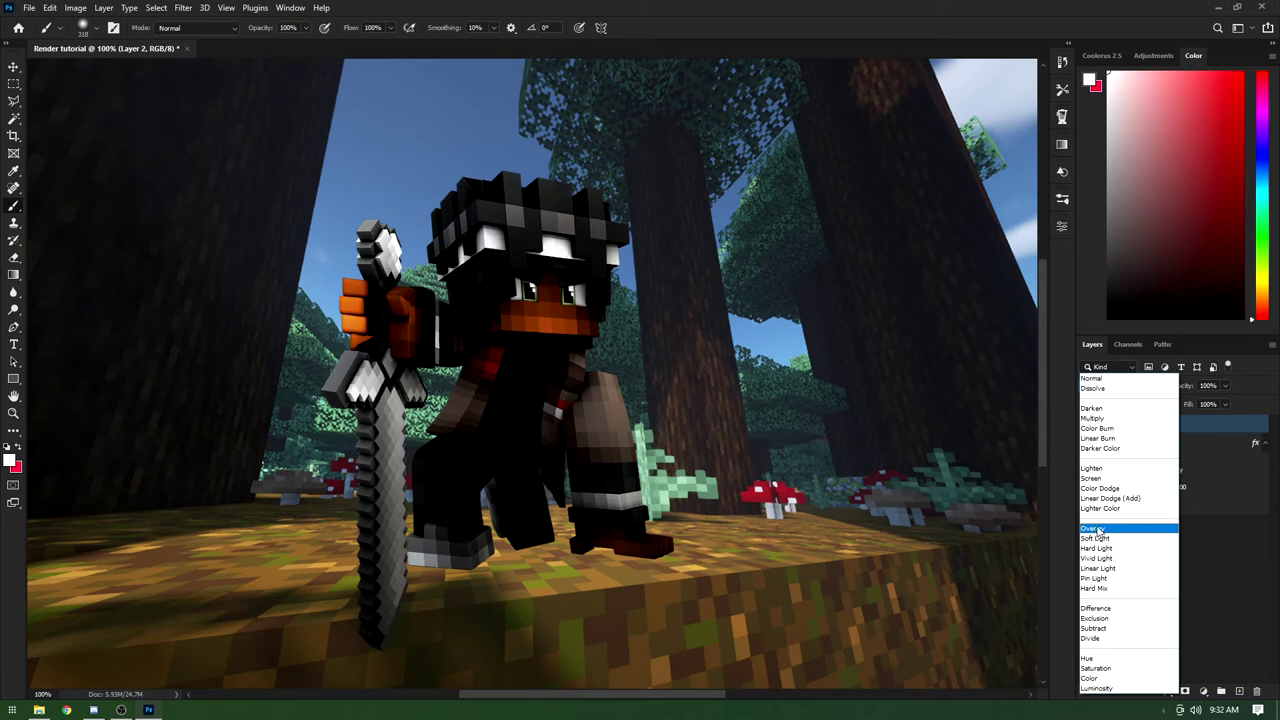
click(1099, 529)
Step: Hide and show Layer 2 repeatedly to compare the character with and without the painted highlights
click(1087, 425)
click(1087, 425)
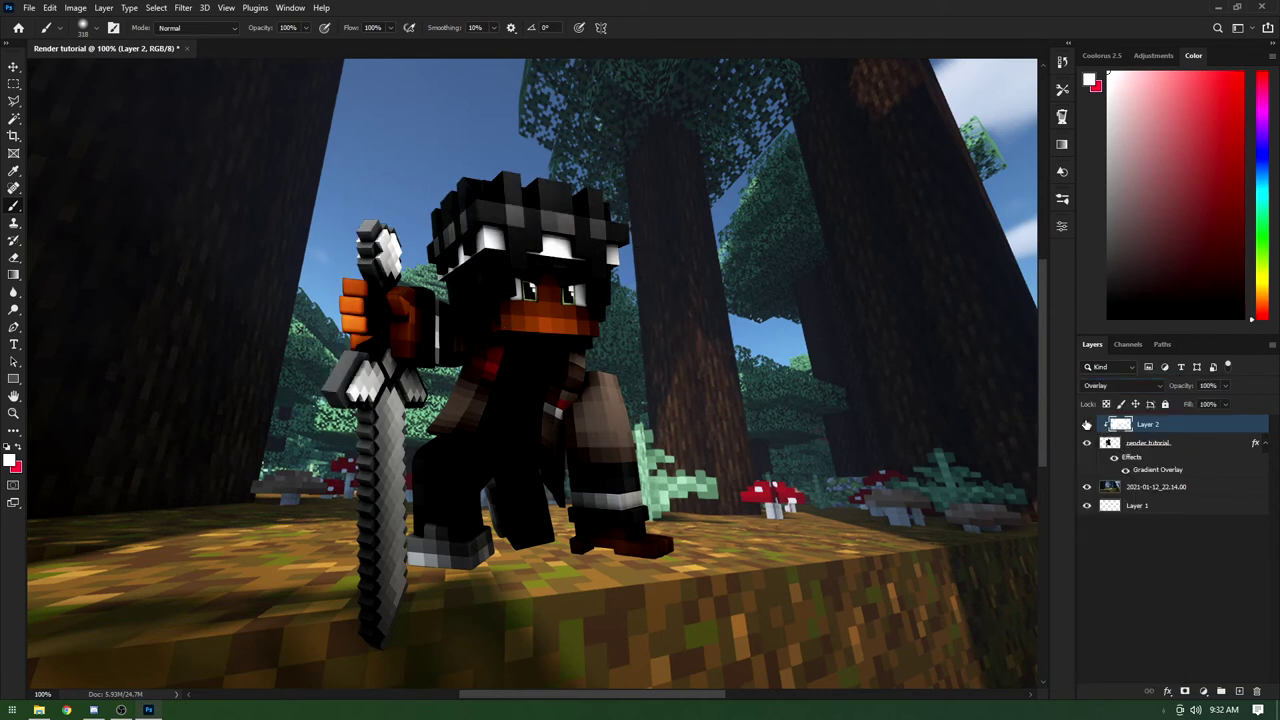
click(1087, 425)
click(1087, 425)
click(1087, 425)
click(1087, 425)
click(1087, 425)
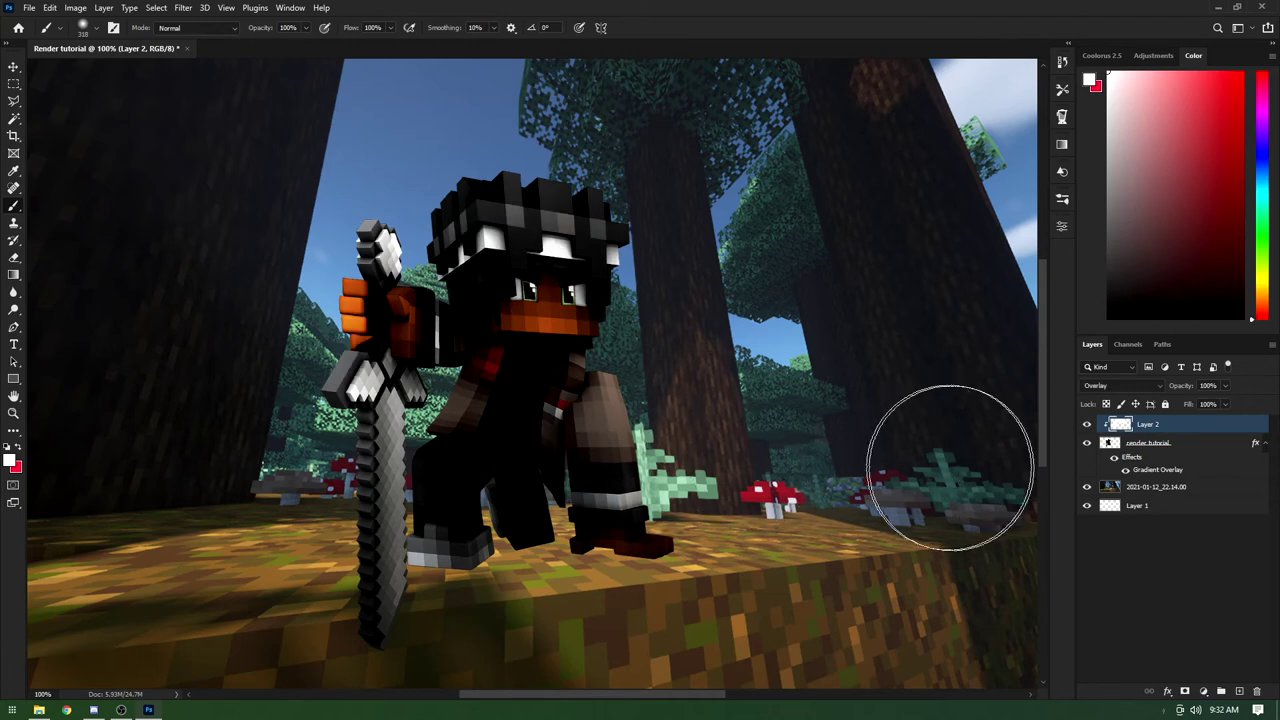
Step: Paint black shading over the character's legs, lower body and the sword's lower blade on Layer 2, erasing the excess
click(1108, 318)
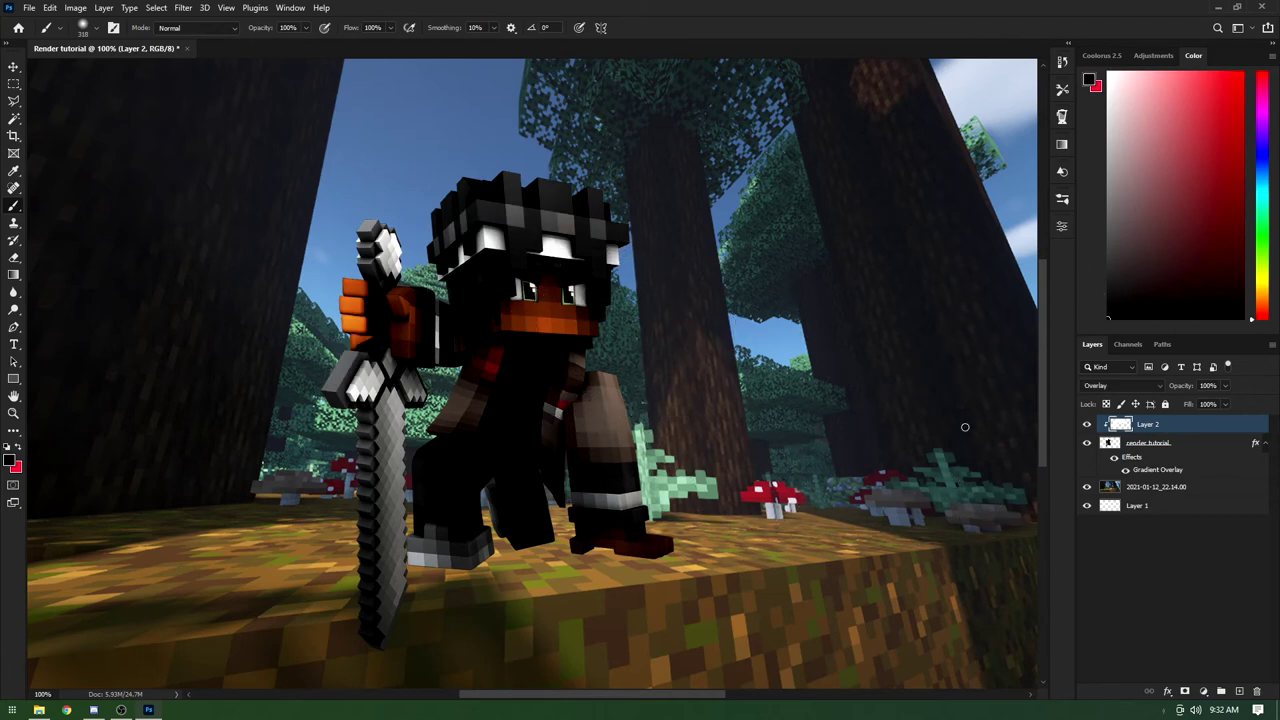
mouse_move(528, 578)
mouse_down()
mouse_move(573, 619)
mouse_move(668, 606)
mouse_move(768, 544)
mouse_move(728, 414)
mouse_move(778, 422)
mouse_move(720, 346)
mouse_move(788, 384)
mouse_up()
key(e)
mouse_move(729, 486)
mouse_down()
mouse_move(628, 583)
mouse_move(429, 545)
mouse_move(570, 555)
mouse_move(543, 491)
mouse_up()
key(b)
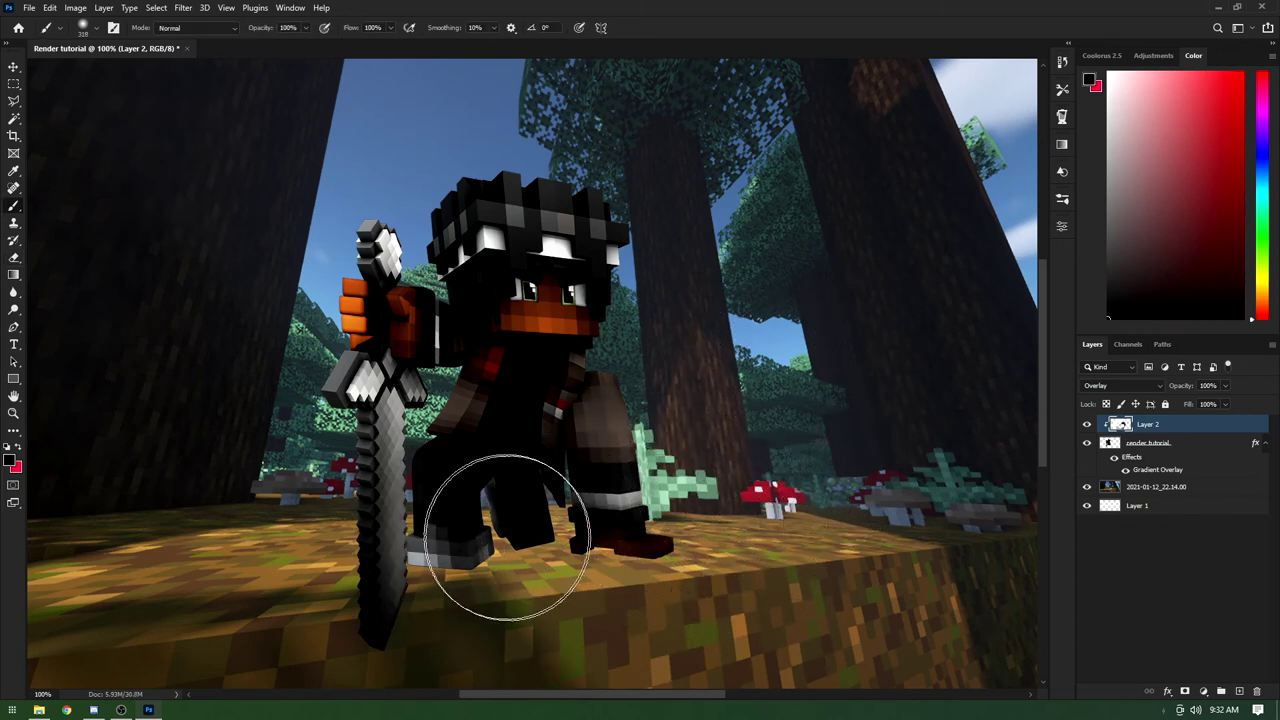
drag(509, 537, 500, 505)
key(e)
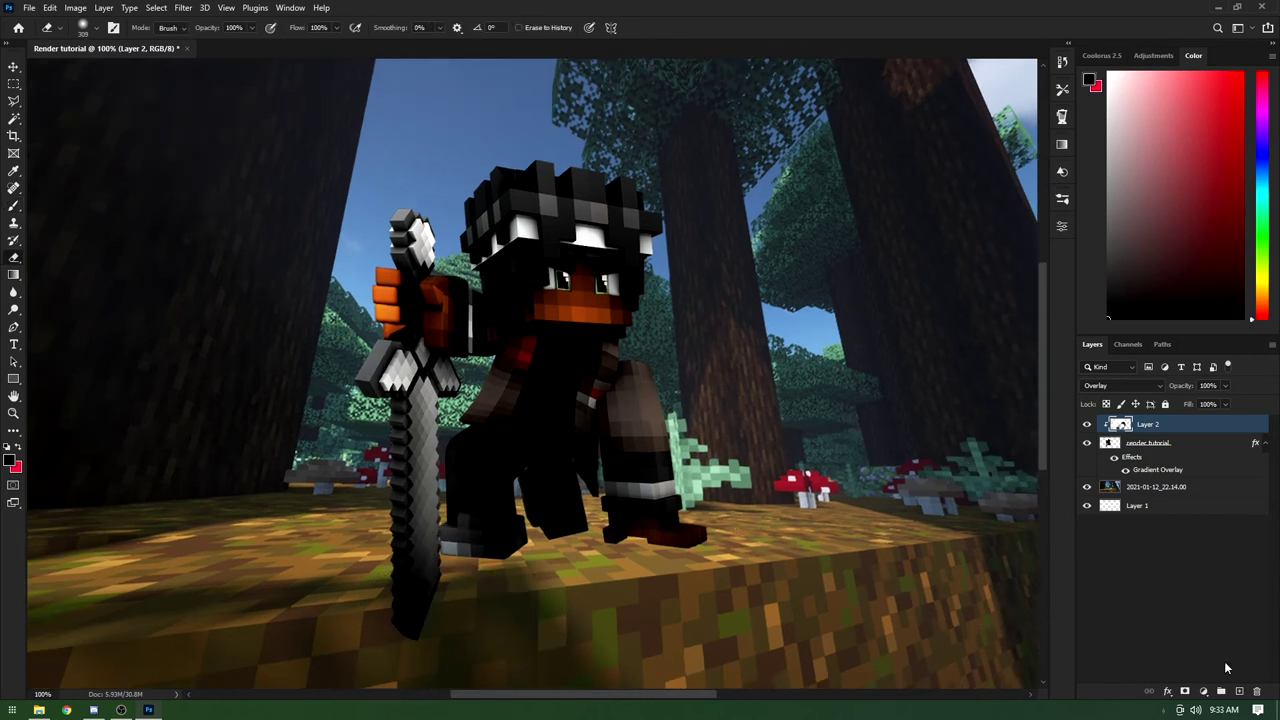
Step: Create a new layer above Layer 2 and set the foreground color to a golden tan
click(1240, 691)
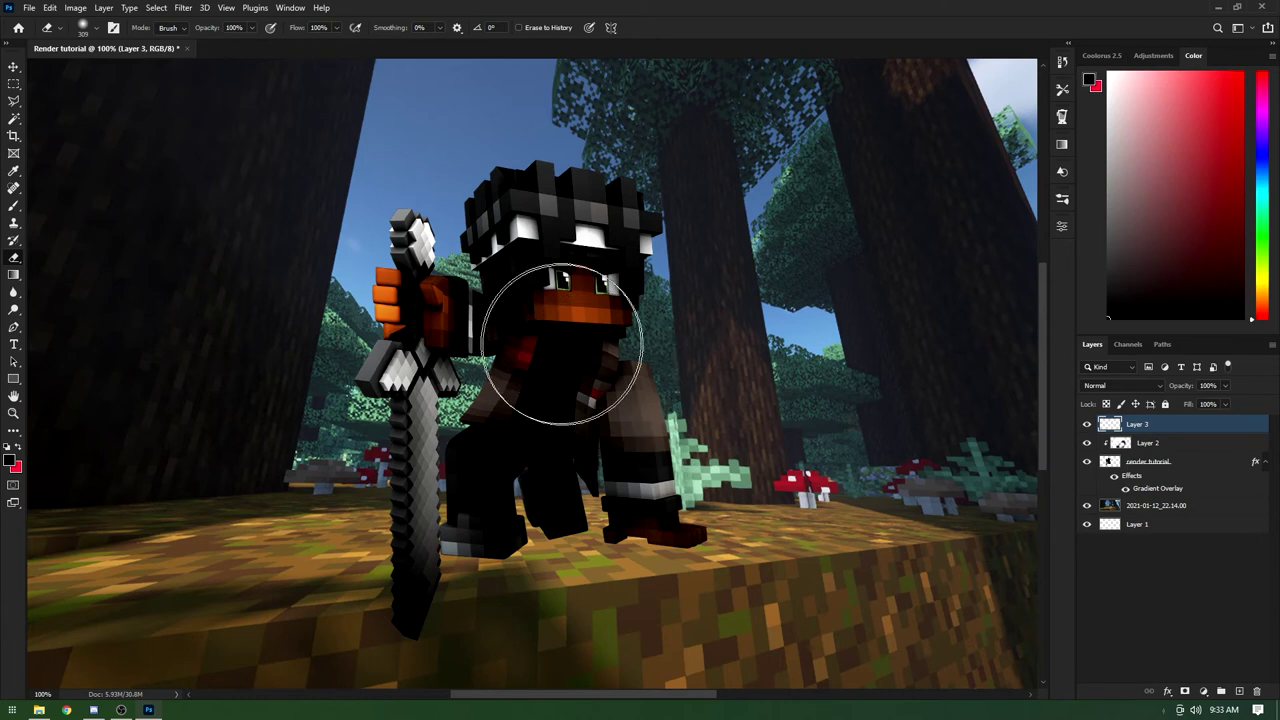
key(p)
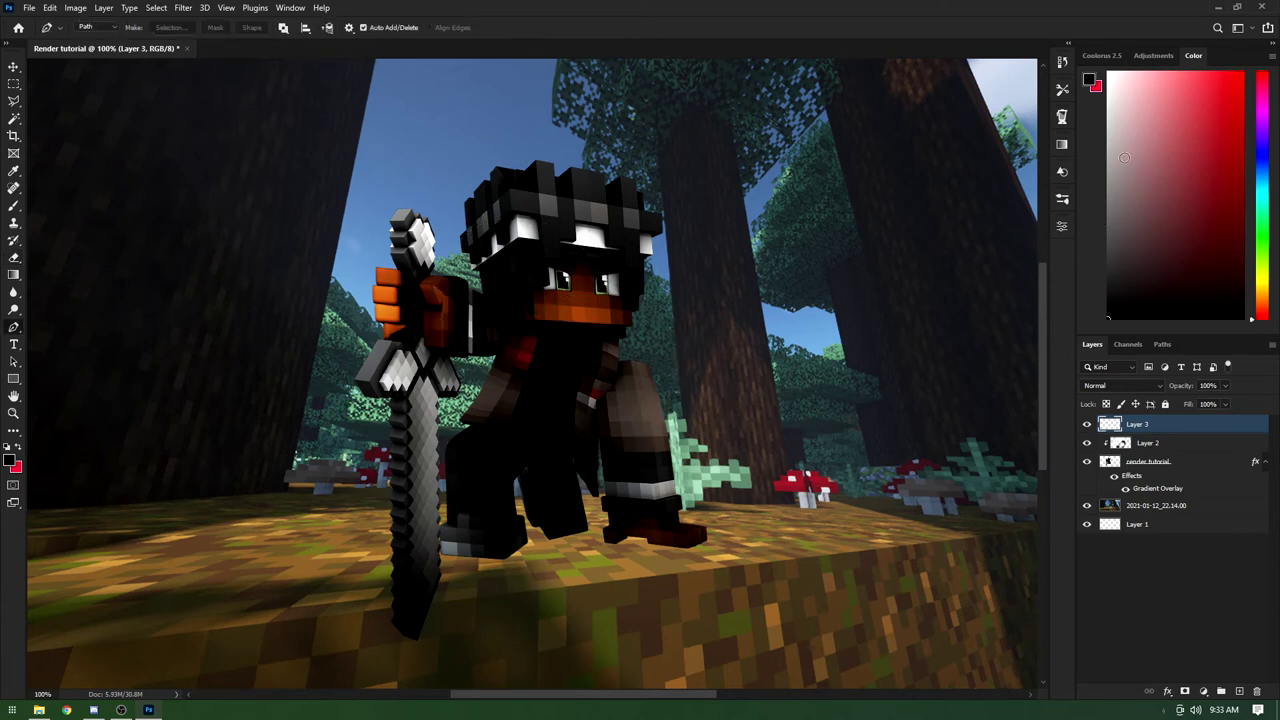
drag(1124, 157, 1156, 214)
drag(1177, 180, 1169, 127)
drag(1267, 282, 1266, 297)
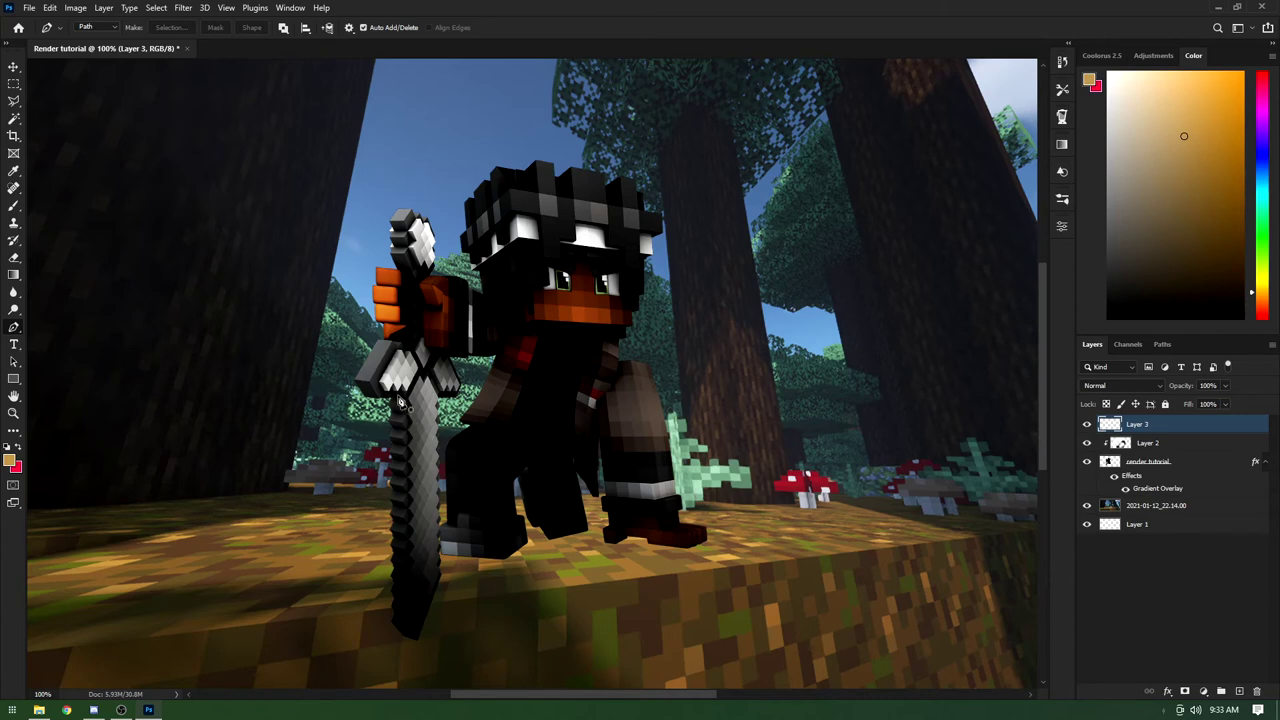
Step: Choose the Hard Round Pressure Size brush and set its size to 3 px
scroll(510, 330, up, 3)
scroll(510, 330, up, 3)
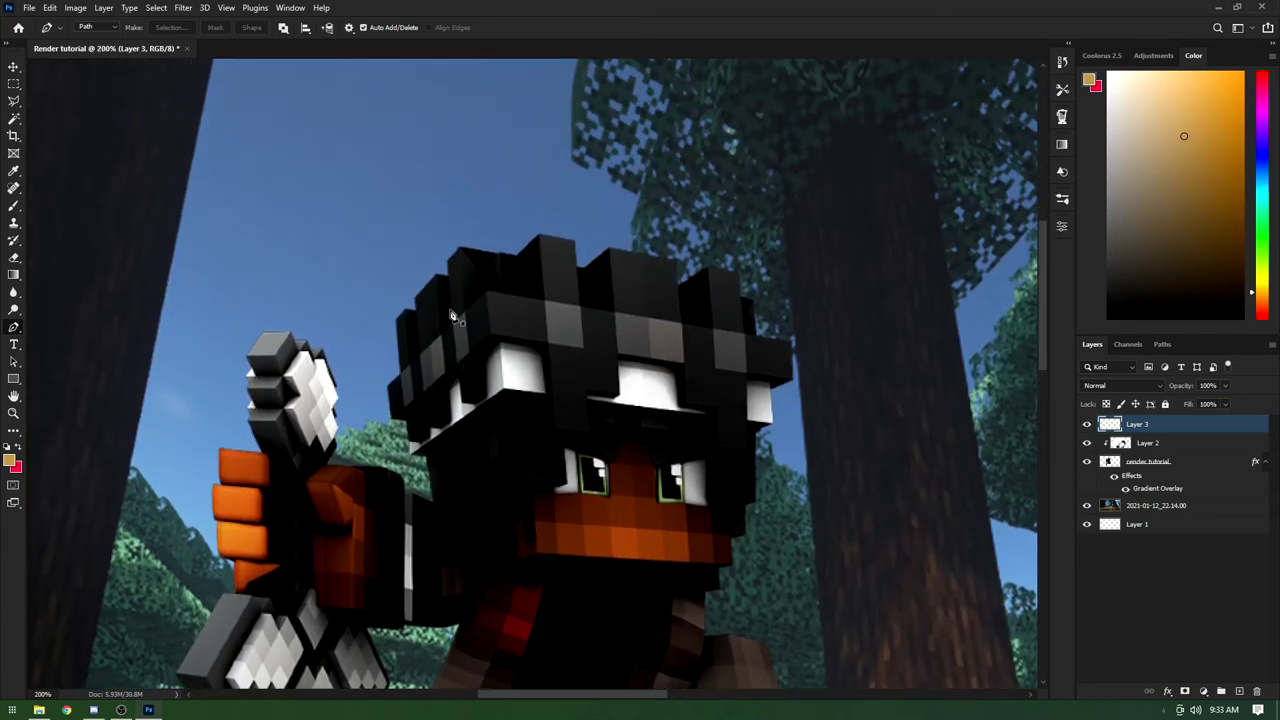
key(b)
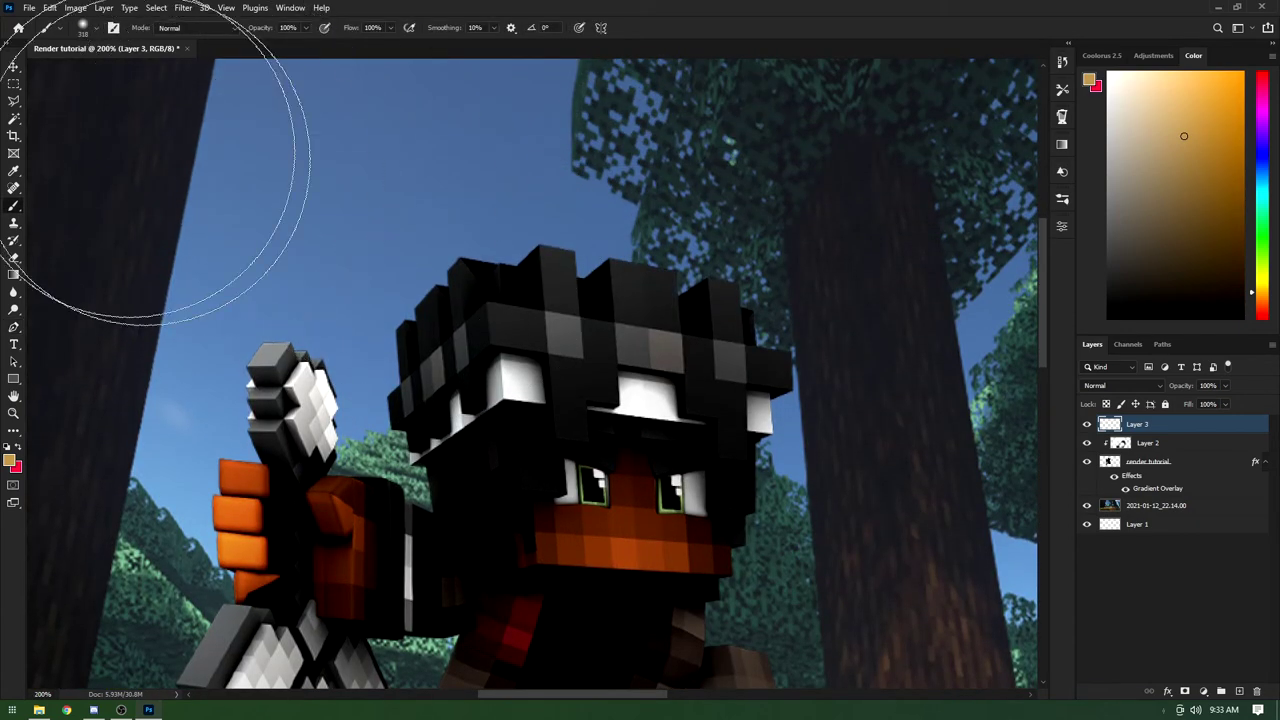
click(88, 30)
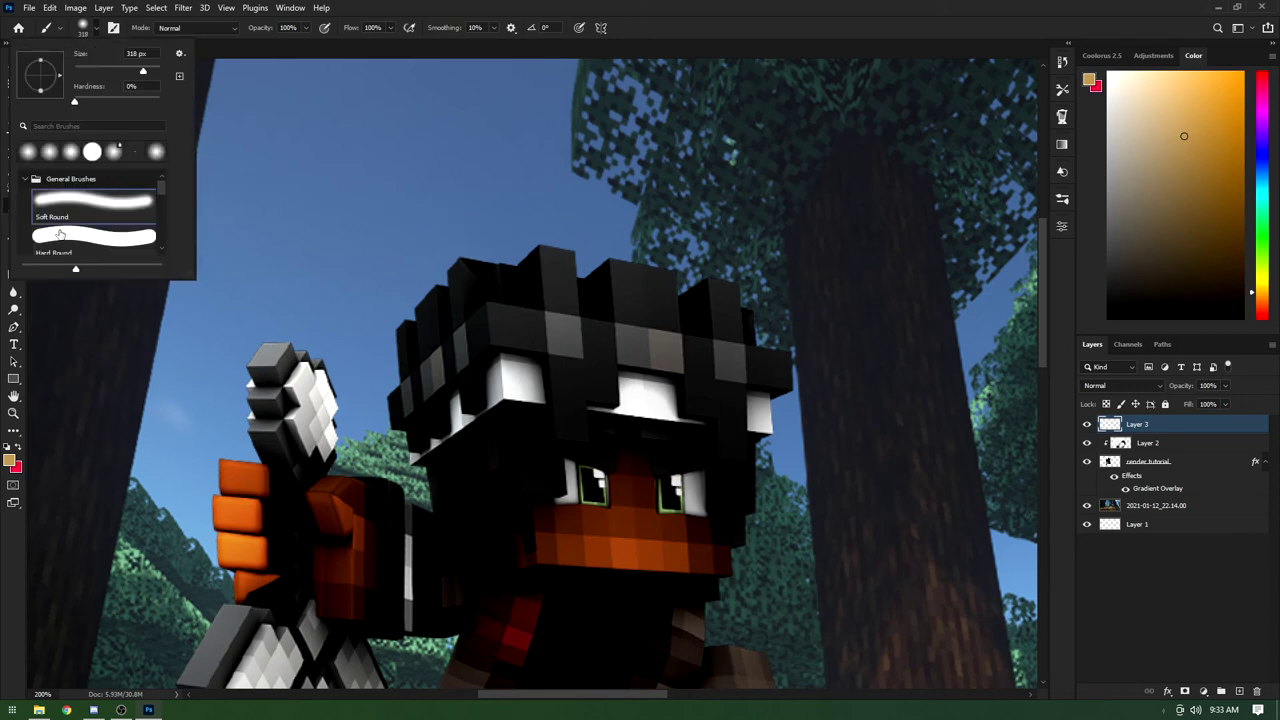
scroll(60, 234, down, 4)
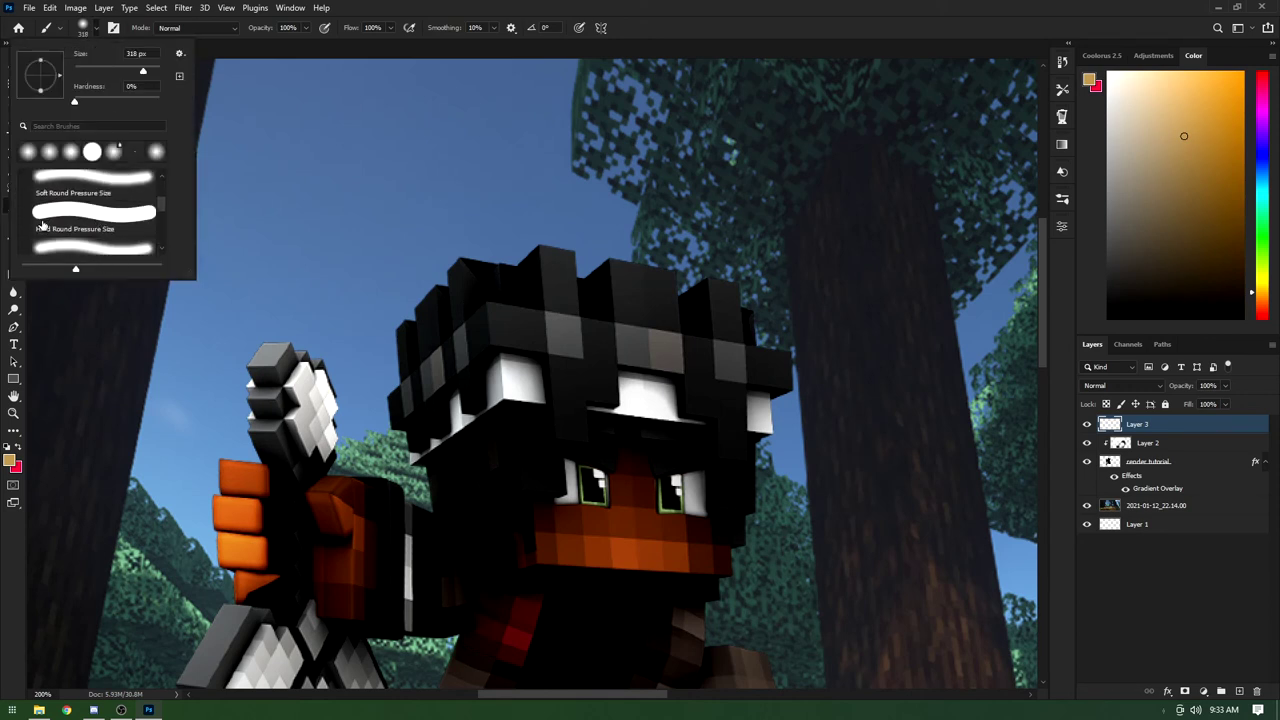
click(111, 217)
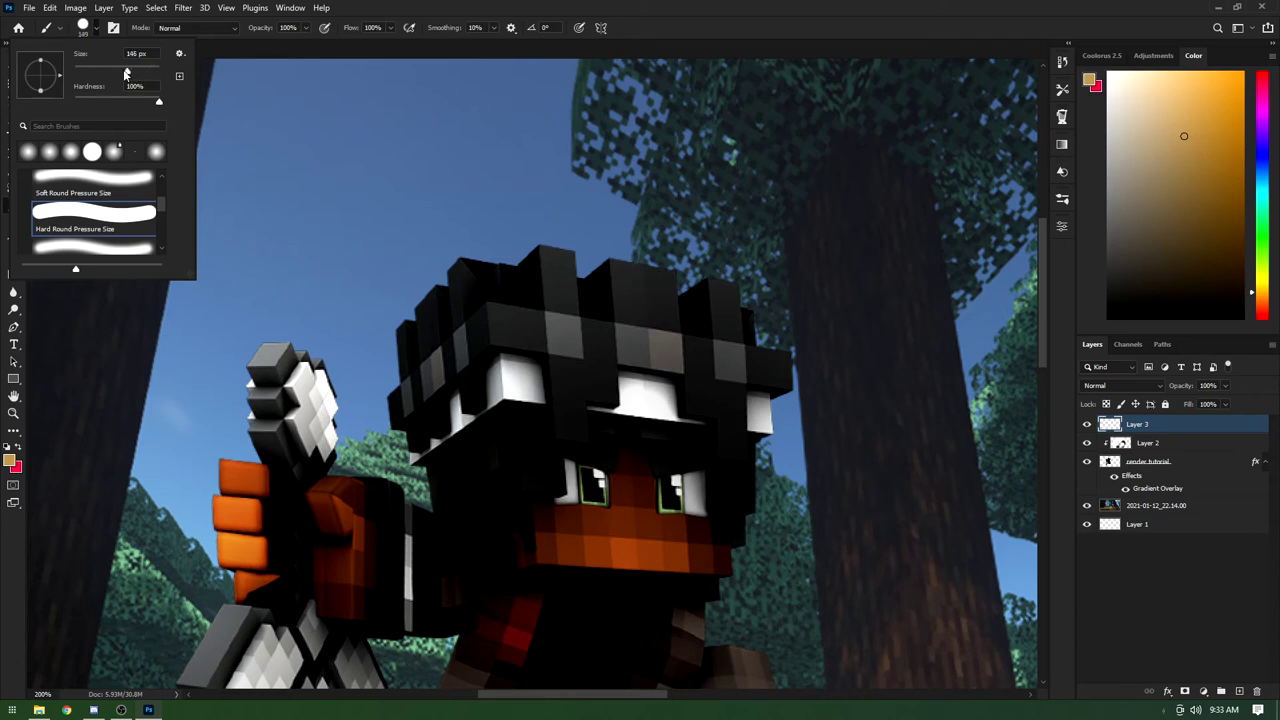
drag(82, 74, 85, 74)
text(3)
key(Return)
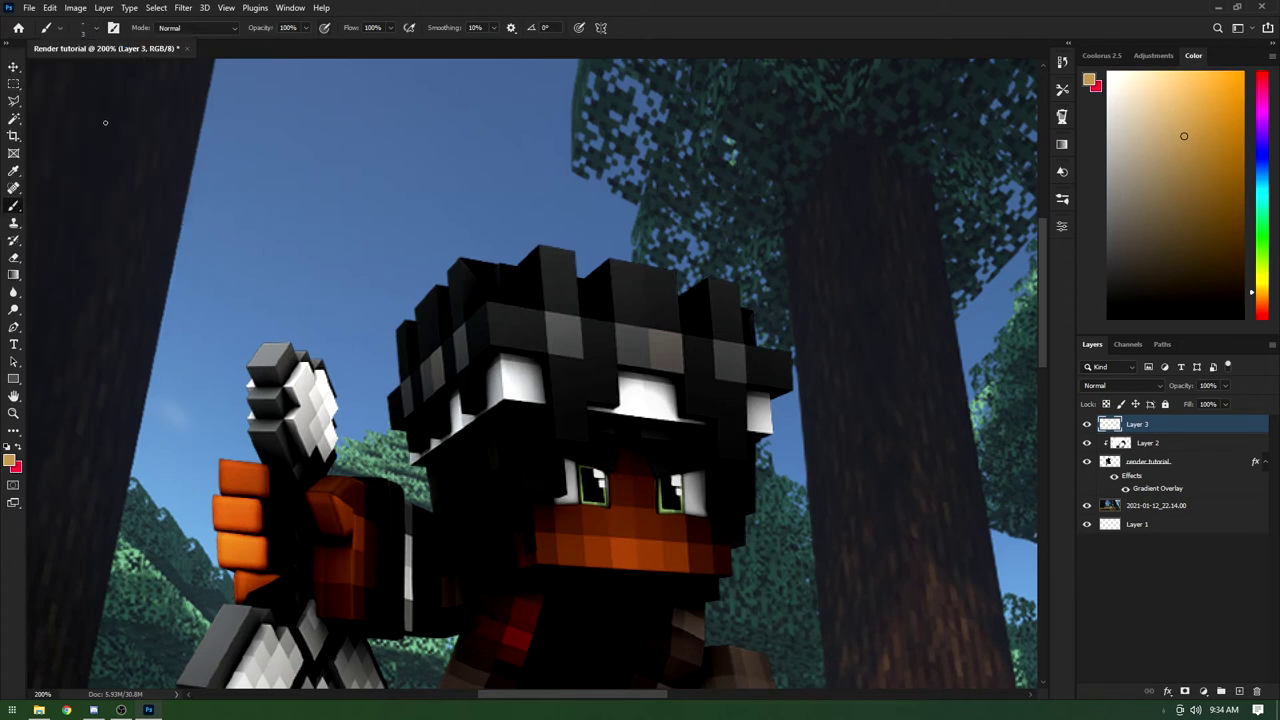
Step: Draw a three-point Pen path from the tallest hair tuft's tip down its edge and along the headband's upper edge
key(p)
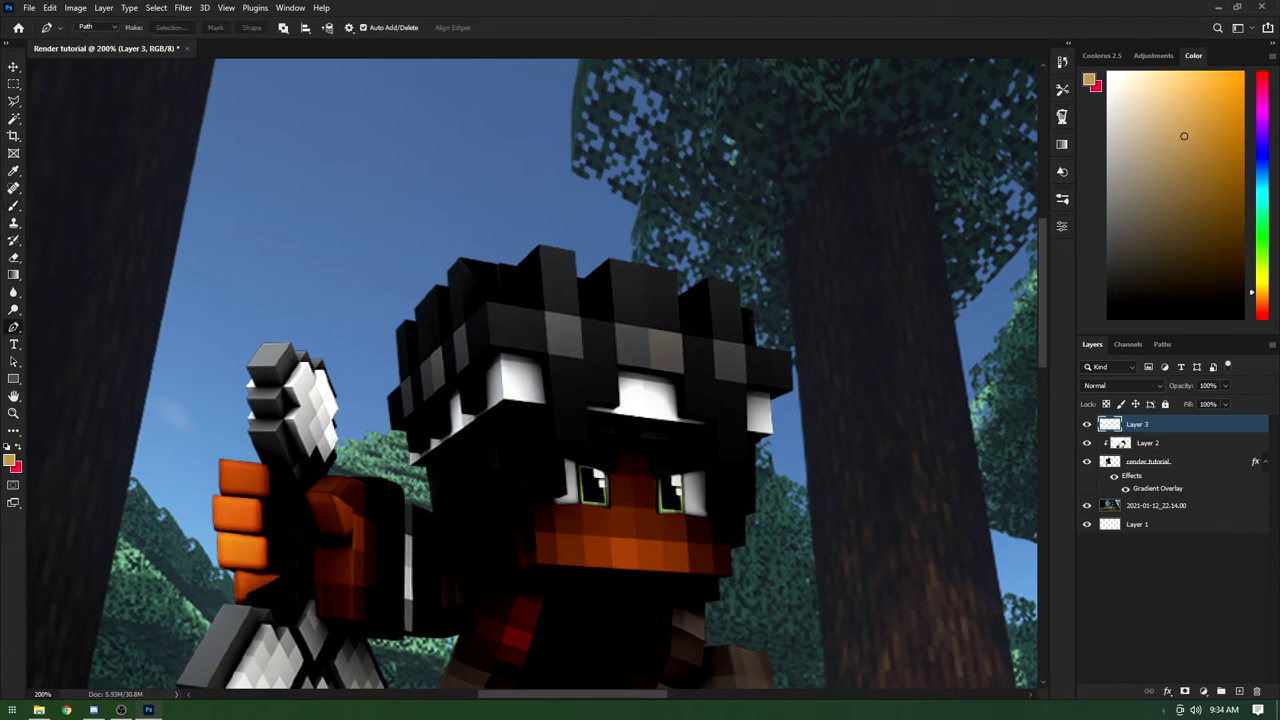
scroll(486, 341, down, 2)
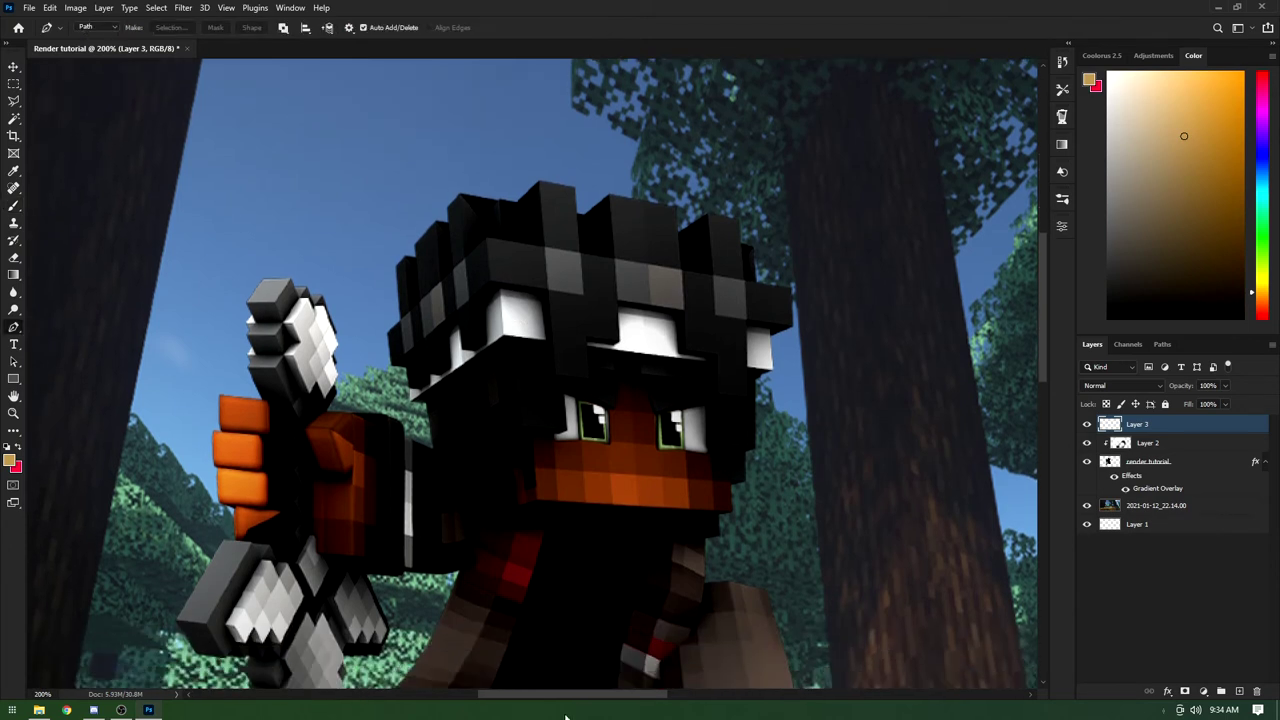
scroll(476, 300, right, 2)
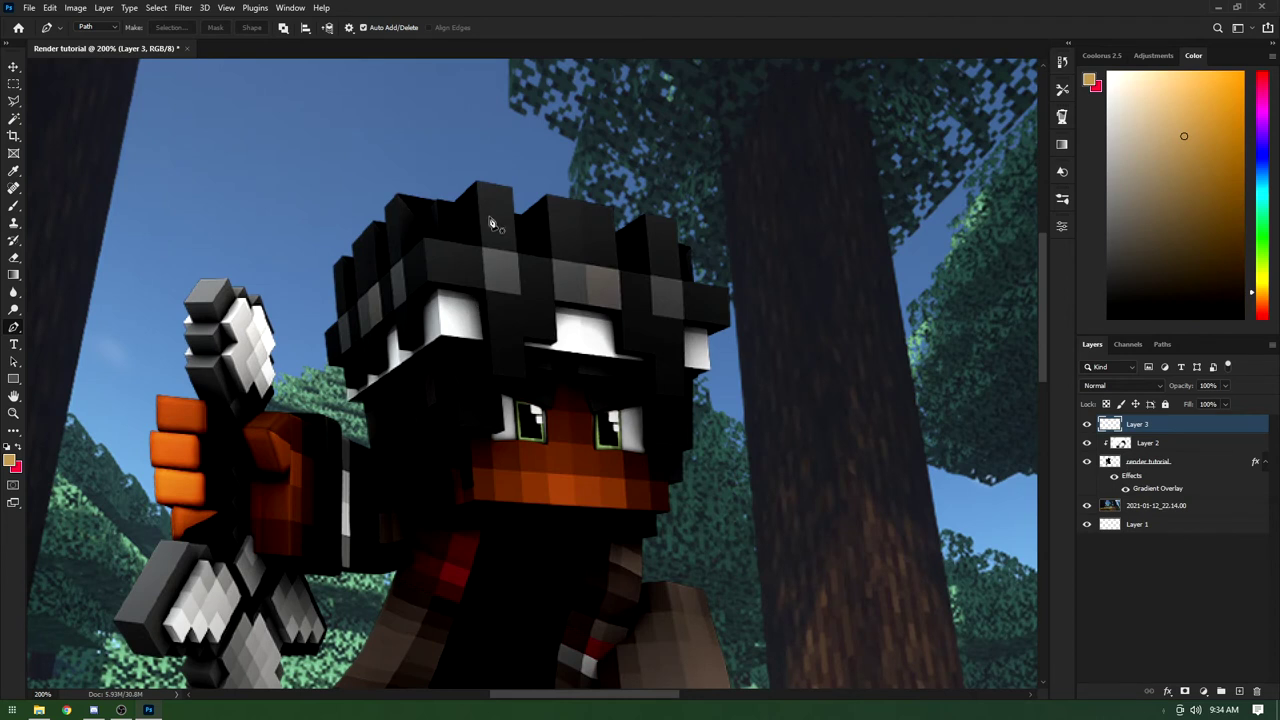
click(478, 184)
key(ctrl+plus)
scroll(545, 381, up, 4)
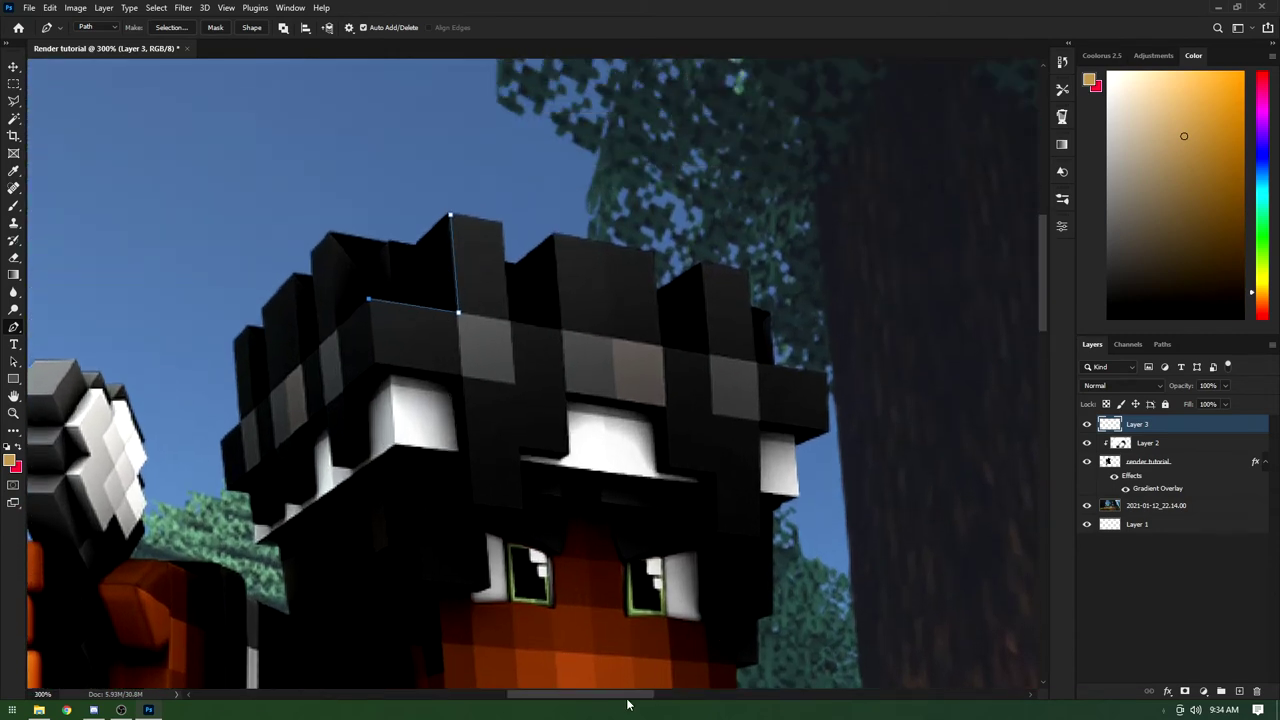
drag(605, 697, 583, 697)
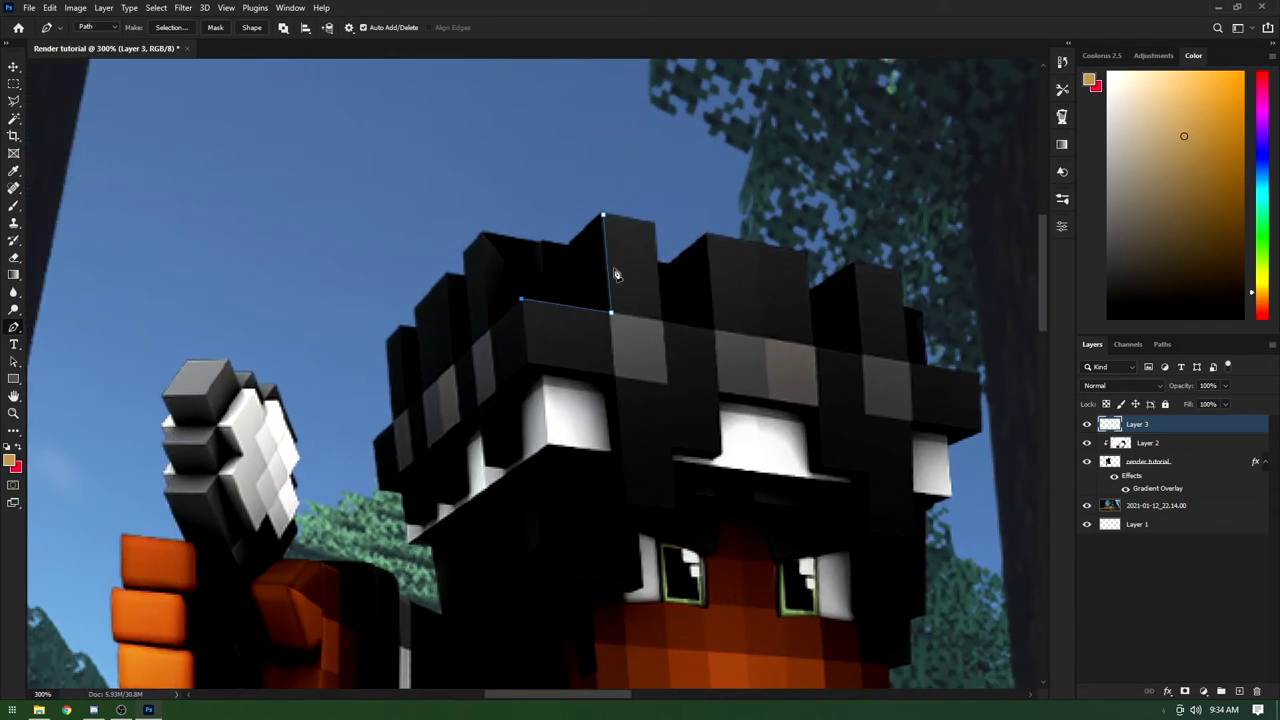
Step: Stroke the hair path with the Brush tool and Simulate Pressure enabled, and clear the path
right_click(603, 268)
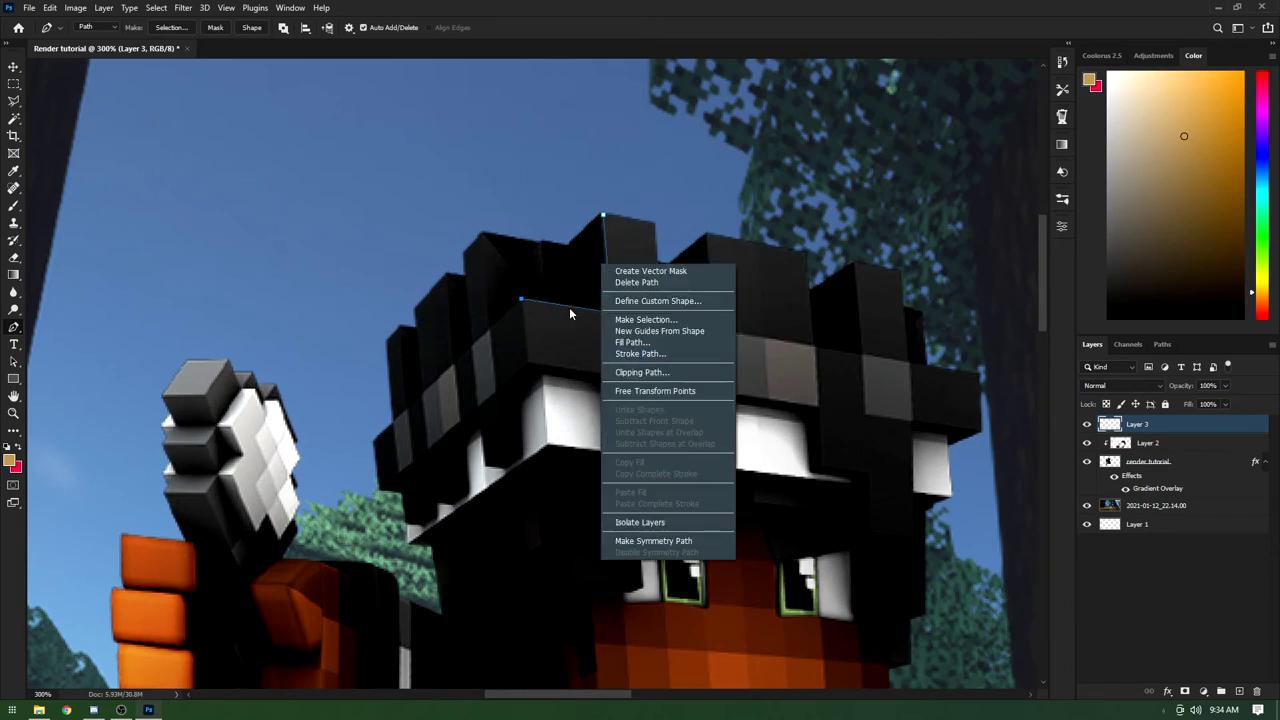
click(633, 355)
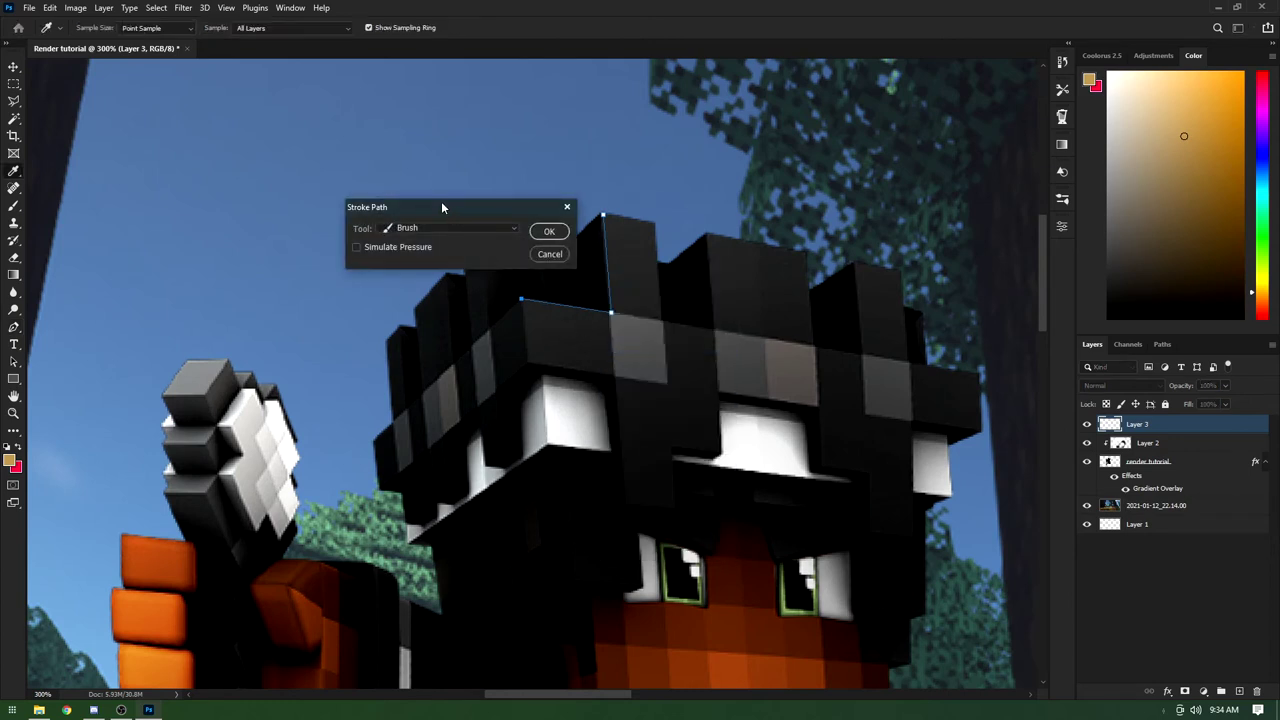
mouse_move(443, 207)
mouse_down()
mouse_move(276, 189)
mouse_move(410, 226)
mouse_move(334, 214)
mouse_move(345, 226)
mouse_up()
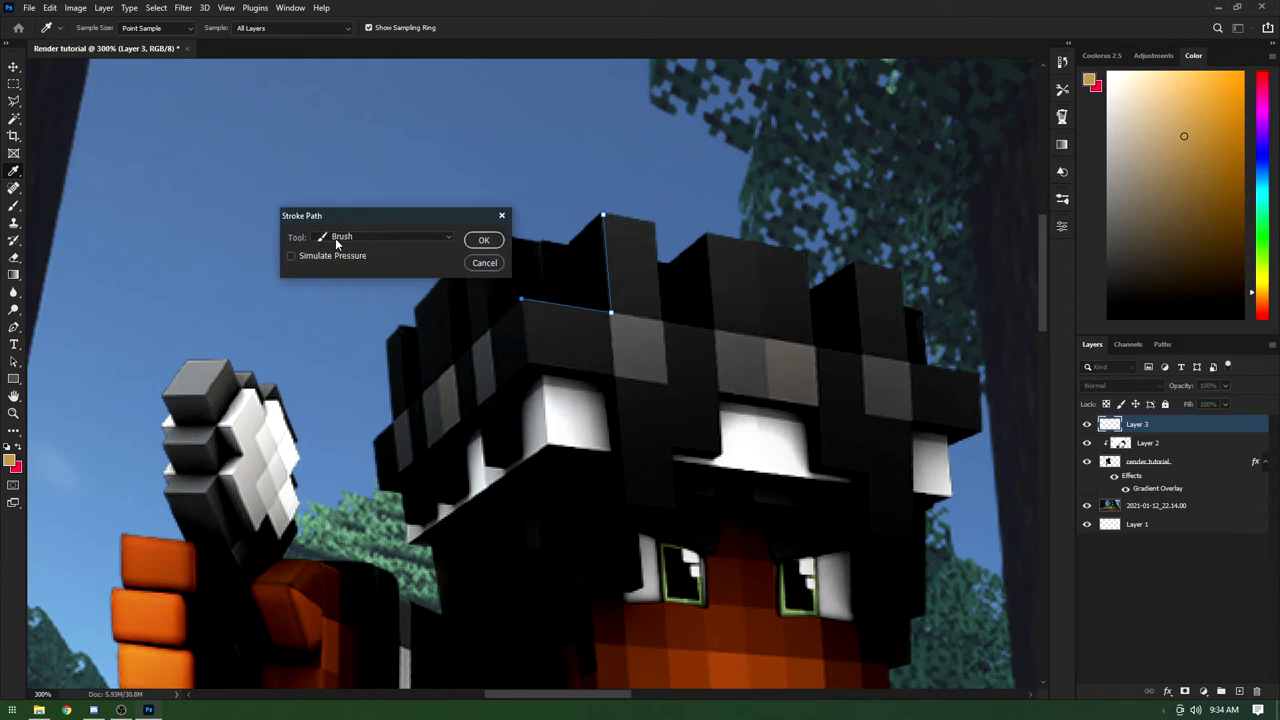
click(340, 240)
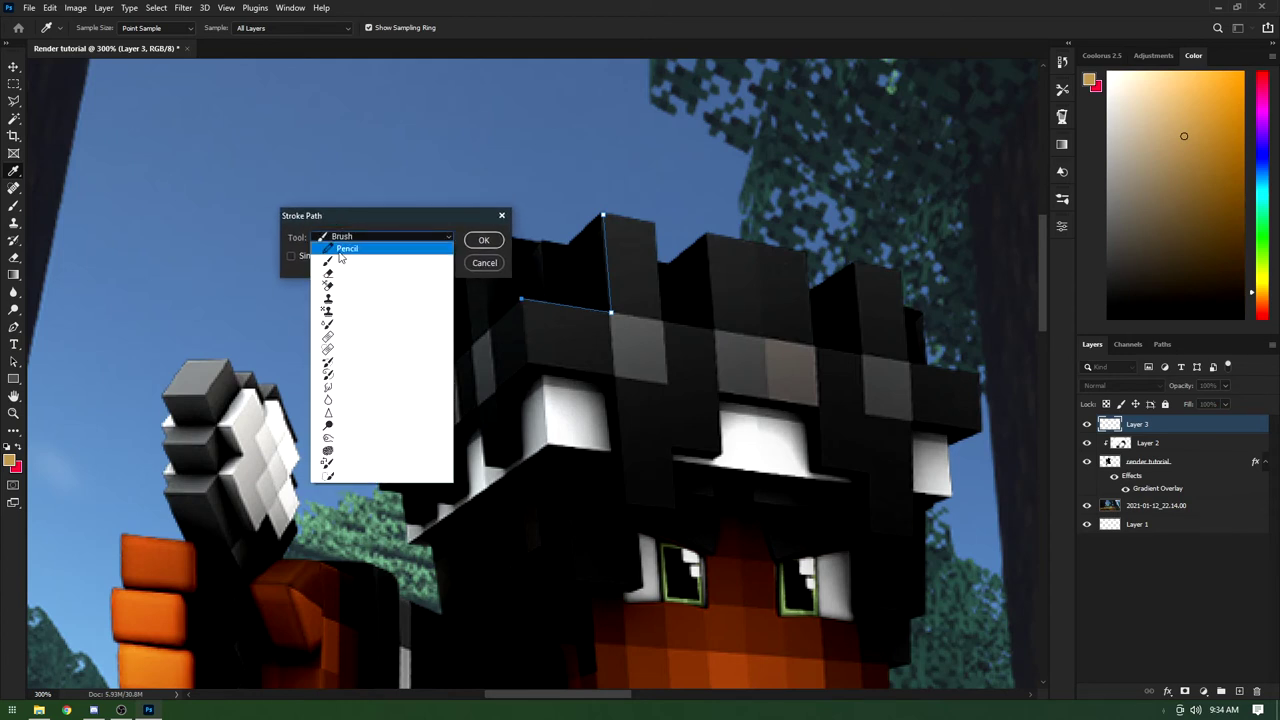
click(330, 262)
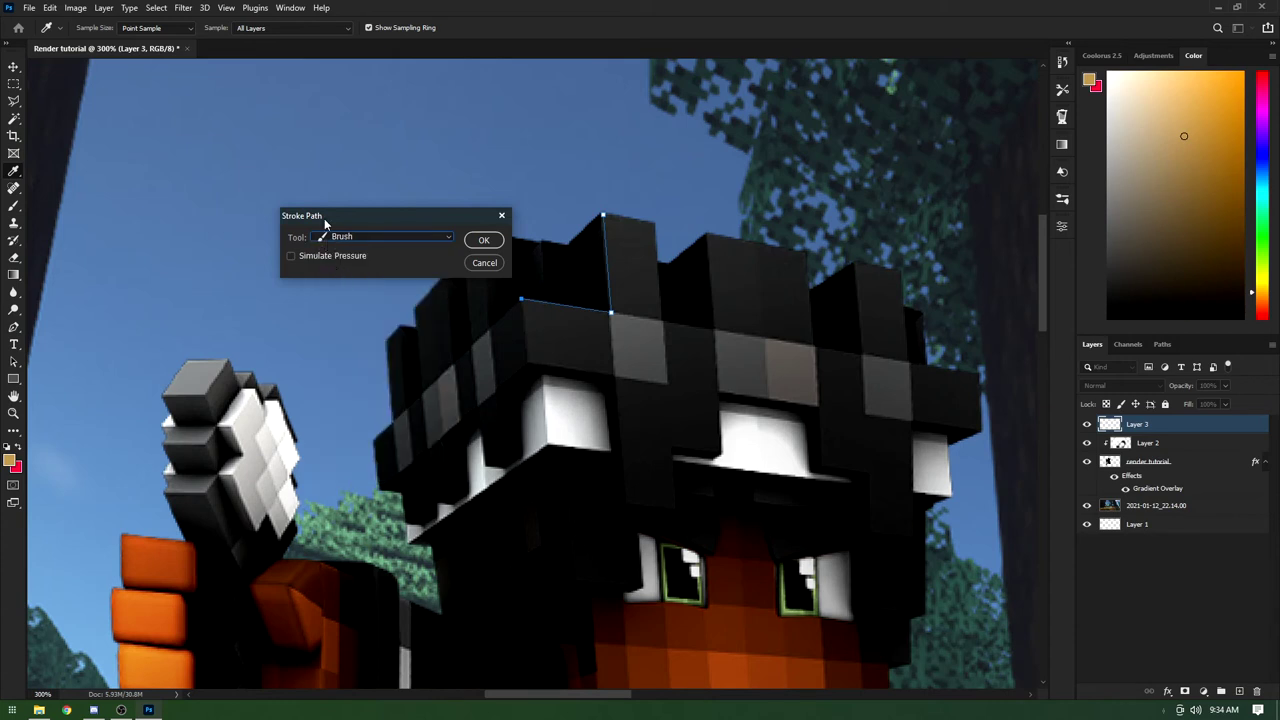
drag(324, 221, 307, 213)
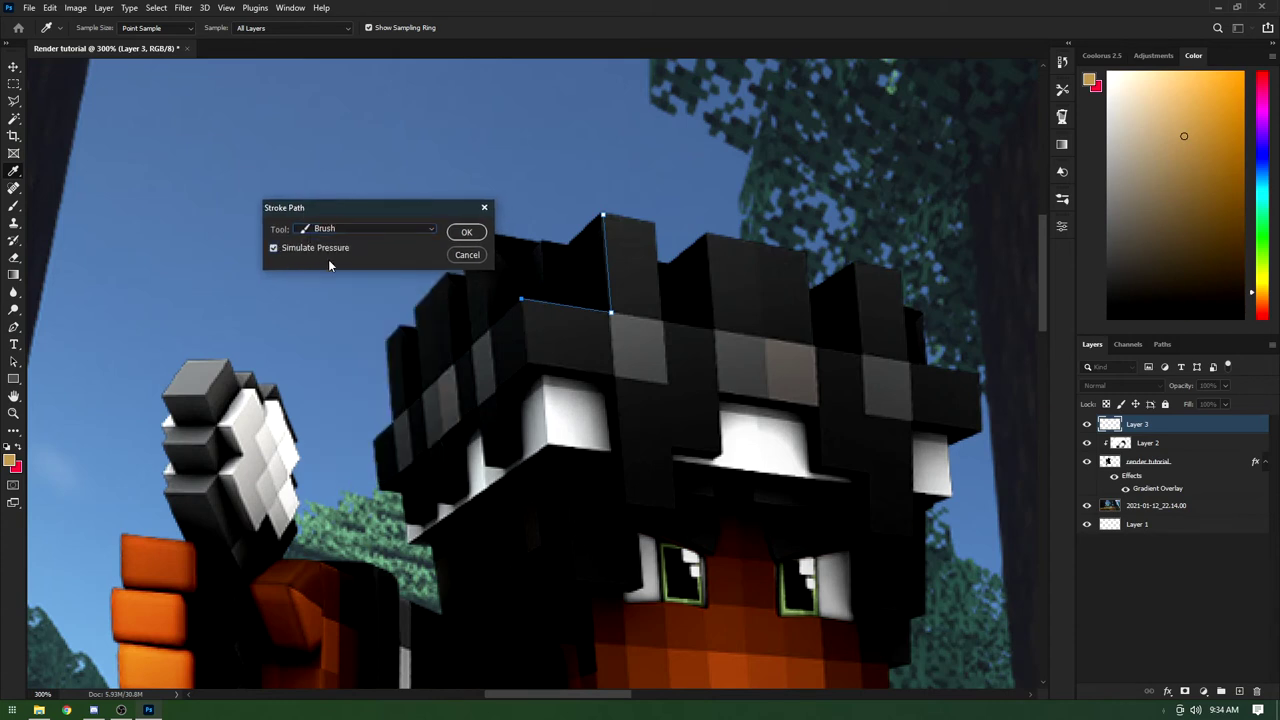
click(463, 231)
key(p)
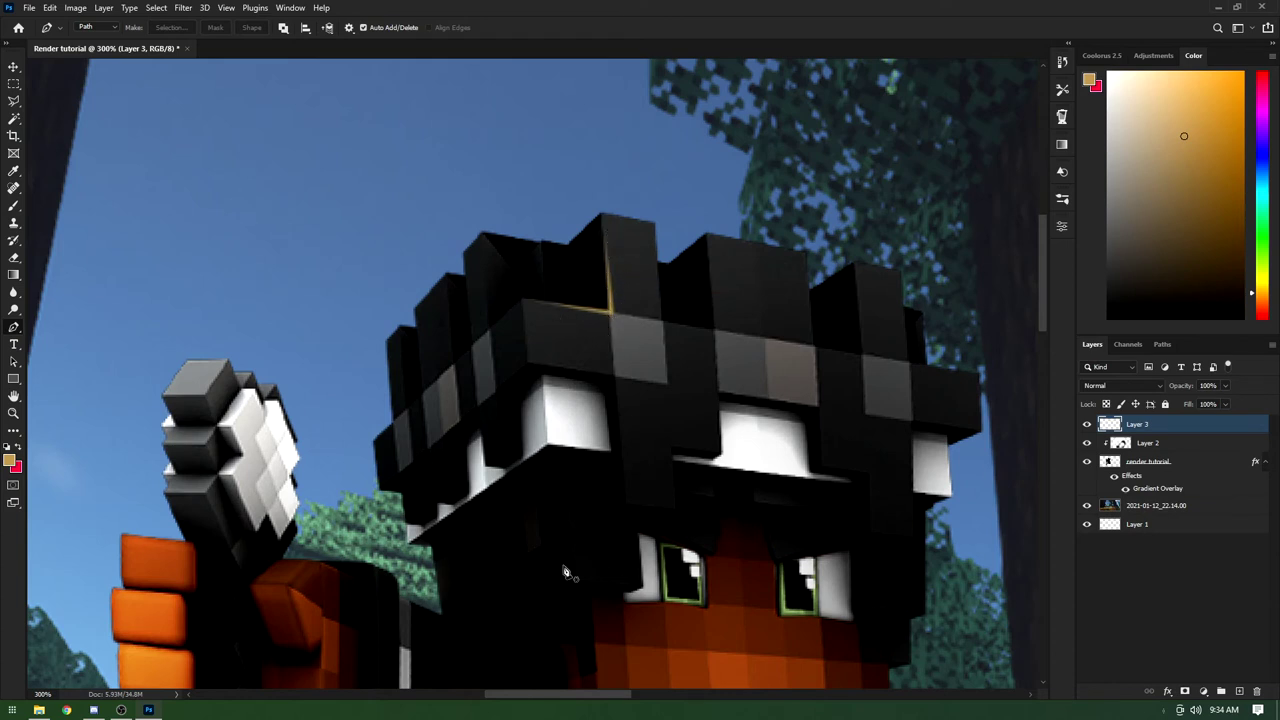
Step: Set the Hard Round Pressure Size brush to 4 px for the next edge highlights
drag(530, 697, 555, 697)
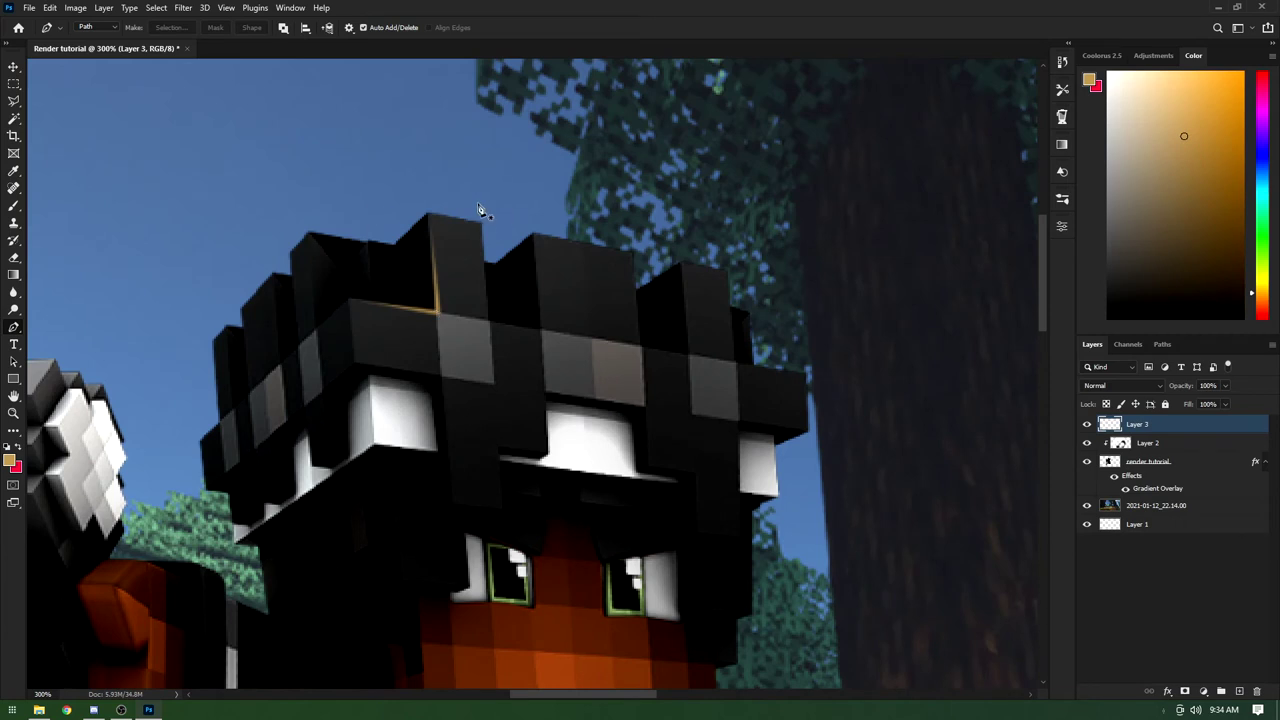
key(b)
click(91, 34)
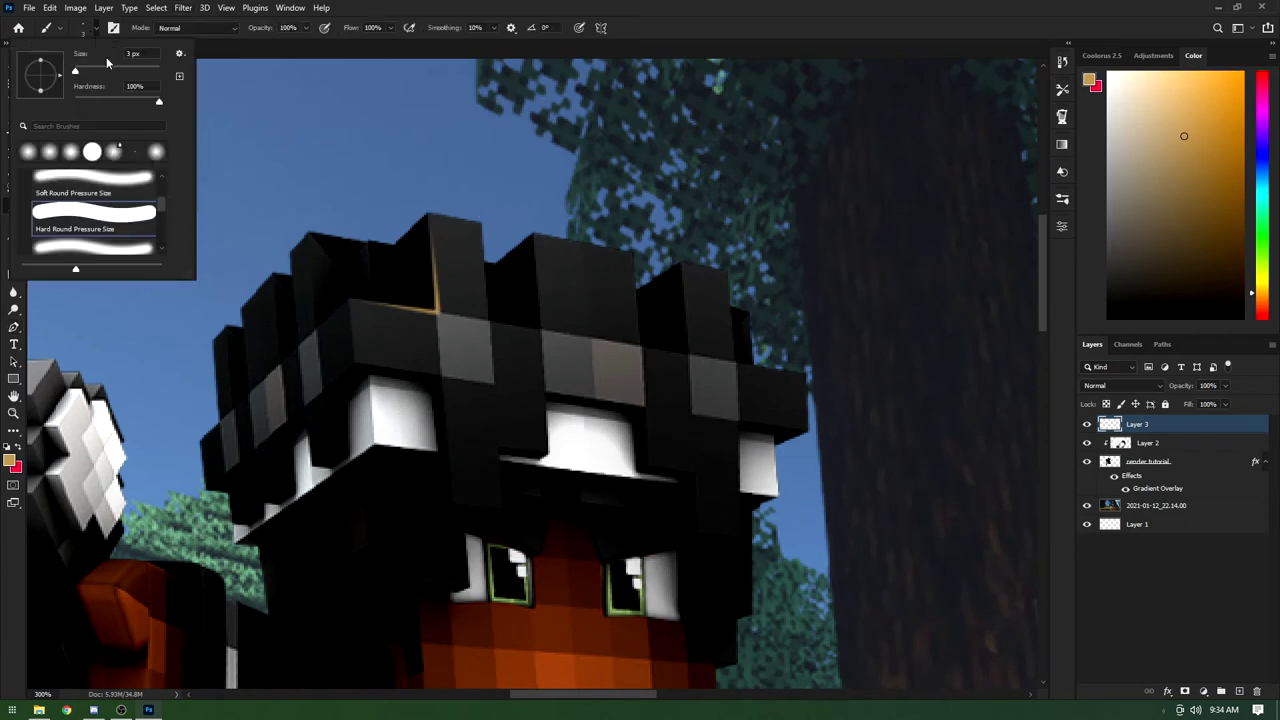
key(Return)
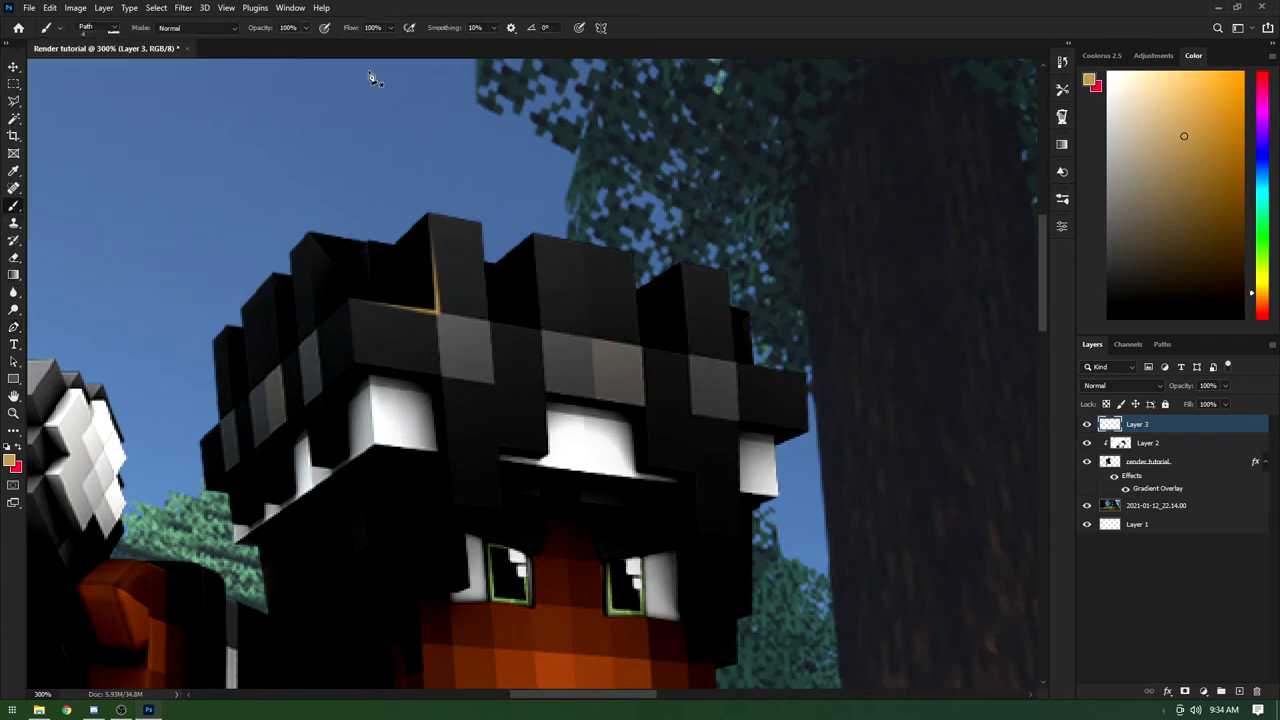
Step: Draw a three-point Pen path down the middle hair tuft's edge and along the headband, stroke it in gold, and delete the path
key(p)
click(537, 236)
click(541, 334)
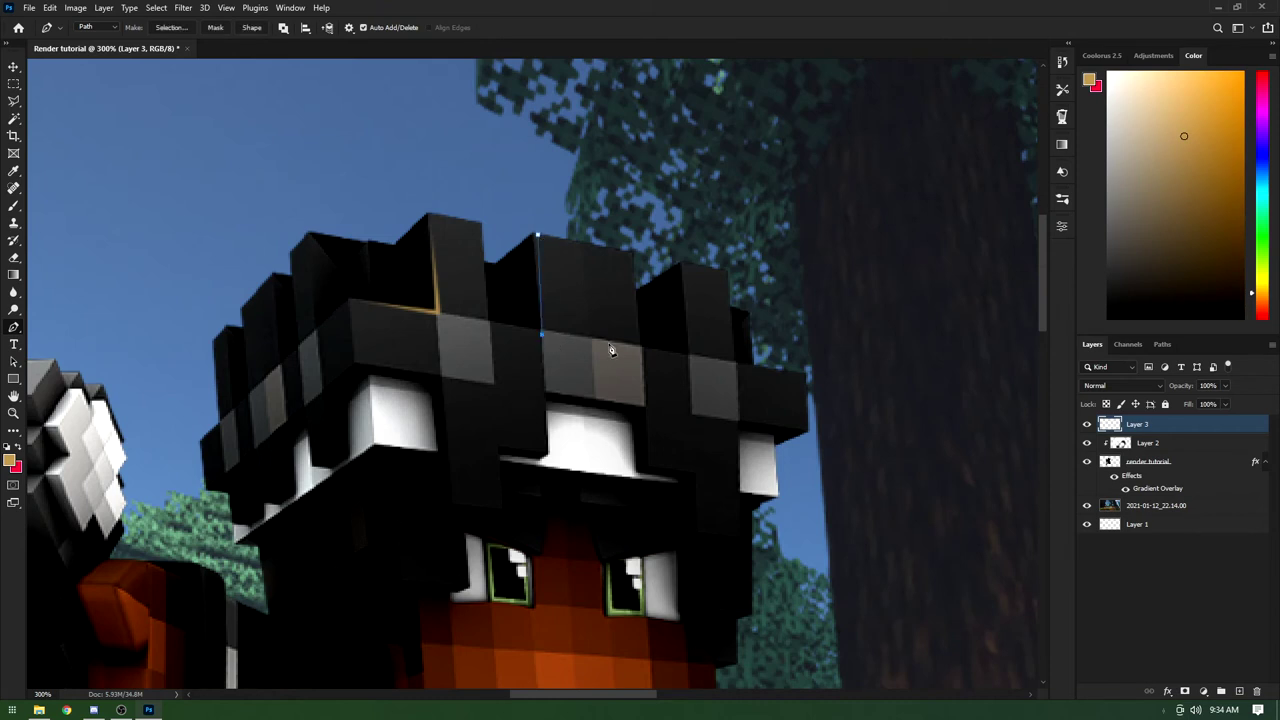
right_click(567, 310)
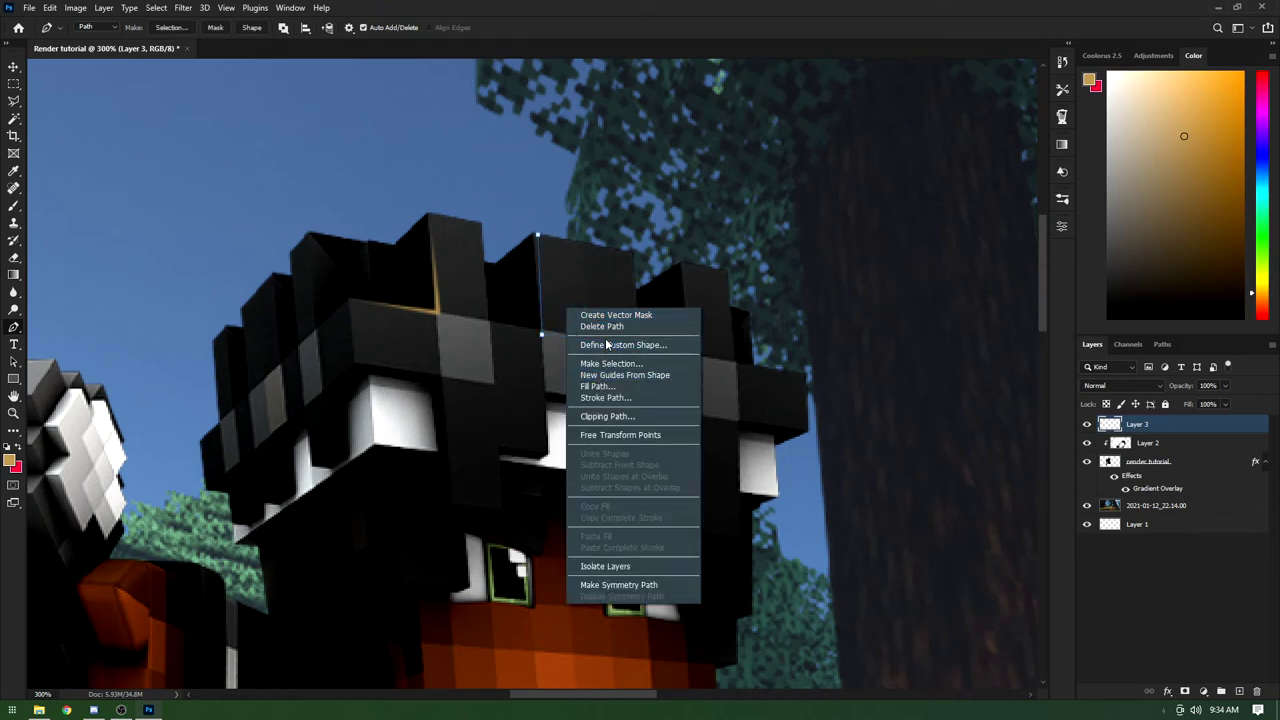
click(604, 398)
click(465, 231)
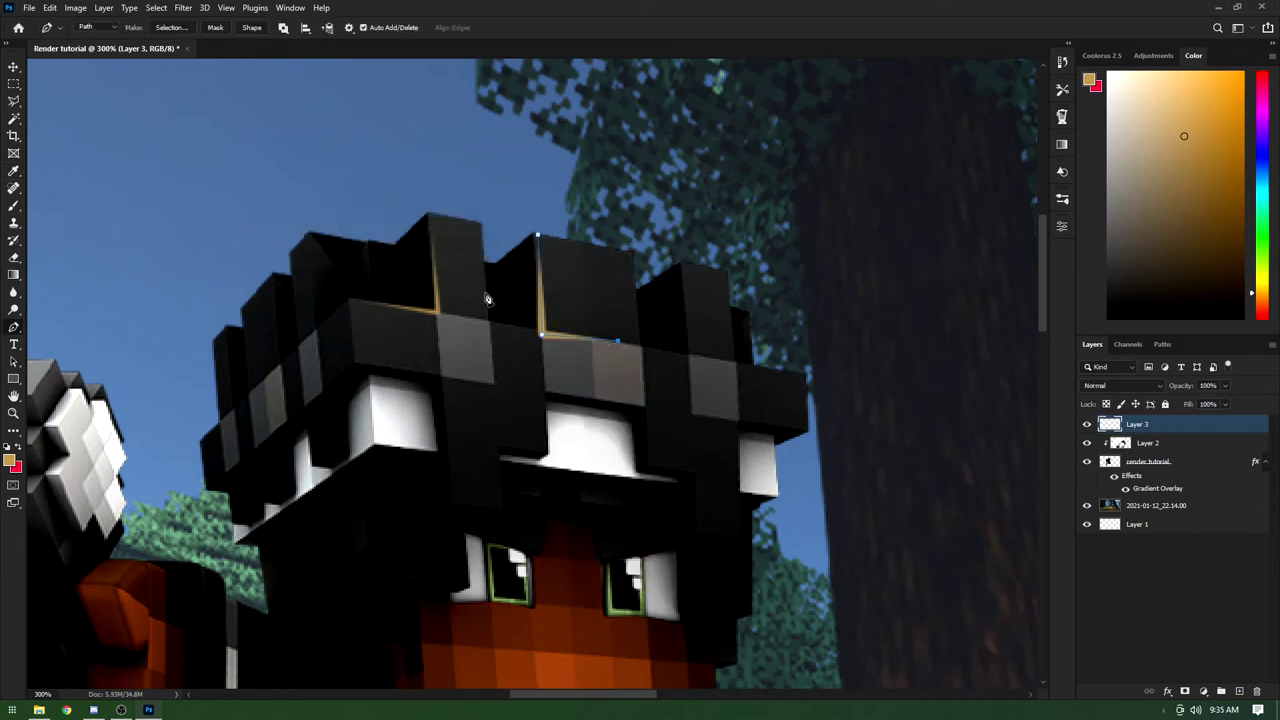
right_click(560, 282)
click(585, 296)
Step: Stroke a golden highlight along a Pen path on the headband's lower edge and down the adjoining hair strand, and delete the path
scroll(383, 348, down, 2)
scroll(560, 249, down, 3)
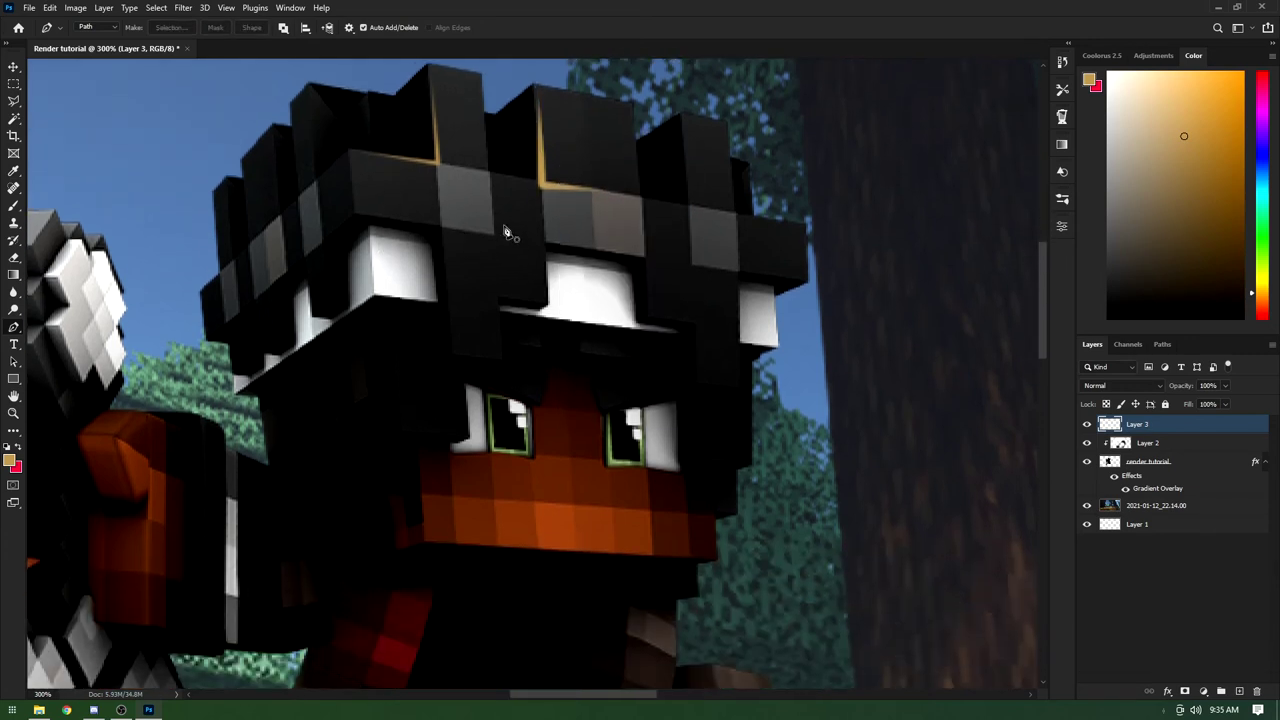
scroll(440, 238, up, 1)
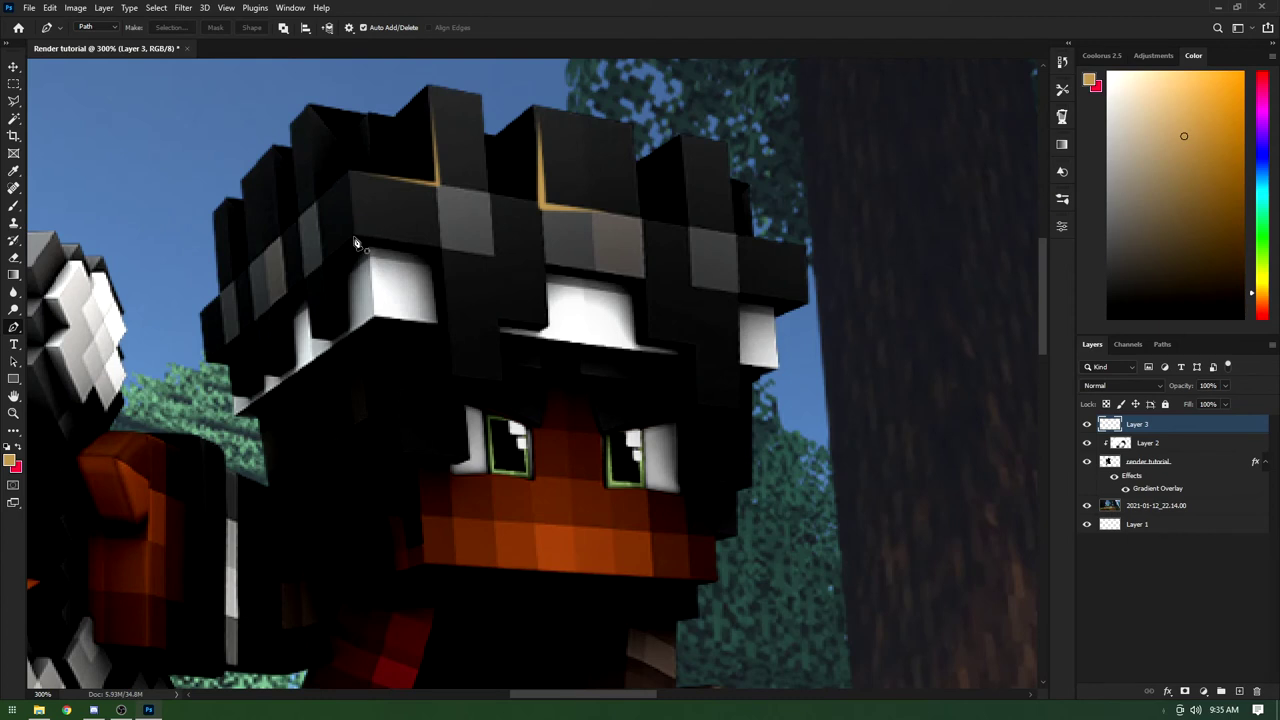
click(353, 237)
click(444, 246)
right_click(449, 325)
click(466, 380)
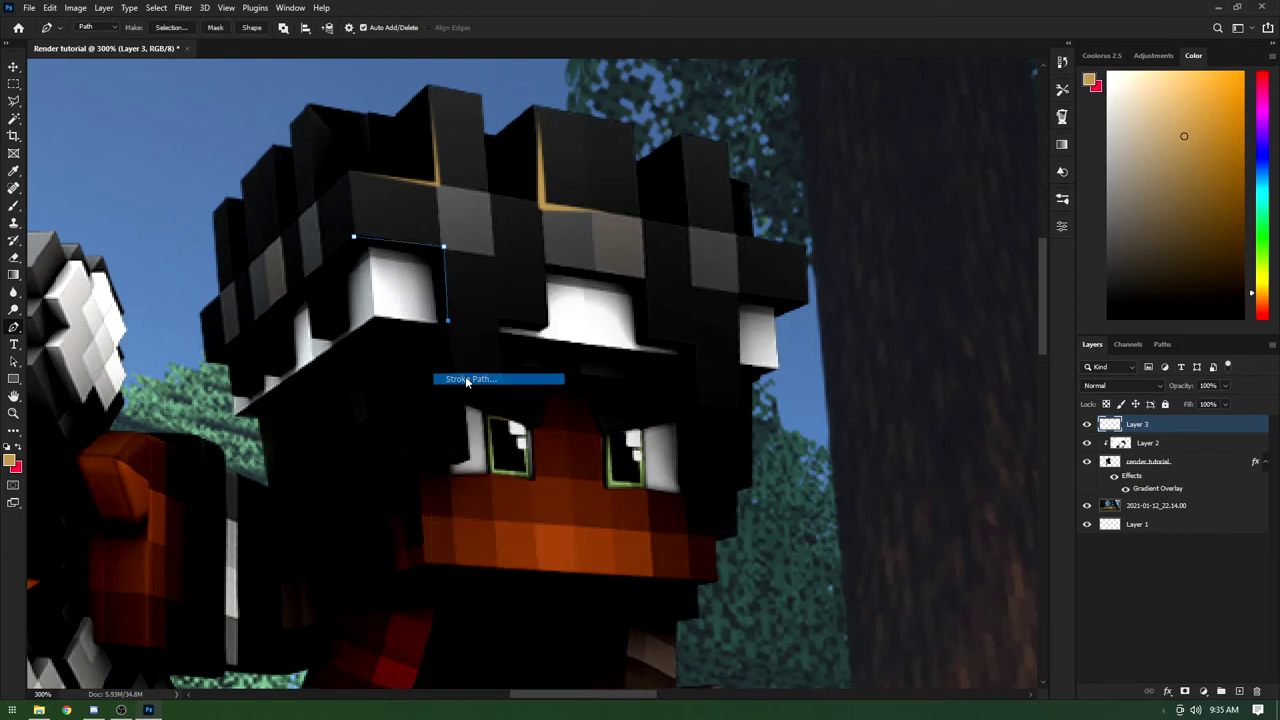
click(464, 232)
right_click(432, 271)
click(515, 291)
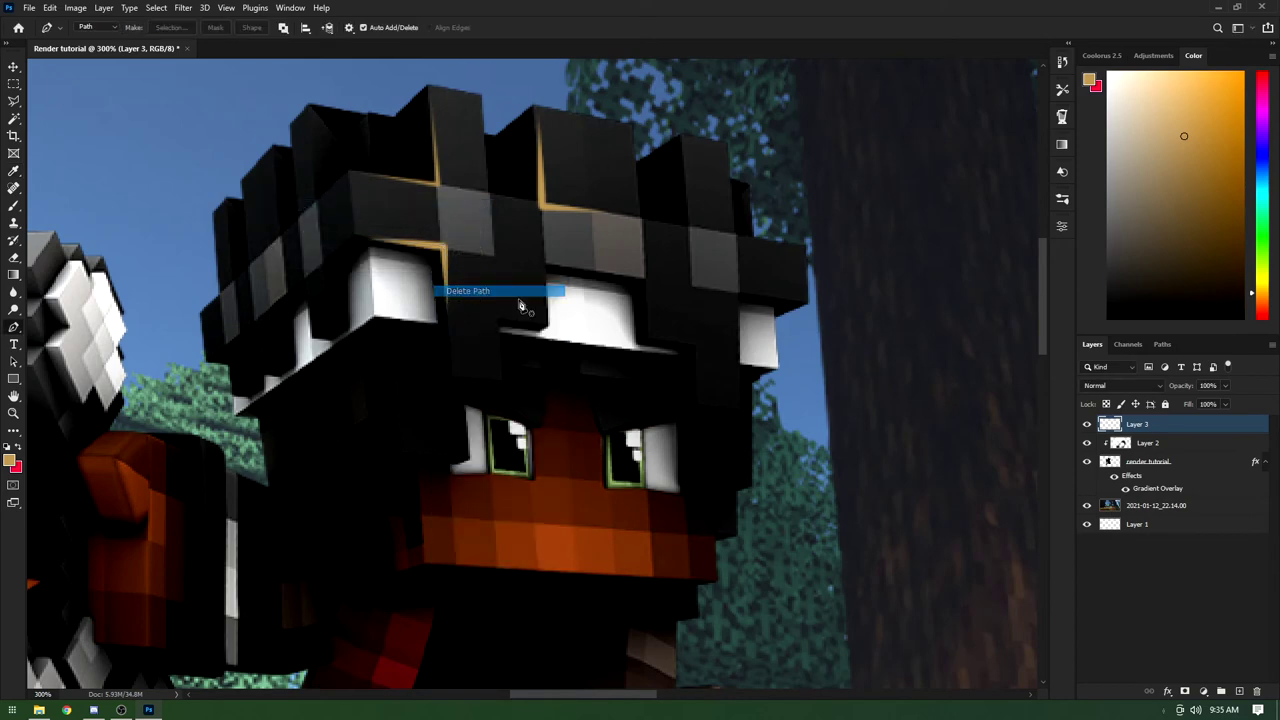
Step: Draw a Pen path across the knee and down the front edge of the leg beside the sword, stroke it, and delete the path
scroll(505, 296, down, 5)
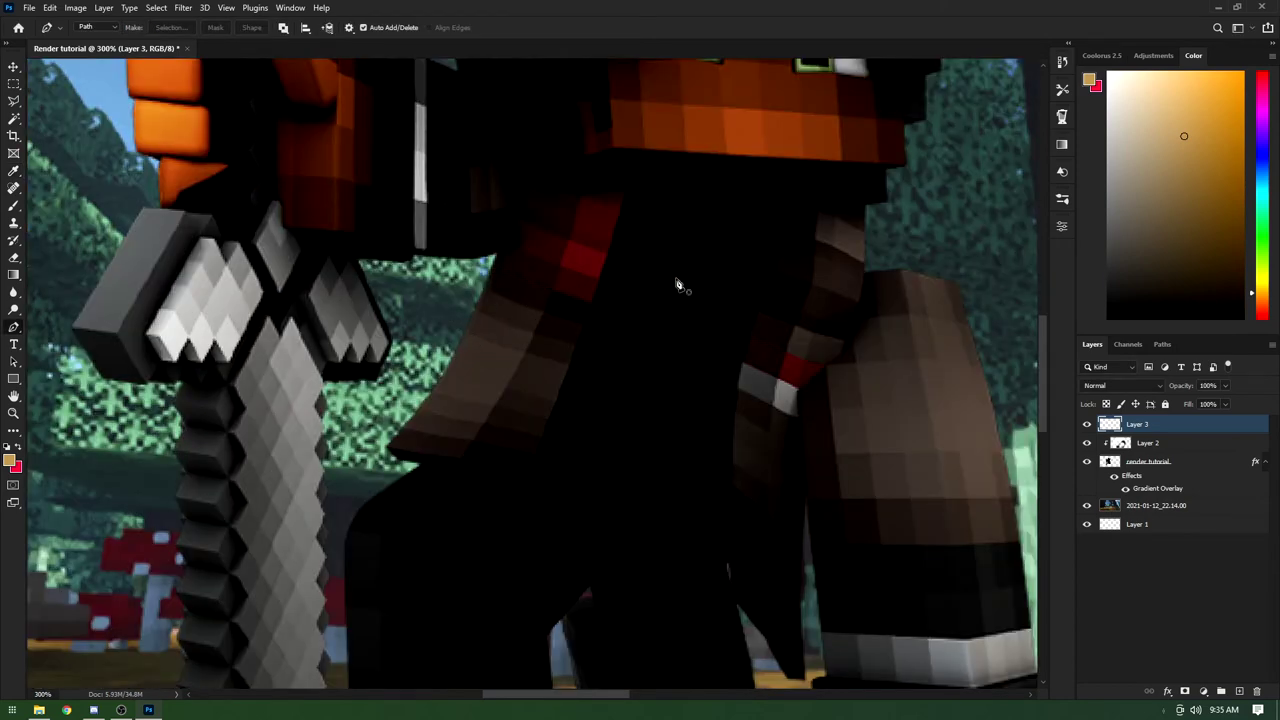
scroll(258, 322, down, 5)
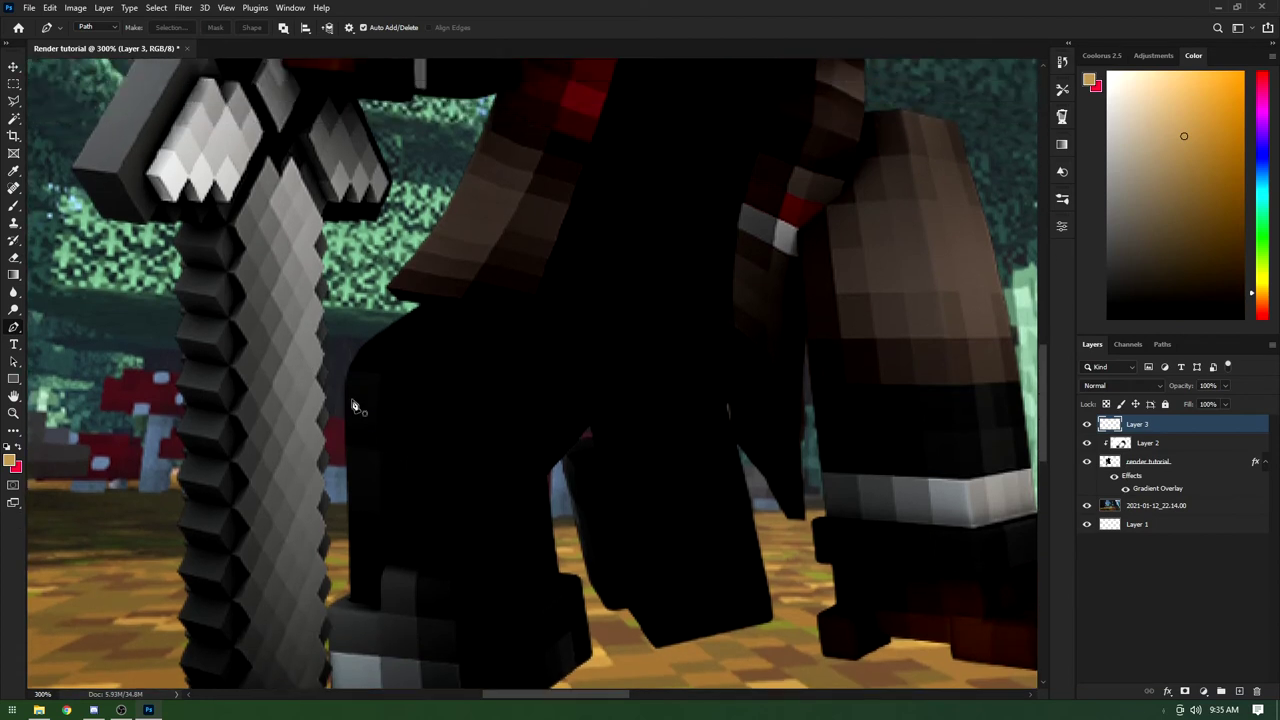
click(348, 375)
click(384, 376)
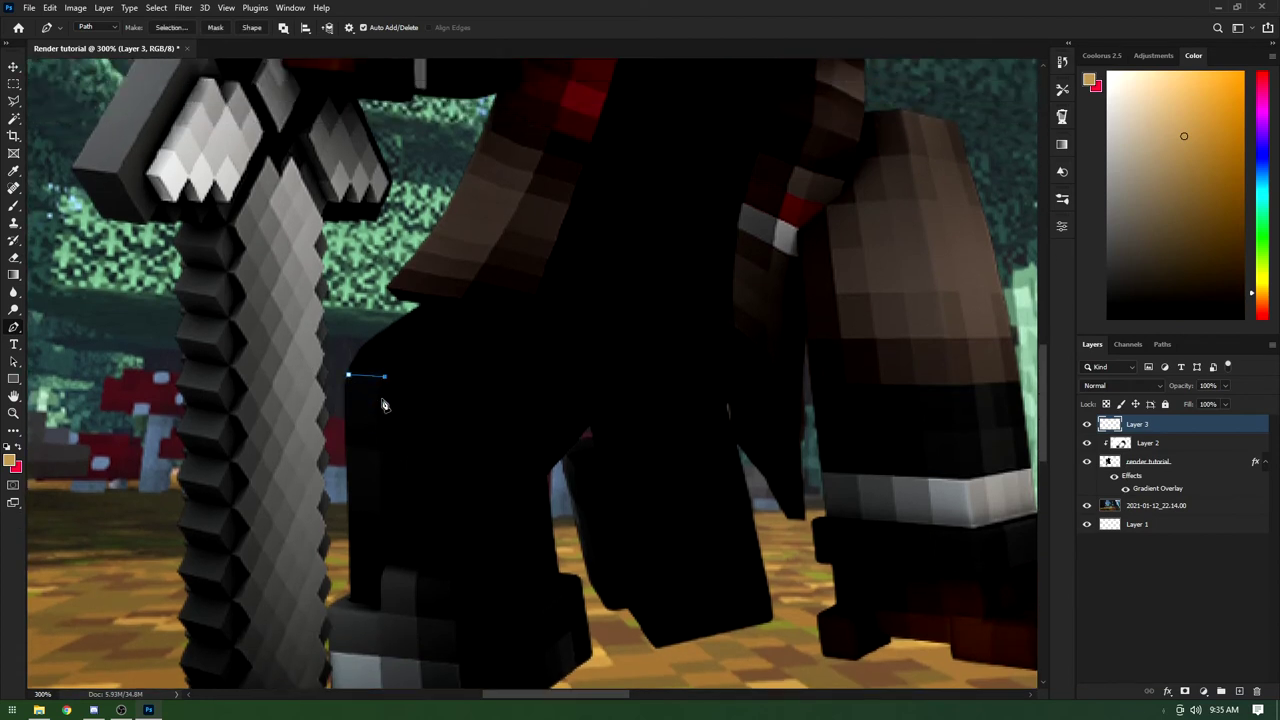
click(380, 485)
click(382, 513)
right_click(401, 470)
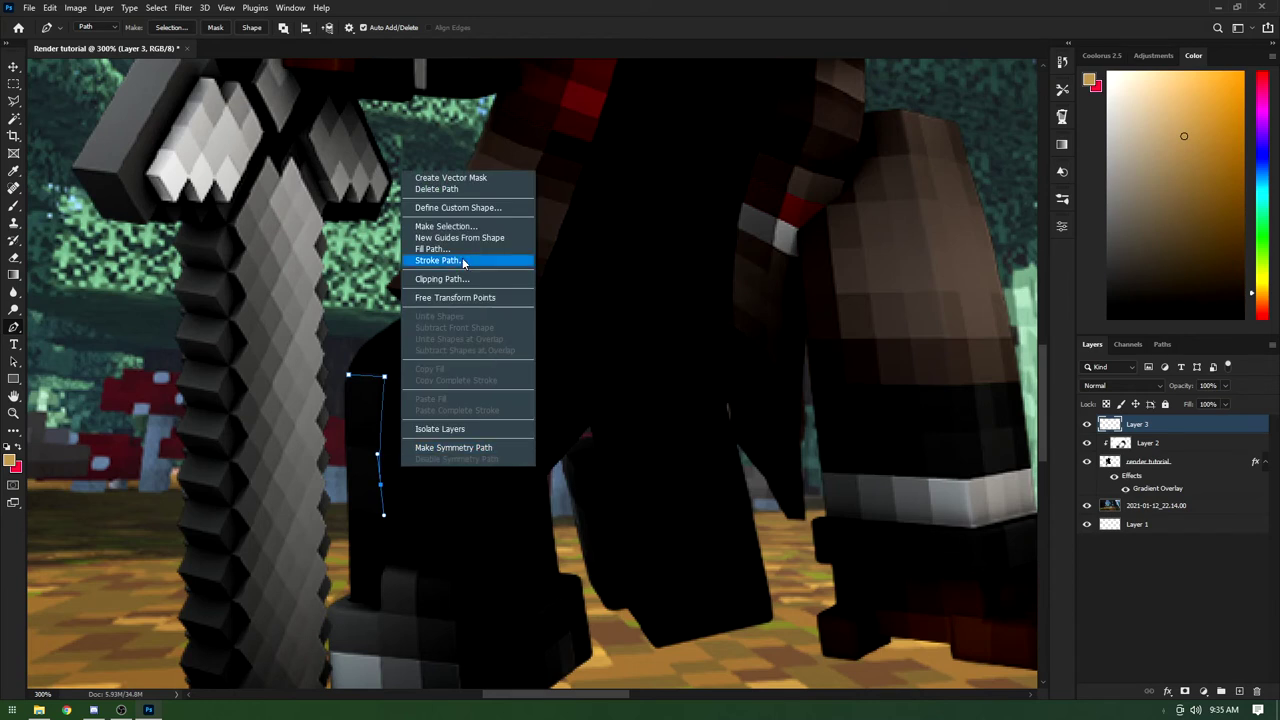
click(449, 261)
click(465, 232)
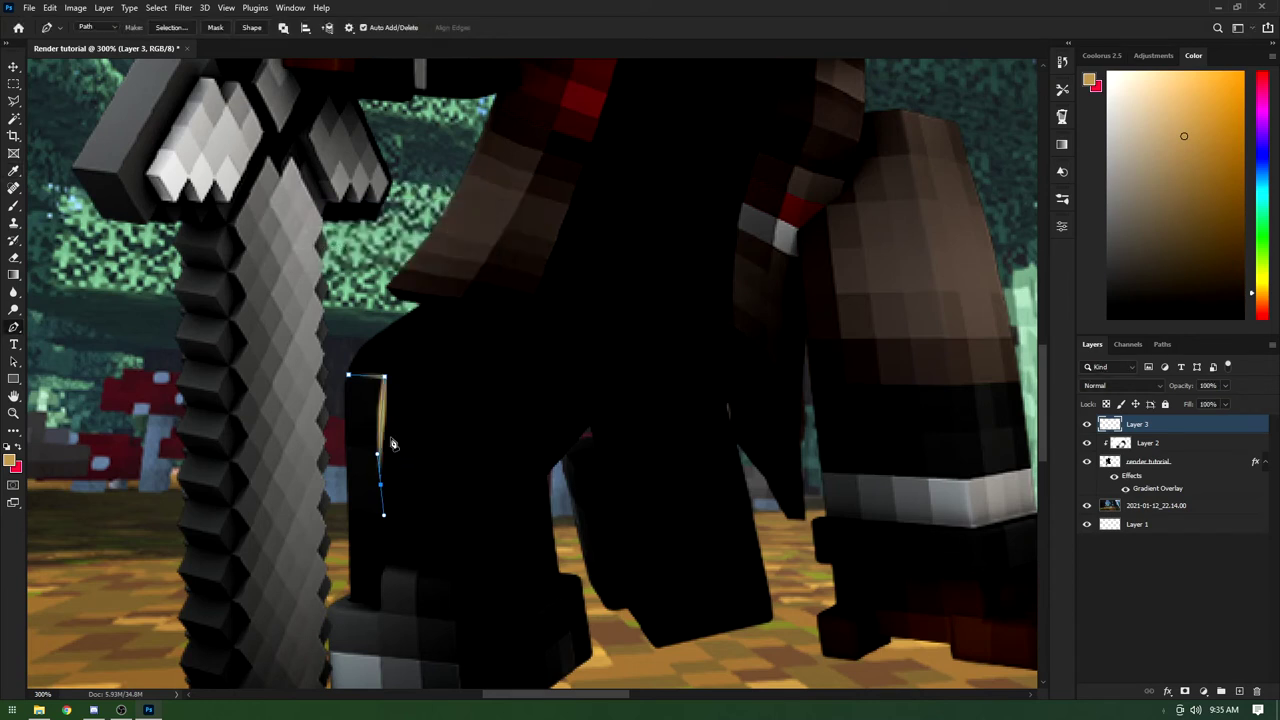
right_click(372, 420)
click(413, 128)
Step: Stroke golden highlights along Pen paths on the brown sleeve's edges and hem, and outline the corner of its white band
scroll(449, 461, down, 2)
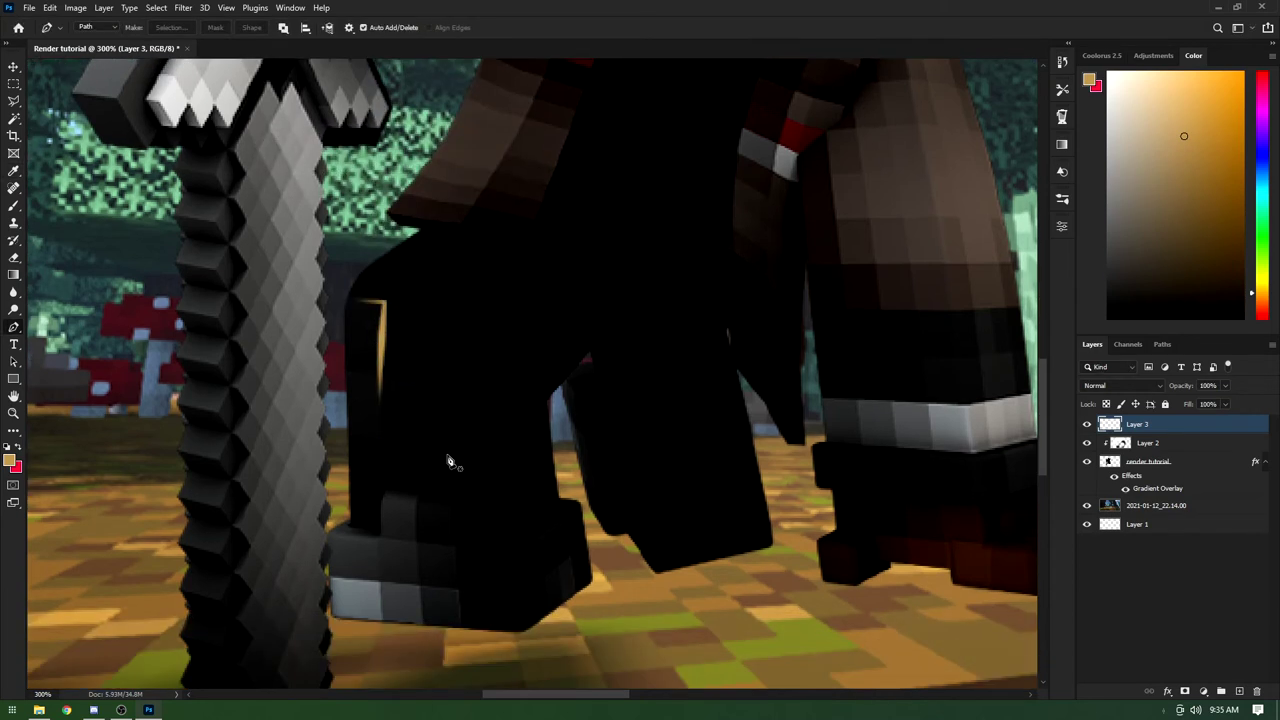
drag(491, 696, 509, 697)
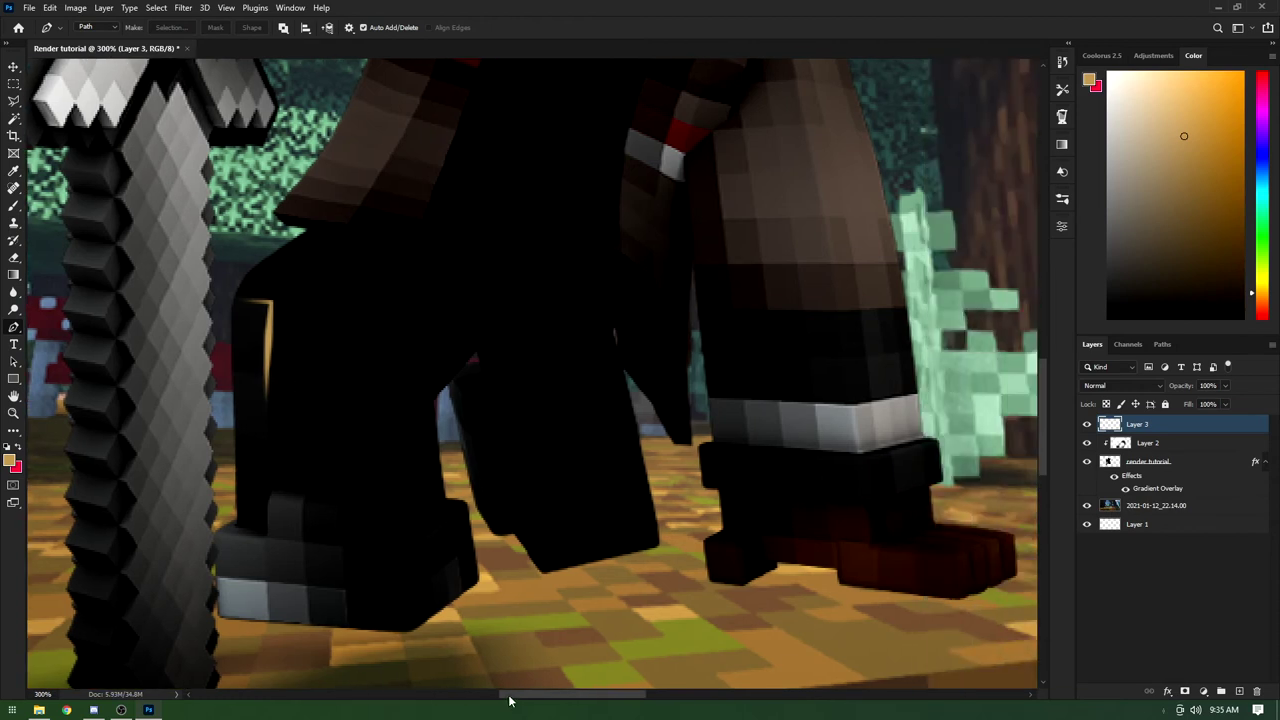
scroll(334, 449, up, 3)
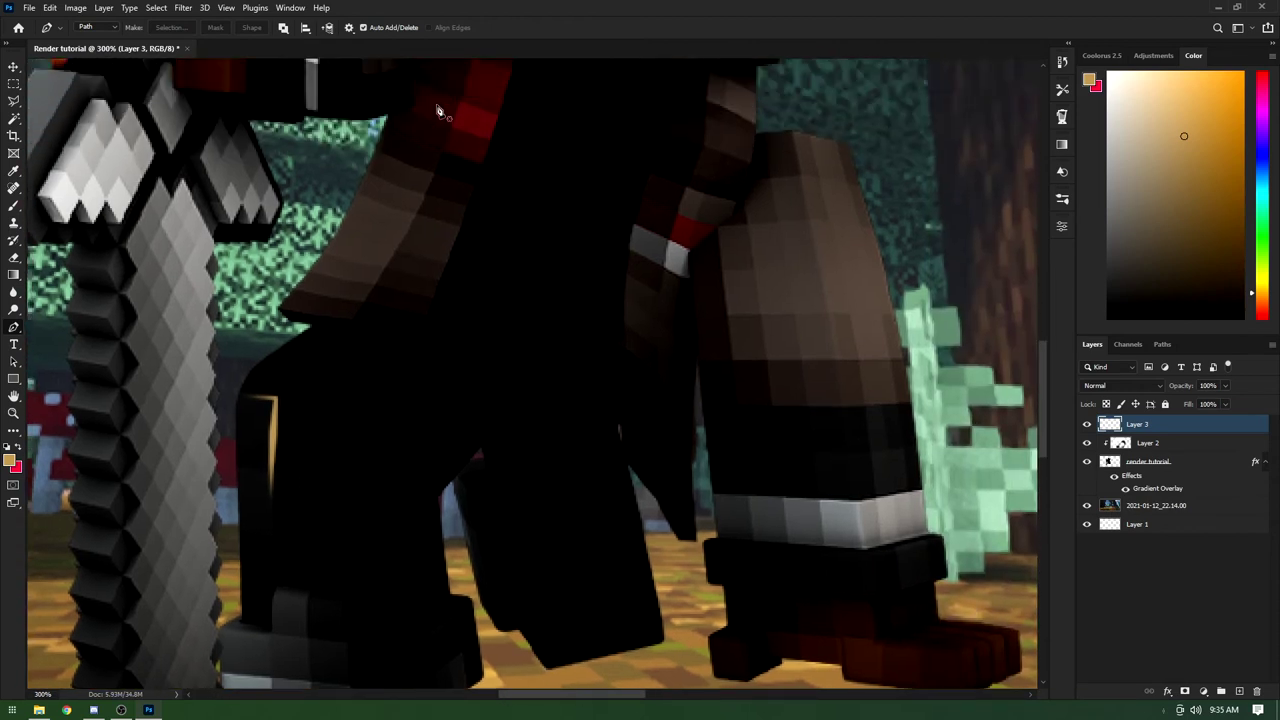
scroll(406, 291, up, 3)
scroll(371, 320, up, 3)
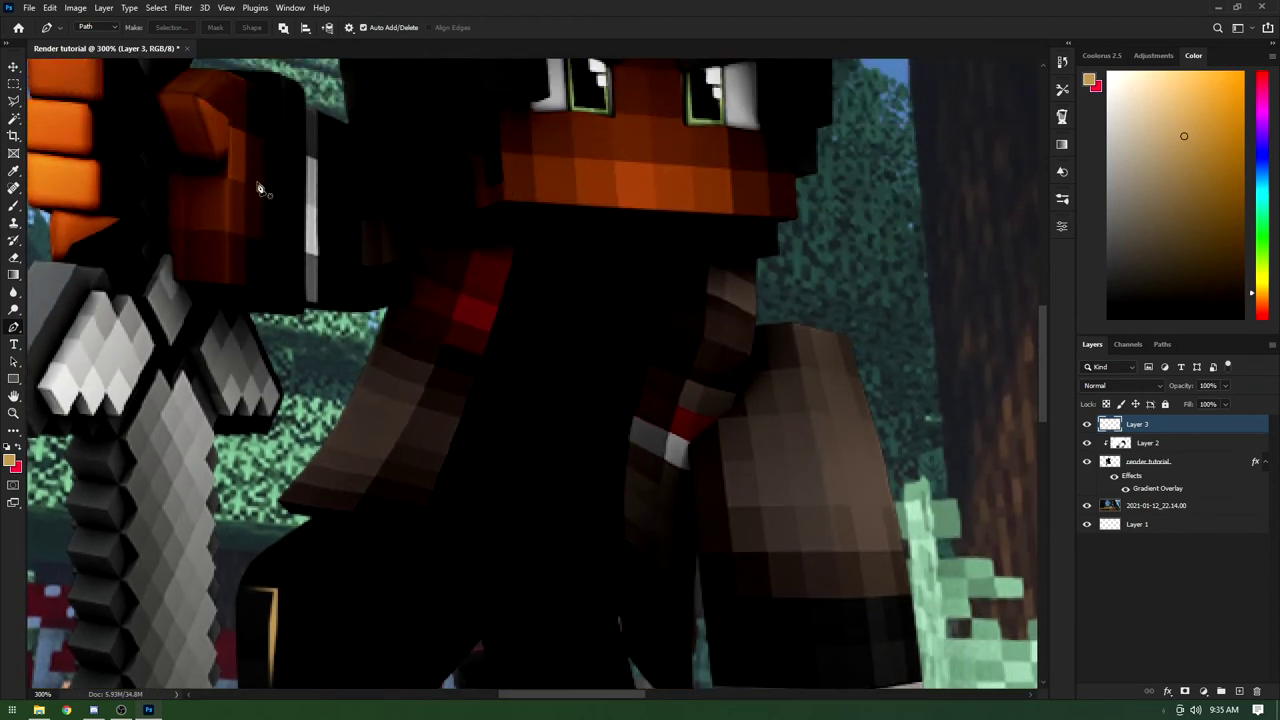
drag(558, 694, 592, 694)
scroll(586, 437, down, 2)
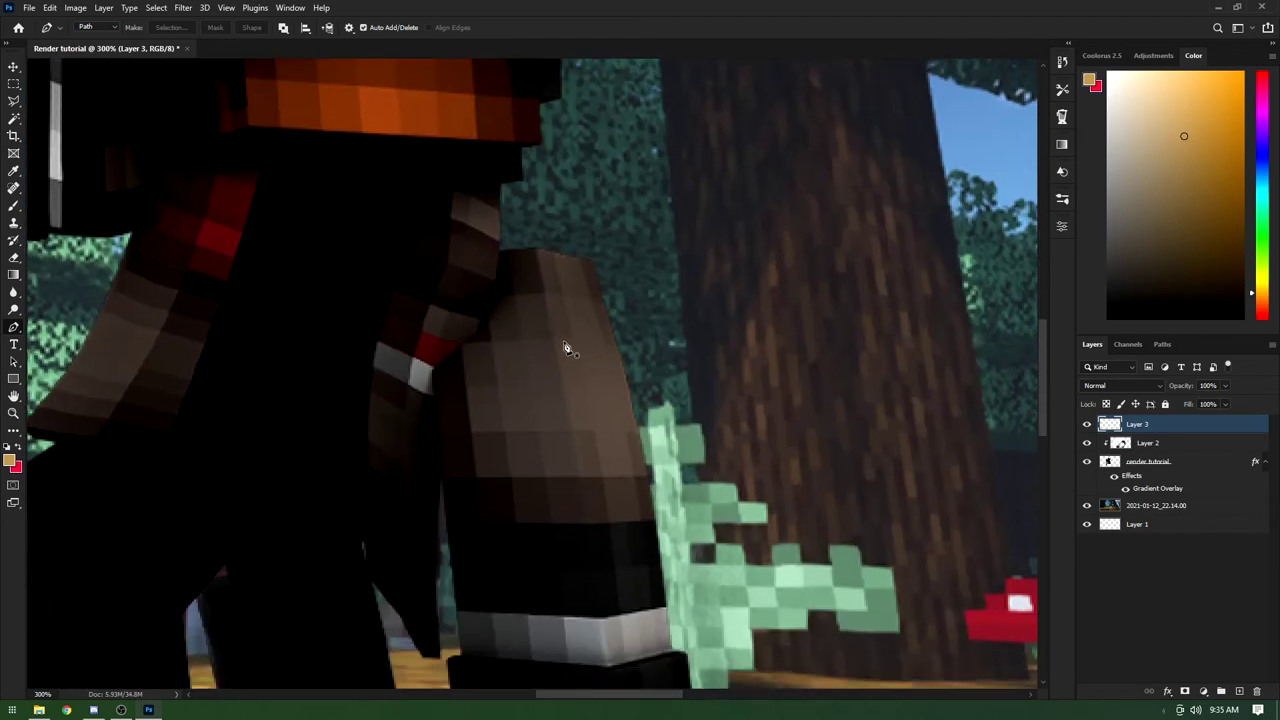
right_click(502, 377)
click(527, 390)
scroll(560, 300, down, 2)
right_click(595, 110)
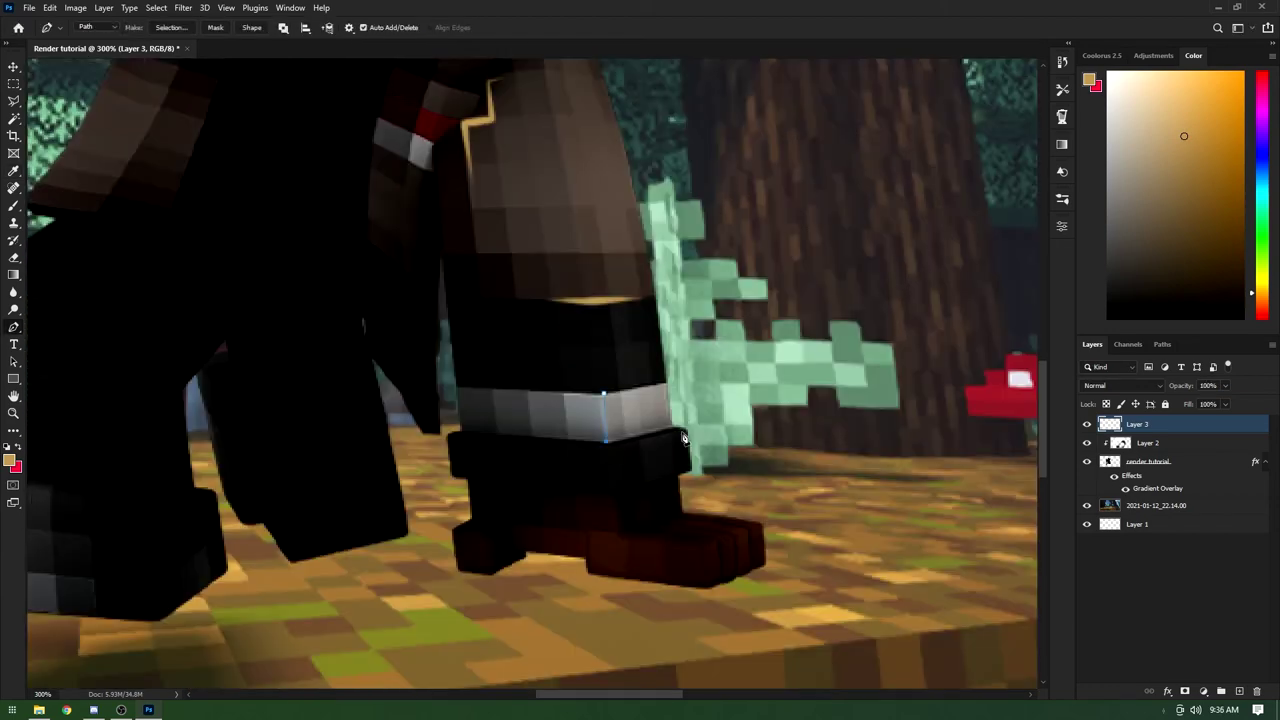
Step: Stroke golden highlights along Pen paths on the dark legs, the boot and the jacket flaps
scroll(564, 243, up, 2)
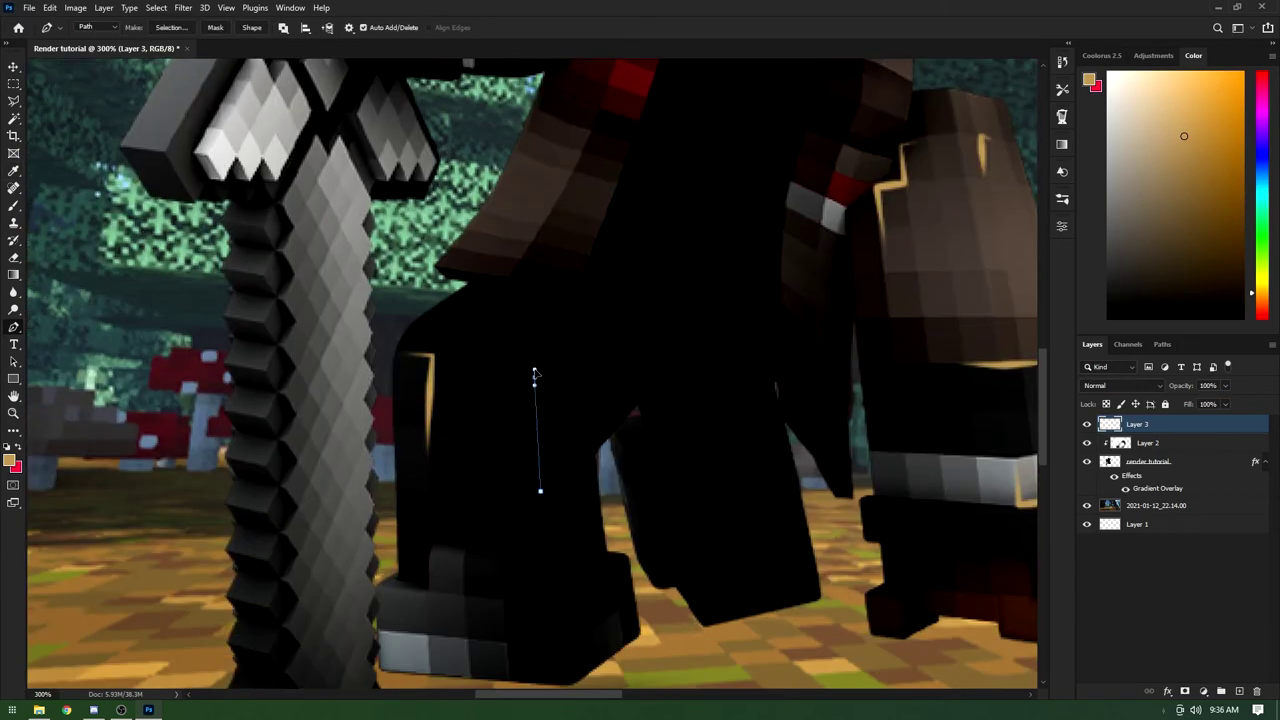
scroll(534, 373, up, 1)
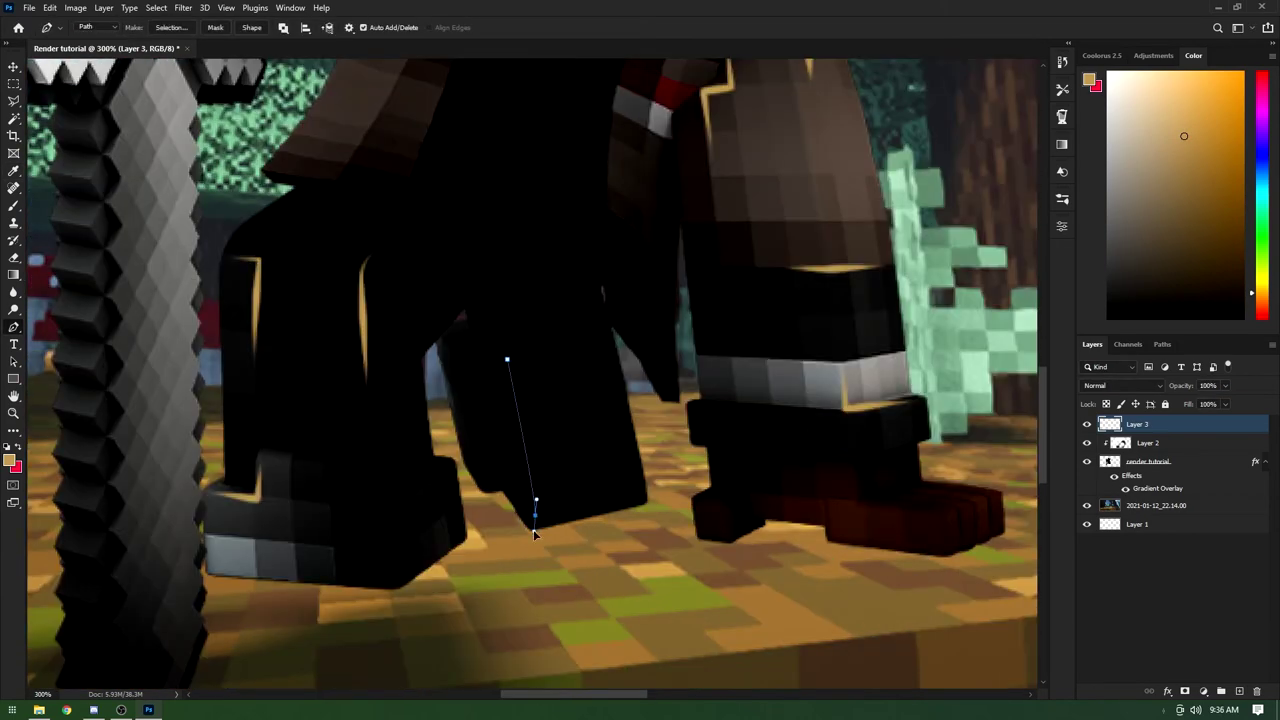
right_click(557, 118)
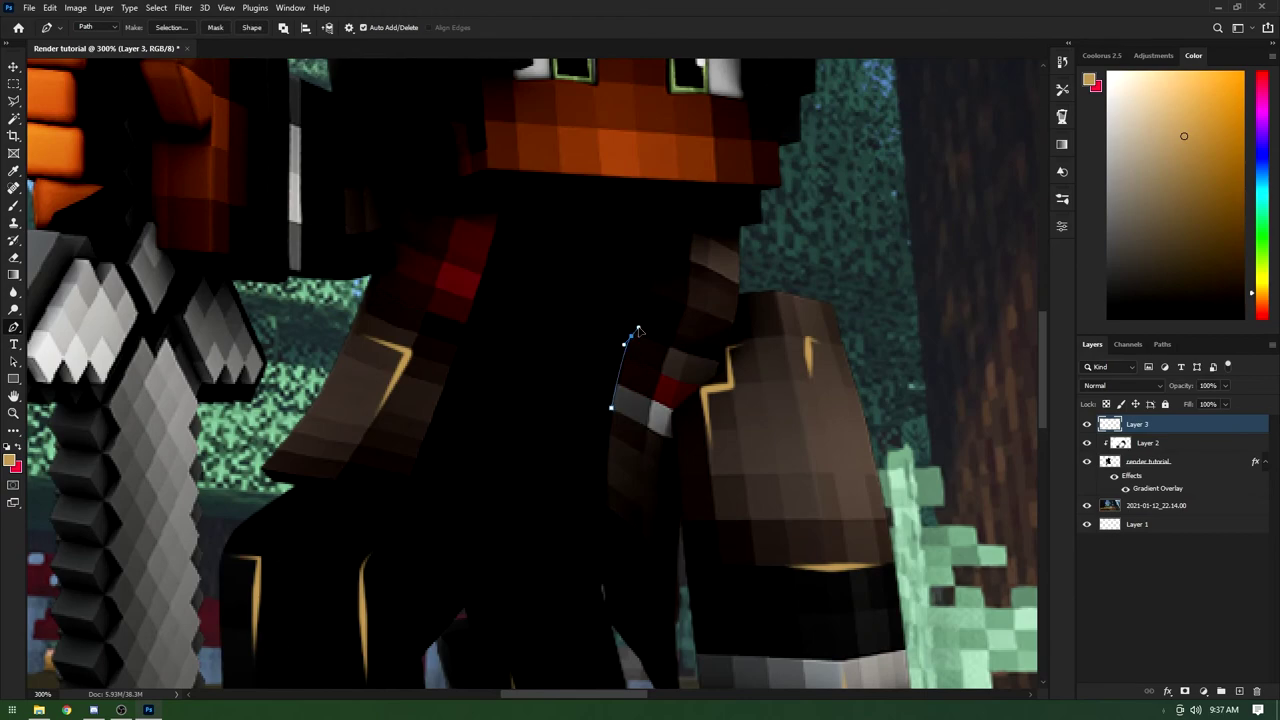
Step: Stroke golden highlights along the hair beside the face and the headband's side sections, deleting each path
scroll(628, 337, up, 2)
right_click(529, 183)
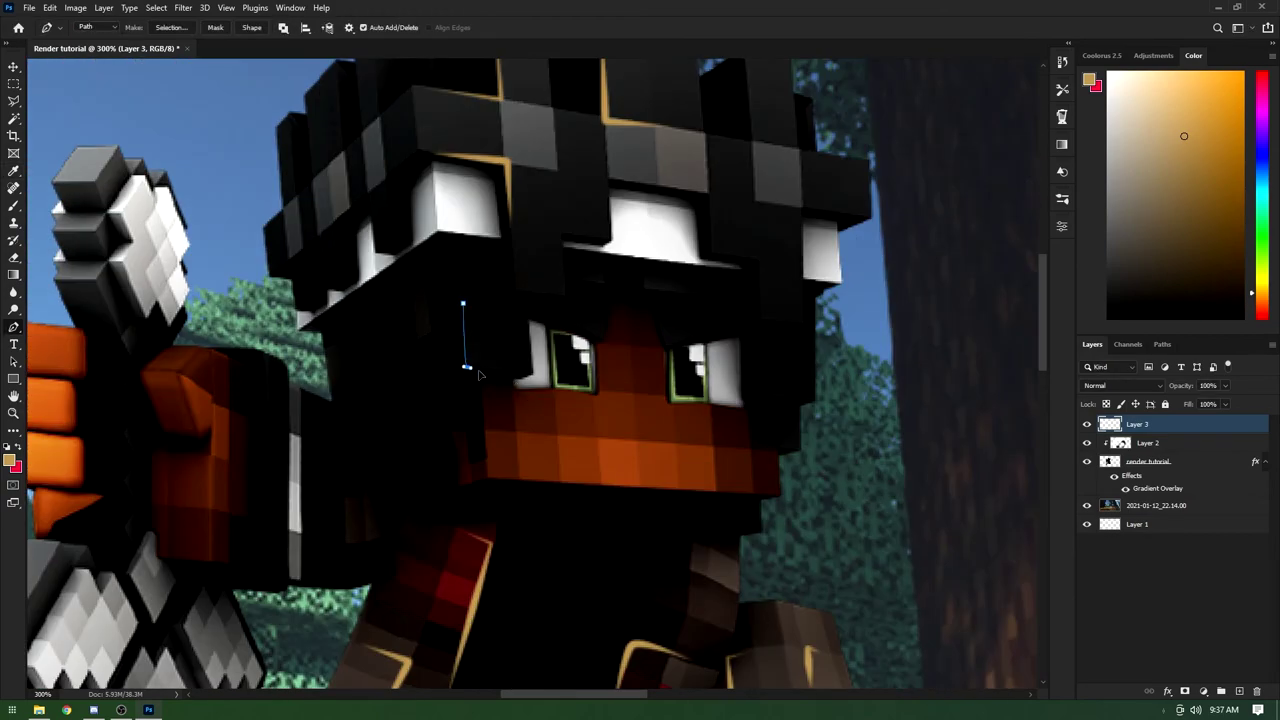
scroll(332, 363, up, 2)
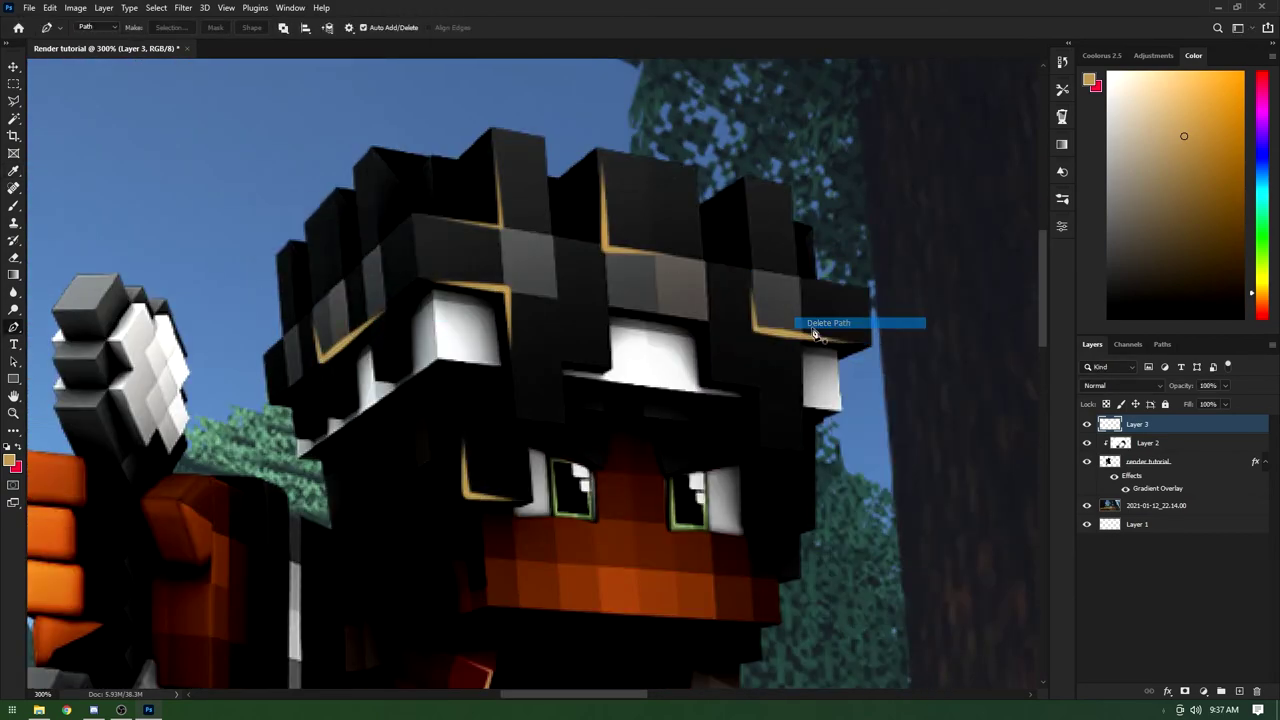
Step: Stroke golden highlights along zigzag Pen paths following the sword blade's stepped edges
scroll(600, 300, left, 5)
scroll(600, 300, down, 4)
scroll(462, 313, down, 8)
scroll(462, 313, up, 2)
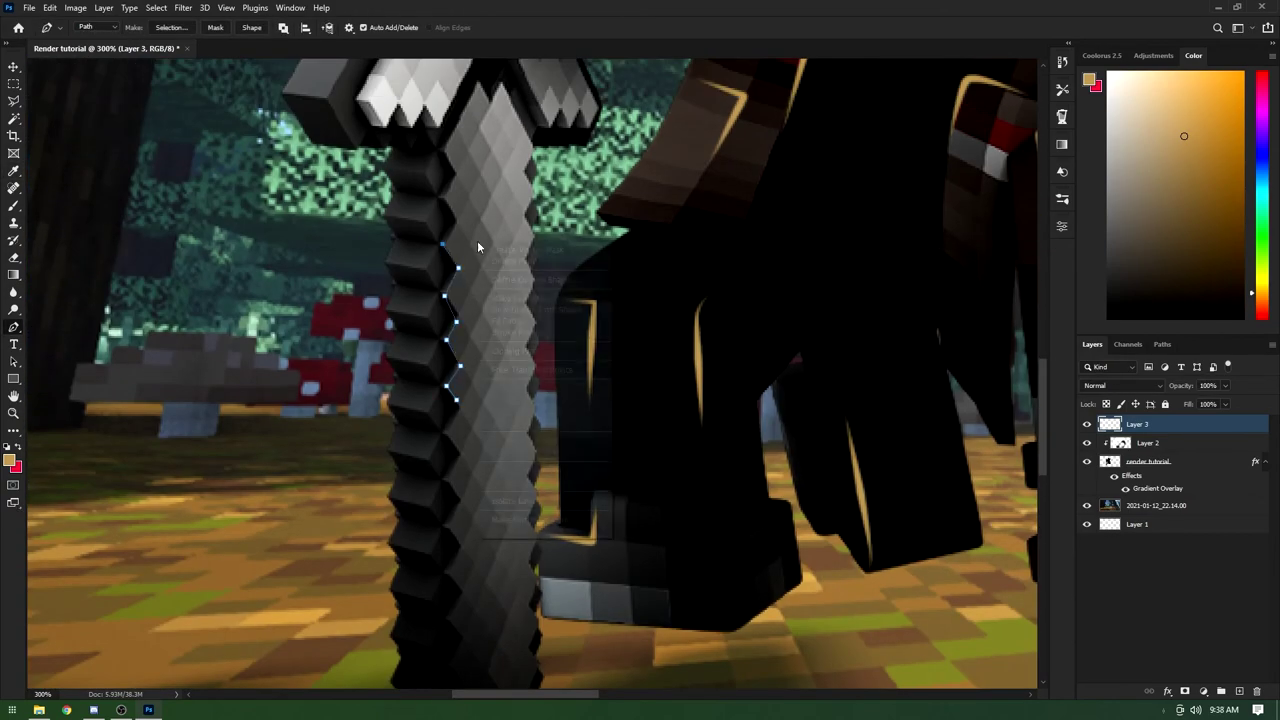
scroll(470, 300, down, 4)
right_click(500, 348)
click(571, 443)
Step: Stroke golden highlights along Pen paths on the sword's guard and pommel edges
scroll(420, 230, up, 3)
scroll(420, 230, up, 5)
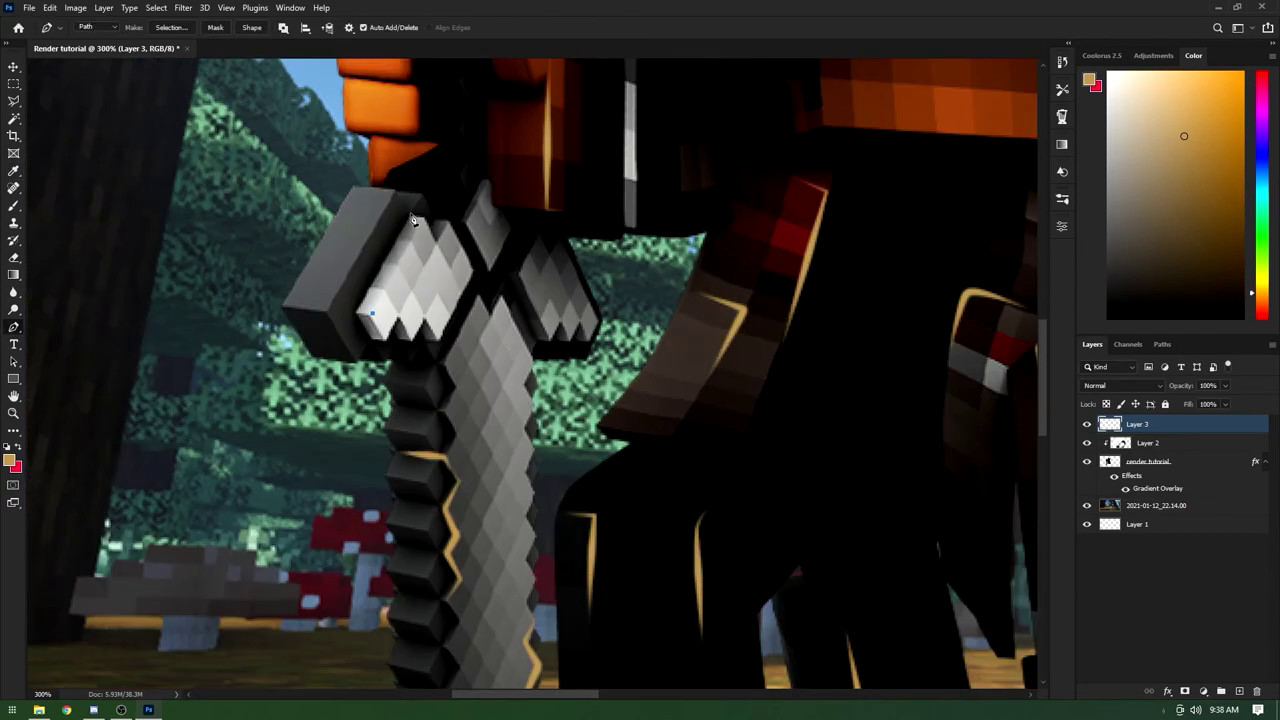
right_click(423, 185)
key(Escape)
scroll(380, 313, up, 2)
scroll(443, 375, down, 2)
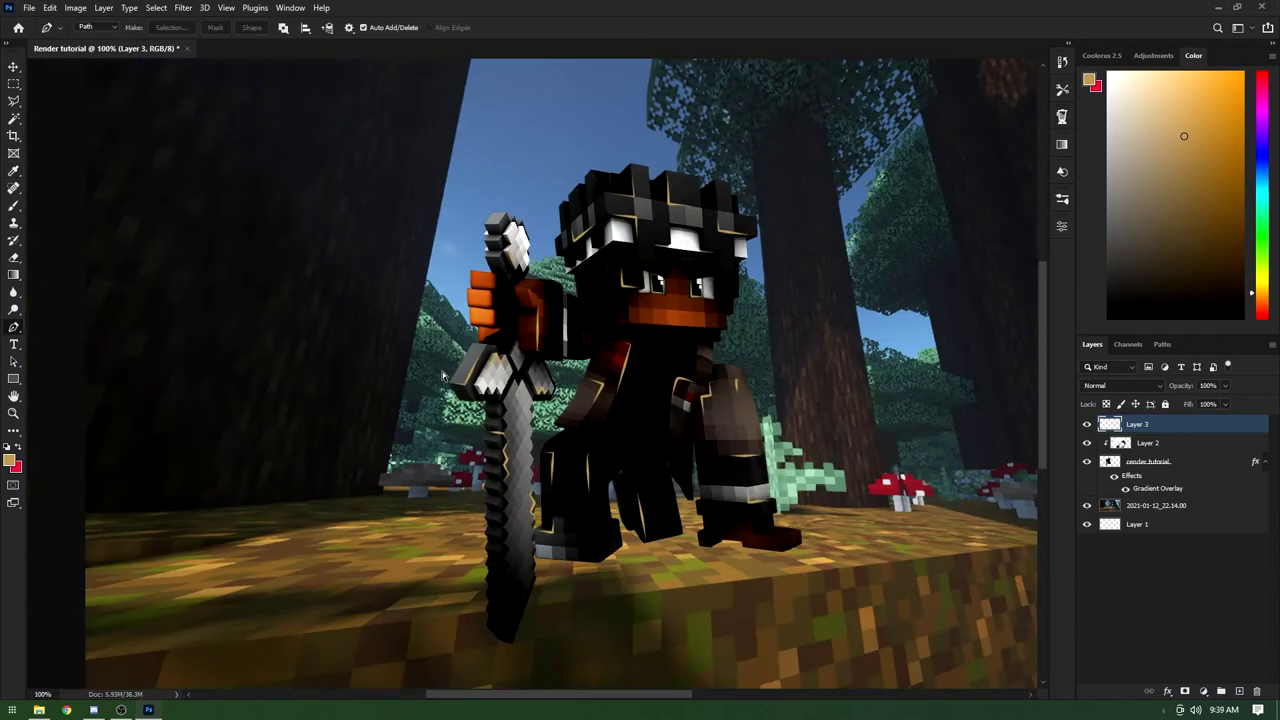
Step: Examine the golden edge highlights over the whole character, from the headband down to the boots and sword
drag(509, 697, 545, 697)
scroll(540, 437, up, 1)
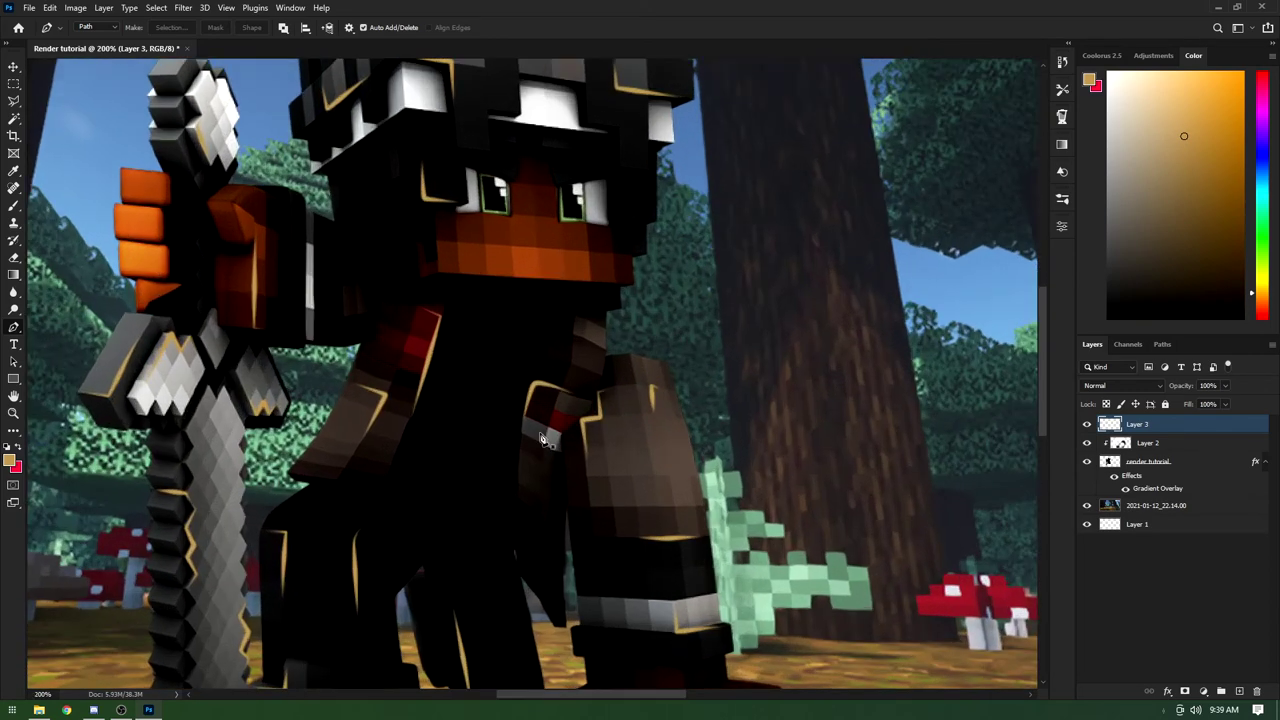
scroll(473, 265, up, 2)
scroll(478, 320, down, 4)
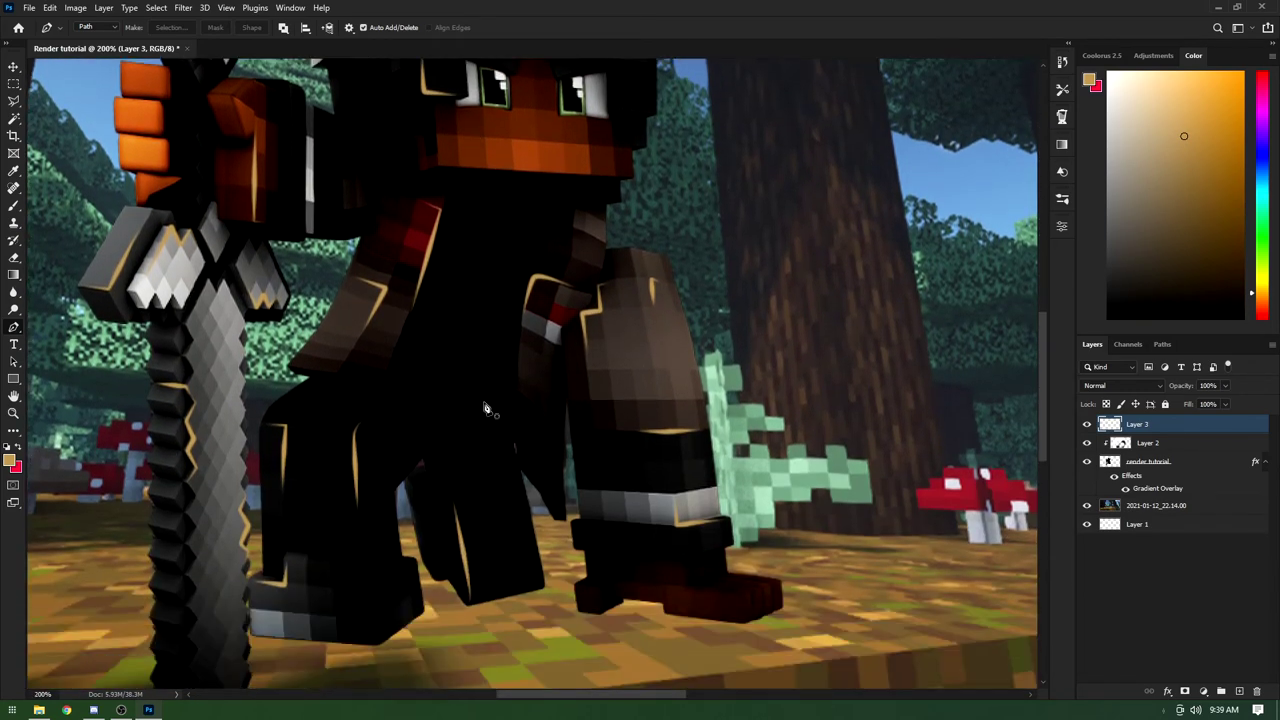
scroll(487, 408, up, 2)
scroll(485, 408, up, 1)
scroll(517, 700, down, 3)
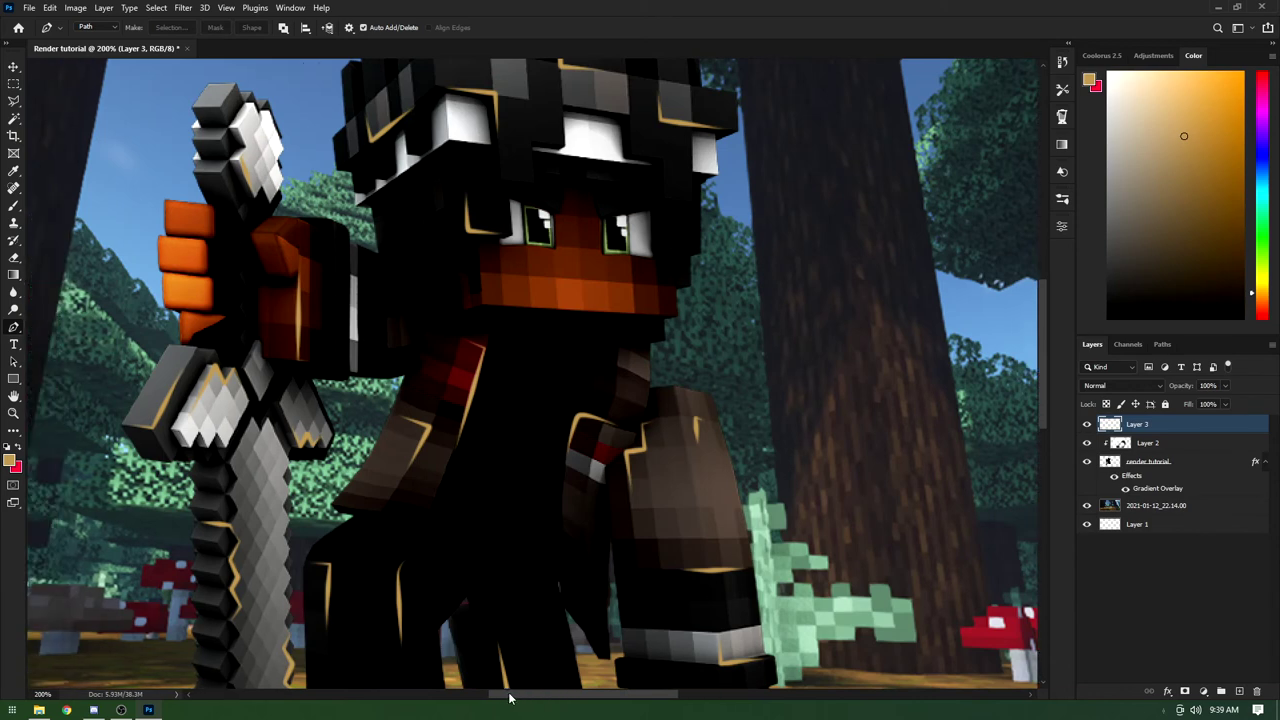
scroll(516, 468, down, 1)
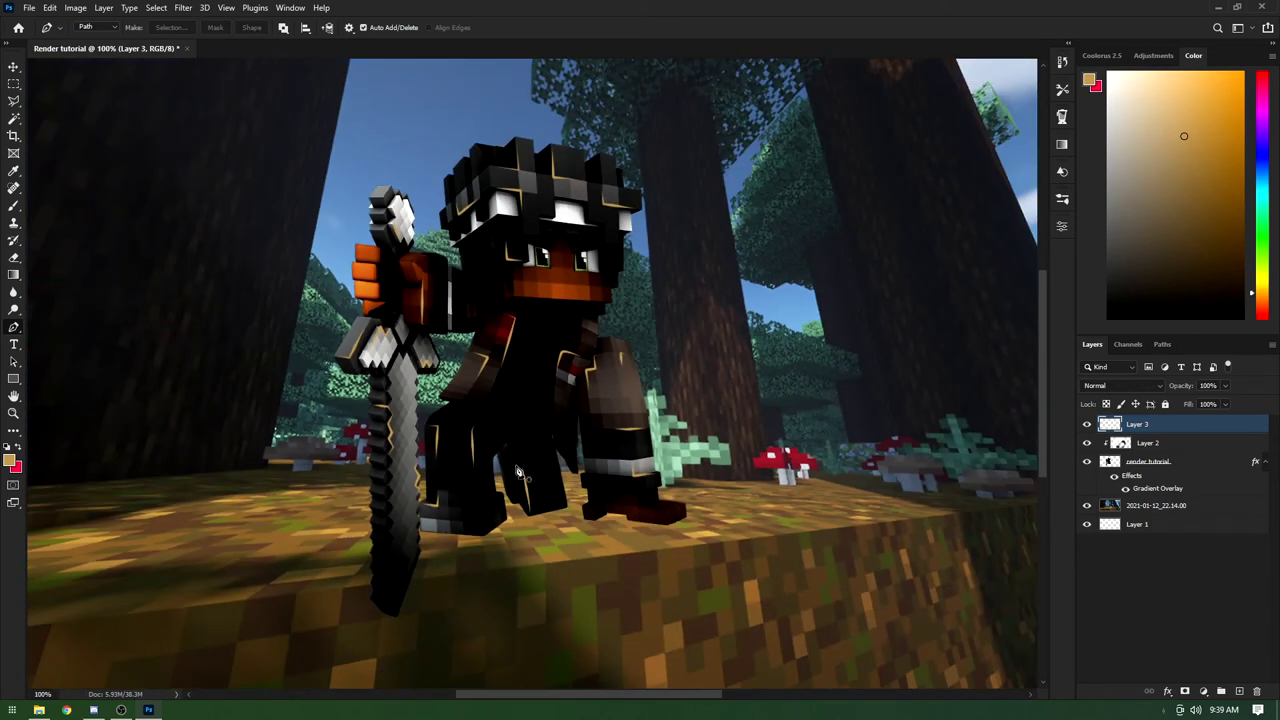
scroll(517, 470, up, 1)
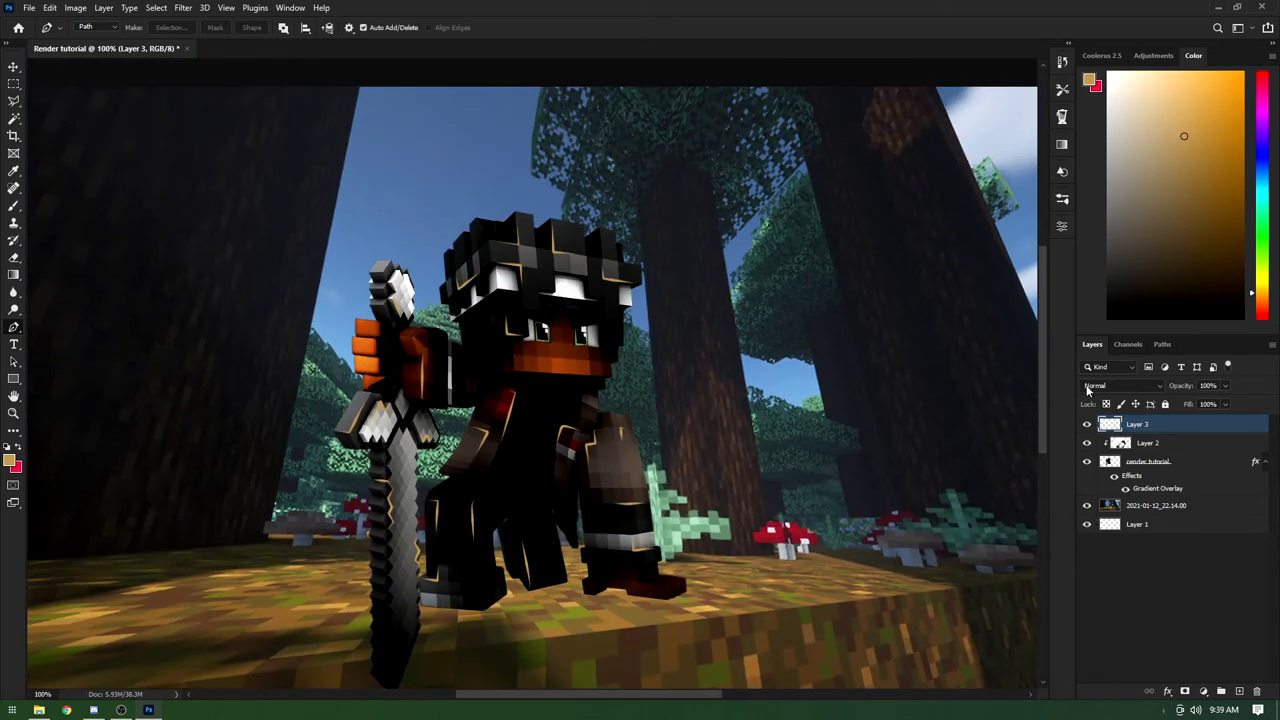
Step: Set the blend mode of Layer 3 with the golden highlights to Color Dodge
click(1092, 386)
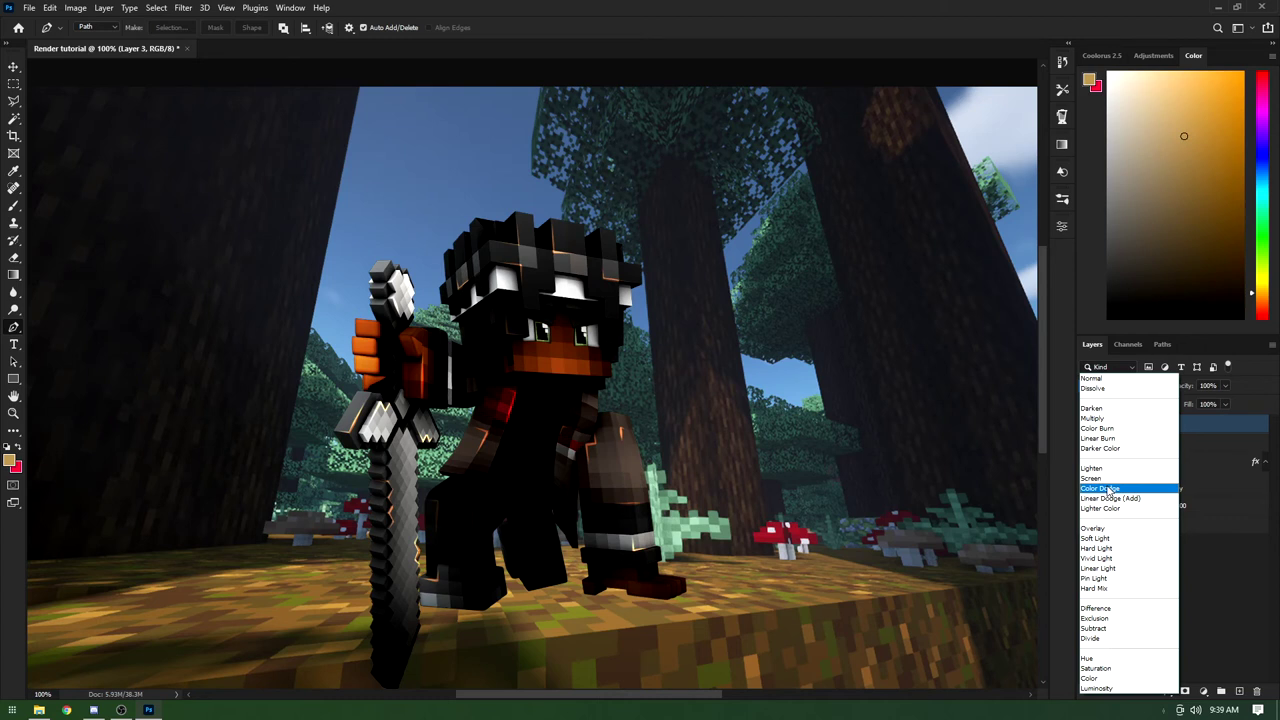
click(1108, 489)
click(1115, 386)
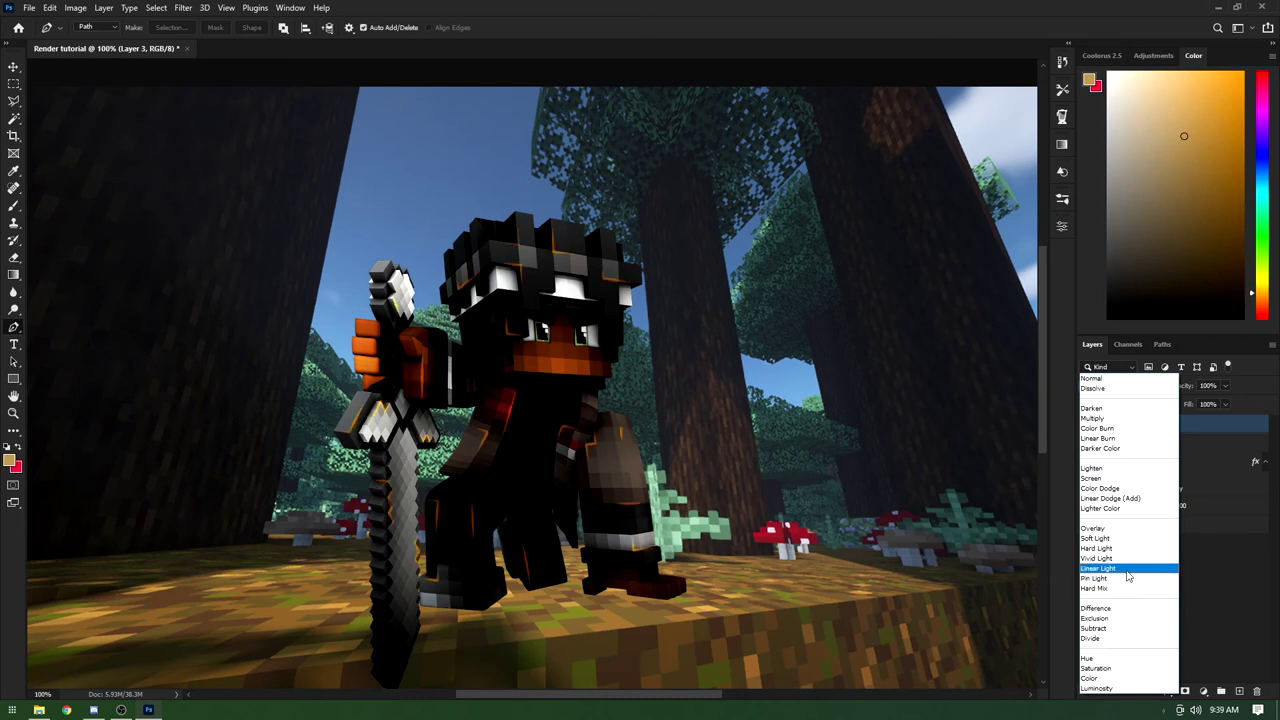
click(1130, 488)
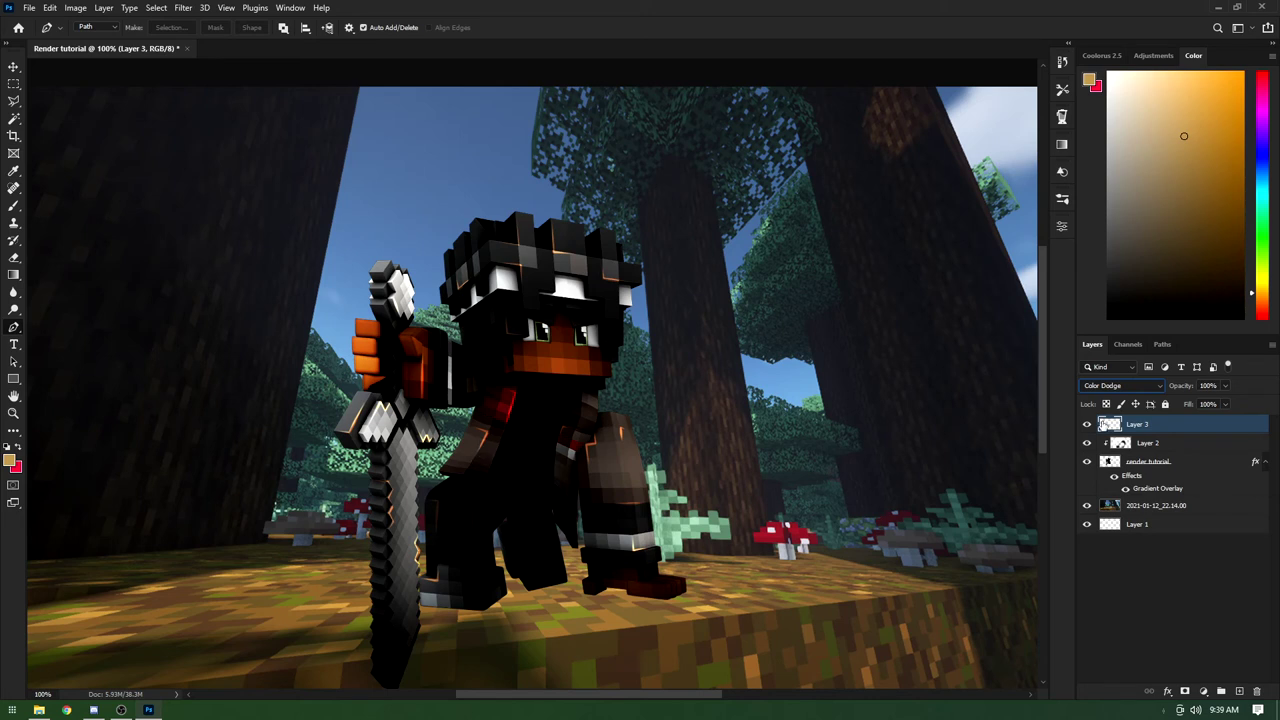
Step: Lower the highlight layer's opacity to 78% and erase its strokes around the boots and lower legs
click(1226, 387)
drag(1178, 403, 1175, 401)
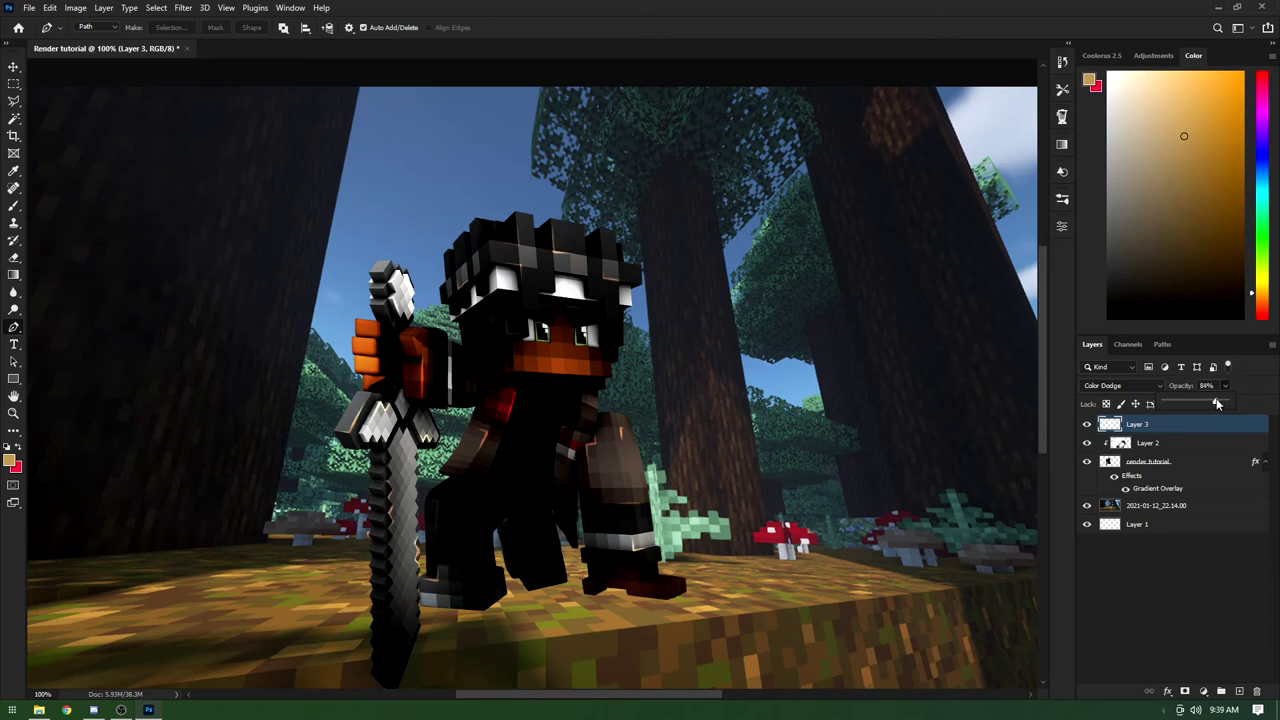
click(1249, 390)
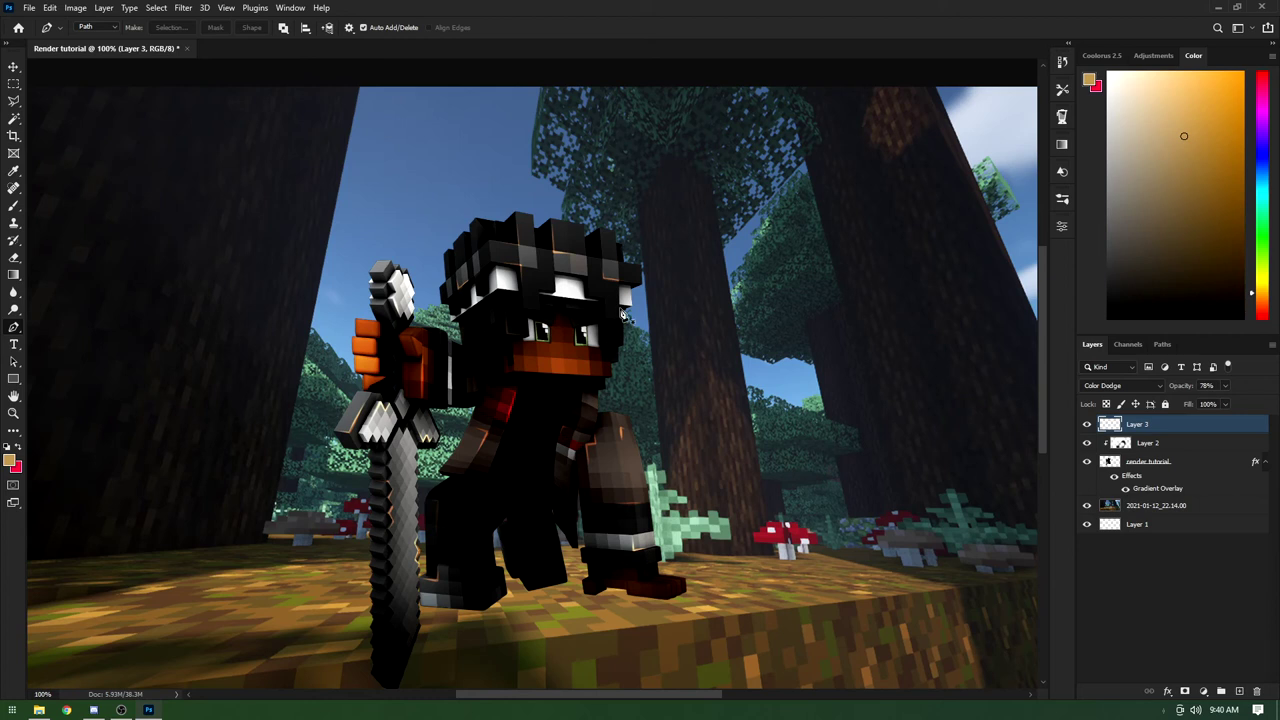
key(e)
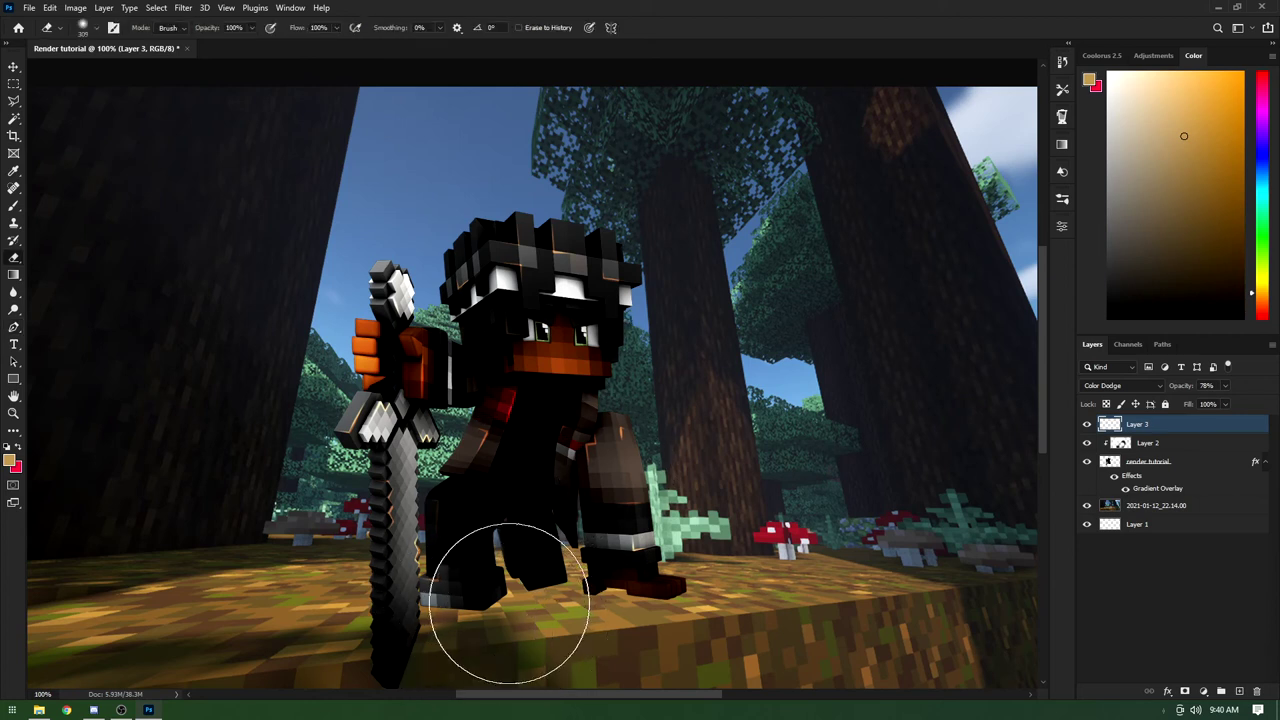
mouse_move(510, 603)
mouse_down()
mouse_move(471, 600)
mouse_move(500, 543)
mouse_move(500, 571)
mouse_move(505, 558)
mouse_up()
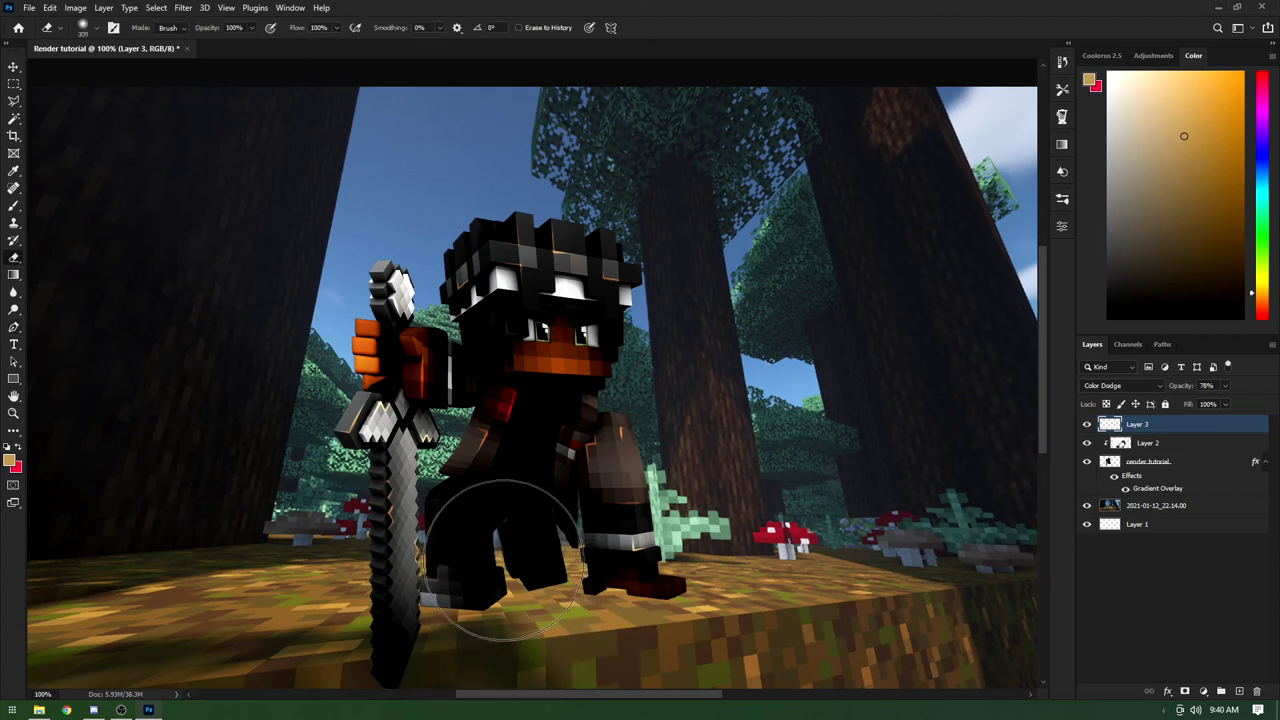
Step: Examine the blended edge highlights across the character, the sword and the ground beneath the boots
scroll(550, 590, down, 3)
scroll(550, 590, right, 2)
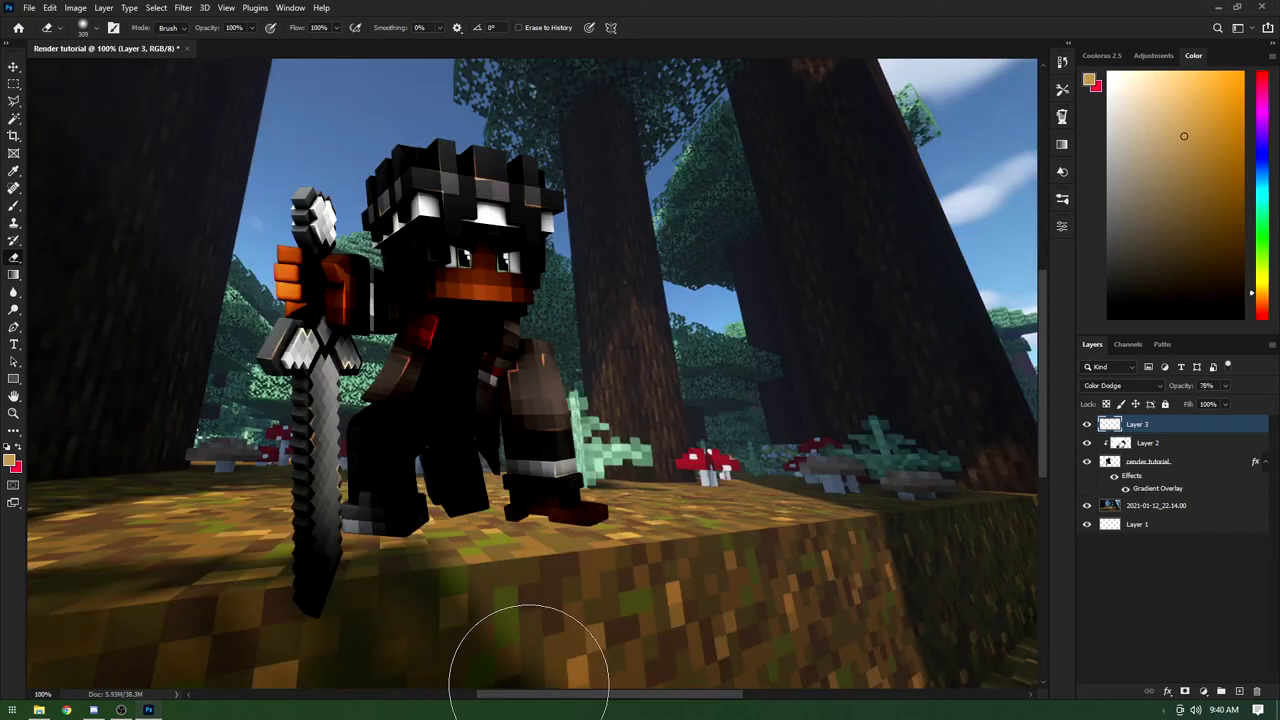
scroll(528, 662, left, 2)
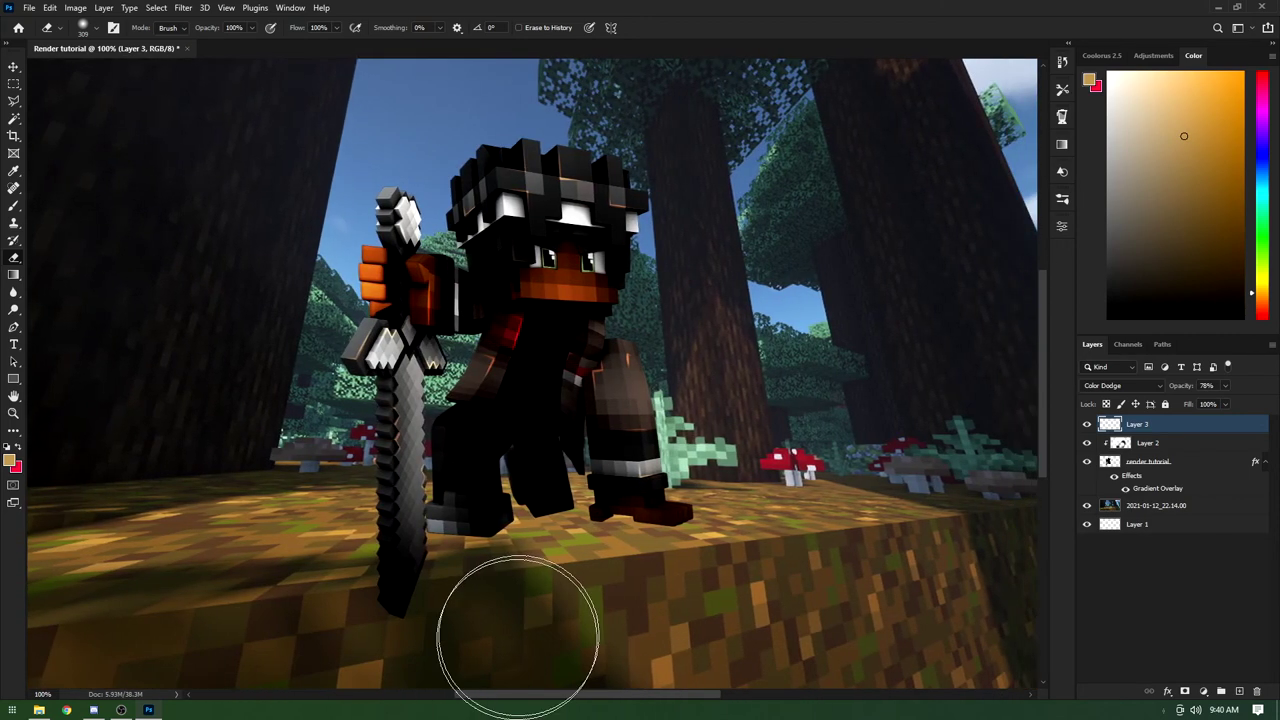
scroll(334, 300, down, 2)
scroll(286, 309, up, 2)
scroll(300, 300, down, 2)
scroll(352, 290, up, 1)
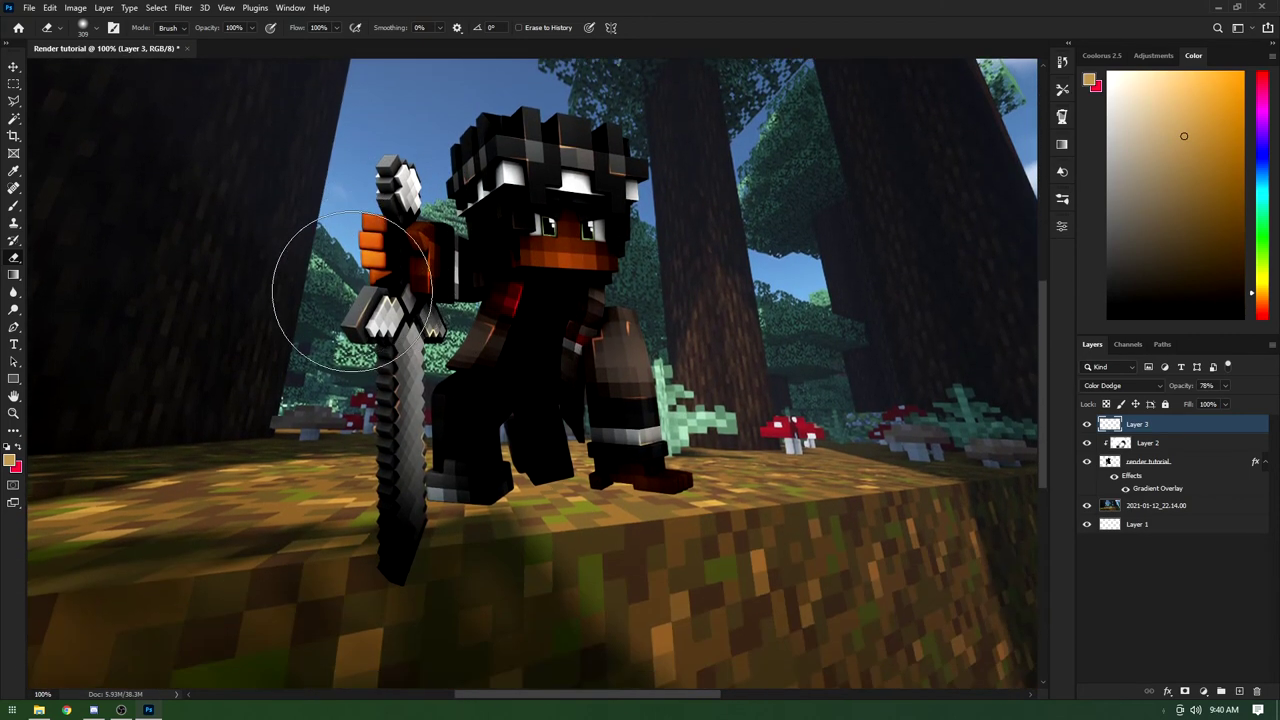
scroll(340, 285, up, 2)
scroll(480, 360, down, 2)
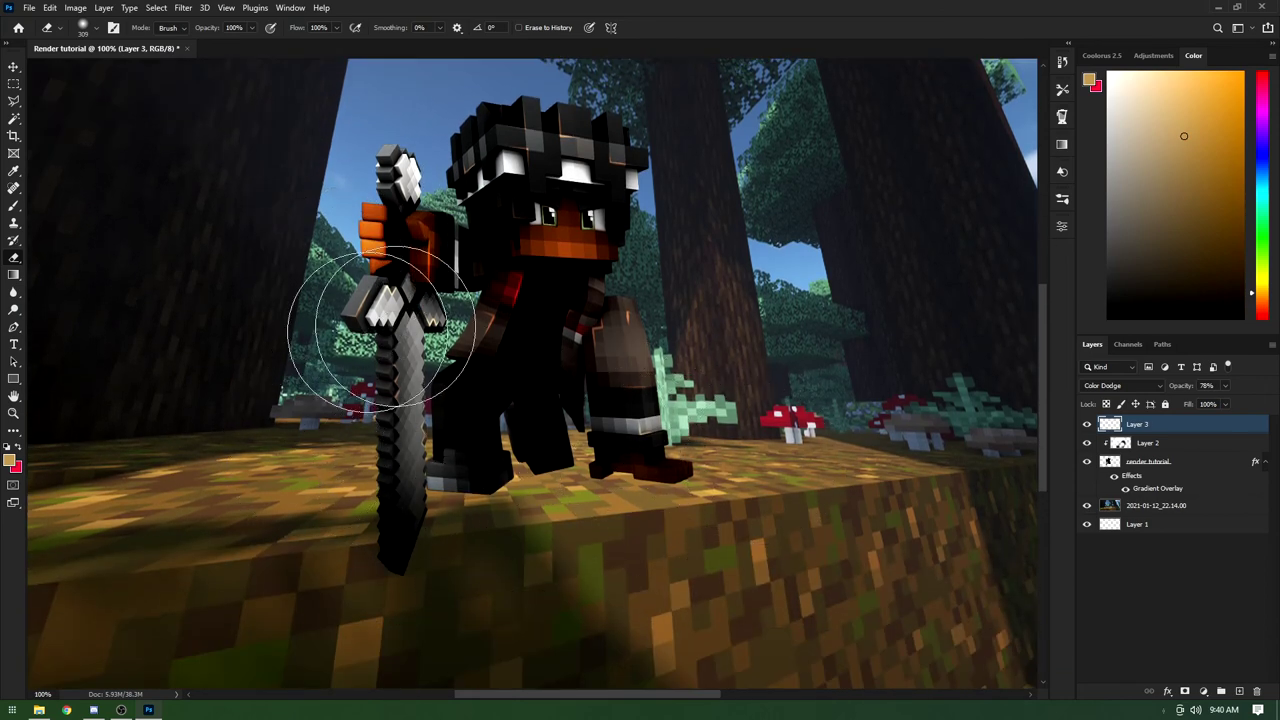
scroll(435, 385, up, 1)
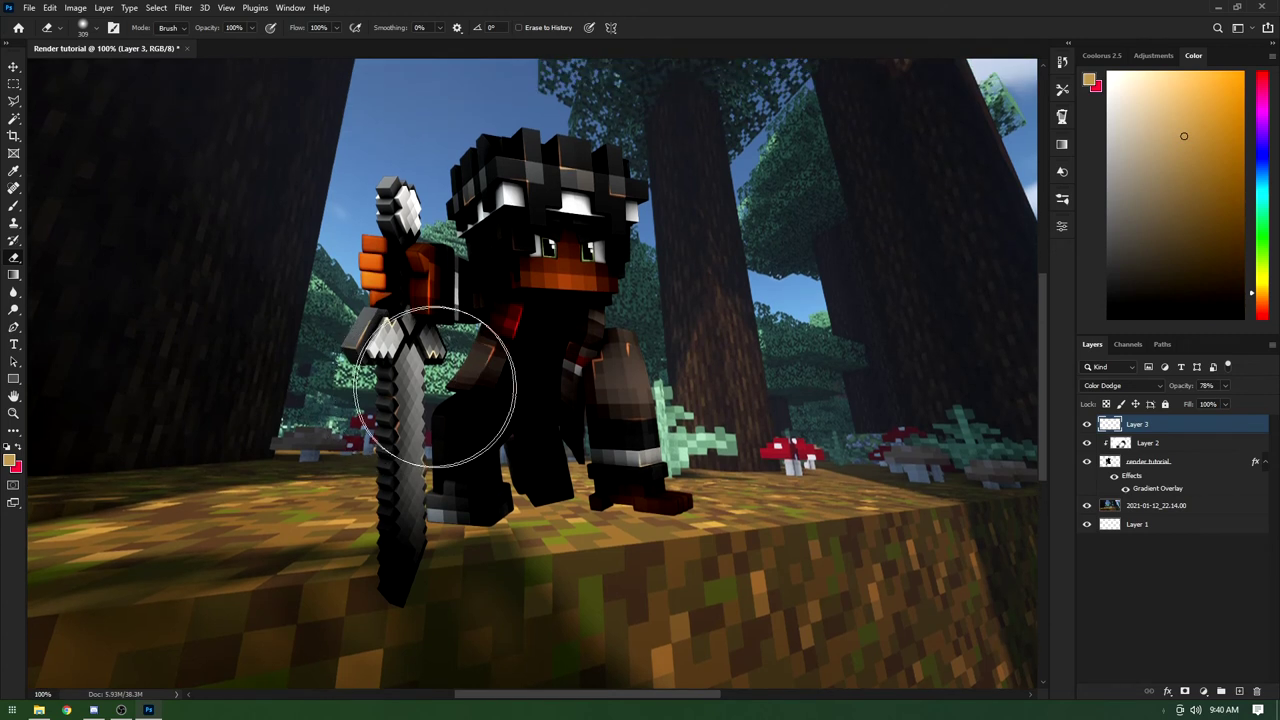
Step: Set up the Brush with black as the foreground colour and the Soft Round preset at 0% hardness
key(b)
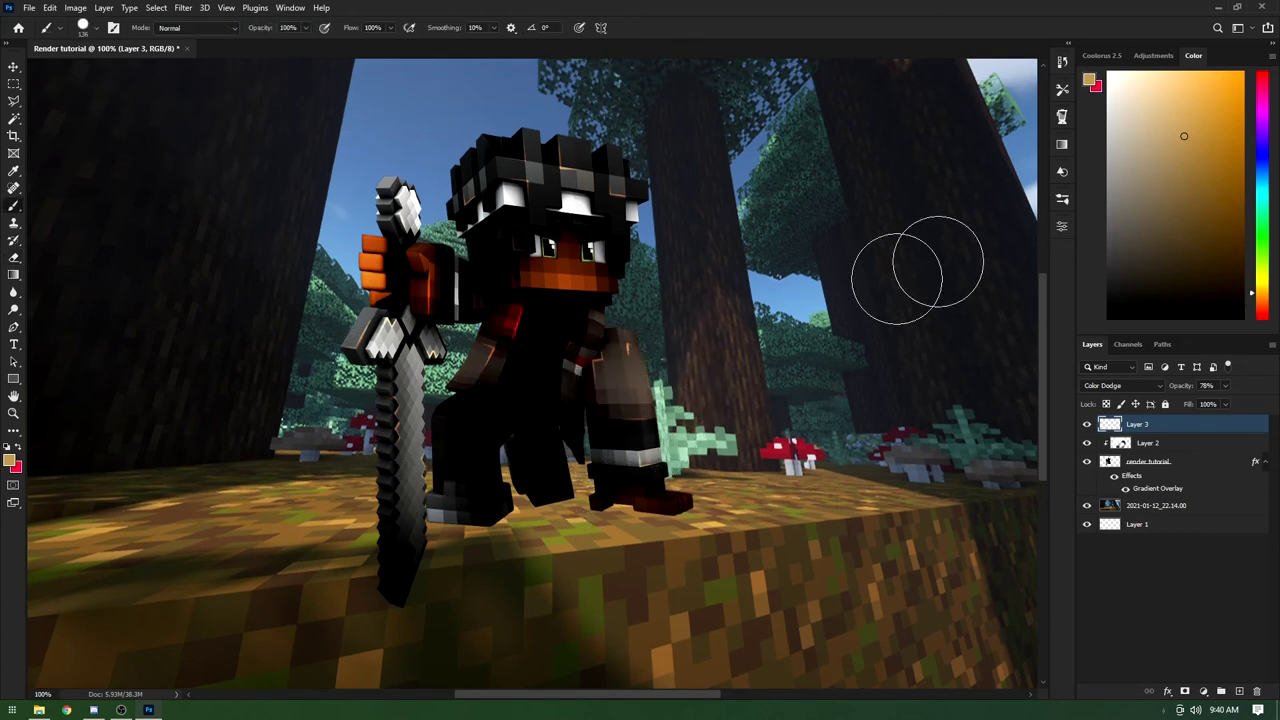
click(1108, 318)
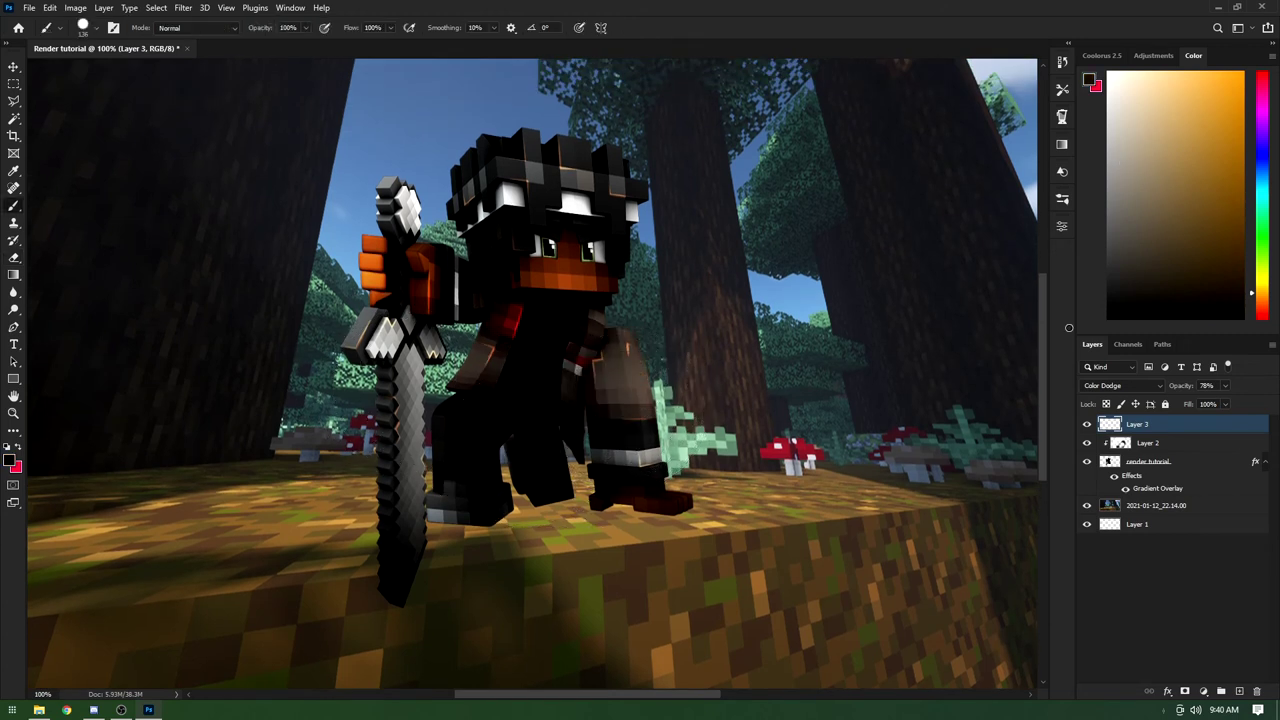
click(97, 28)
click(70, 200)
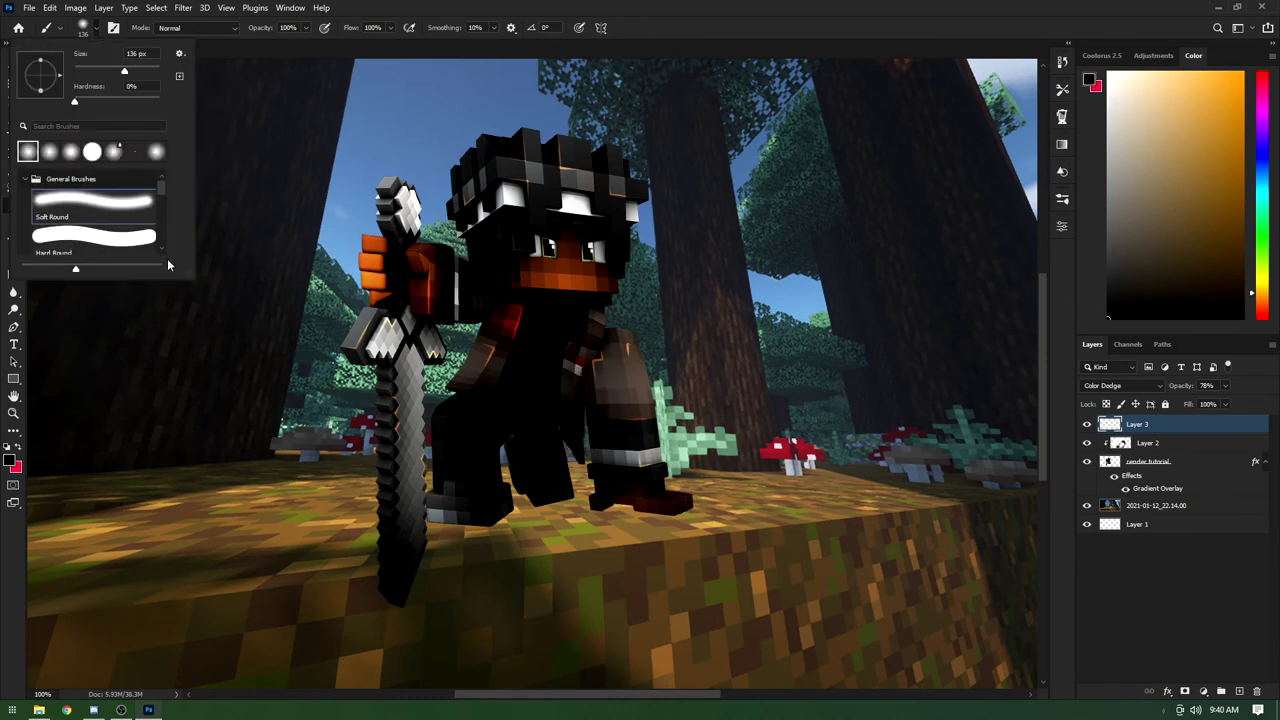
click(607, 520)
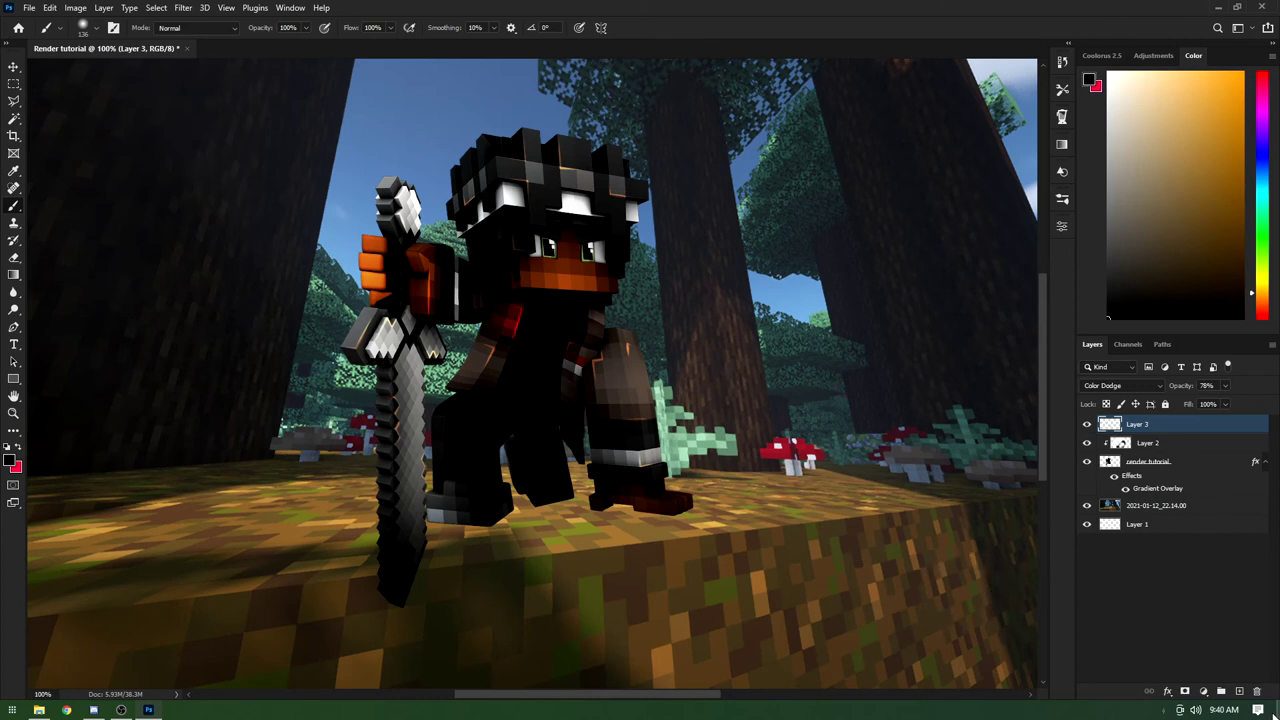
Step: Add a new layer directly below the render tutorial layer and paint soft black shadows under both boots and the cloak
click(1240, 692)
drag(1114, 451, 1131, 512)
drag(640, 509, 642, 526)
drag(486, 523, 449, 514)
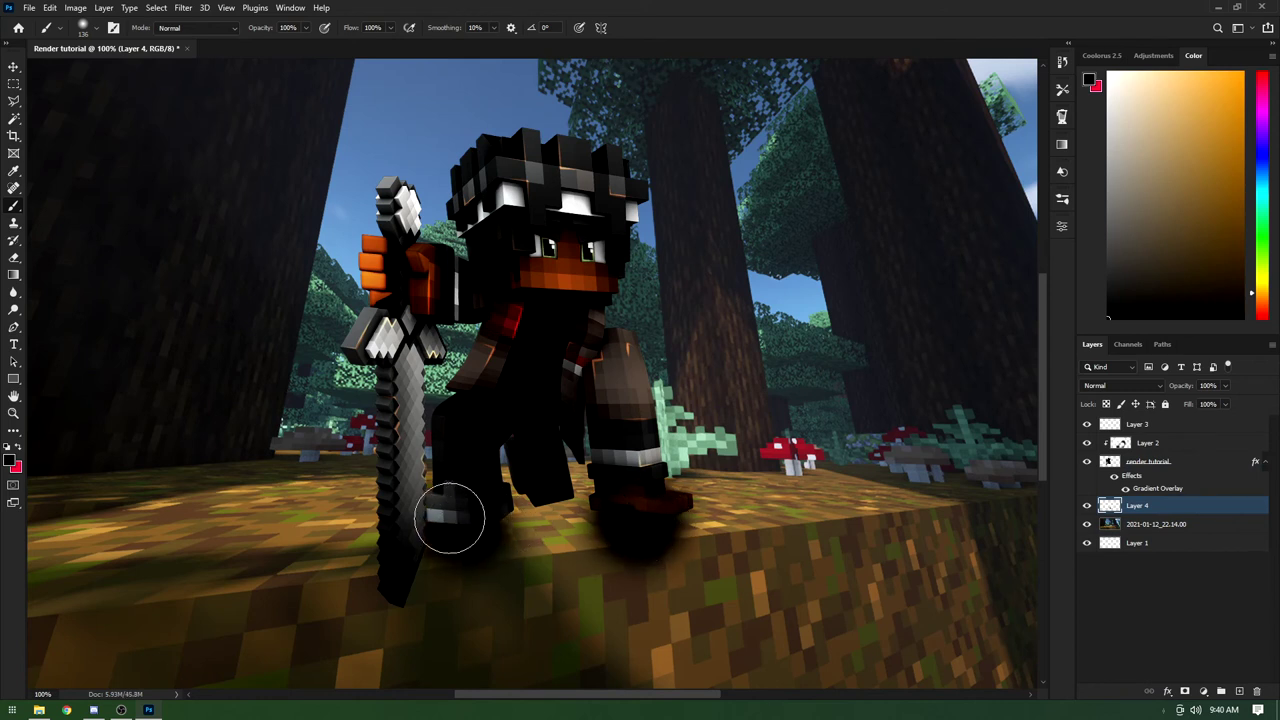
mouse_move(525, 503)
mouse_down()
mouse_move(534, 486)
mouse_move(565, 493)
mouse_up()
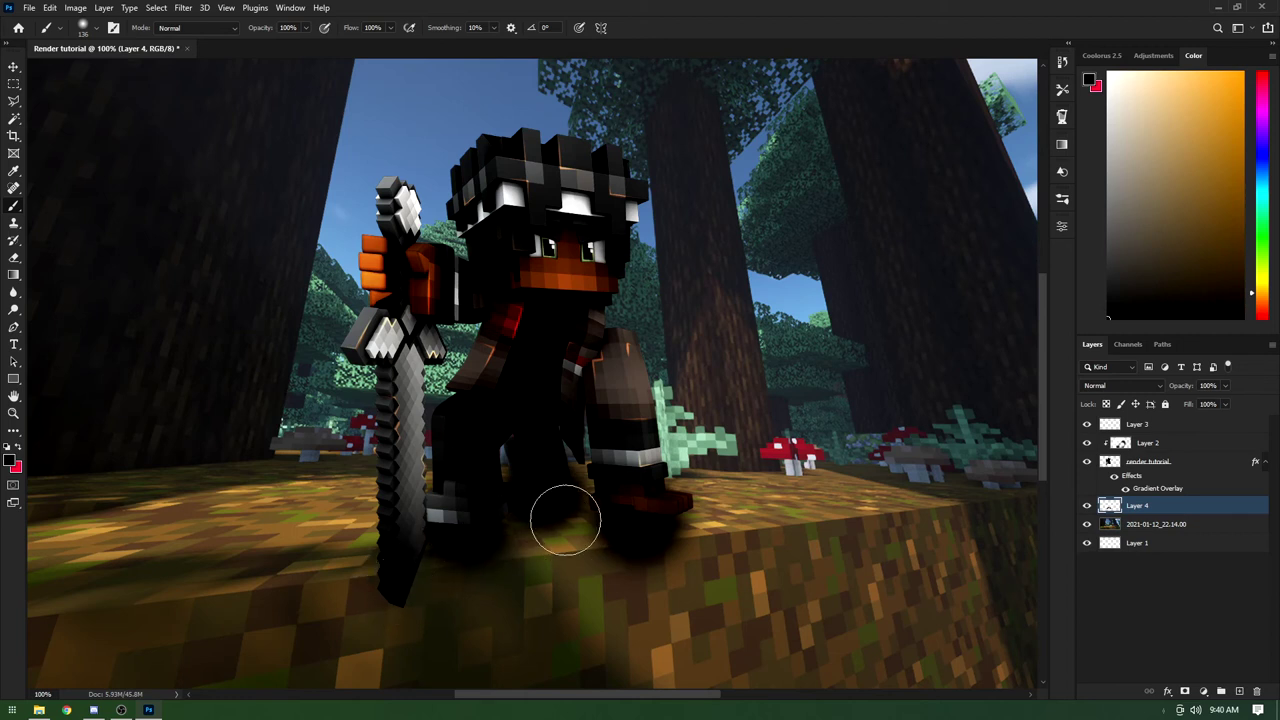
Step: Squash the painted shadow to about 39% of its height with Free Transform and warp it to fit under the feet
key(ctrl+t)
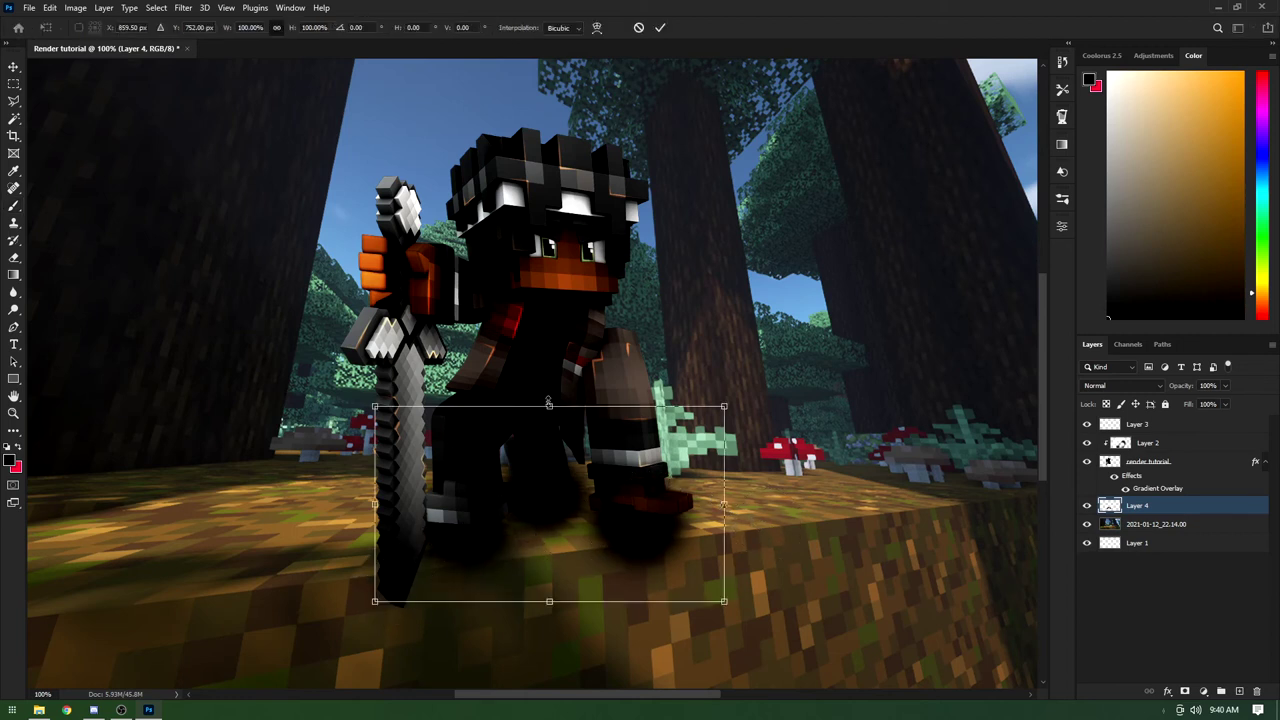
drag(549, 410, 567, 527)
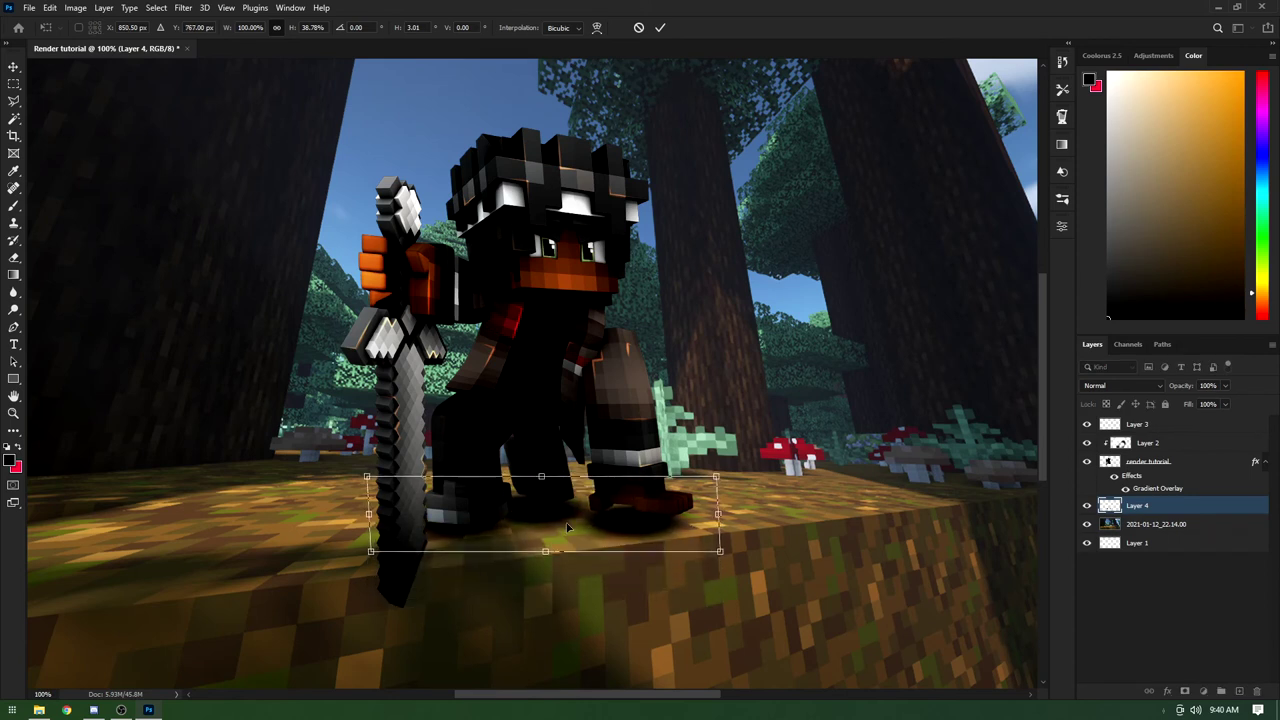
right_click(548, 520)
click(574, 360)
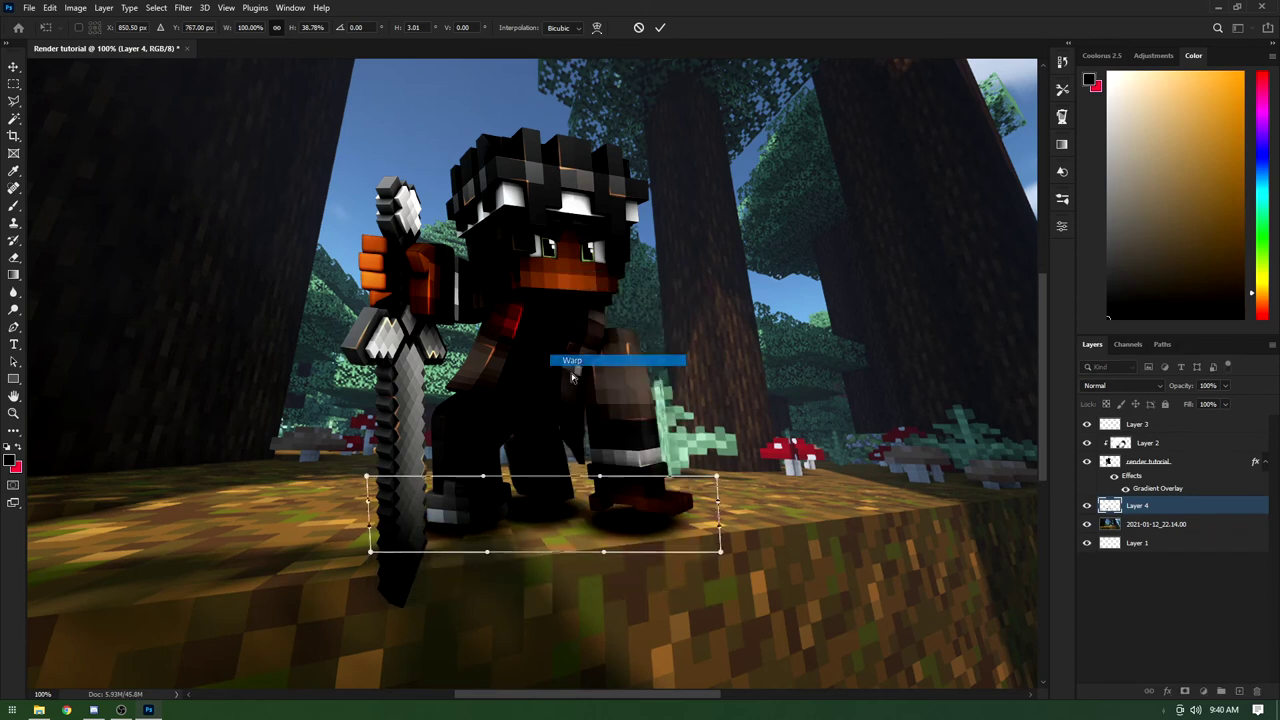
drag(479, 523, 488, 530)
drag(548, 503, 560, 492)
drag(640, 506, 643, 506)
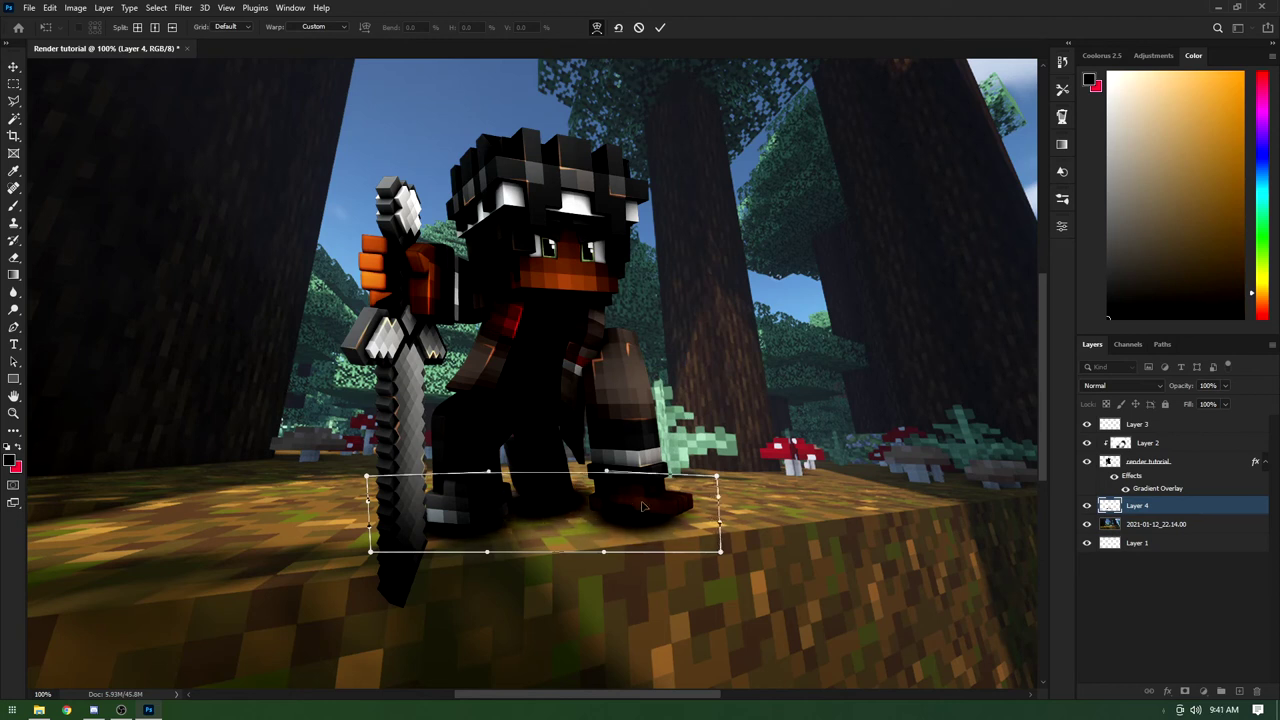
click(659, 28)
Step: Enlarge the ground shadow to about 115% width and warp it again to line up with each foot
key(ctrl+t)
drag(716, 455, 740, 438)
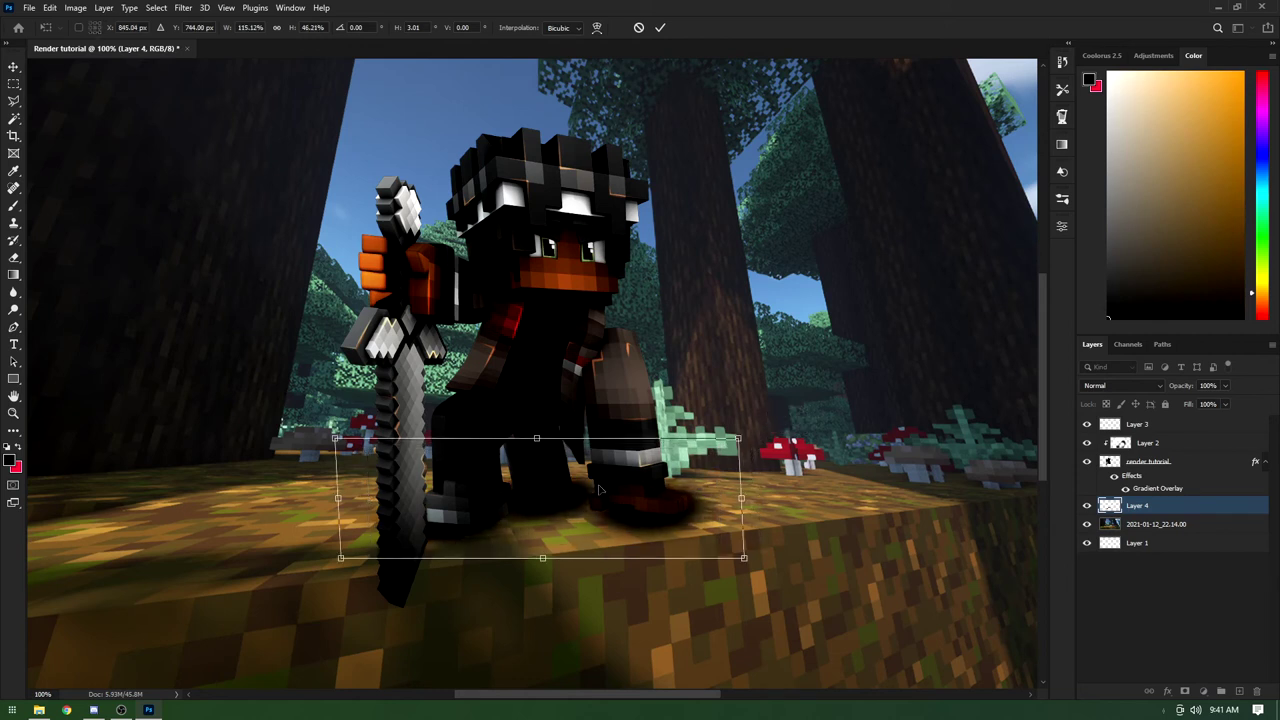
right_click(549, 495)
click(572, 332)
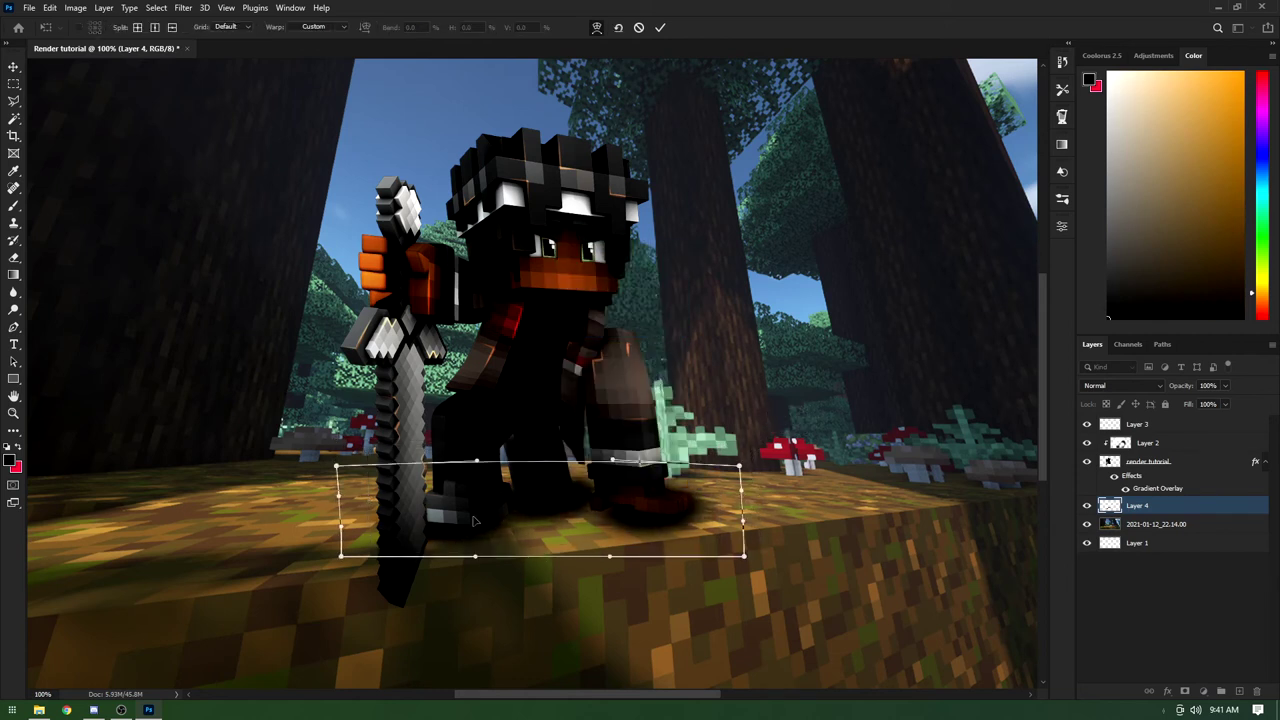
drag(436, 505, 490, 528)
drag(577, 484, 560, 484)
drag(630, 516, 624, 512)
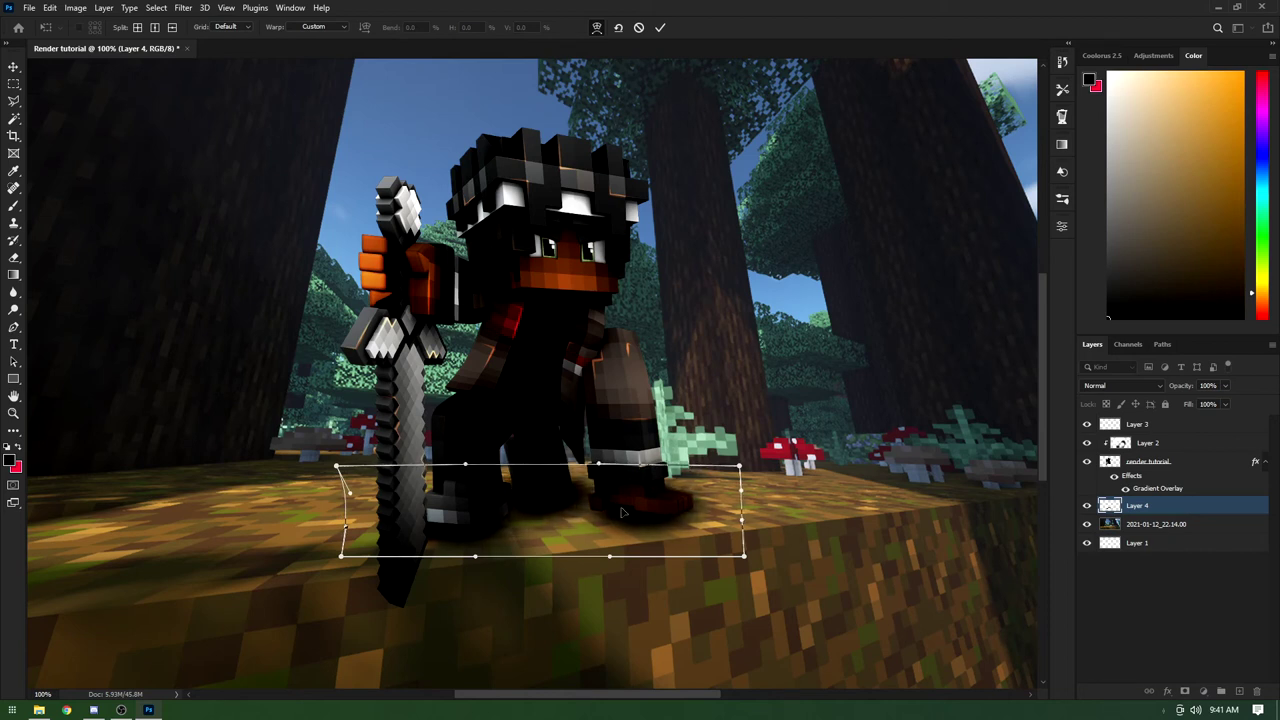
click(658, 26)
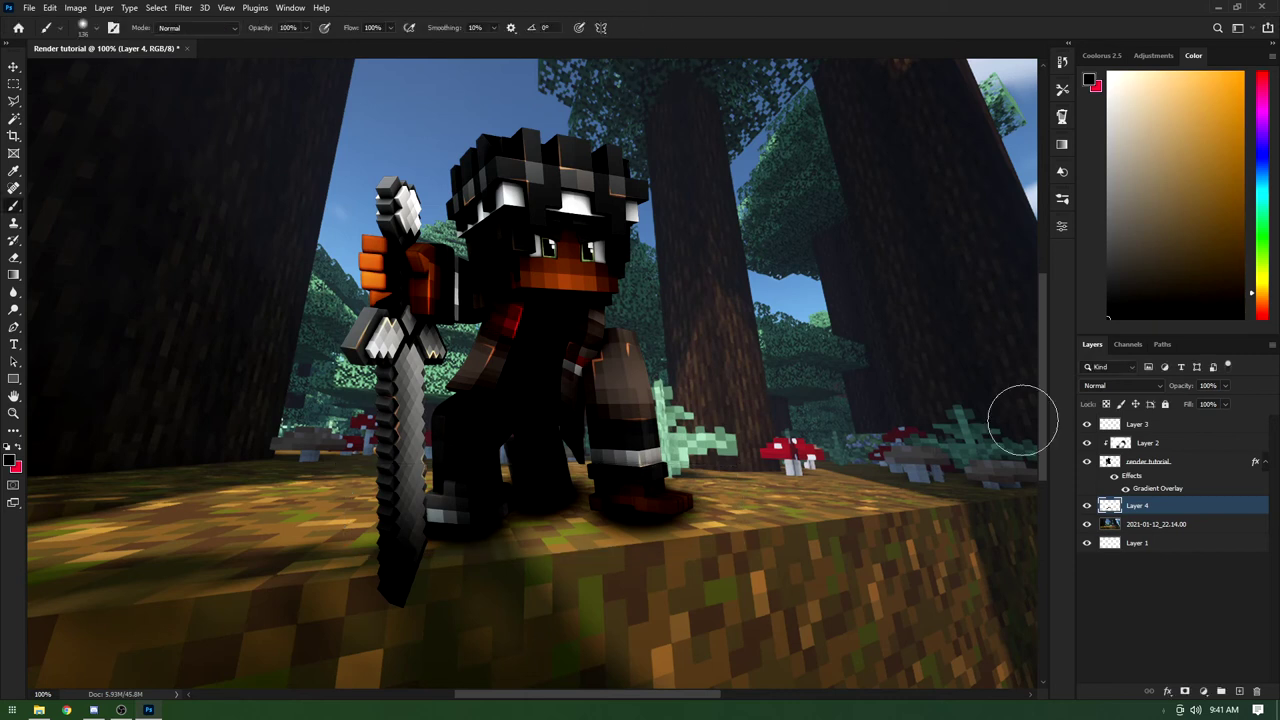
Step: Reduce the opacity of the ground shadow on Layer 4 to 86%
click(1100, 386)
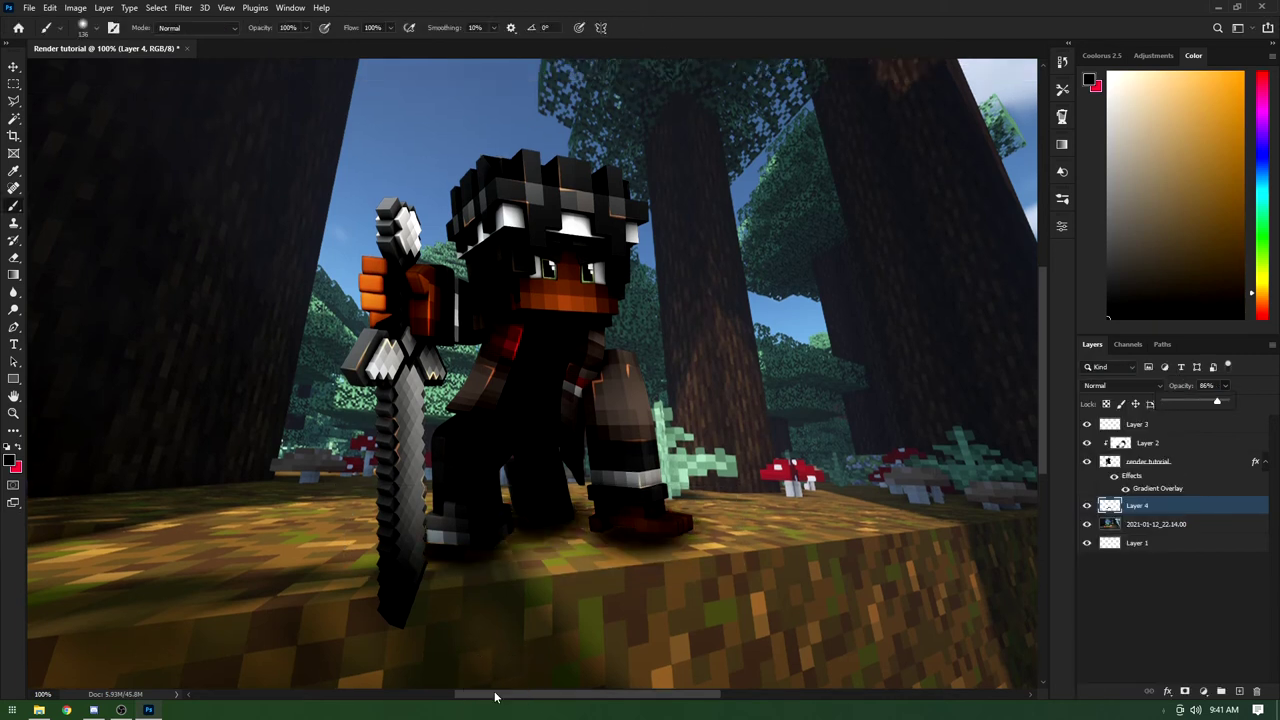
scroll(520, 640, down, 1)
scroll(543, 606, left, 1)
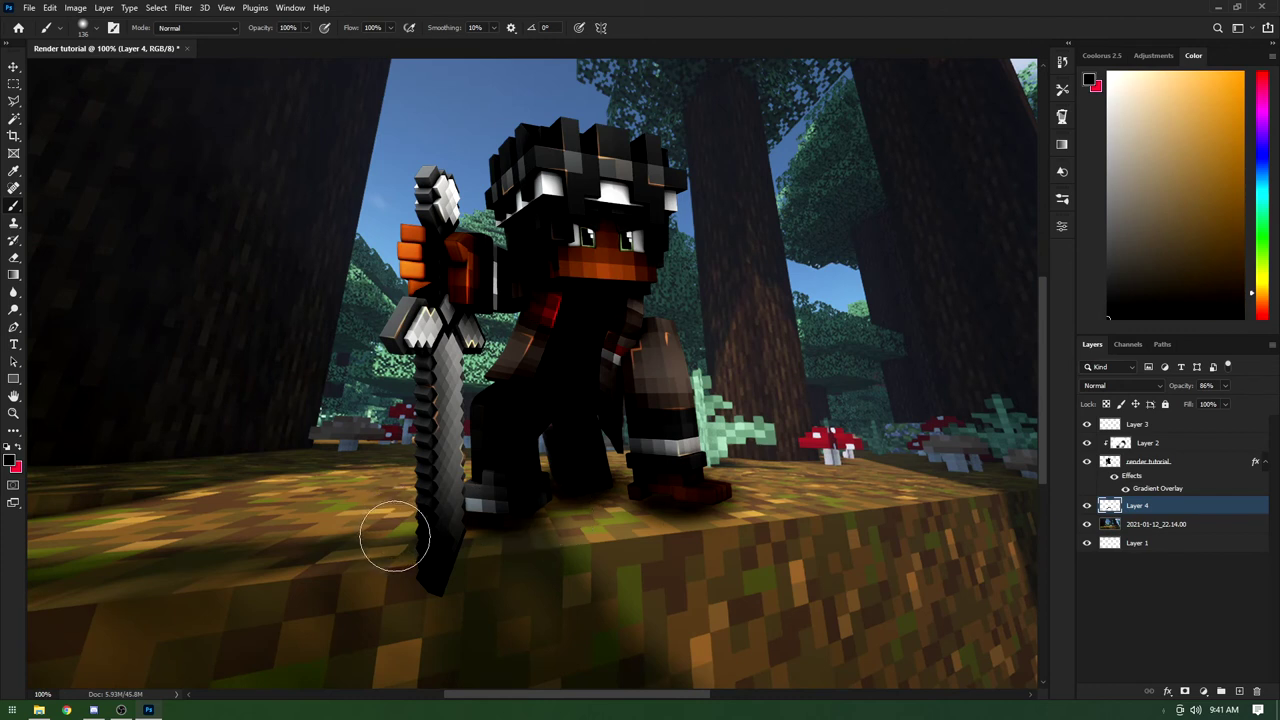
Step: Outline the blade section just above the block's front edge with the Polygonal Lasso and erase it from the render tutorial layer
key(v)
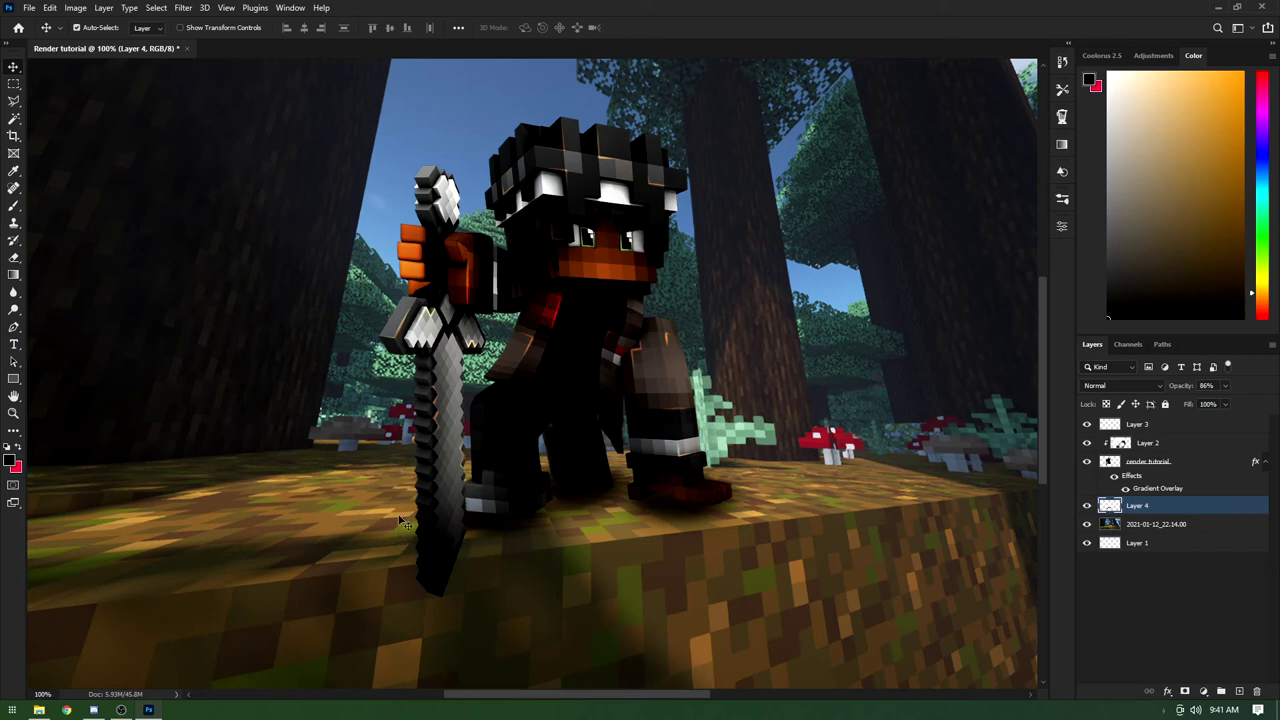
scroll(450, 590, up, 5)
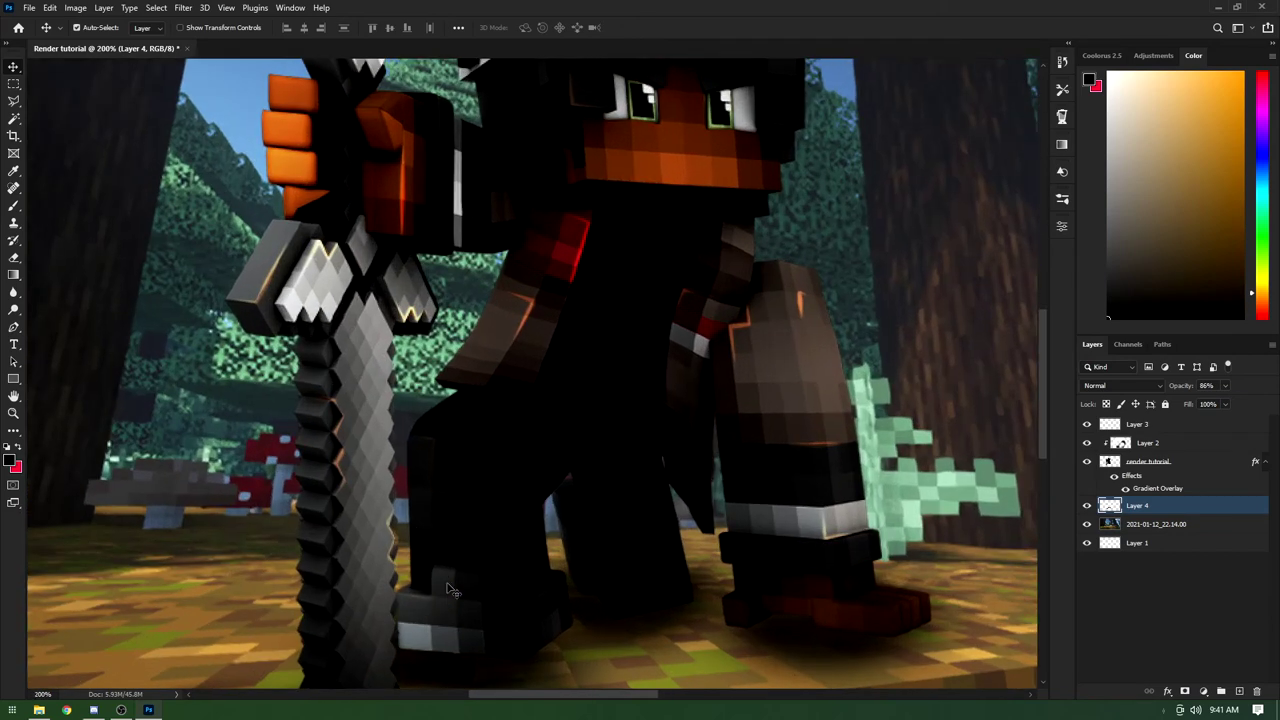
scroll(512, 699, left, 3)
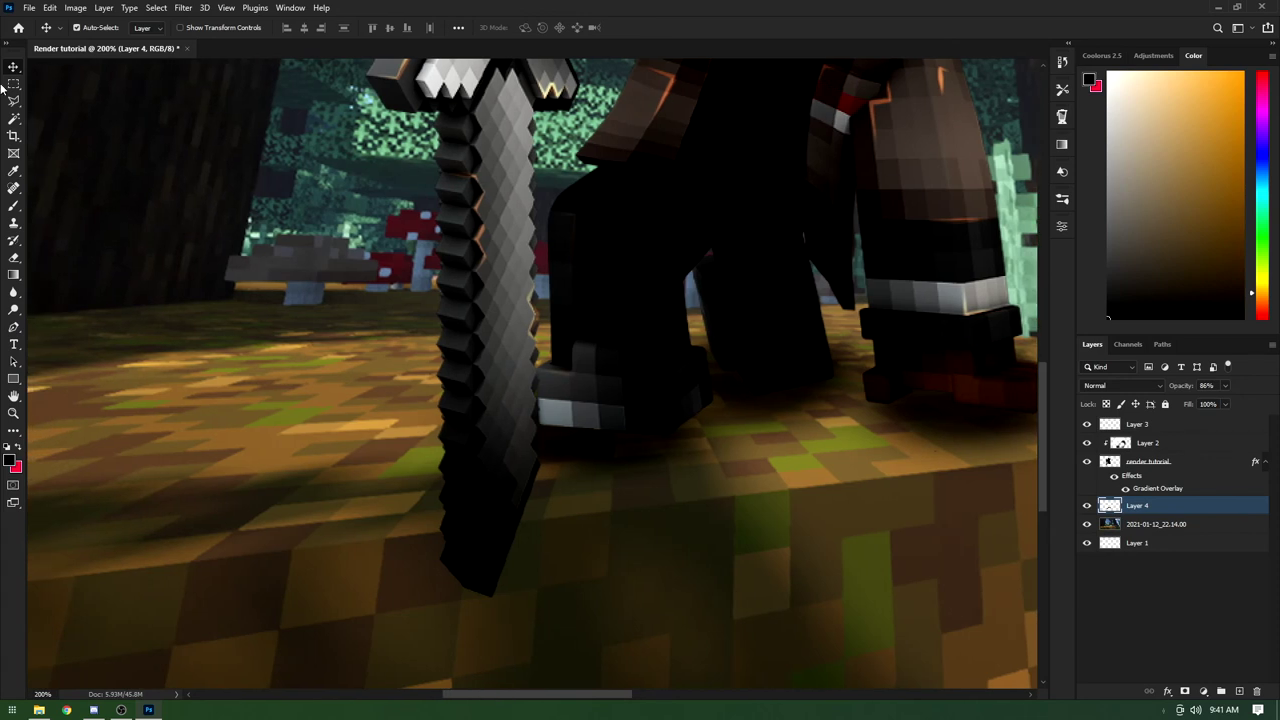
click(14, 102)
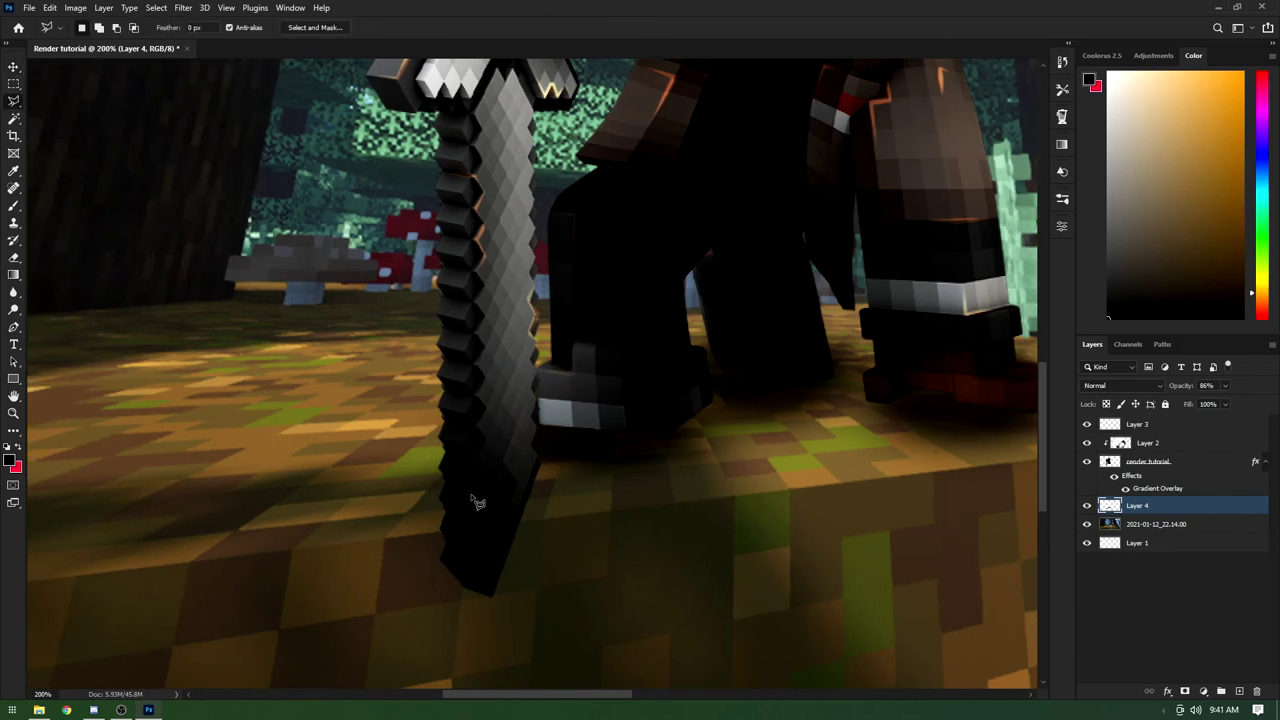
click(385, 537)
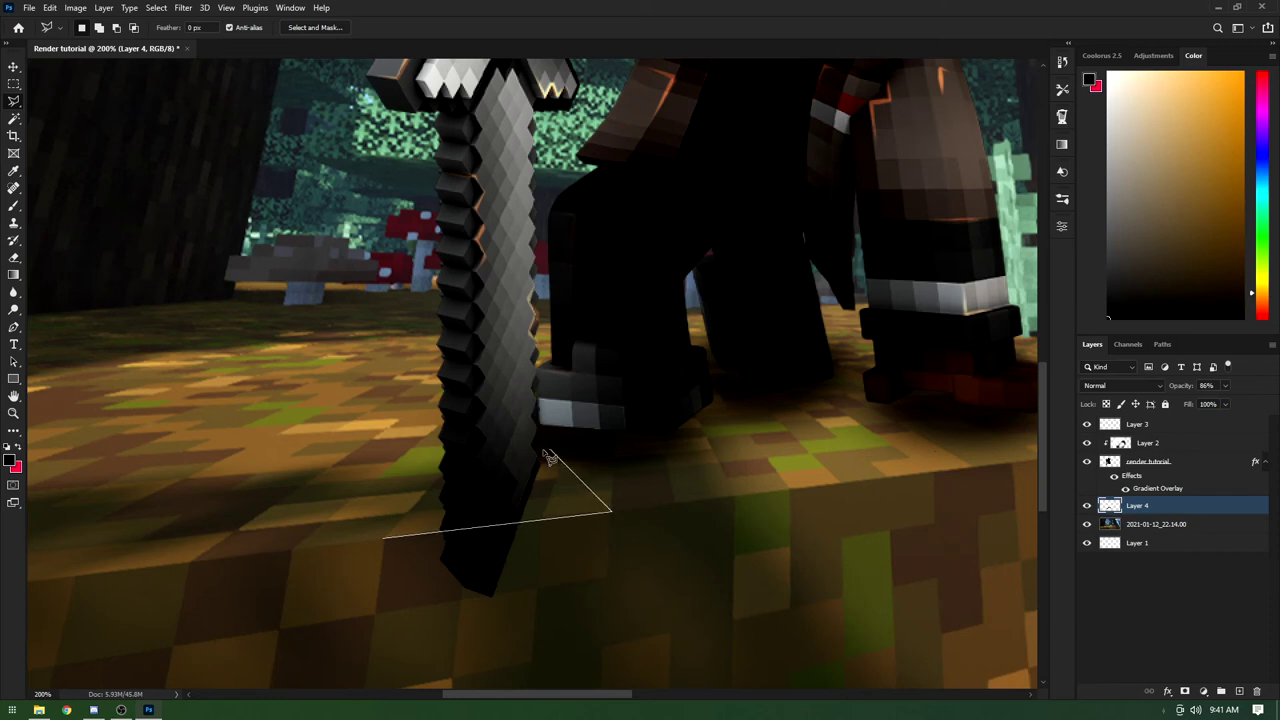
click(548, 453)
click(389, 546)
key(alt+bracketright)
key(e)
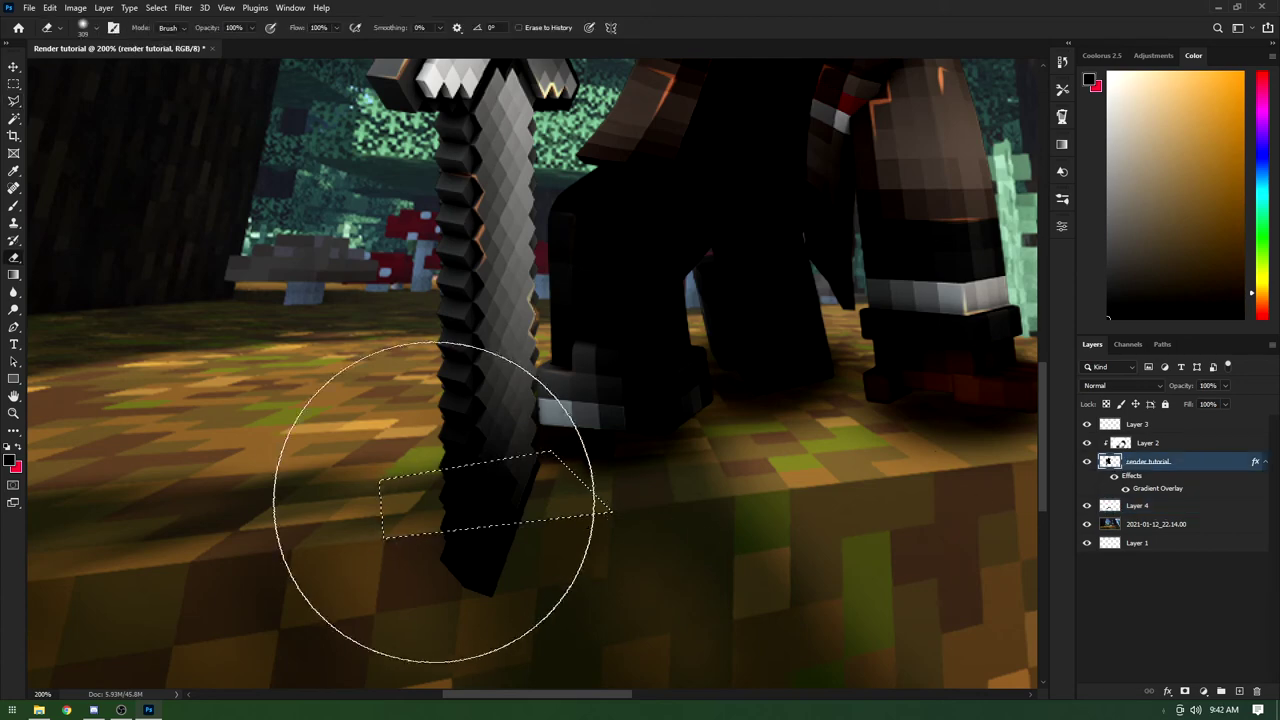
mouse_move(433, 502)
mouse_down()
mouse_move(416, 552)
mouse_move(509, 557)
mouse_move(539, 532)
mouse_move(504, 552)
mouse_move(480, 520)
mouse_up()
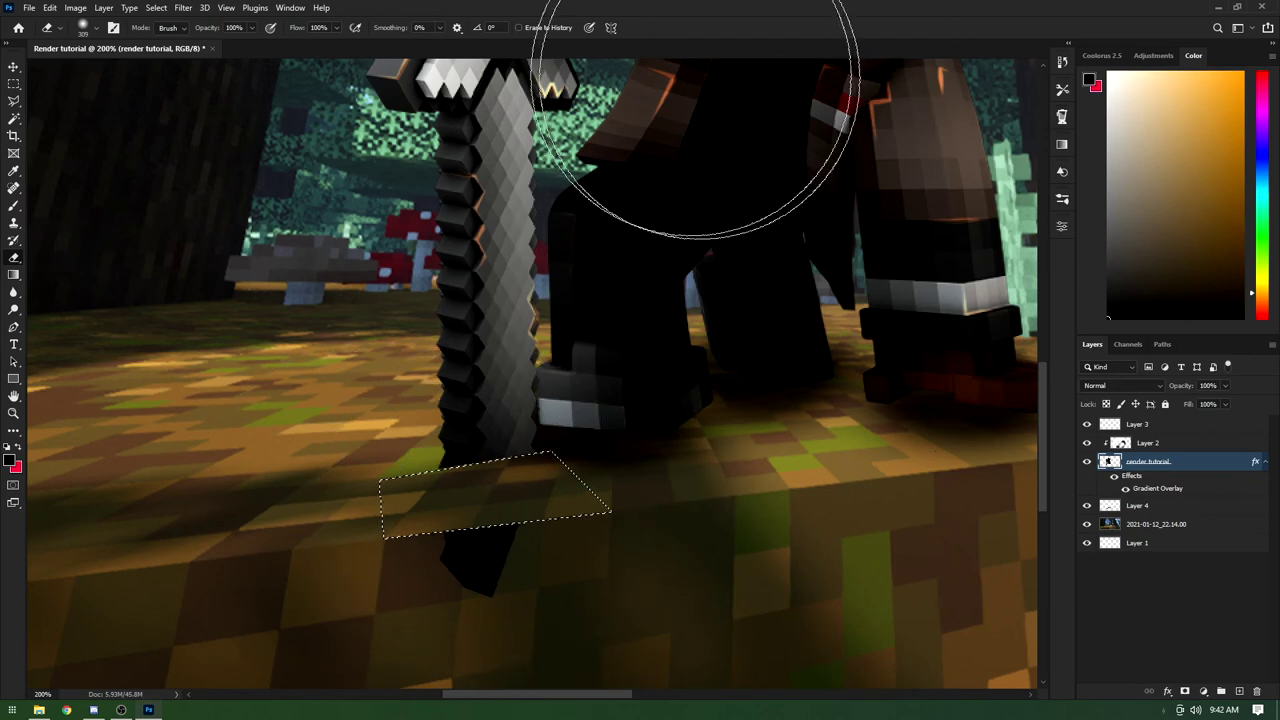
Step: Deselect and erase the leftover sword tip below the block's edge with a Hard Round eraser at 309 px and 100% hardness
key(m)
right_click(516, 368)
click(523, 214)
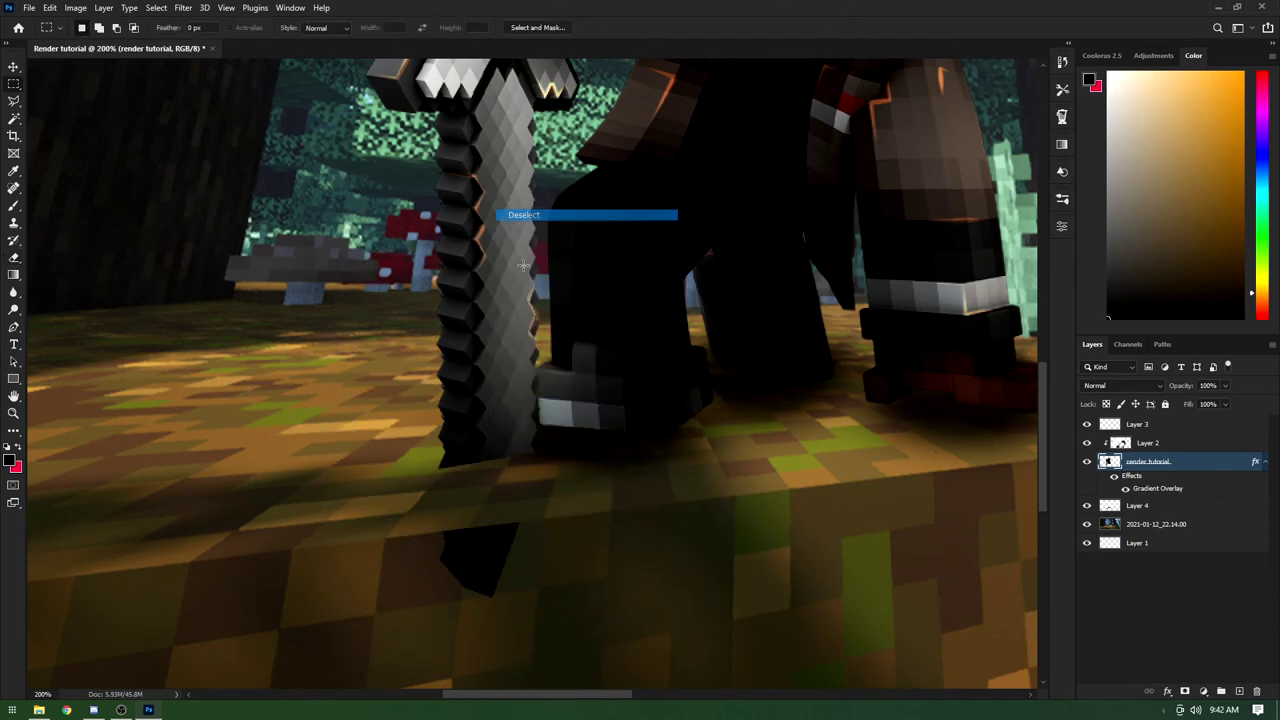
key(e)
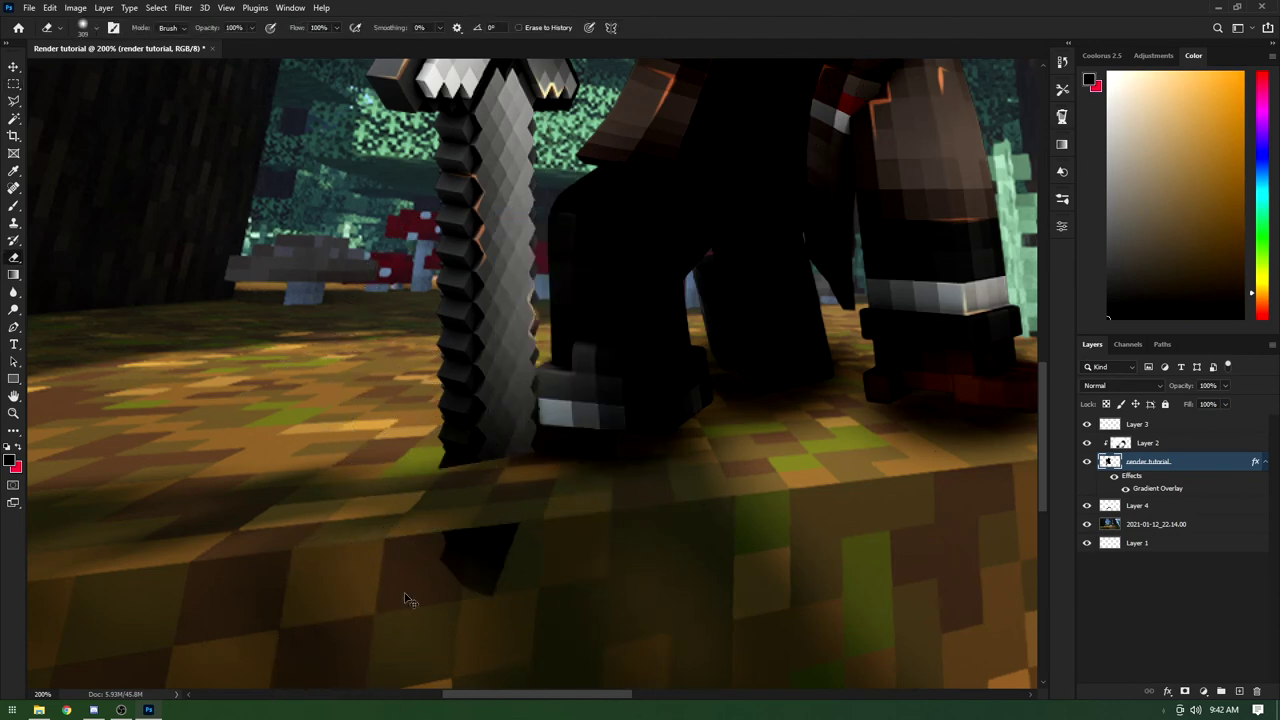
click(95, 28)
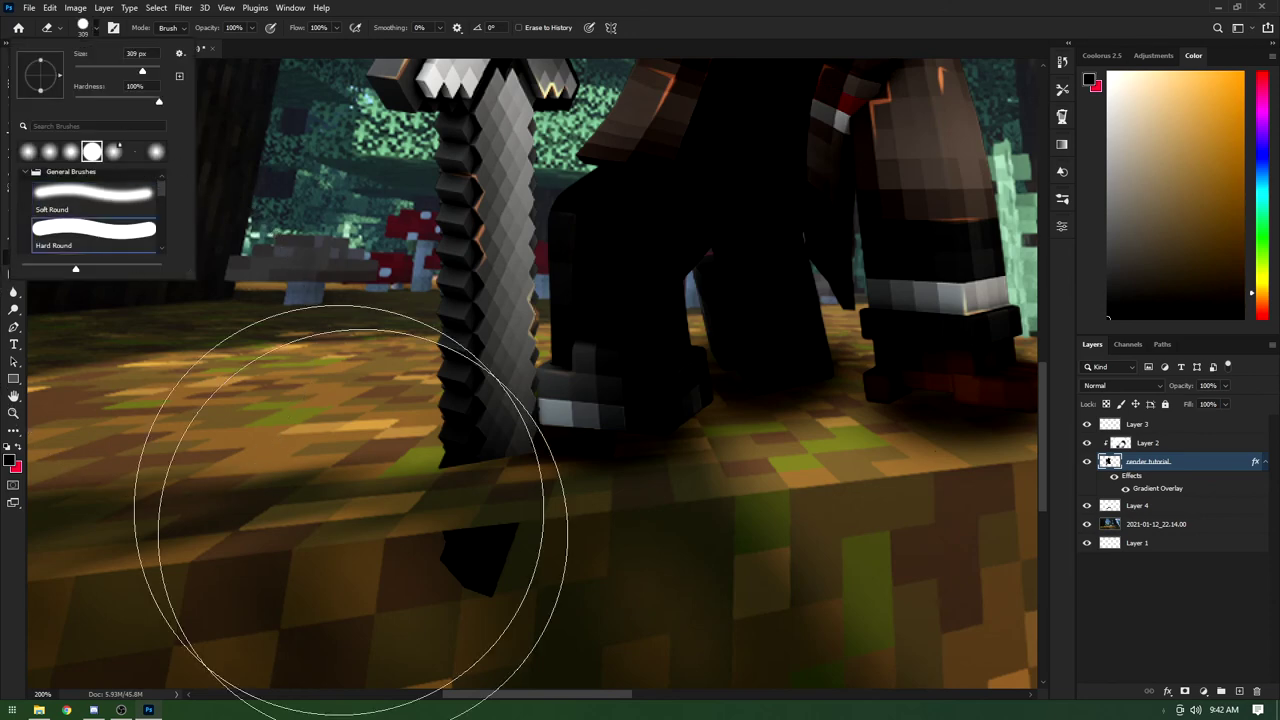
click(465, 678)
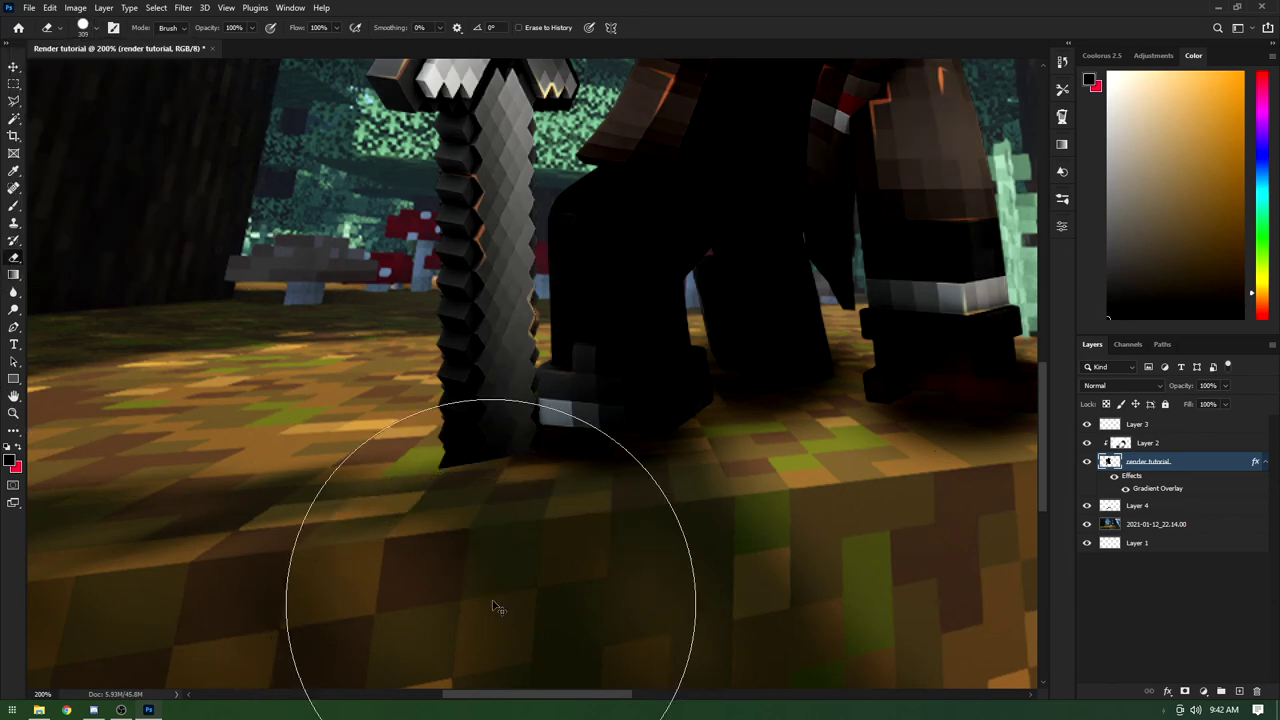
scroll(495, 600, down, 5)
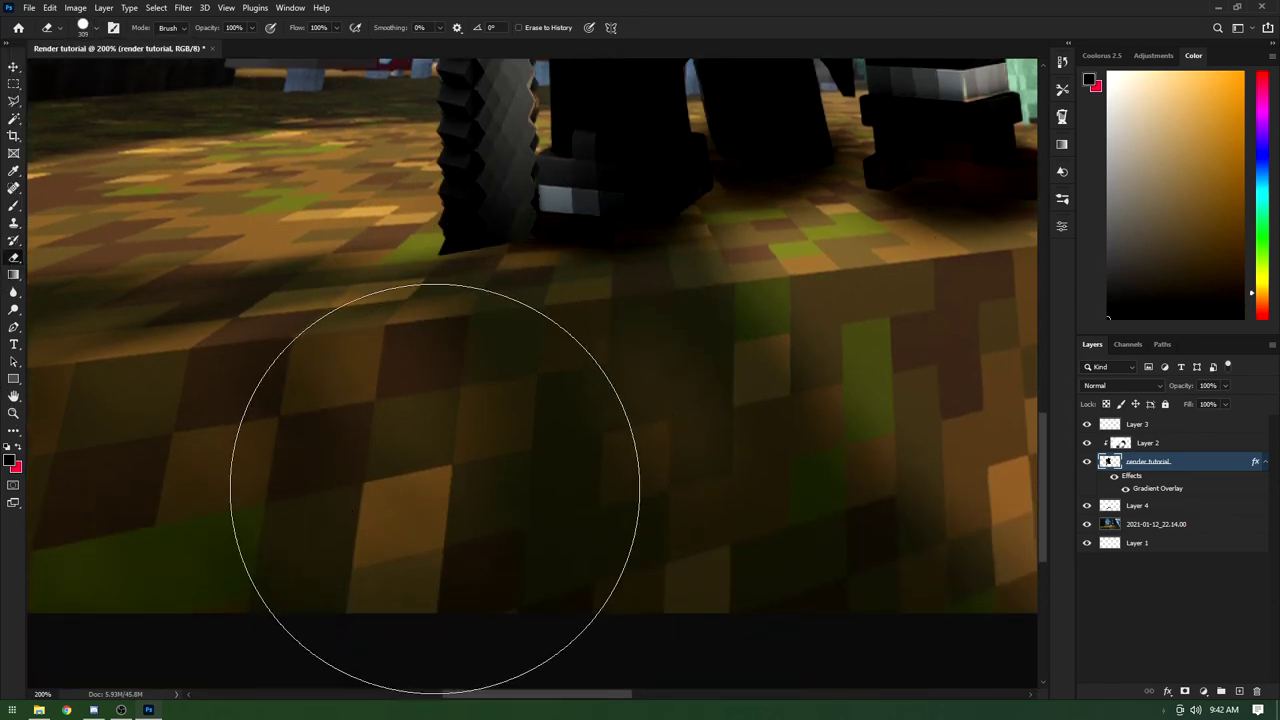
scroll(435, 488, up, 7)
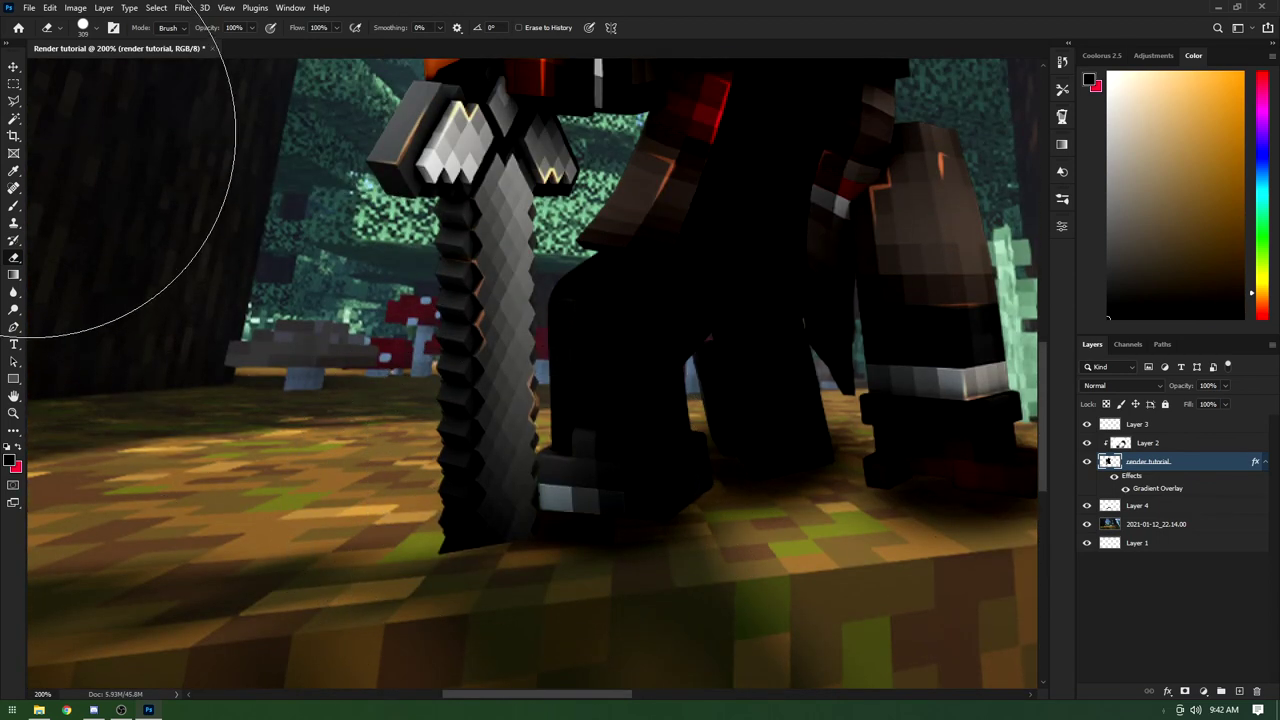
Step: Warp the render tutorial layer so the base of the sword extends slightly down and outward into the ground
key(ctrl+t)
right_click(477, 457)
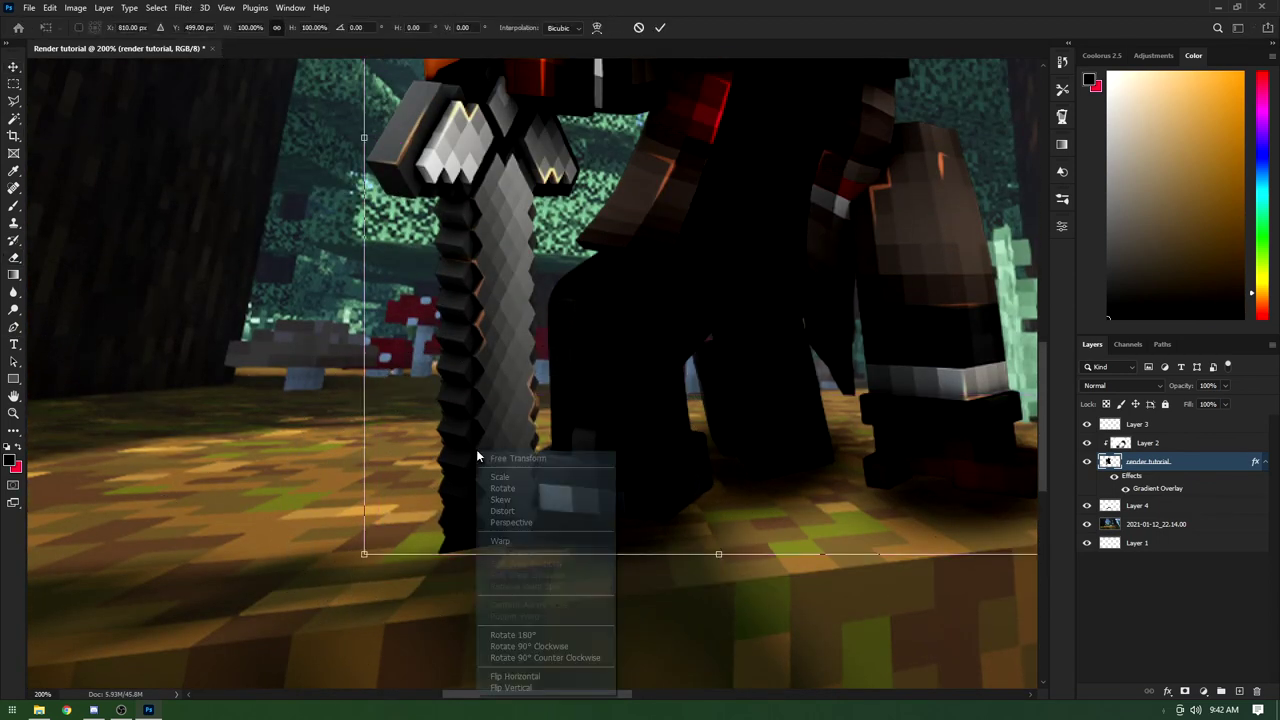
click(500, 541)
drag(452, 546, 440, 559)
click(657, 27)
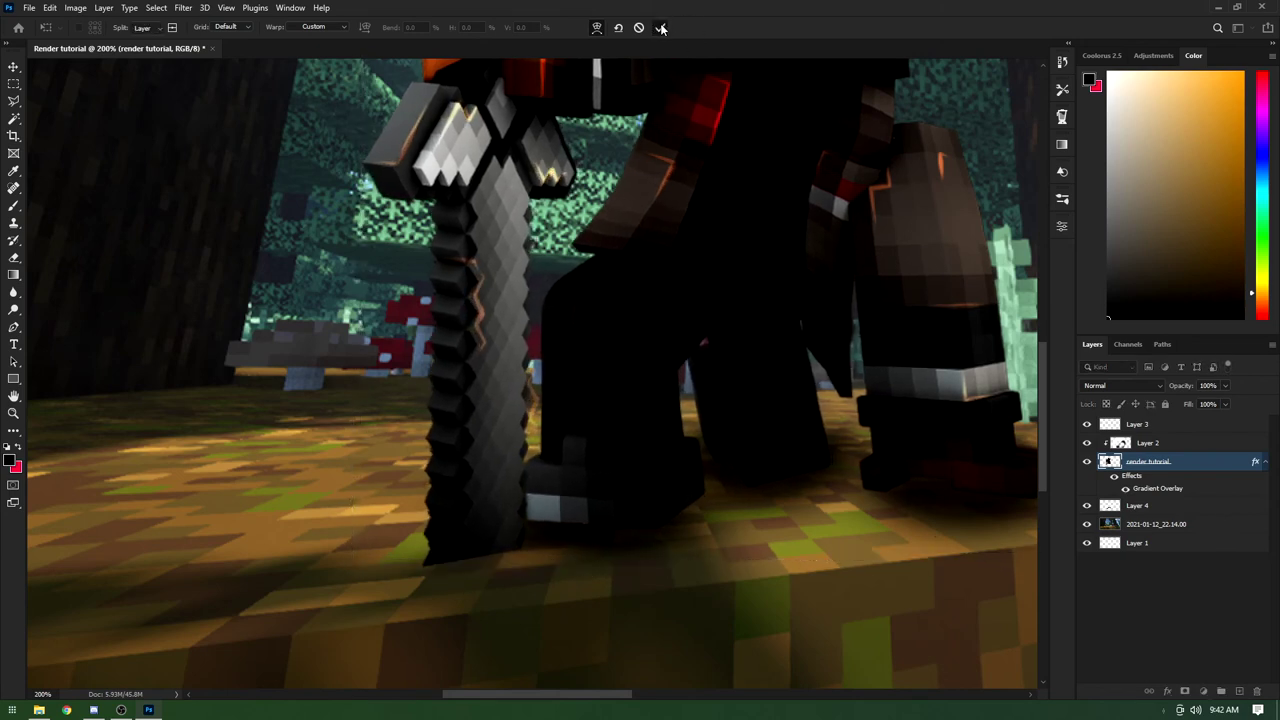
Step: Paint a soft black shadow around the sword's base on a new layer above Layer 4 and lower that layer's opacity
key(ctrl+minus)
key(ctrl+minus)
key(ctrl+minus)
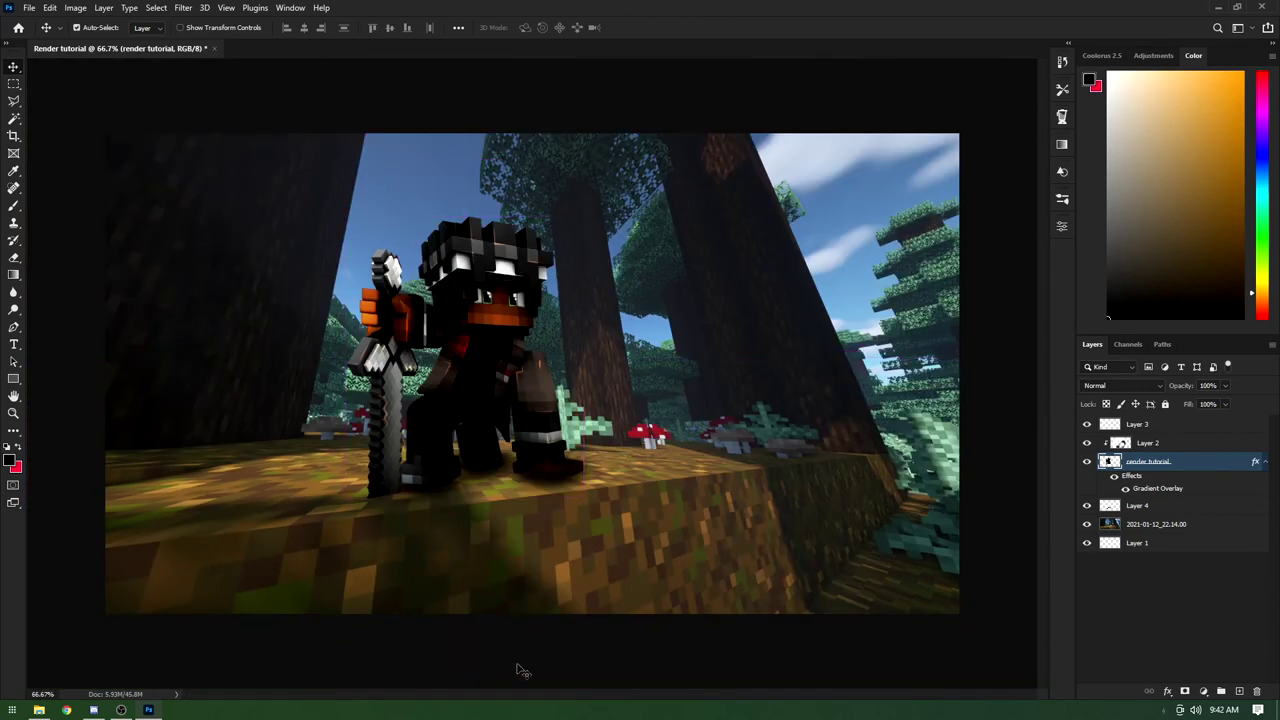
key(ctrl+plus)
key(ctrl+plus)
key(ctrl+plus)
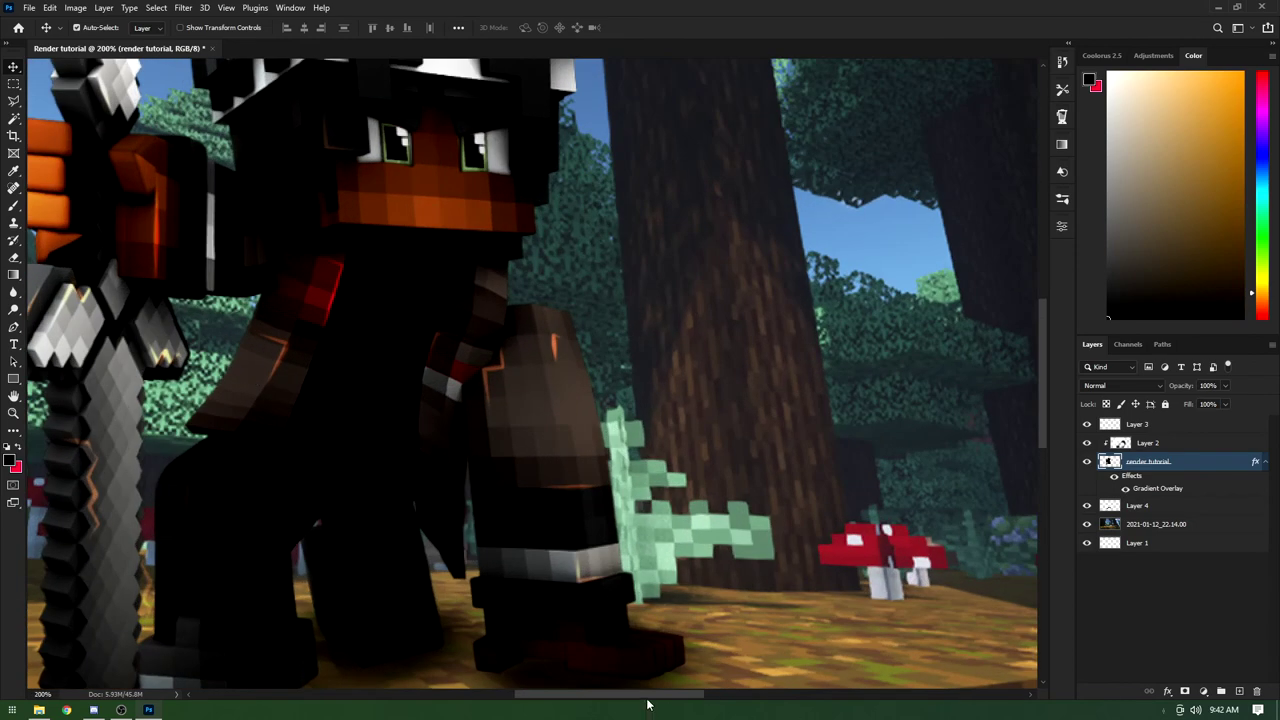
scroll(647, 700, left, 5)
scroll(475, 607, down, 4)
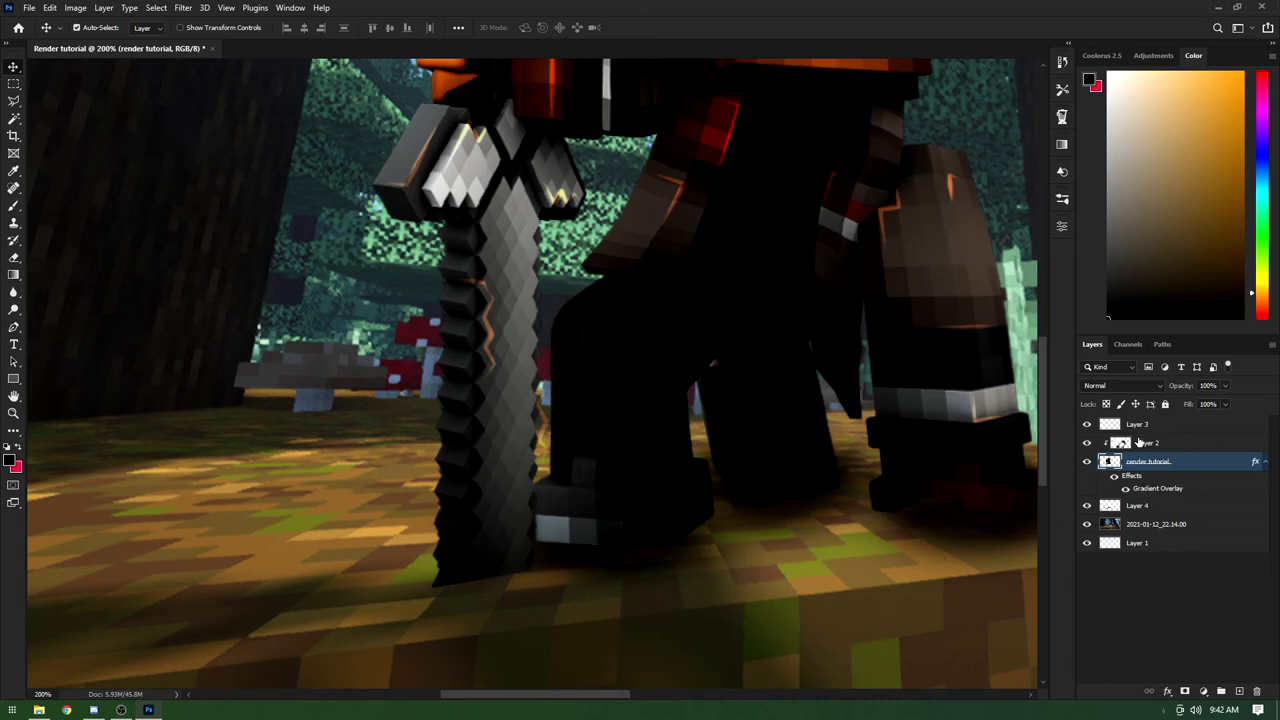
click(1132, 512)
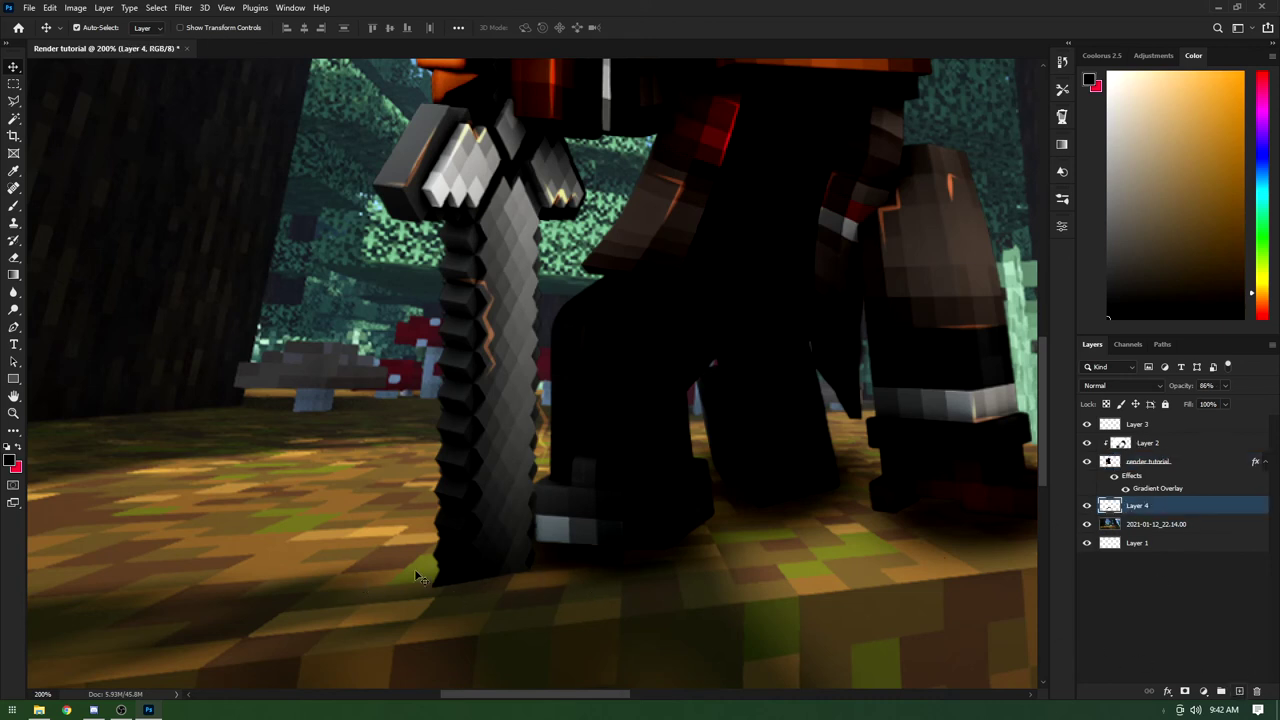
key(b)
mouse_move(478, 586)
mouse_down()
mouse_move(432, 587)
mouse_move(442, 582)
mouse_up()
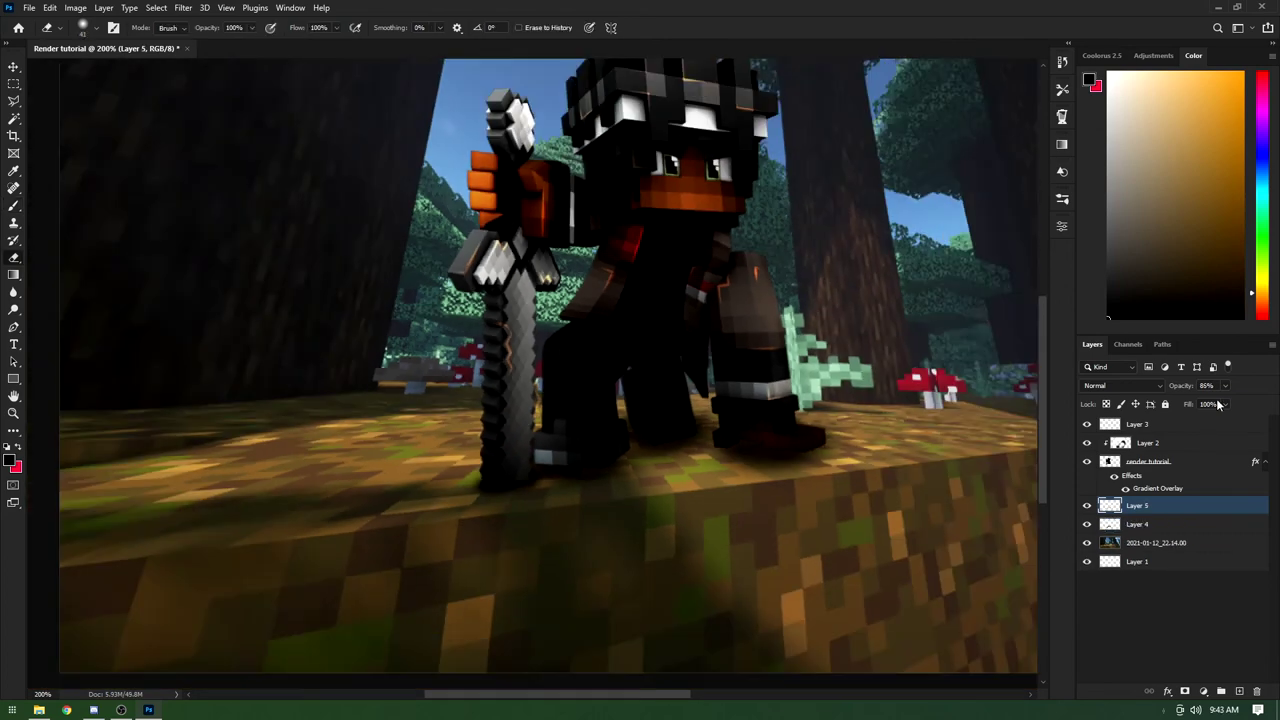
Step: Outline a wide light-beam shape around the character with the Polygonal Lasso, from above the canvas to below the block
key(ctrl+minus)
key(ctrl+minus)
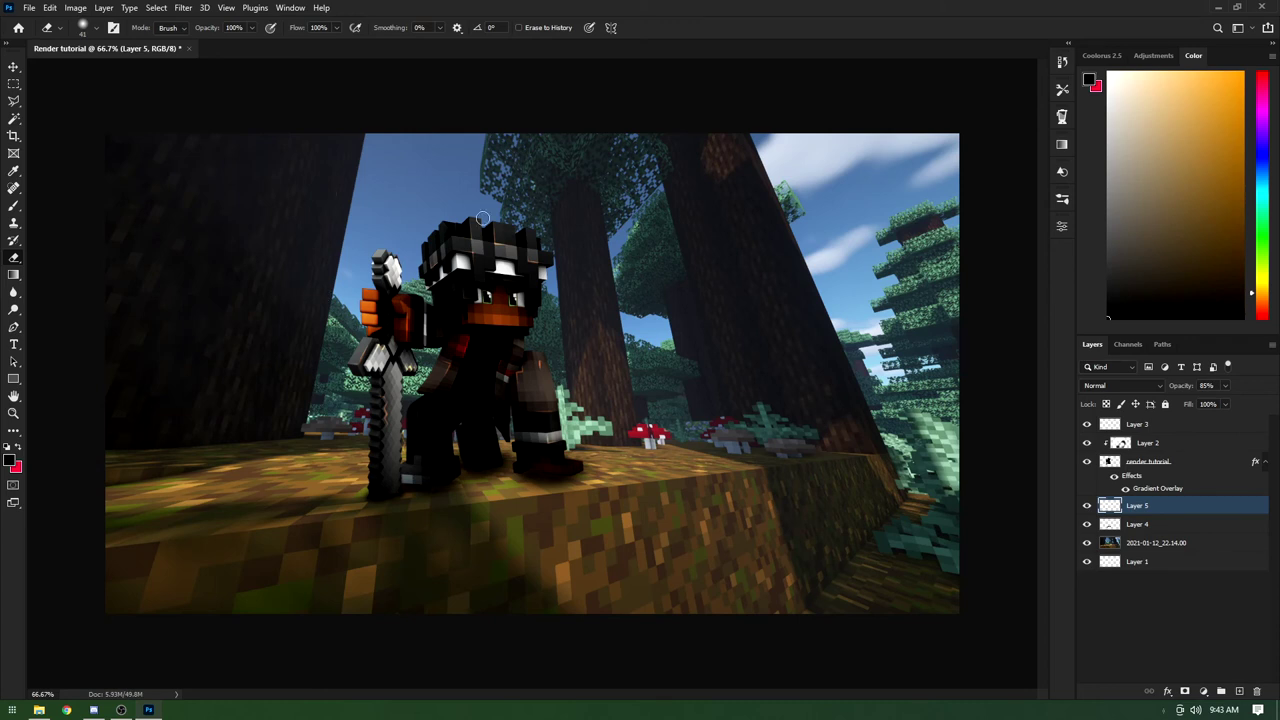
click(11, 106)
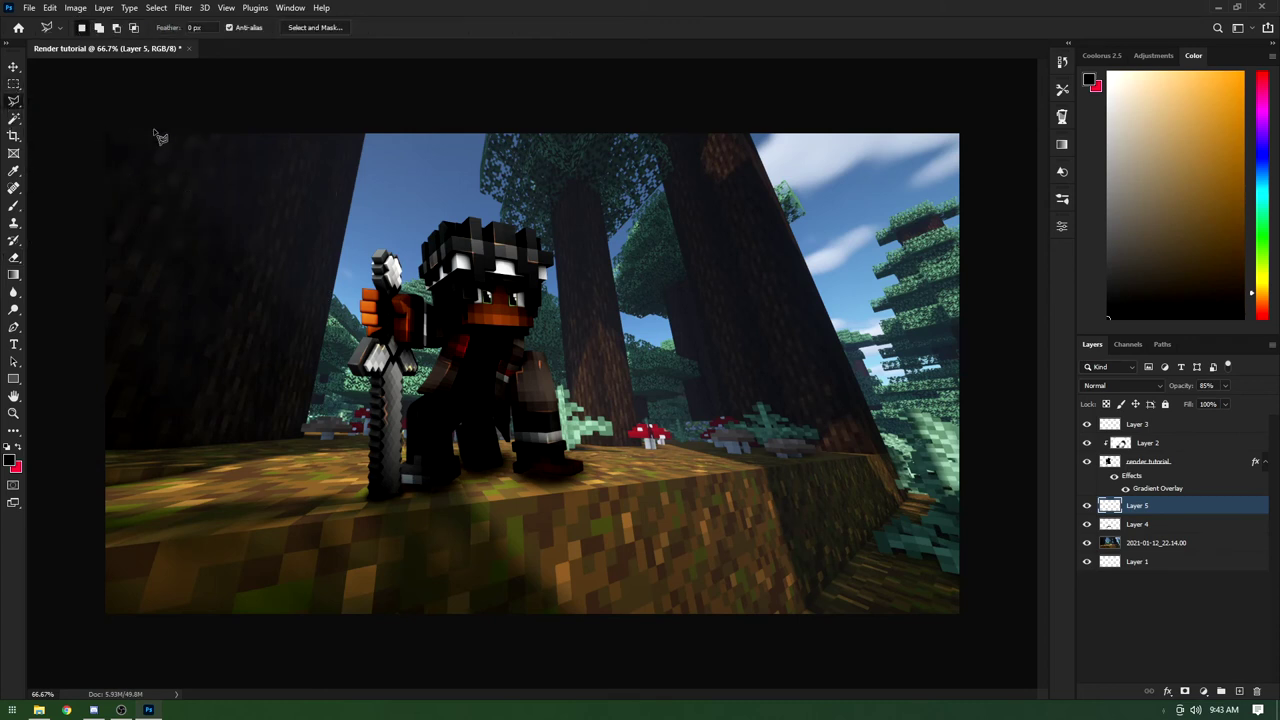
click(293, 87)
click(797, 637)
click(147, 648)
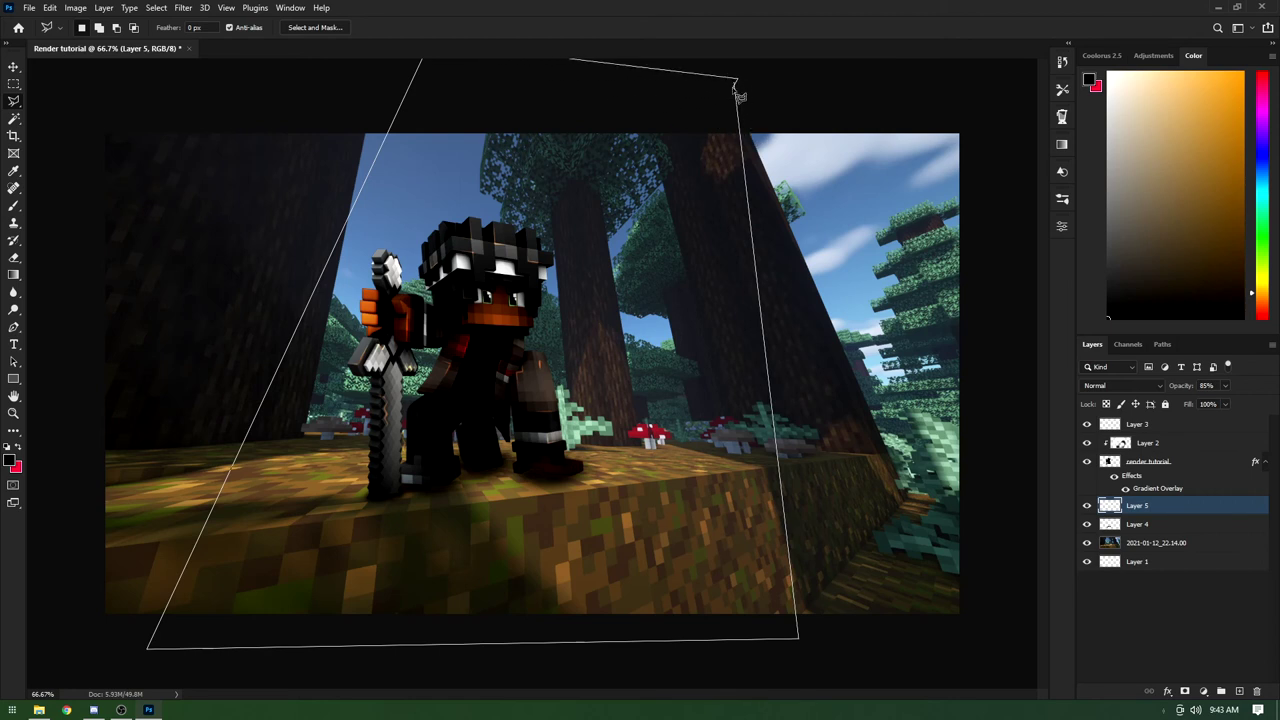
click(741, 93)
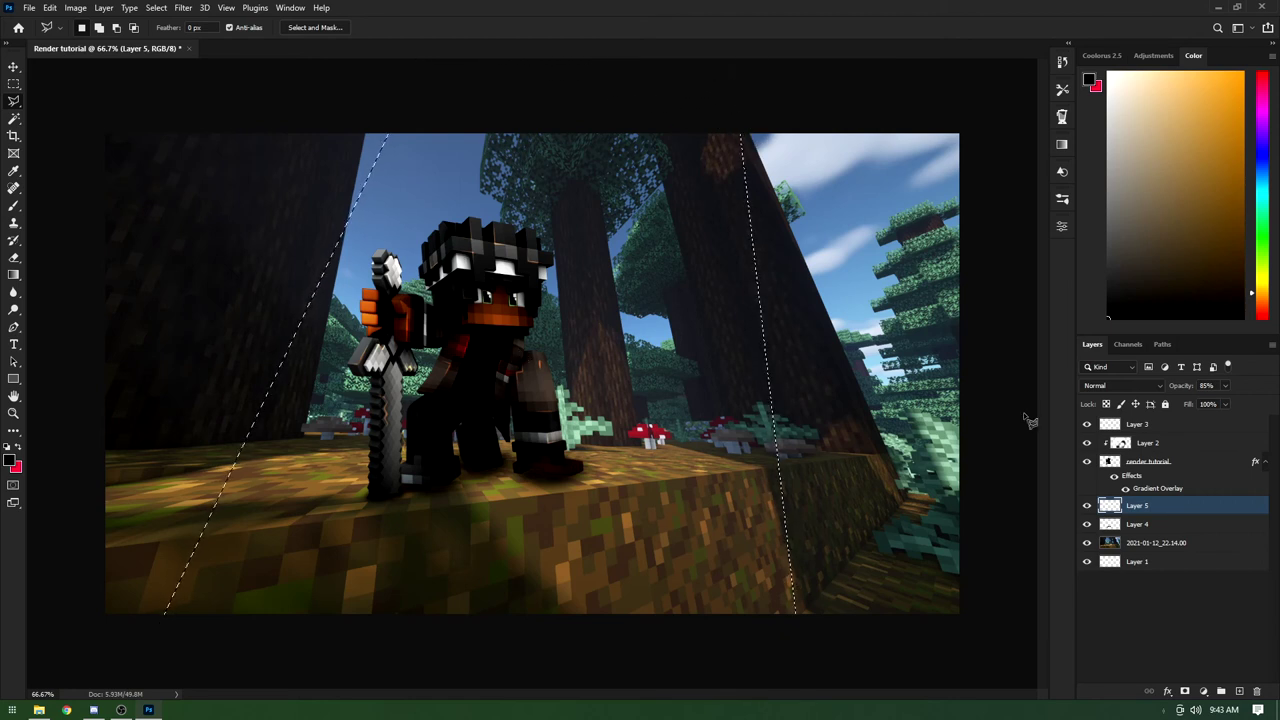
Step: Add a new layer above all others, paint pale yellow light into the beam selection with a soft 601 px brush, and deselect
click(1239, 691)
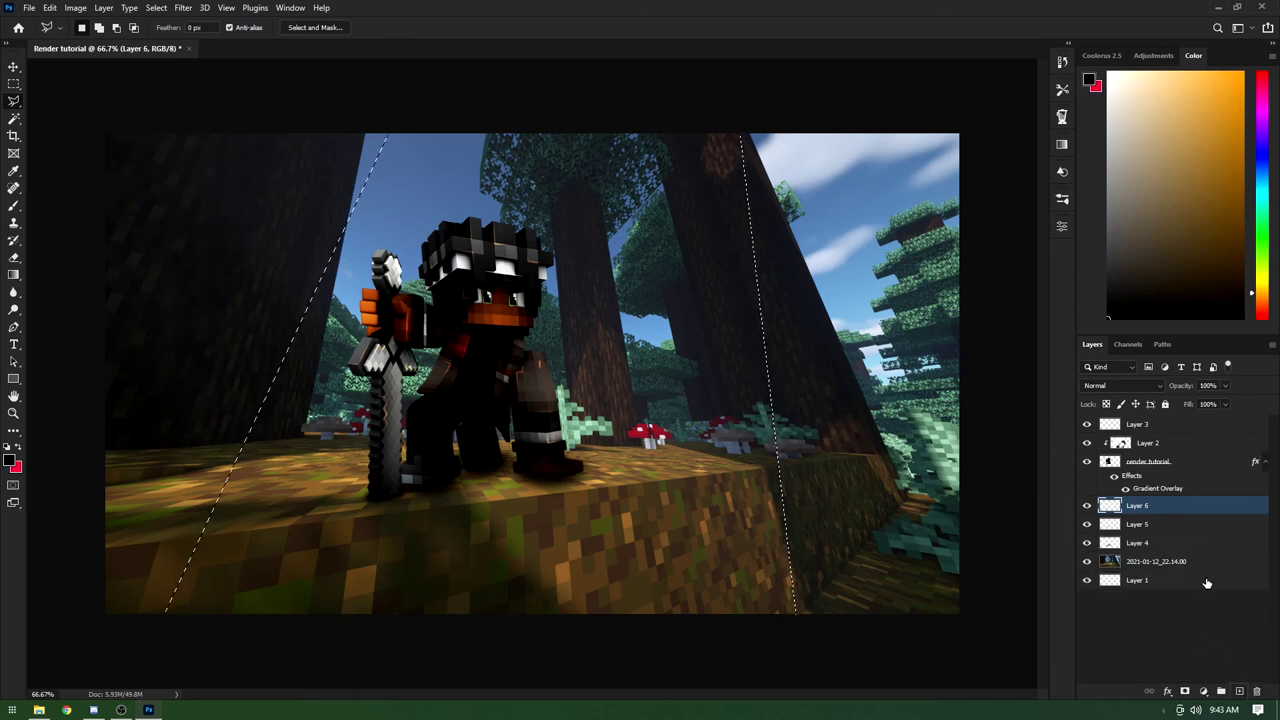
drag(1155, 514, 1140, 421)
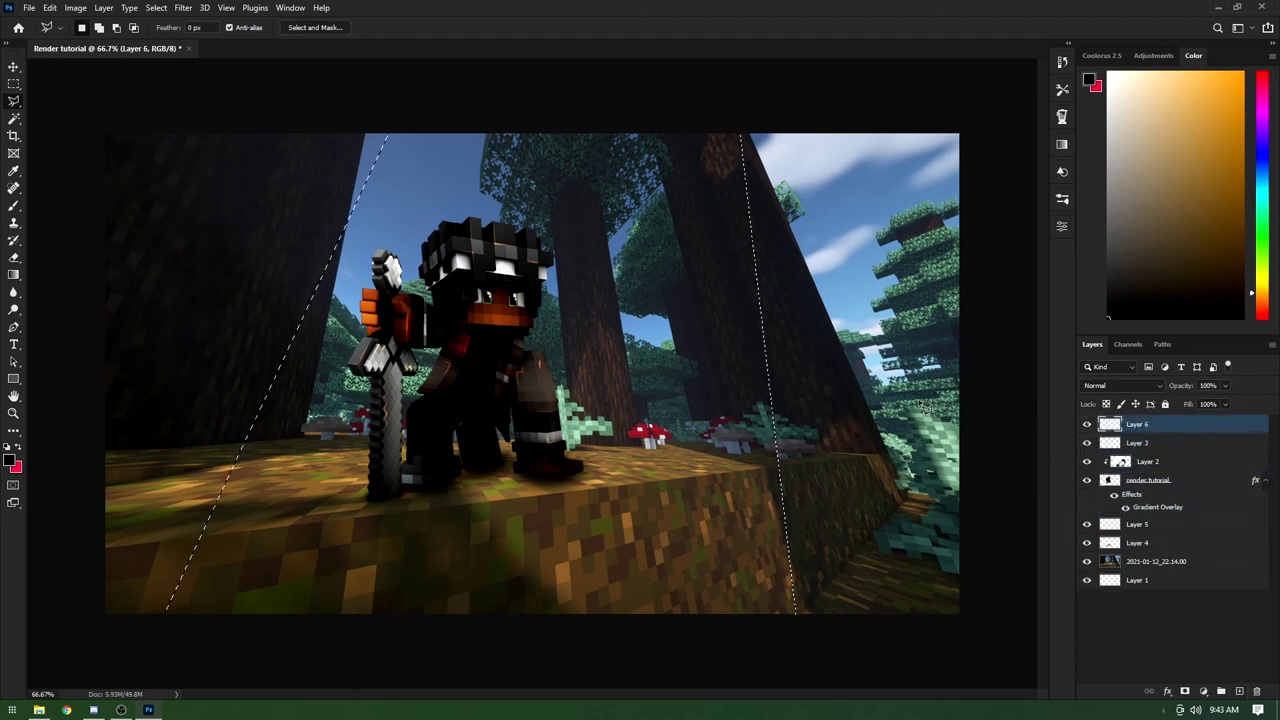
key(b)
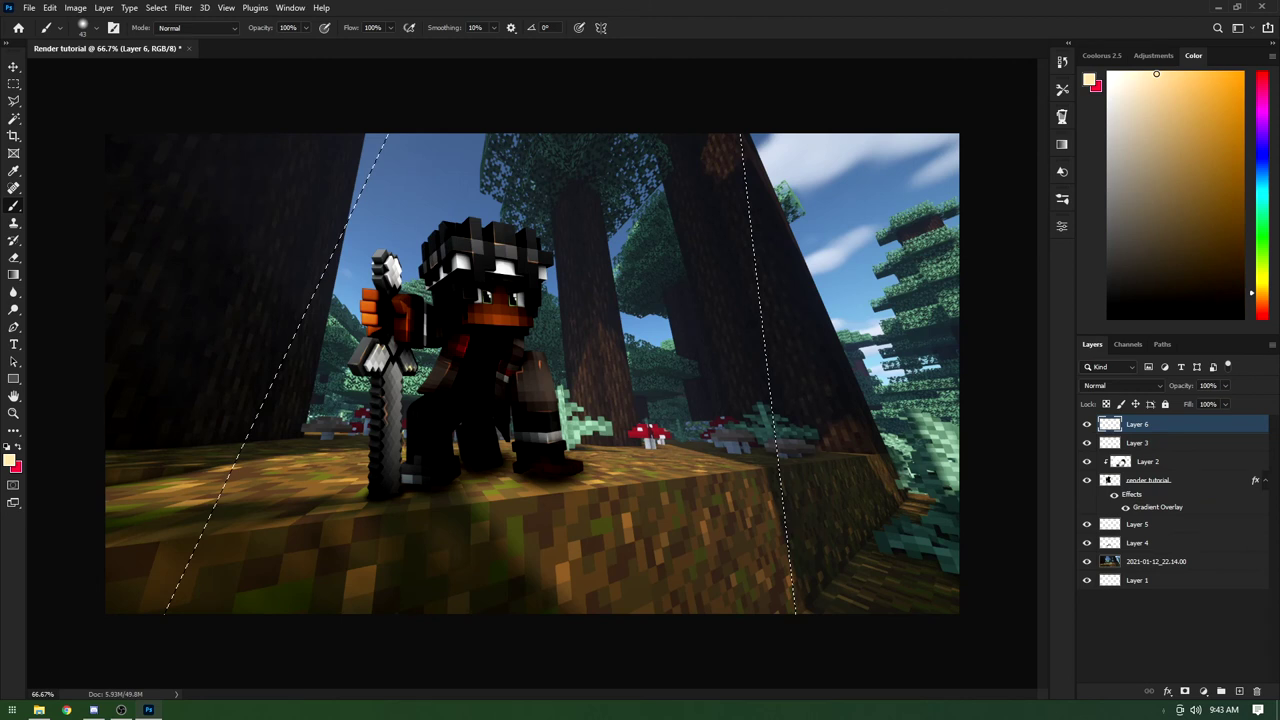
click(1264, 282)
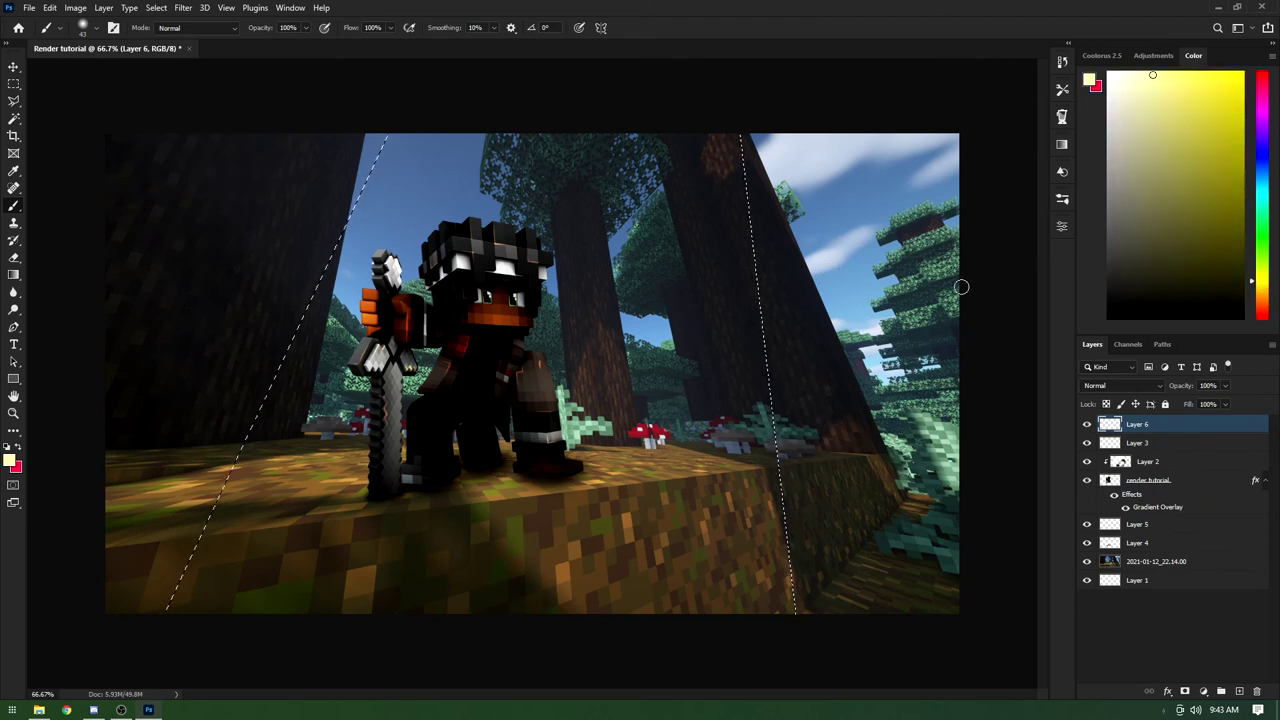
click(1262, 288)
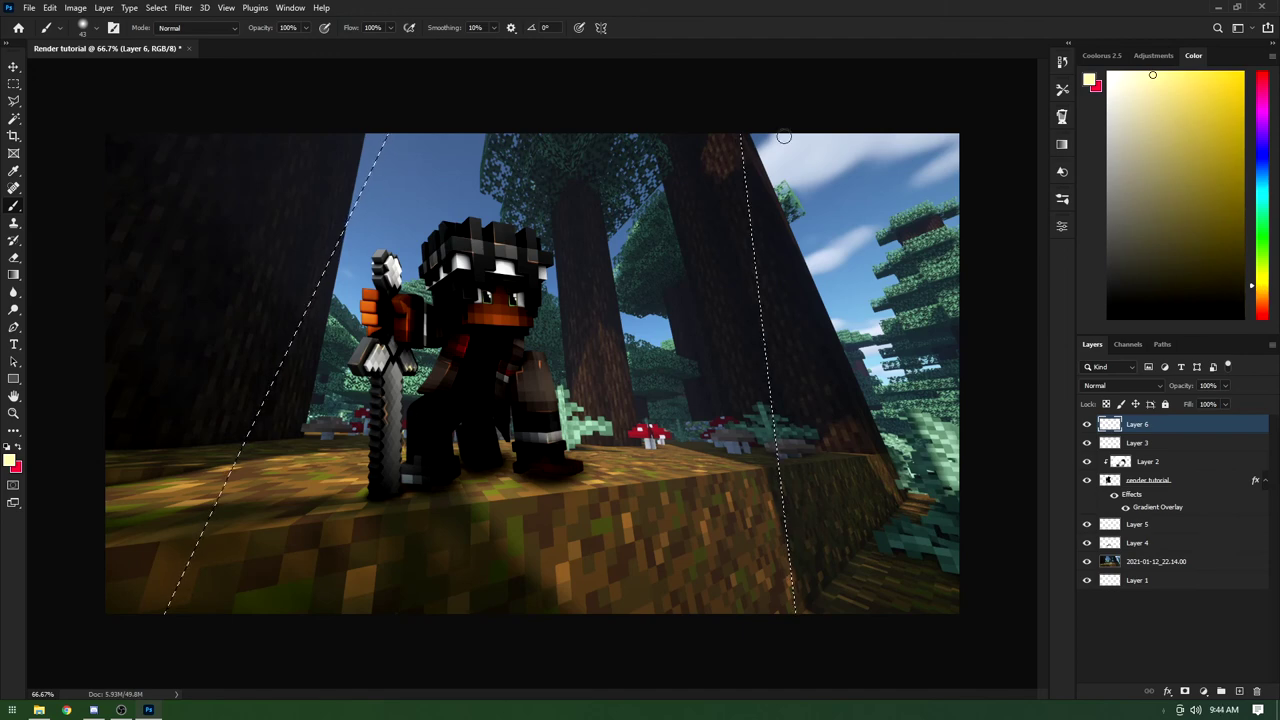
drag(640, 215, 745, 192)
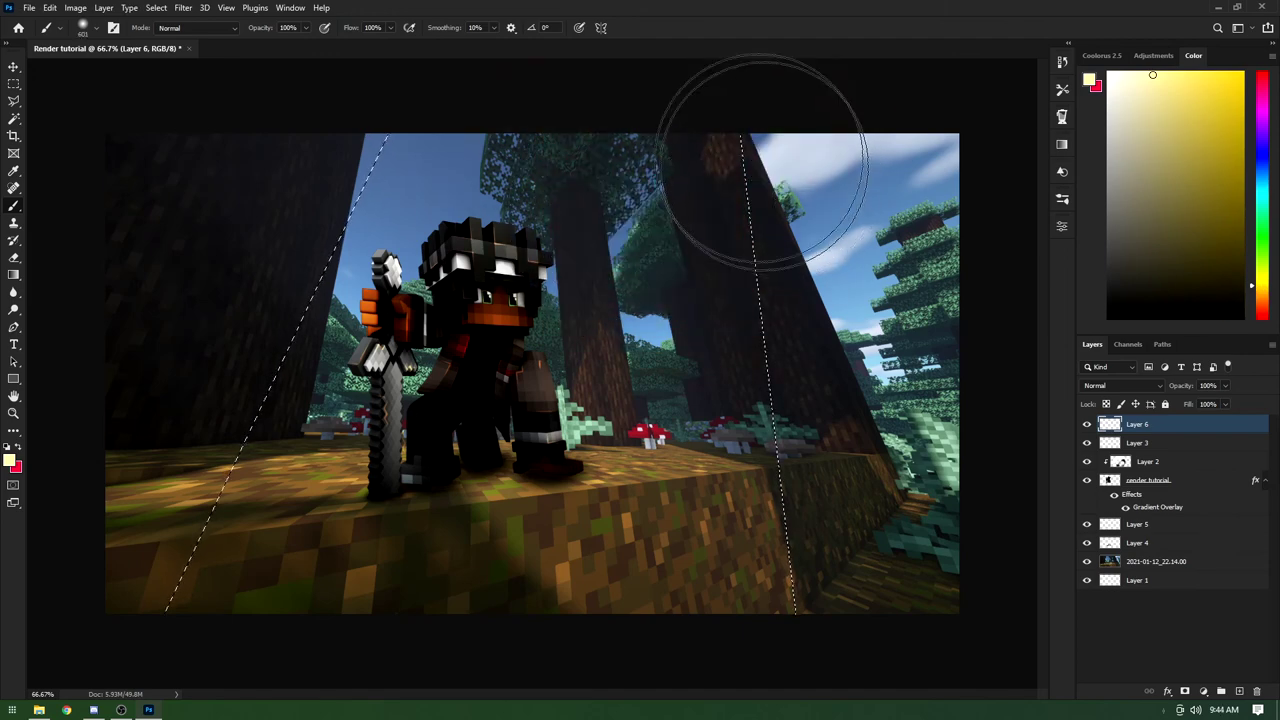
mouse_move(746, 137)
mouse_down()
mouse_move(393, 121)
mouse_move(412, 158)
mouse_move(543, 178)
mouse_move(530, 225)
mouse_move(494, 239)
mouse_move(494, 282)
mouse_move(561, 268)
mouse_move(453, 306)
mouse_move(605, 343)
mouse_move(419, 357)
mouse_move(683, 373)
mouse_move(498, 381)
mouse_move(472, 398)
mouse_move(494, 400)
mouse_move(436, 410)
mouse_move(277, 402)
mouse_move(394, 402)
mouse_move(696, 365)
mouse_move(466, 374)
mouse_up()
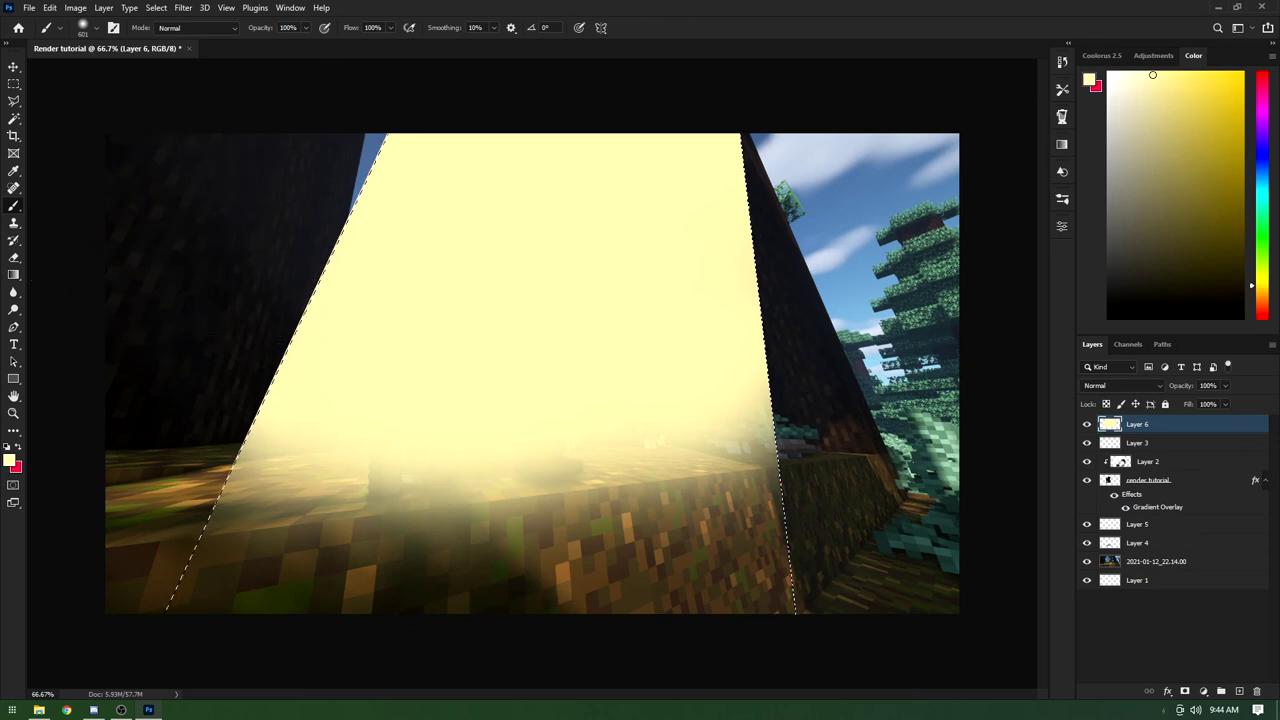
key(l)
right_click(411, 257)
click(445, 262)
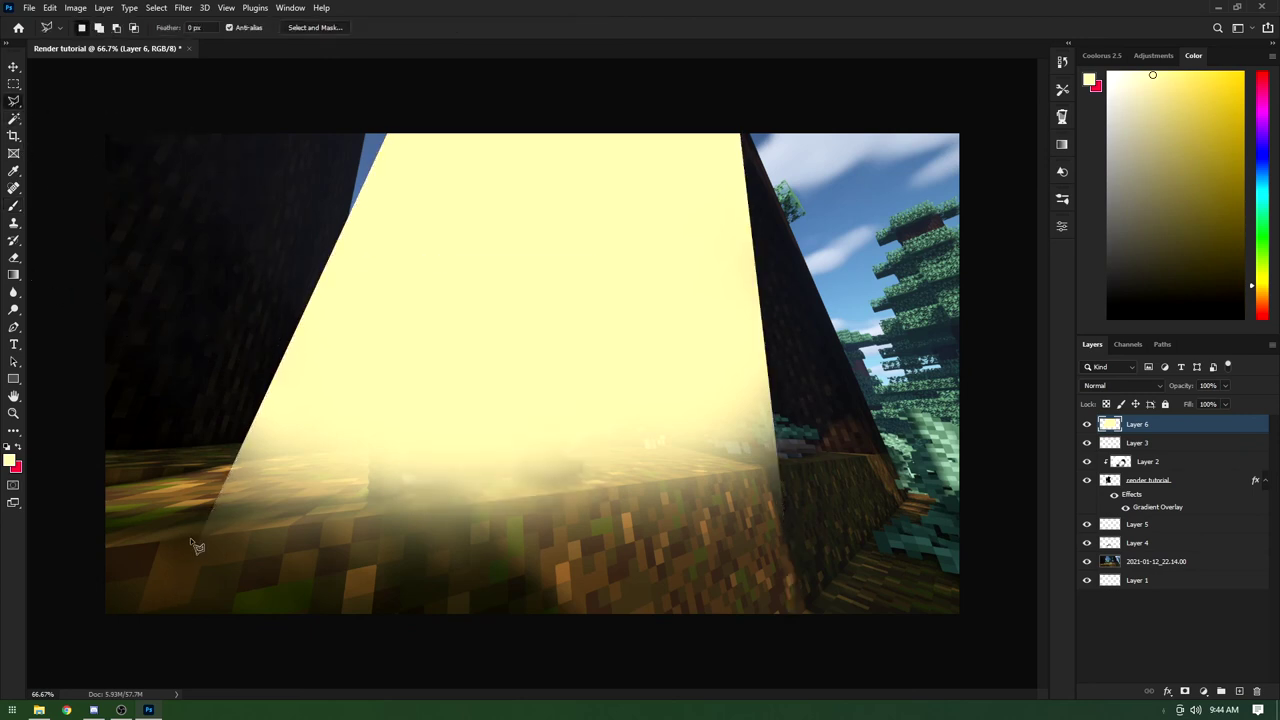
Step: Outline the block's front face with the Polygonal Lasso and erase the yellow light that spills onto it from Layer 6
click(192, 539)
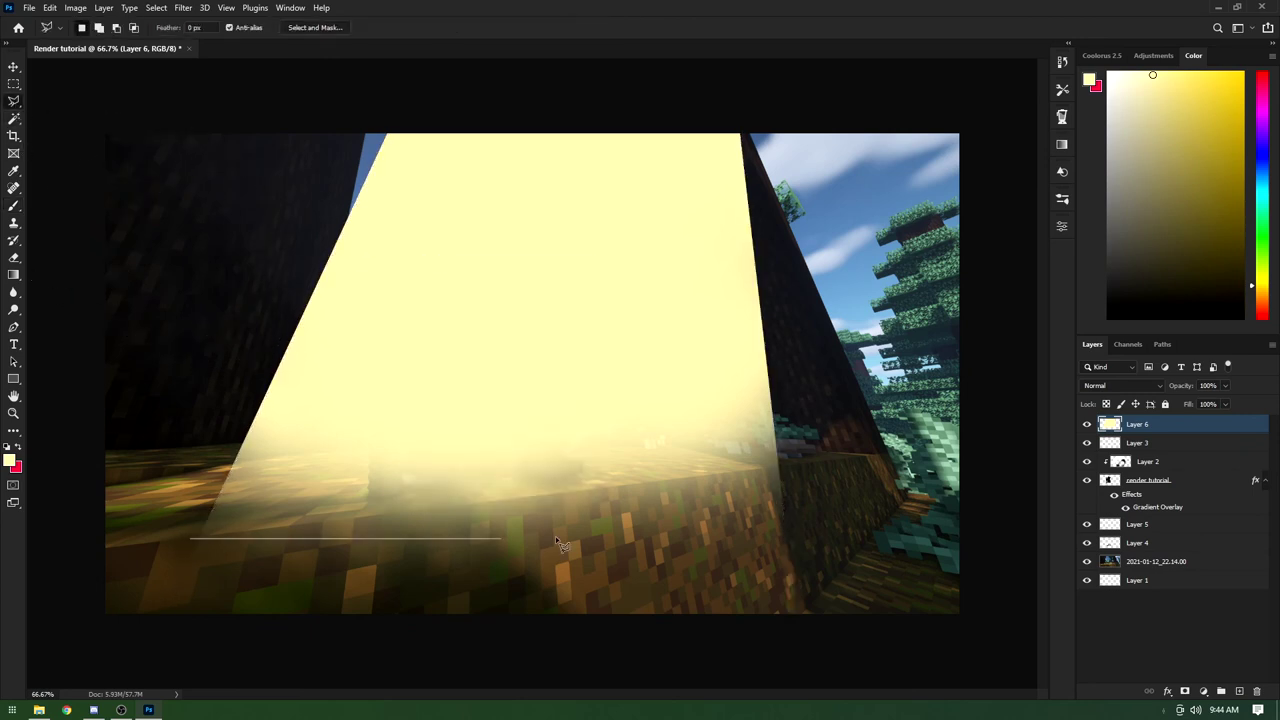
click(785, 468)
click(894, 660)
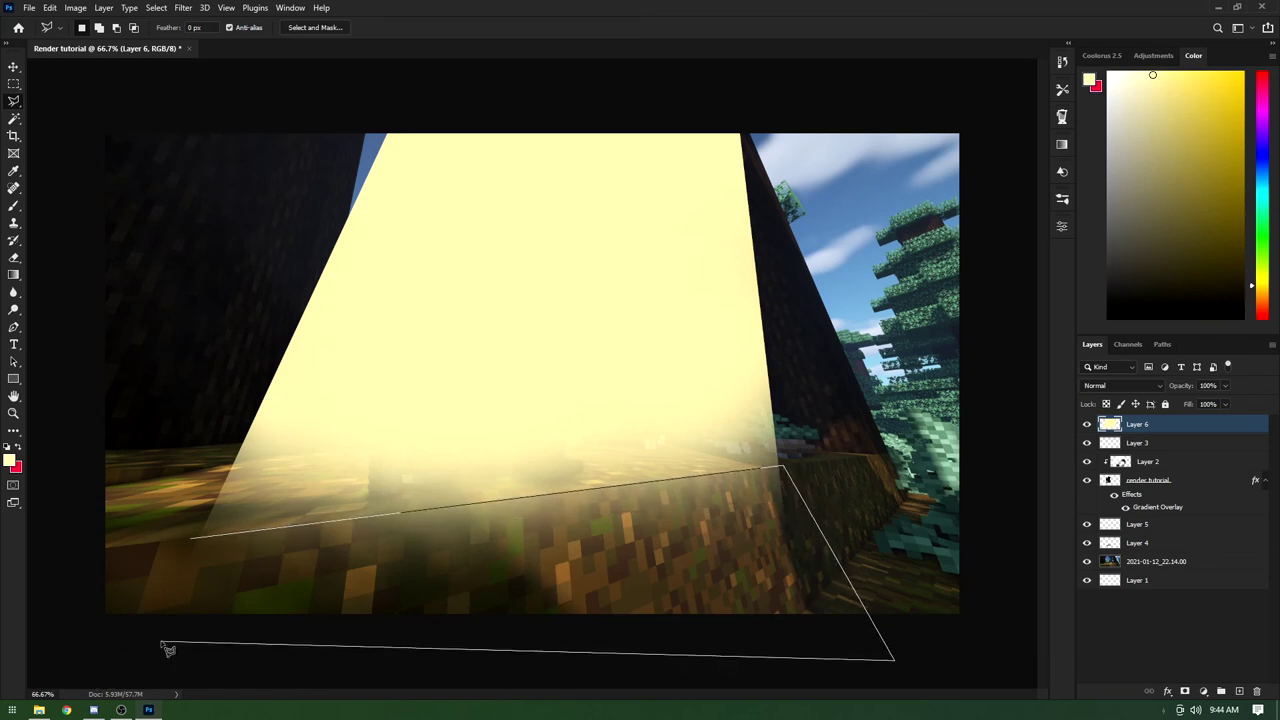
click(162, 640)
click(190, 538)
key(e)
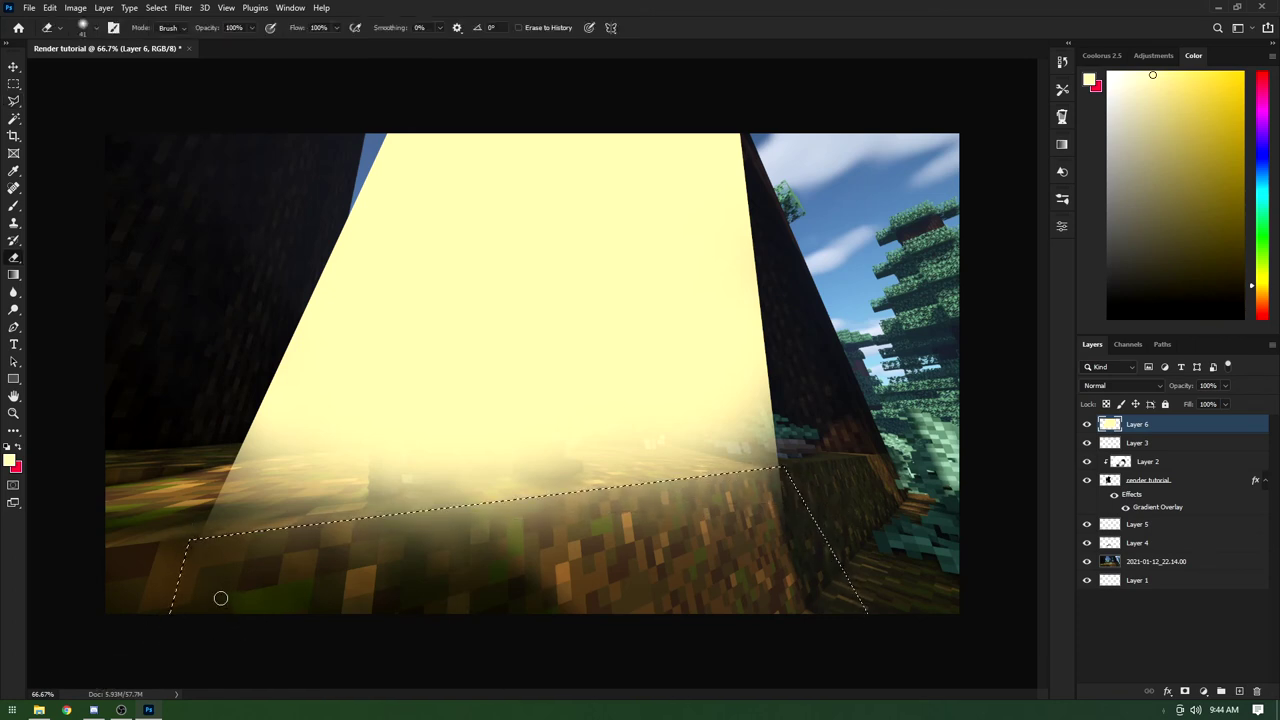
mouse_move(200, 600)
mouse_down()
mouse_move(465, 620)
mouse_move(450, 528)
mouse_move(107, 543)
mouse_up()
key(m)
right_click(566, 552)
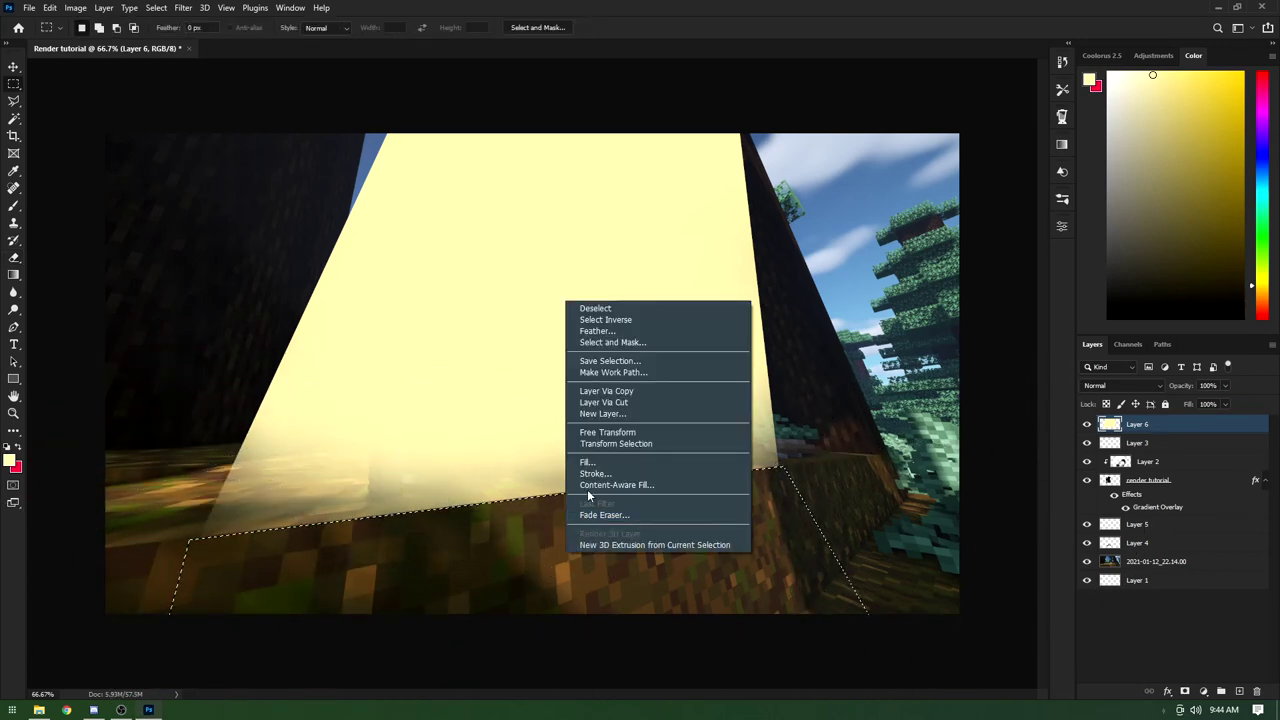
key(Escape)
Step: Paint a soft black shadow along the upper edge of the block's front face on a new layer beneath Layer 6, and deselect
key(b)
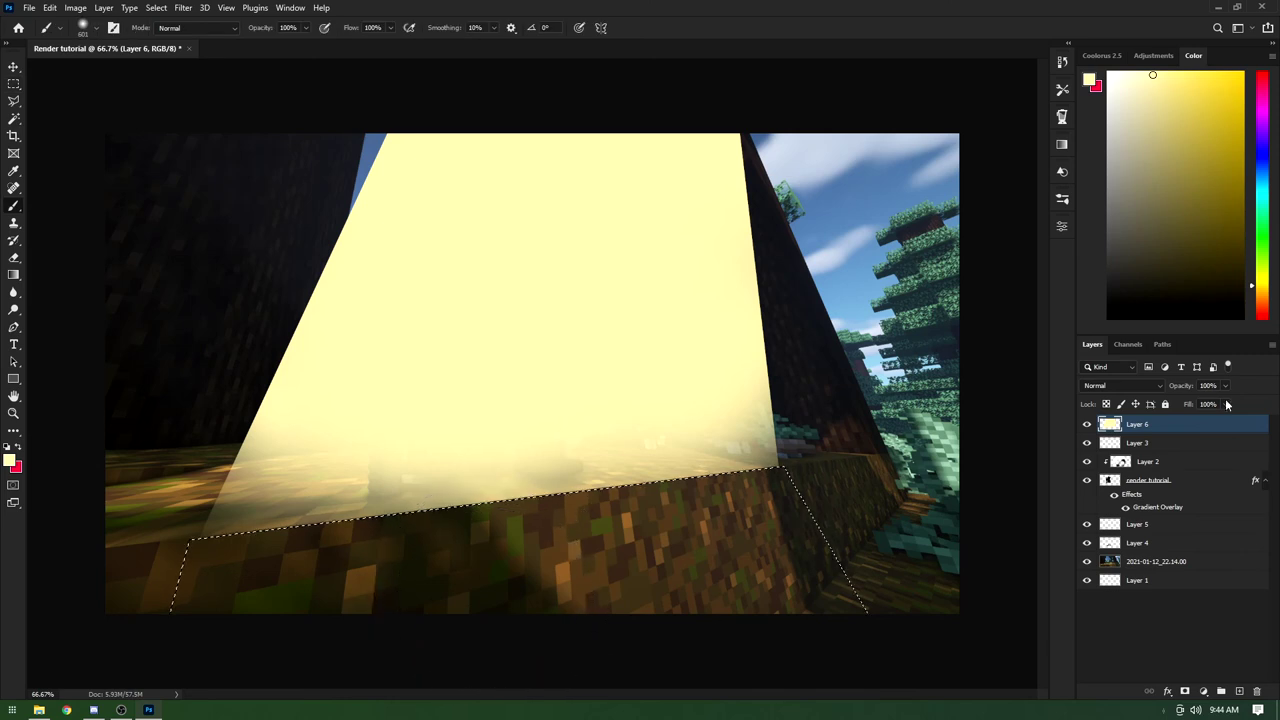
click(1239, 691)
drag(1137, 424, 1137, 446)
click(1108, 318)
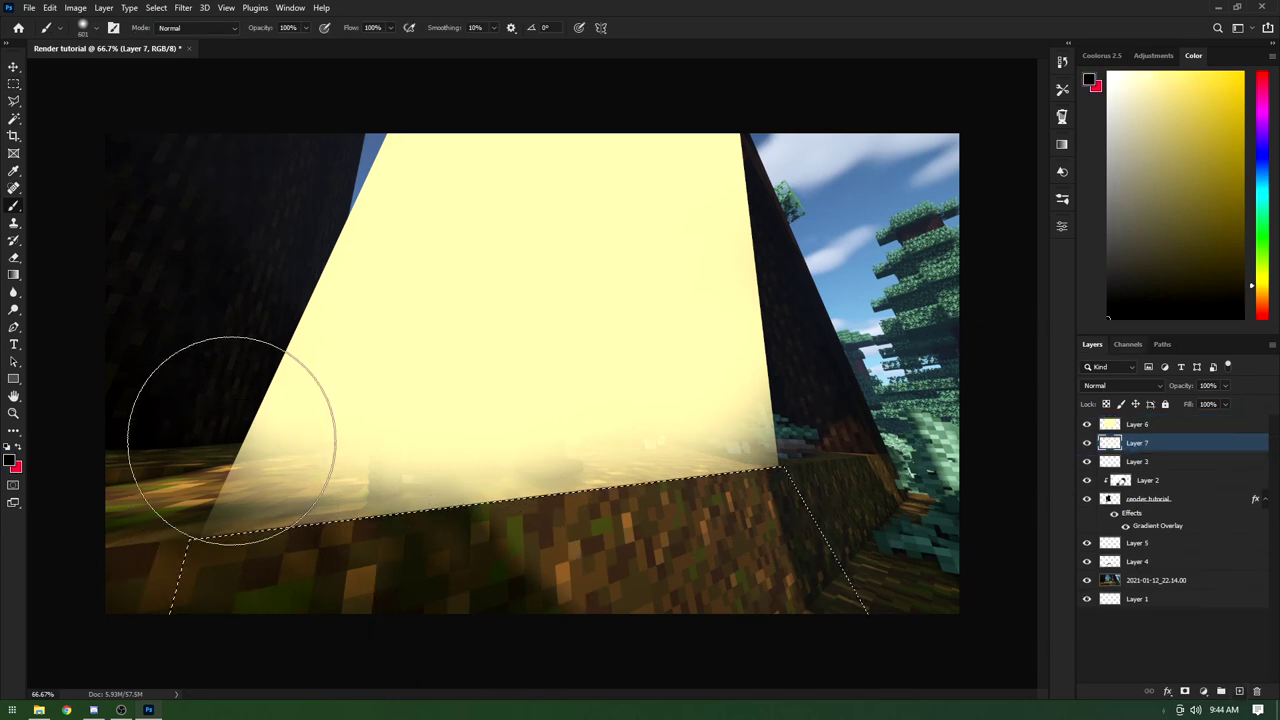
drag(576, 400, 371, 386)
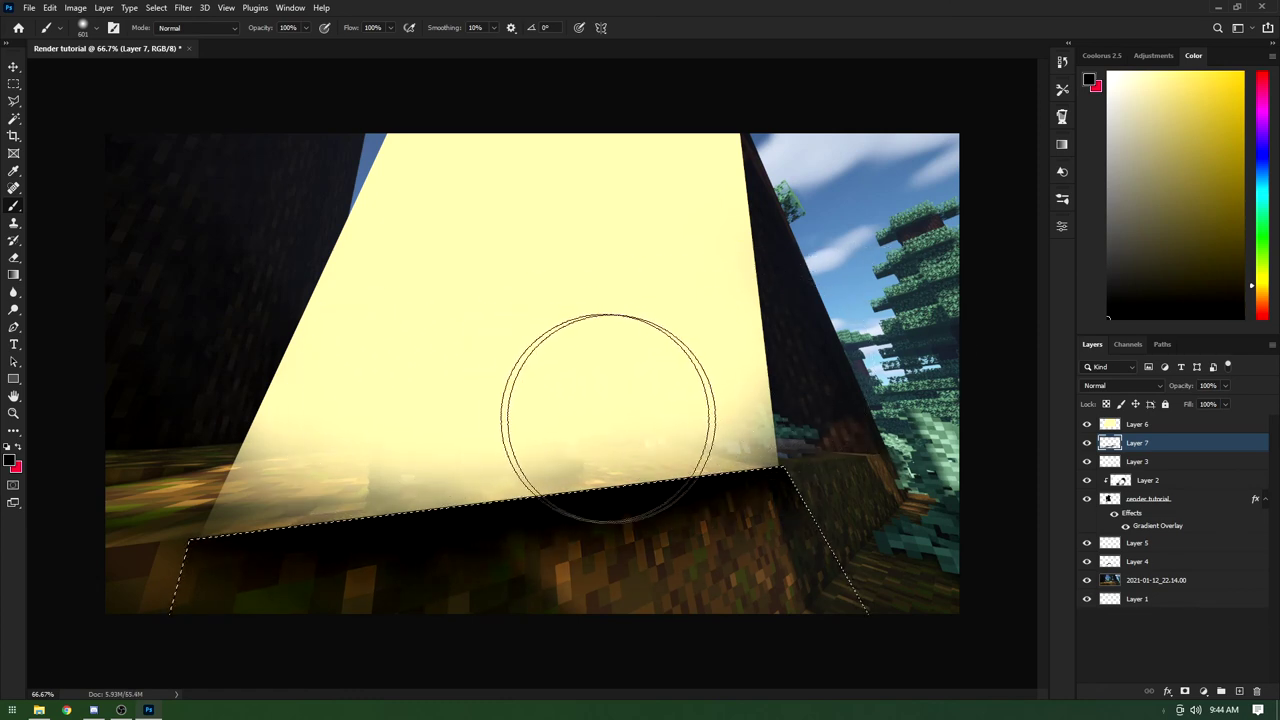
key(m)
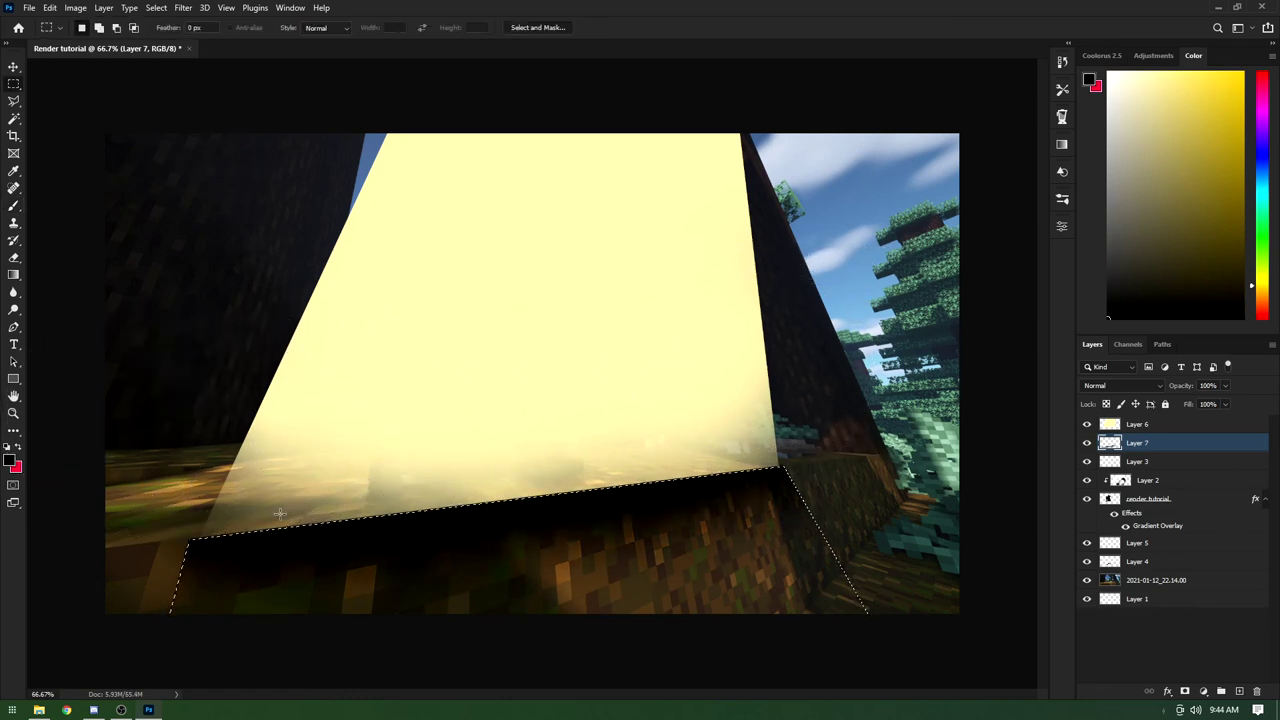
right_click(283, 264)
click(324, 269)
Step: Scale the block-face shadow on Layer 7 to 111.43% and warp its outer corner to follow the block's upper edge
key(ctrl+t)
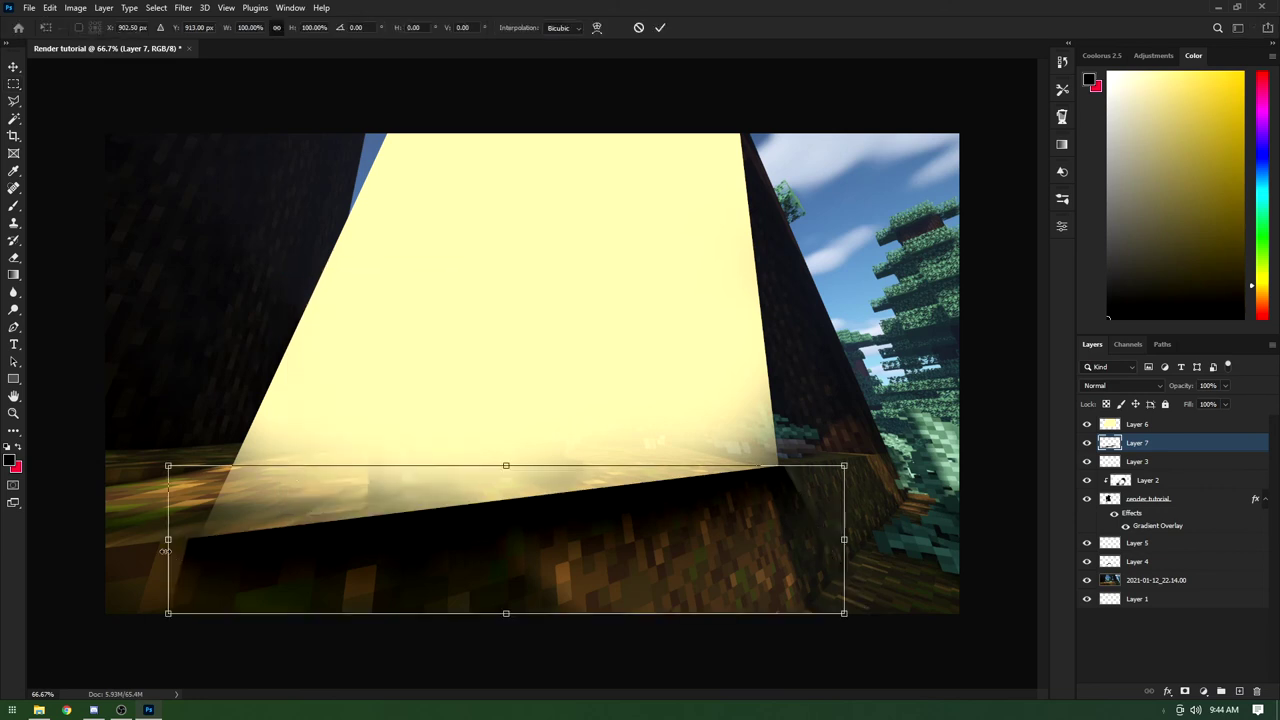
drag(153, 541, 91, 541)
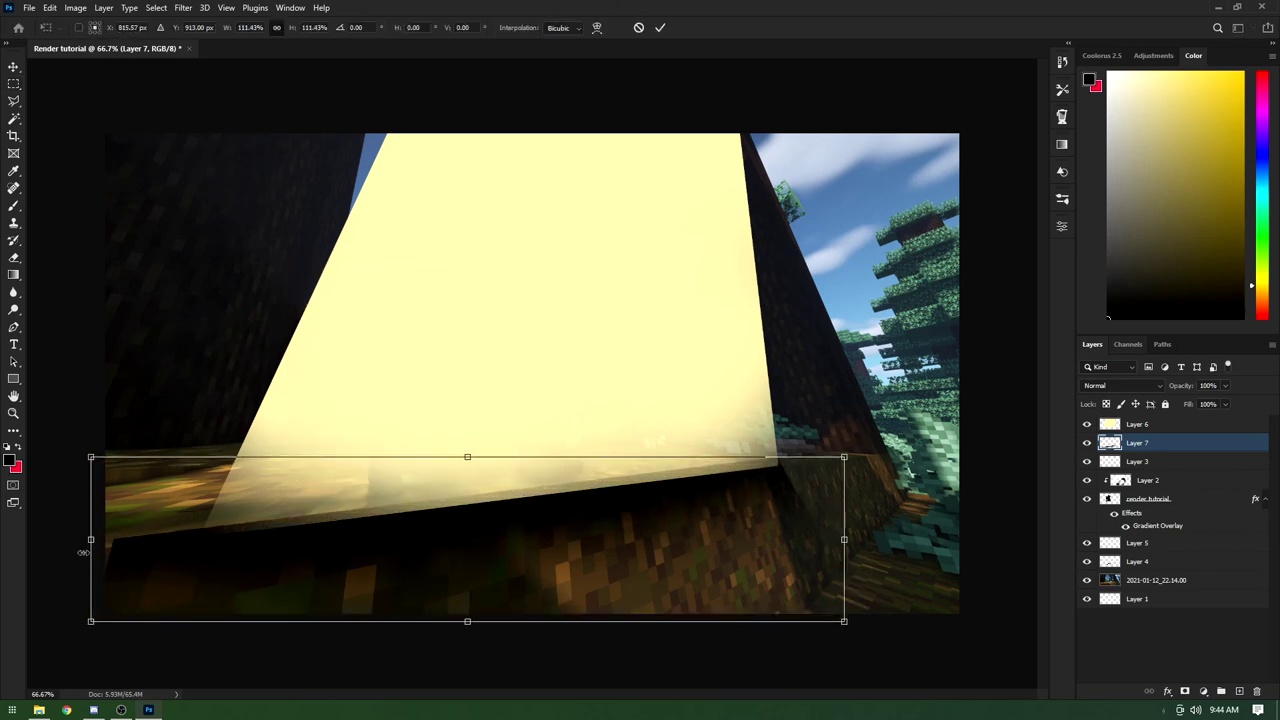
right_click(227, 560)
click(255, 404)
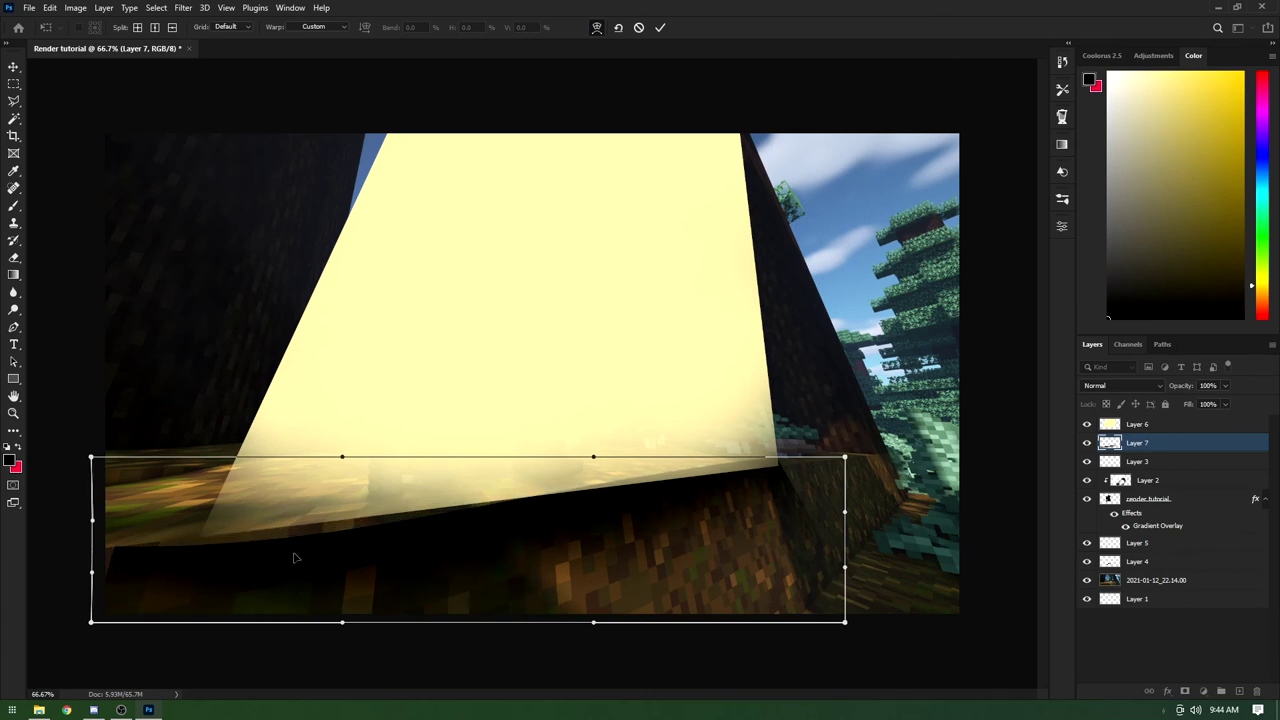
drag(107, 553, 93, 560)
key(Return)
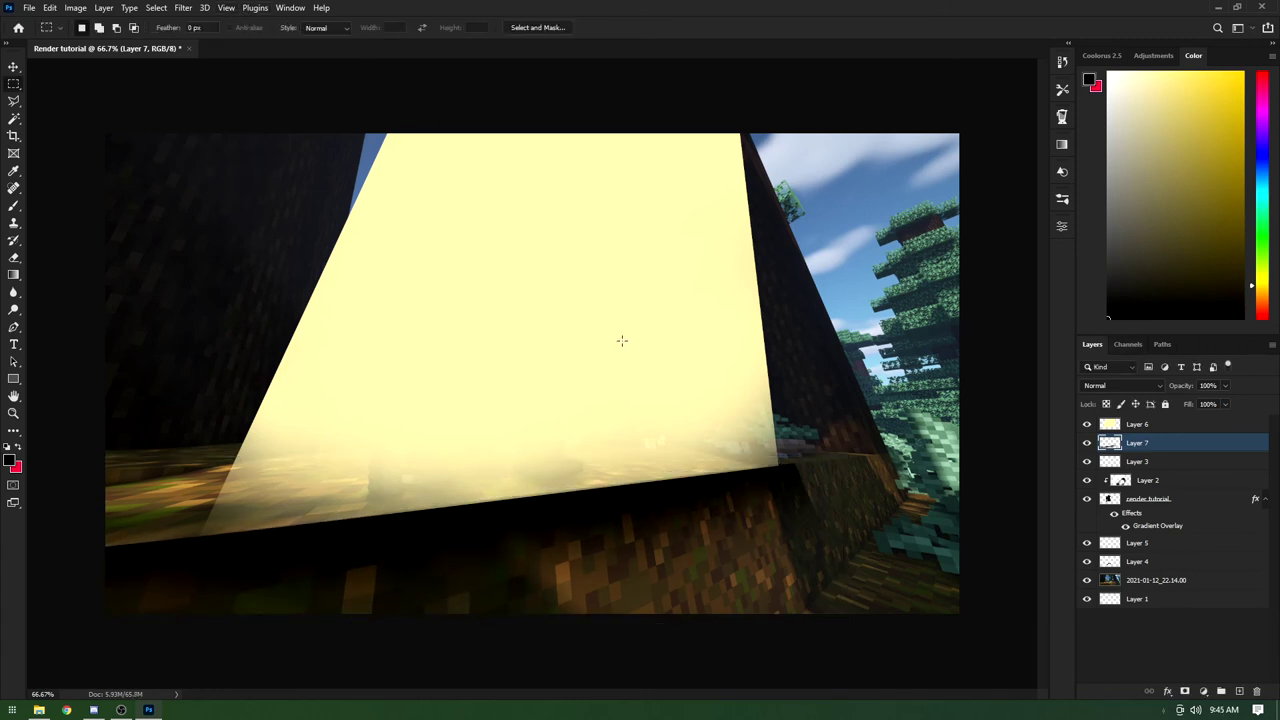
Step: Apply a Gaussian Blur of about 5 pixels to the Layer 7 shadow and lower its opacity to about 45%
click(183, 8)
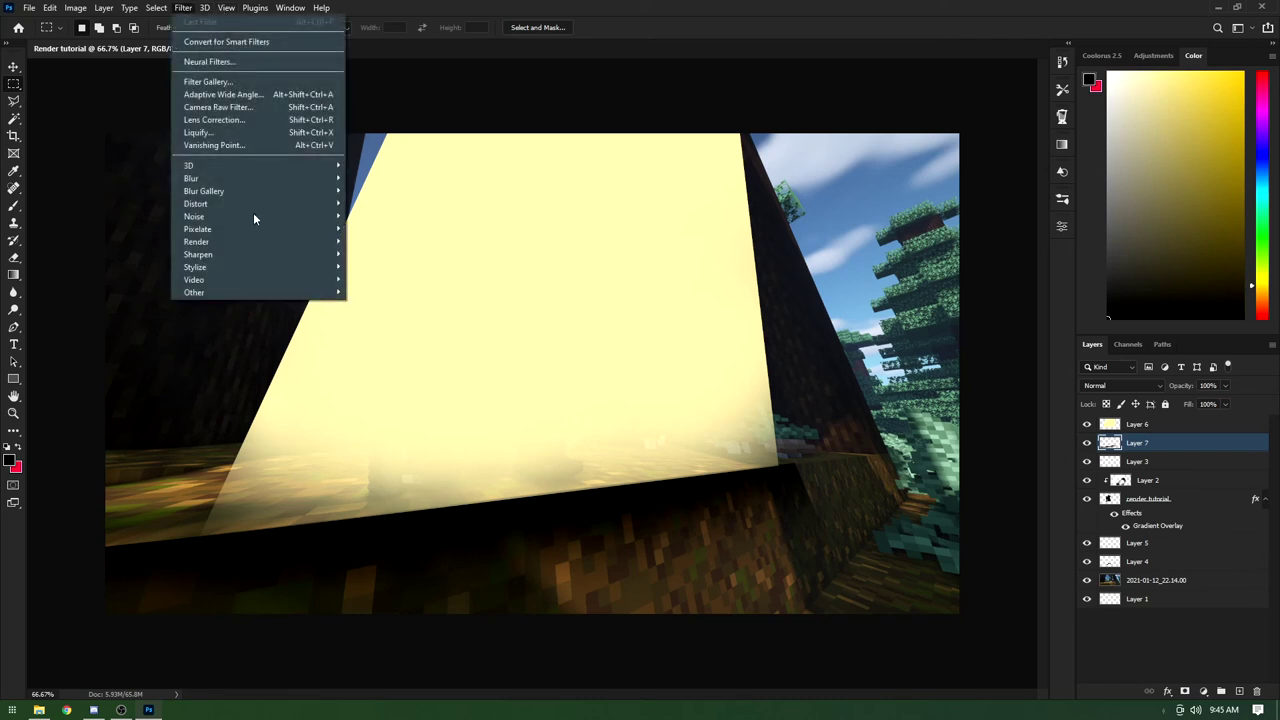
mouse_move(193, 180)
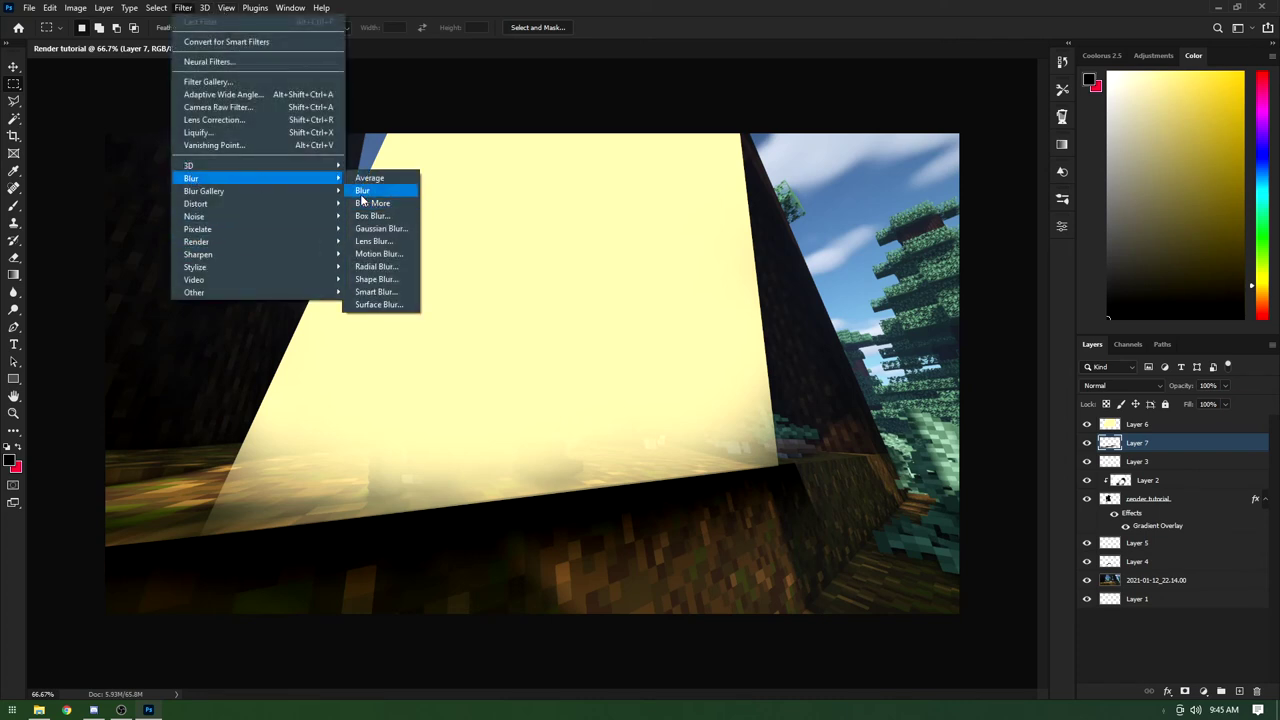
click(380, 229)
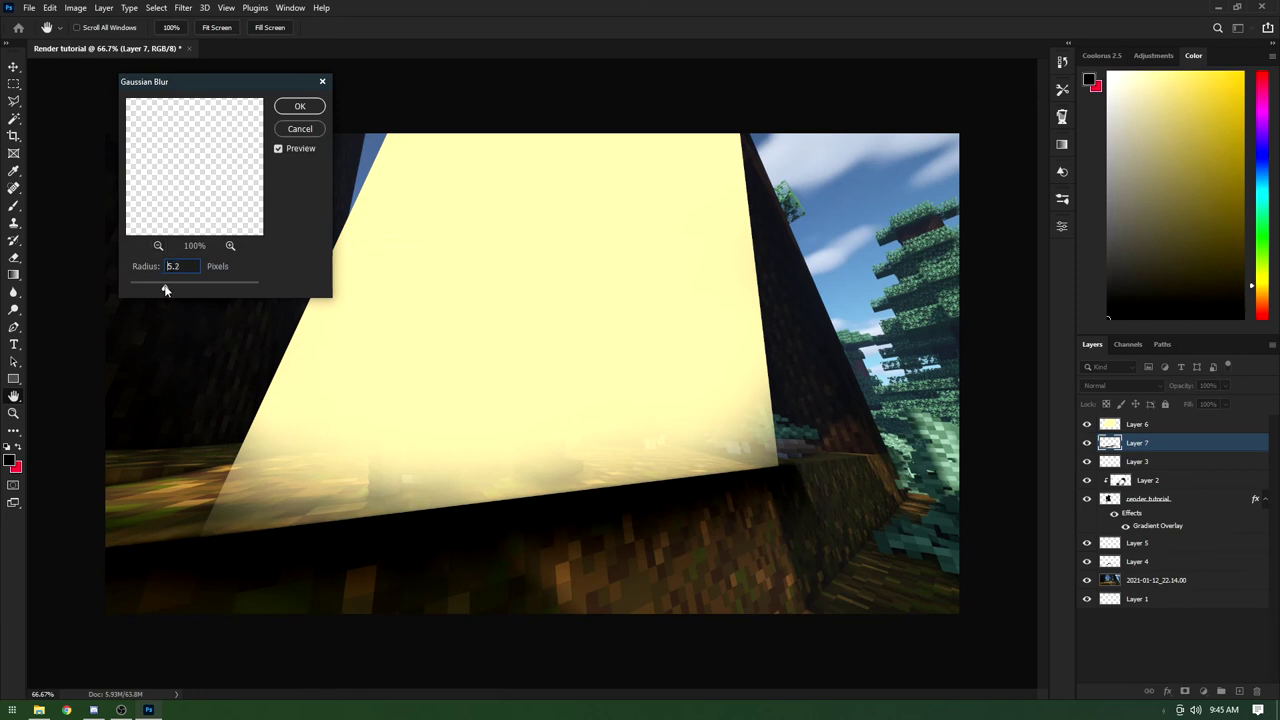
click(313, 108)
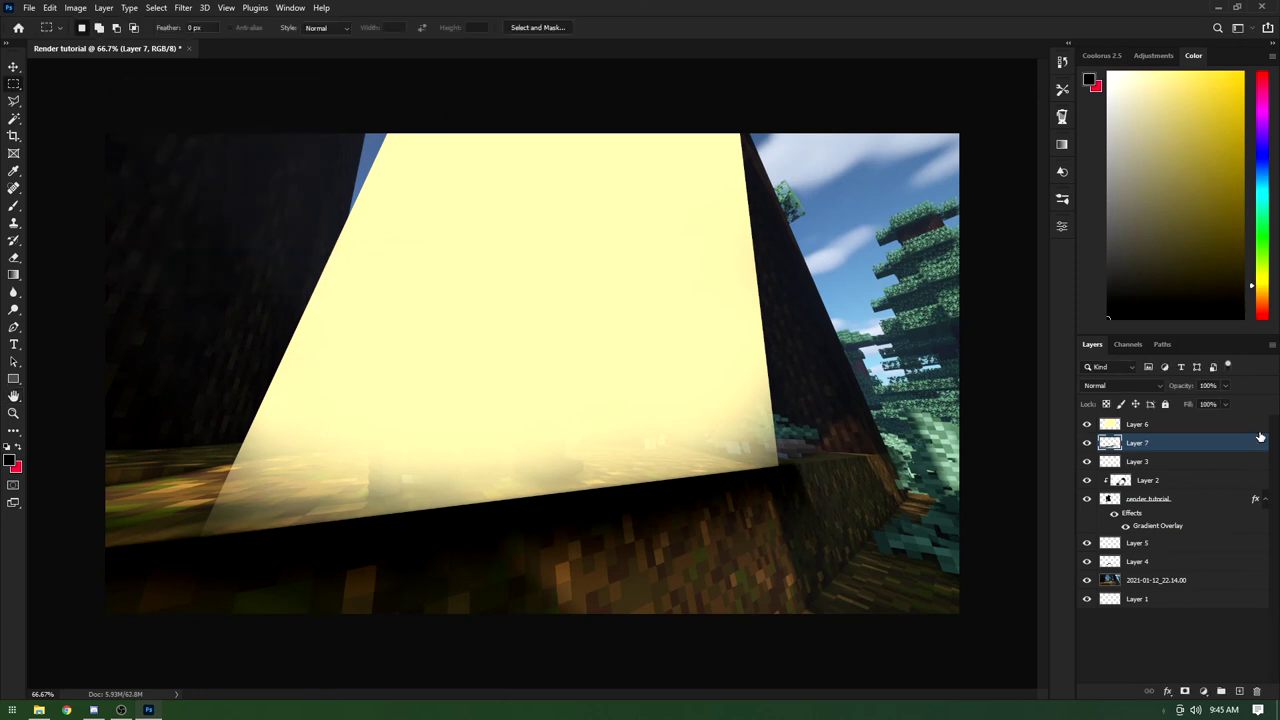
click(1226, 386)
drag(1227, 404, 1205, 405)
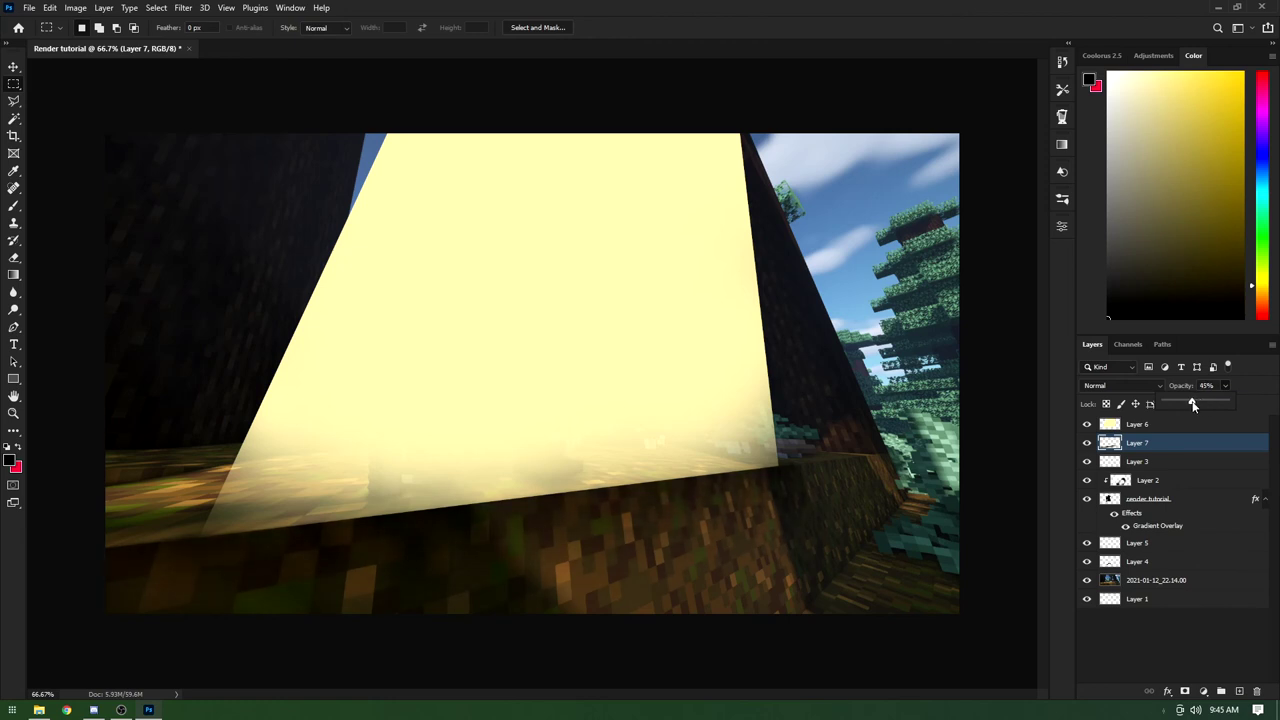
Step: Soften the yellow light beam on Layer 6 with a Gaussian Blur of 13.9 pixels
key(alt+])
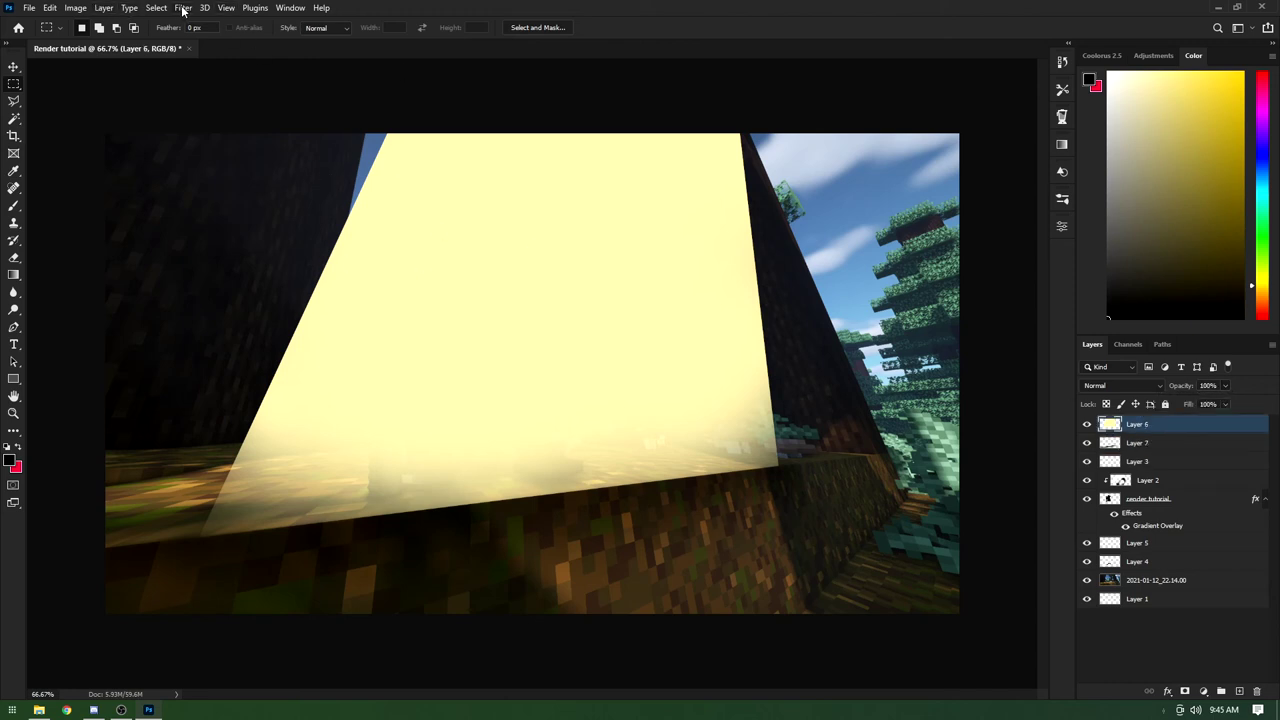
click(183, 10)
click(185, 9)
click(185, 9)
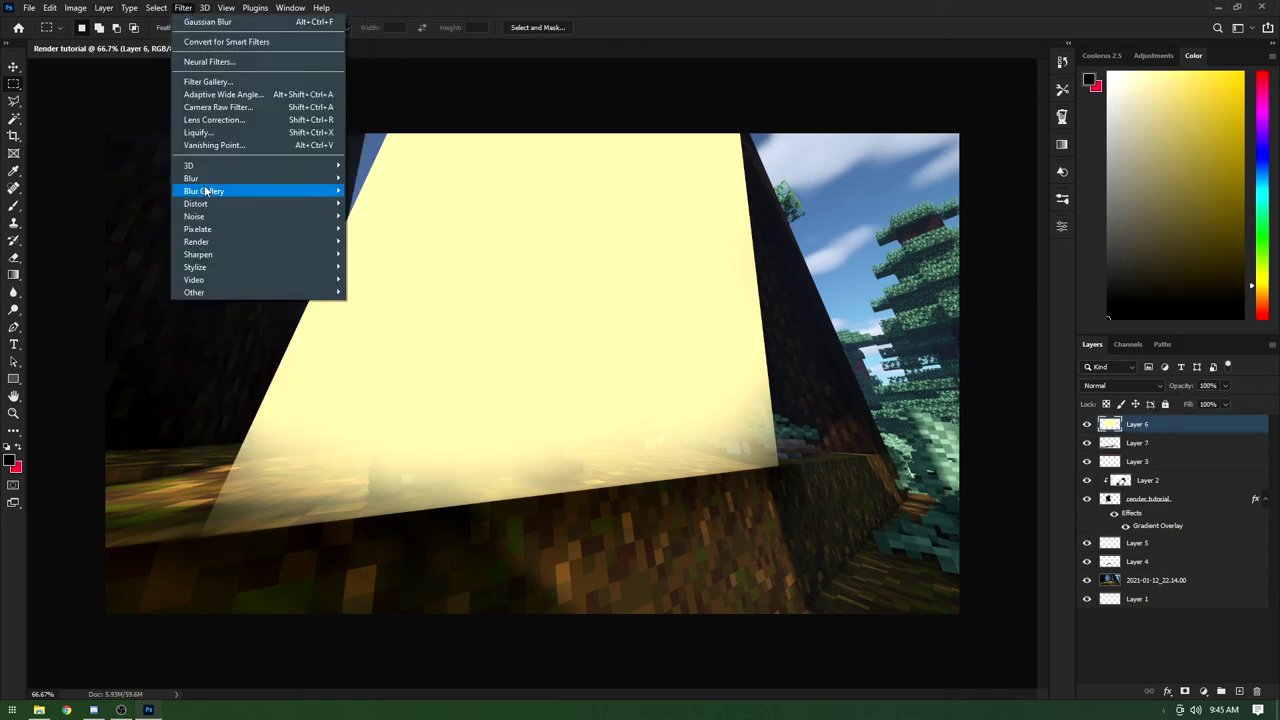
mouse_move(200, 178)
click(385, 231)
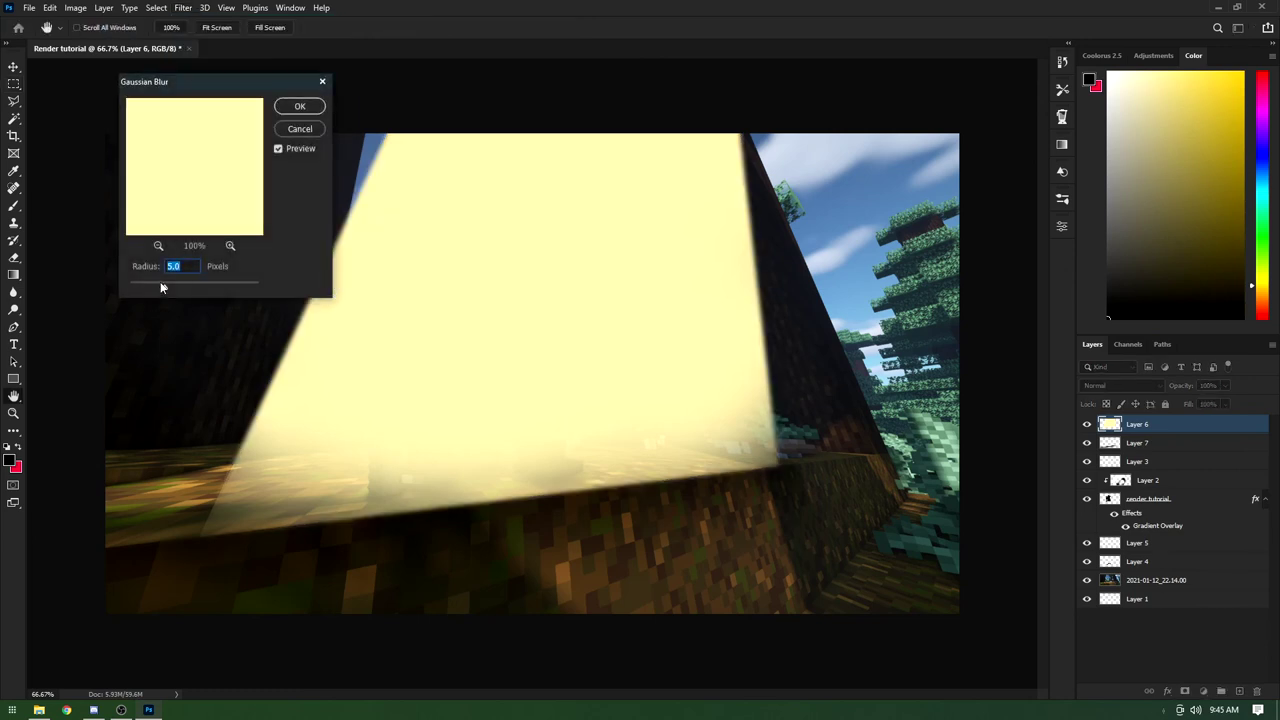
drag(173, 288, 178, 288)
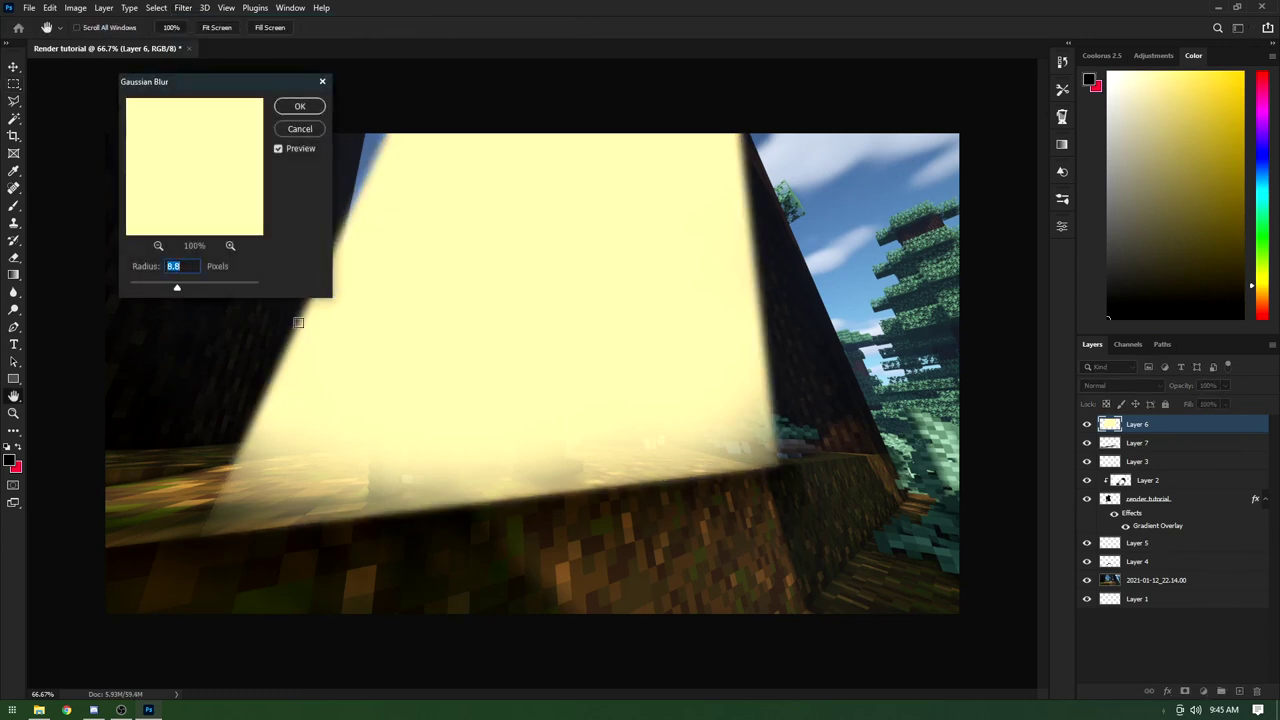
mouse_move(178, 288)
mouse_down()
mouse_move(193, 288)
mouse_move(183, 291)
mouse_up()
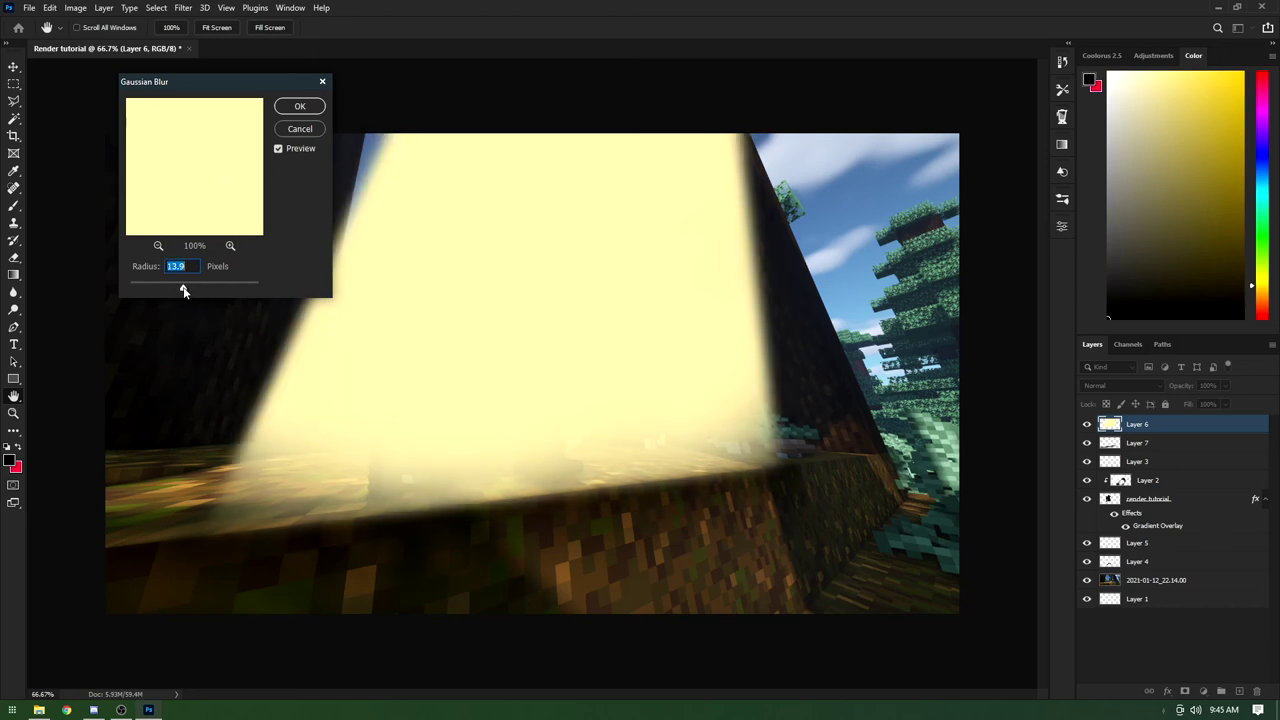
click(316, 108)
Step: Enlarge the blurred beam on Layer 6 to 117.42% and warp its lower edge to align with the block's upper edge
key(ctrl+t)
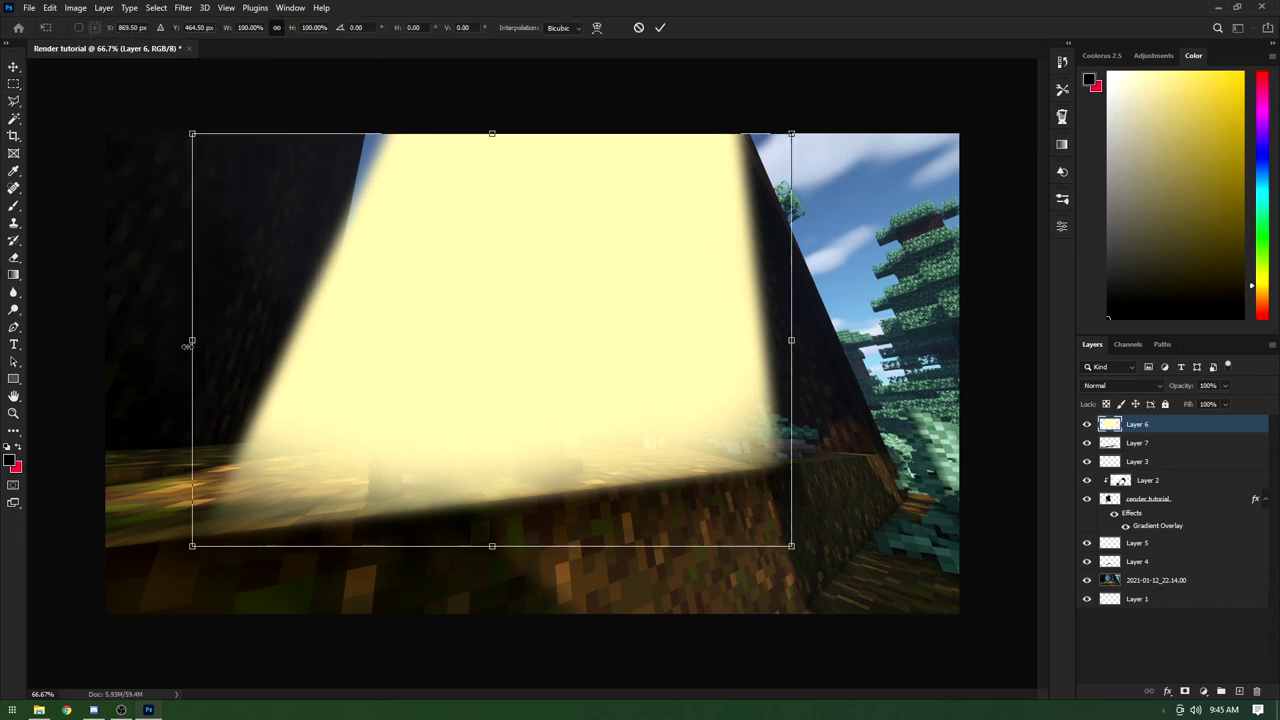
drag(188, 344, 87, 349)
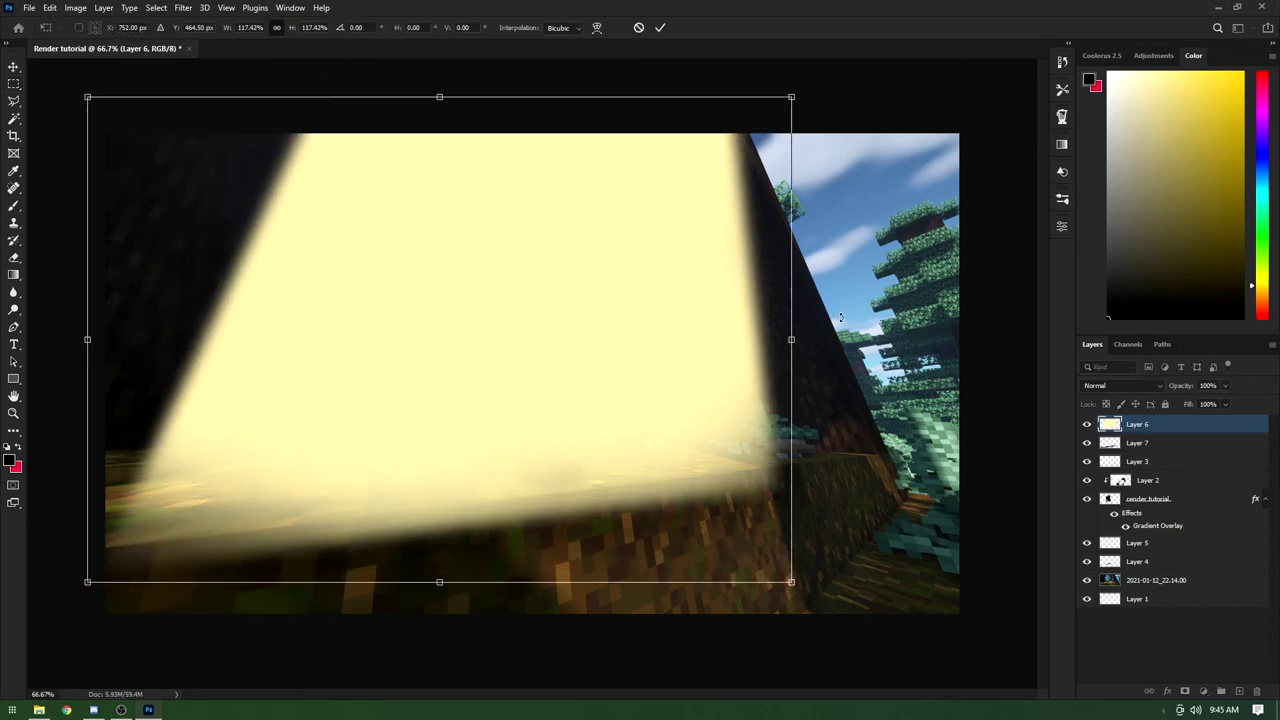
right_click(704, 415)
click(712, 505)
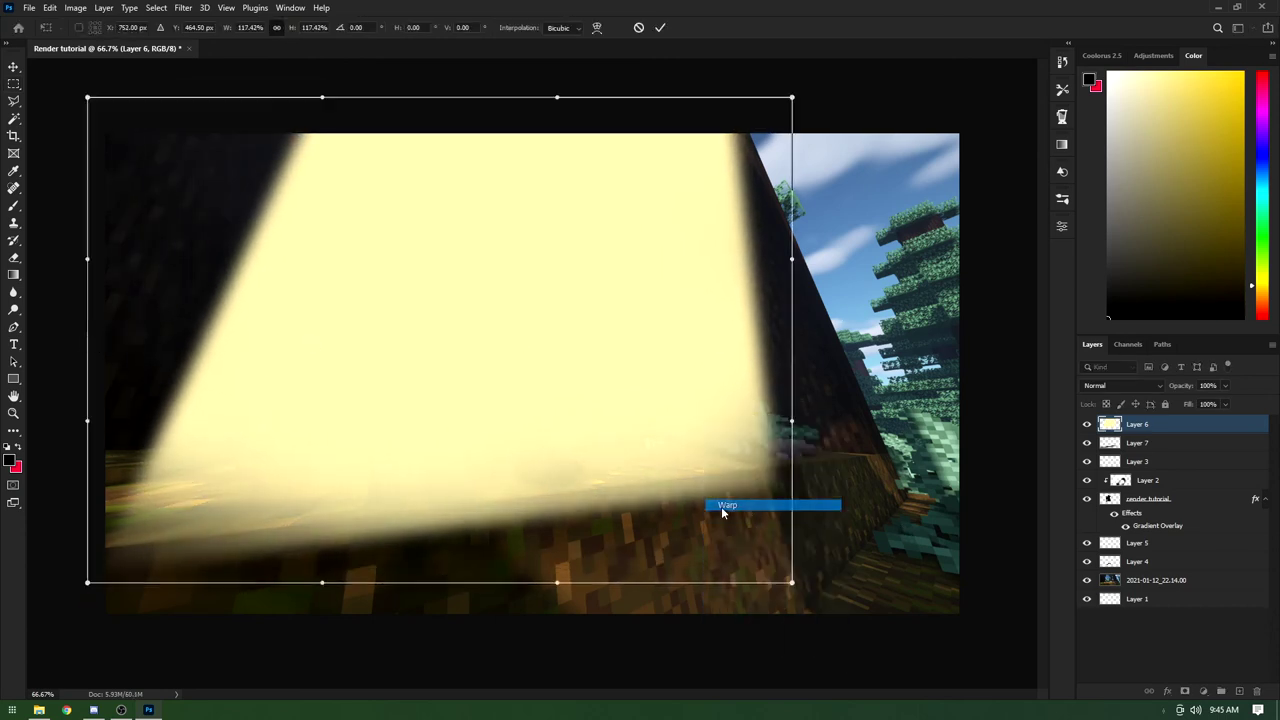
drag(492, 504, 489, 487)
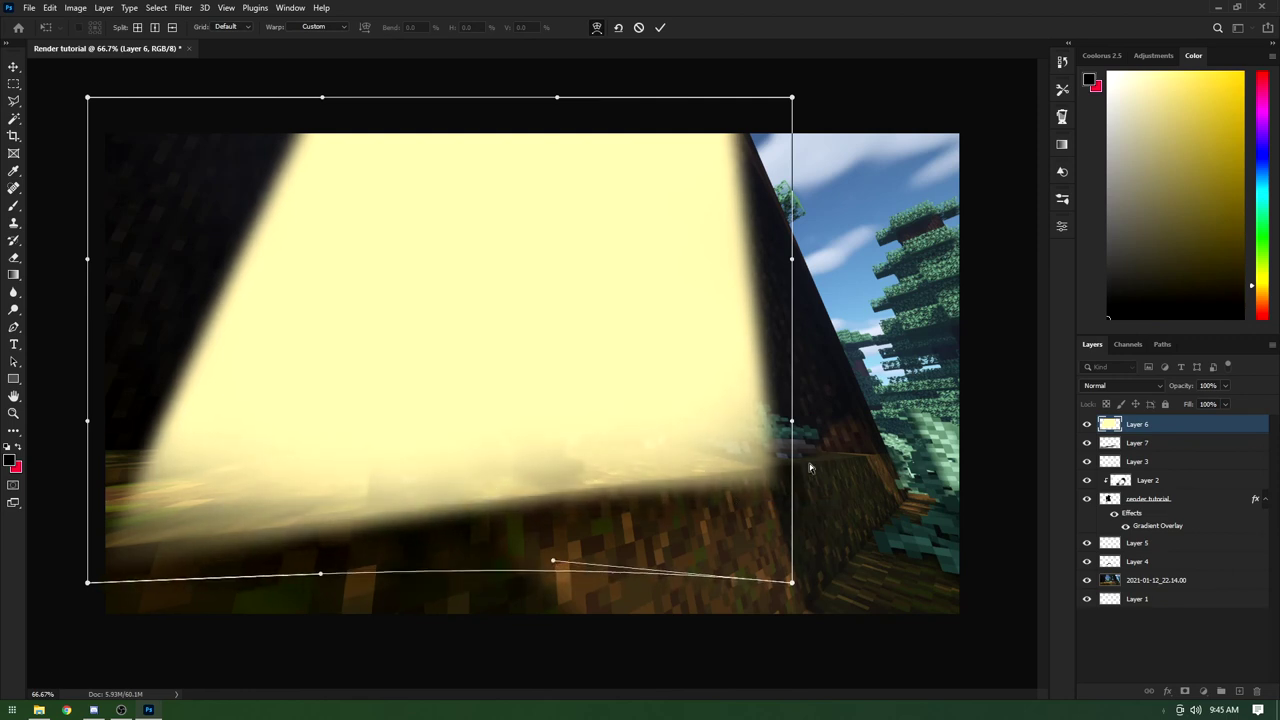
drag(784, 479, 767, 462)
drag(170, 553, 147, 539)
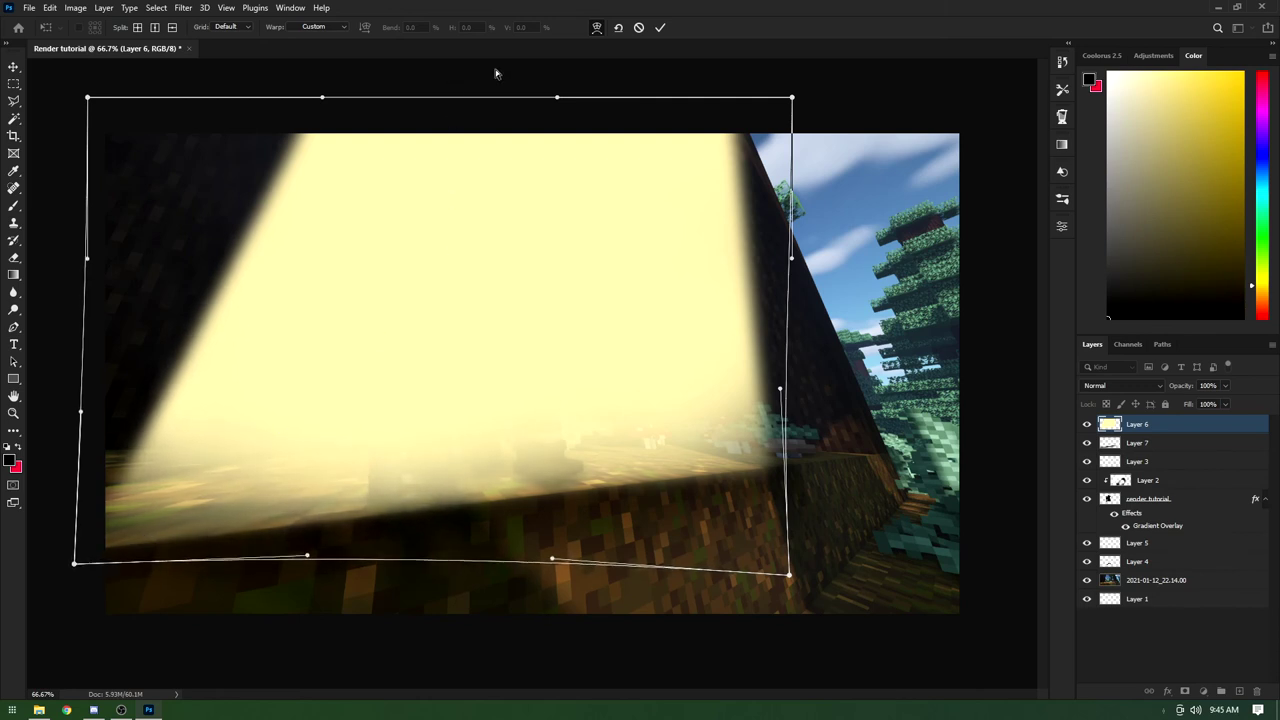
click(660, 28)
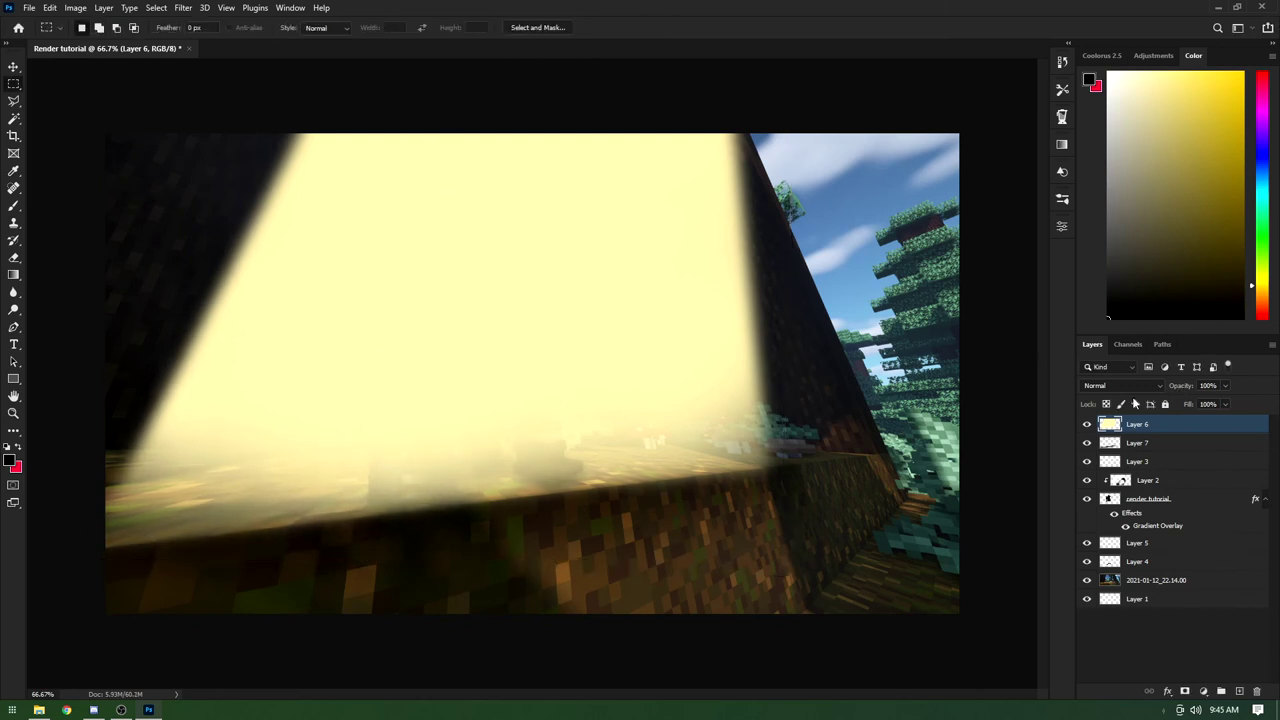
Step: Set Layer 6's blend mode to Overlay and its opacity to 65%
click(1124, 386)
click(1124, 386)
click(1124, 386)
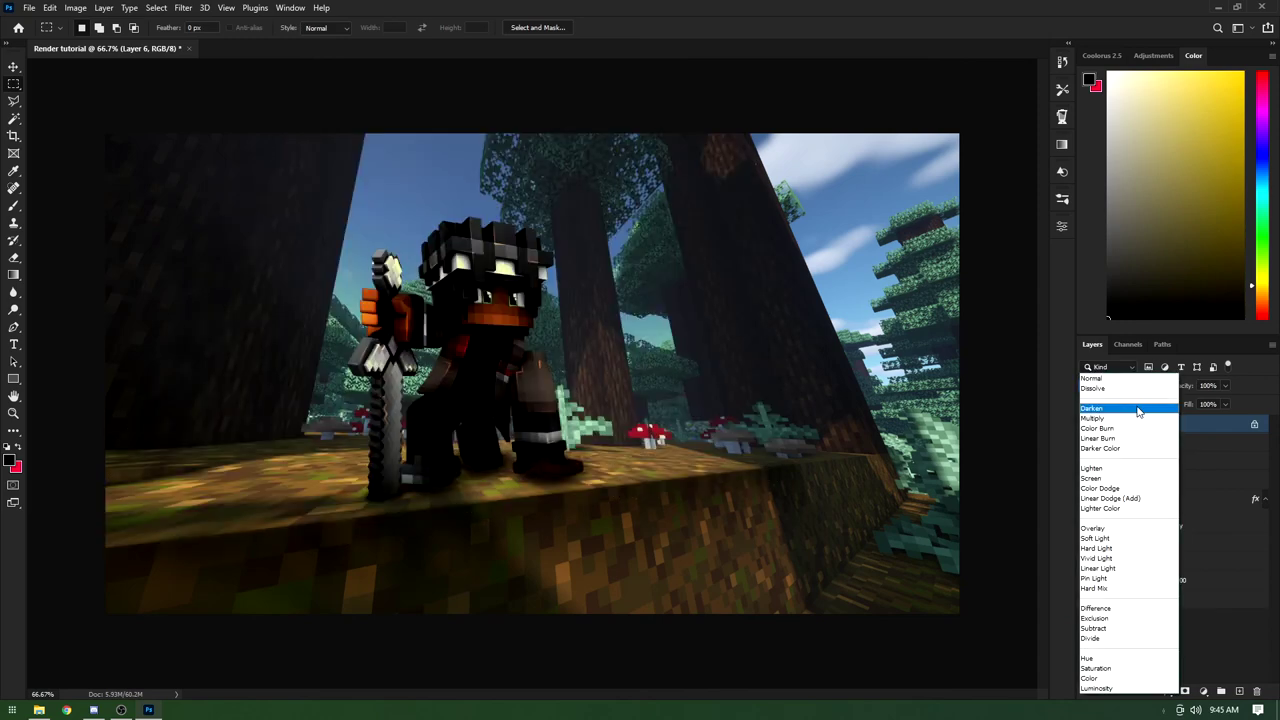
click(1127, 382)
click(1128, 387)
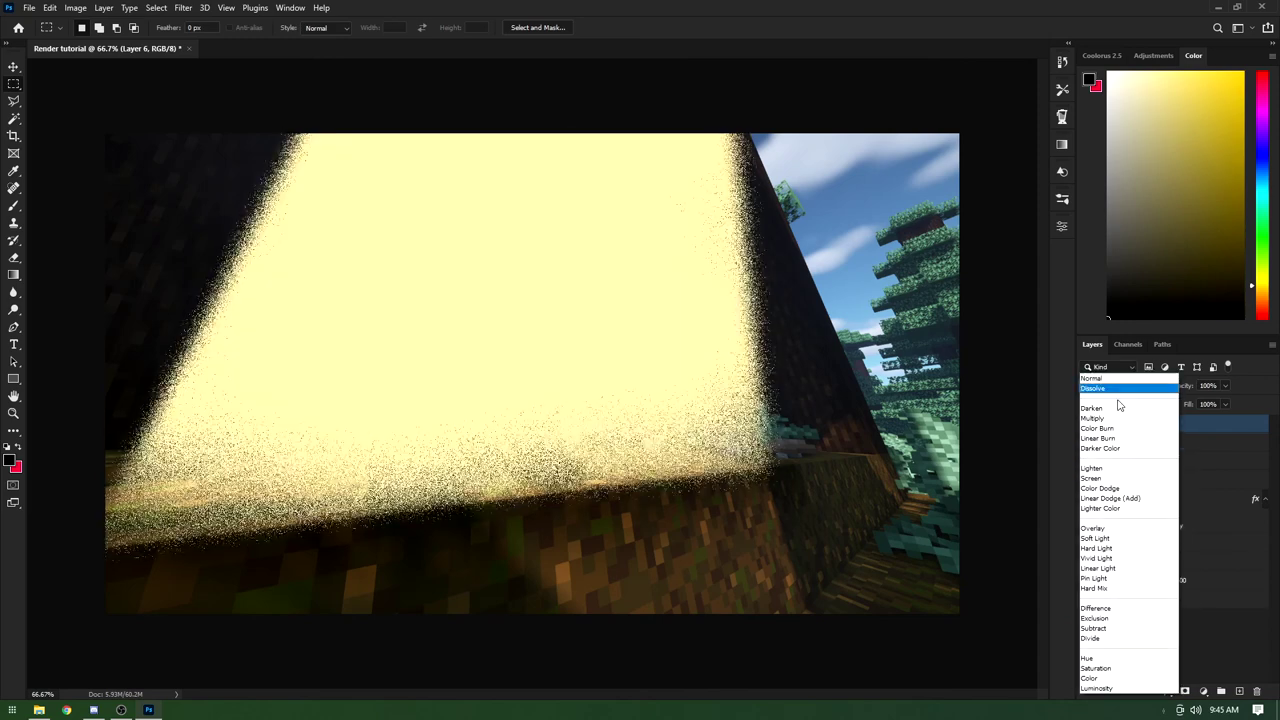
click(1099, 529)
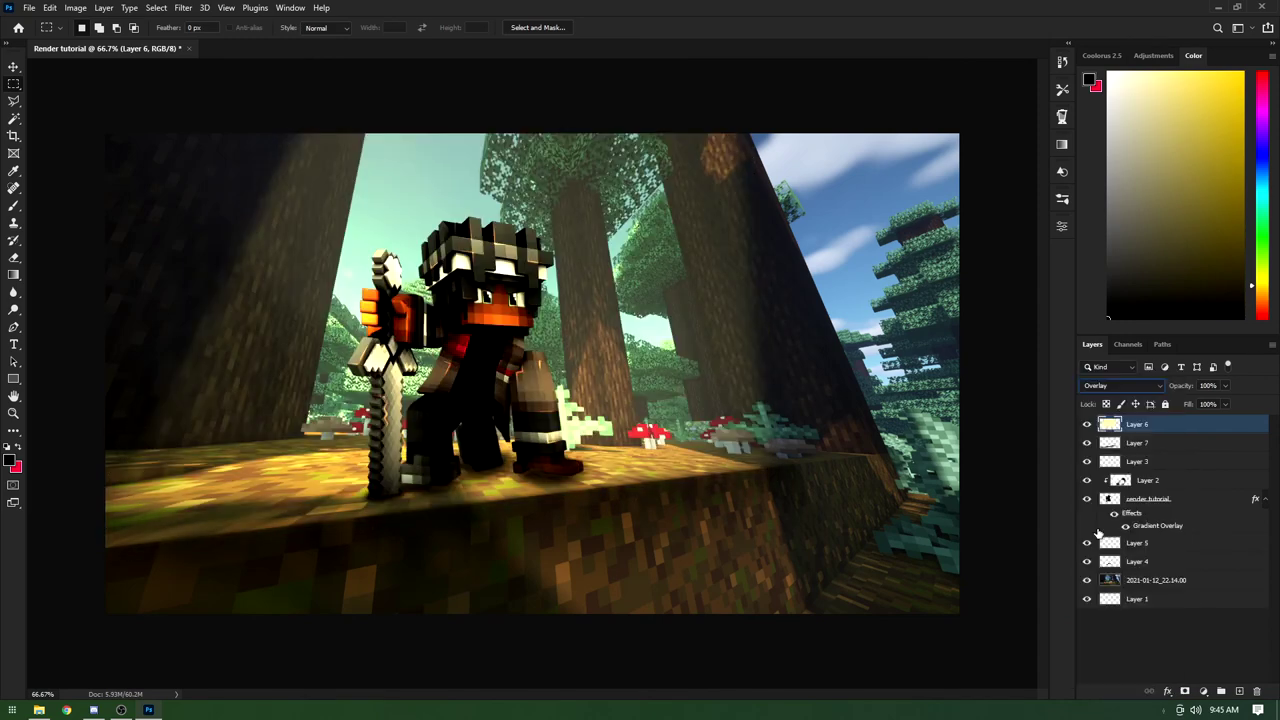
click(1227, 387)
drag(1215, 404, 1213, 404)
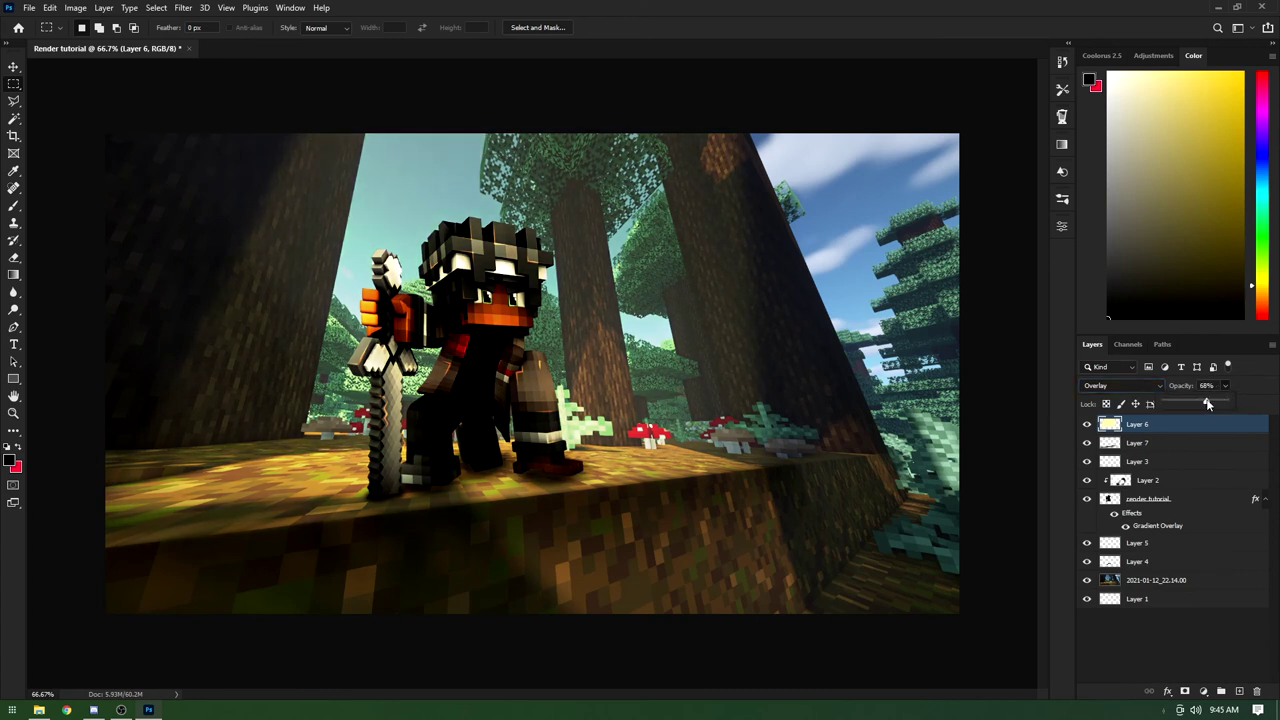
Step: Examine the lighting and shading on the character, then the sleeve of the arm resting on the ground, up close
key(v)
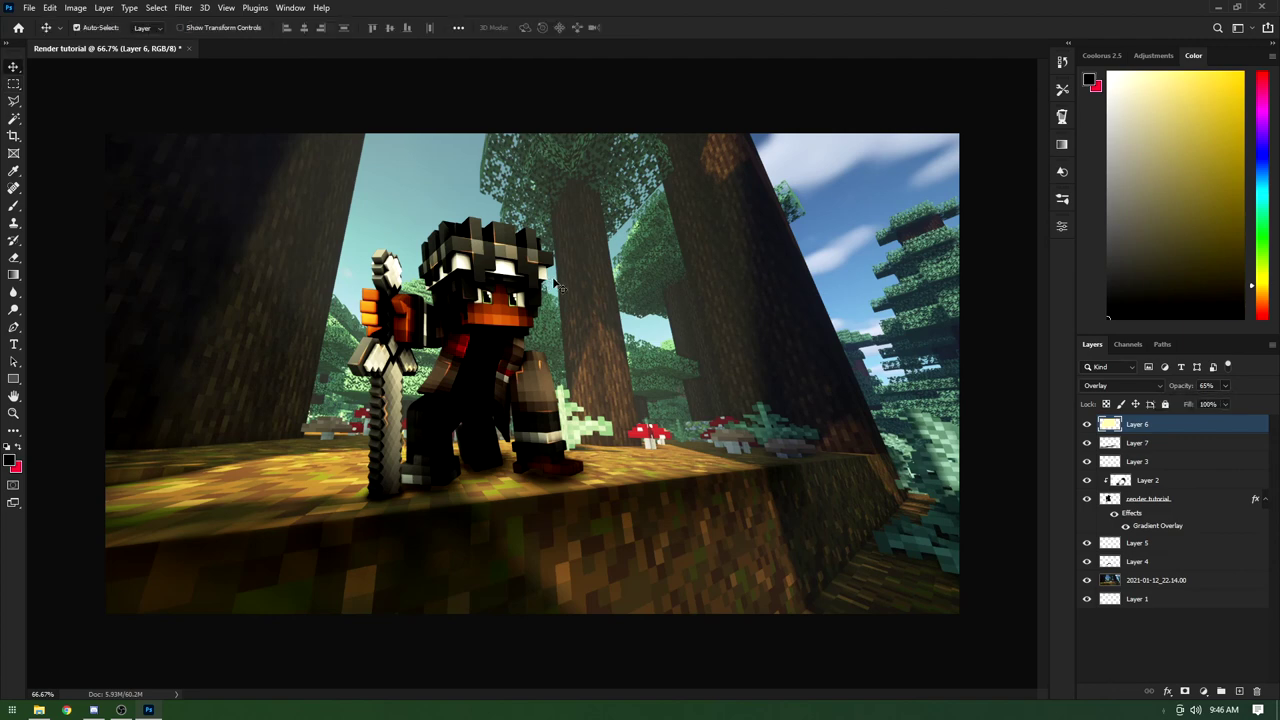
key(ctrl+1)
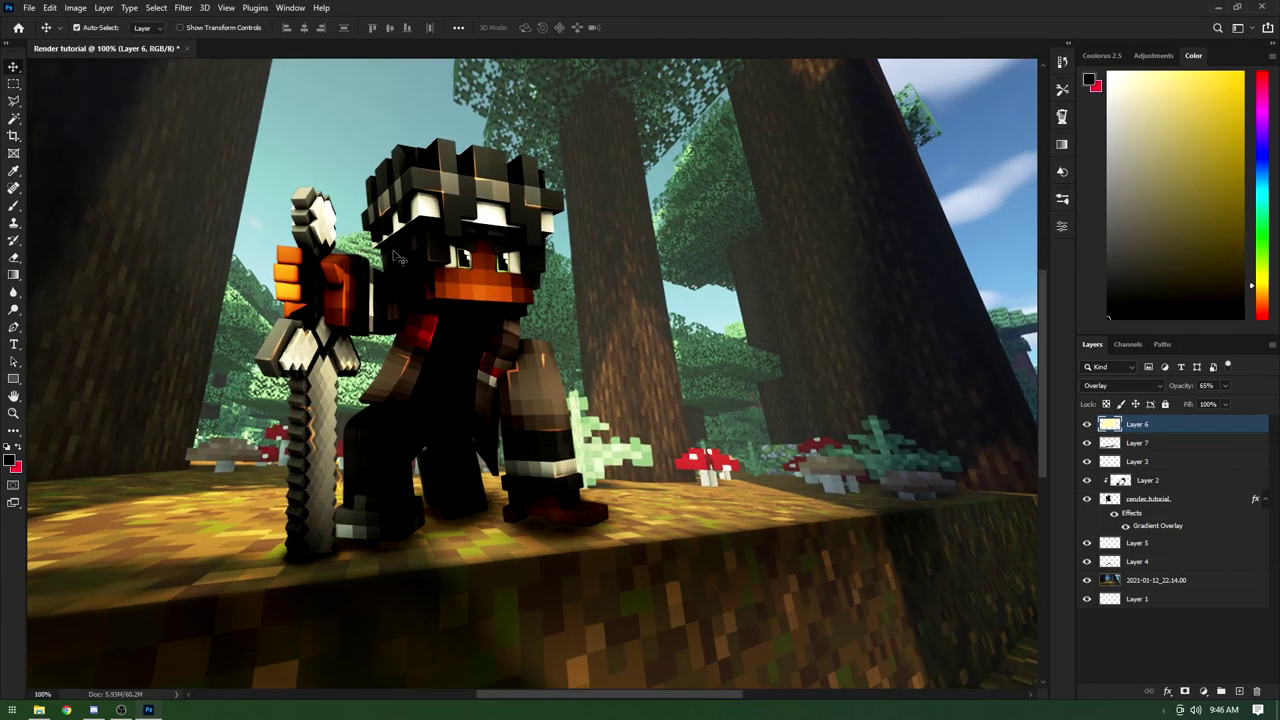
drag(506, 697, 457, 694)
key(ctrl+minus)
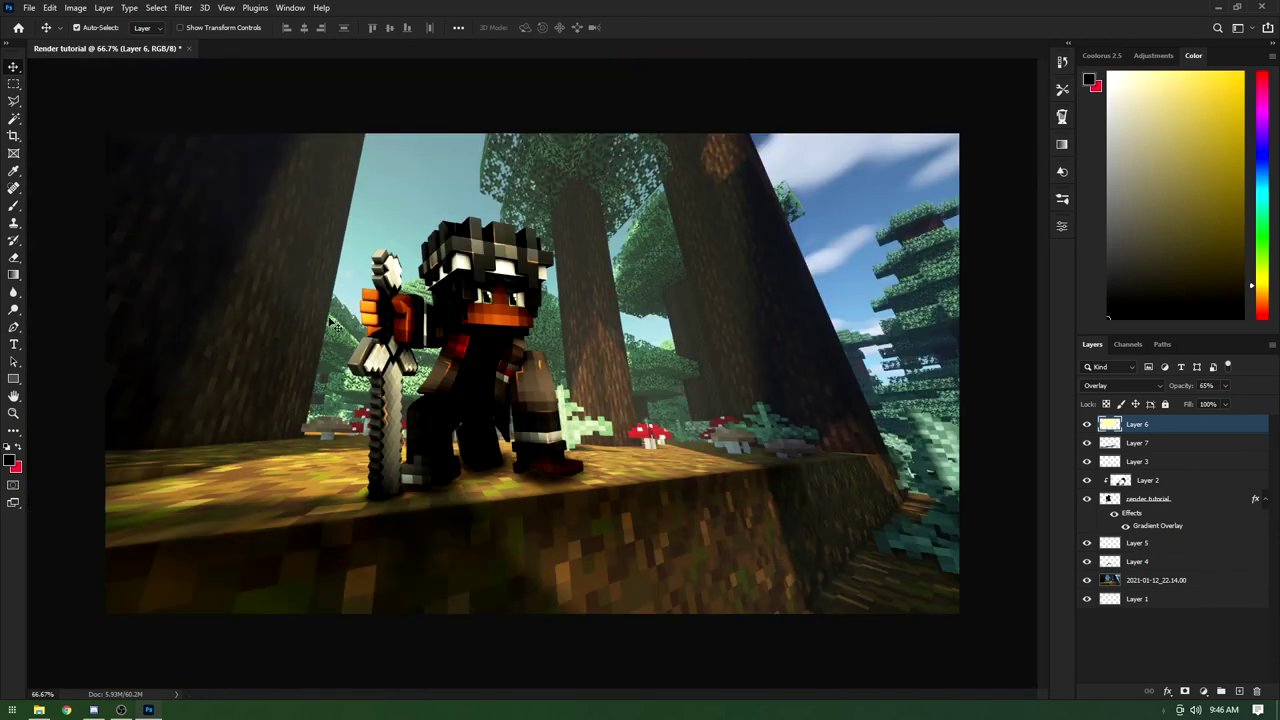
key(ctrl+1)
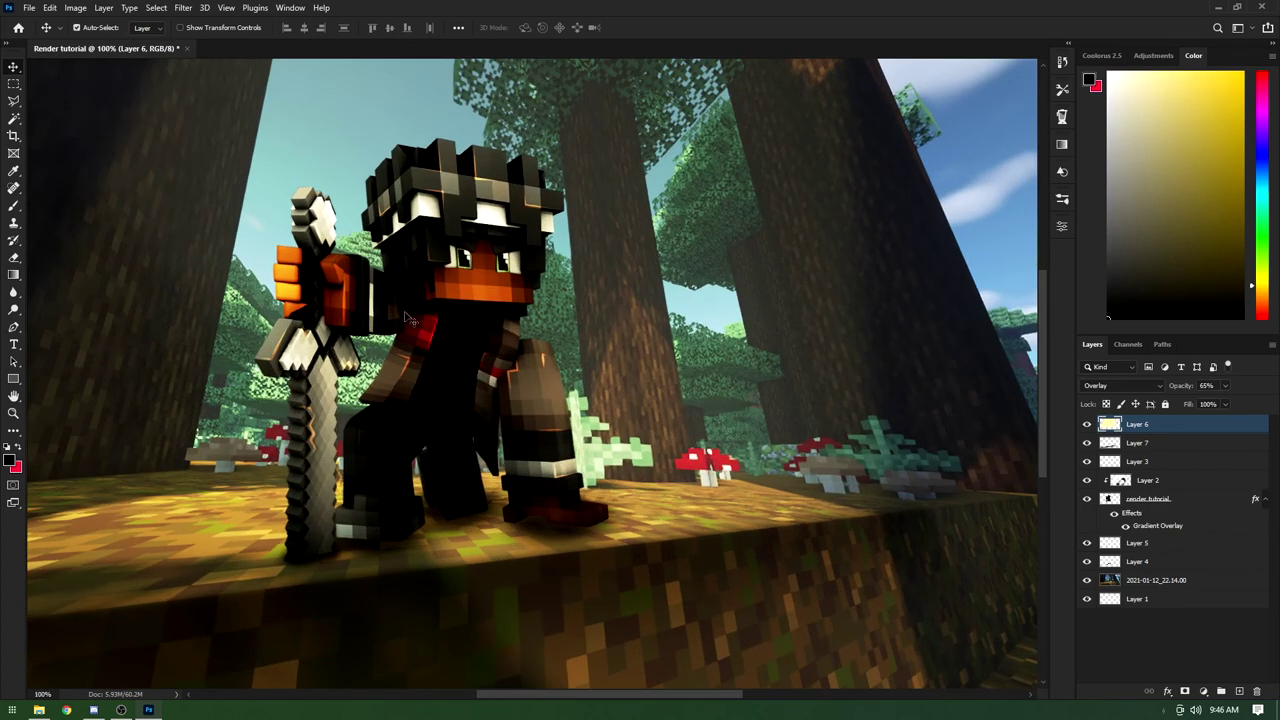
scroll(380, 352, down, 1)
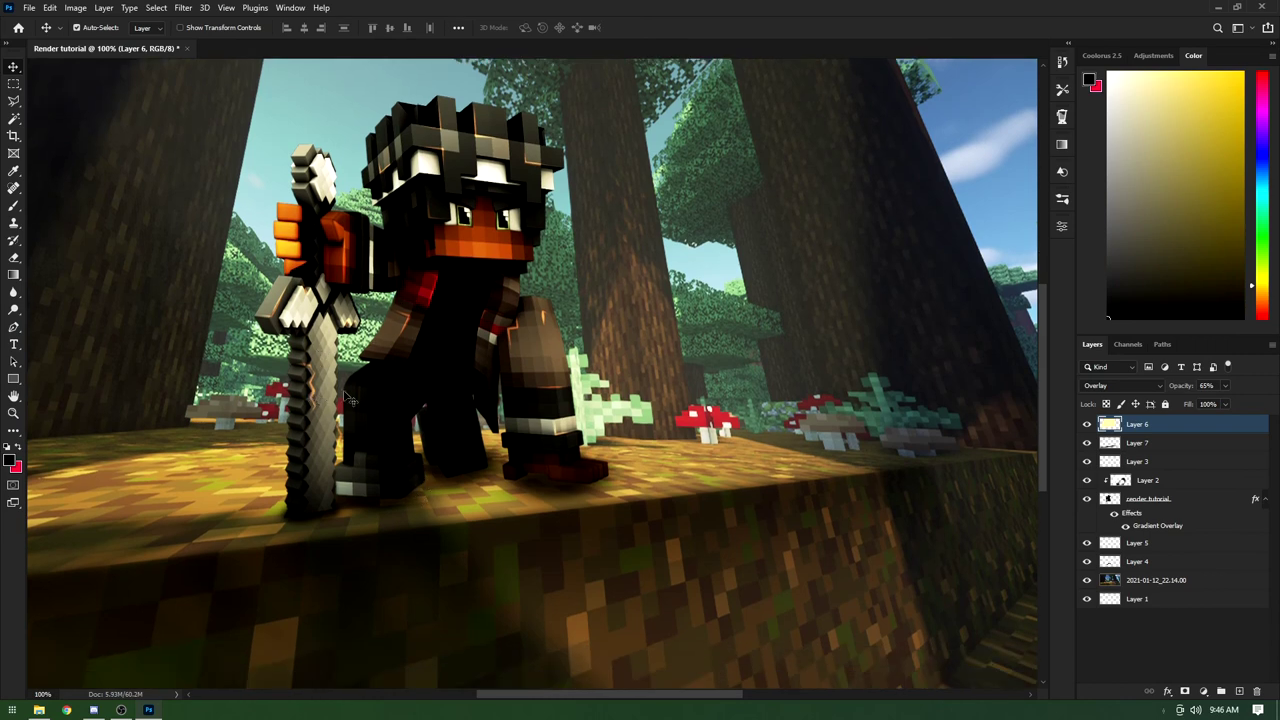
key(ctrl+plus)
key(ctrl+plus)
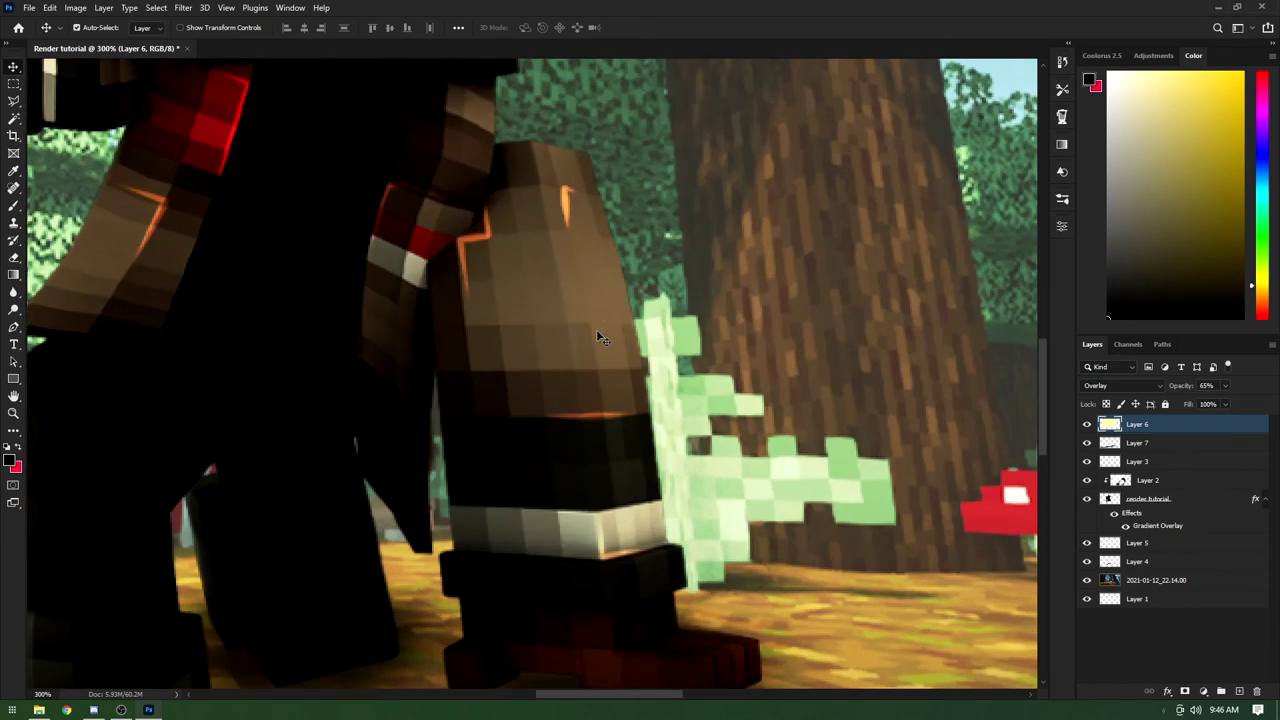
scroll(600, 300, up, 1)
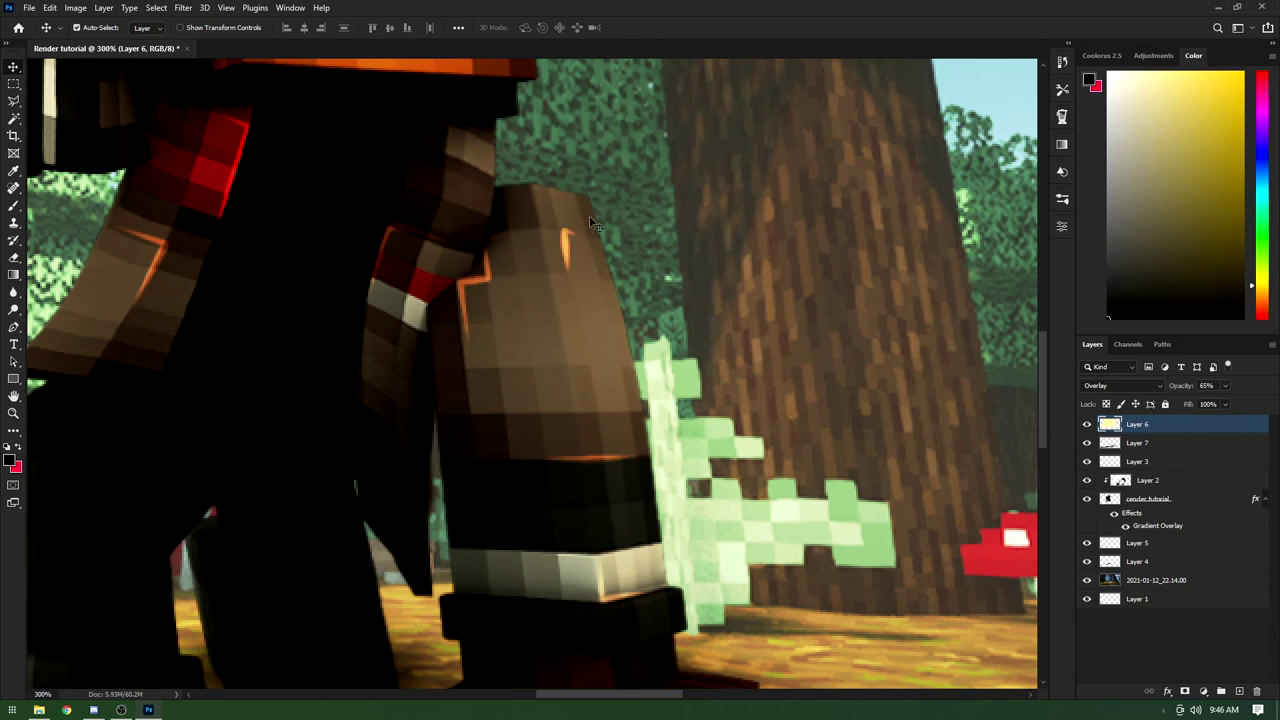
Step: Add a new layer and clip it to the render tutorial layer, directly beneath Layer 2
click(19, 104)
click(1240, 694)
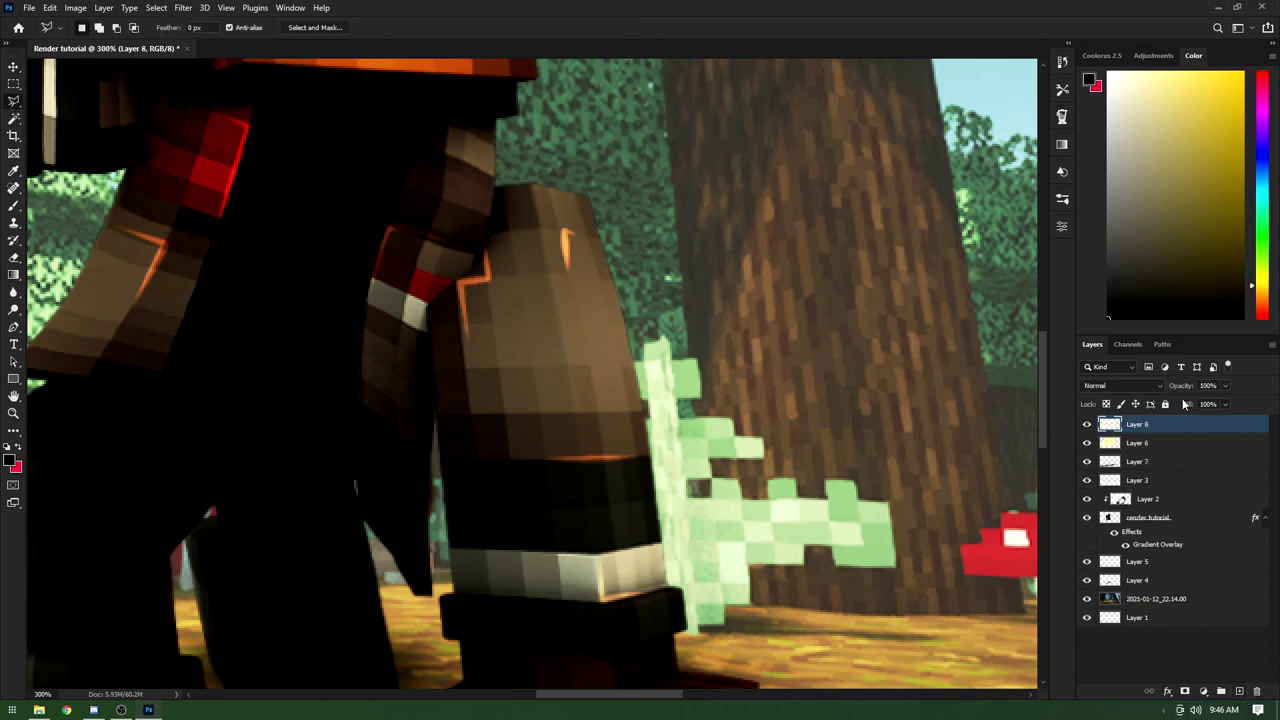
drag(1137, 428, 1138, 500)
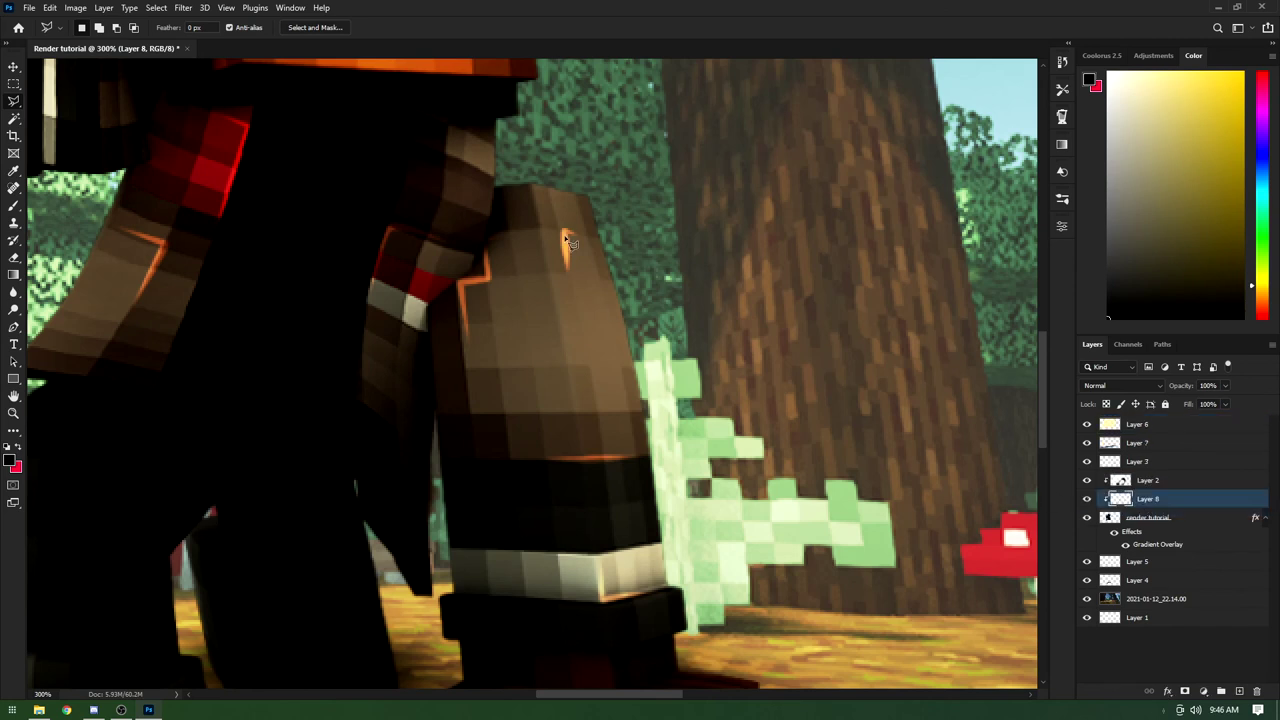
Step: Outline the outer side face of the sleeve on the grounded arm and add a new clipped layer above Layer 8
click(531, 186)
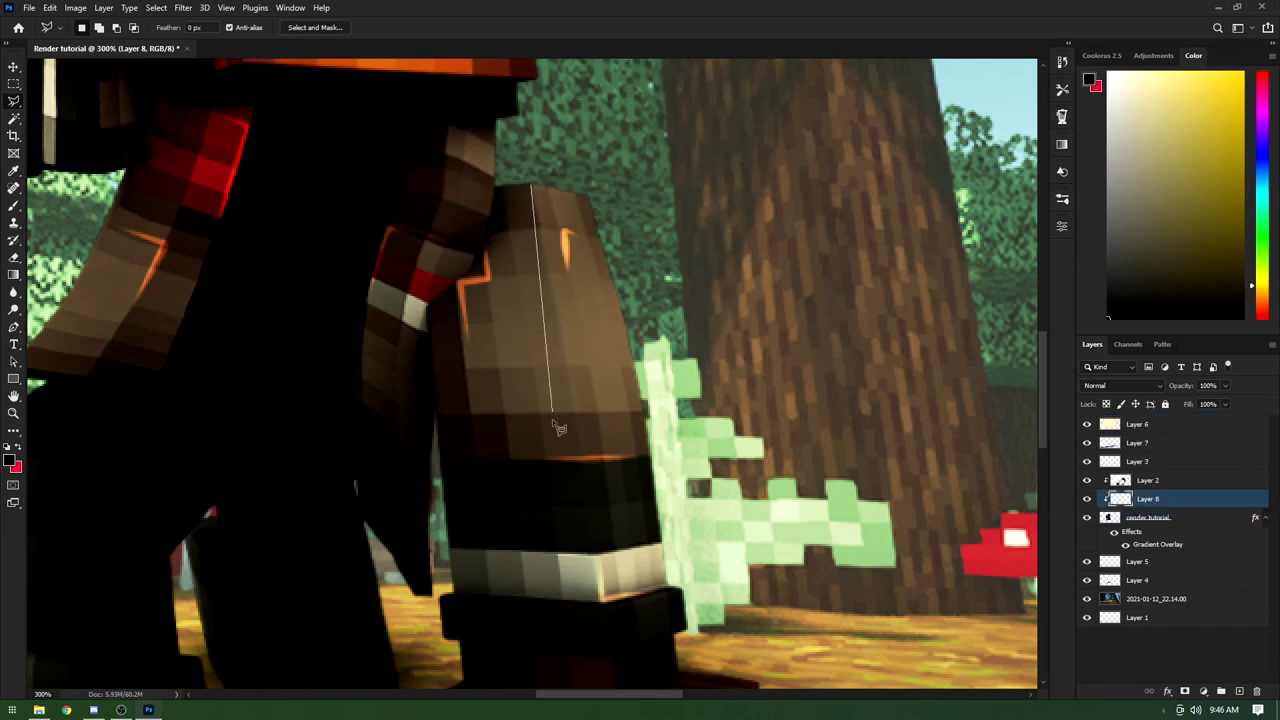
click(588, 458)
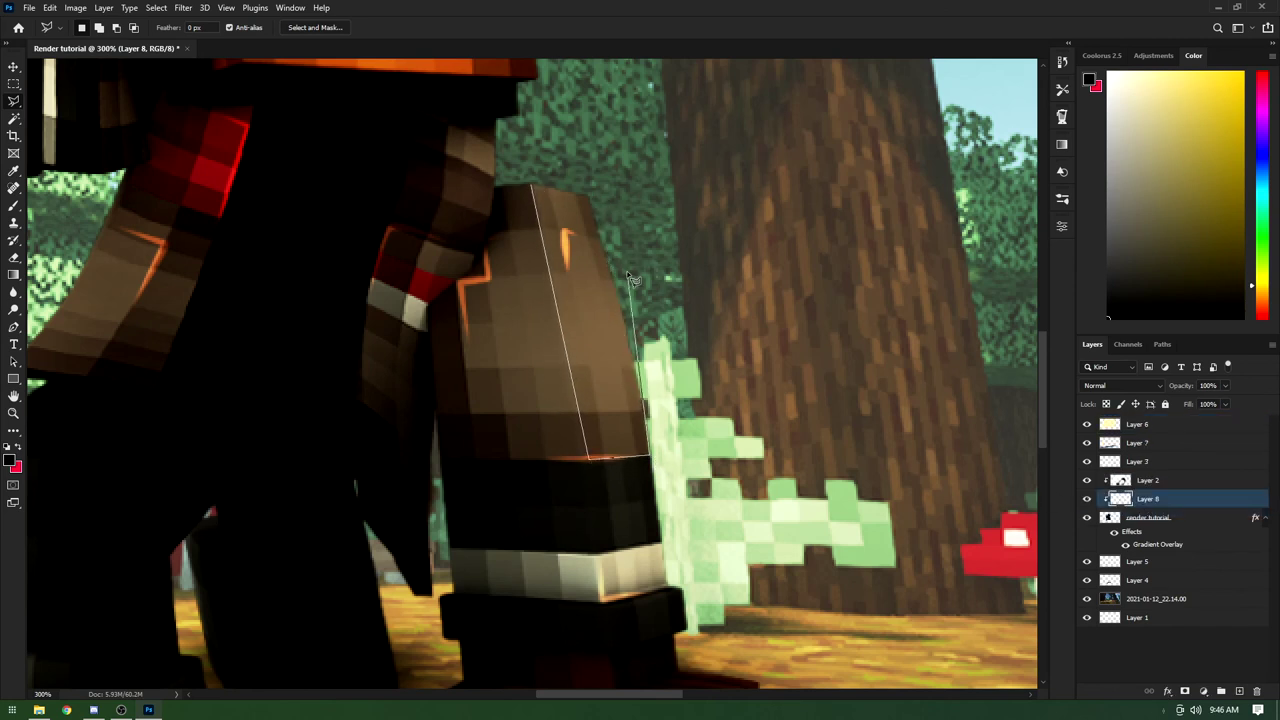
click(627, 334)
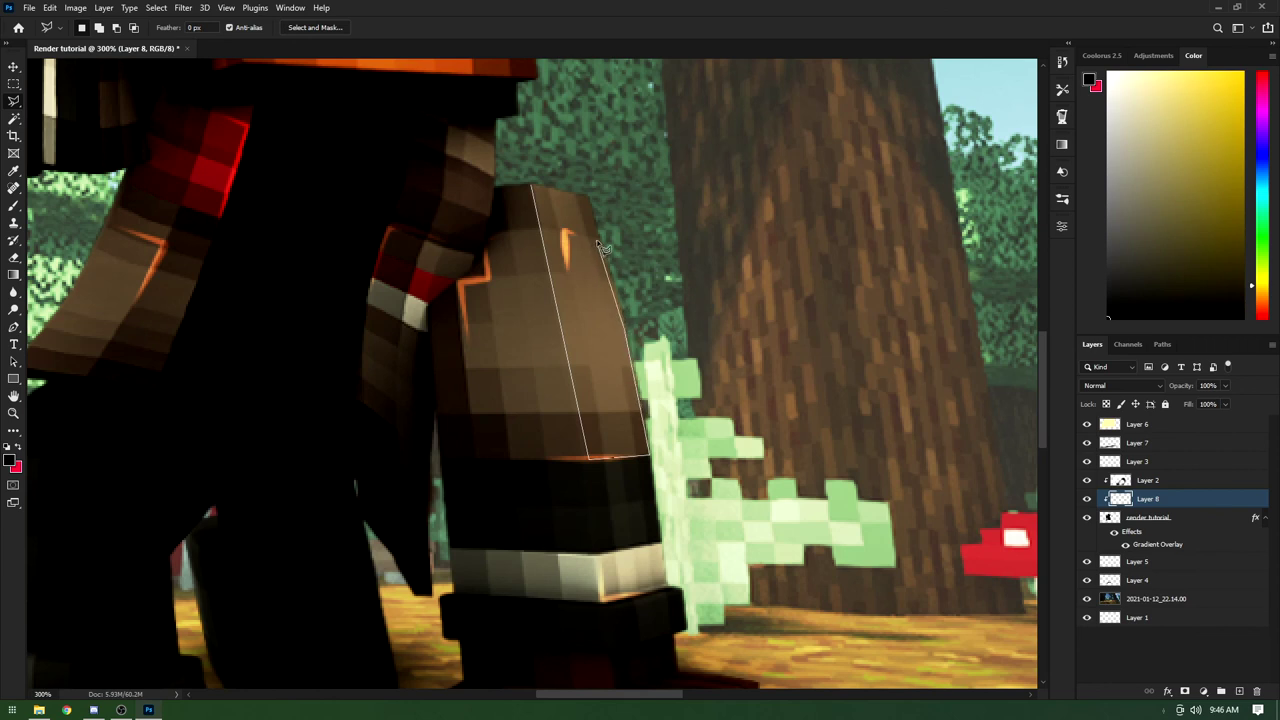
click(537, 191)
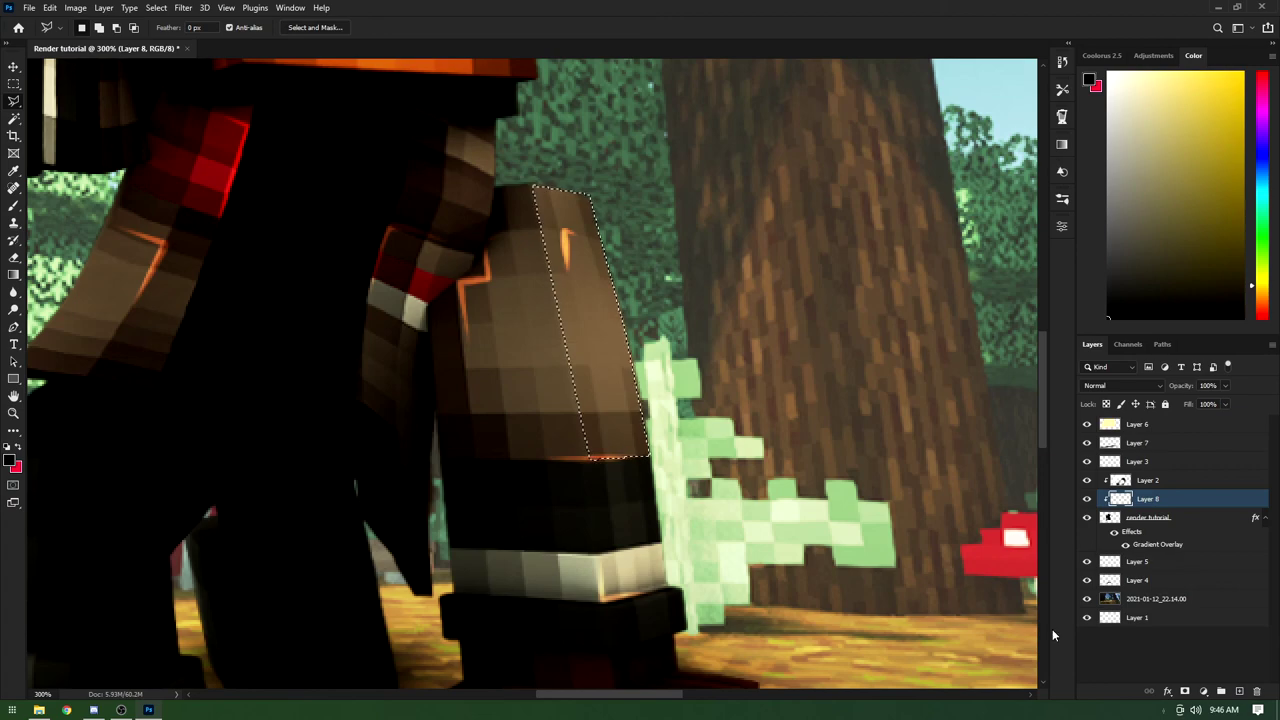
click(1238, 691)
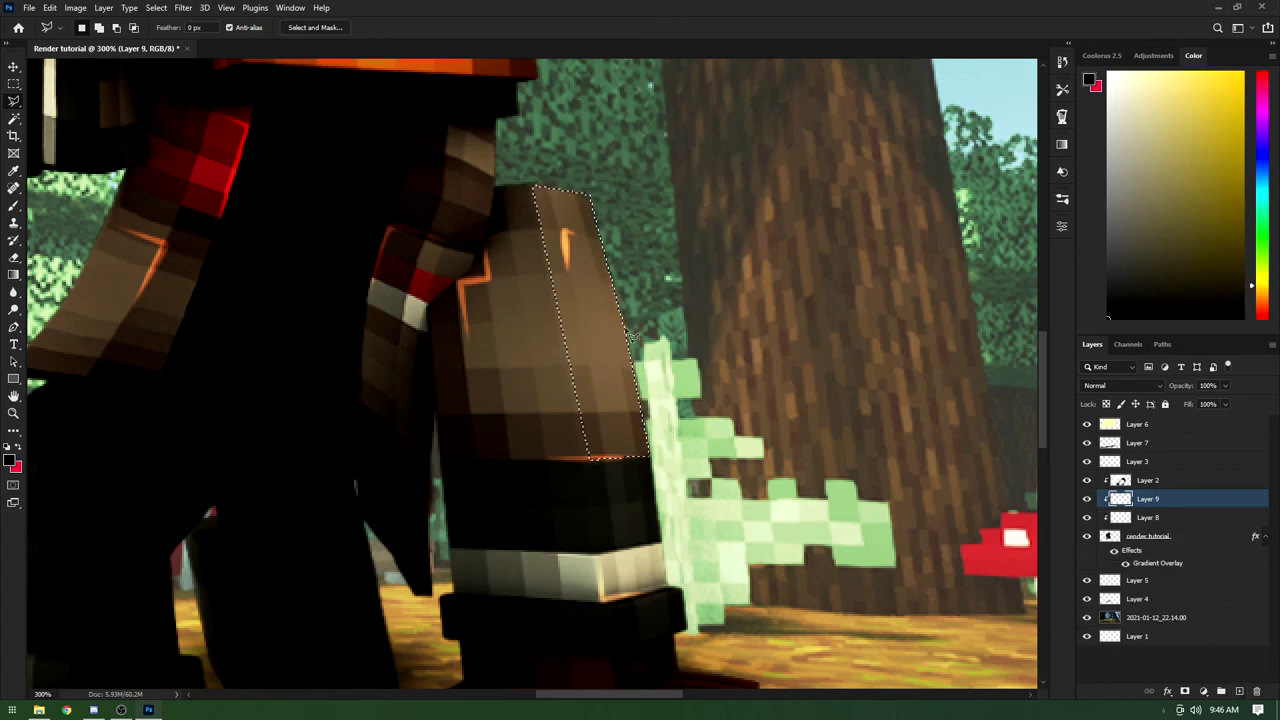
Step: Paint a soft black shadow over the upper part of the selected sleeve face on Layer 9, and clear the selection
key(b)
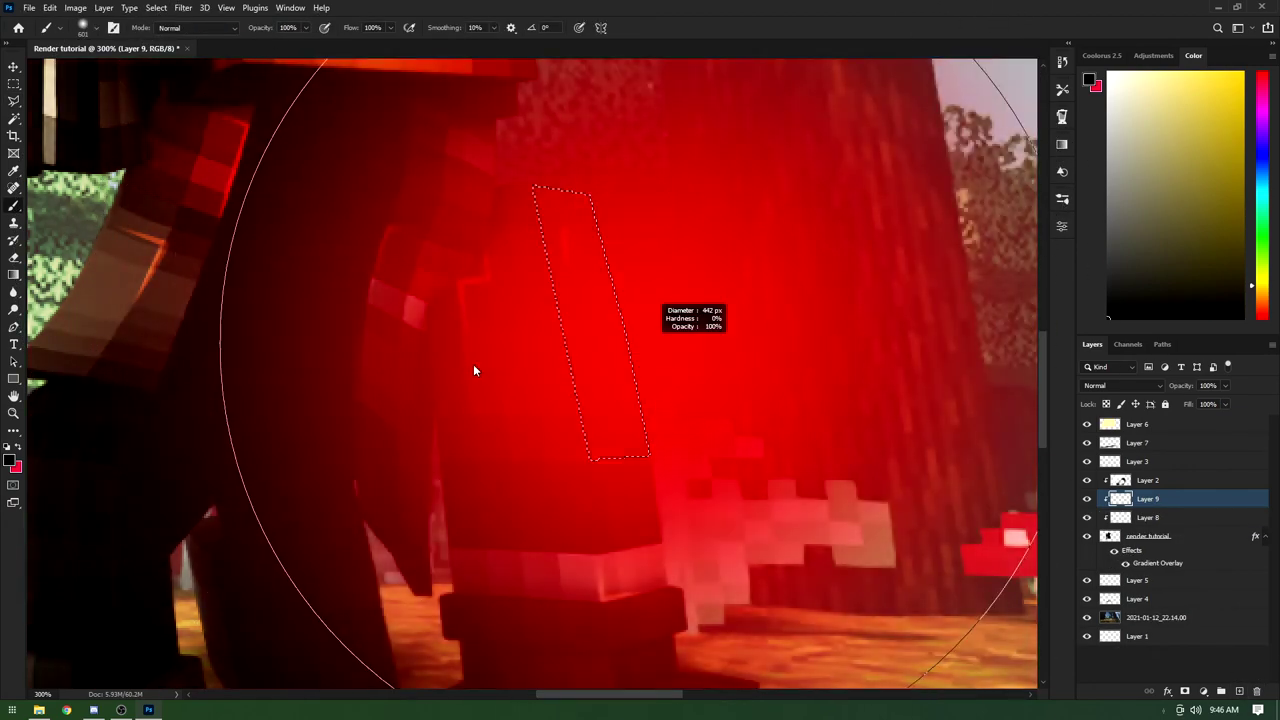
drag(474, 370, 190, 424)
mouse_move(406, 264)
mouse_down()
mouse_move(480, 131)
mouse_move(647, 117)
mouse_move(402, 114)
mouse_move(424, 150)
mouse_move(489, 144)
mouse_move(418, 247)
mouse_move(434, 225)
mouse_move(440, 330)
mouse_move(420, 411)
mouse_move(445, 454)
mouse_move(471, 340)
mouse_move(870, 290)
mouse_up()
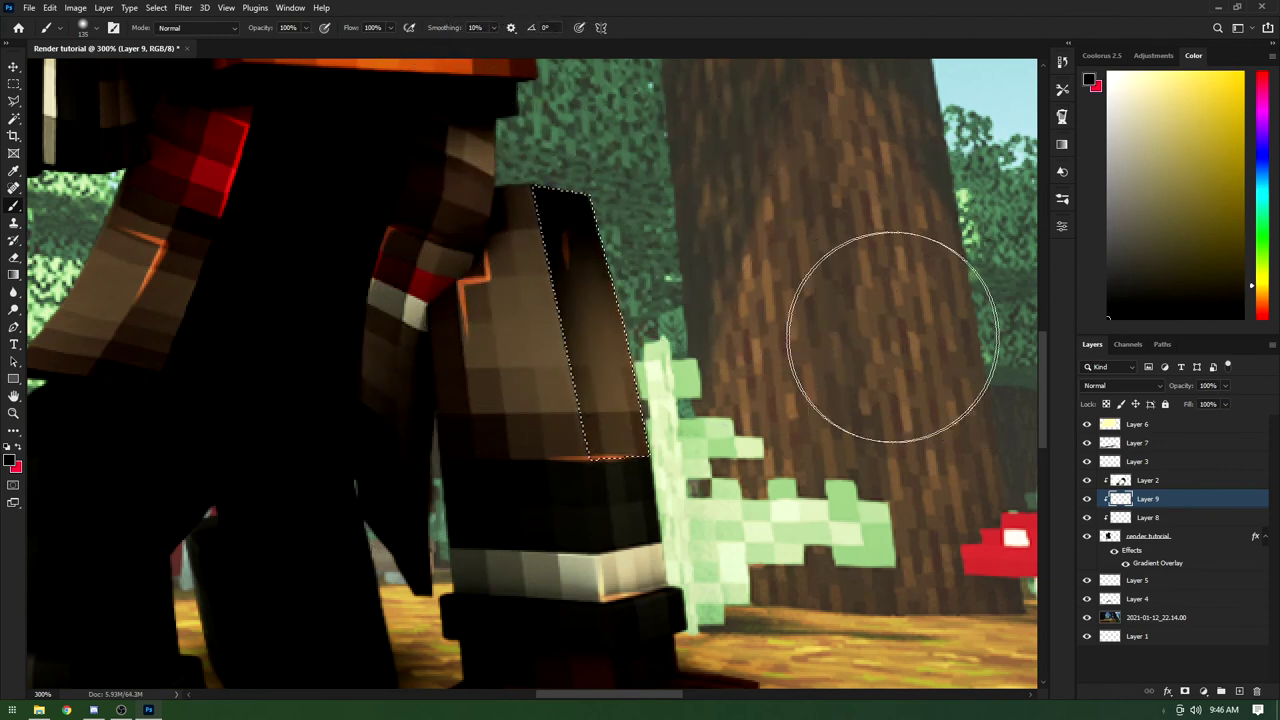
key(m)
right_click(654, 306)
click(648, 320)
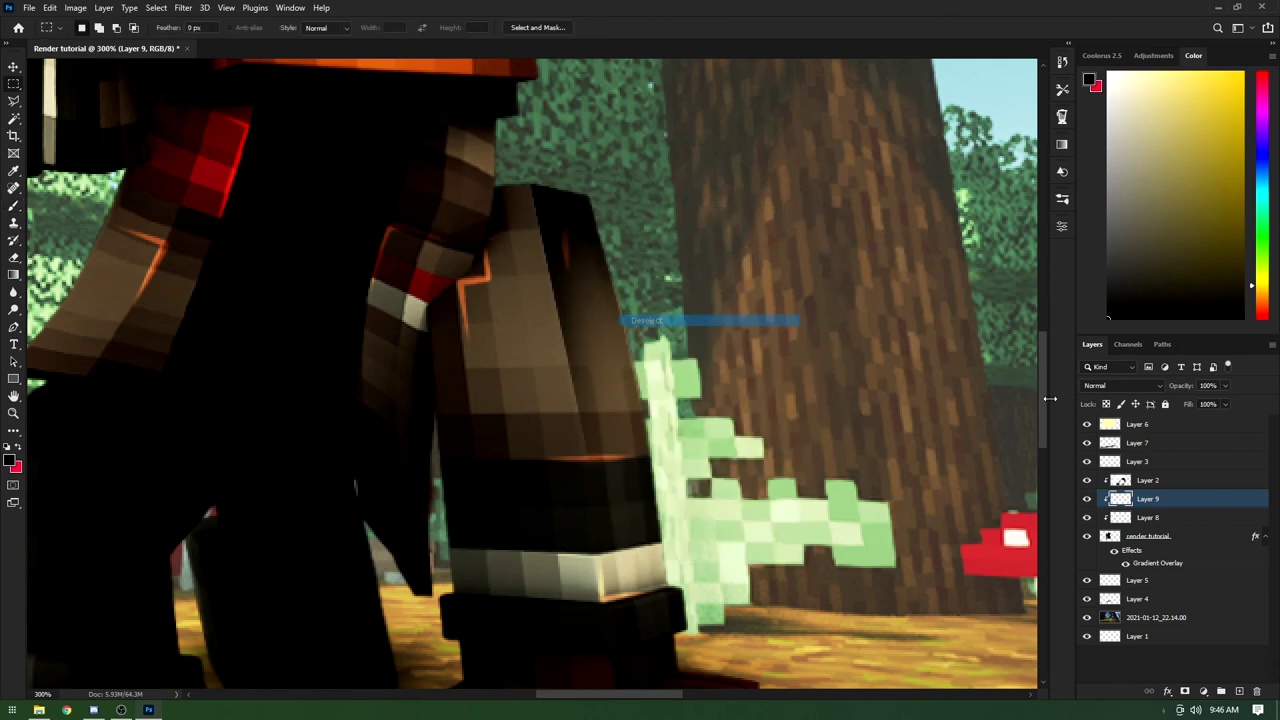
Step: Warp the sleeve shadow slightly outward along its outer edge and set Layer 9's opacity to 60%
key(ctrl+t)
right_click(603, 334)
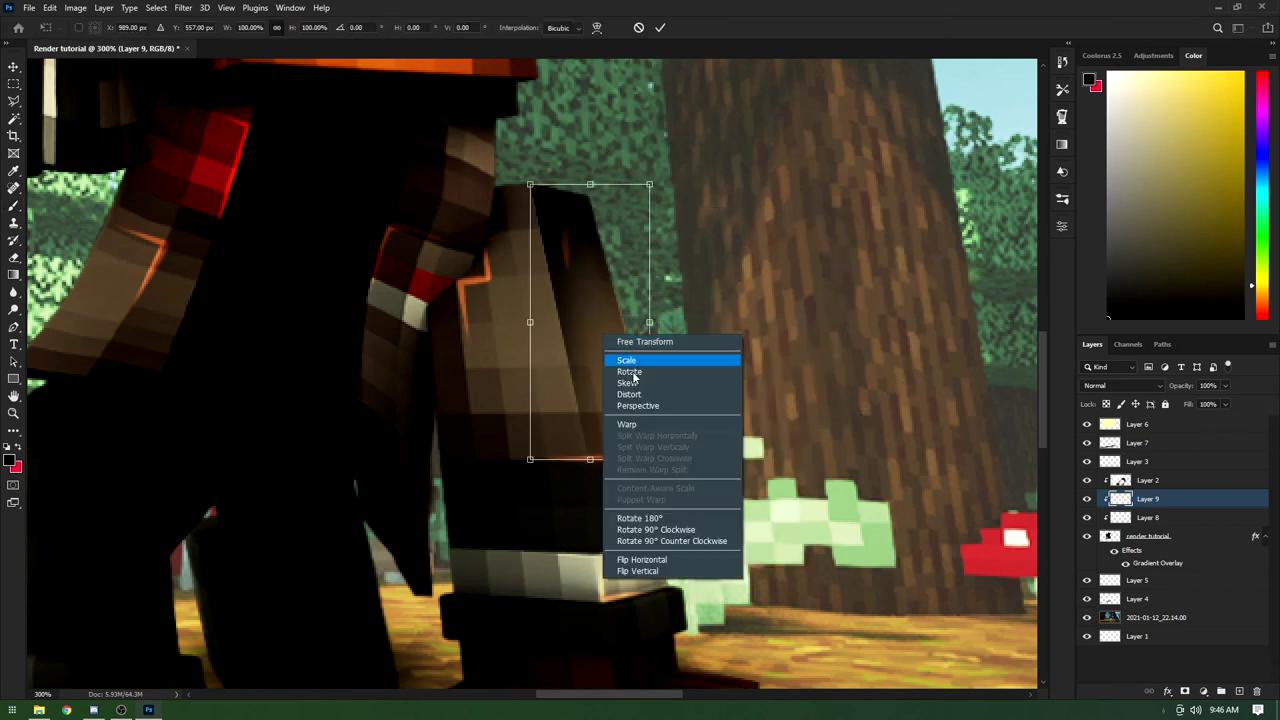
click(630, 425)
drag(638, 333, 645, 334)
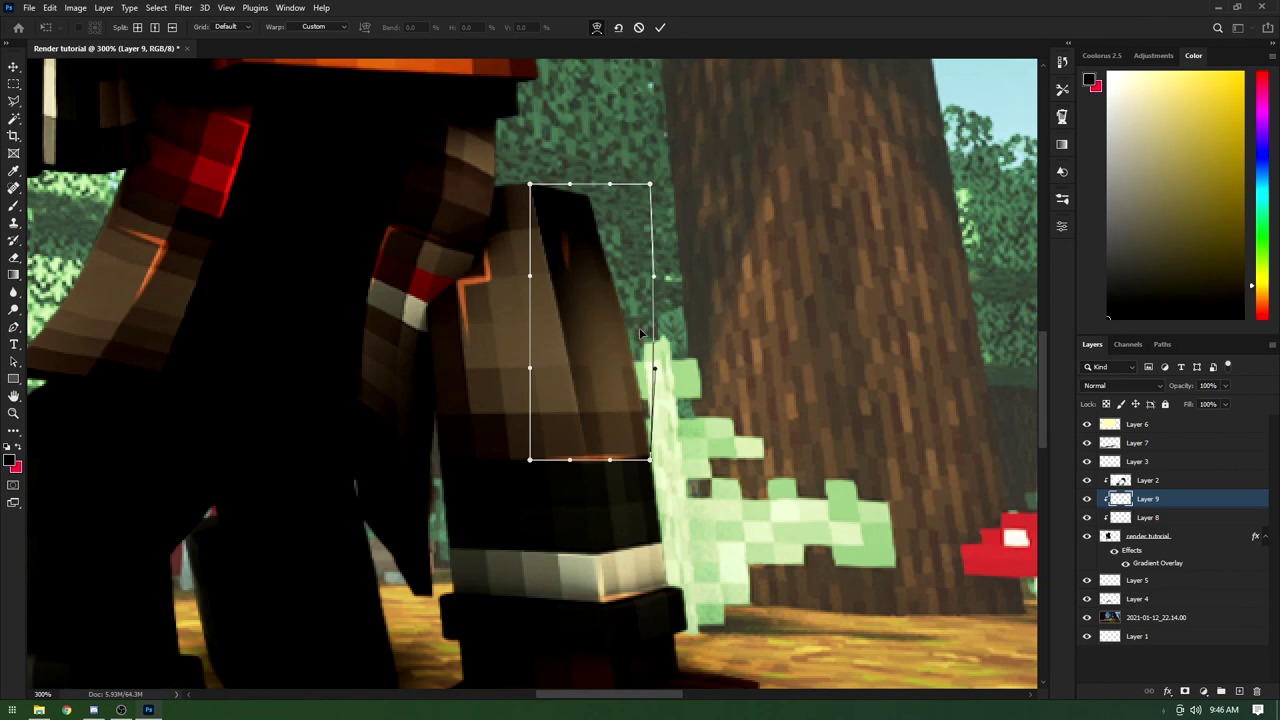
click(659, 29)
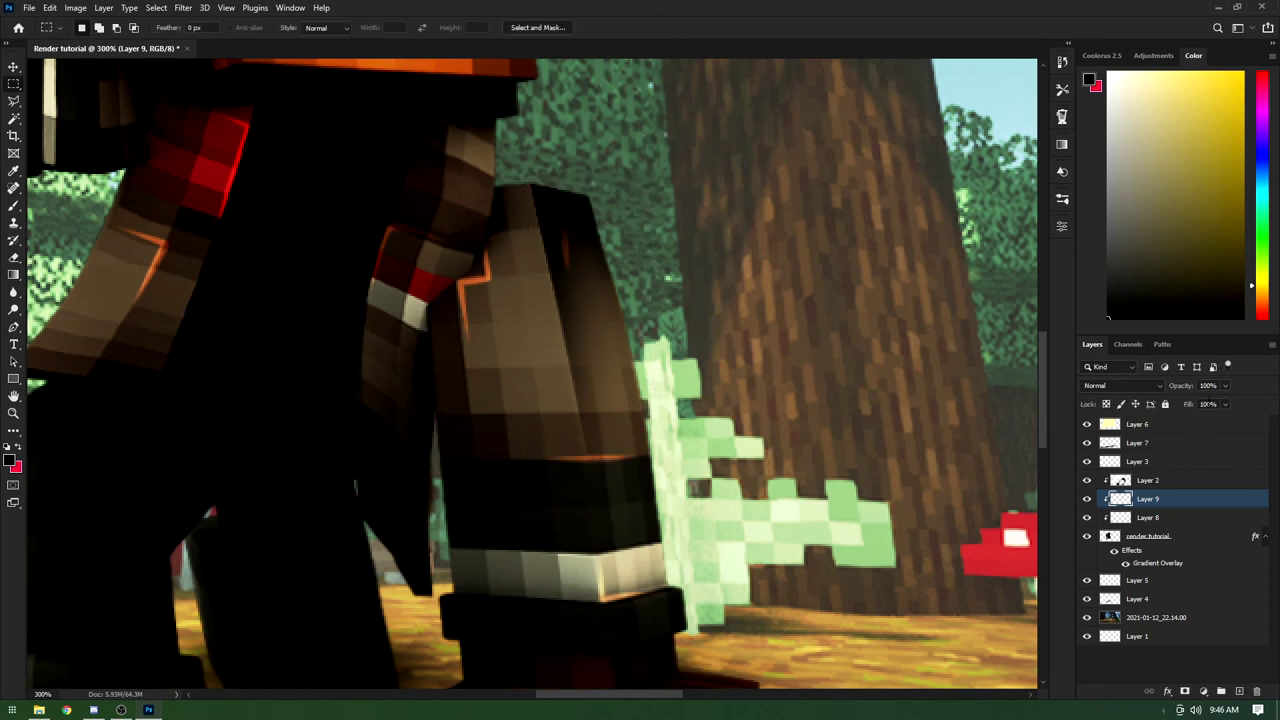
click(1225, 386)
drag(1228, 403, 1205, 403)
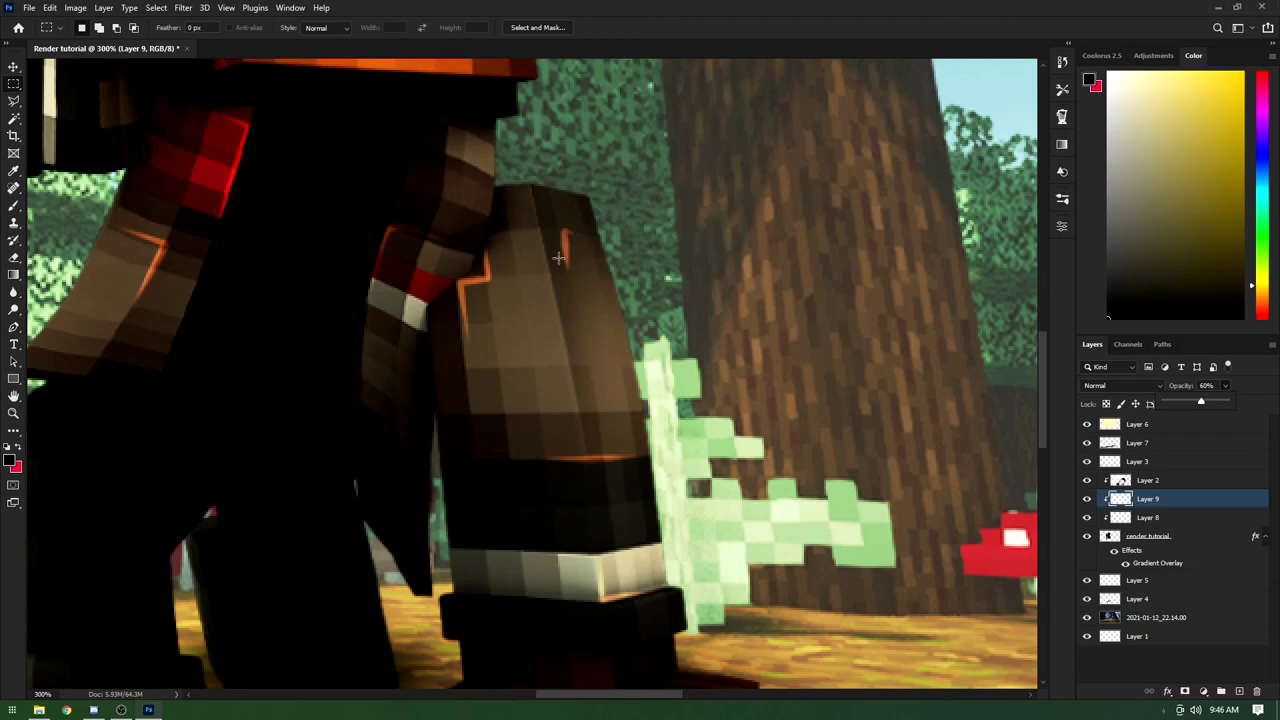
Step: Examine the new sleeve shading against the whole character and the forest scene
key(ctrl+minus)
key(ctrl+minus)
key(ctrl+plus)
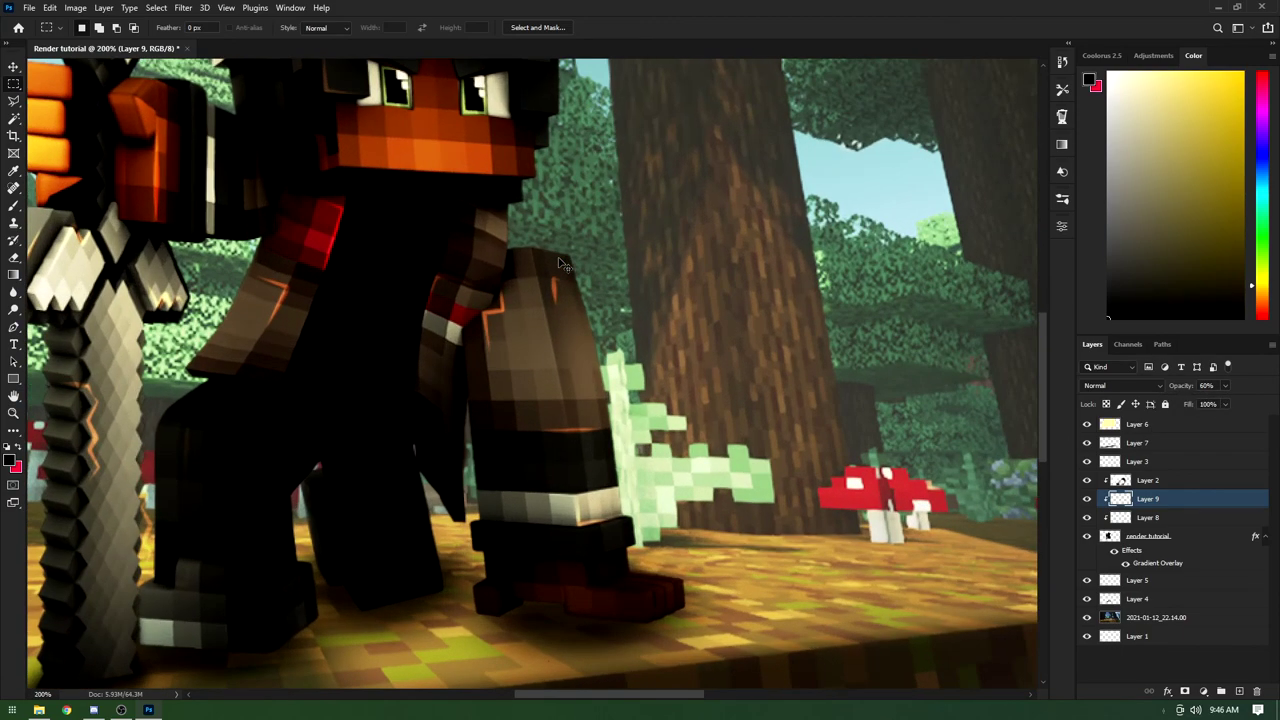
key(ctrl+minus)
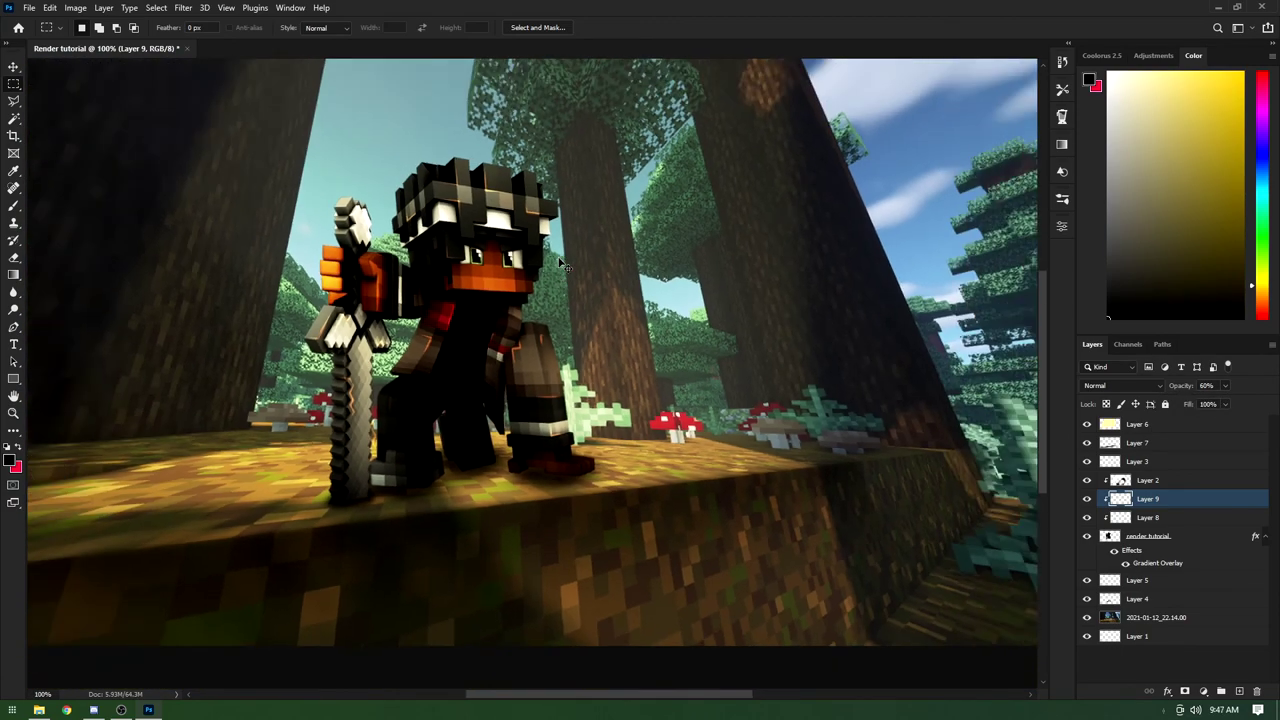
key(ctrl+plus)
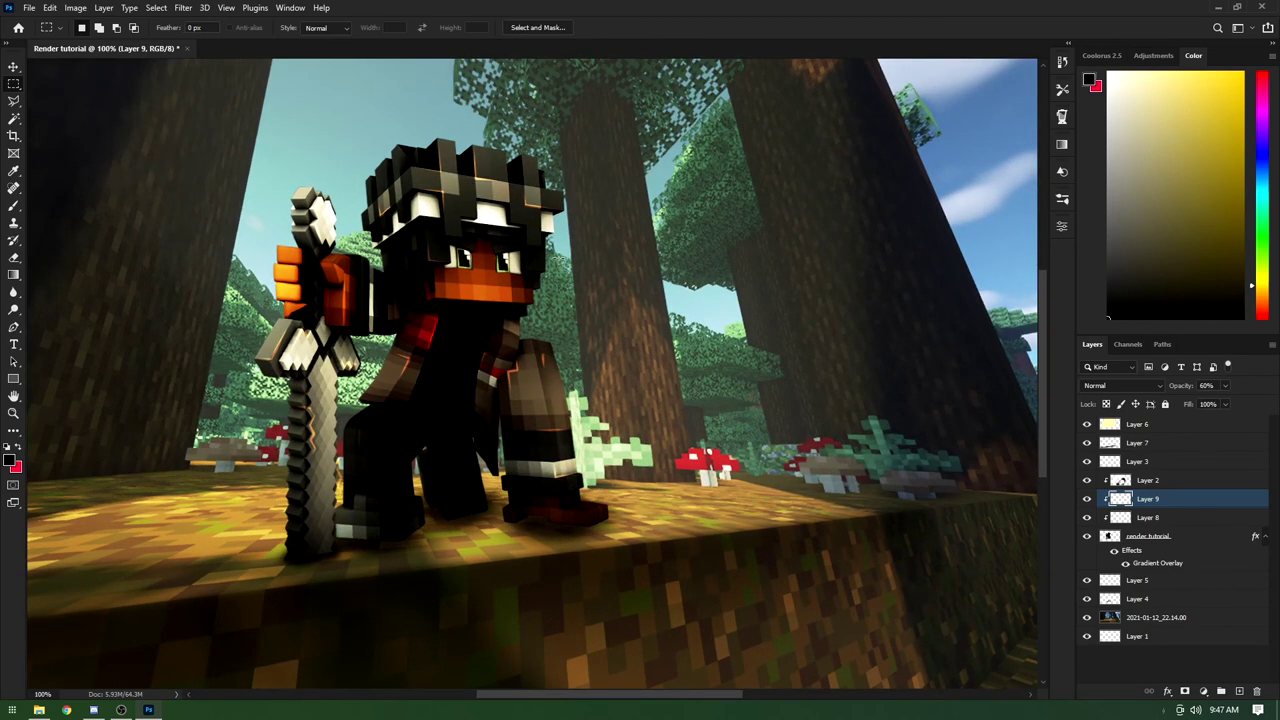
drag(560, 697, 535, 694)
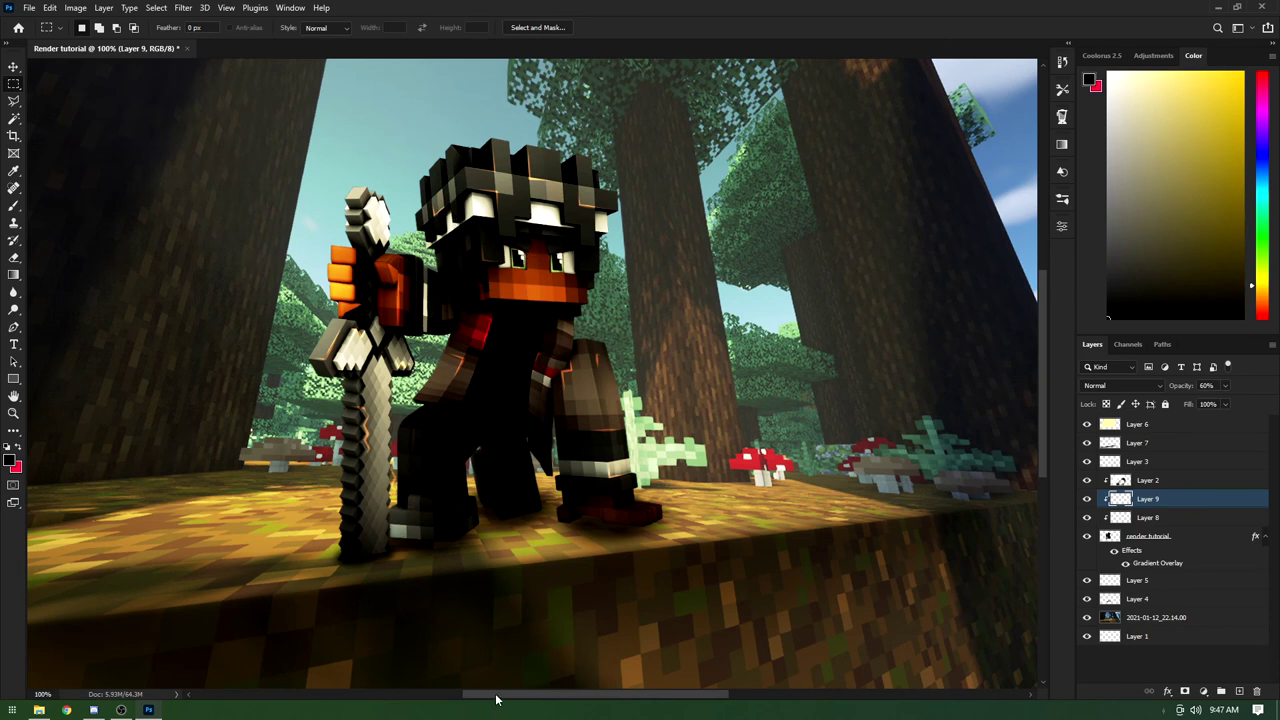
scroll(511, 690, down, 3)
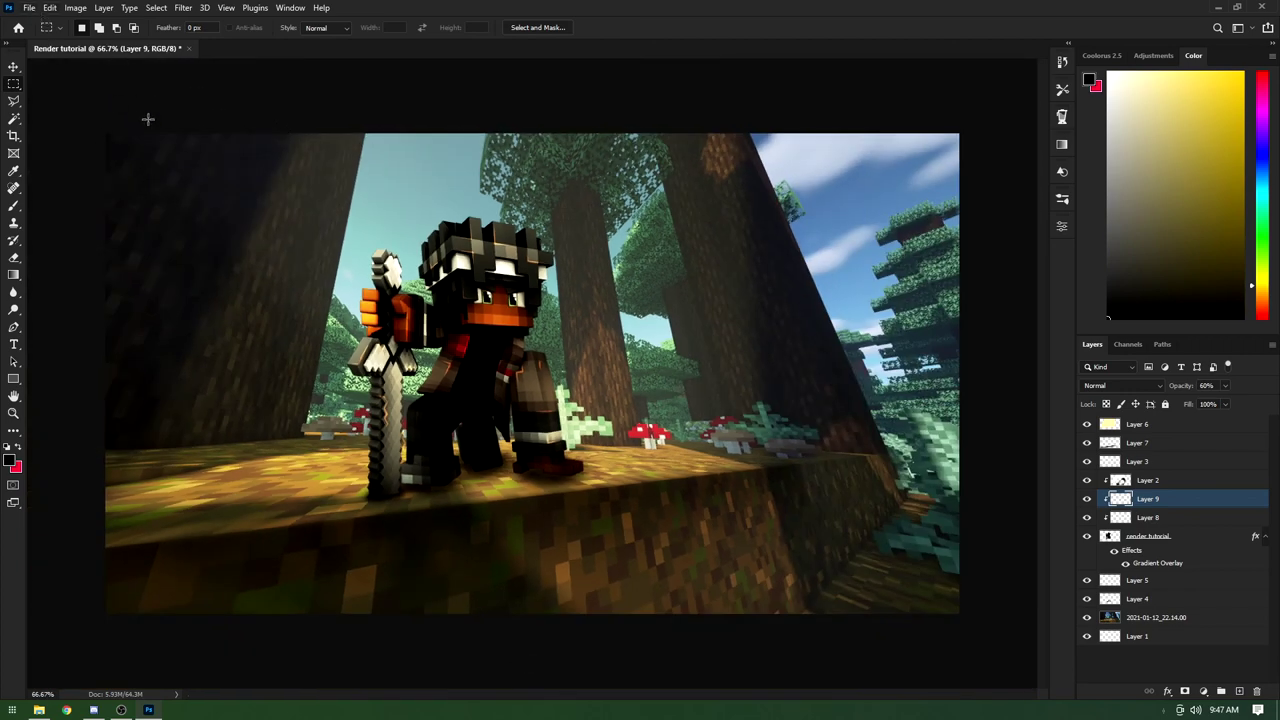
Step: Open PresGraphics_Color_Correction_Pack.psd from the Photoshop folder in Art and turn off its Hide notice layer
key(v)
click(30, 8)
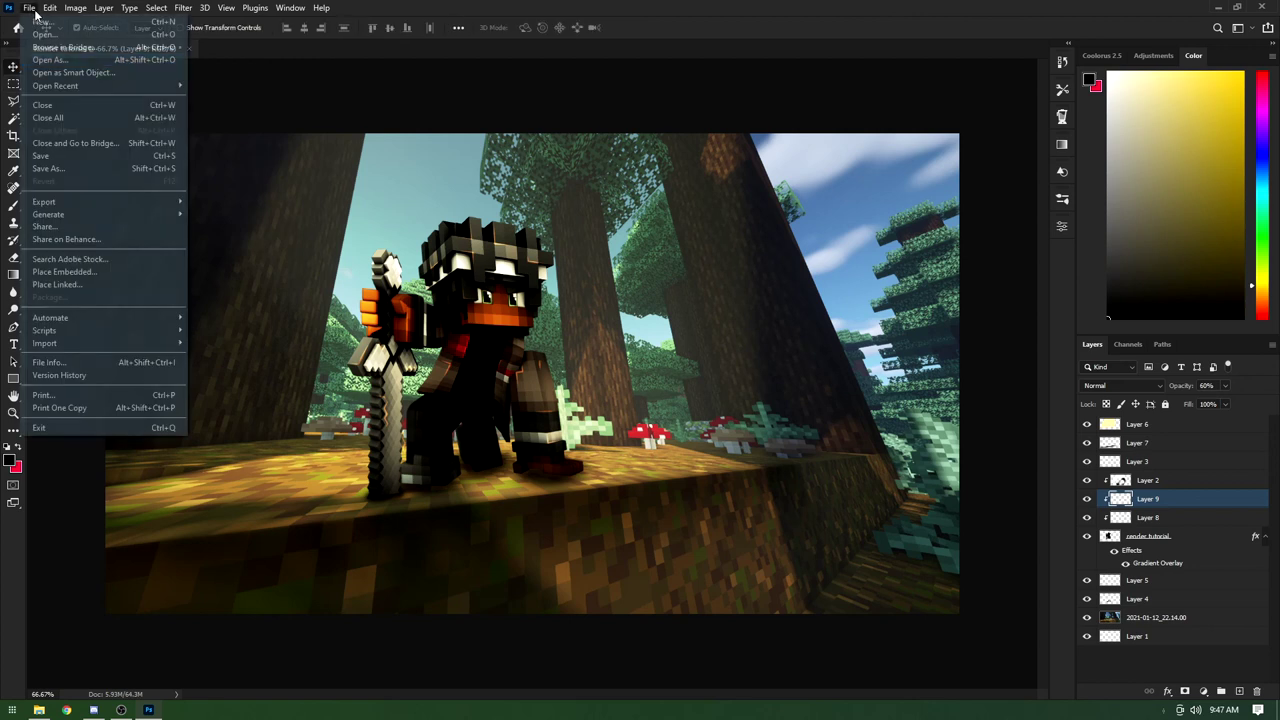
key(Escape)
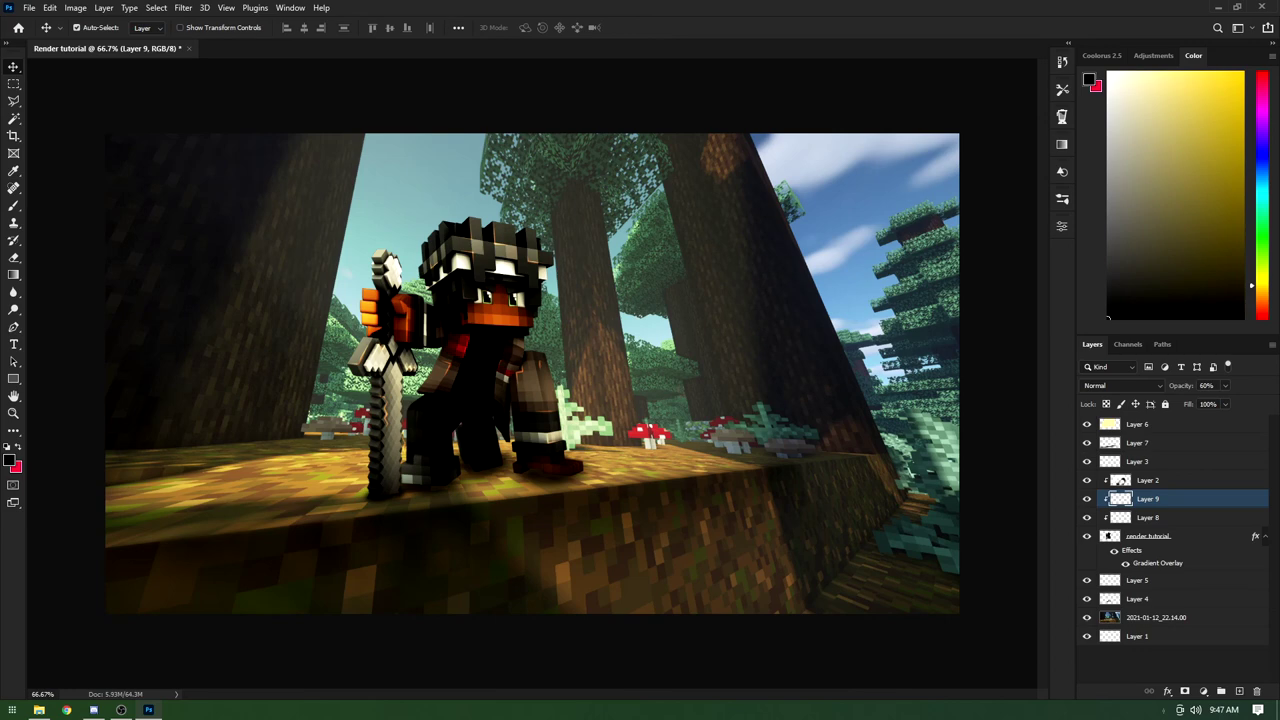
key(ctrl+o)
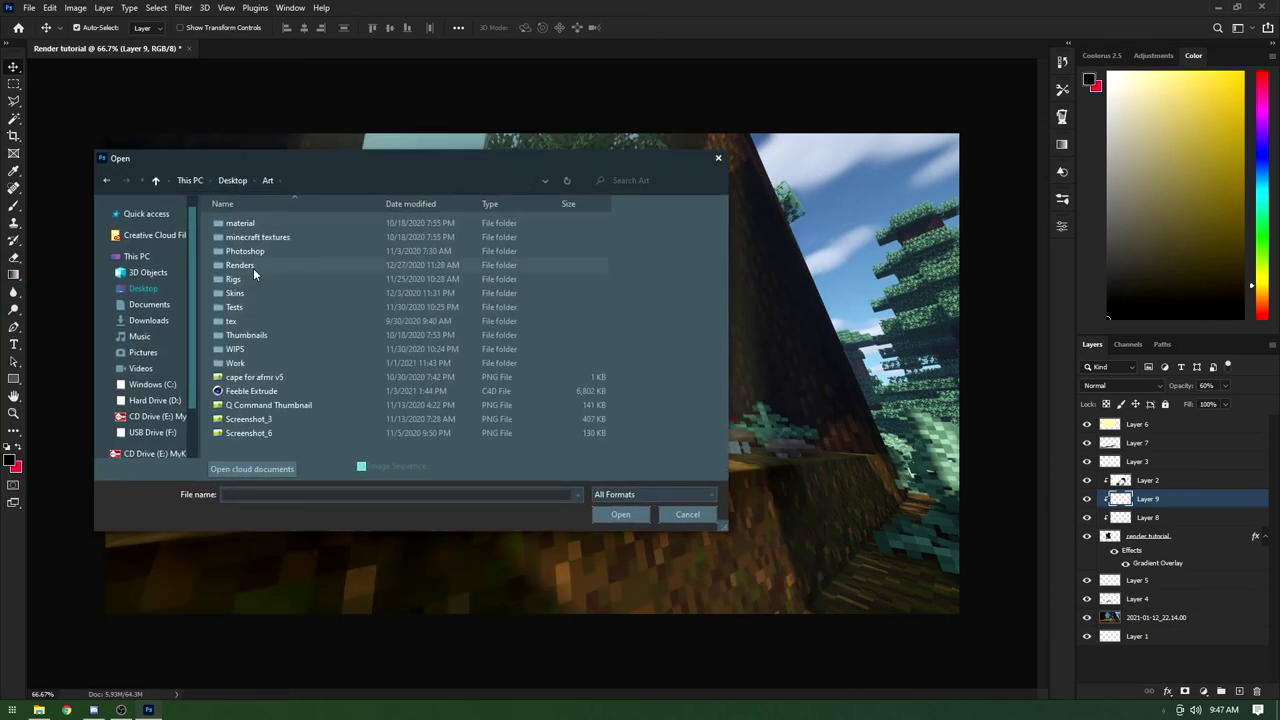
double_click(250, 251)
scroll(310, 320, down, 3)
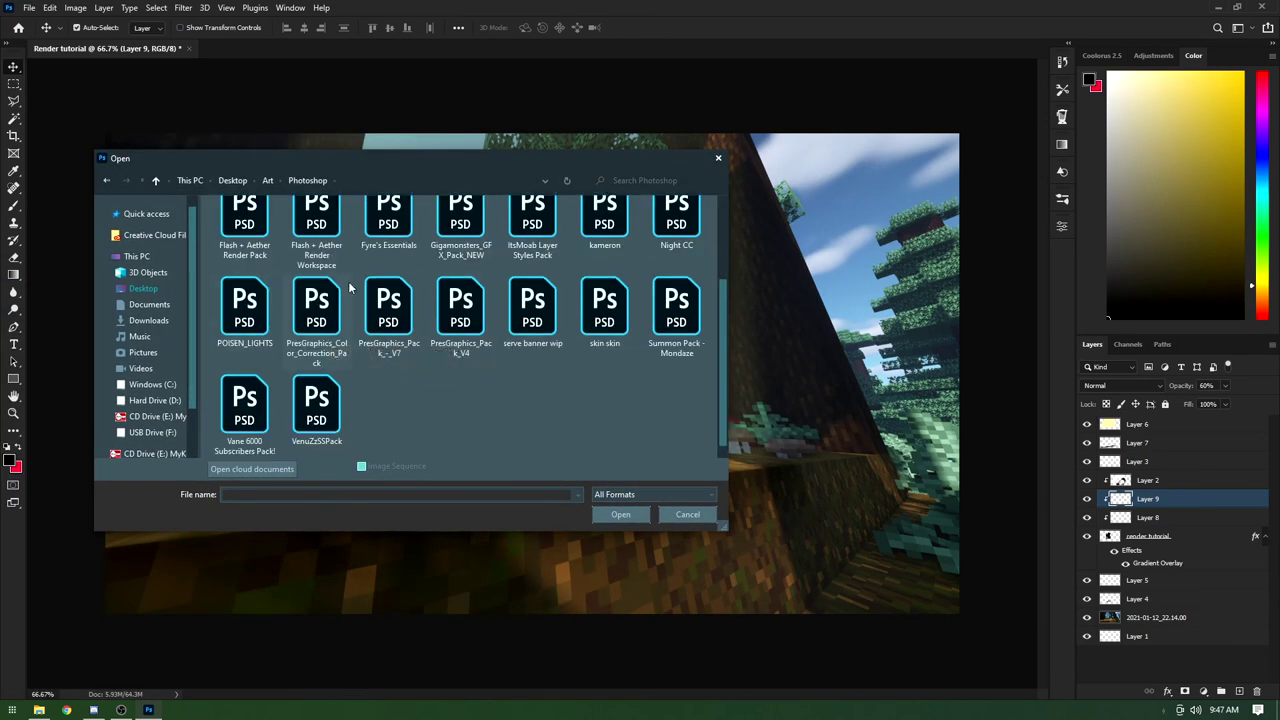
double_click(306, 310)
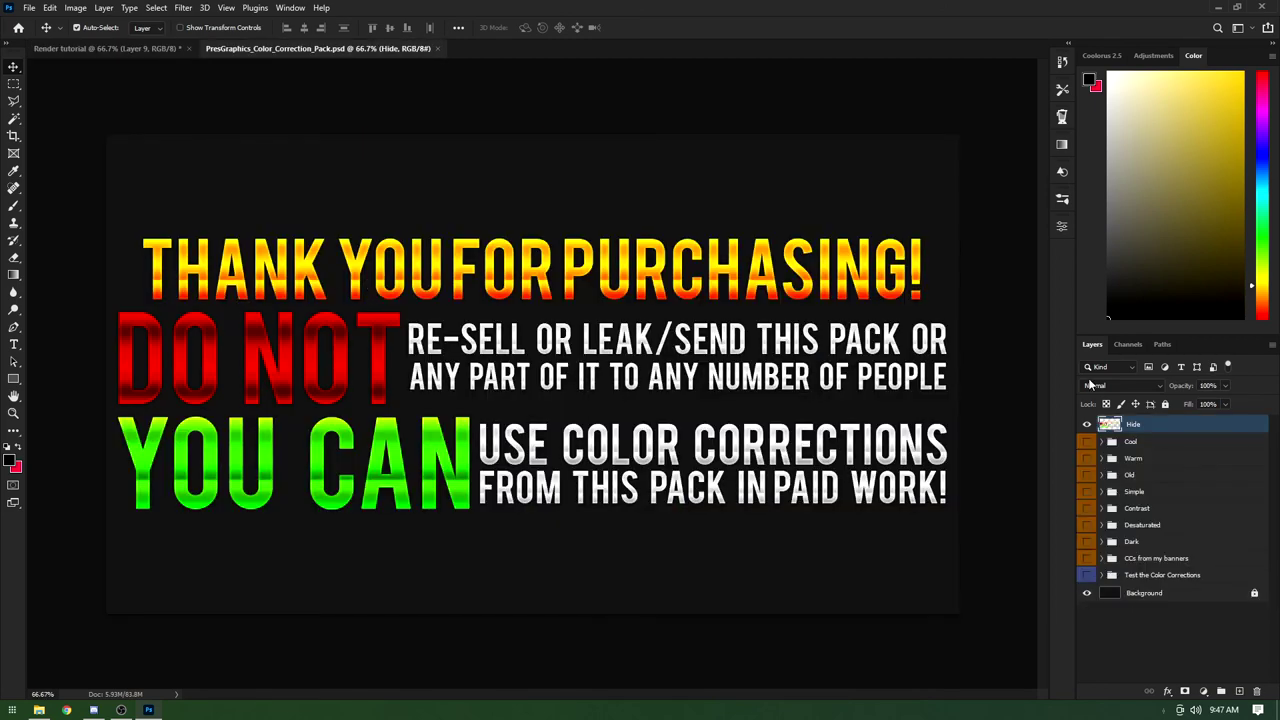
click(1086, 424)
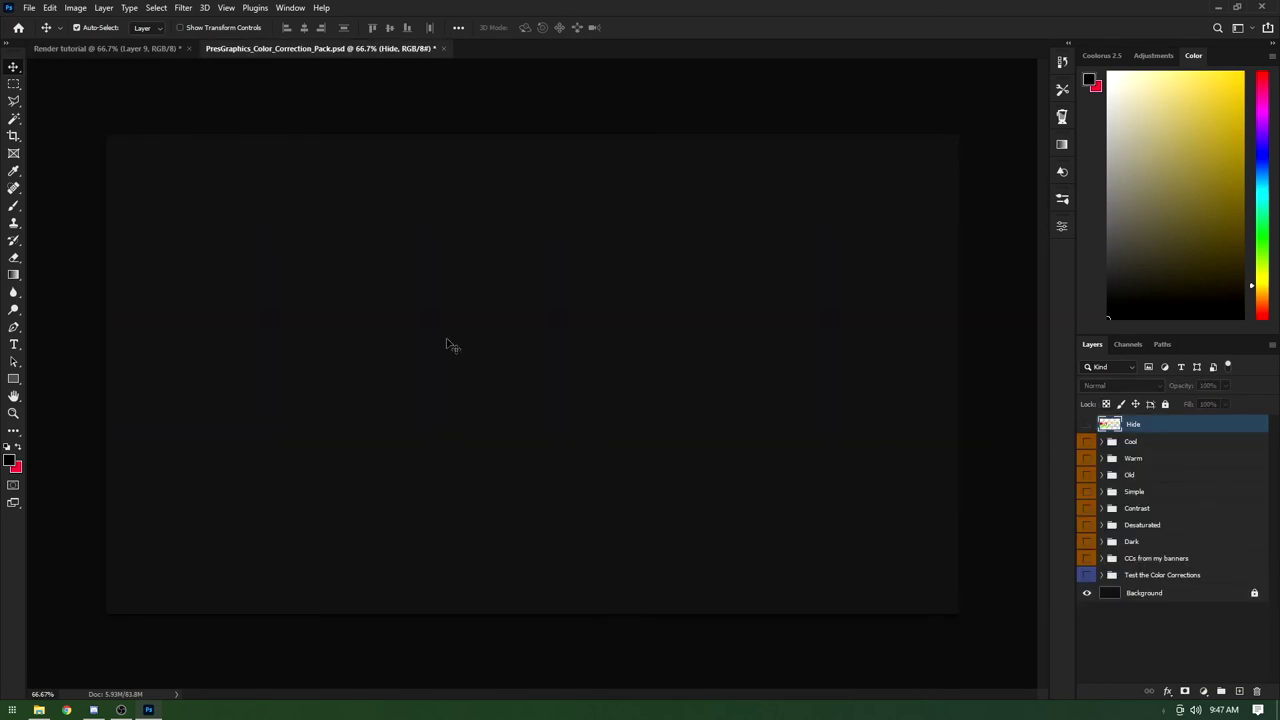
Step: Show the Pres test character from the Characters folder of the Test the Color Corrections group
click(1087, 558)
click(1102, 558)
click(1087, 558)
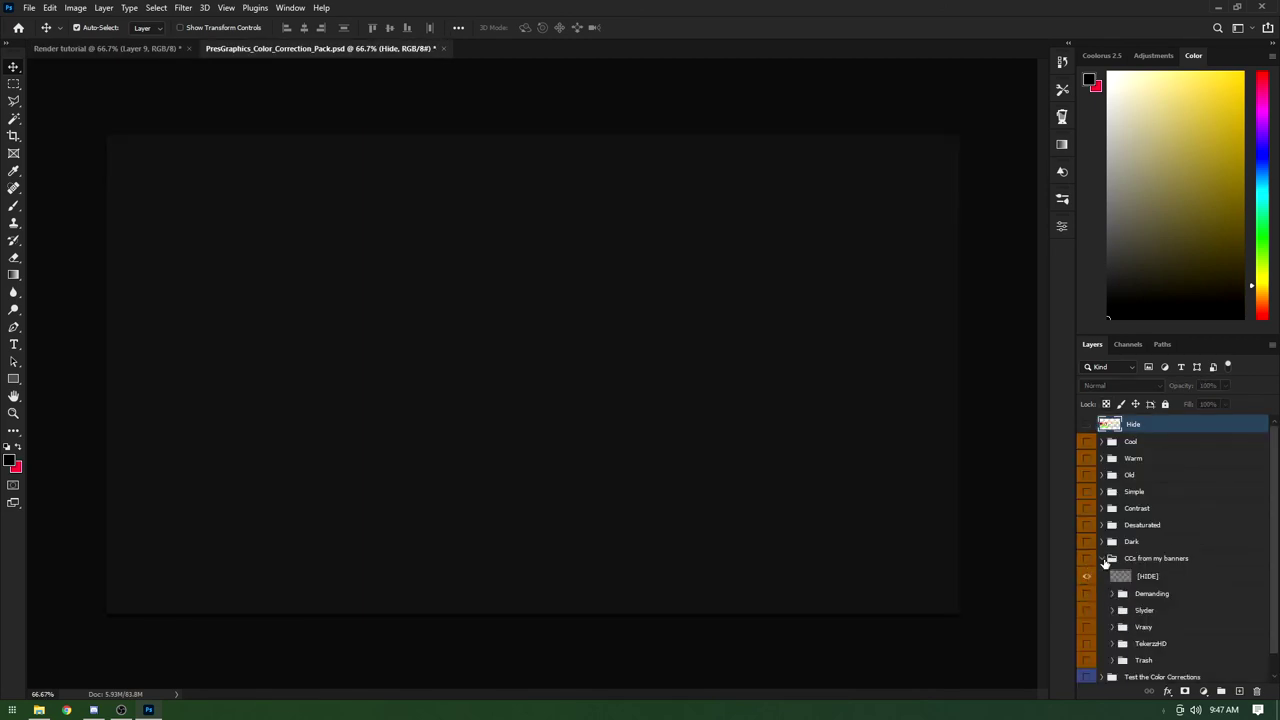
click(1102, 558)
click(1087, 575)
click(1102, 575)
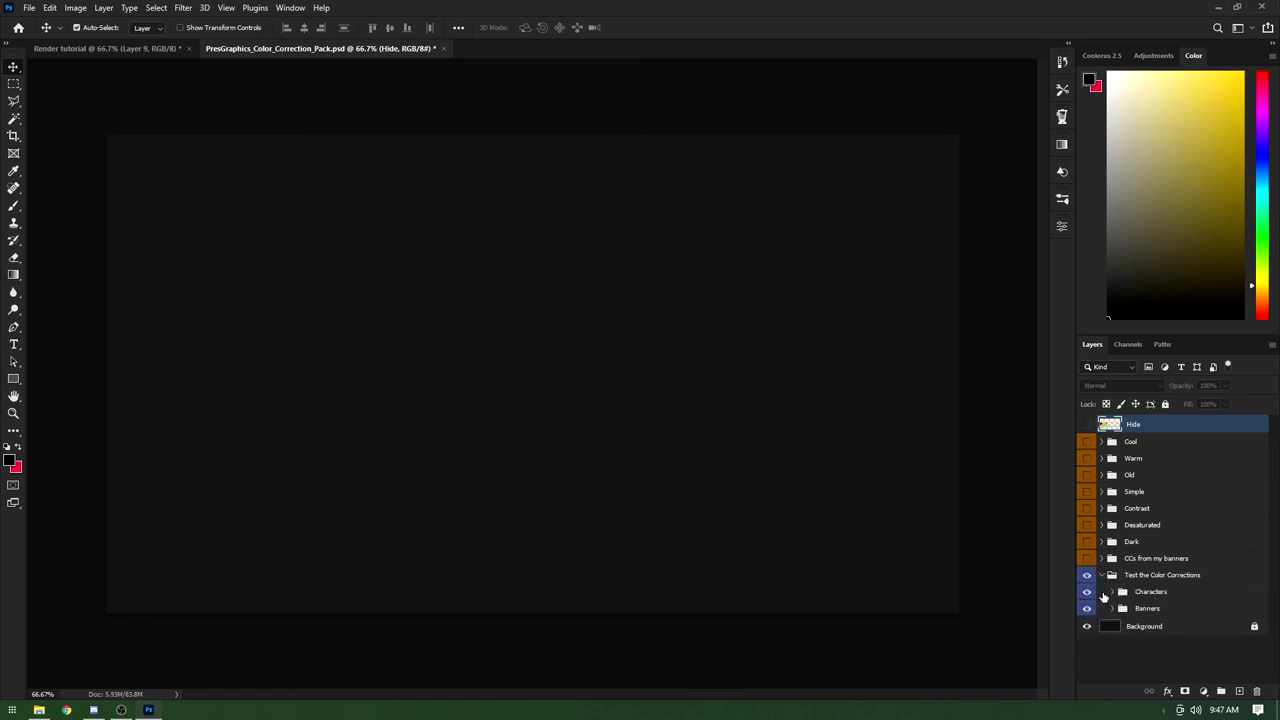
click(1117, 593)
scroll(1094, 610, down, 1)
click(1087, 638)
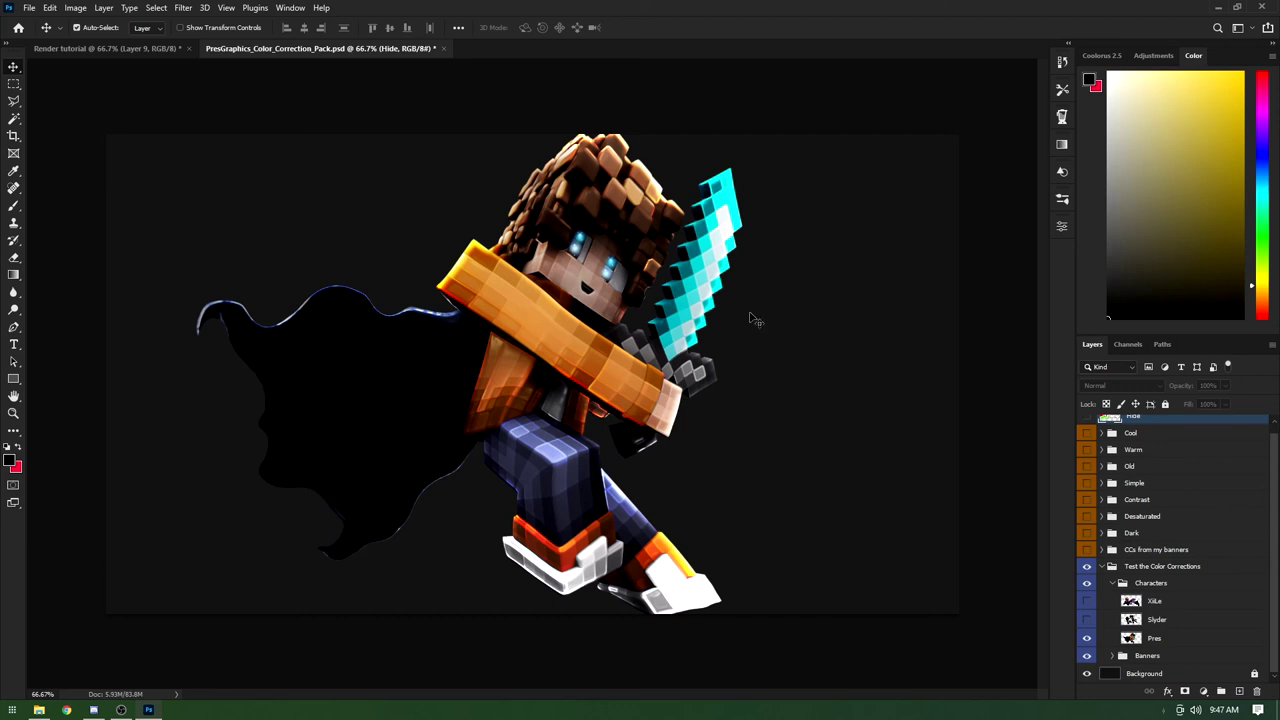
Step: Turn on the Warm group, preview its color corrections Warm1 to Warm5 one by one, and leave Warm5 on
click(102, 46)
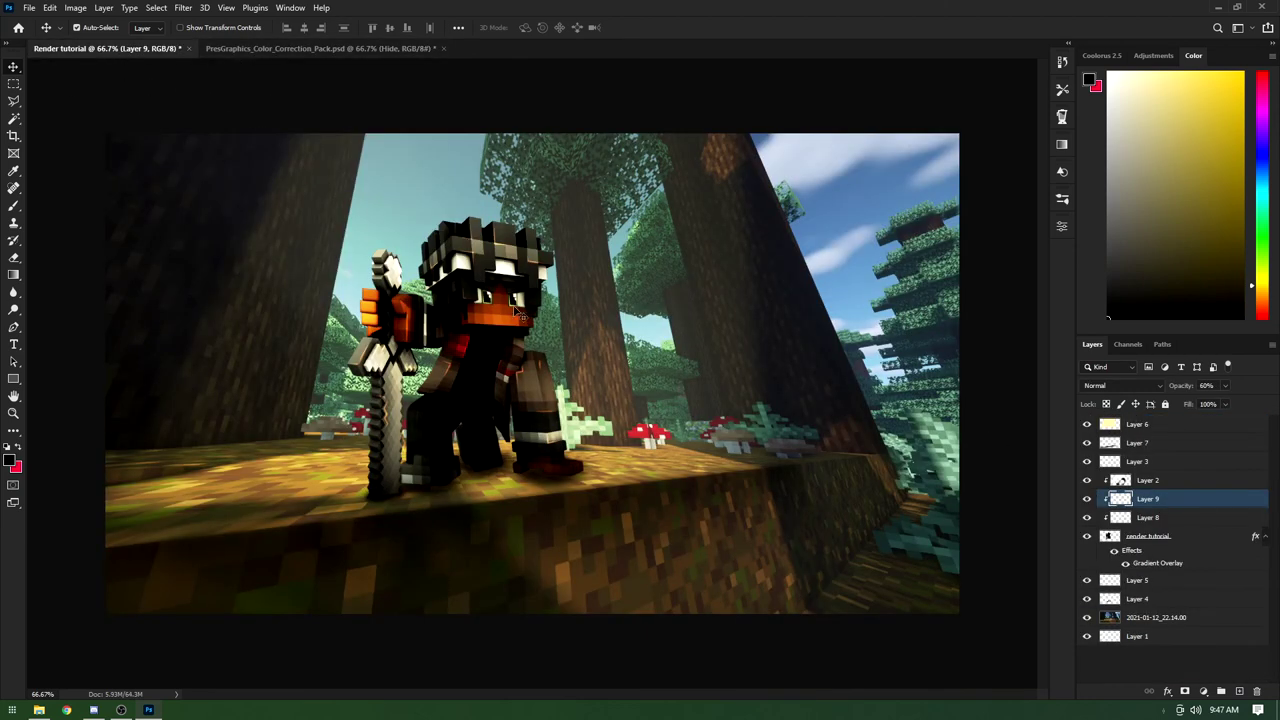
click(306, 50)
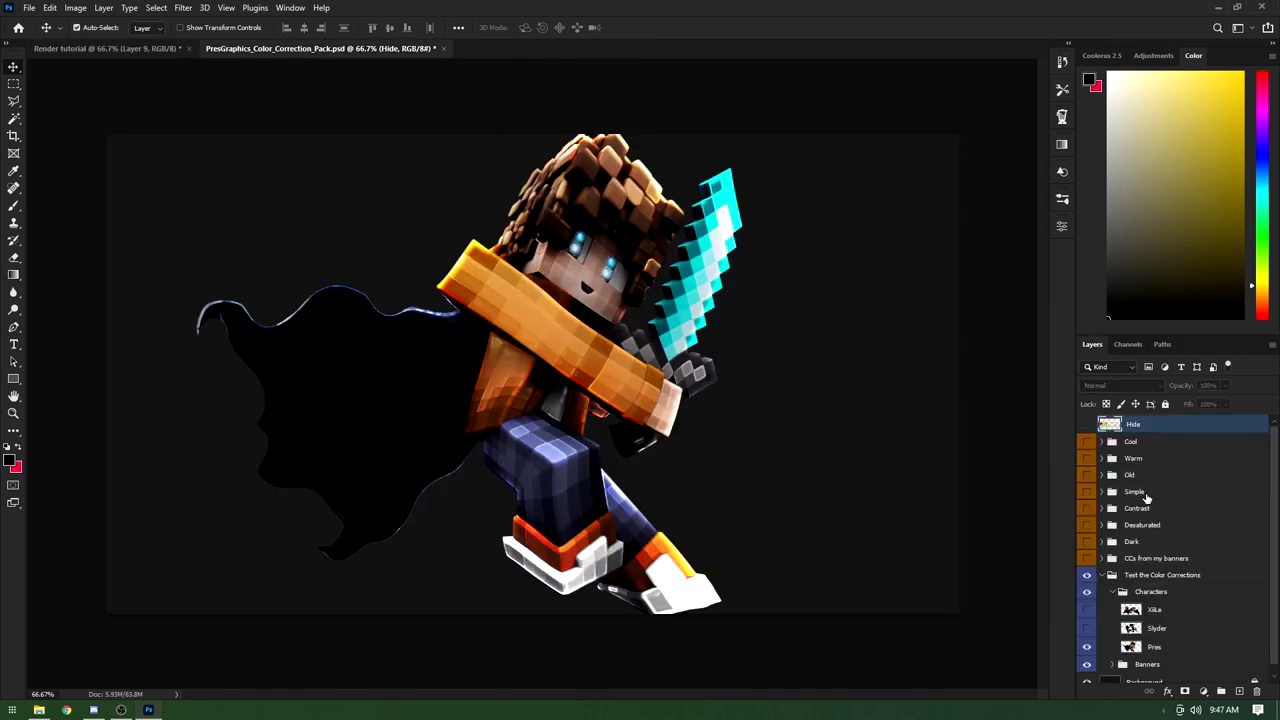
click(1087, 459)
click(1103, 458)
click(1086, 476)
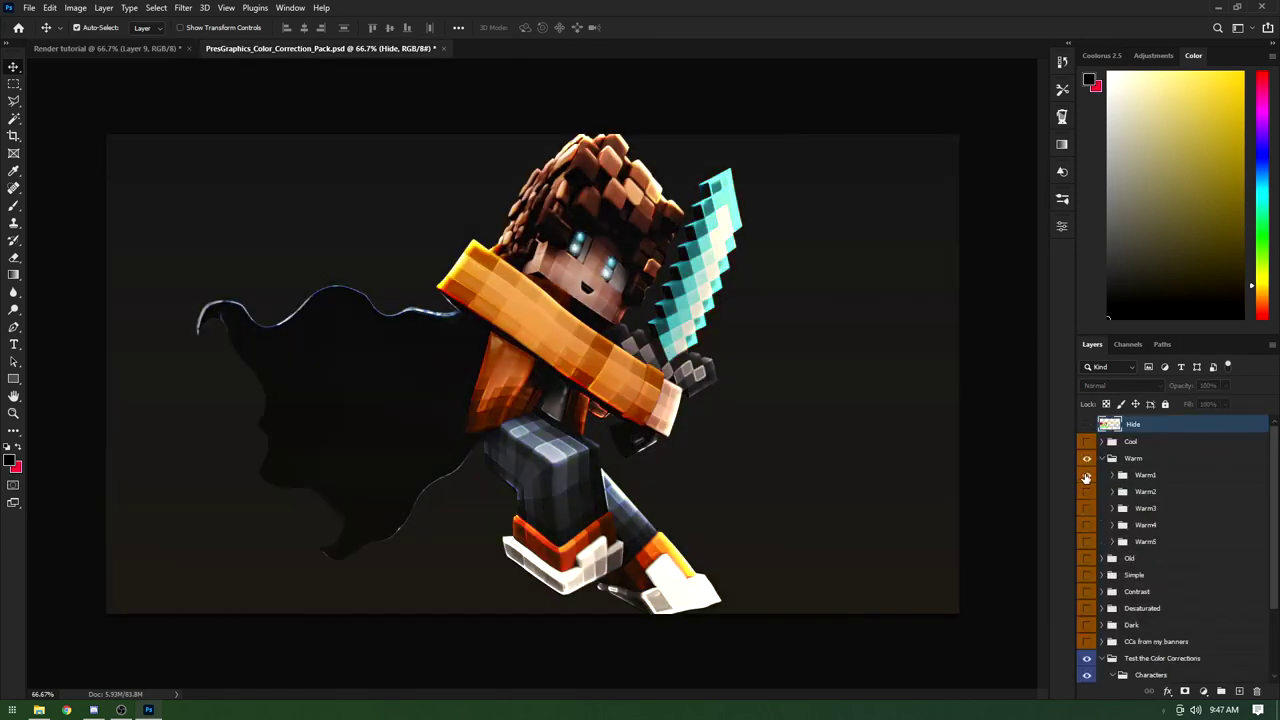
click(1086, 476)
click(1087, 492)
click(1087, 492)
click(1087, 509)
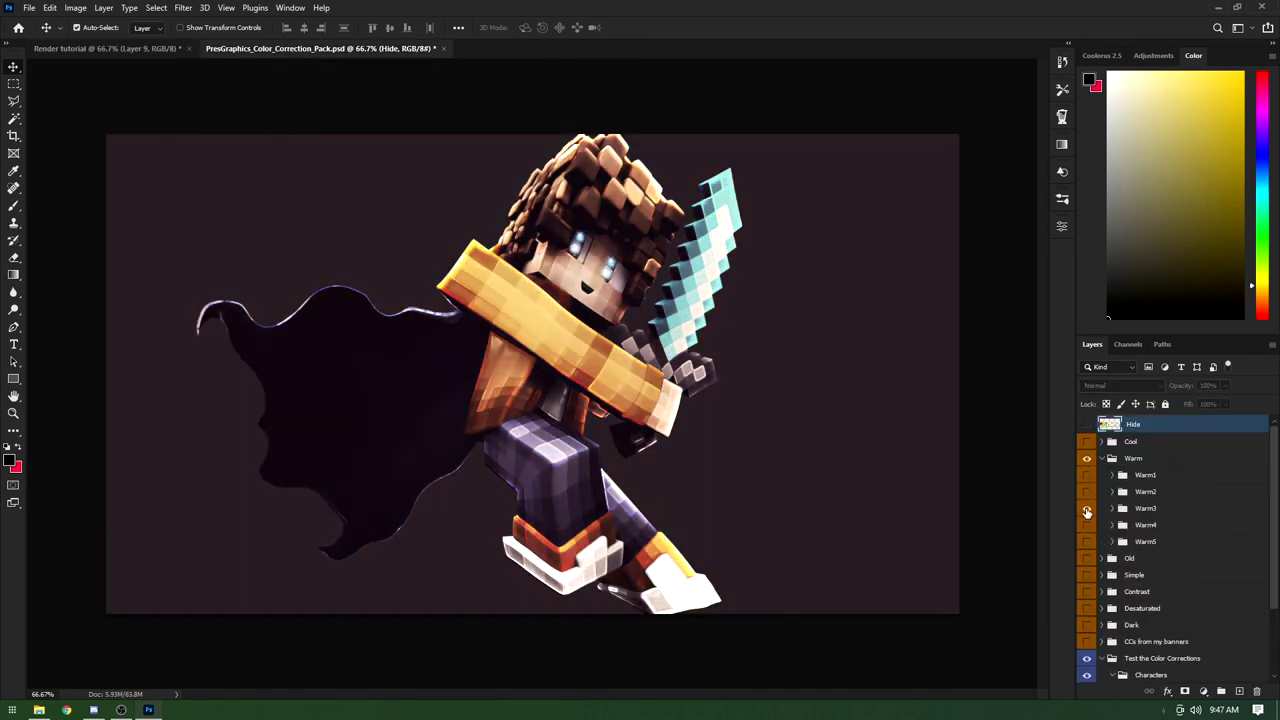
click(1087, 509)
click(1087, 525)
click(1087, 525)
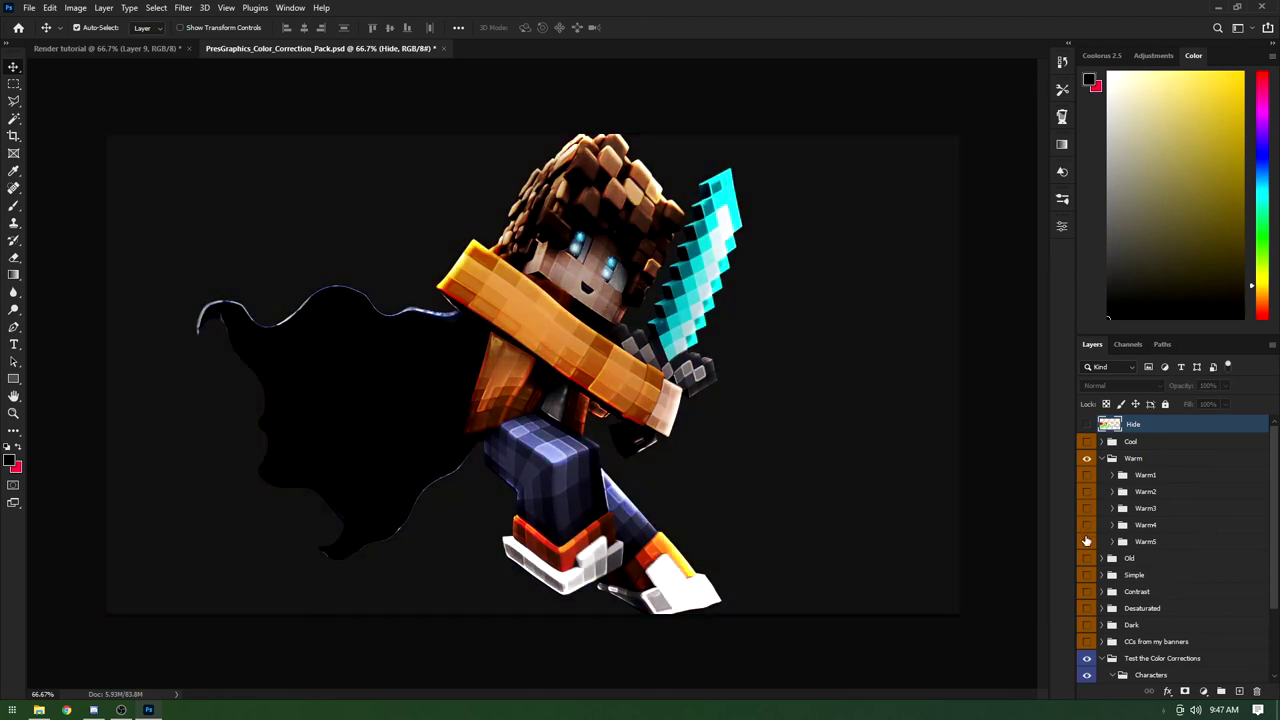
click(1087, 542)
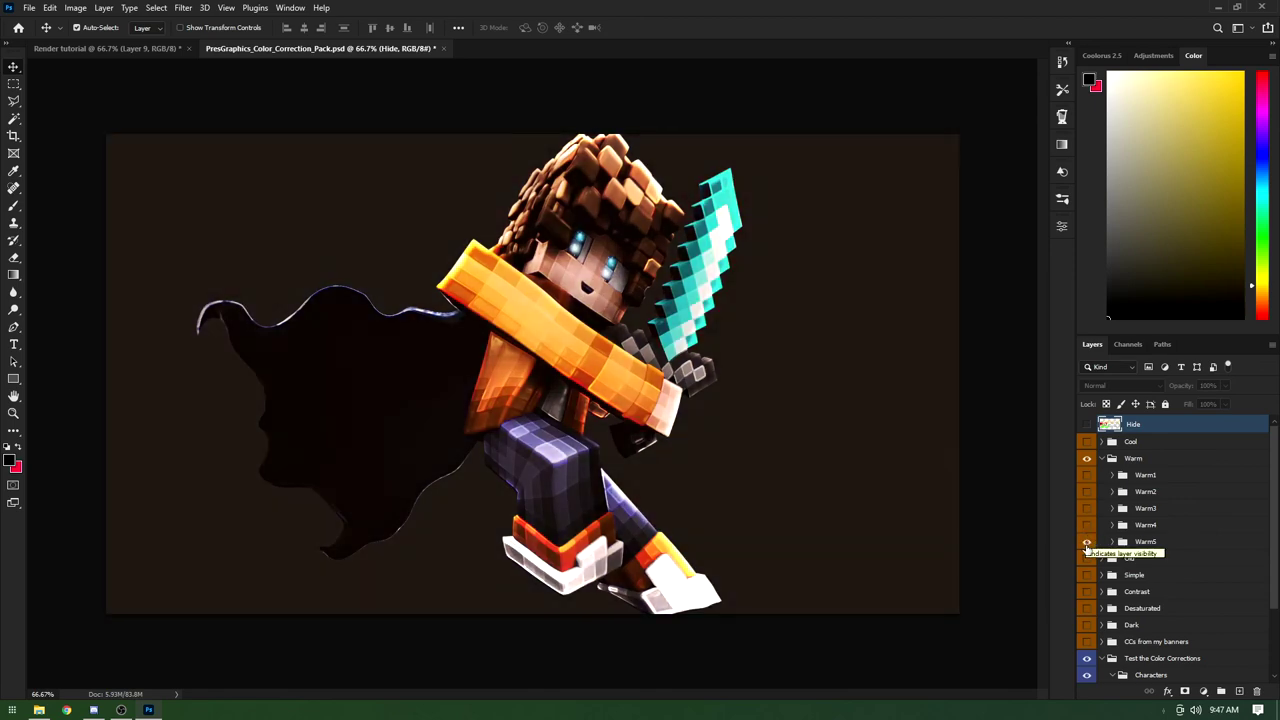
click(1087, 542)
click(1087, 542)
Step: Copy the Warm5 group into the Render tutorial document as the topmost layer and clip Layer 2 again to the layers beneath it
drag(1160, 545, 490, 355)
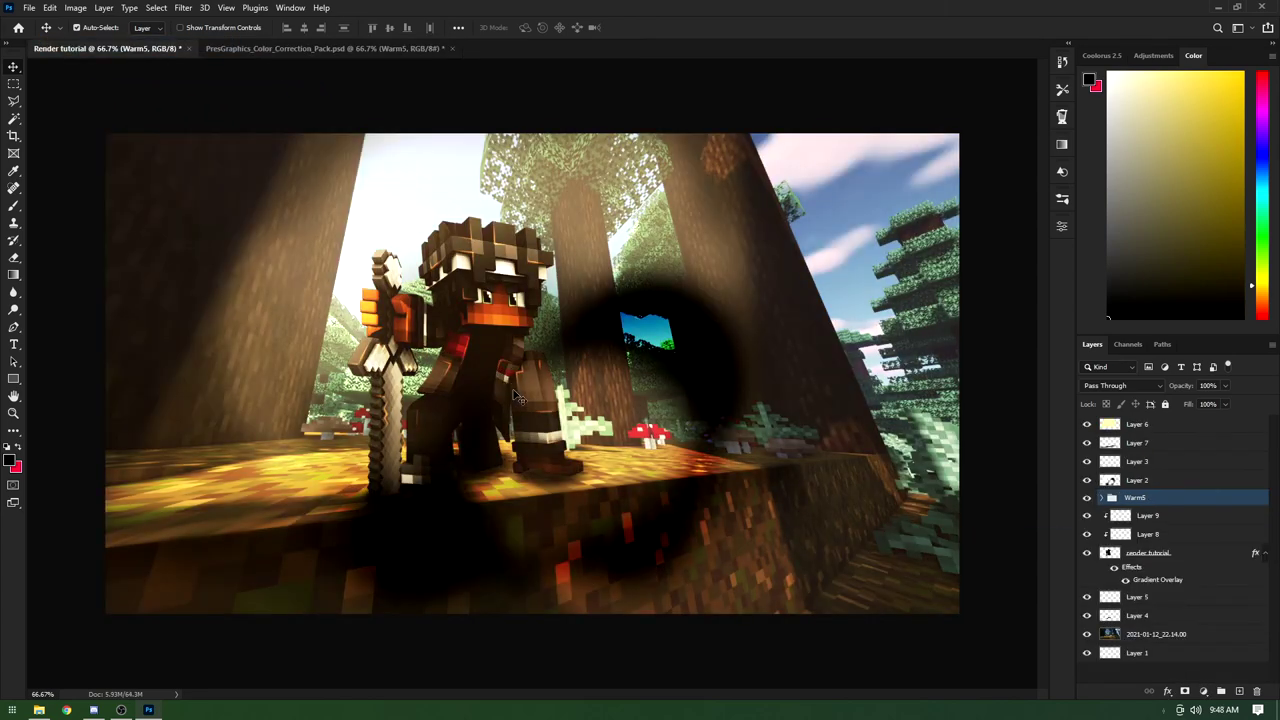
drag(1135, 497, 1135, 424)
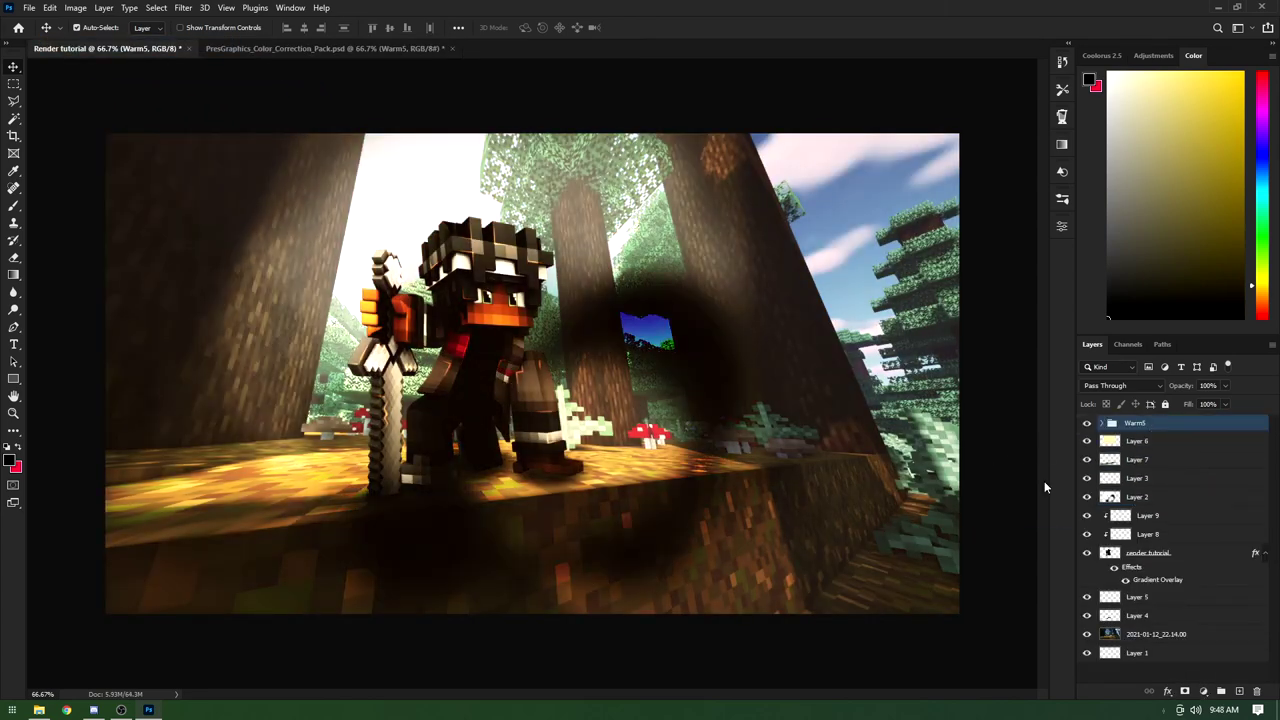
click(1140, 497)
key(ctrl+alt+g)
click(1135, 423)
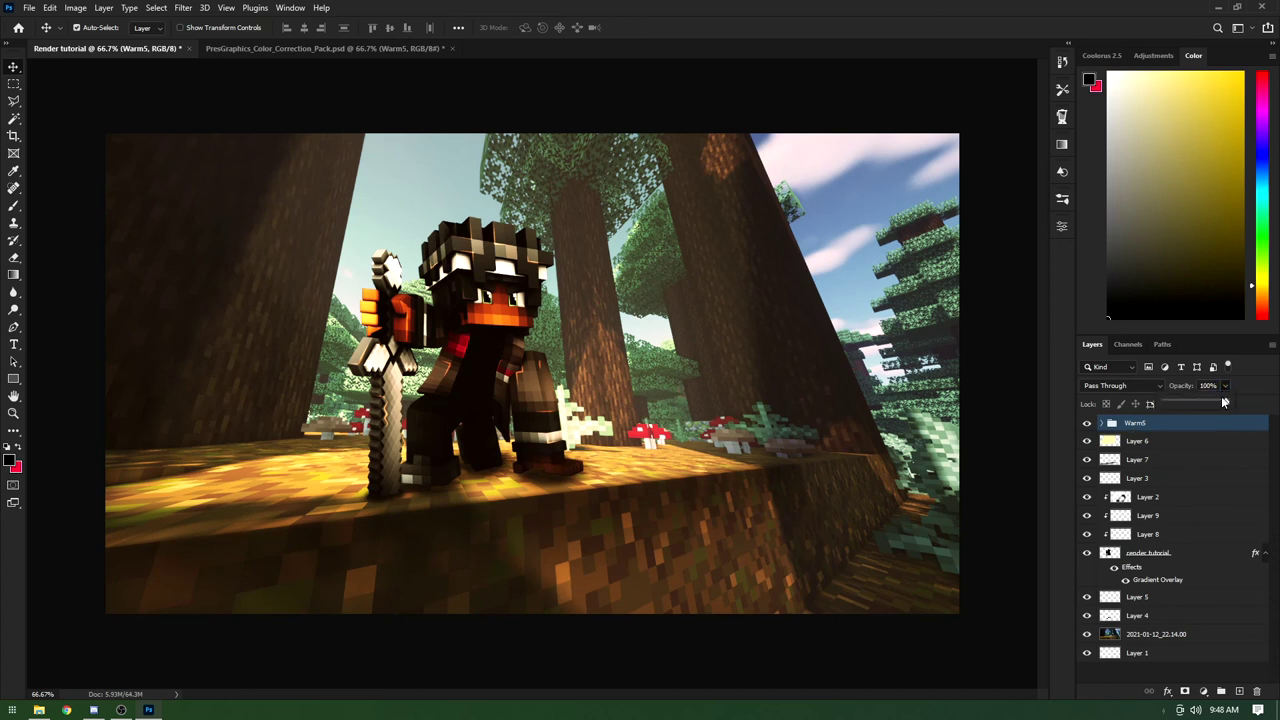
Step: Lower the opacity of the Warm5 group to about 76% and check the adjustment layers inside it
drag(1213, 398, 1211, 398)
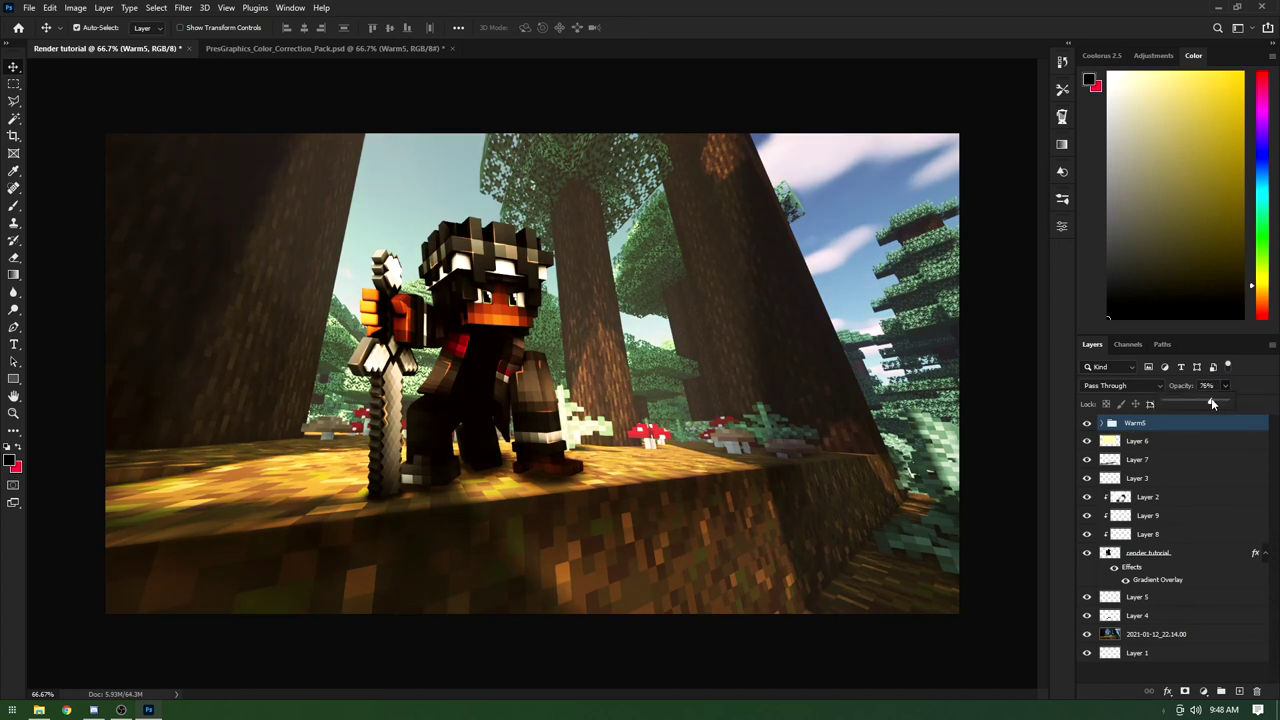
click(1102, 424)
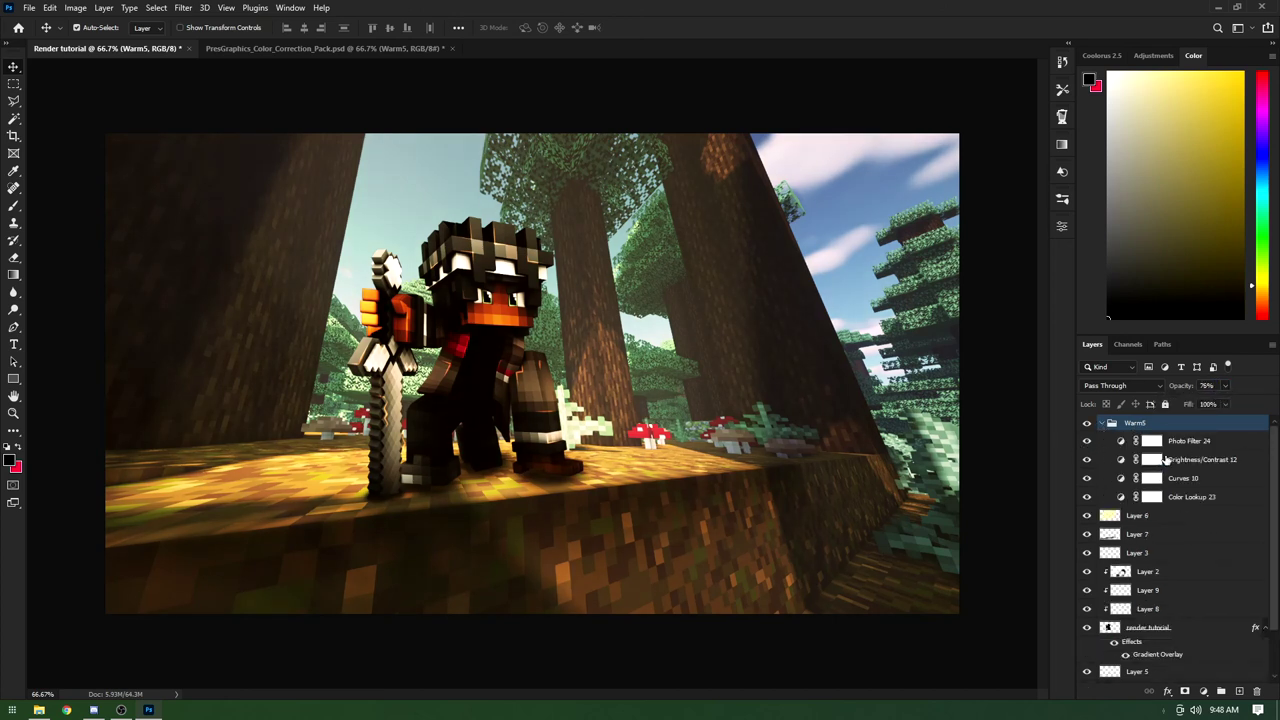
click(1102, 424)
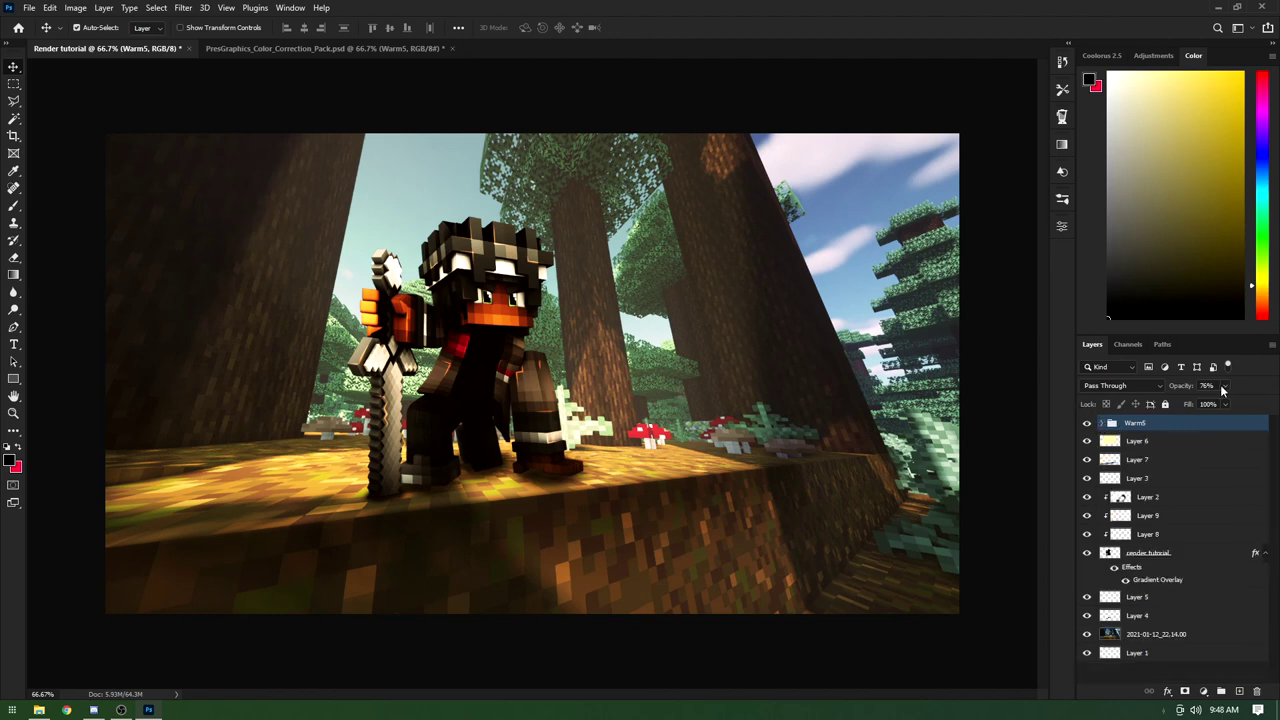
click(1224, 386)
Step: In the color correction pack, hide Warm5, turn on the Contrast group, preview Contrast1 and leave Contrast2 on
click(362, 49)
click(1087, 541)
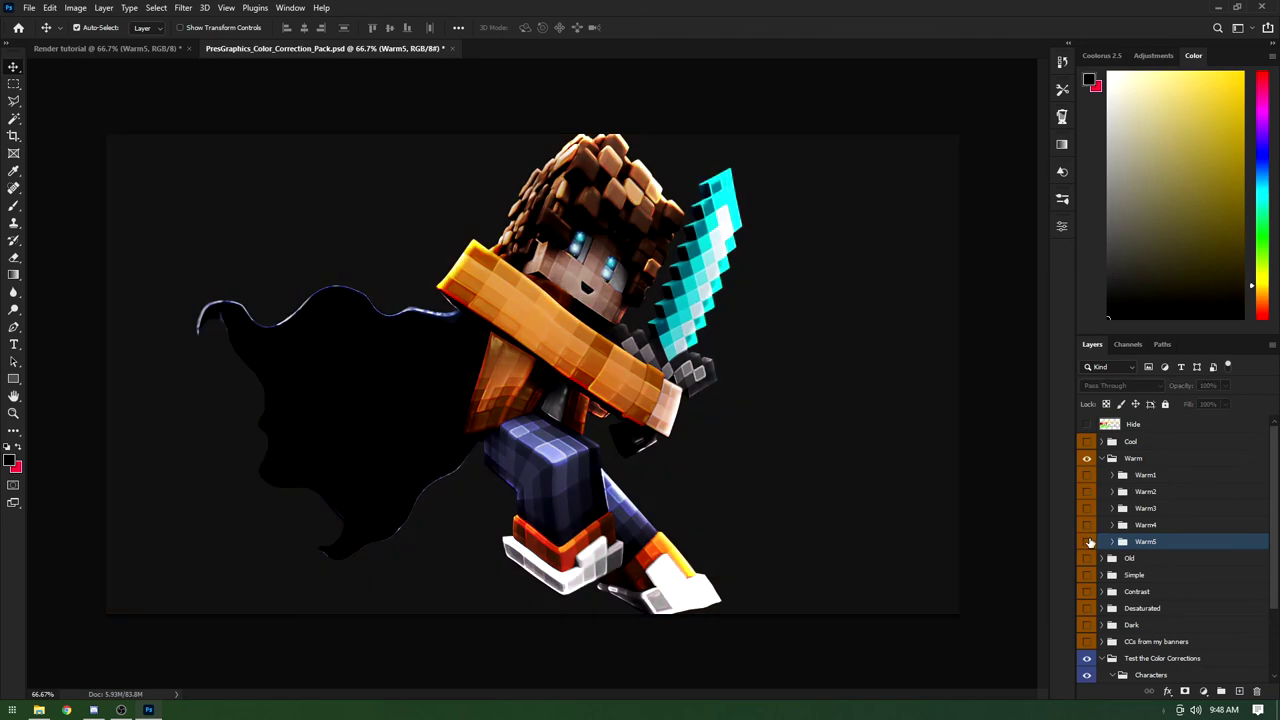
scroll(1082, 548, down, 2)
click(1101, 517)
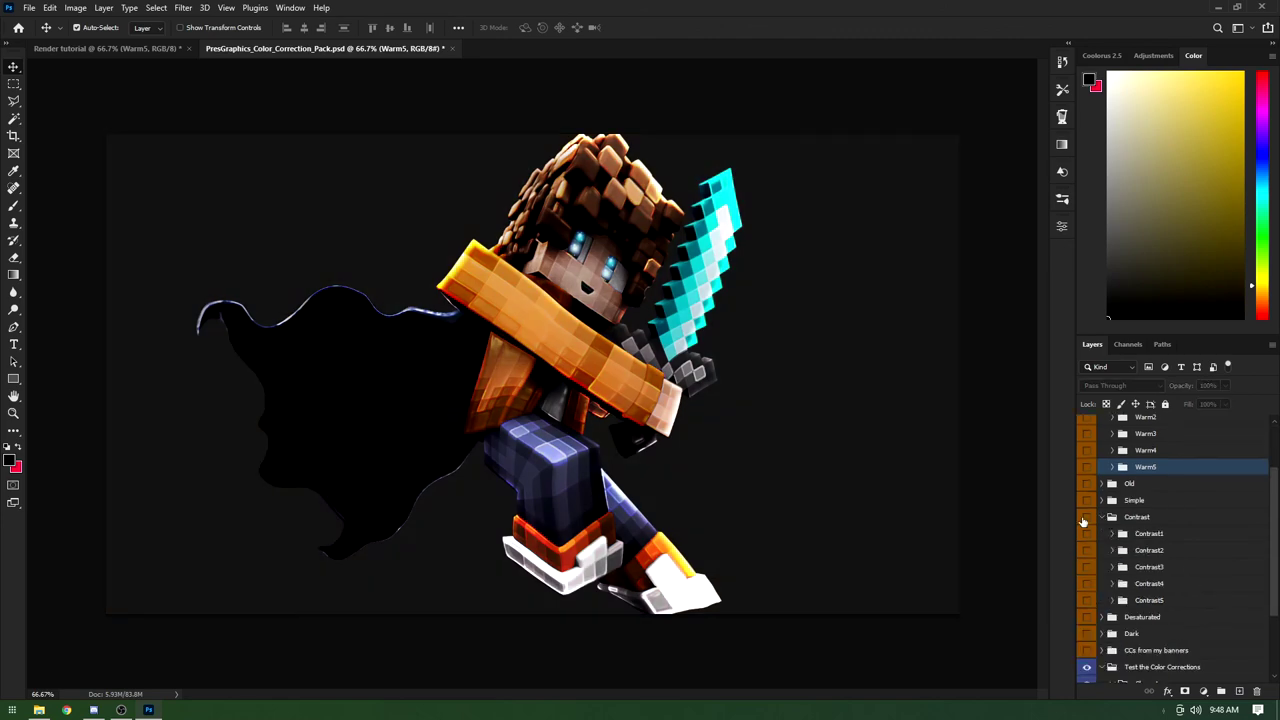
click(1087, 517)
click(1087, 533)
click(1087, 551)
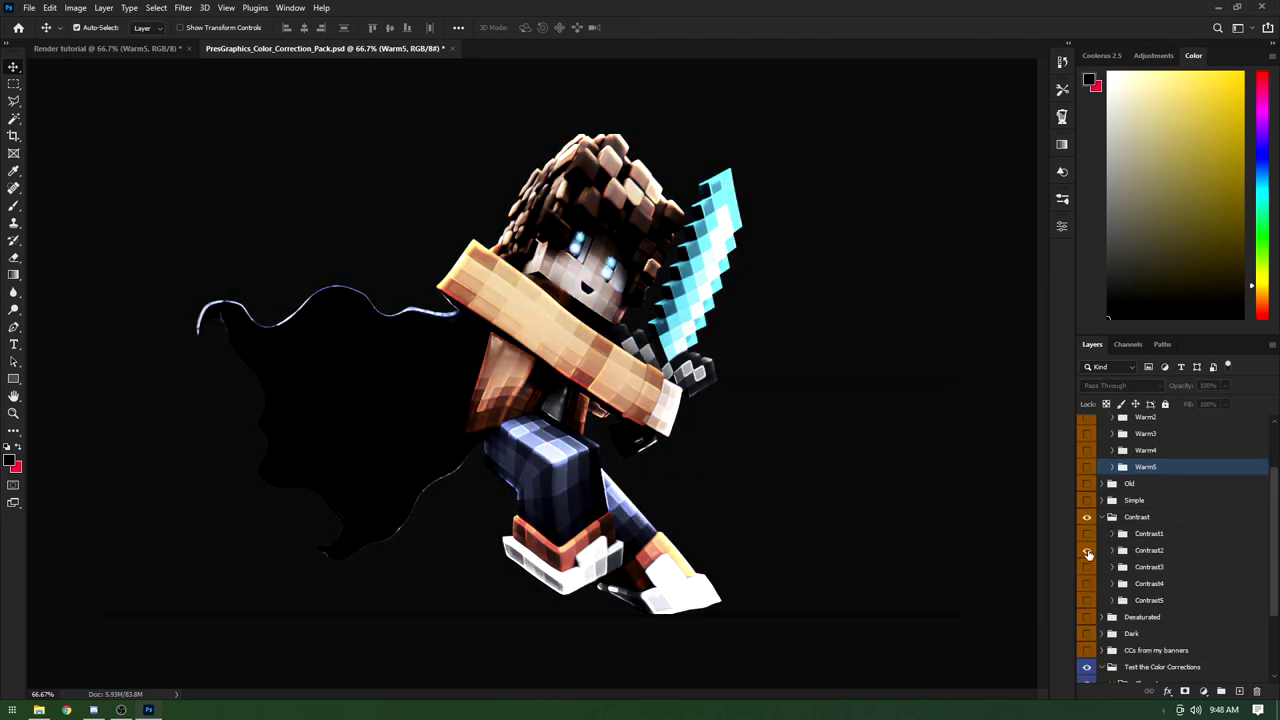
Step: Copy the Contrast2 group into the Render tutorial document directly beneath Warm5, reduce its opacity to about 21% and deselect it
drag(1149, 551, 440, 320)
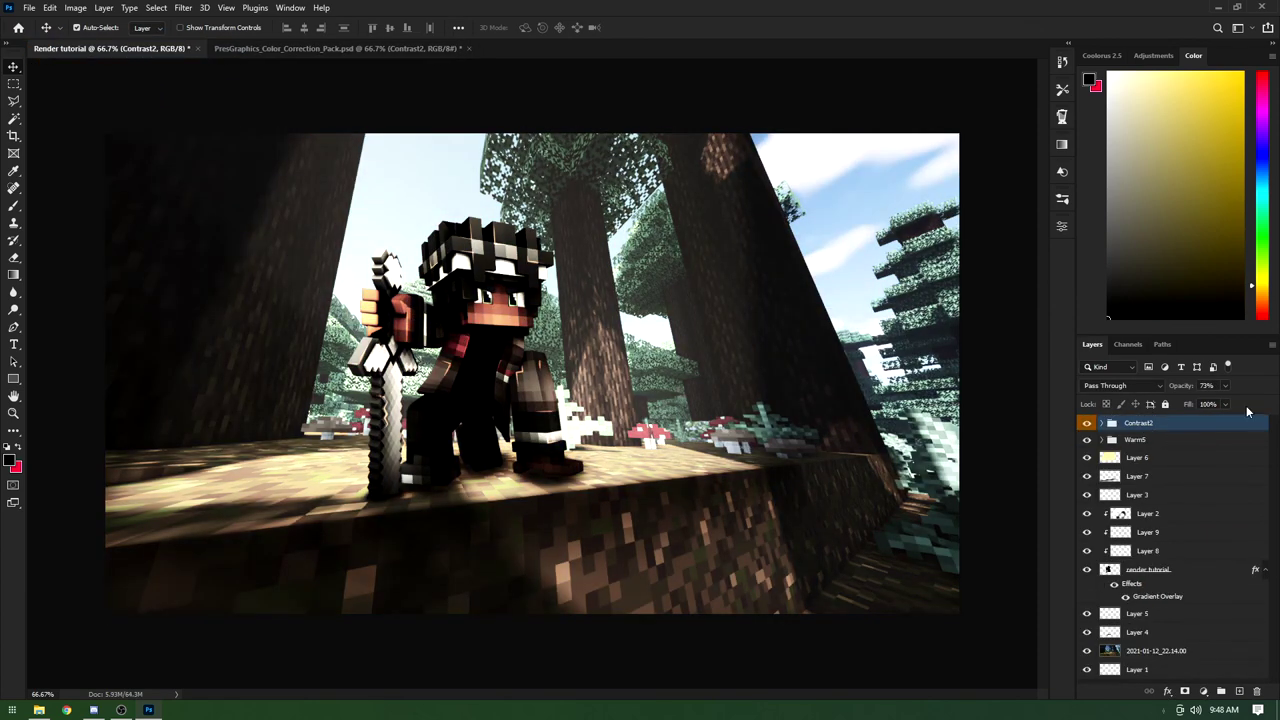
drag(1226, 400, 1146, 450)
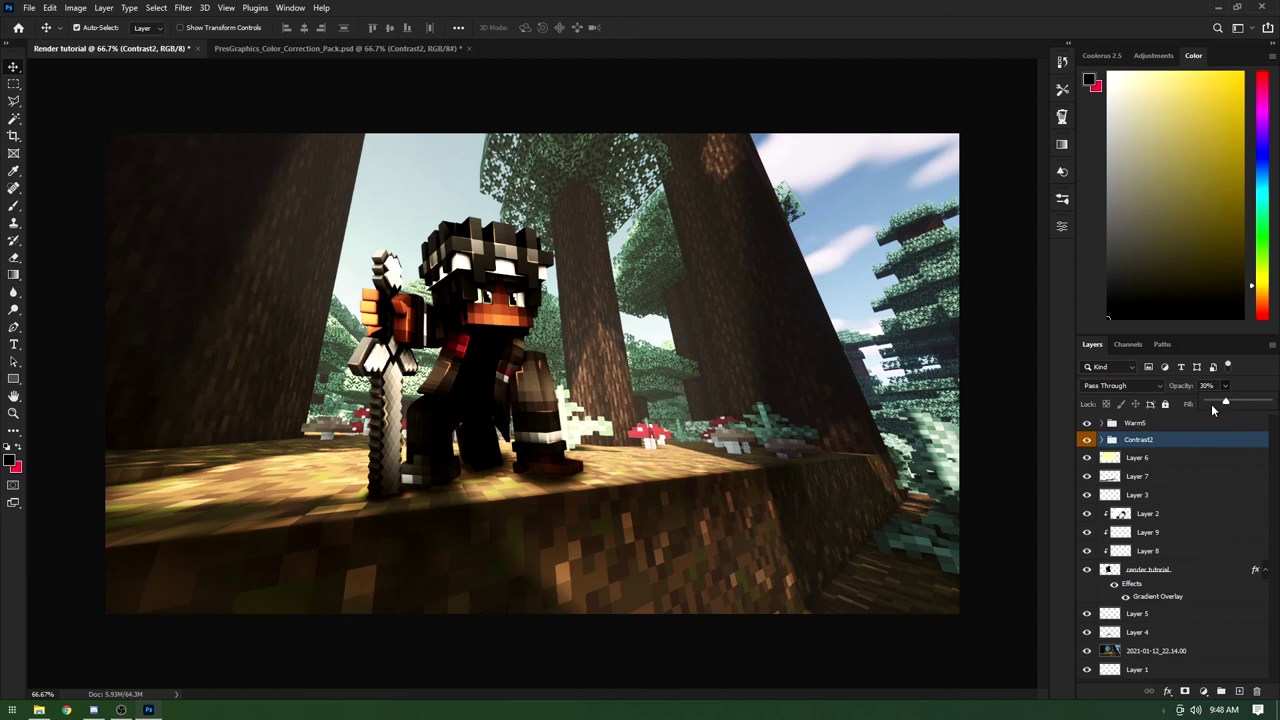
drag(1219, 405, 1220, 406)
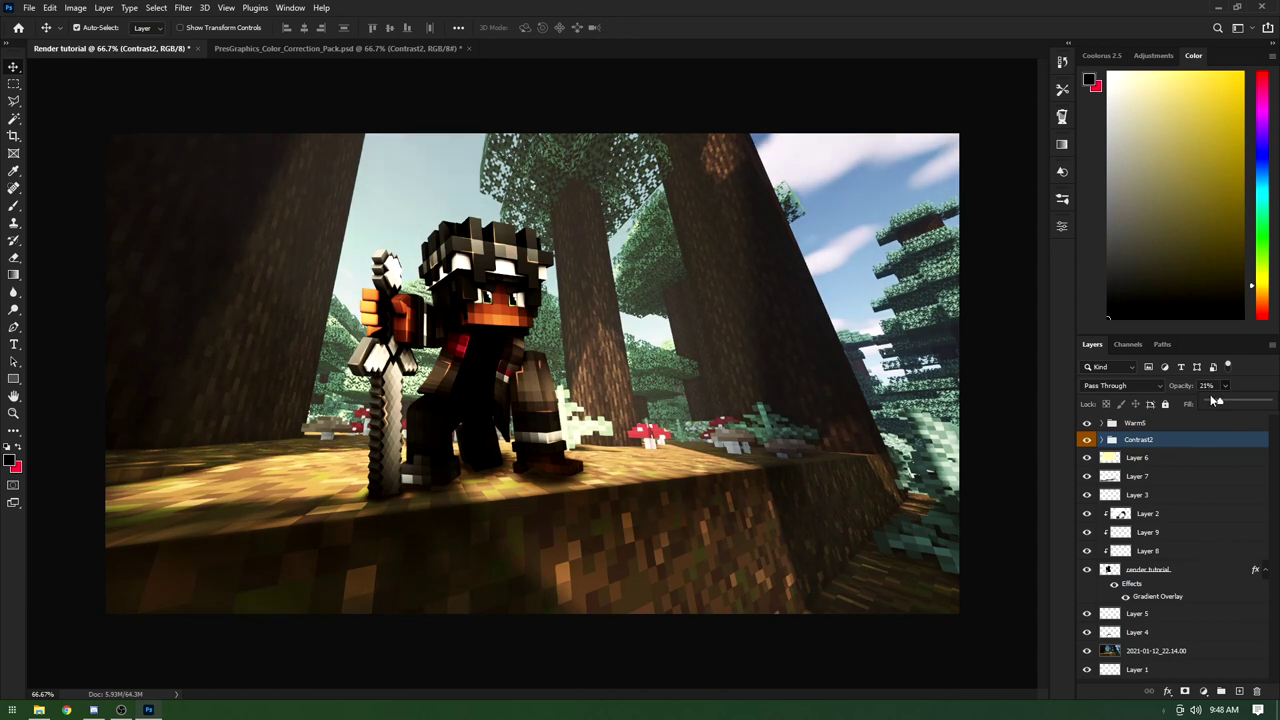
click(1009, 121)
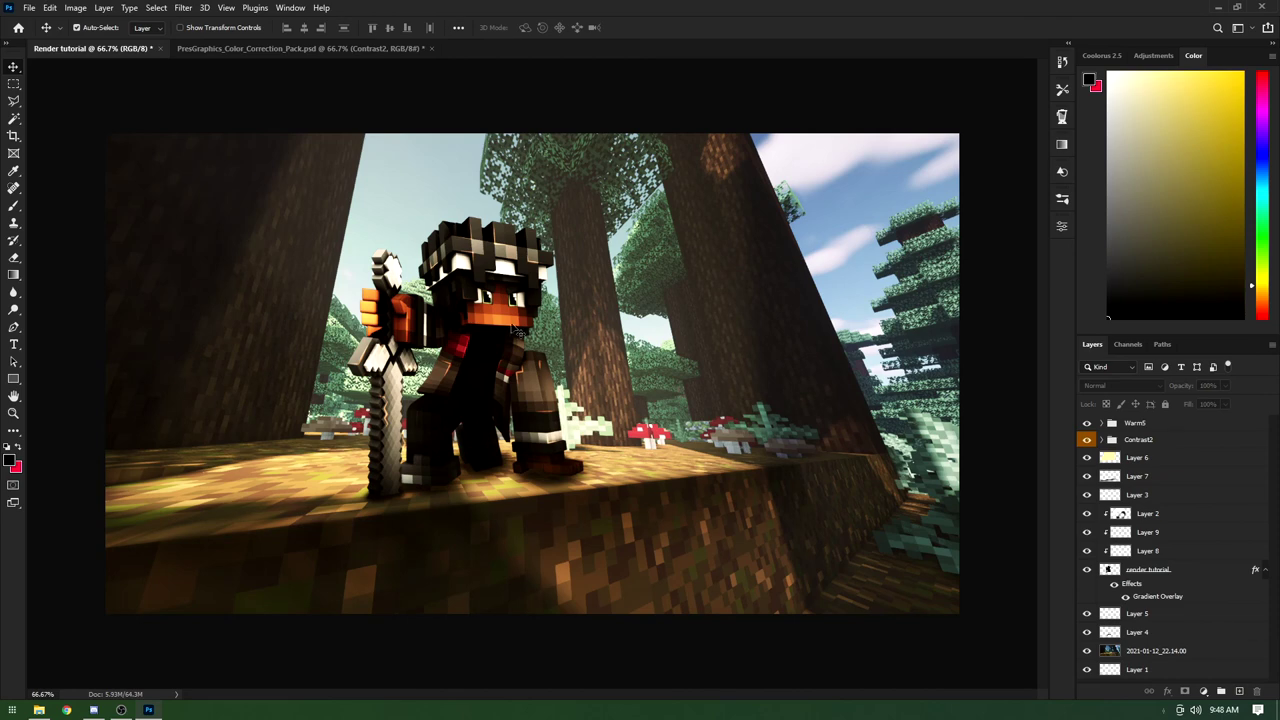
Step: Examine the color-corrected forest scene at several zoom levels and look briefly at the color correction pack document
key(ctrl+minus)
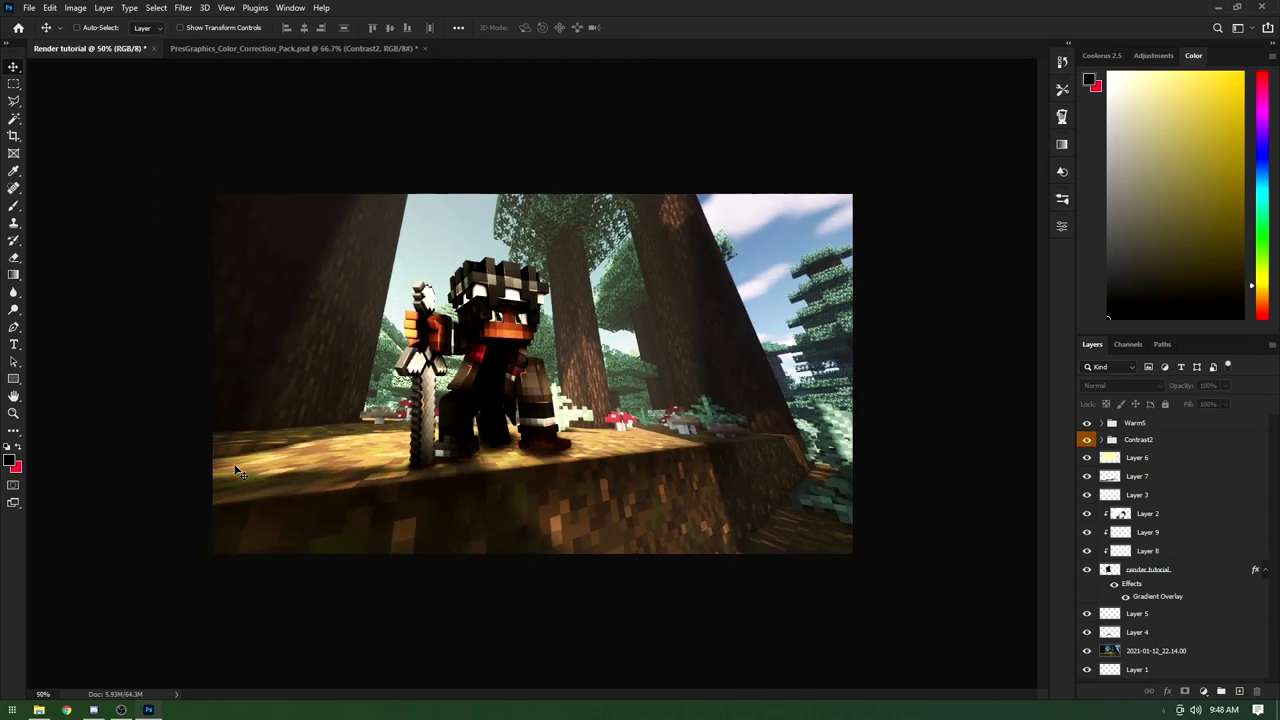
key(ctrl+plus)
key(ctrl+plus)
key(ctrl+minus)
key(ctrl+minus)
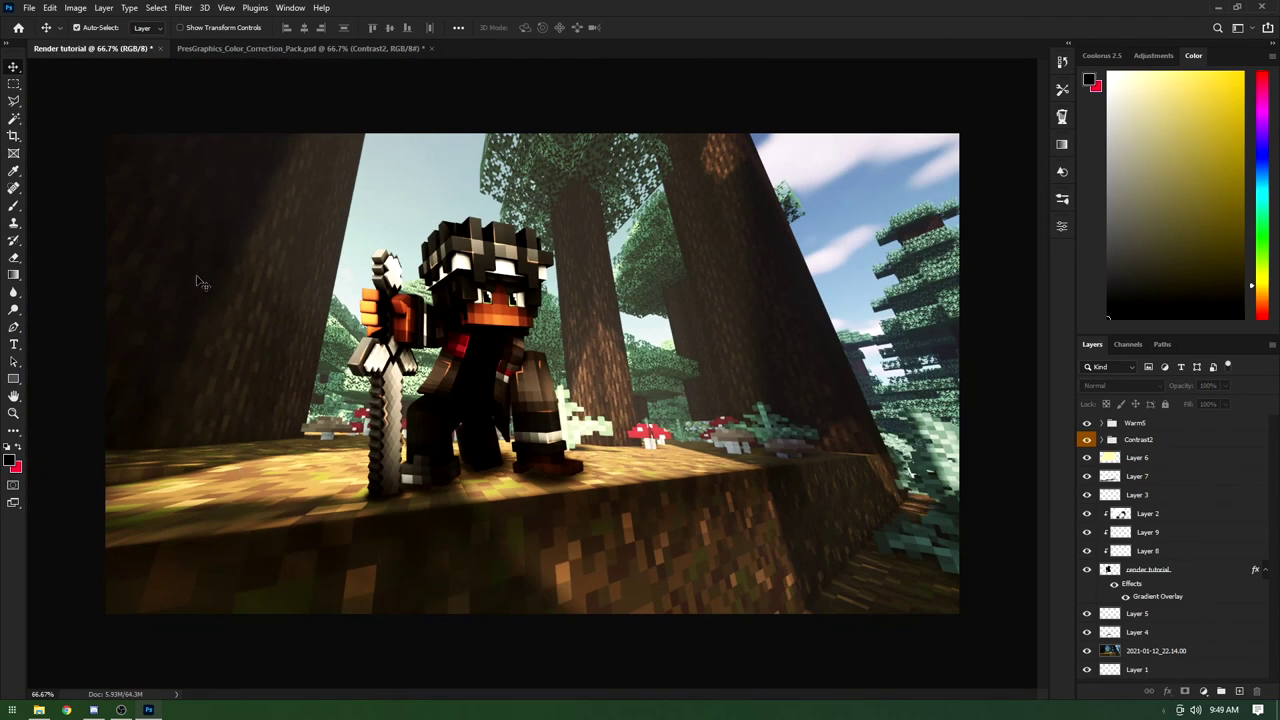
key(ctrl+plus)
key(ctrl+plus)
key(ctrl+minus)
click(242, 48)
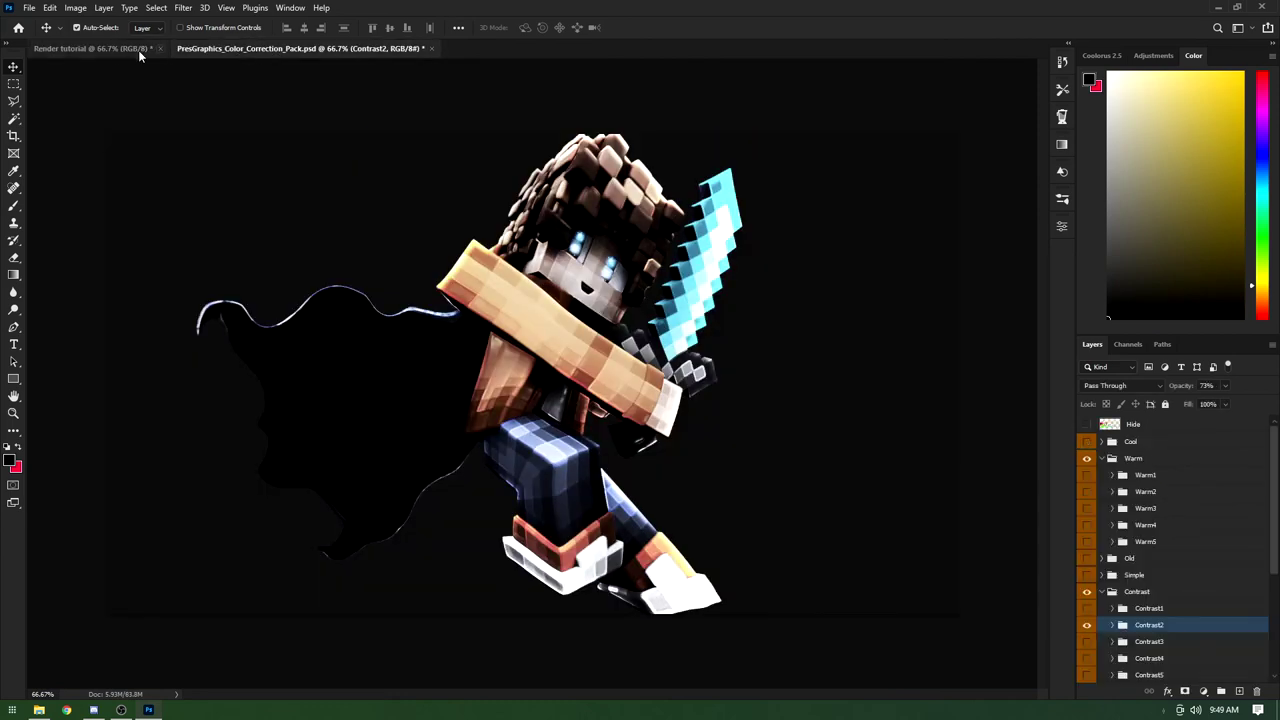
click(138, 48)
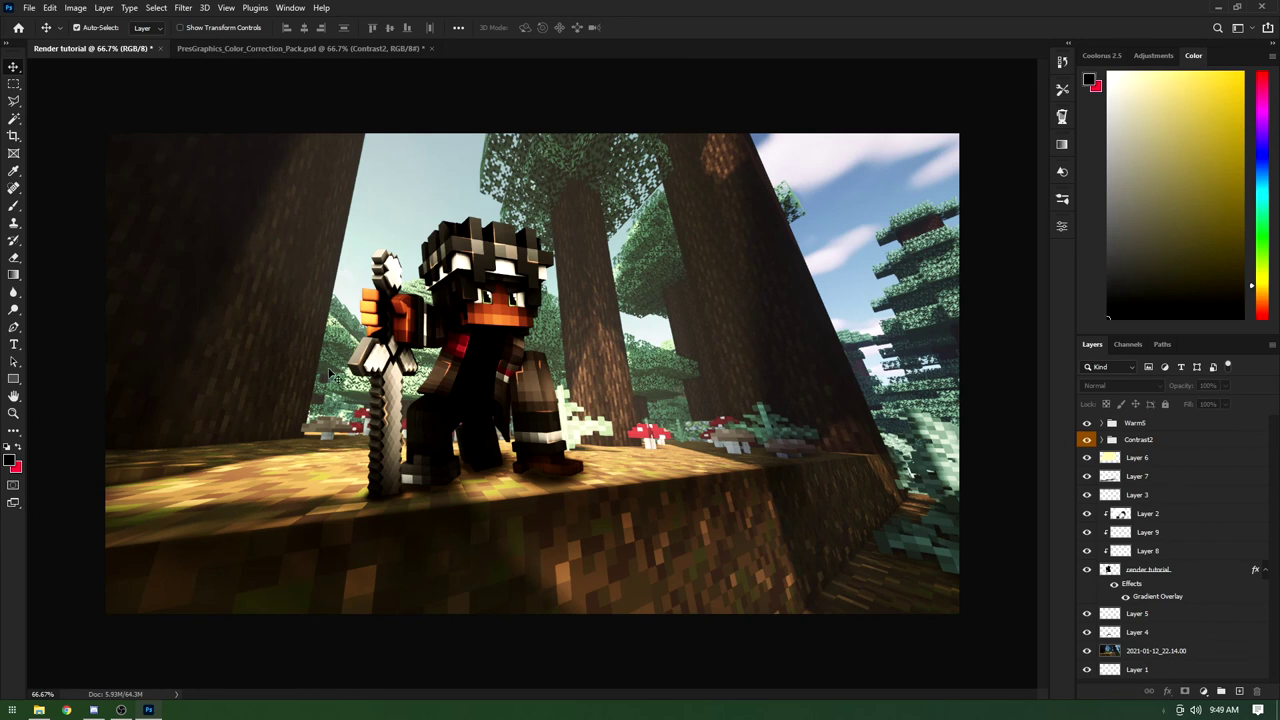